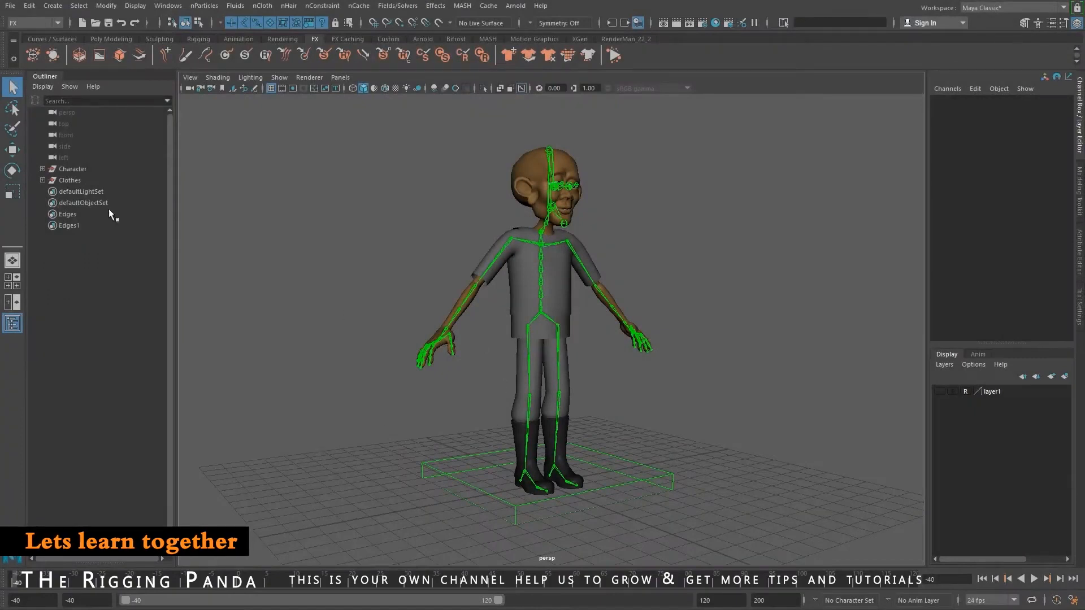
Play and scrub the character's walk animation to check the clothes, and return to the first frame.
key("alt+v")
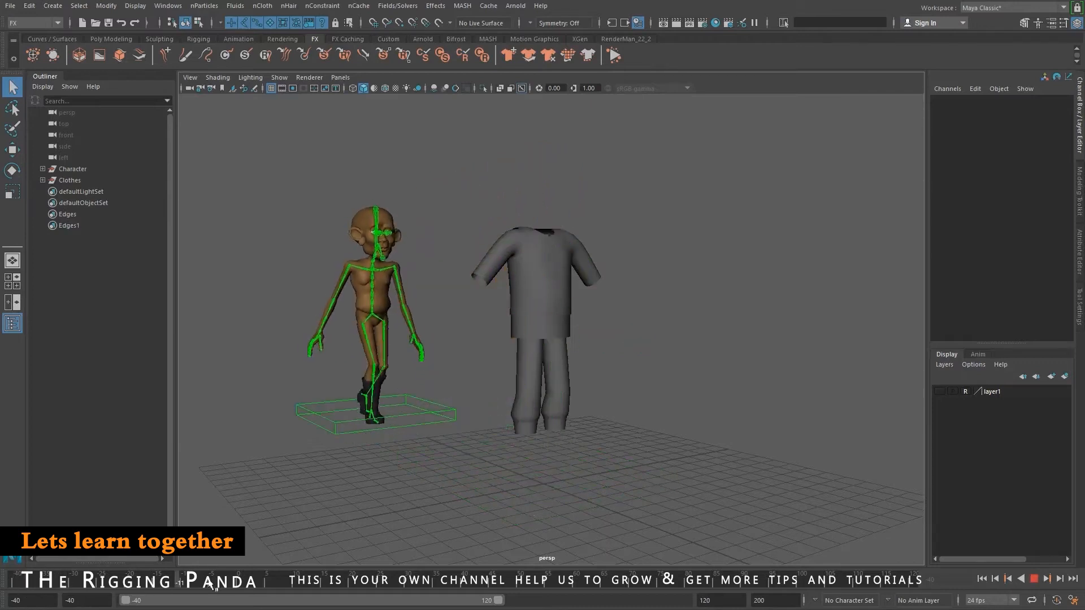
left_click_drag(824, 582, 576, 582)
left_click(982, 579)
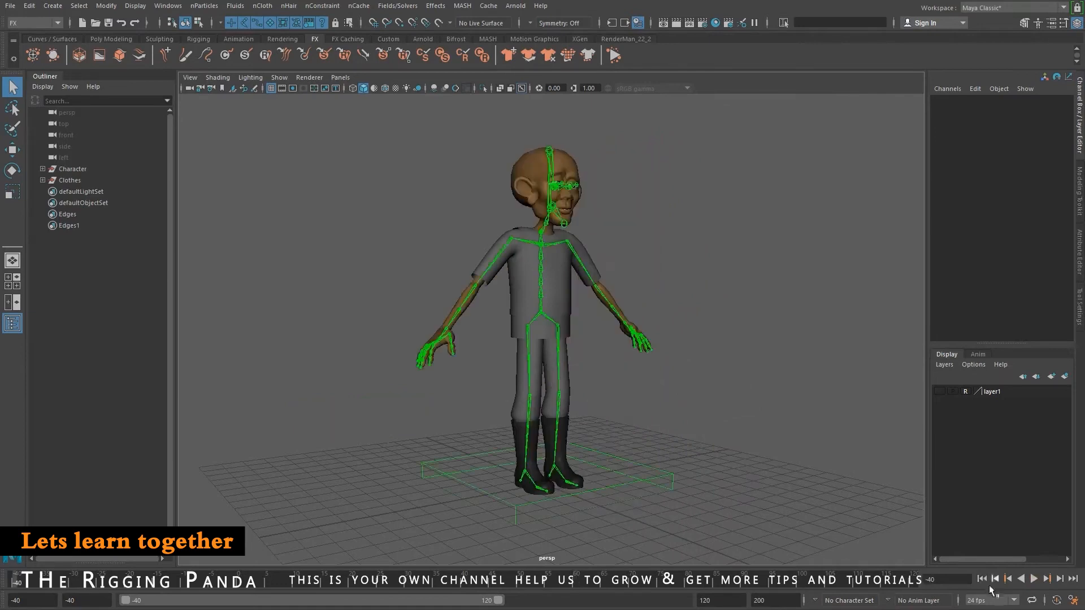
Hide the jacket and shirt meshes on the character's upper body.
scroll(618, 389, "up", 3)
left_click_drag(617, 389, 407, 341, "alt")
scroll(622, 426, "up", 5)
left_click_drag(622, 426, 504, 390, "alt")
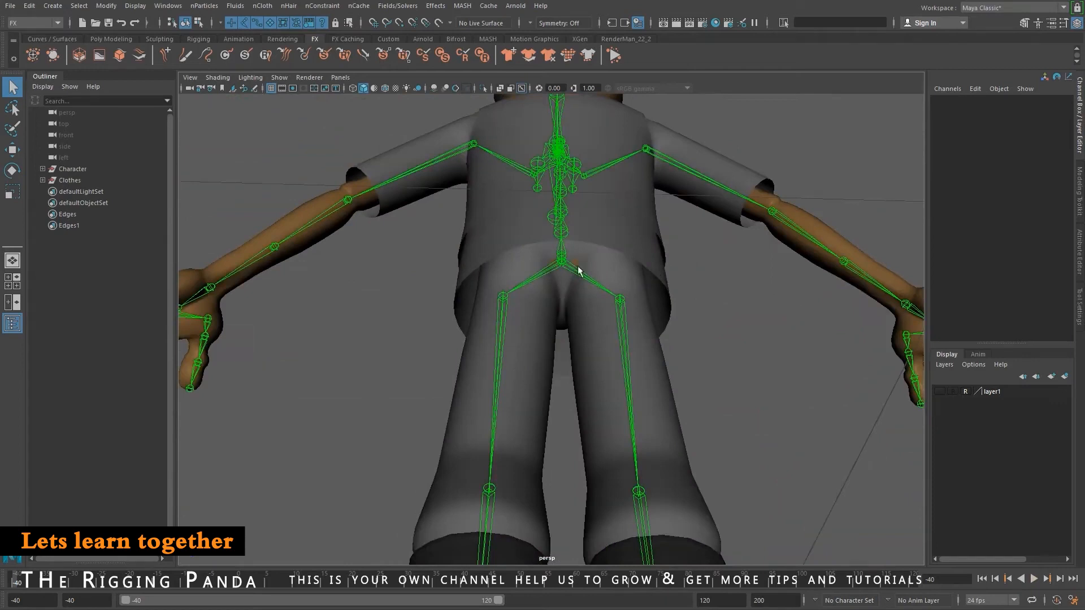
left_click_drag(536, 296, 646, 332, "alt")
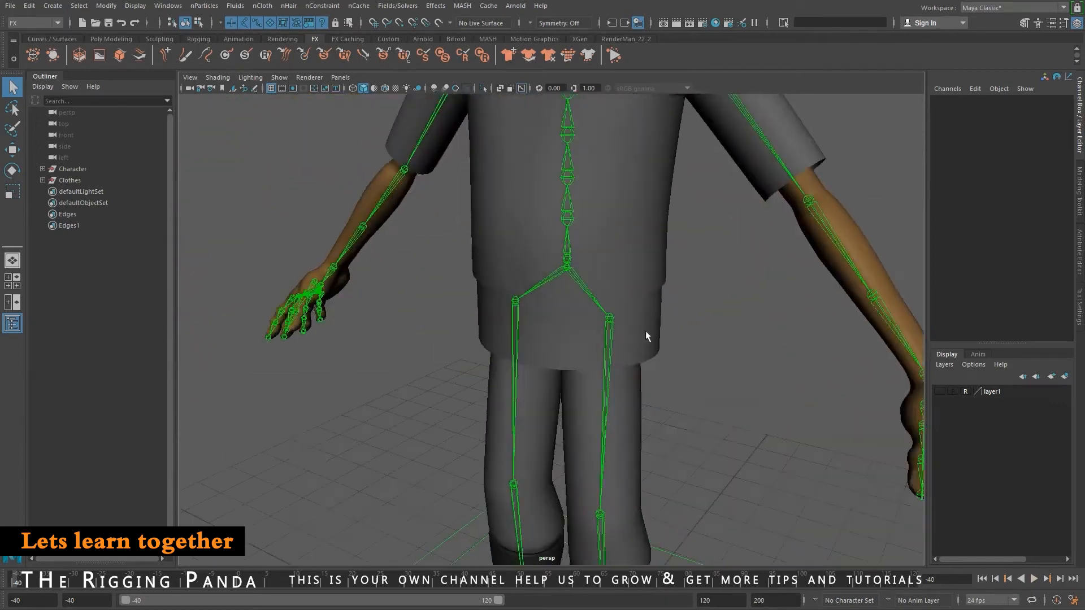
left_click_drag(571, 372, 584, 344, "alt")
left_click(585, 343)
left_click(636, 239)
middle_click_drag(684, 283, 717, 422, "alt")
right_click_drag(717, 422, 612, 350, "alt")
middle_click_drag(612, 350, 618, 305, "alt")
left_click_drag(619, 306, 549, 328, "alt")
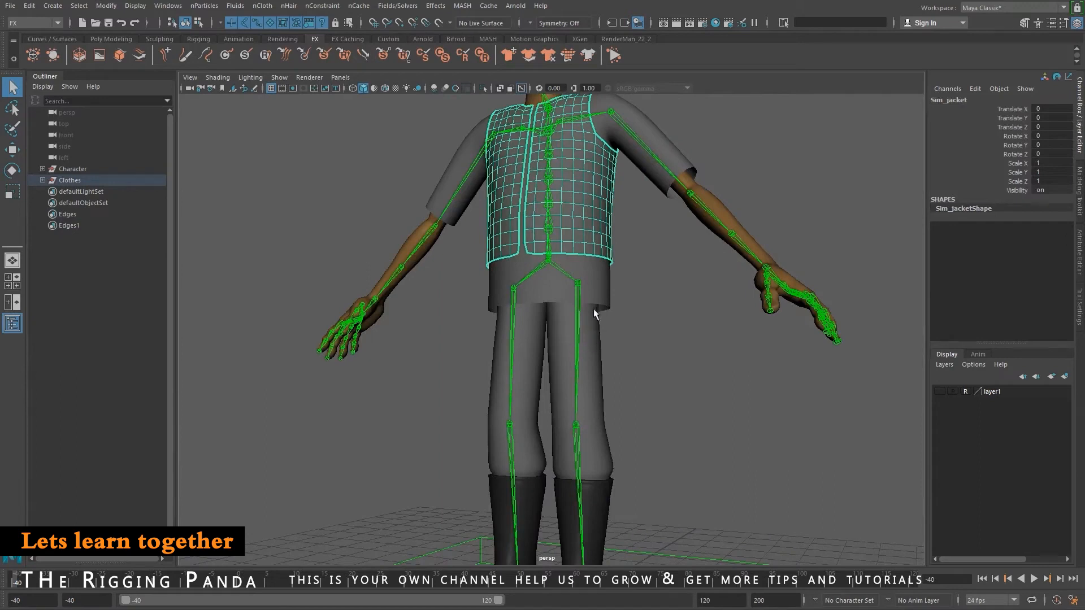
left_click(600, 289, "shift")
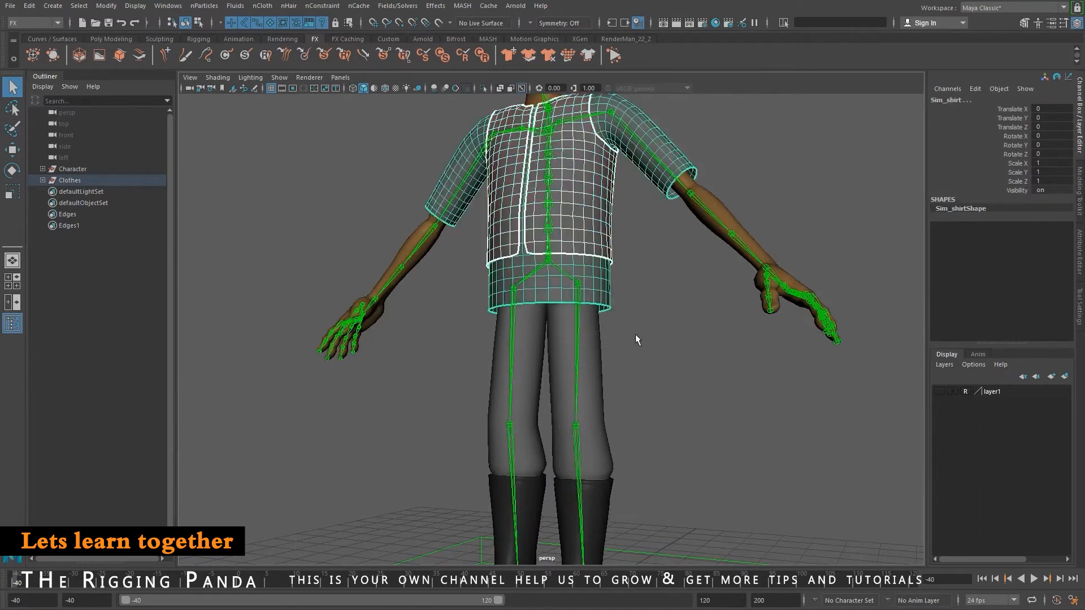
key("ctrl+h")
Select the pants mesh on the character.
left_click_drag(633, 333, 554, 327, "alt")
scroll(625, 300, "down", 5)
scroll(556, 327, "up", 3)
middle_click_drag(598, 326, 553, 349, "alt")
left_click_drag(554, 349, 554, 300, "alt")
scroll(538, 317, "up", 3)
left_click(570, 343)
left_click_drag(570, 344, 583, 365, "alt")
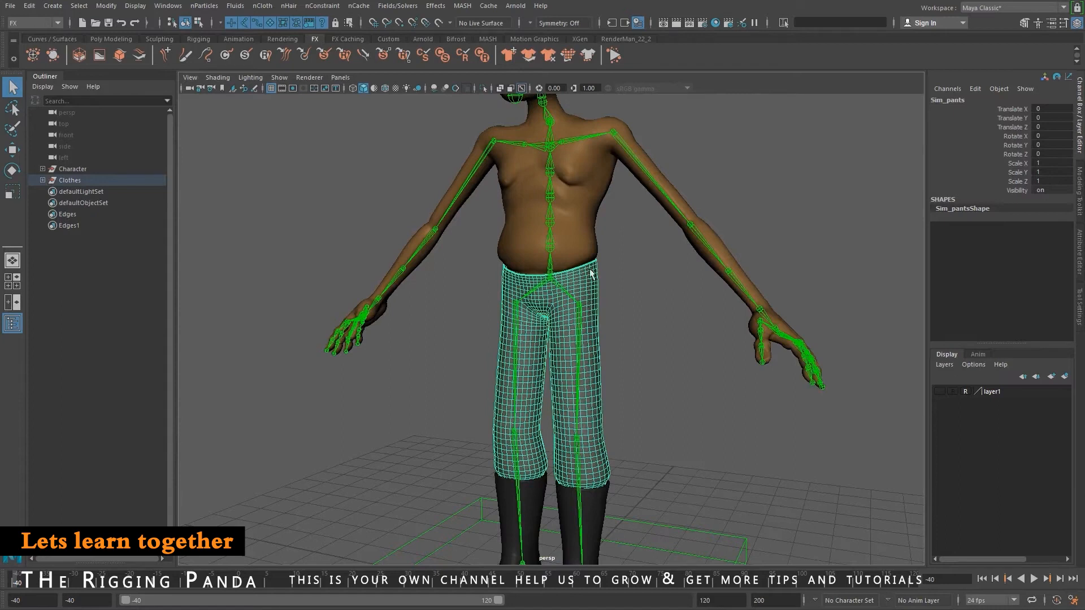
Examine the pants from the waist to the boots along with the pelvis, hip and knee joints inside them.
left_click_drag(570, 443, 595, 423, "alt")
middle_click_drag(557, 331, 564, 372, "alt")
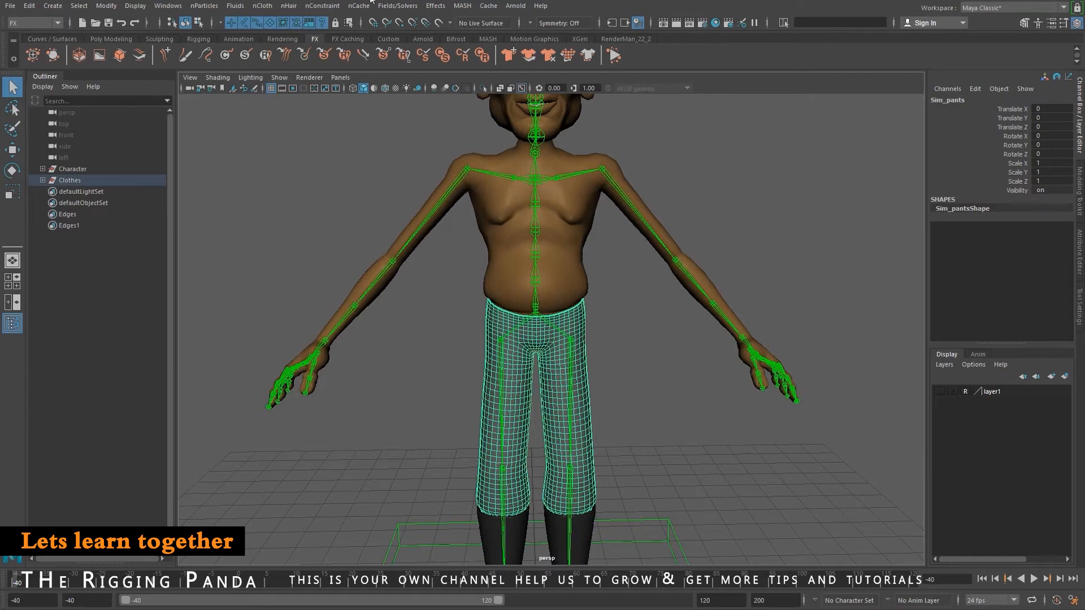
middle_click_drag(548, 319, 537, 287, "alt")
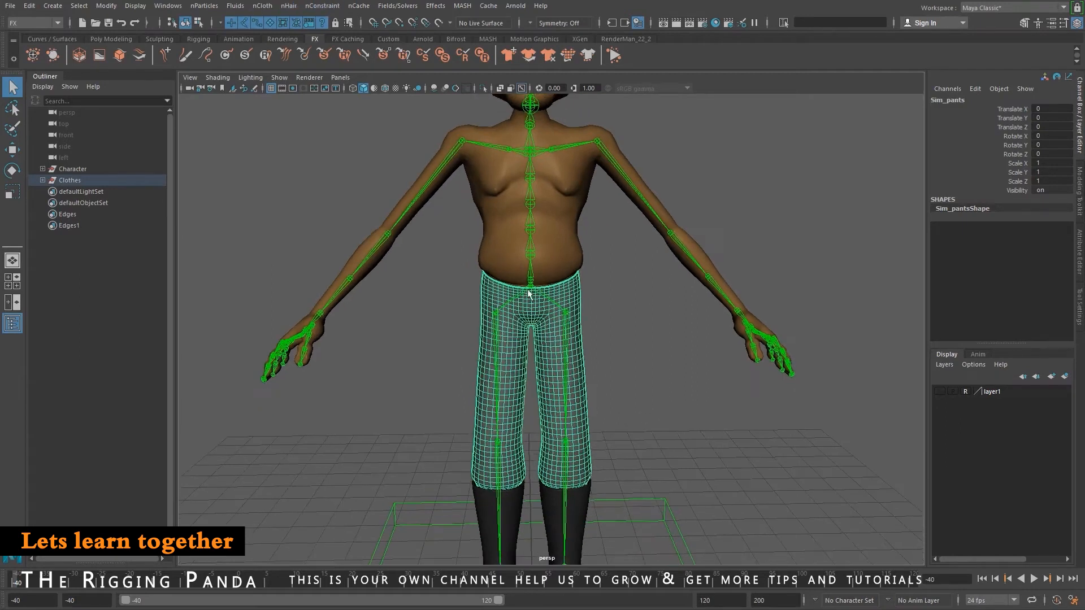
right_click_drag(536, 287, 552, 305, "alt")
left_click_drag(552, 305, 547, 299, "alt")
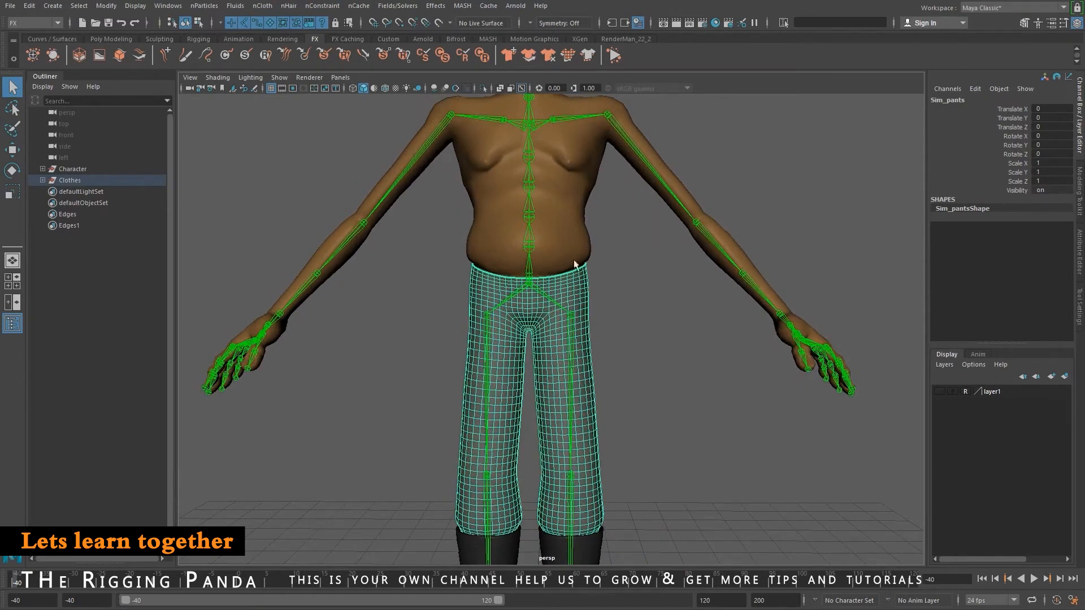
middle_click_drag(578, 403, 608, 331, "alt")
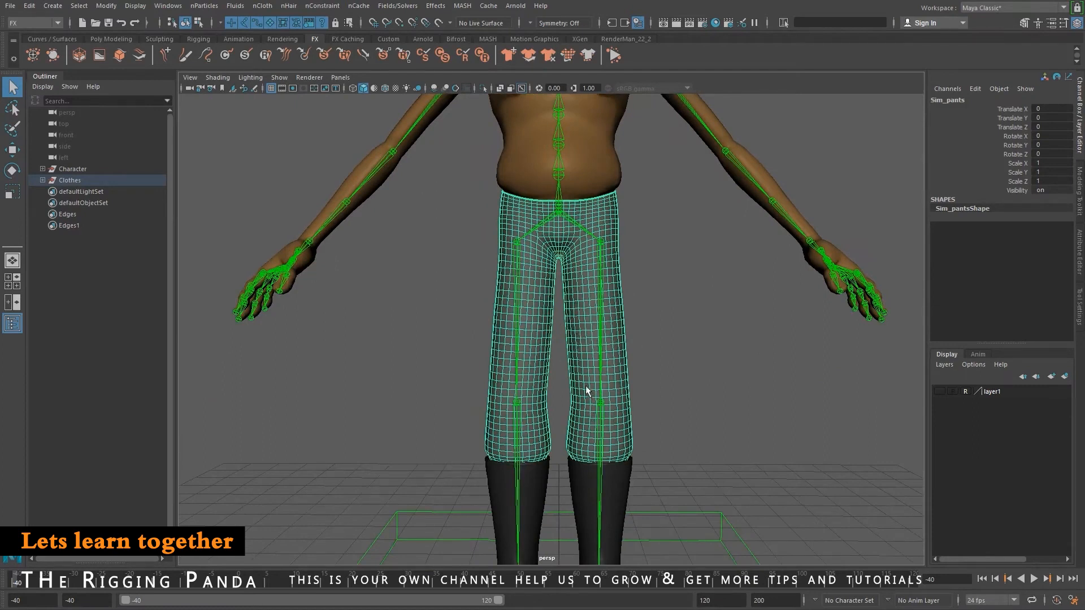
middle_click_drag(715, 408, 690, 359, "alt")
mouse_move(603, 355)
left_mouse_down("alt")
mouse_move(644, 351)
mouse_move(590, 347)
left_mouse_up("alt")
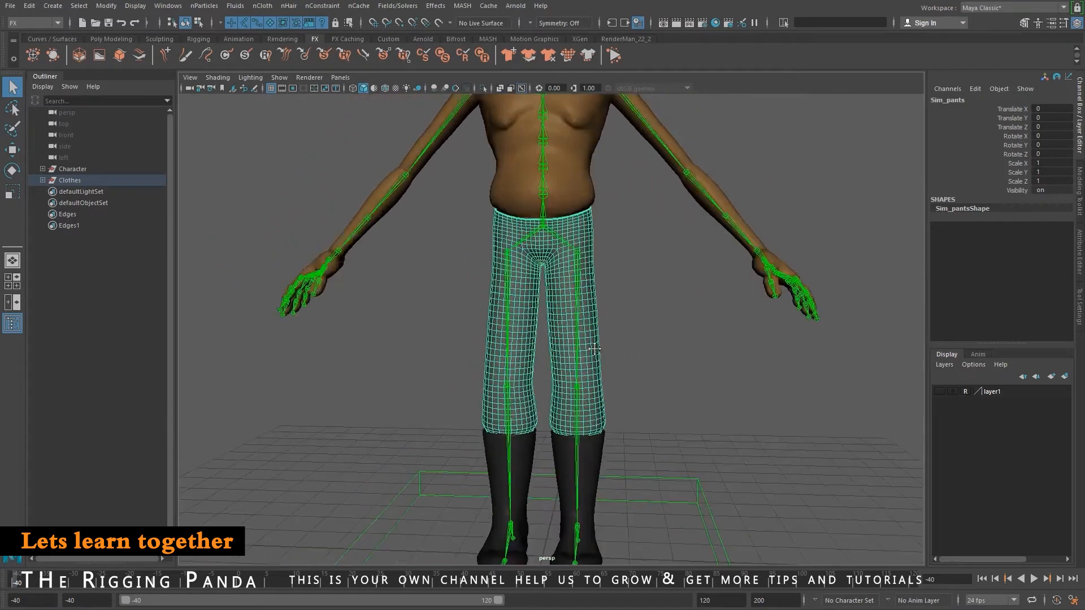
right_click_drag(571, 346, 596, 357, "alt")
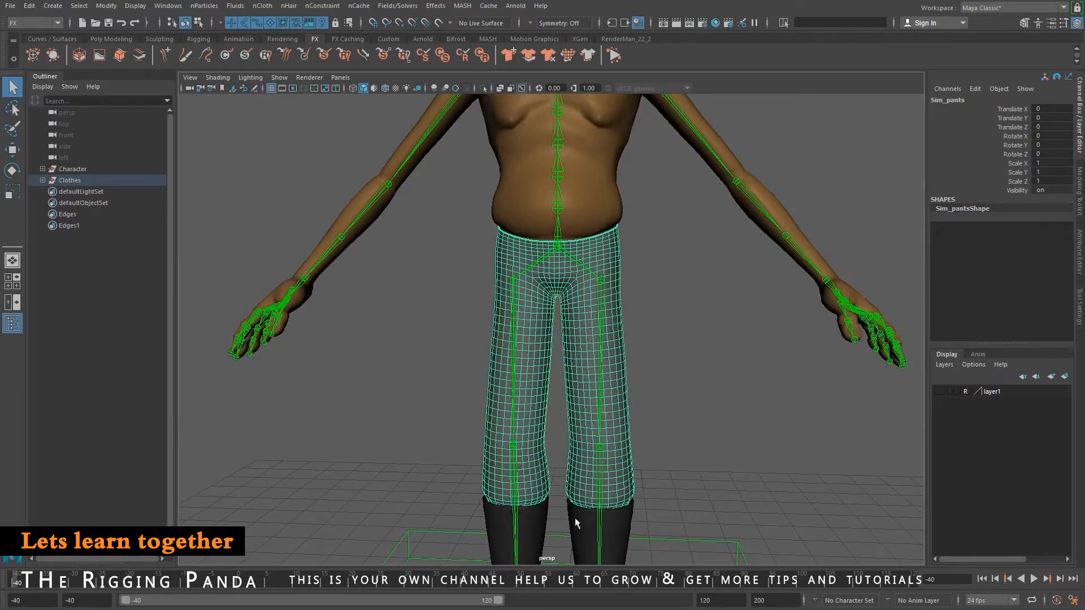
left_click_drag(584, 368, 572, 313, "alt")
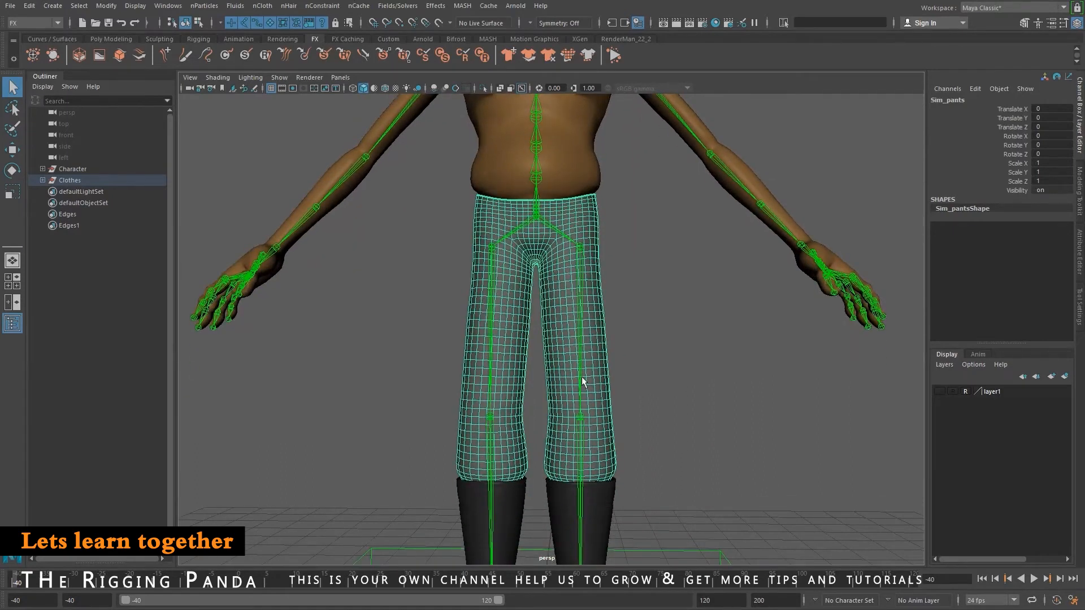
scroll(557, 231, "up", 5)
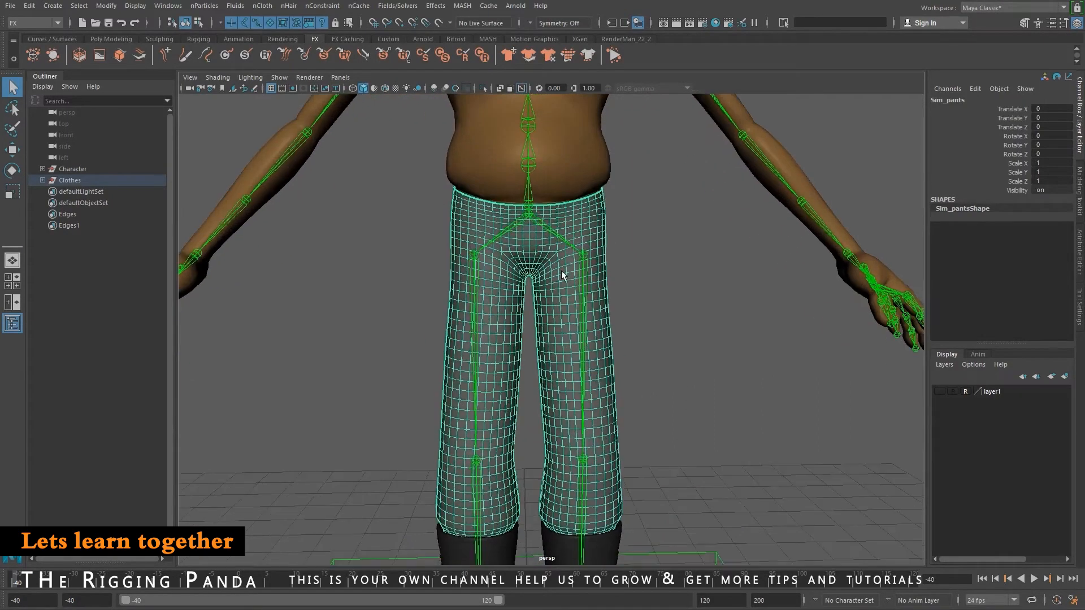
Select the pelvis joint, the R_knee_BIND and L_knee_BIND joints, and the pants mesh together.
left_click(543, 229)
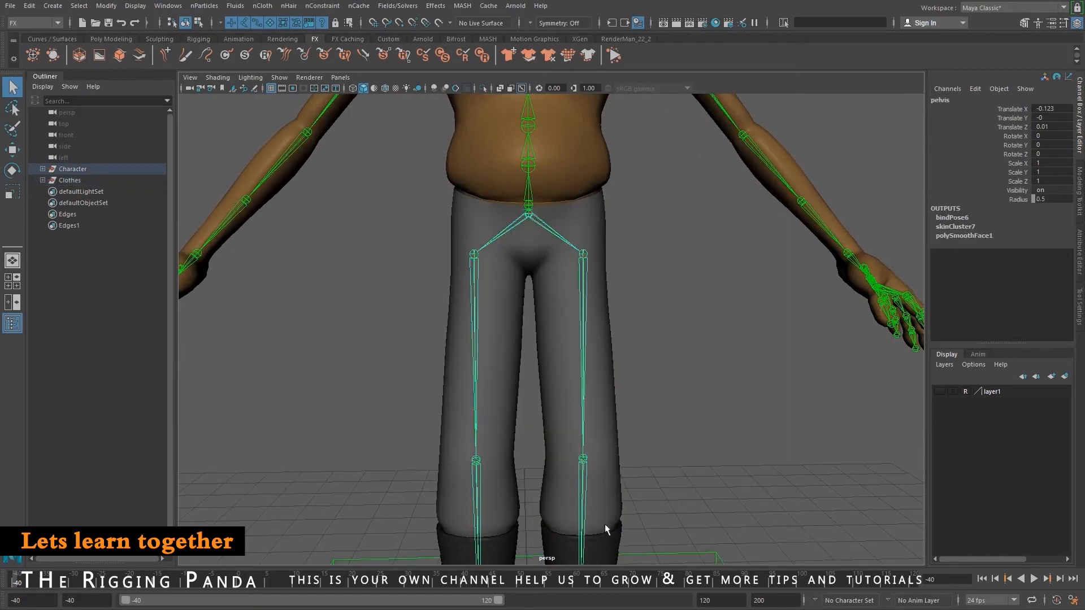
left_click(478, 485)
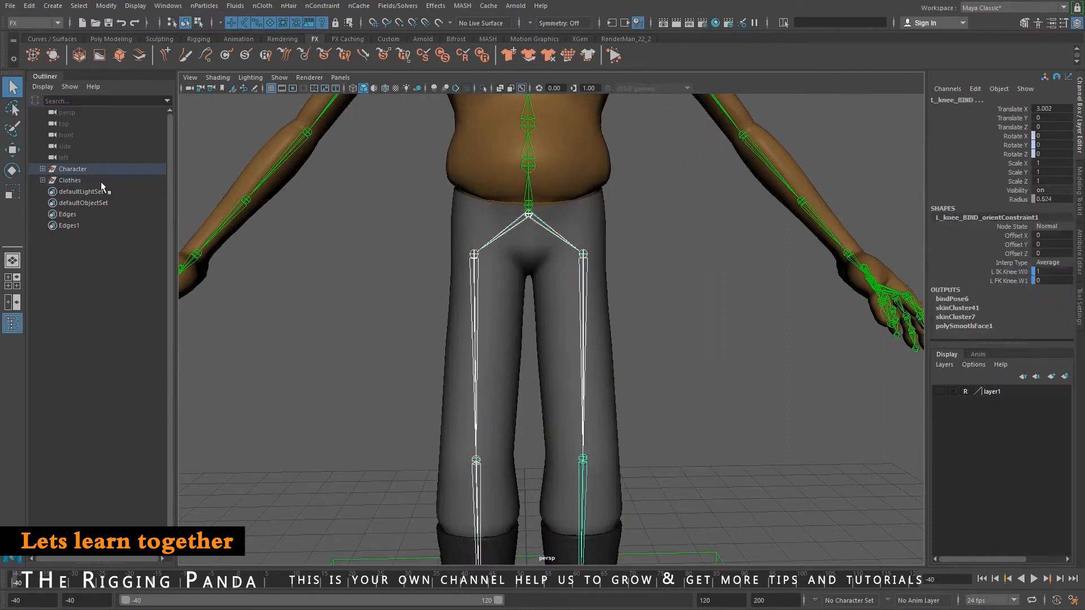
key("f")
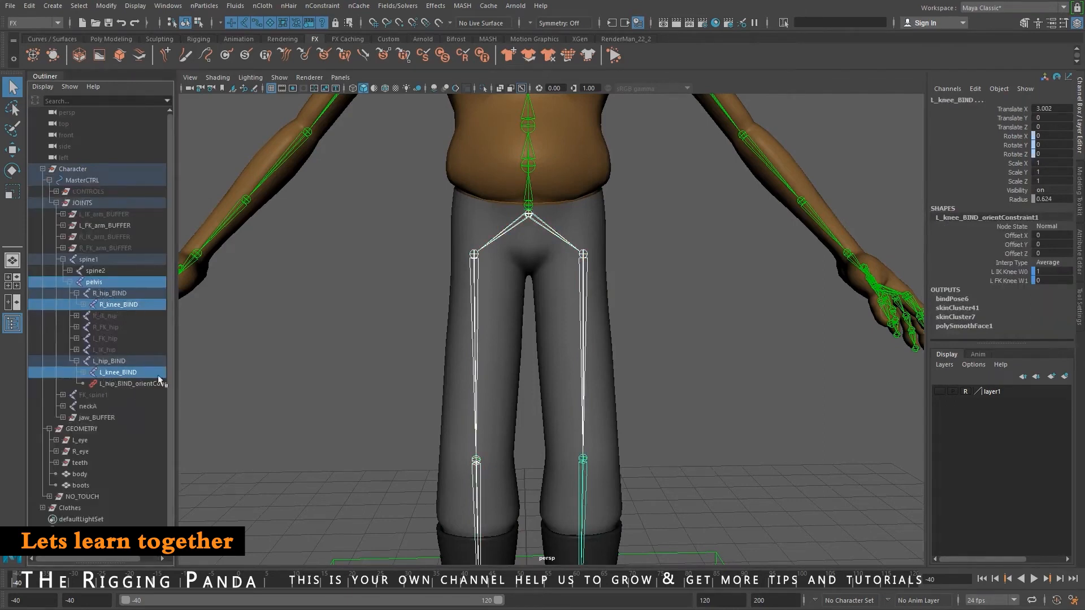
left_click(544, 297)
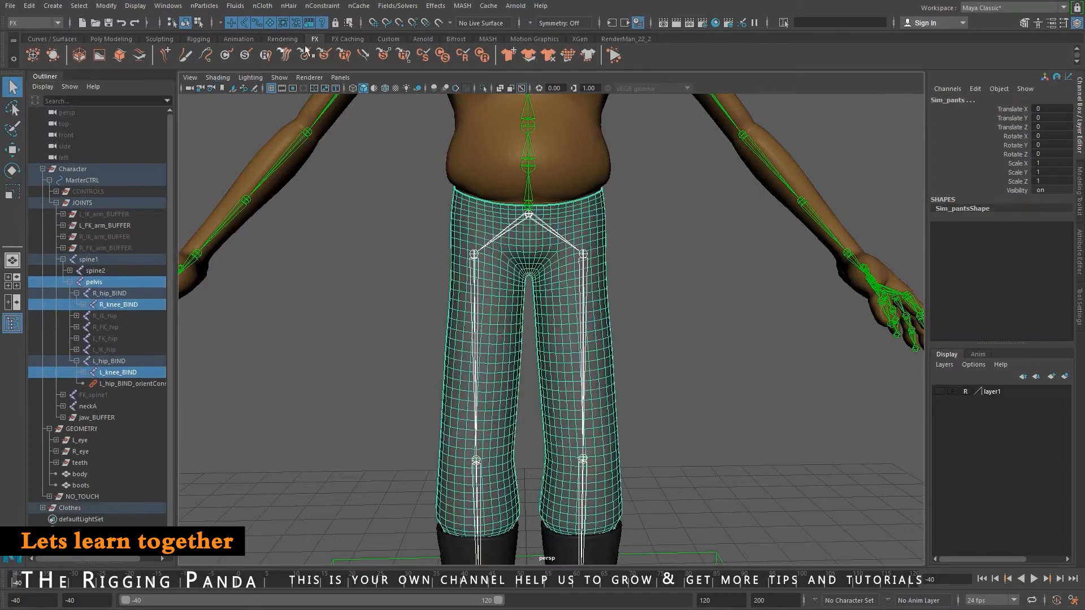
key("f")
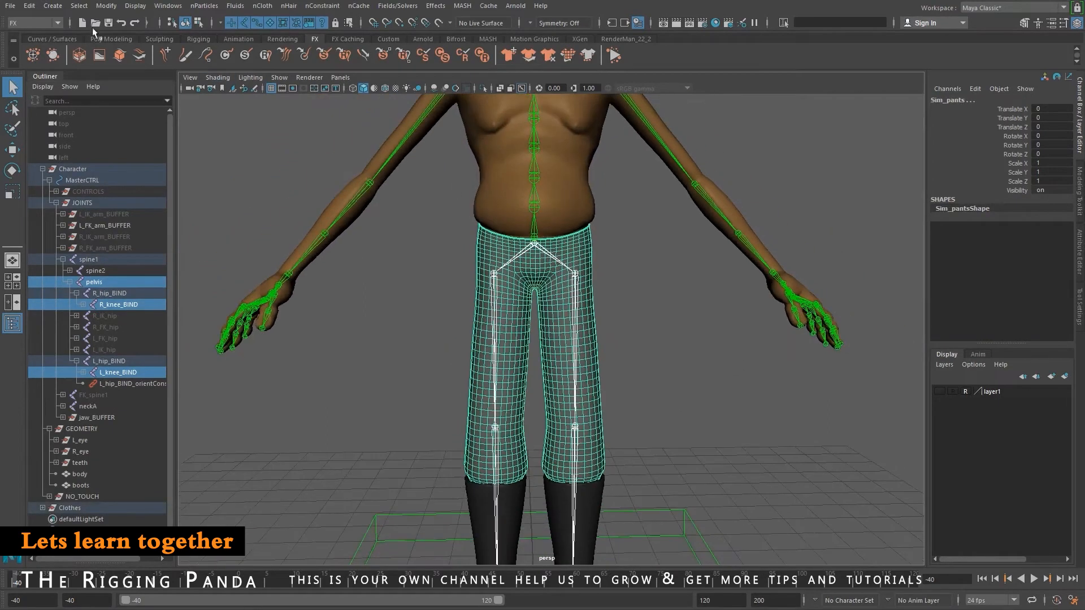
Bind the pants skin using reset options, with binding to Selected joints and max influences set to 1.
left_click(58, 23)
left_click(25, 46)
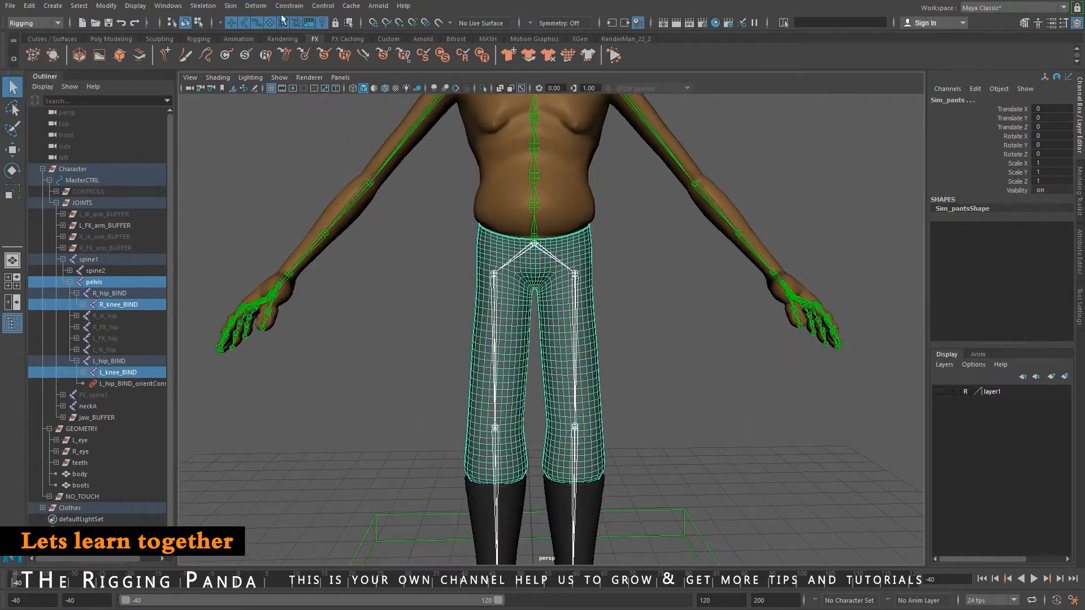
left_click(236, 10)
left_click(378, 35)
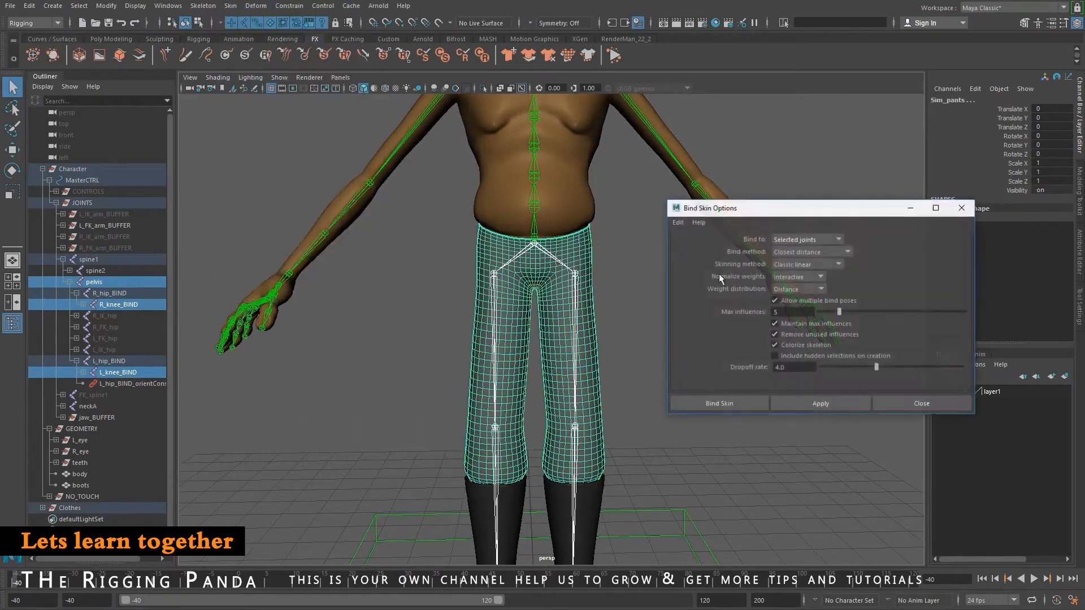
left_click(677, 221)
left_click(715, 264)
left_click(790, 240)
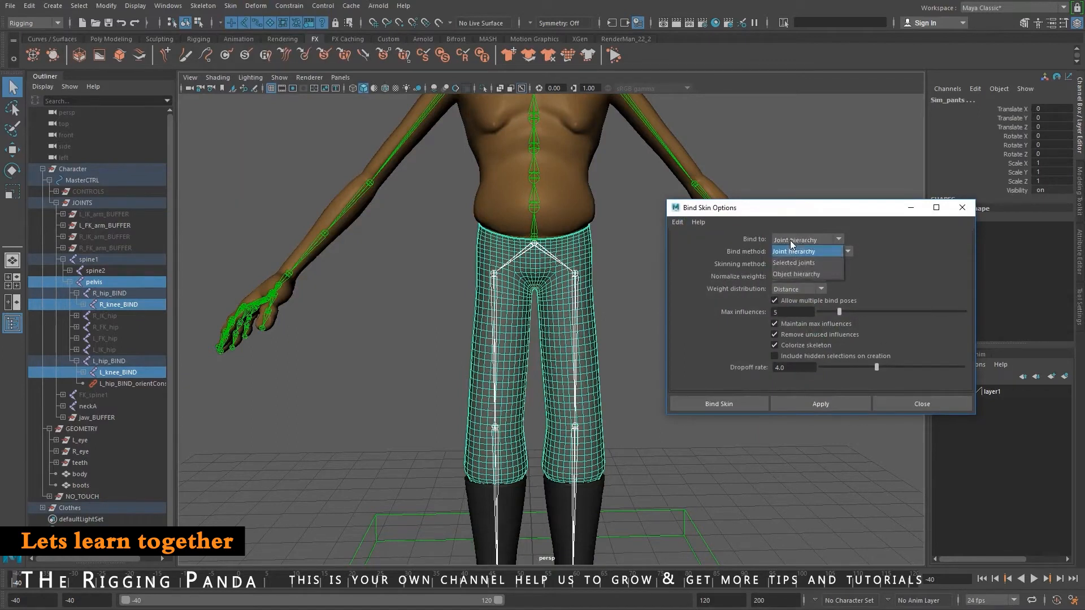
left_click(781, 264)
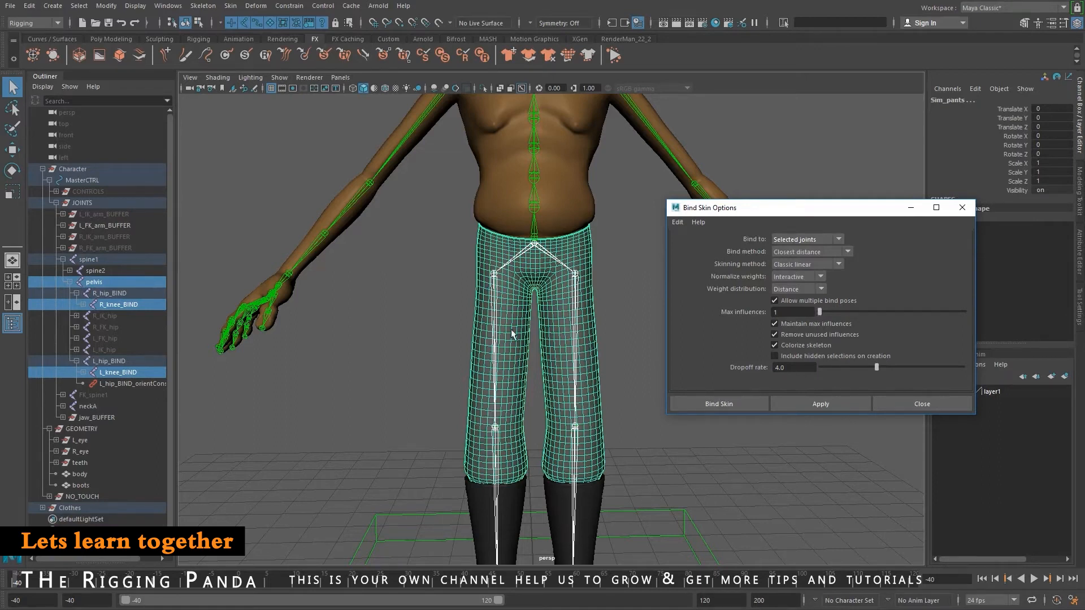
left_click(738, 405)
Scrub the animation to frame 38 and inspect how the bound pants deform from the side.
scroll(678, 441, "down", 5)
left_click_drag(658, 440, 545, 440, "alt")
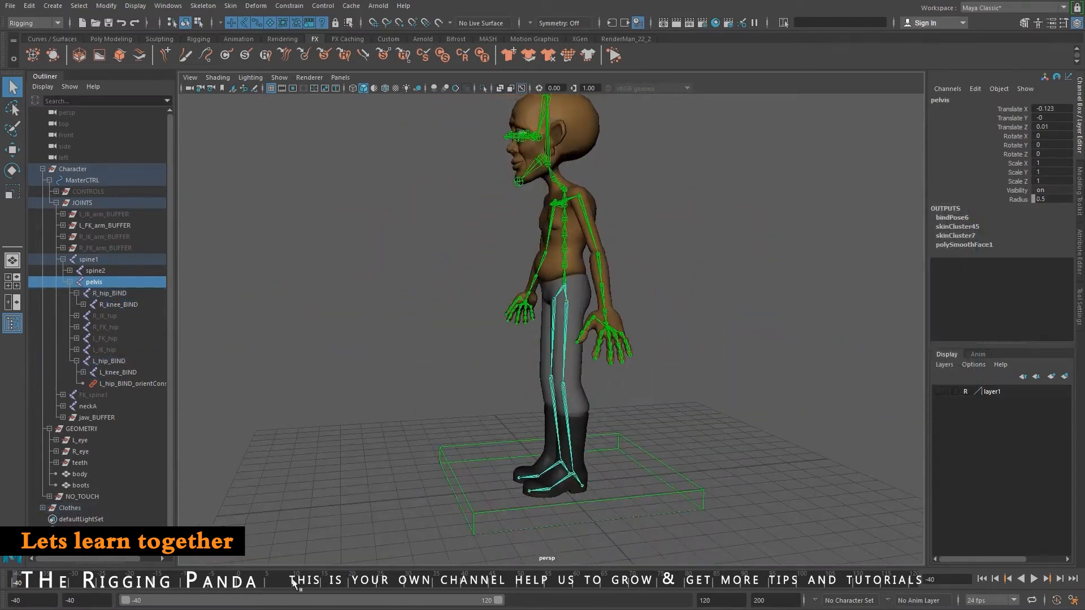
left_click_drag(272, 582, 140, 582)
left_click_drag(277, 582, 453, 589)
left_click_drag(476, 406, 537, 406, "alt")
scroll(525, 418, "up", 3)
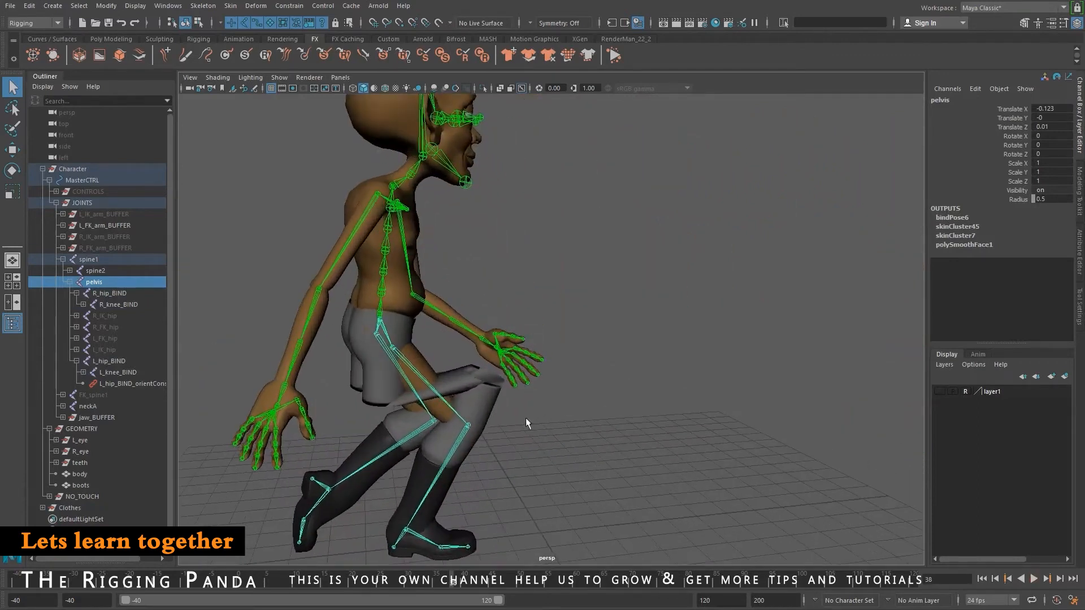
Turn off the display of joints in the viewport.
left_click(279, 78)
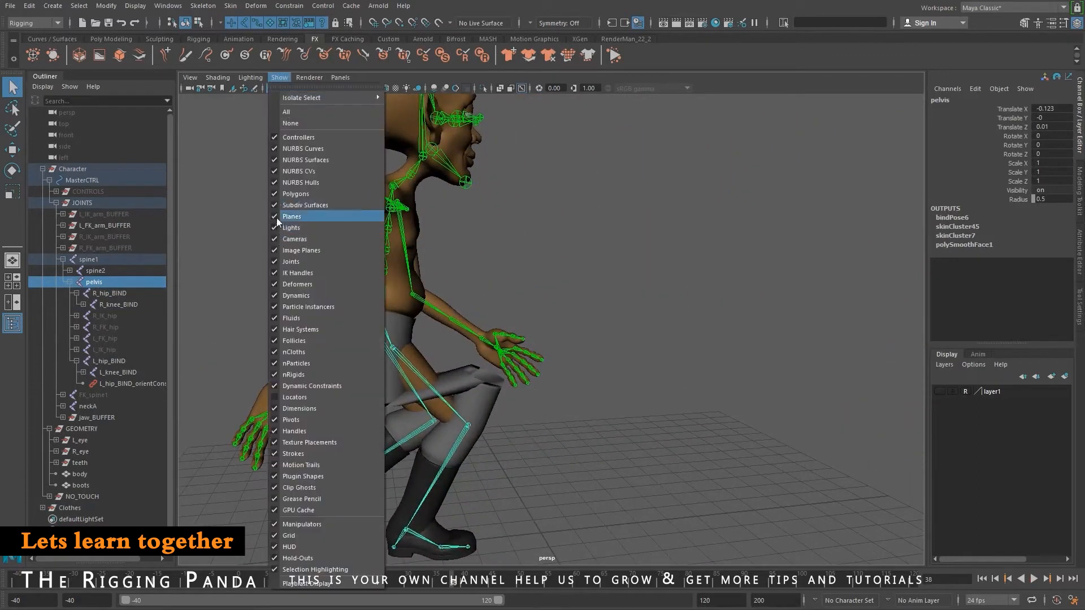
left_click(287, 261)
left_click_drag(488, 428, 484, 318, "alt")
Start the Paint Skin Weights tool on the pants mesh with its tool settings open.
left_click(482, 319)
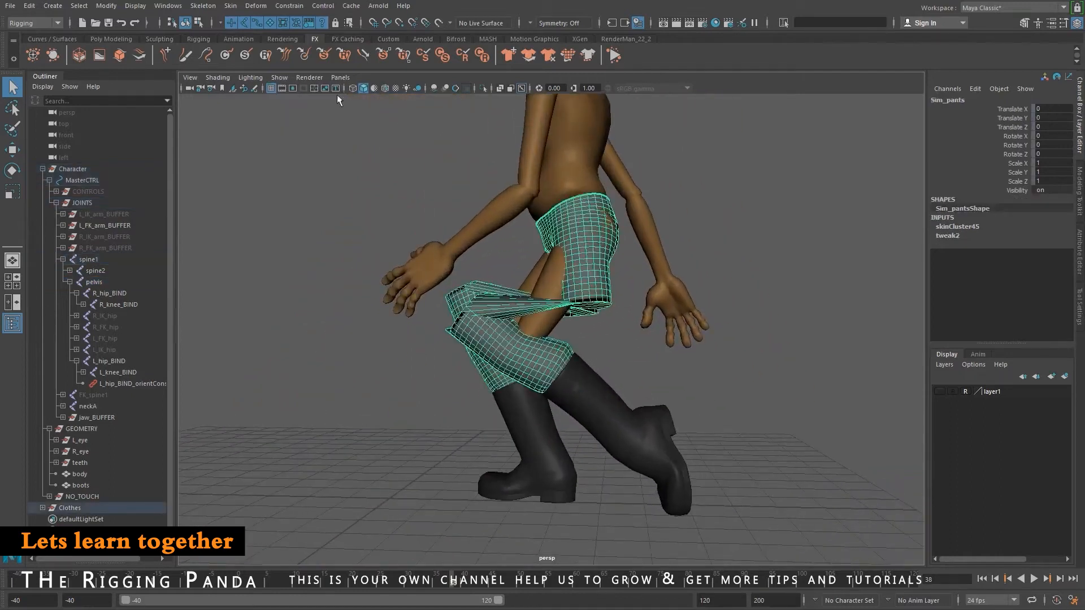
left_click(227, 7)
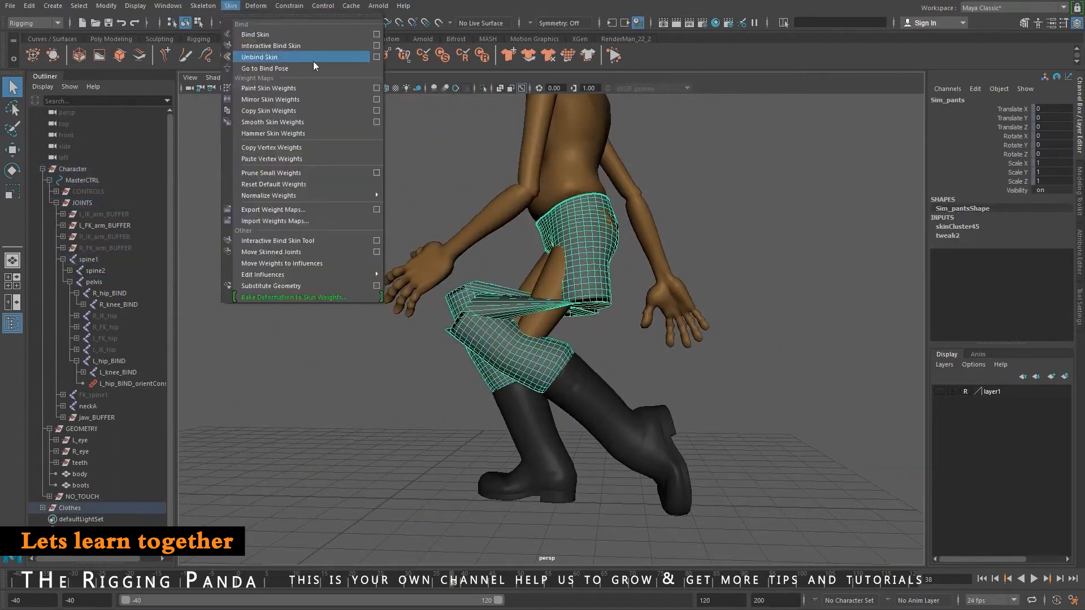
left_click(376, 88)
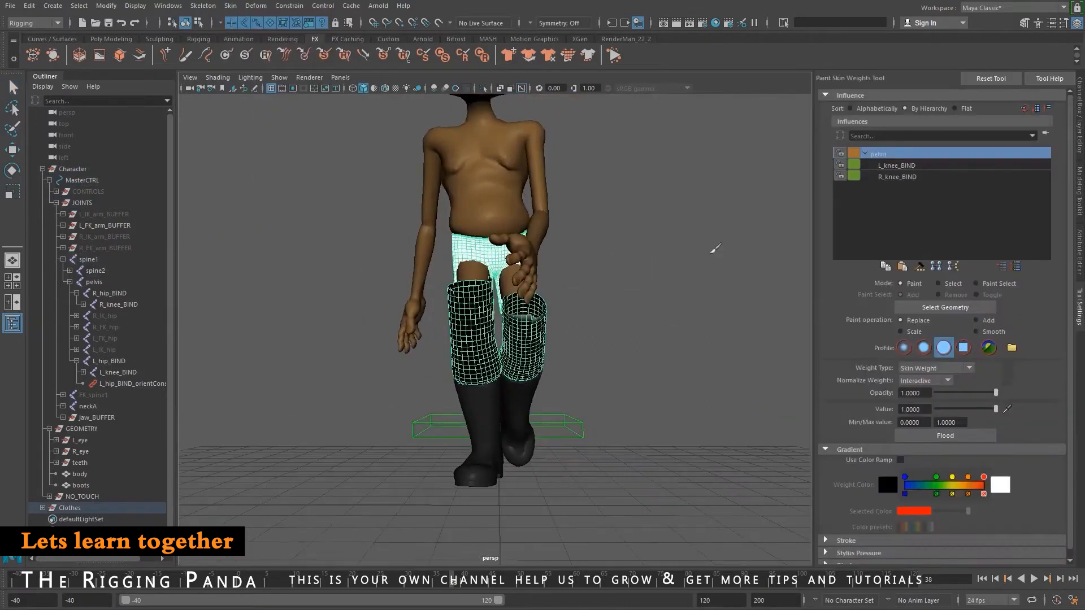
left_click_drag(537, 256, 644, 274, "alt")
scroll(644, 274, "up", 2)
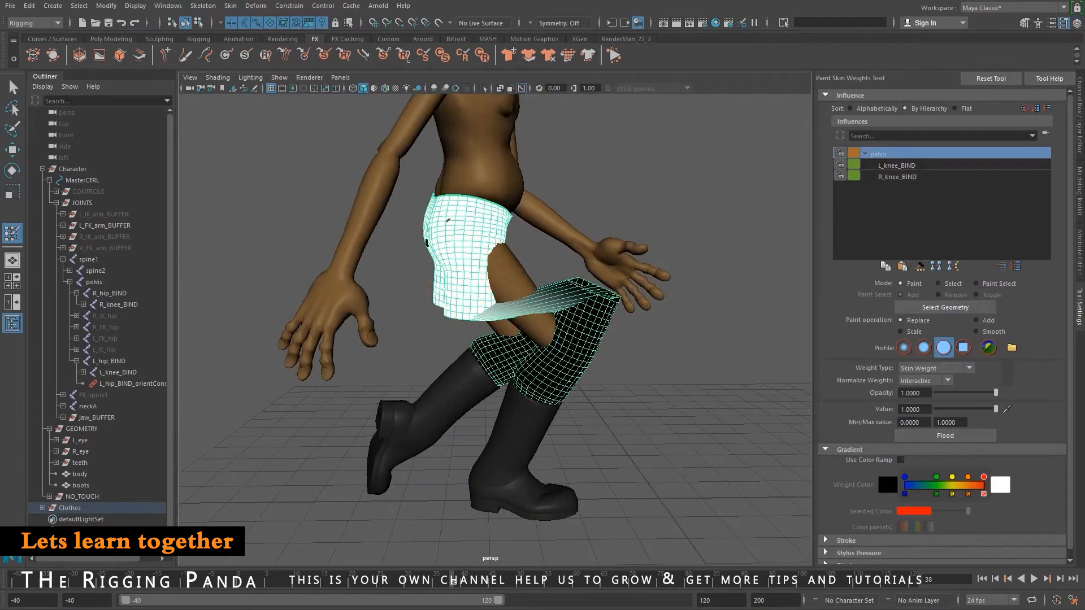
Return to the first frame and inspect the R_knee_BIND and L_knee_BIND weights on the pants.
left_click(983, 579)
left_click_drag(671, 403, 508, 391, "alt")
scroll(508, 391, "up", 2)
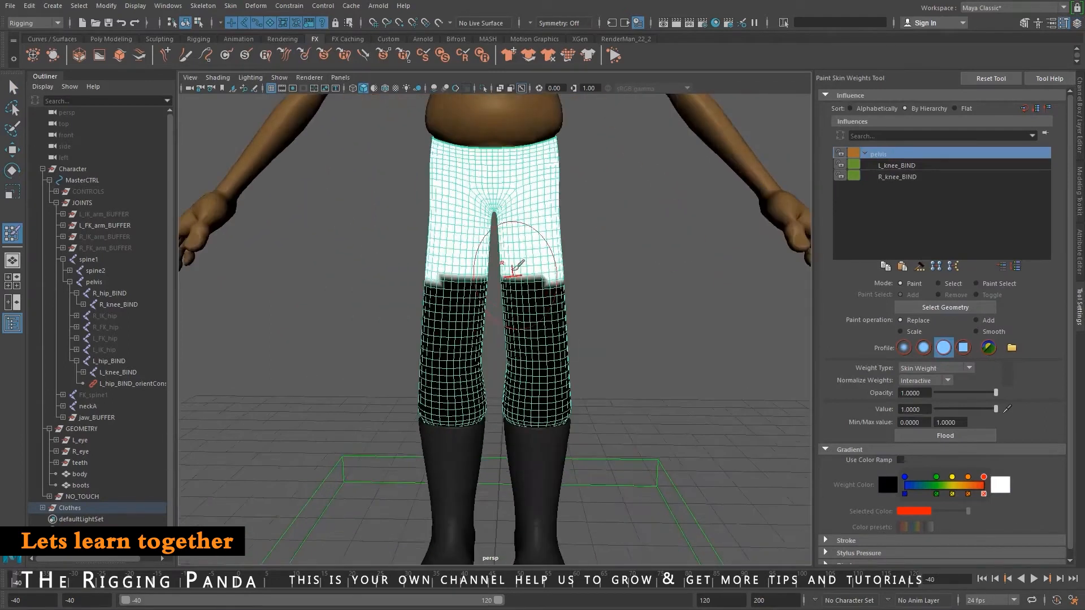
left_click(897, 177)
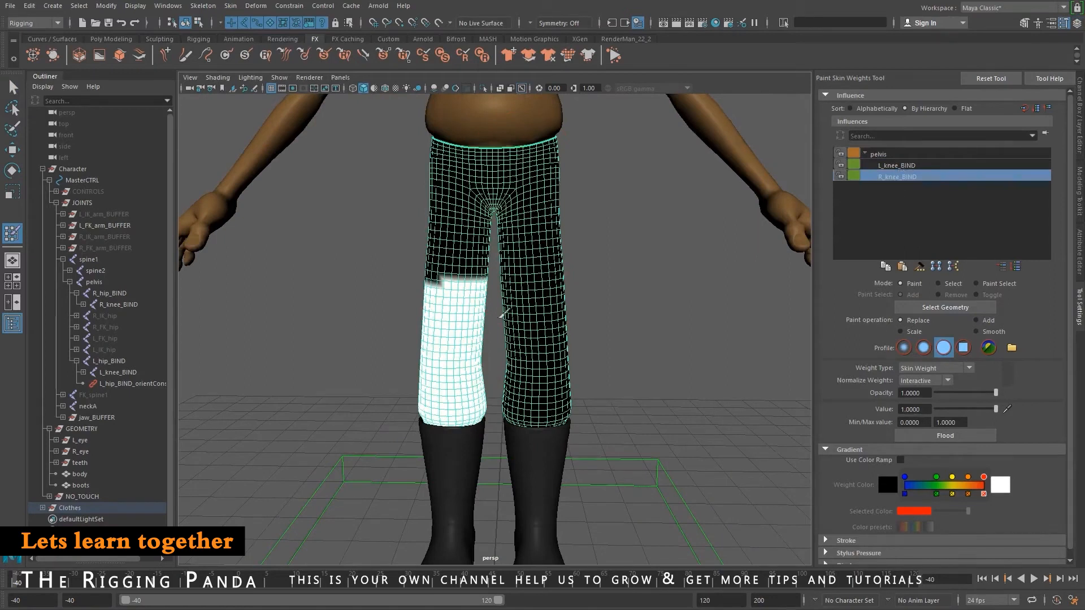
left_click(920, 165)
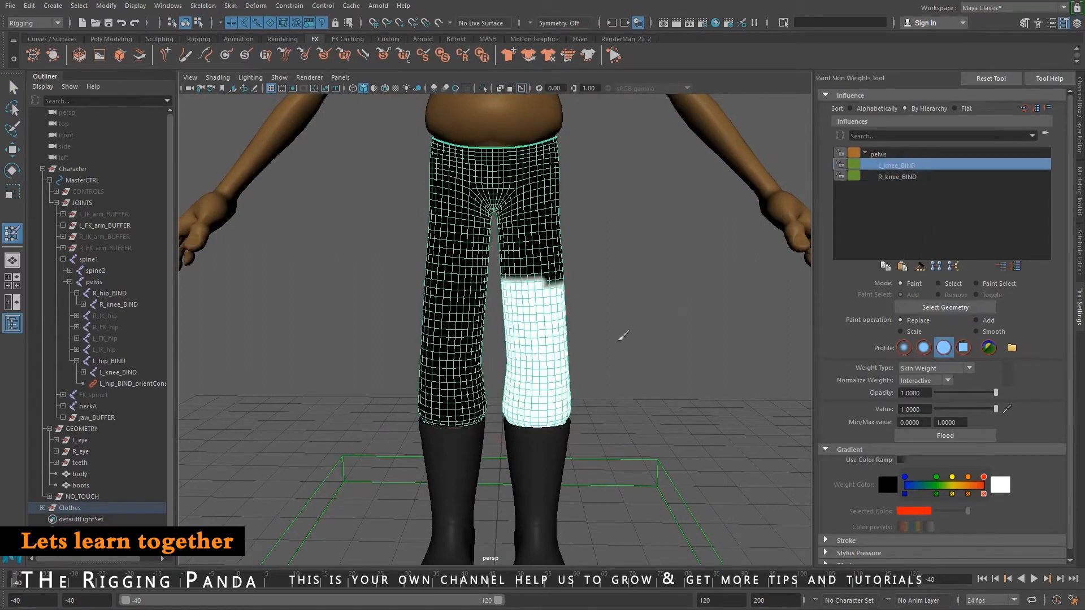
left_click_drag(537, 322, 509, 302, "alt")
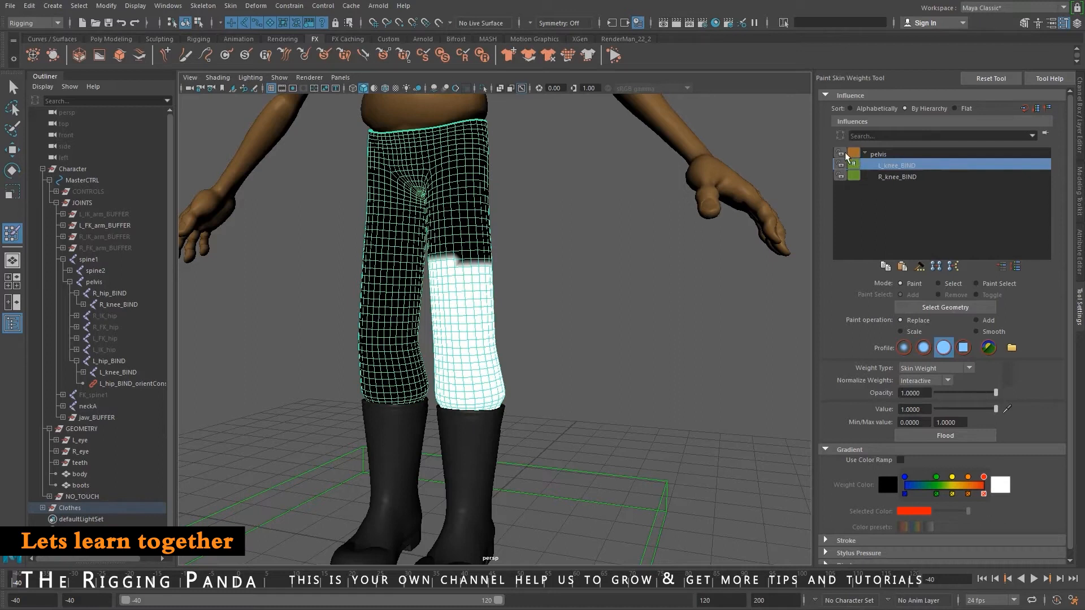
Leave weight painting, switch to the FX menu set and create an nCloth from the pants mesh.
key("q")
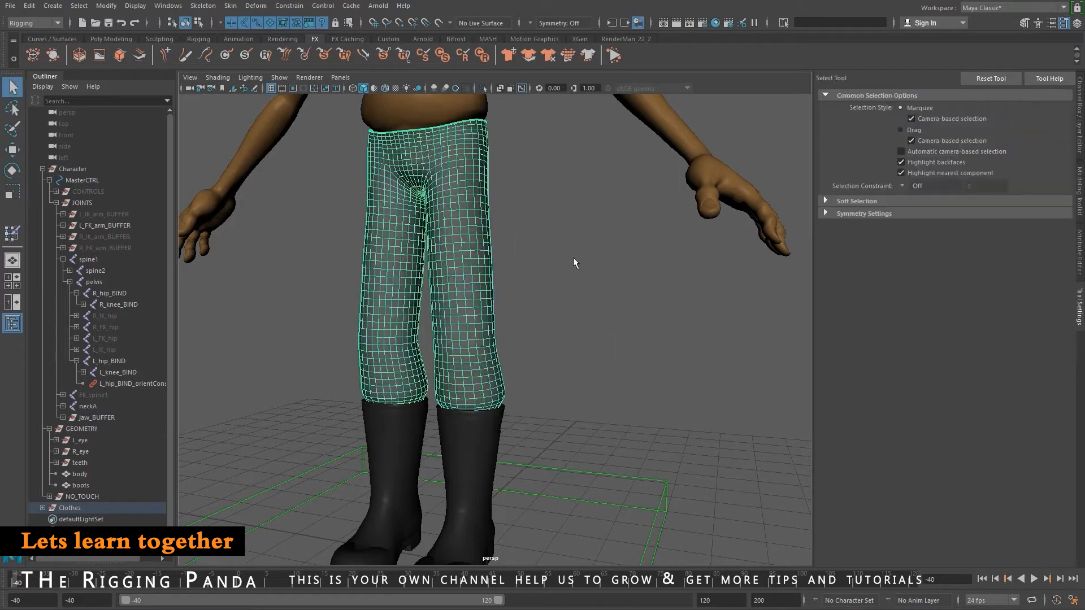
left_click_drag(569, 256, 637, 295, "alt")
right_click_drag(636, 294, 560, 257, "alt")
middle_click_drag(561, 257, 559, 333, "alt")
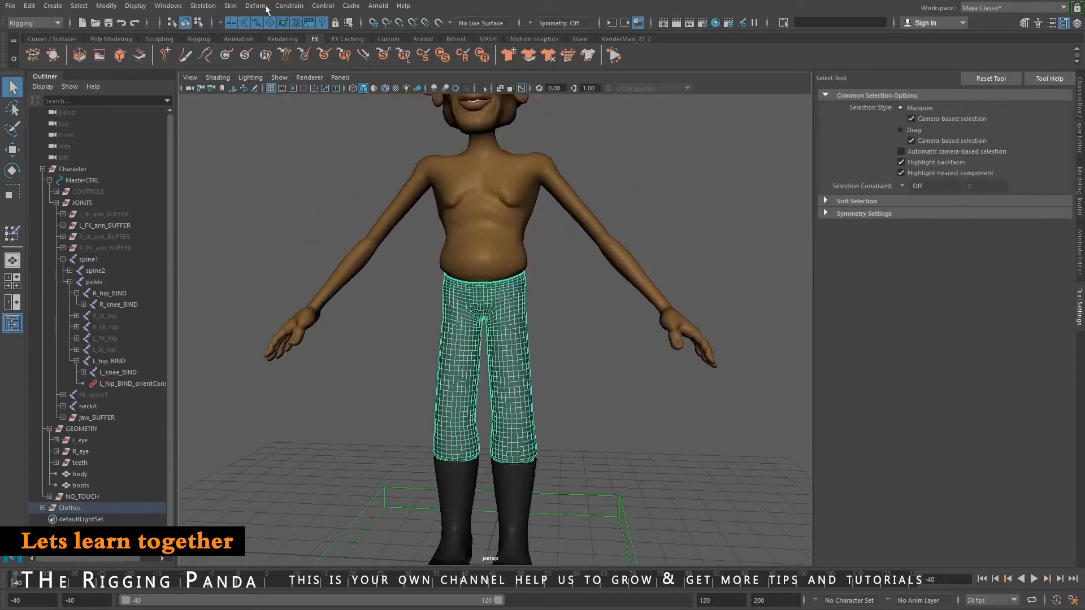
left_click(34, 22)
left_click(26, 68)
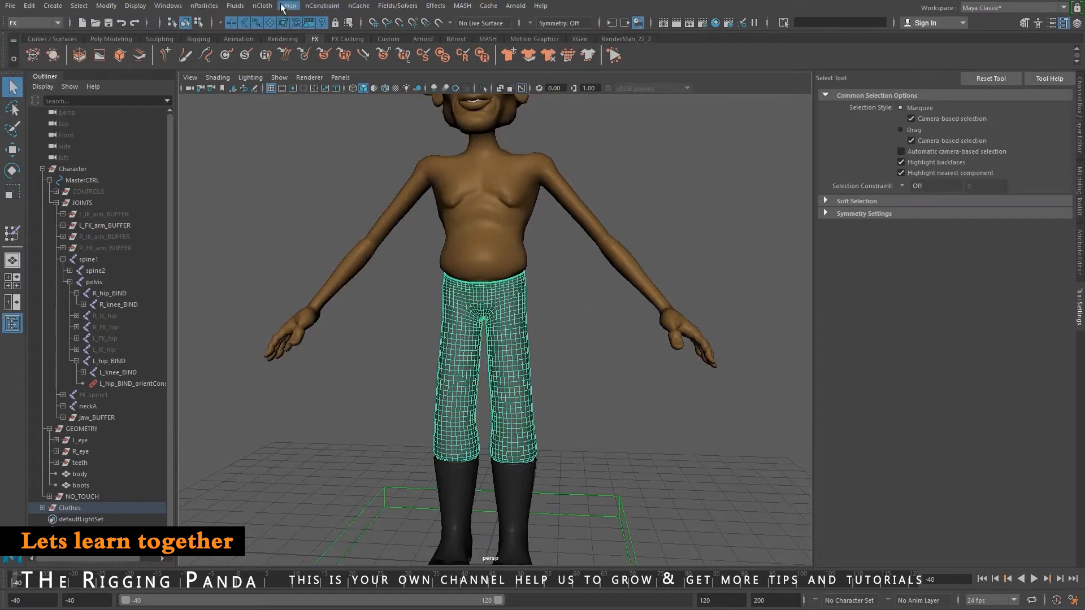
left_click(263, 7)
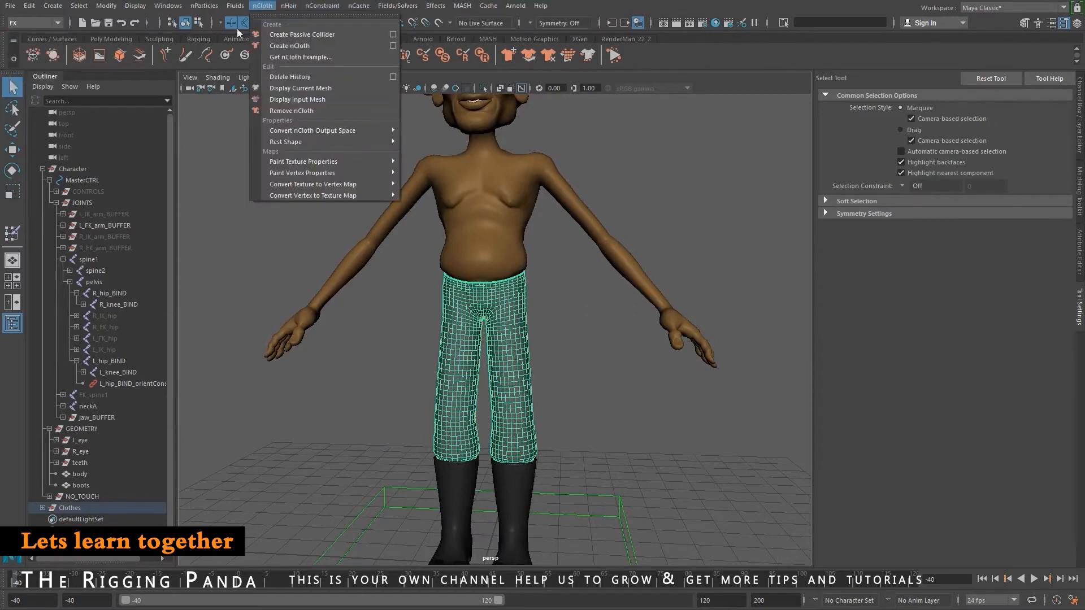
left_click(313, 46)
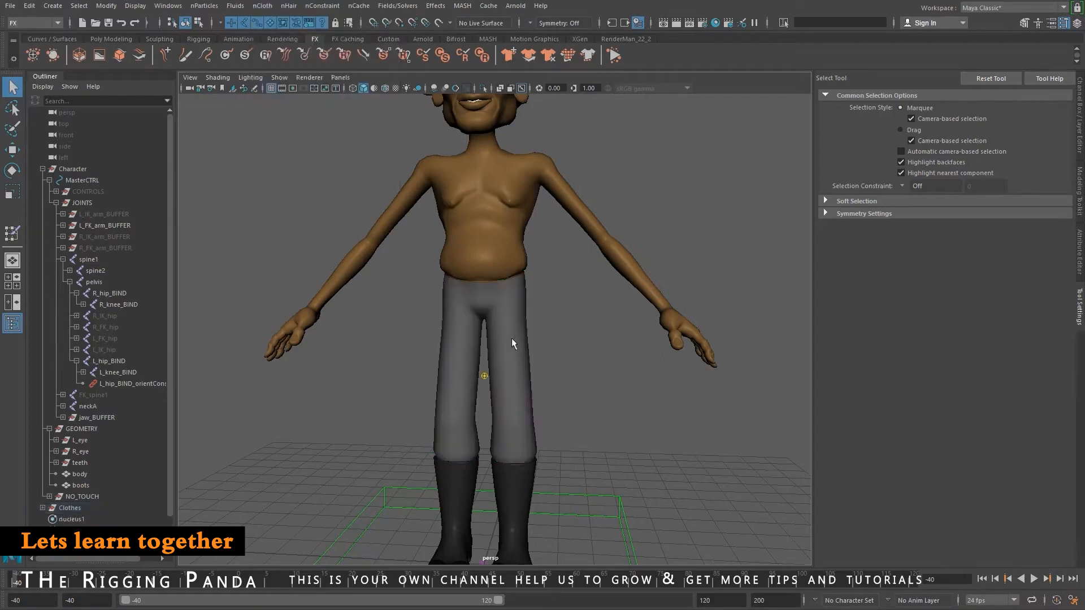
Collapse the Character hierarchy and examine the attributes of the pants, nucleus1 and nCloth1 nodes.
left_click(486, 317)
left_click(1079, 113)
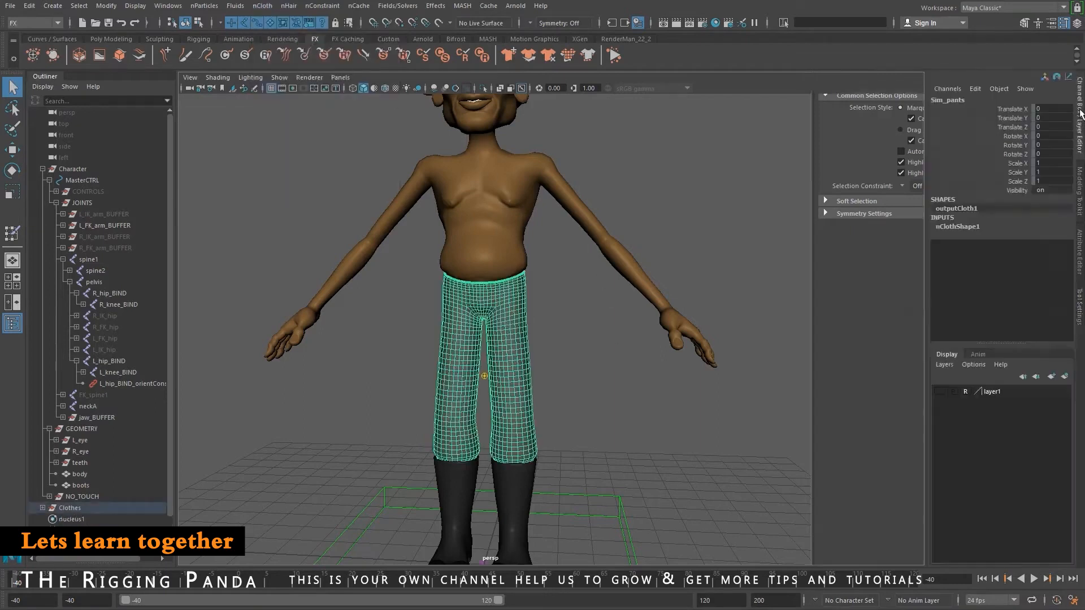
left_click(1079, 252)
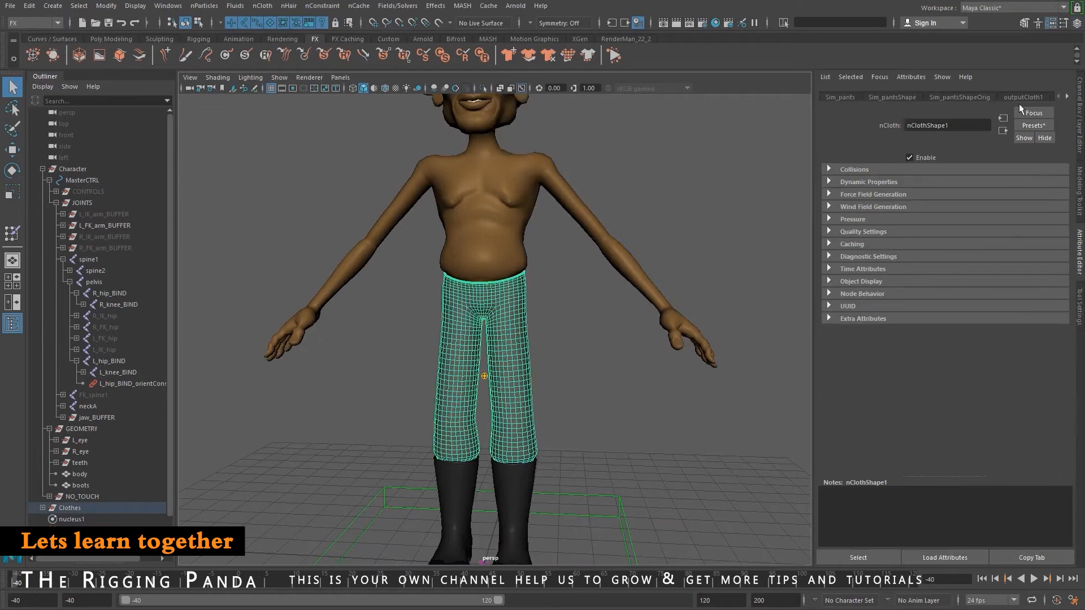
left_click(1066, 97)
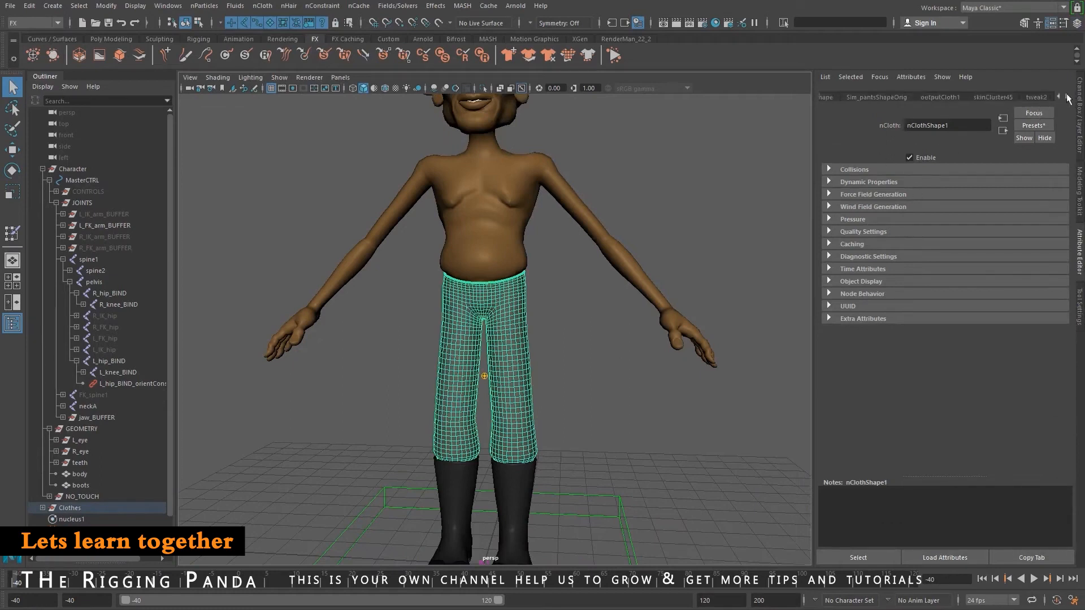
scroll(101, 423, "down", 1)
scroll(56, 190, "up", 1)
left_click(43, 169)
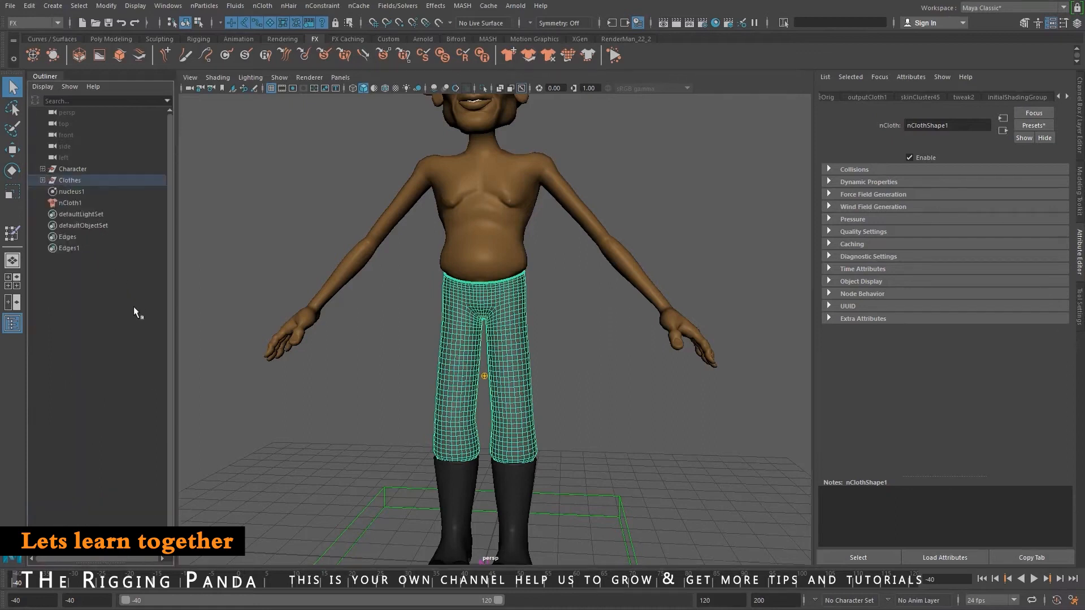
left_click(74, 191)
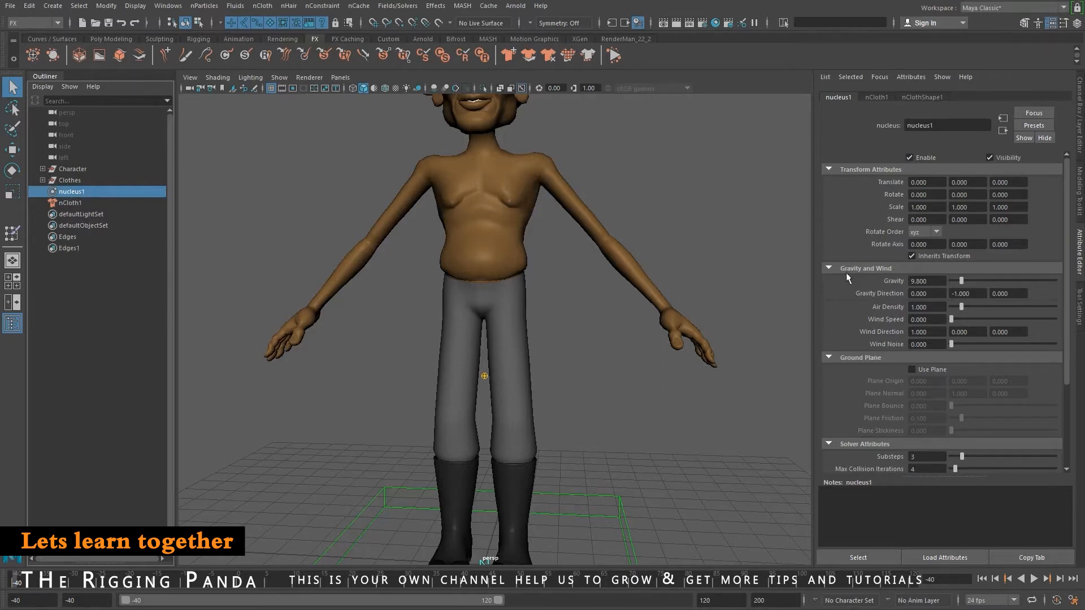
left_click(71, 202)
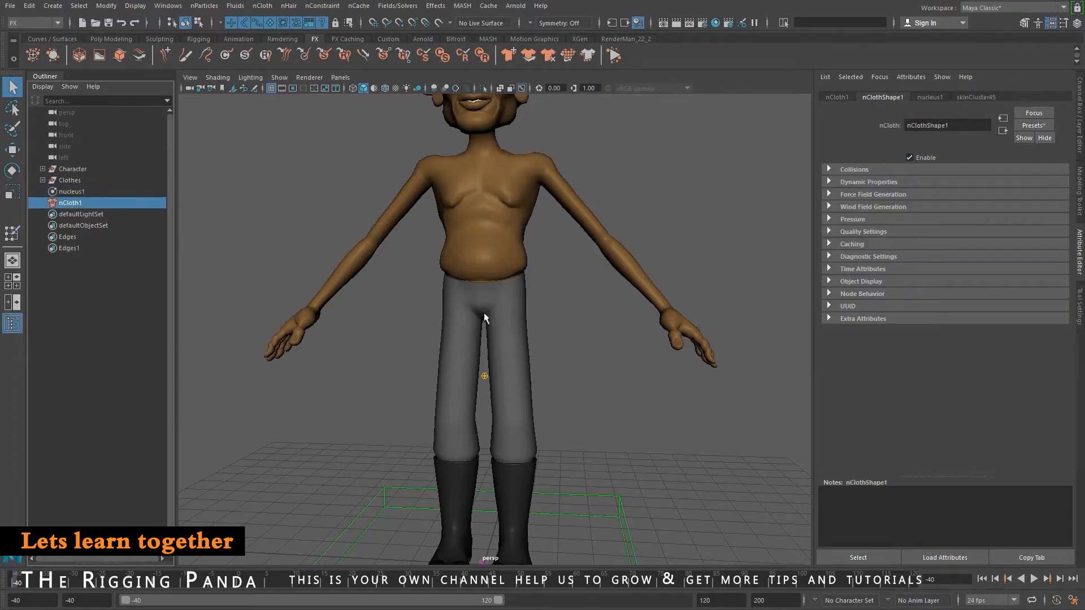
Set the nucleus1 solver's substeps to 12 and max collision iterations to 16.
left_click(74, 192)
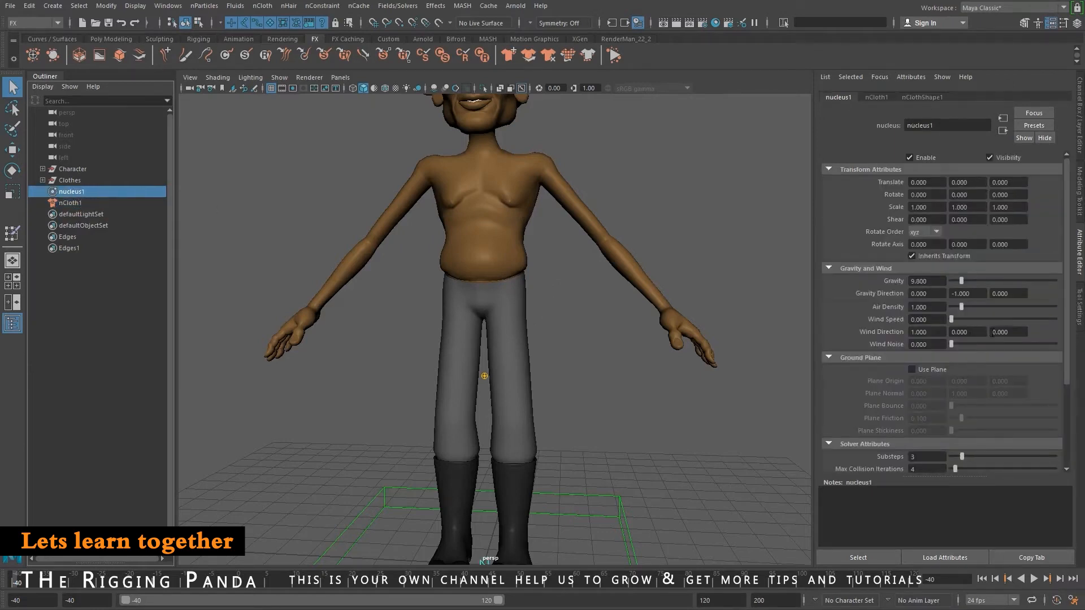
left_click_drag(1064, 179, 1062, 295)
left_click_drag(928, 343, 811, 306)
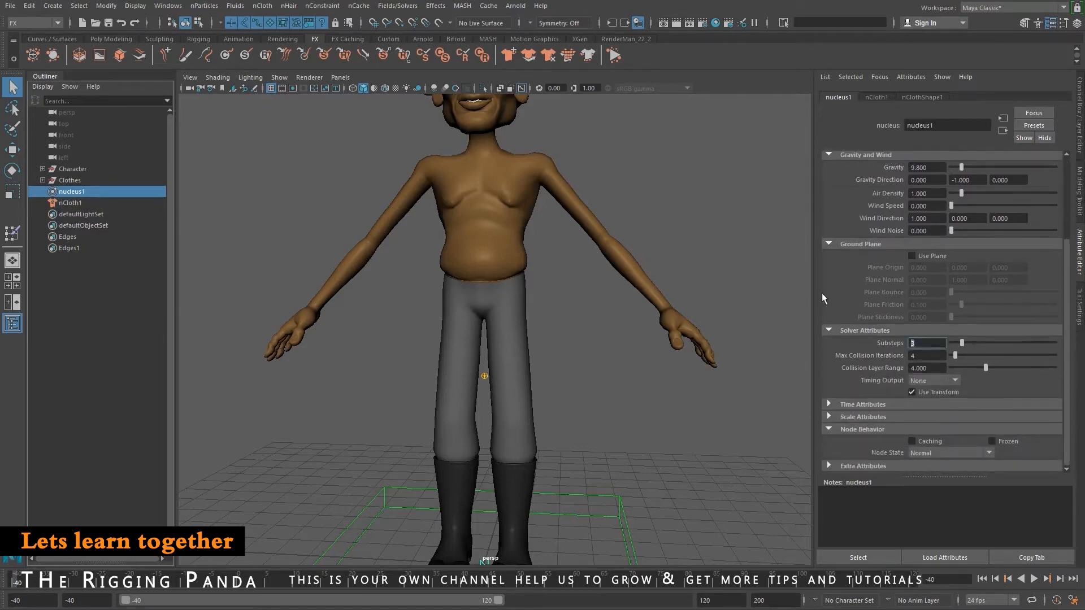
type("12")
key("Tab")
type("16")
key("Return")
Expand nucleus1's time attributes, play the animation, inspect the pants from the side at frame 1 and return to the first frame.
left_click(829, 404)
scroll(859, 395, "down", 2)
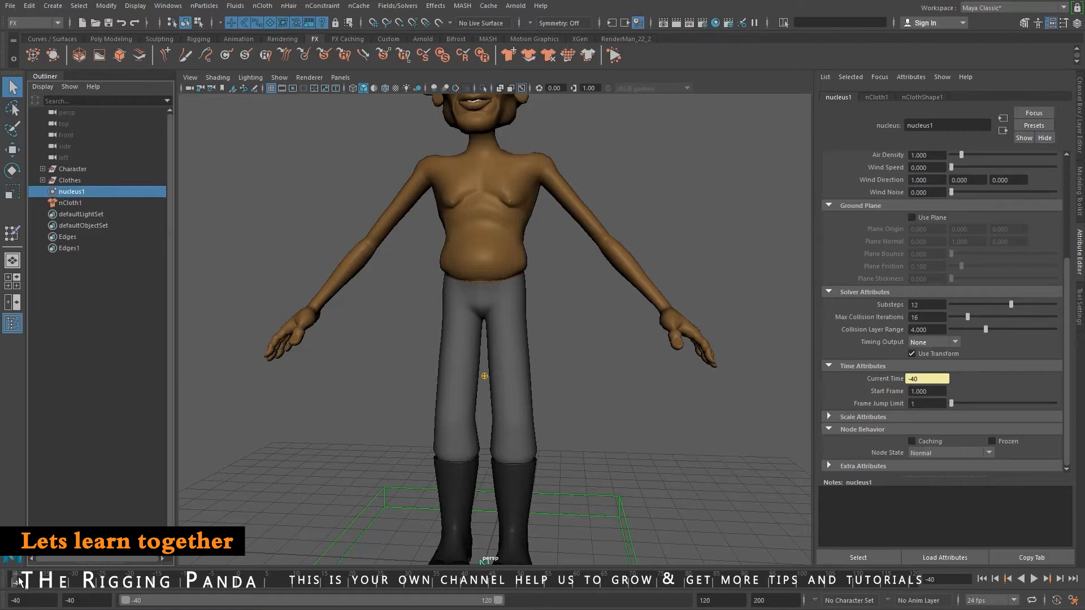
key("alt+v")
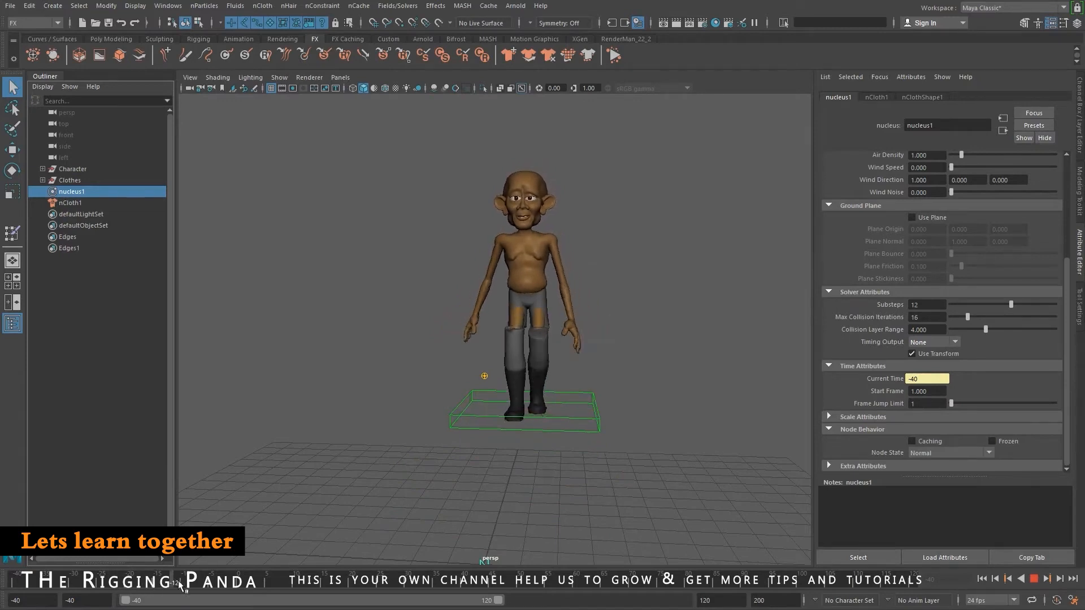
left_click(244, 585)
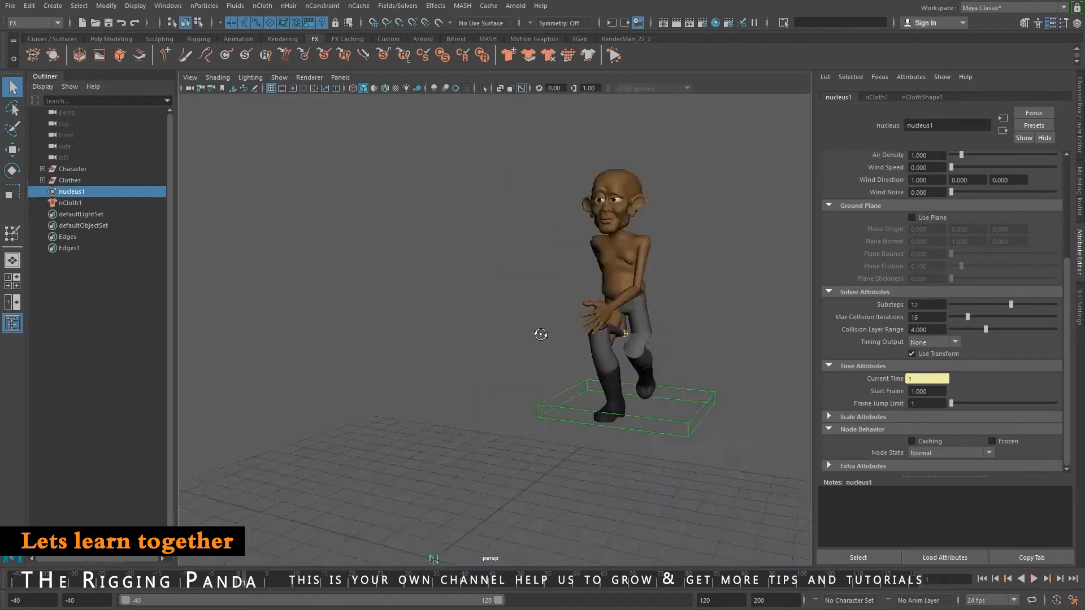
left_click_drag(605, 334, 364, 346, "alt")
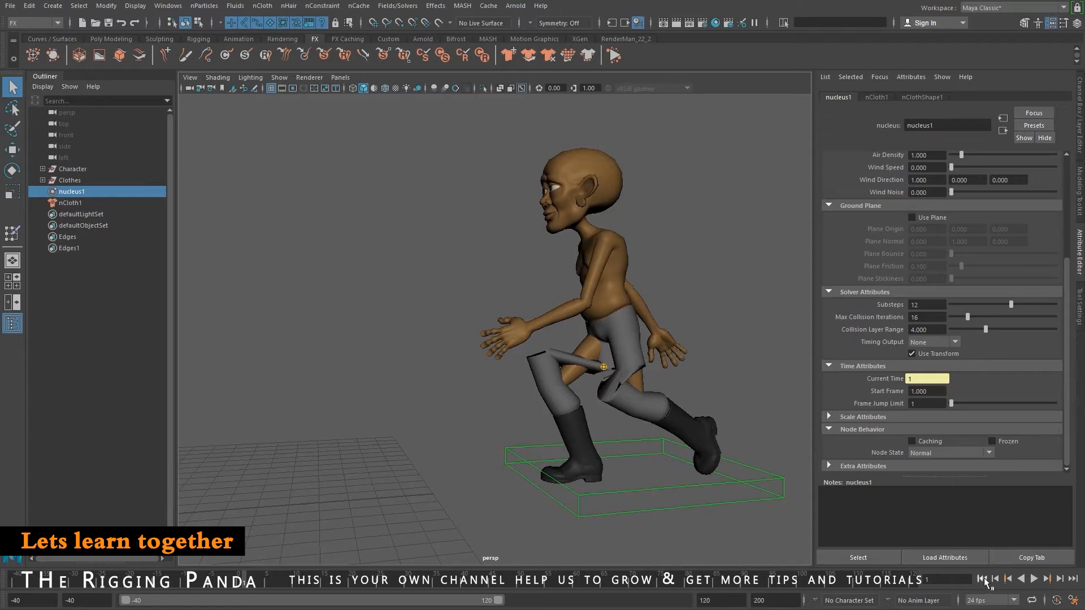
left_click(983, 578)
Set the nucleus1 solver's start frame to -40.
left_click_drag(540, 369, 578, 352, "alt")
right_click_drag(578, 352, 429, 355, "alt")
left_click_drag(430, 355, 638, 351, "alt")
left_click_drag(540, 402, 411, 382, "alt")
left_click(936, 394)
type("-40")
key("Return")
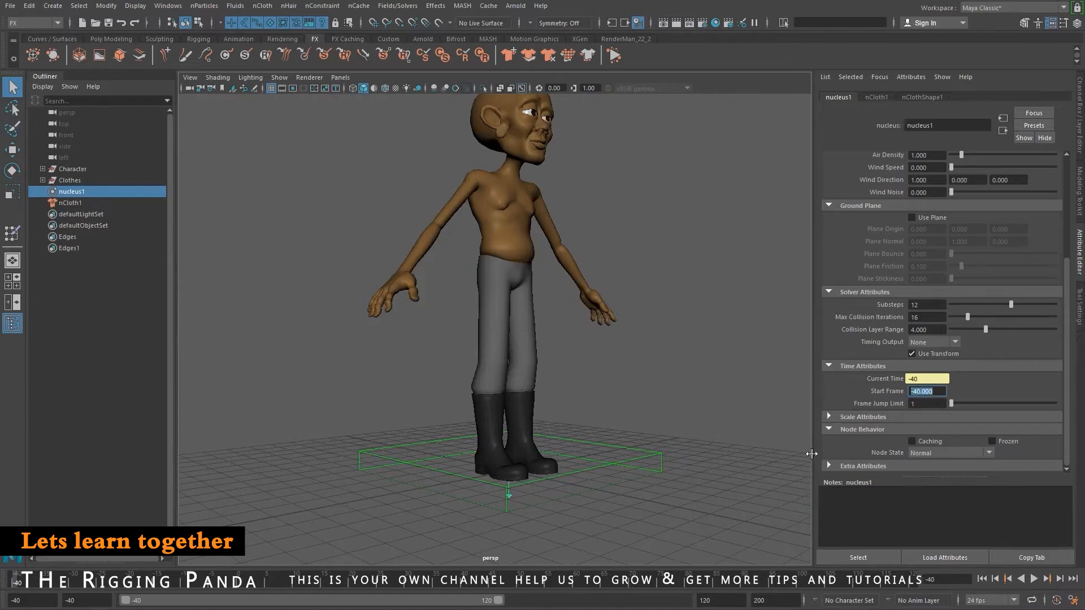
Expand nucleus1's scale attributes and set the space scale to 0.1.
left_click(826, 416)
left_click_drag(453, 399, 506, 359, "alt")
left_click_drag(570, 403, 560, 425, "alt")
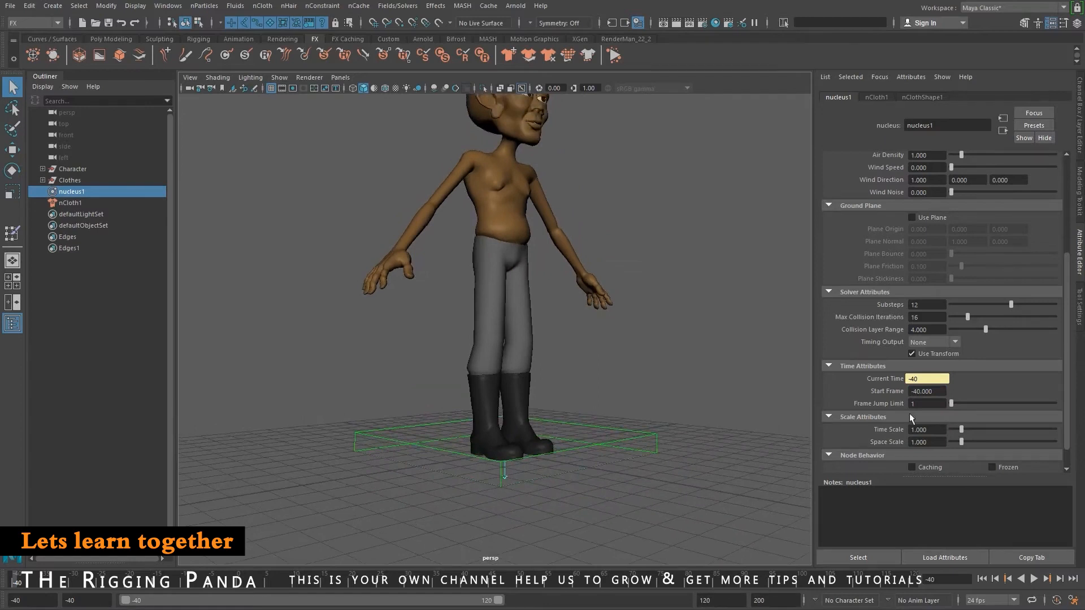
left_click_drag(710, 429, 492, 418, "alt")
middle_click_drag(520, 421, 591, 357, "alt")
scroll(493, 425, "up", 2)
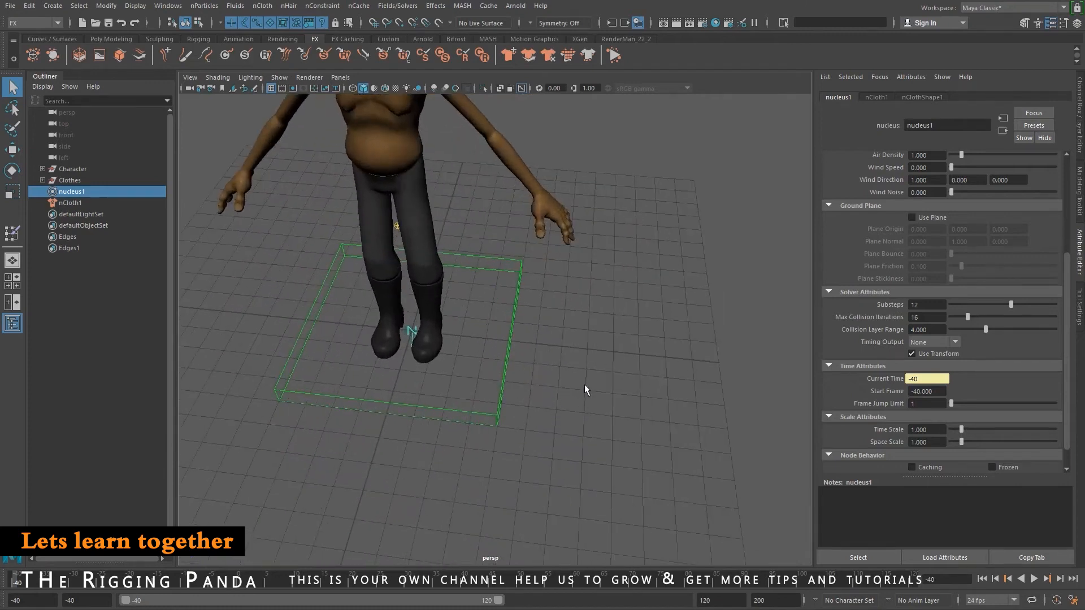
left_click_drag(525, 413, 551, 359, "alt")
middle_click_drag(551, 359, 551, 463, "alt")
left_click_drag(551, 463, 532, 385, "alt")
middle_click_drag(532, 384, 531, 468, "alt")
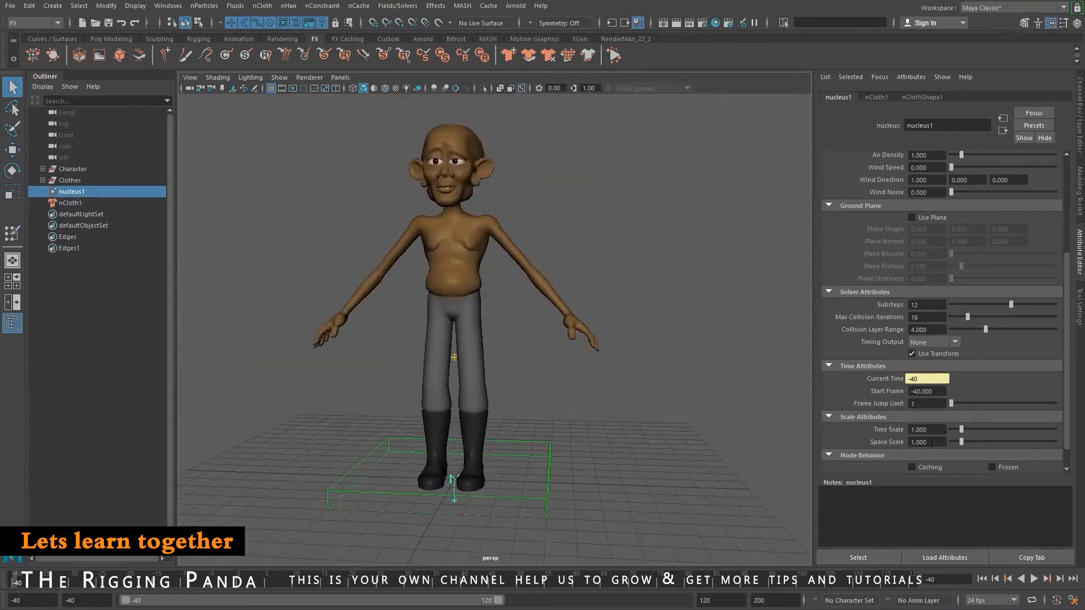
double_click(937, 444)
type("0.1")
key("Return")
Examine the character's size against the grid in the four-view layout and the perspective view.
left_click_drag(472, 460, 476, 456, "alt")
key("space")
left_click(13, 260)
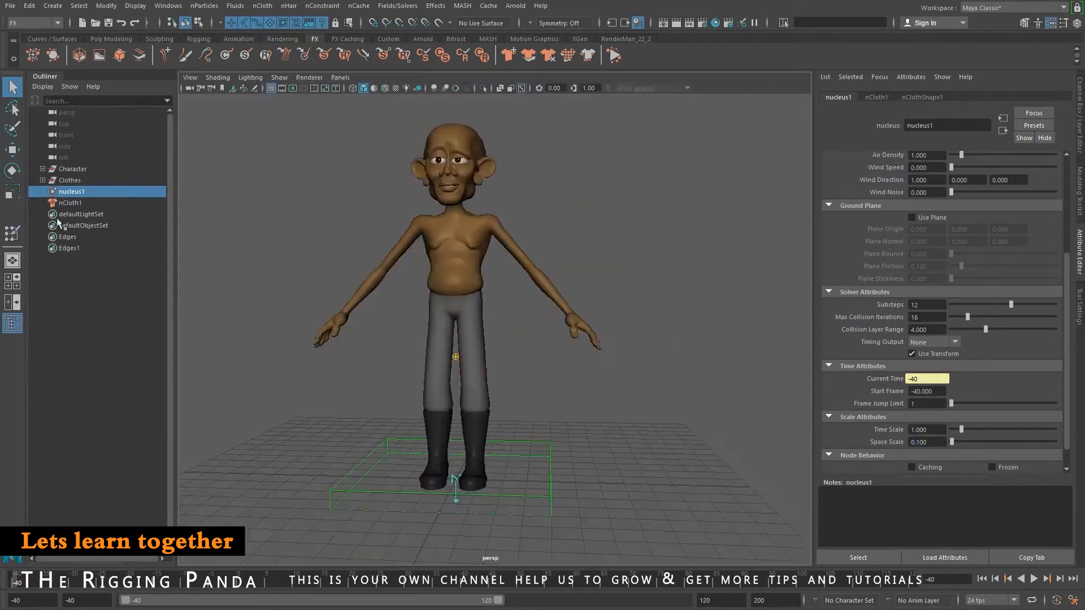
left_click(12, 282)
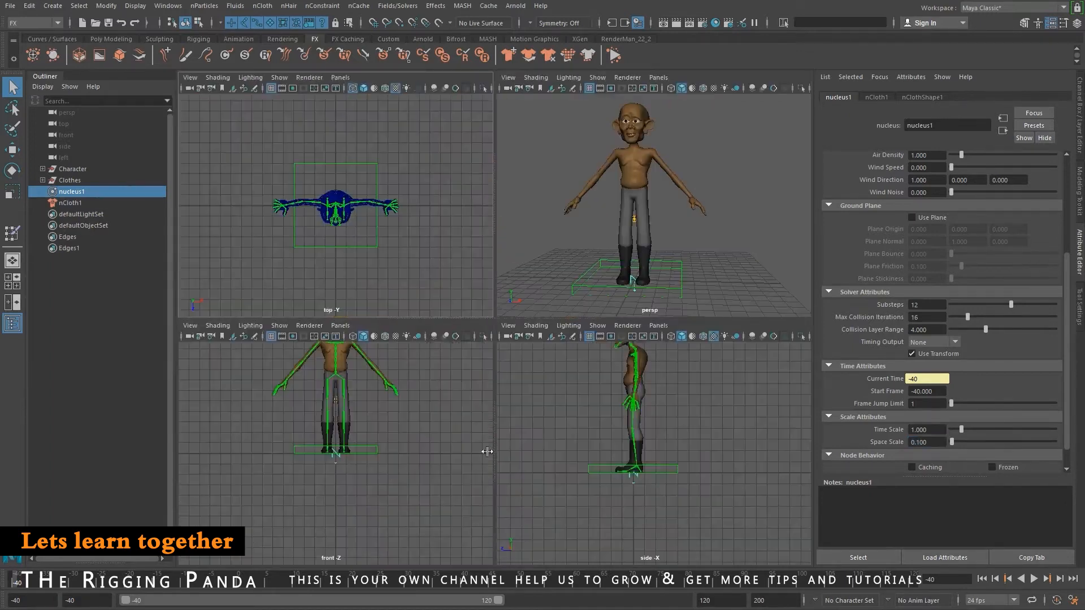
key("a")
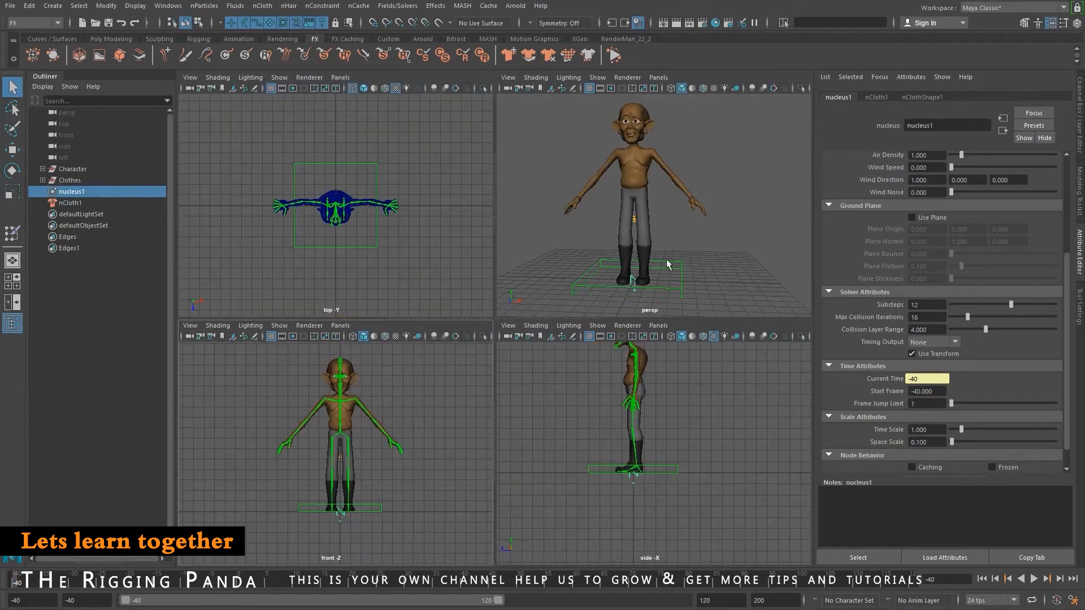
scroll(667, 259, "up", 10)
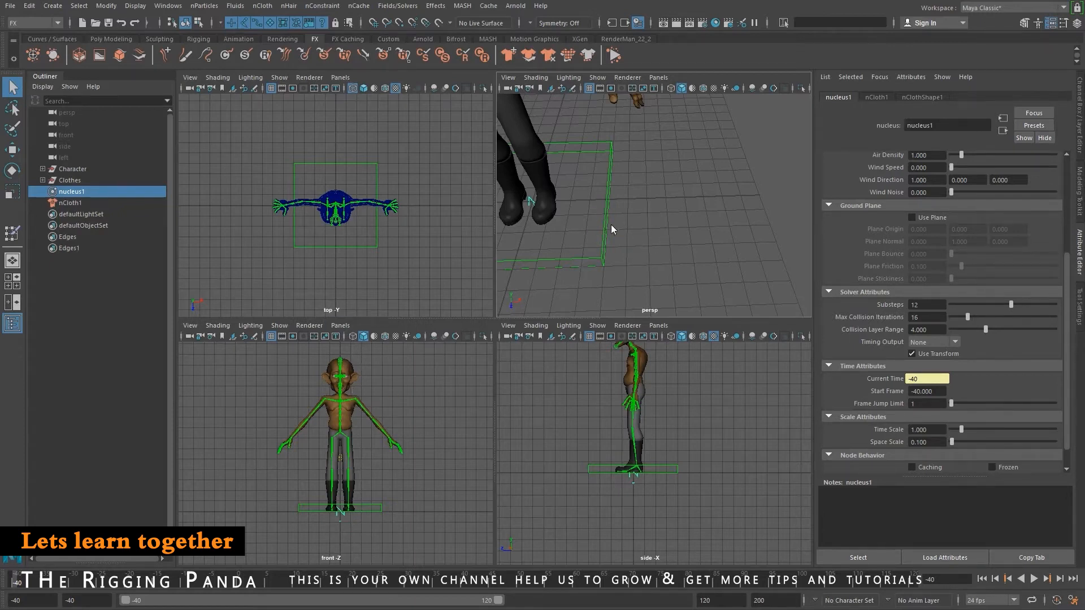
key("space")
left_click_drag(499, 346, 484, 295, "alt")
middle_click_drag(485, 295, 497, 359, "alt")
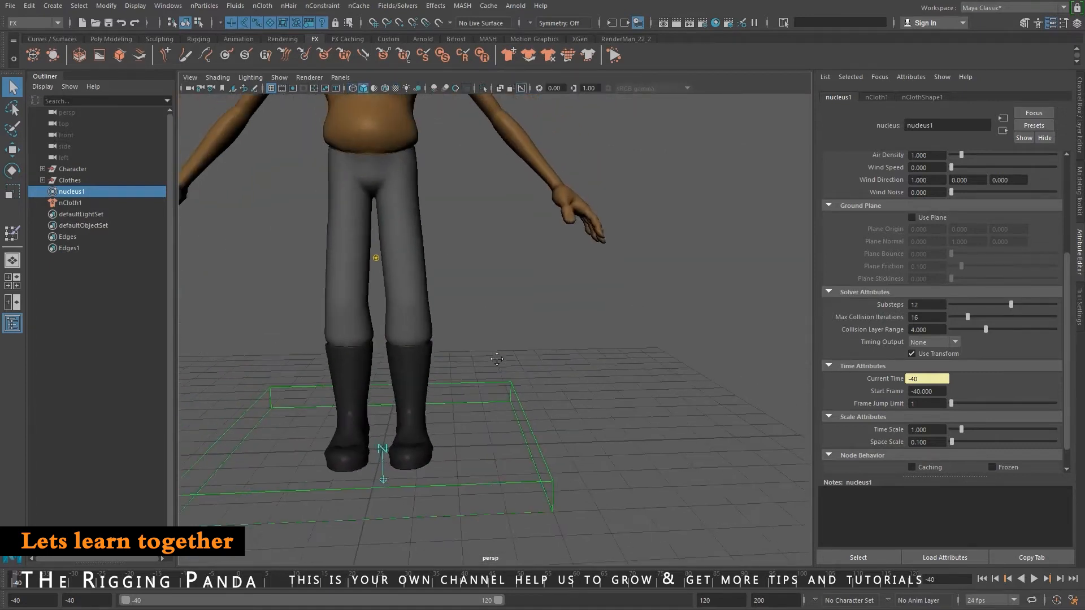
right_click_drag(571, 377, 552, 378, "alt")
middle_click_drag(535, 289, 598, 379, "alt")
right_click_drag(598, 380, 552, 347, "alt")
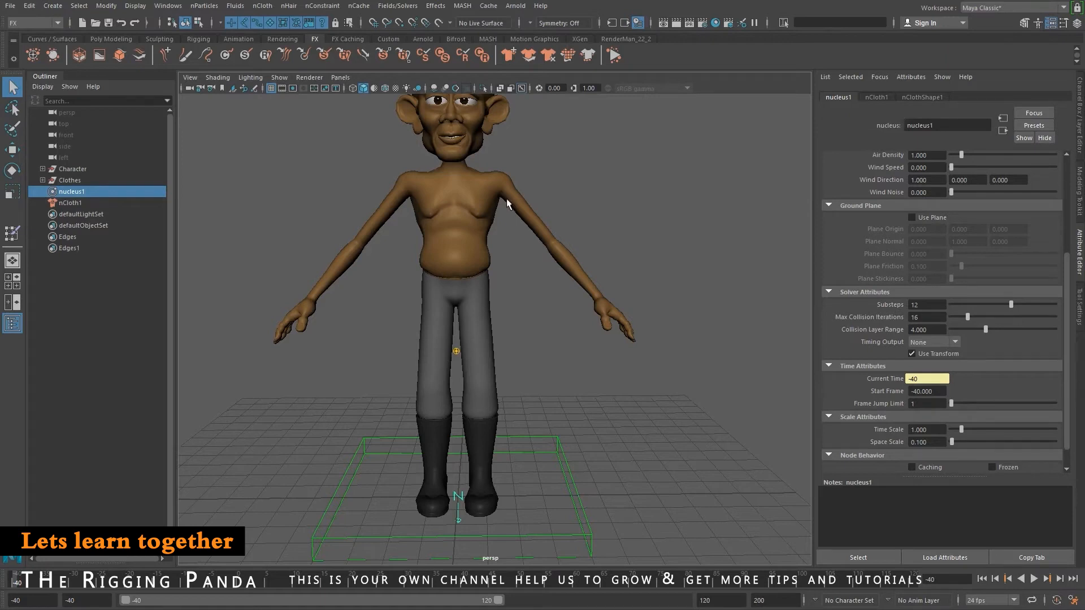
middle_click_drag(645, 303, 671, 301, "alt")
scroll(661, 349, "down", 2)
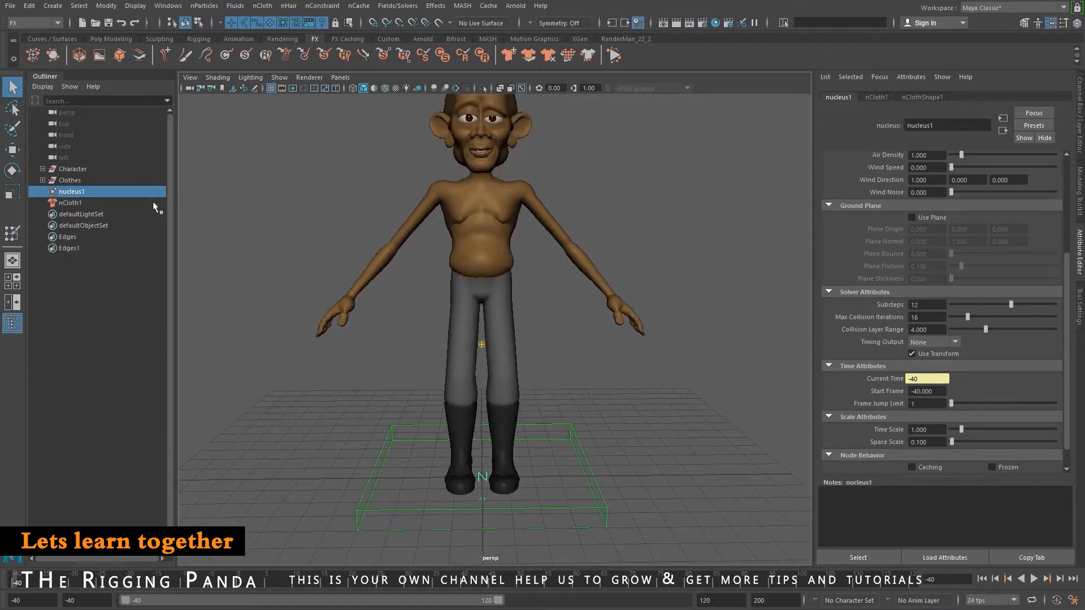
Expand the collision attributes of nCloth1 and inspect the pants' waistband around the belly up close.
left_click(71, 203)
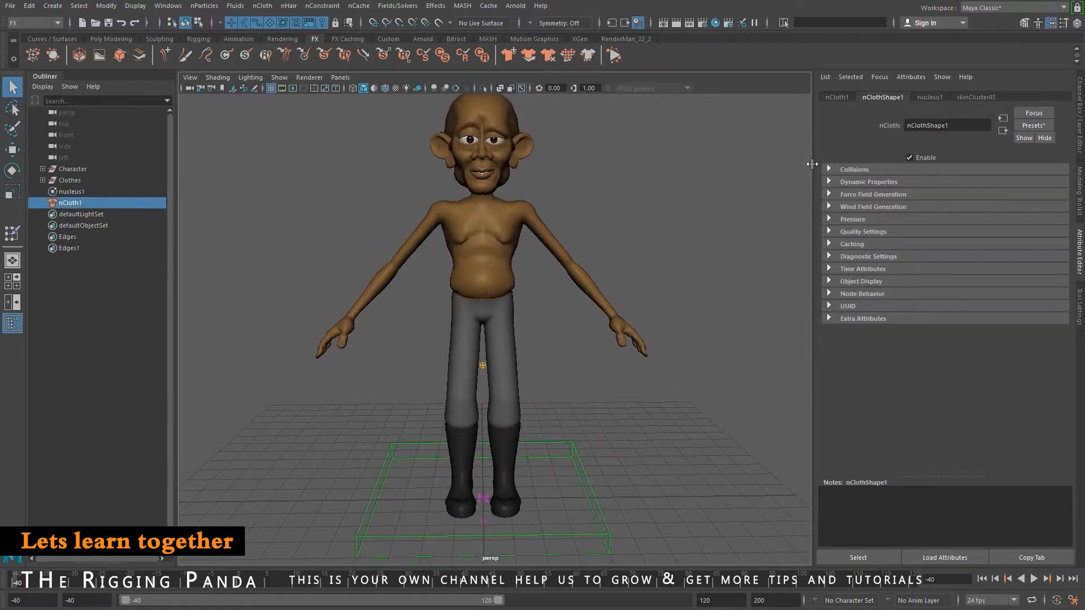
left_click(881, 168)
scroll(418, 254, "up", 10)
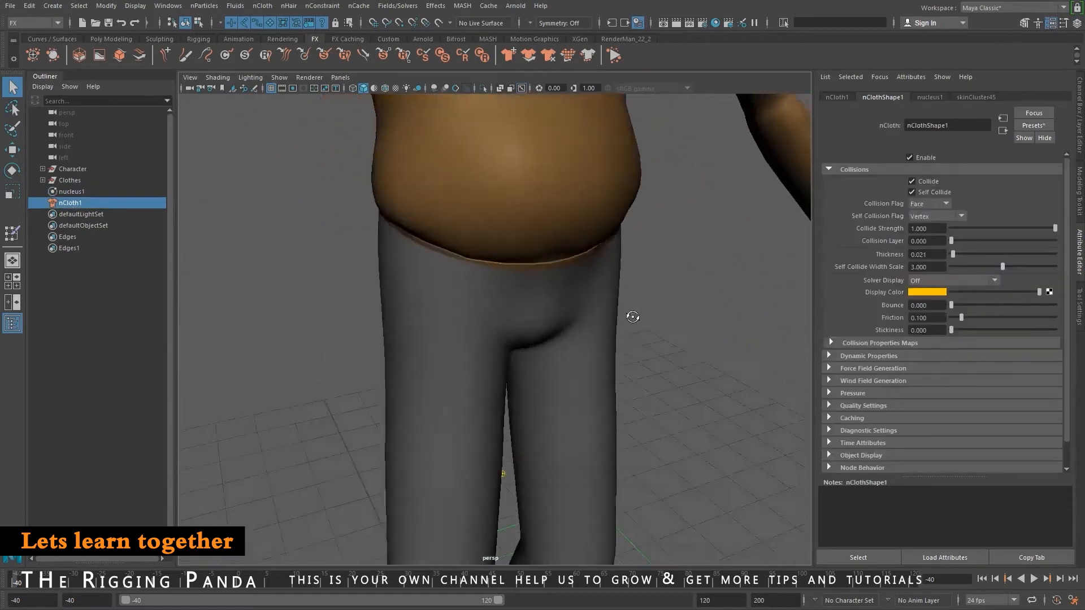
scroll(598, 375, "up", 2)
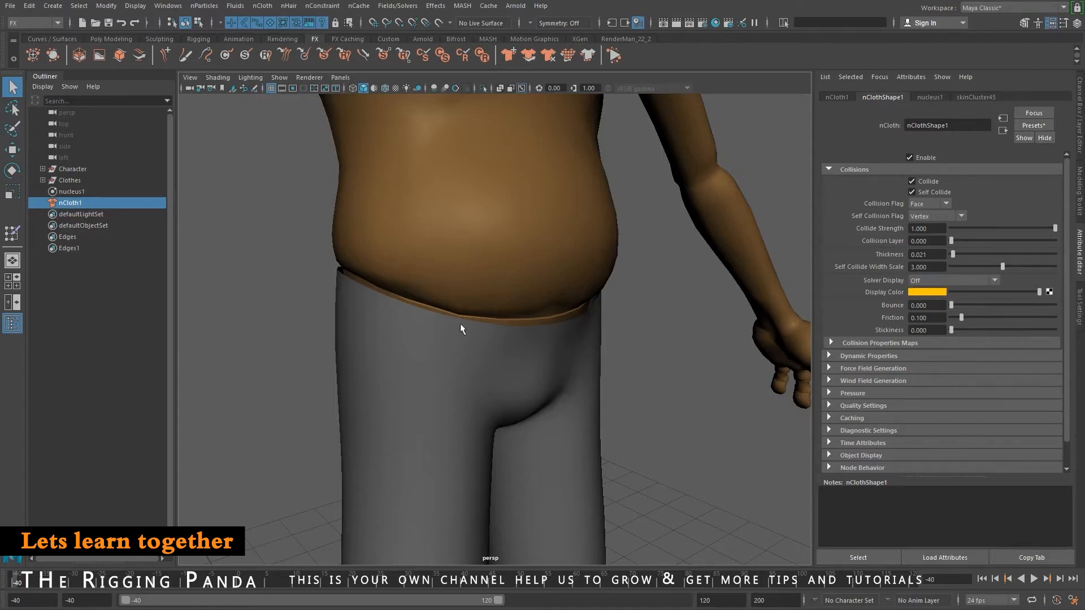
left_click_drag(461, 327, 470, 329, "alt")
right_click_drag(470, 329, 491, 334, "alt")
middle_click_drag(490, 333, 528, 281, "alt")
right_click_drag(530, 286, 605, 311, "alt")
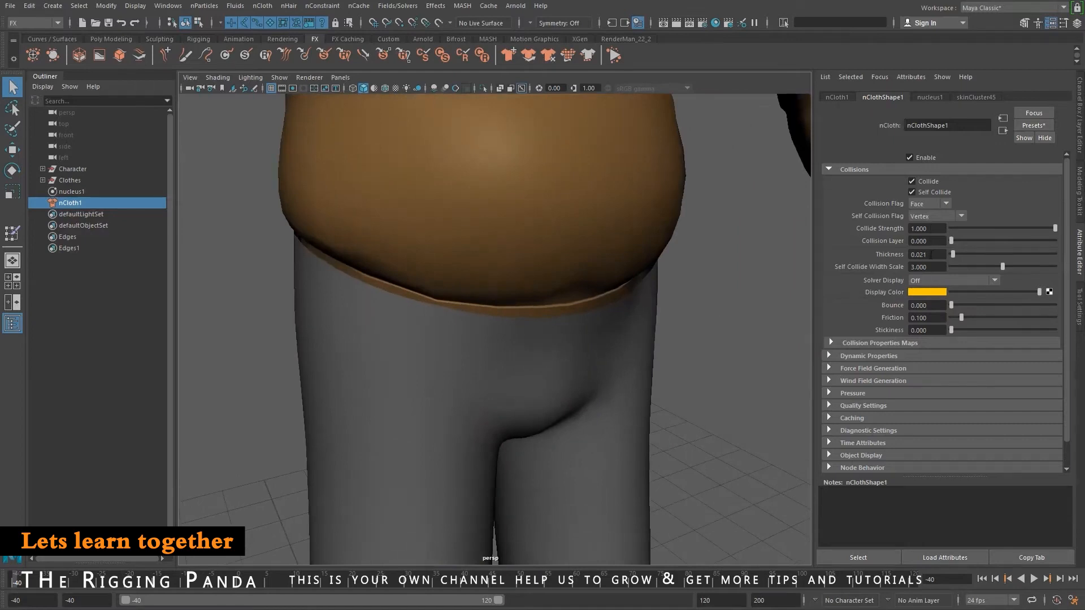
Set nCloth1's solver display to Collision Thickness and raise its thickness to about 0.066.
left_click(932, 254)
left_click(956, 281)
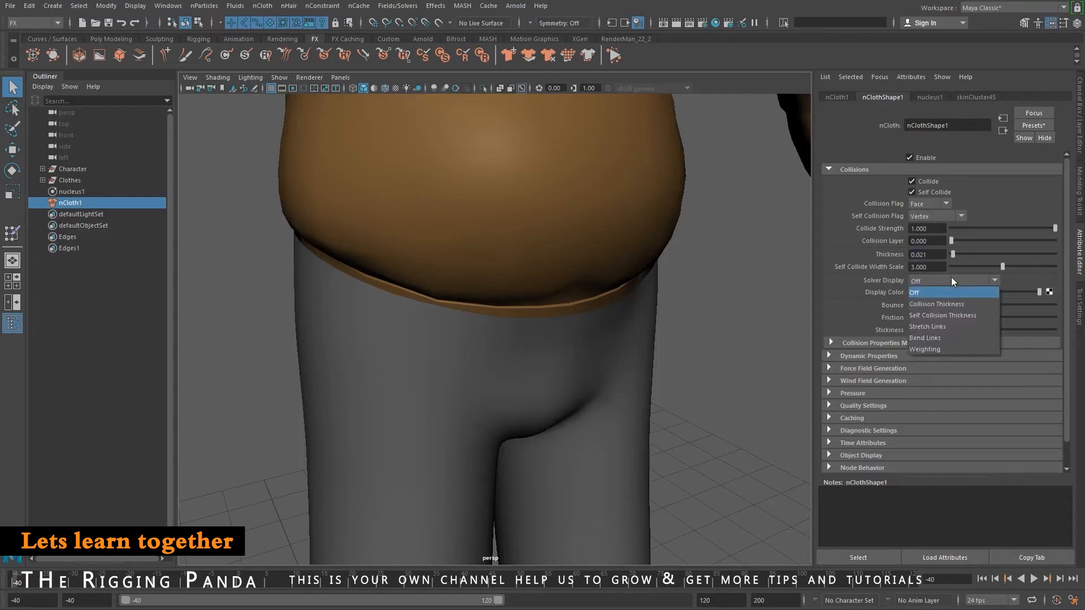
left_click(928, 304)
left_click_drag(557, 317, 600, 295, "alt")
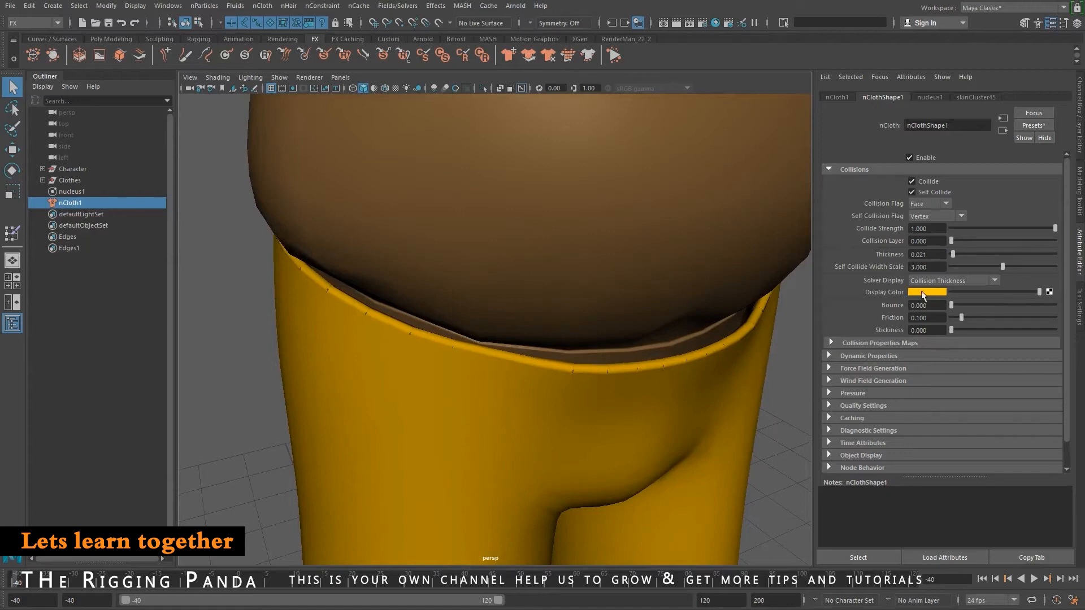
left_click_drag(953, 254, 959, 255)
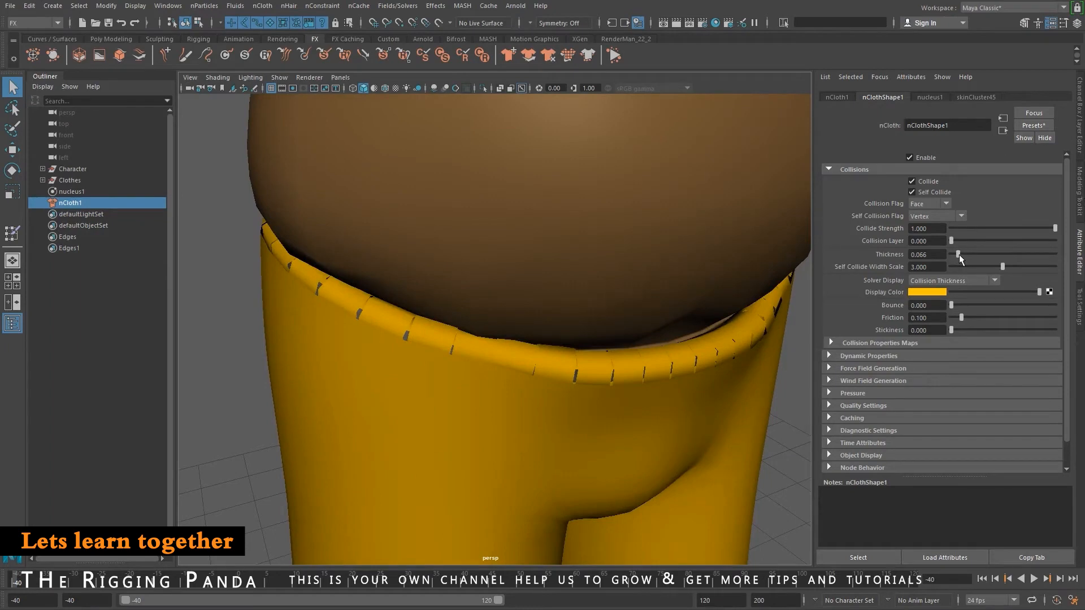
Set the collision thickness of nCloth1 to 0.02 and check the fit of the pants around the belly.
left_click_drag(959, 258, 953, 259)
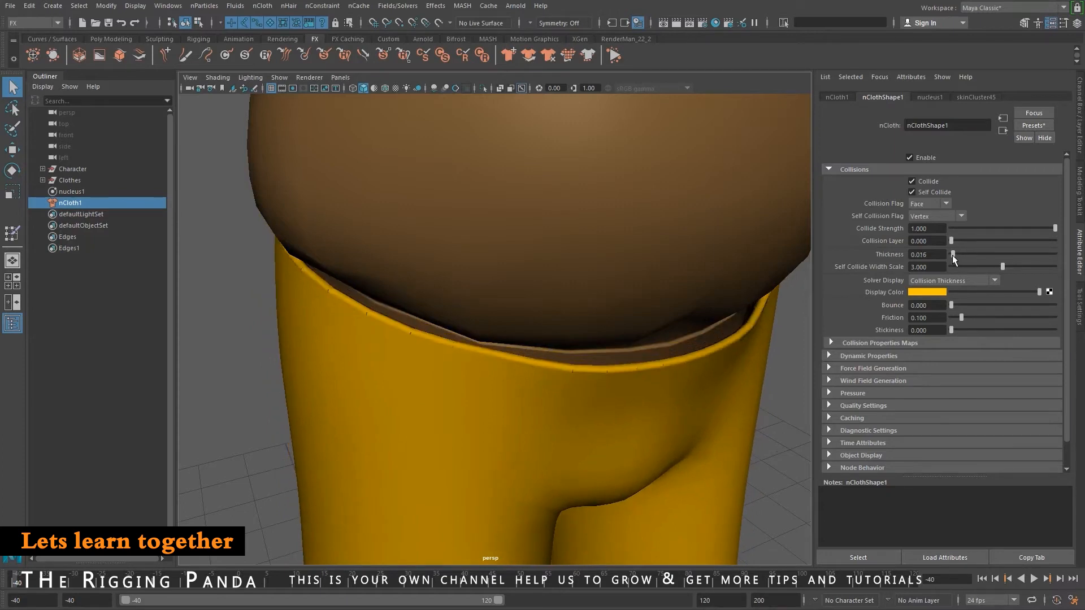
left_click(927, 254)
type(".")
type("0")
type("25")
key("Return")
type(".02")
key("Return")
right_click_drag(620, 282, 594, 336, "alt")
mouse_move(588, 334)
left_mouse_down("alt")
mouse_move(576, 288)
mouse_move(583, 320)
left_mouse_up("alt")
middle_click_drag(622, 334, 619, 296, "alt")
left_click_drag(573, 275, 570, 279, "alt")
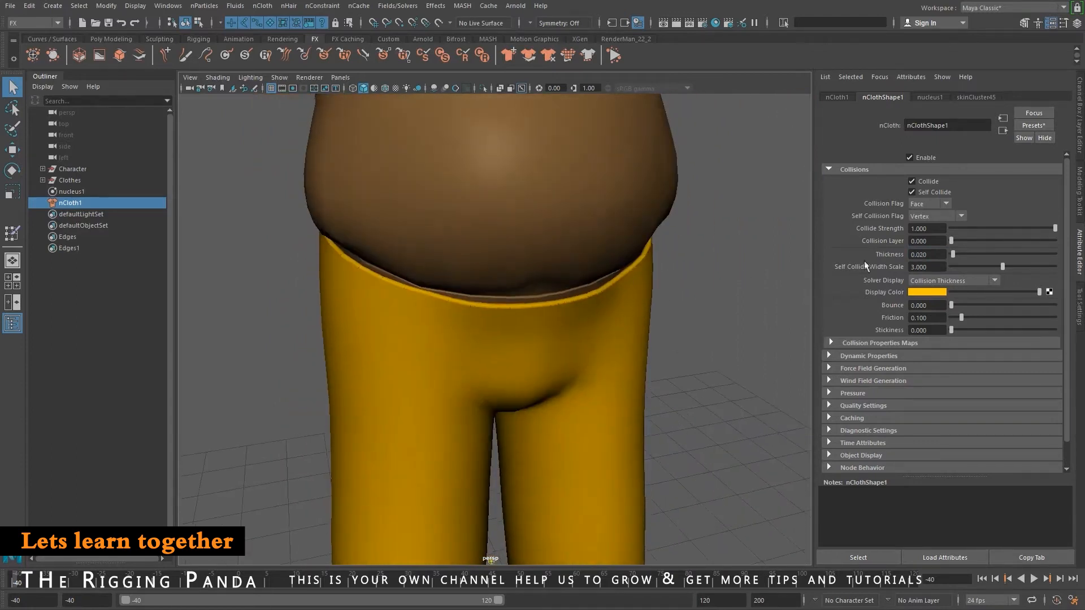
Switch nCloth1's solver display to Self Collision Thickness and inspect the spacing of the spheres around the crotch and legs.
left_click(949, 281)
left_click(935, 317)
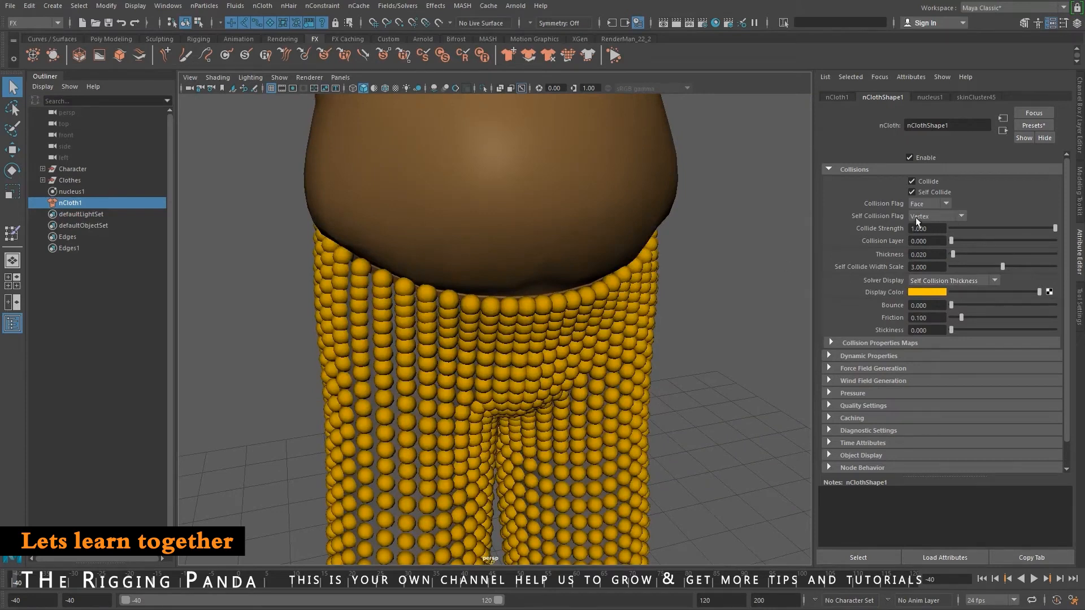
mouse_move(441, 437)
left_mouse_down("alt")
mouse_move(579, 403)
mouse_move(553, 379)
left_mouse_up("alt")
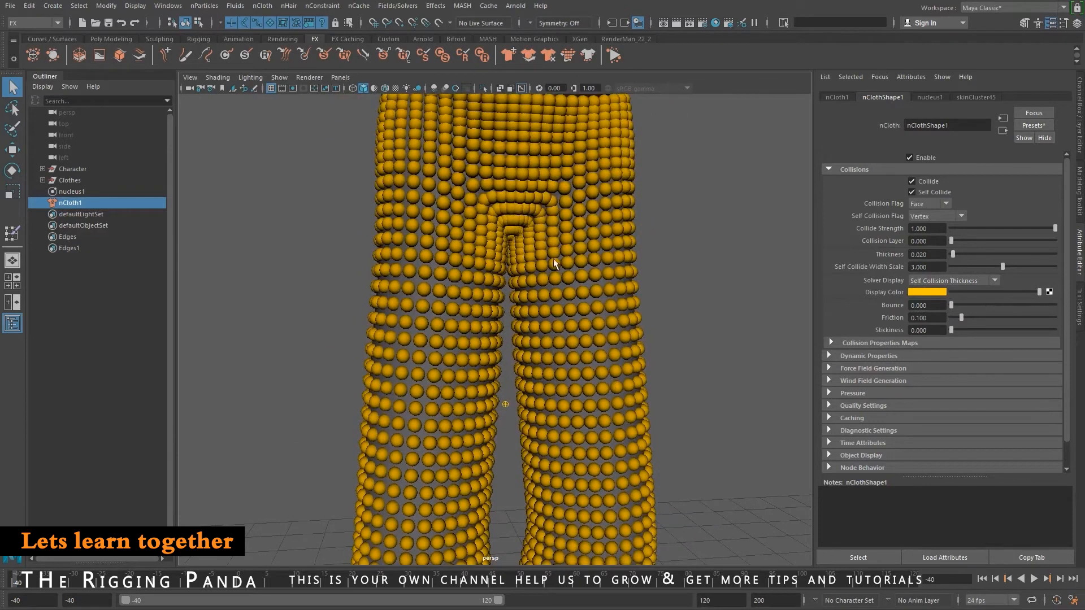
left_click_drag(611, 341, 583, 373, "alt")
right_click_drag(575, 364, 613, 407, "alt")
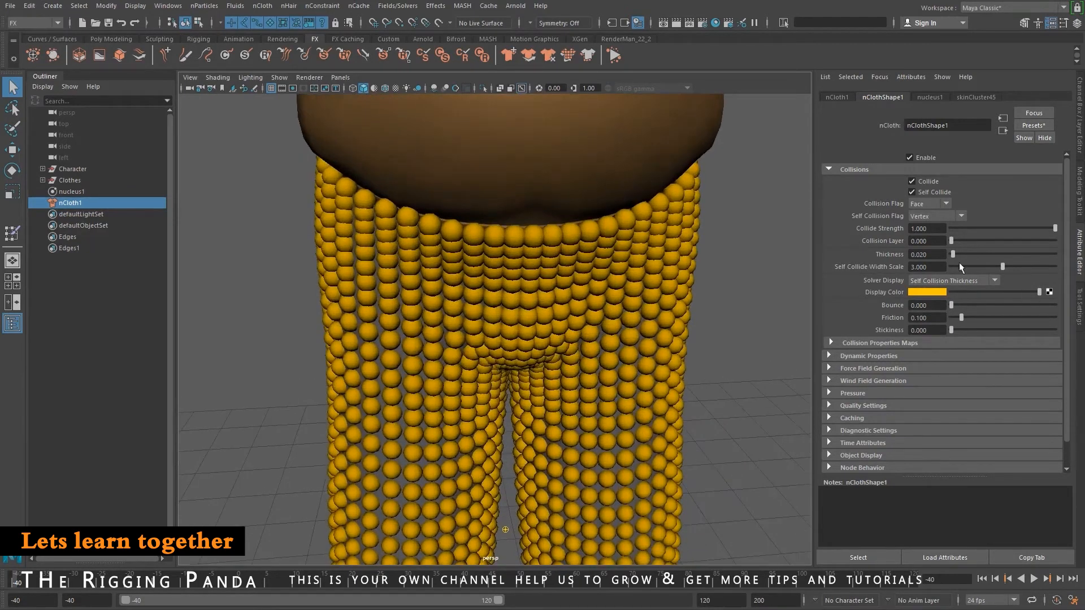
Set nCloth1's Self Collide Width Scale to 2.75 and turn its solver display off.
left_click(931, 266)
type("2.75")
key("Return")
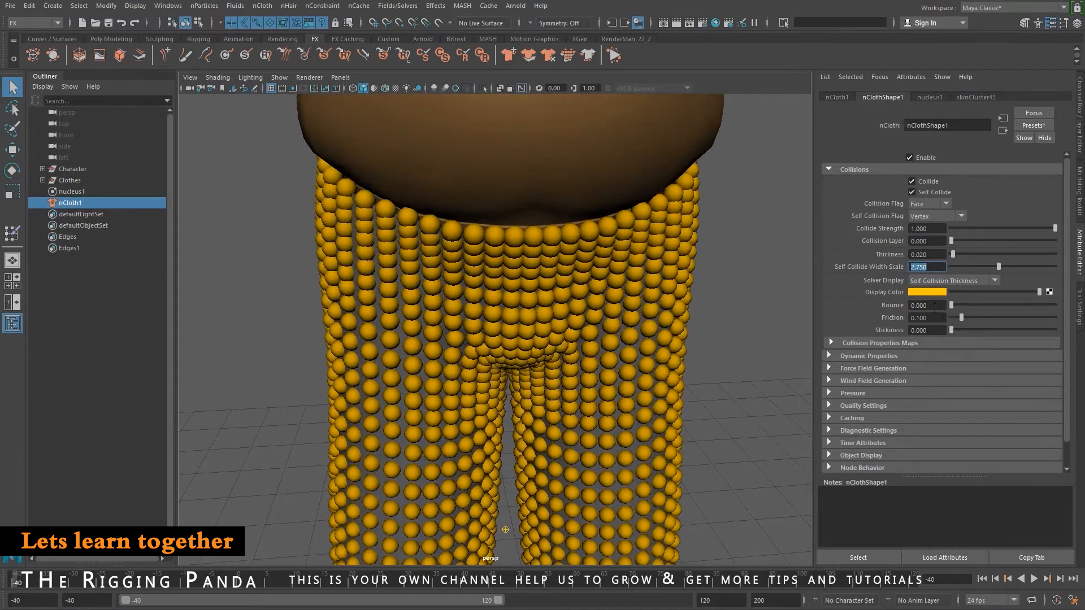
left_click(945, 281)
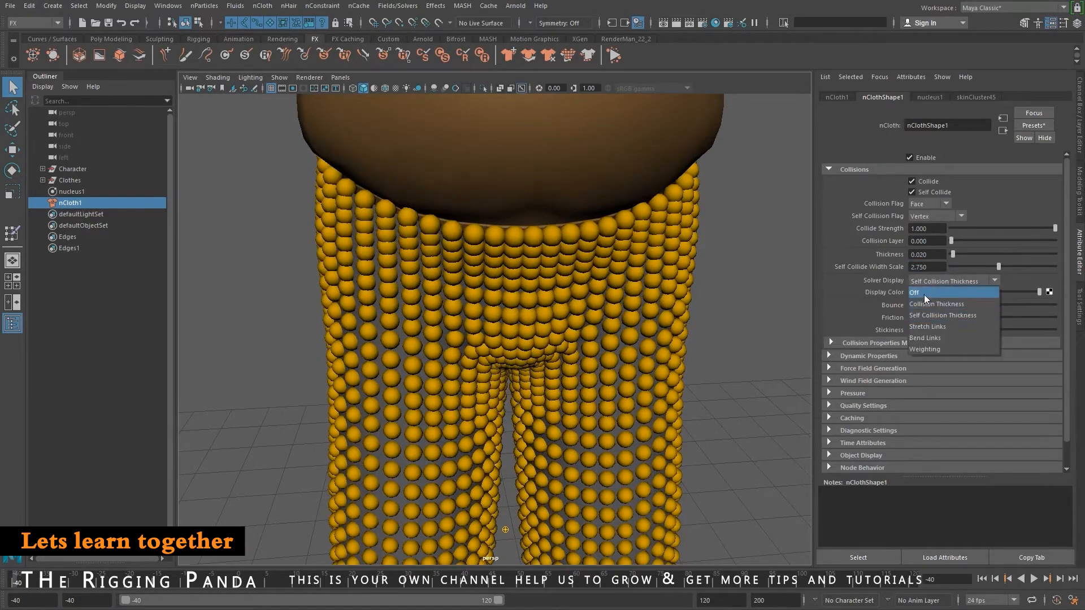
left_click(924, 293)
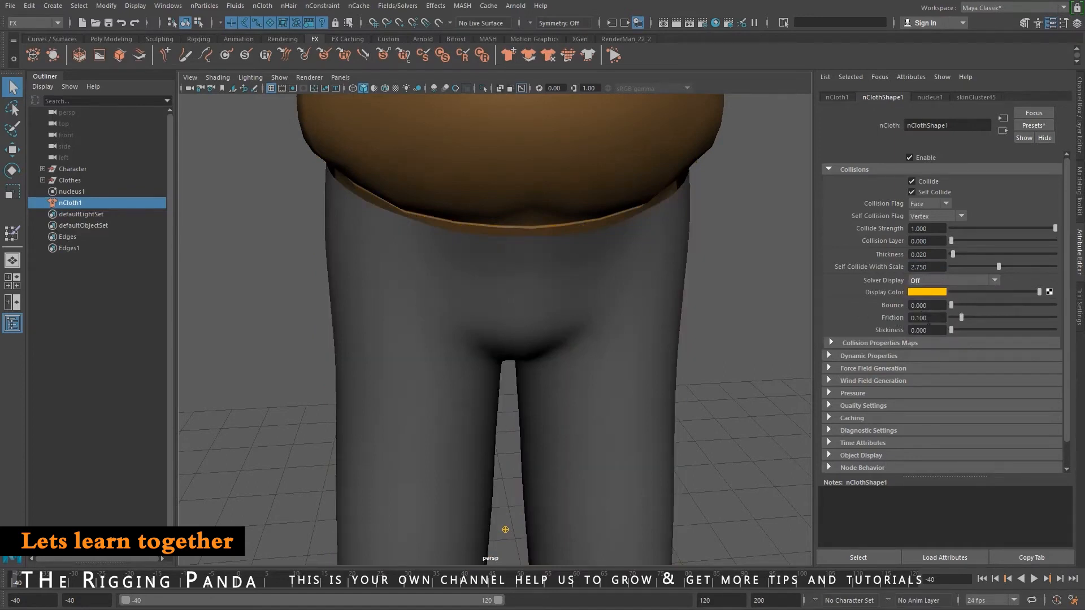
left_click_drag(572, 252, 581, 246, "alt")
middle_click_drag(694, 286, 632, 306, "alt")
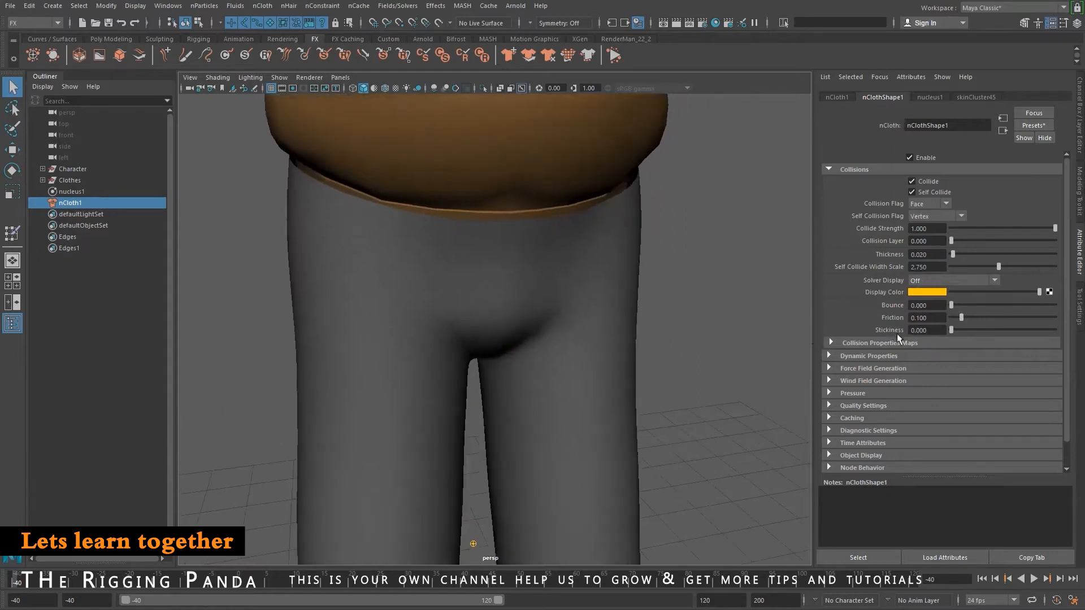
Expand the dynamic properties of nClothShape1 and apply the tshirt preset as a full replacement of its settings.
left_click(829, 355)
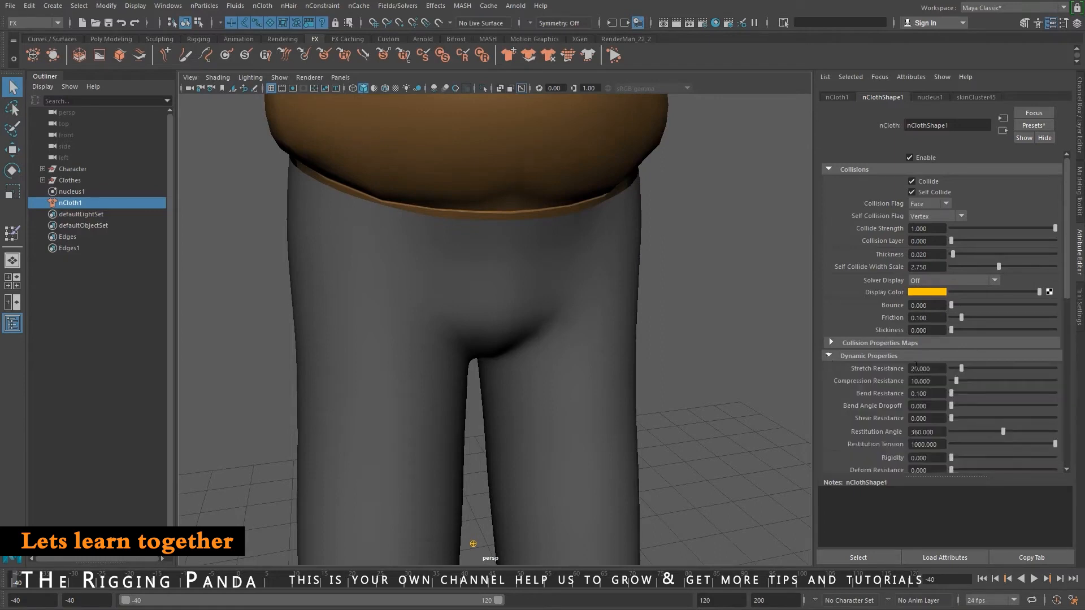
scroll(974, 327, "down", 3)
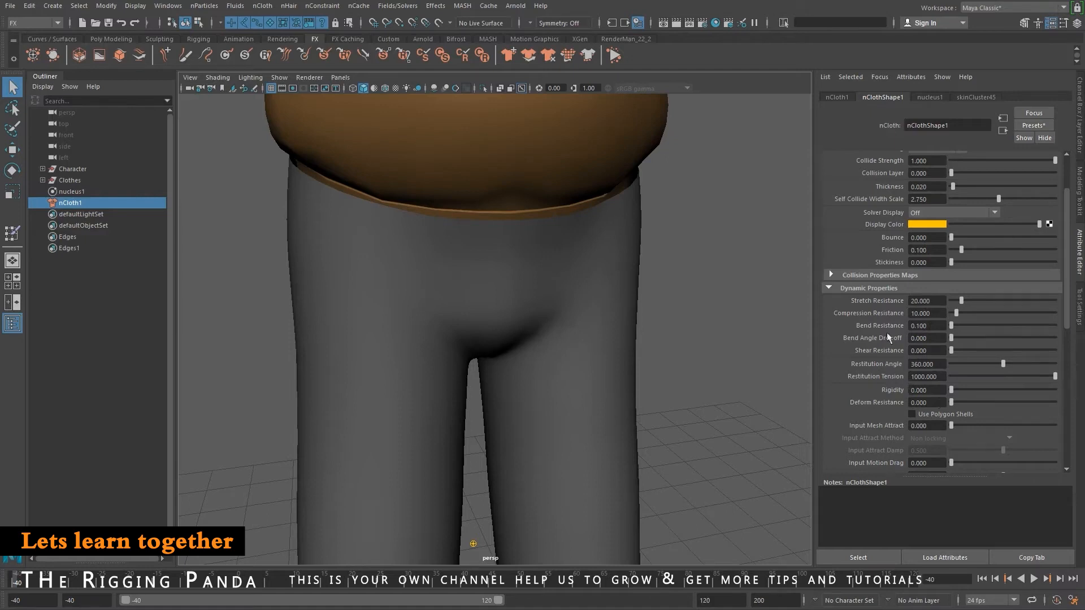
left_click(1023, 127)
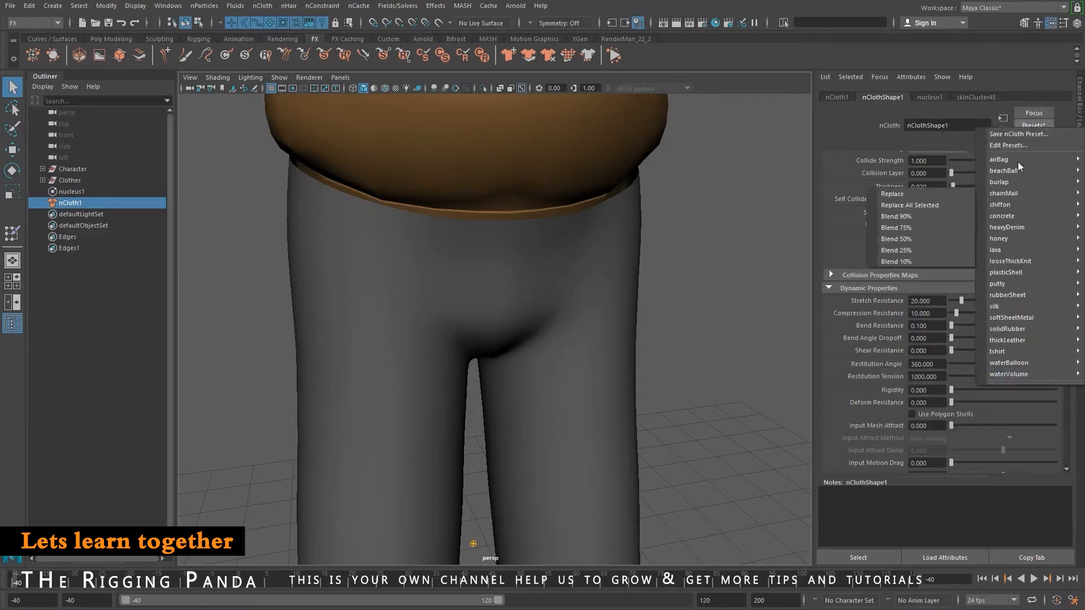
mouse_move(1007, 355)
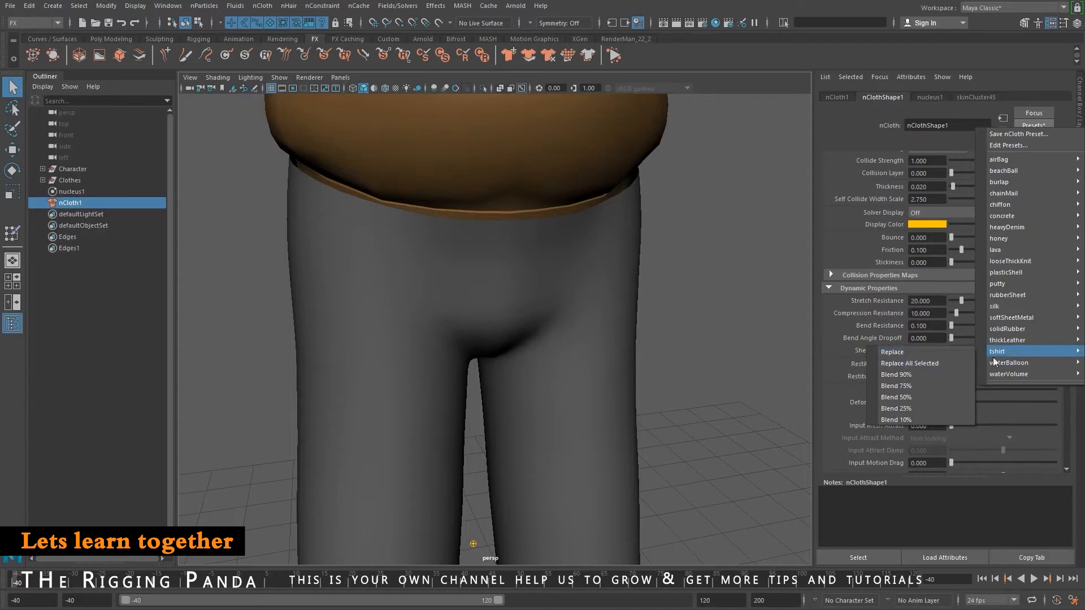
left_click(916, 364)
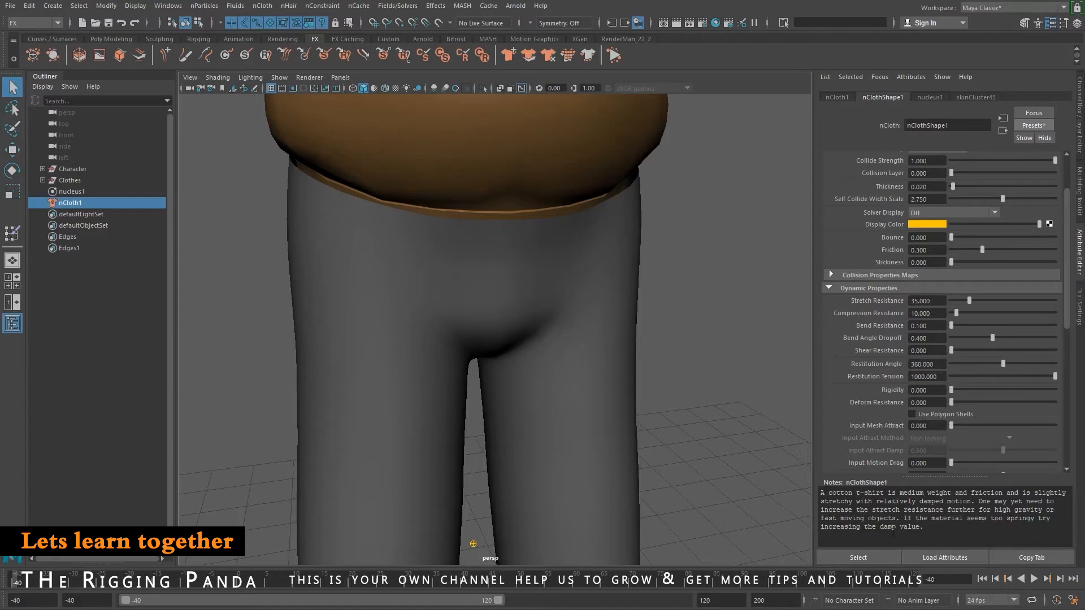
Set the pants cloth's Stretch Resistance to 100 and its Bend Resistance to 5.
left_click(935, 300)
type("100")
key("Return")
mouse_move(590, 290)
left_mouse_down("alt")
mouse_move(555, 298)
mouse_move(618, 296)
mouse_move(597, 299)
left_mouse_up("alt")
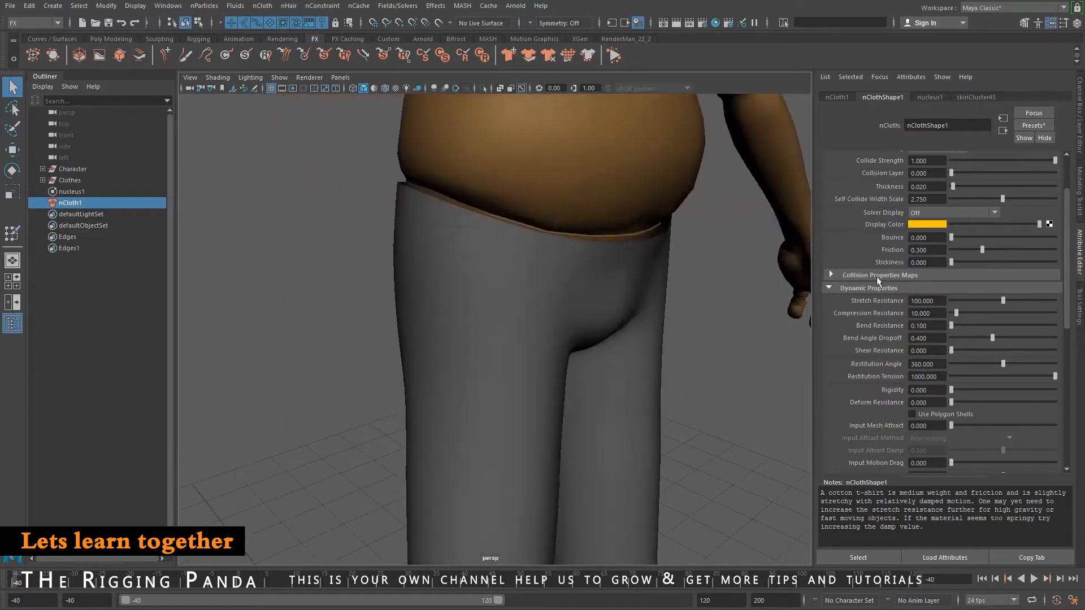
double_click(929, 326)
type("5")
key("Return")
left_click_drag(683, 338, 683, 333, "alt")
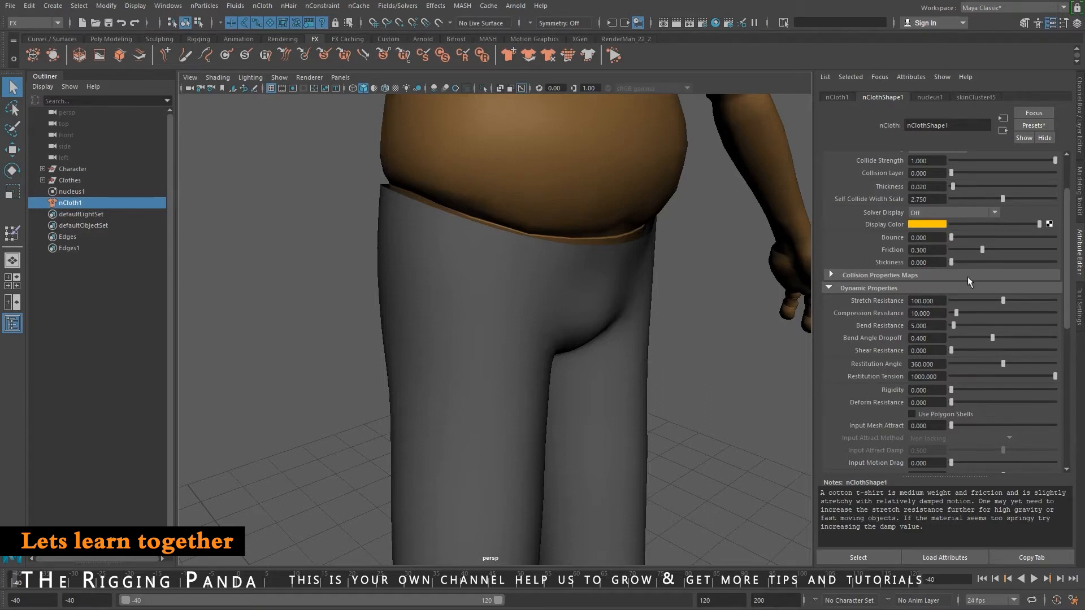
left_click_drag(593, 354, 634, 353, "alt")
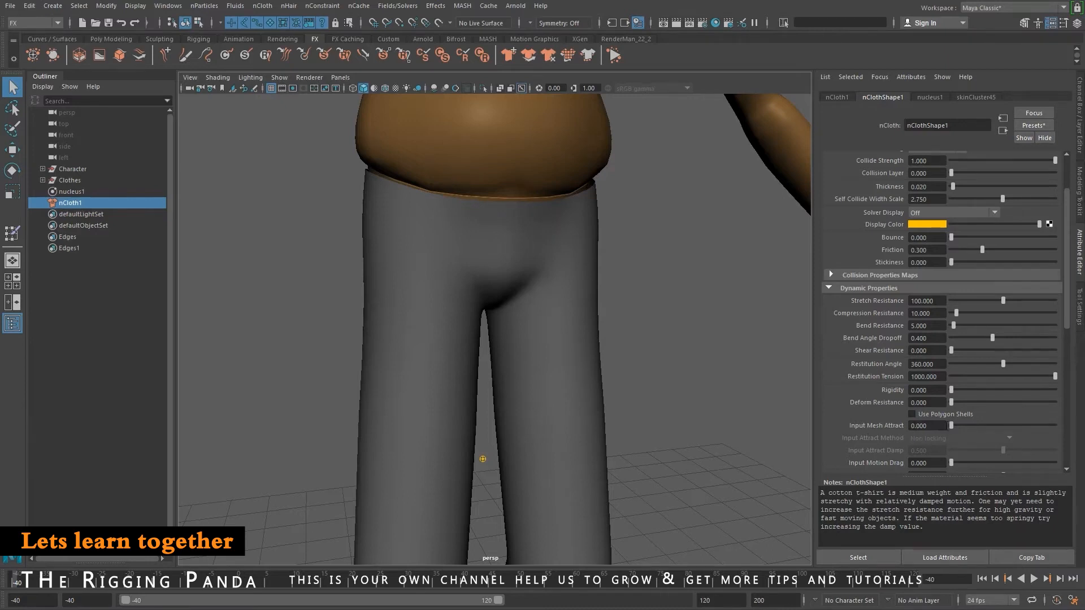
Raise Input Mesh Attract to 1 and set the Input Attract Method to "Lock values of 1.0 or greater".
left_click_drag(953, 425, 1061, 433)
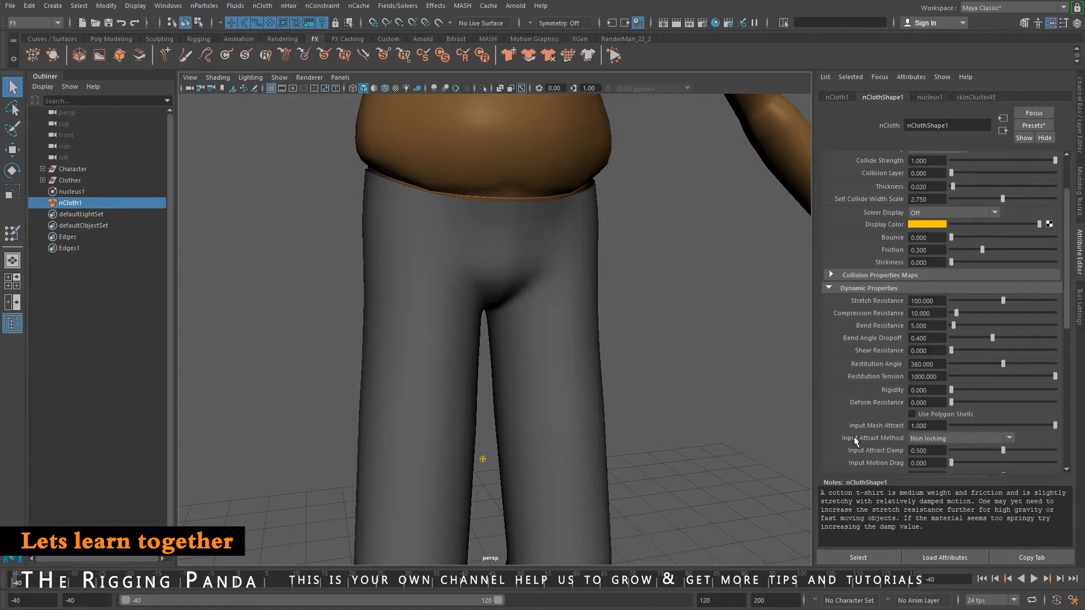
left_click(929, 438)
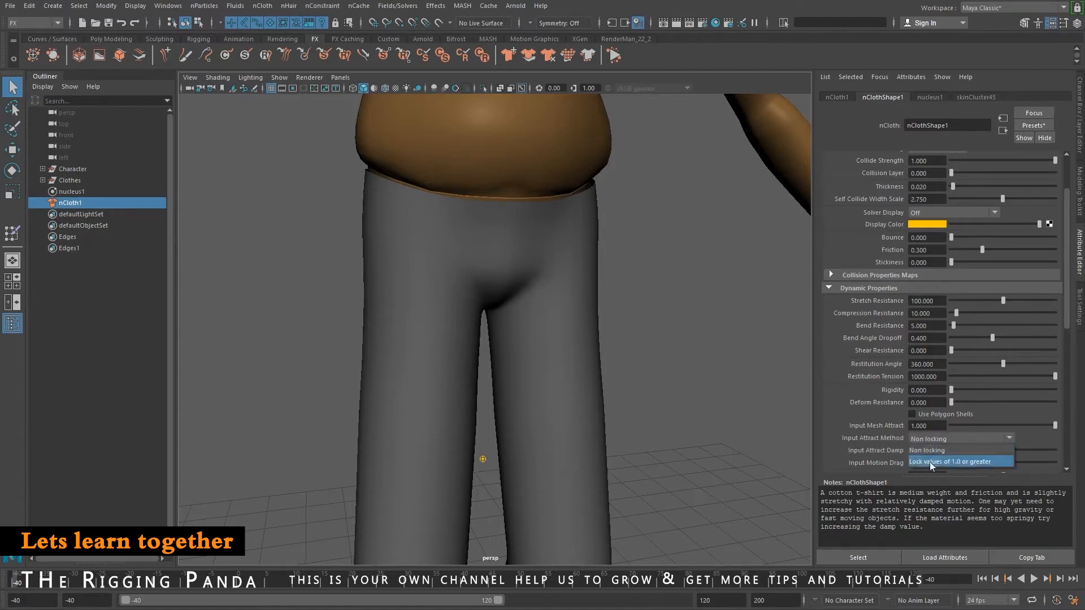
left_click(930, 462)
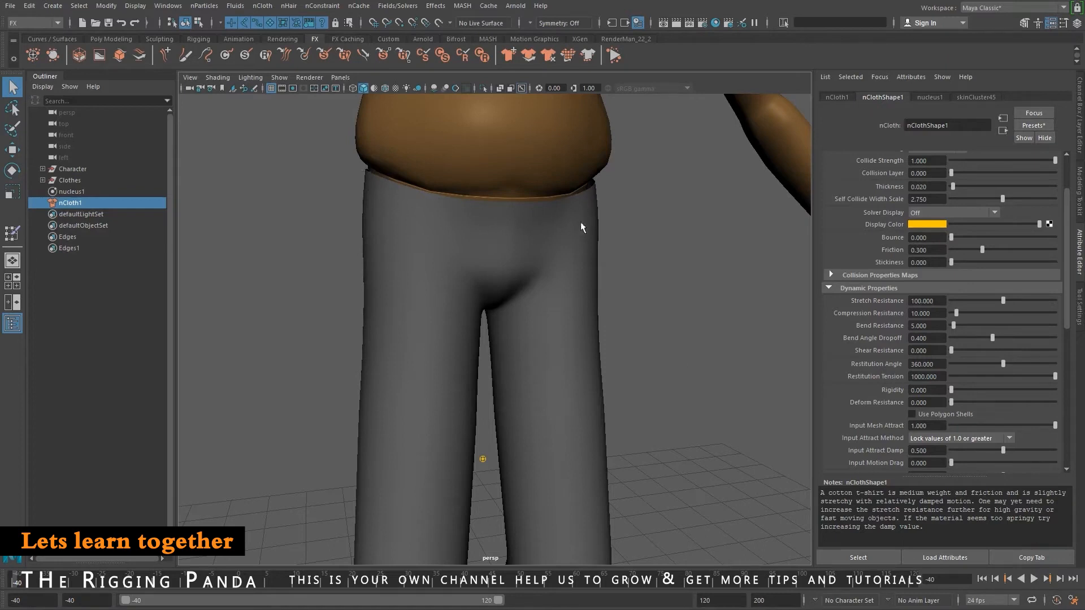
Select the pants mesh and isolate it in the perspective view, framing it from waistband to cuffs.
left_click_drag(575, 221, 463, 251, "alt")
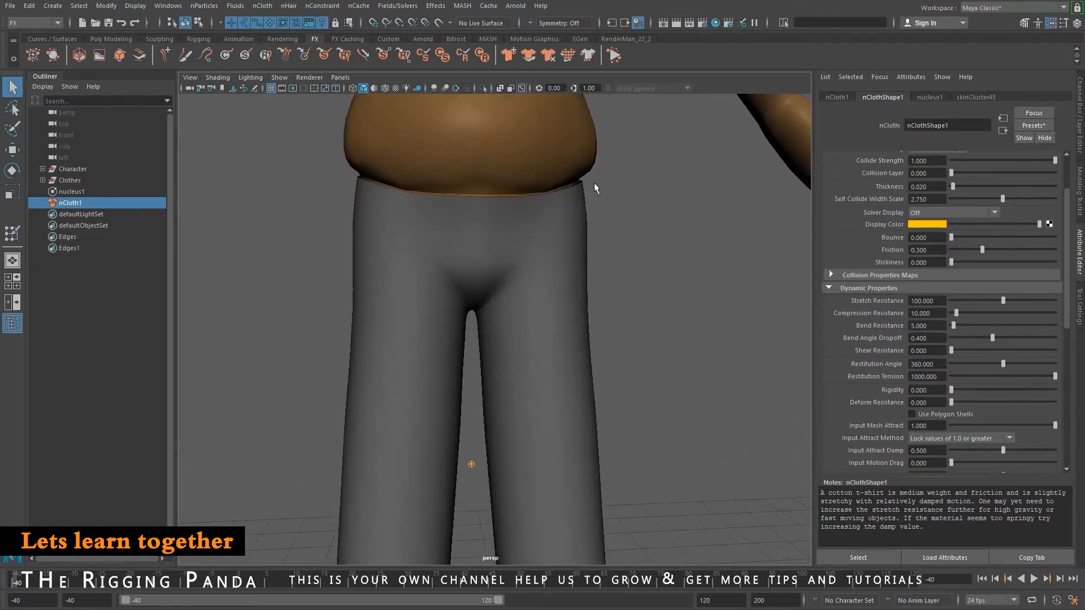
middle_click_drag(509, 367, 480, 300, "alt")
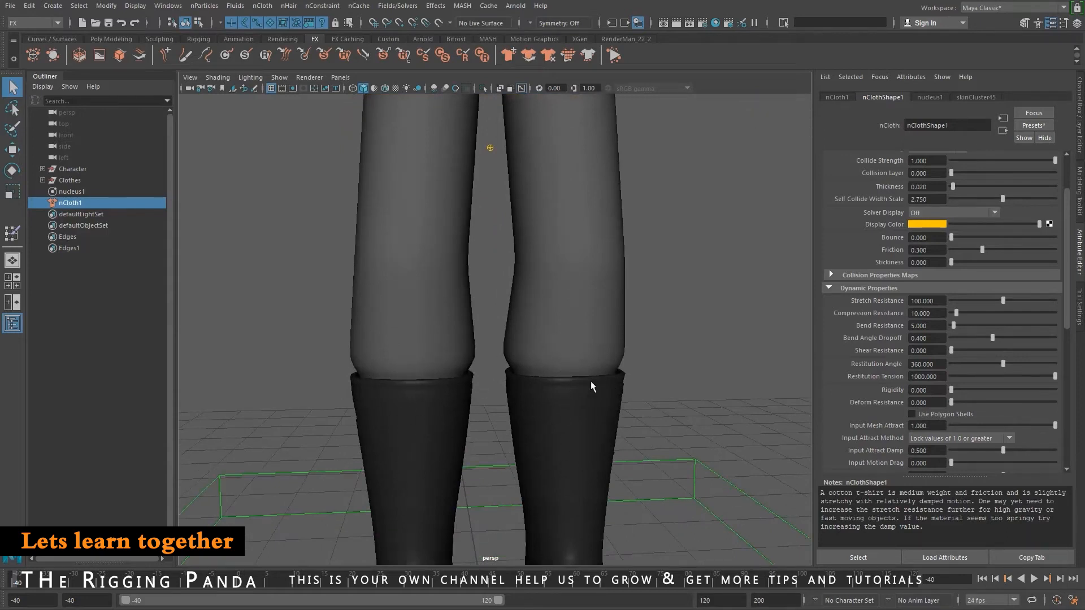
middle_click_drag(583, 279, 493, 341, "alt")
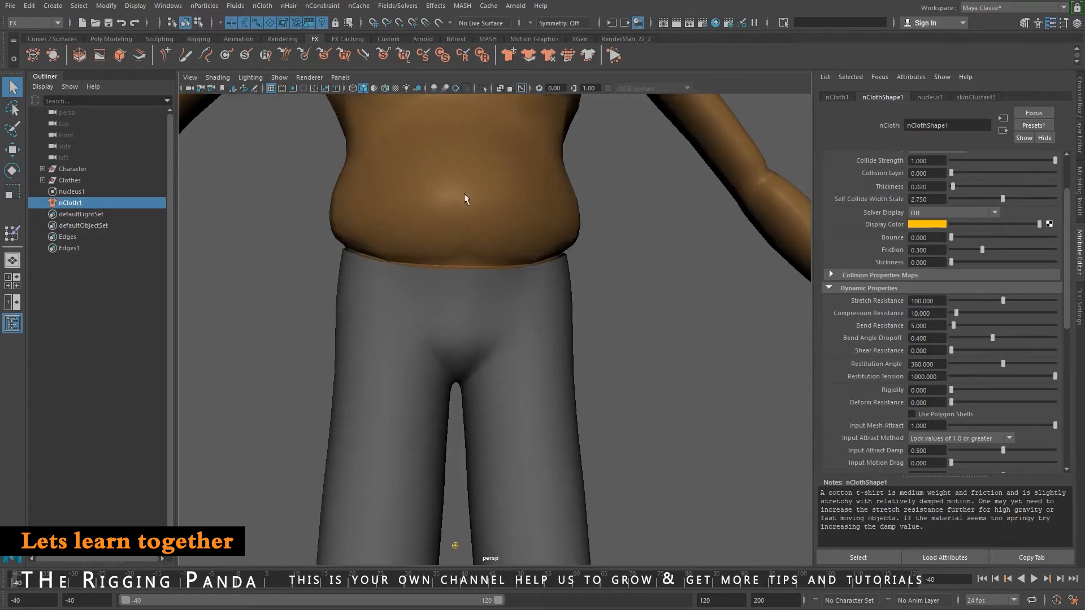
left_click(436, 310)
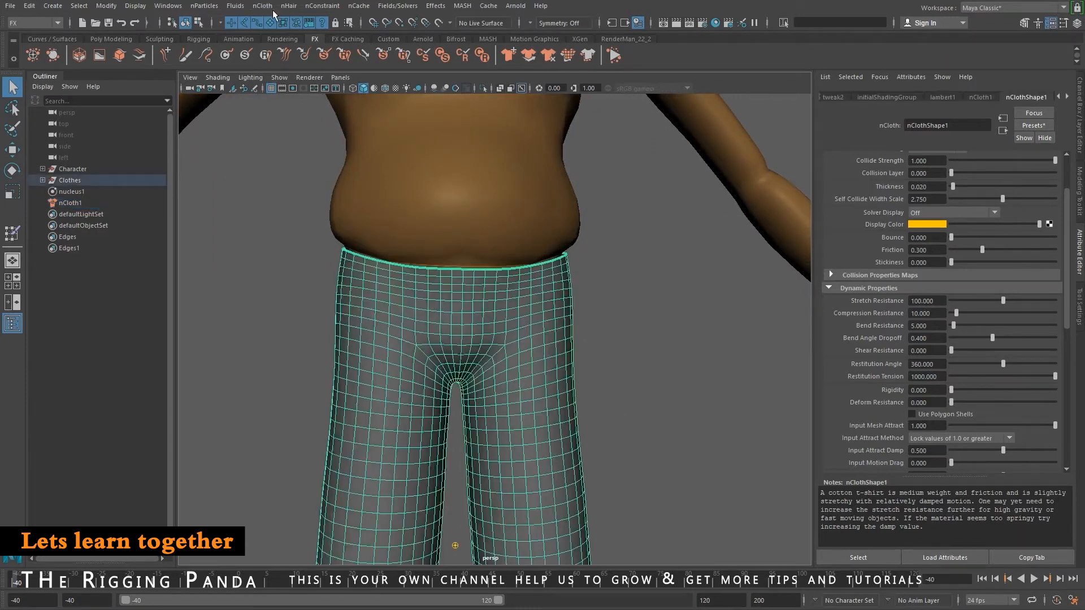
middle_click_drag(571, 305, 584, 209, "alt")
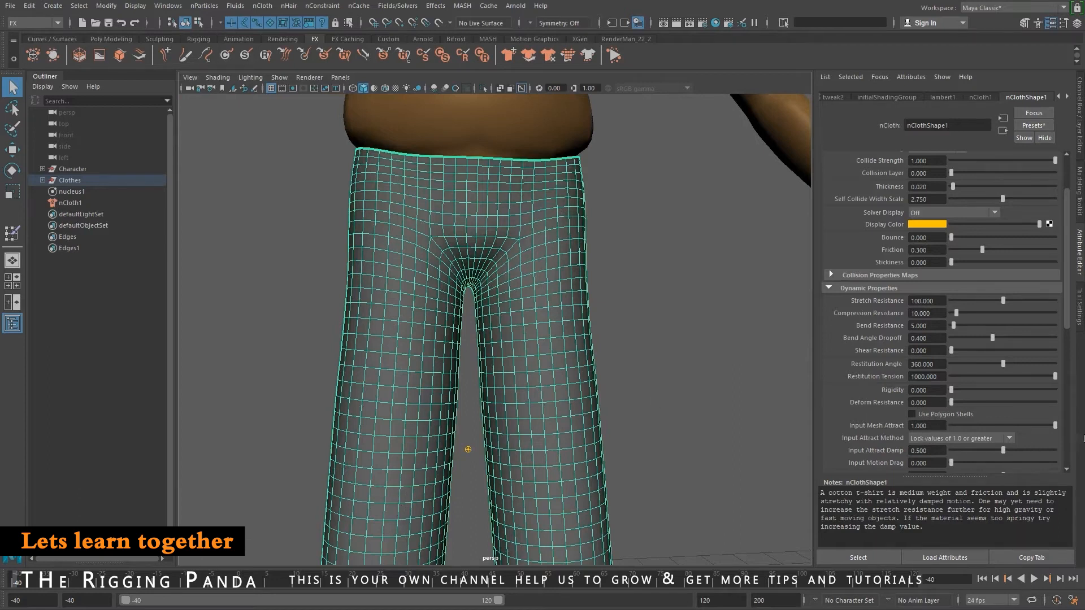
left_click_drag(404, 173, 431, 214, "alt")
key("ctrl+1")
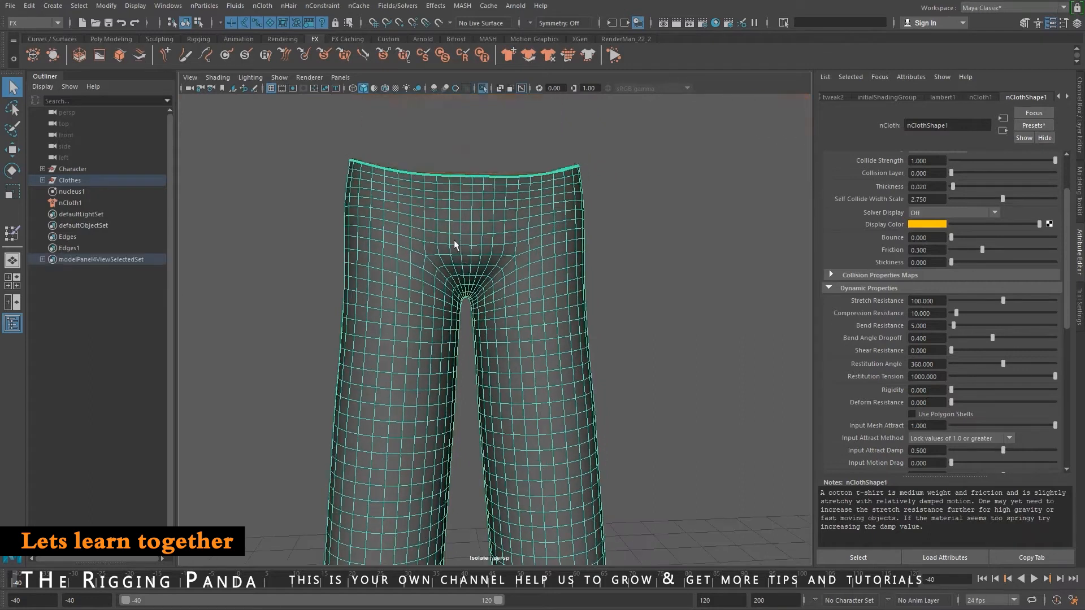
middle_click_drag(576, 385, 608, 231, "alt")
right_click_drag(606, 227, 506, 227, "alt")
left_click_drag(505, 227, 509, 197, "alt")
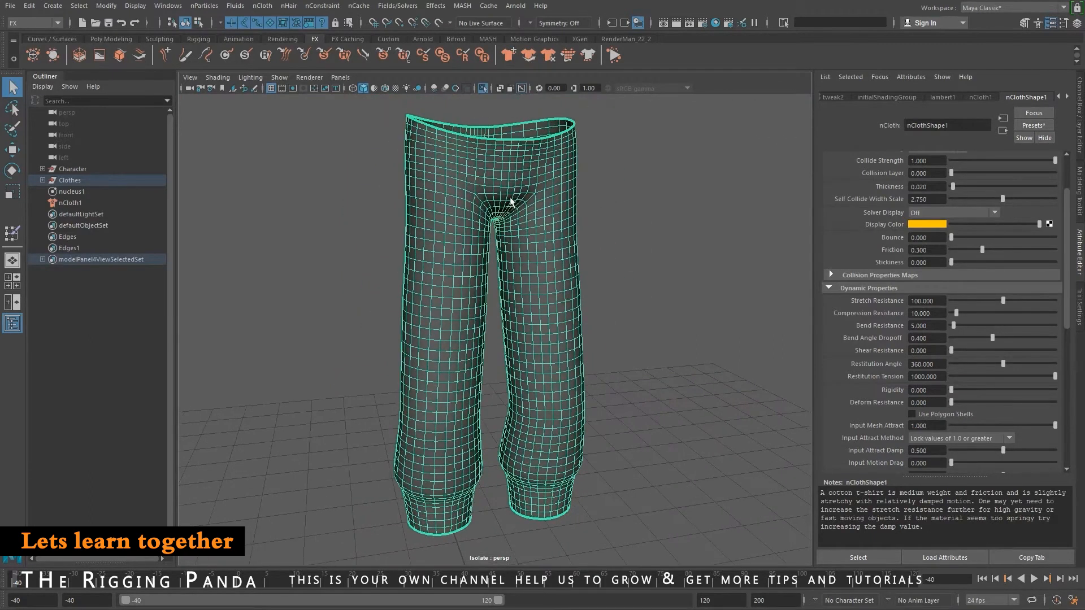
Open the settings for painting Input Attract vertex values on the pants and choose Input Attract as the paint attribute.
left_click(262, 7)
mouse_move(339, 173)
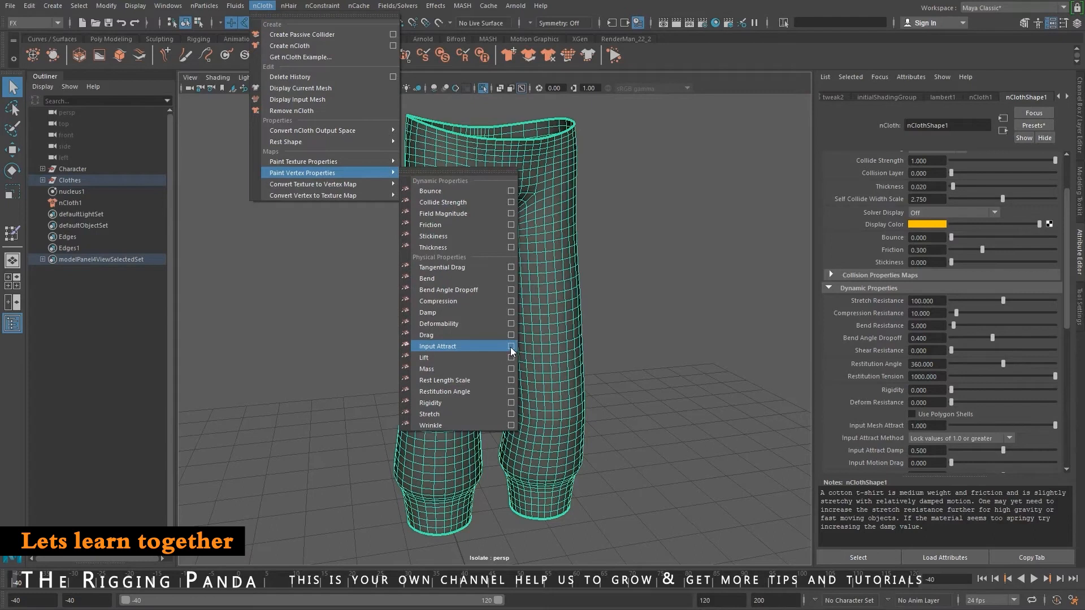
left_click(510, 347)
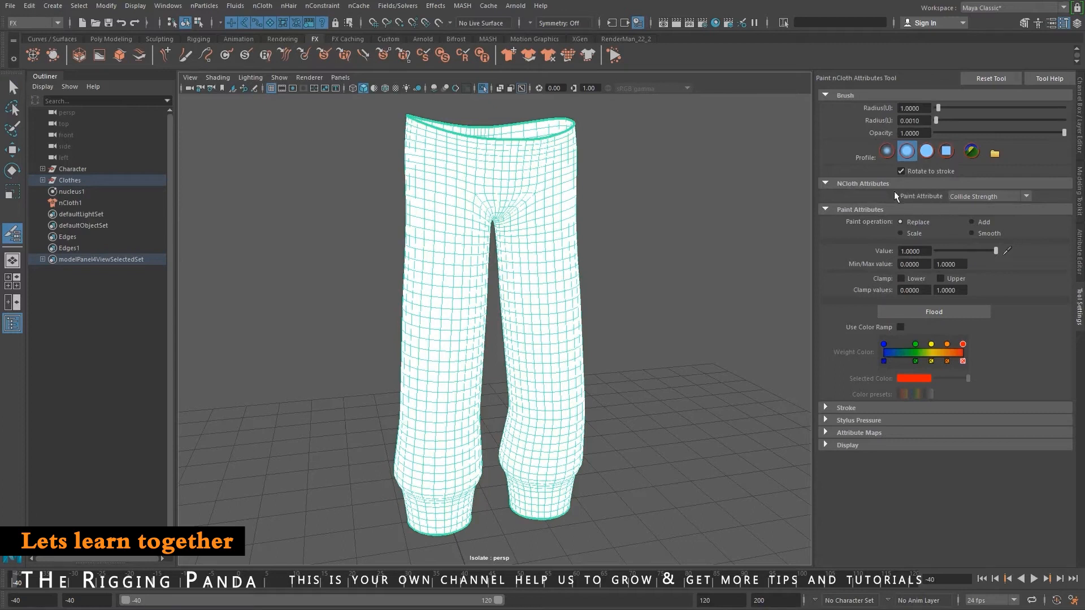
left_click(1026, 196)
scroll(1000, 266, "down", 3)
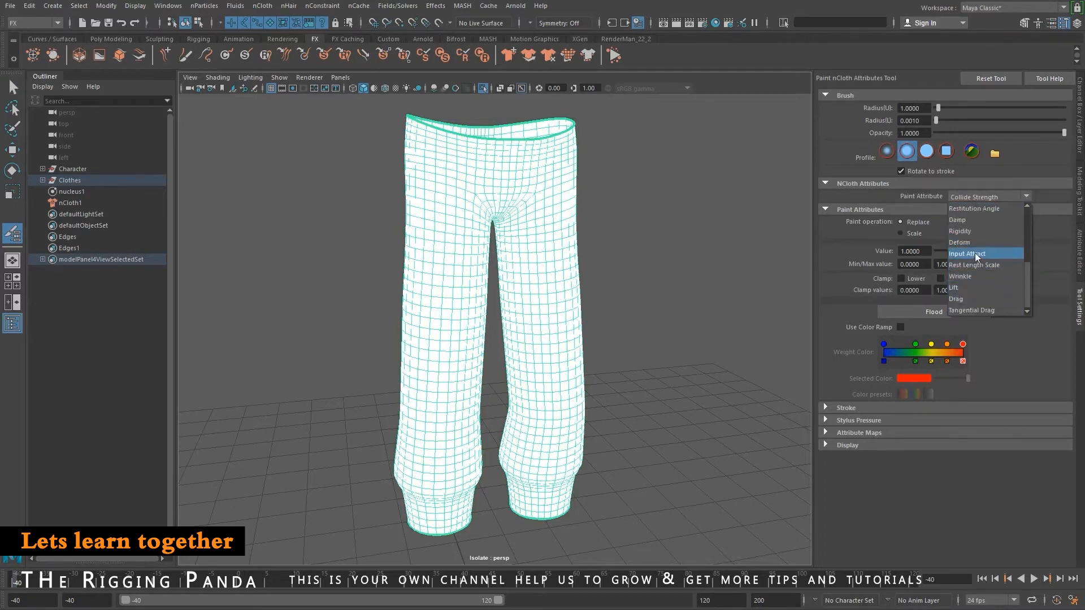
left_click(974, 254)
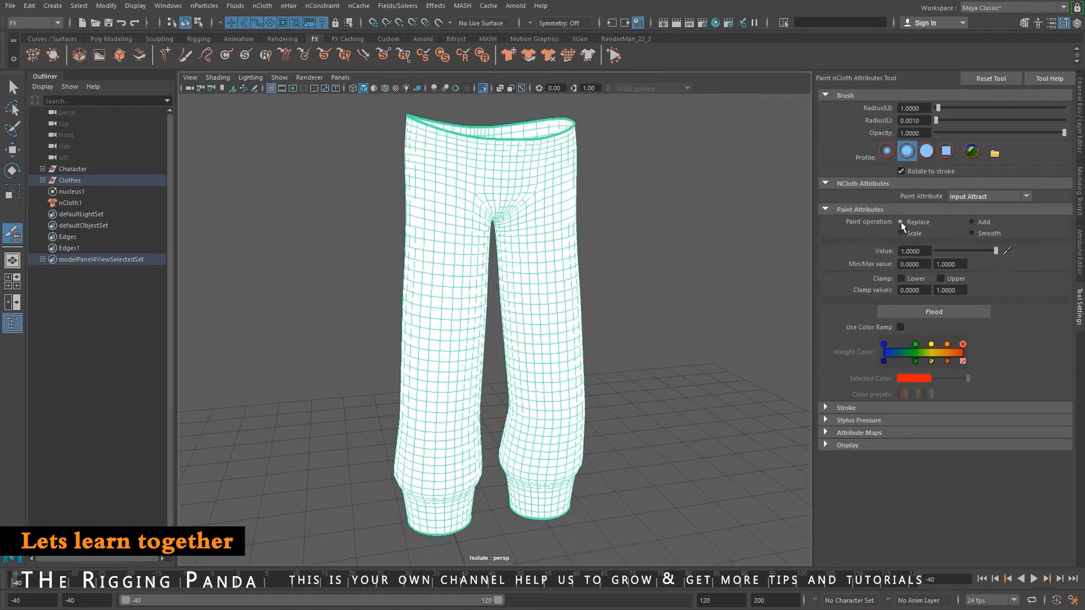
Flood the whole pants mesh with an Input Attract value of 0.
left_click_drag(925, 251, 833, 241)
type("0")
key("Return")
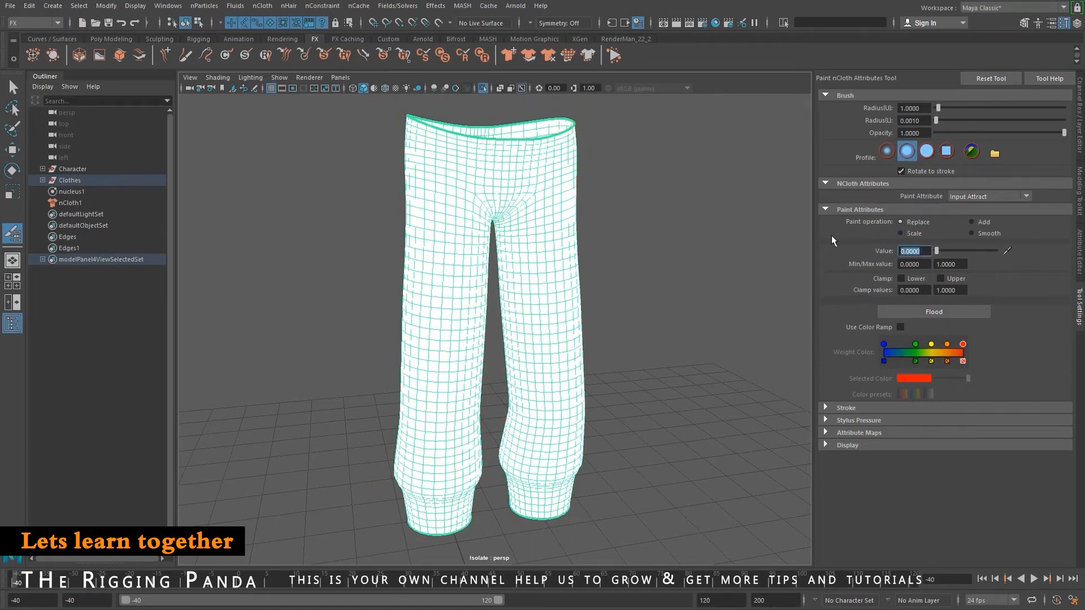
left_click(934, 312)
left_click_drag(521, 369, 508, 319, "alt")
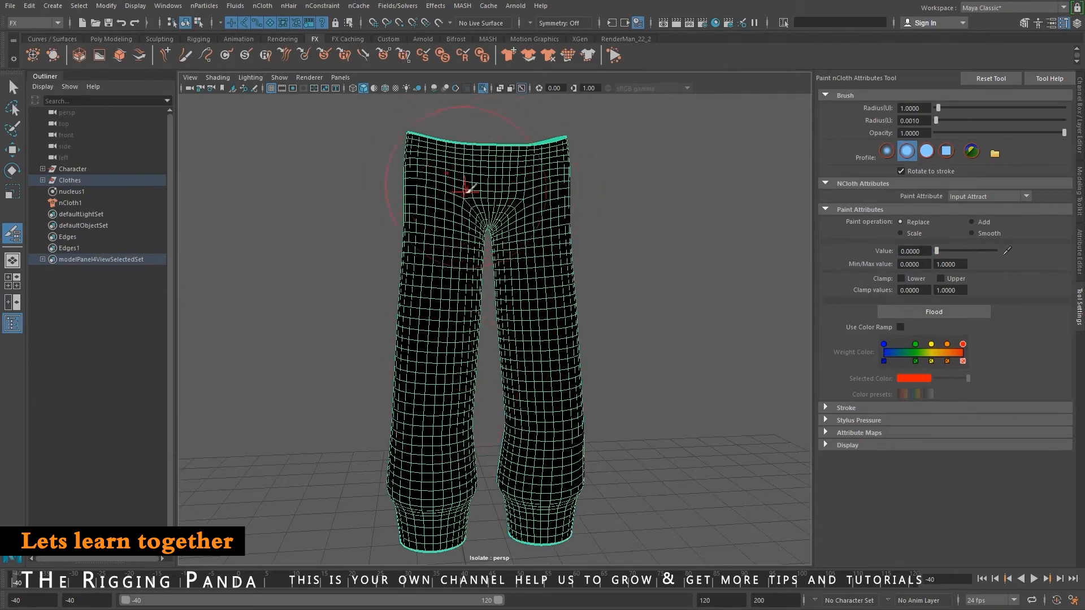
middle_click_drag(516, 293, 597, 395, "alt")
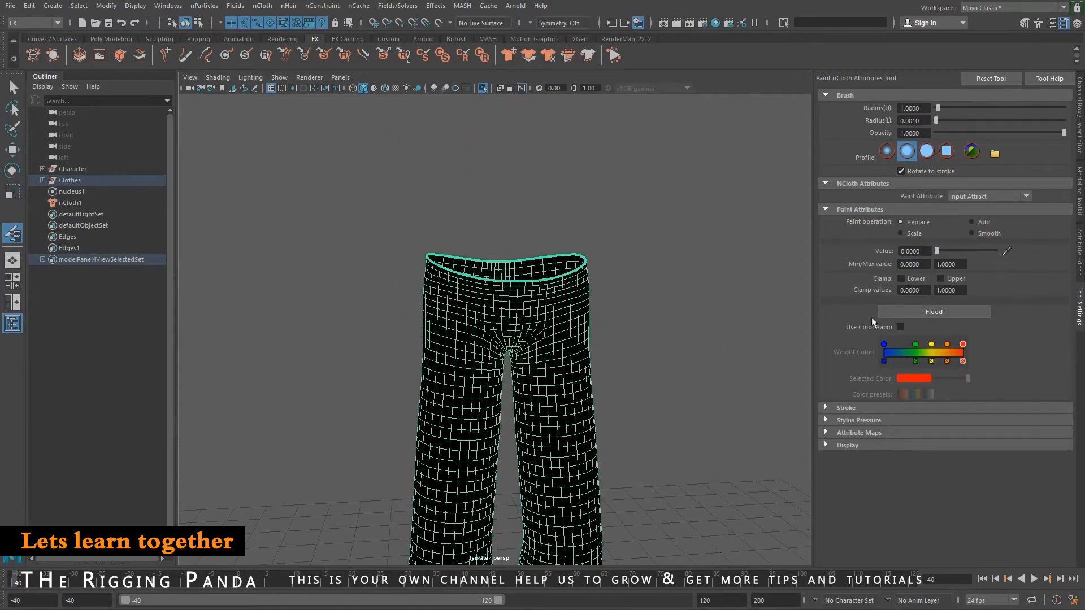
middle_click_drag(562, 440, 545, 316, "alt")
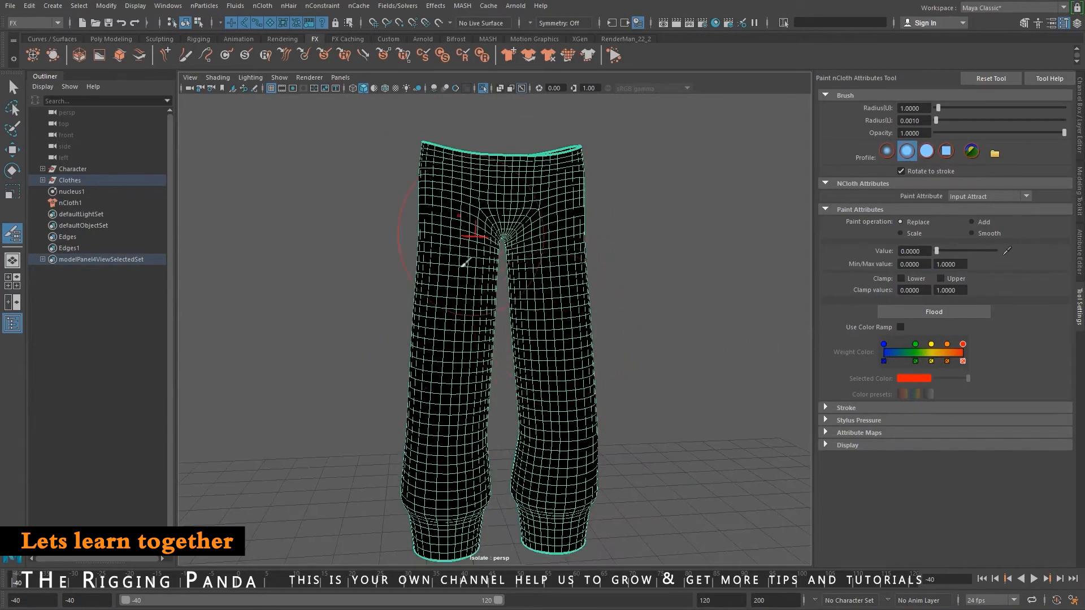
Set the paint value to 1 with the Replace operation and turn on stroke reflection across the X axis.
middle_click_drag(734, 235, 683, 355, "alt")
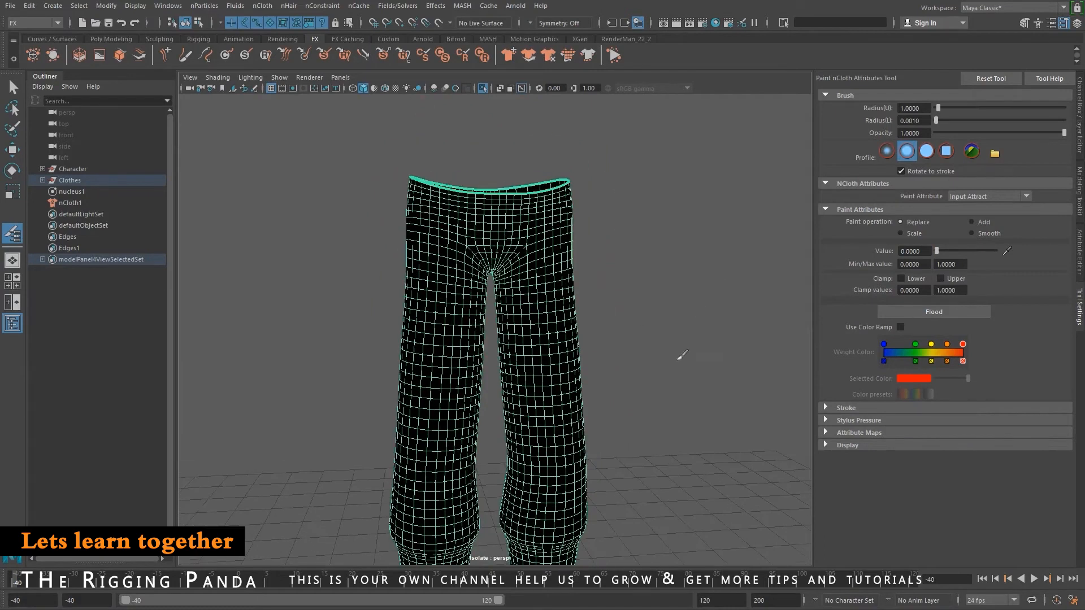
left_click_drag(943, 252, 1004, 254)
left_click(827, 410)
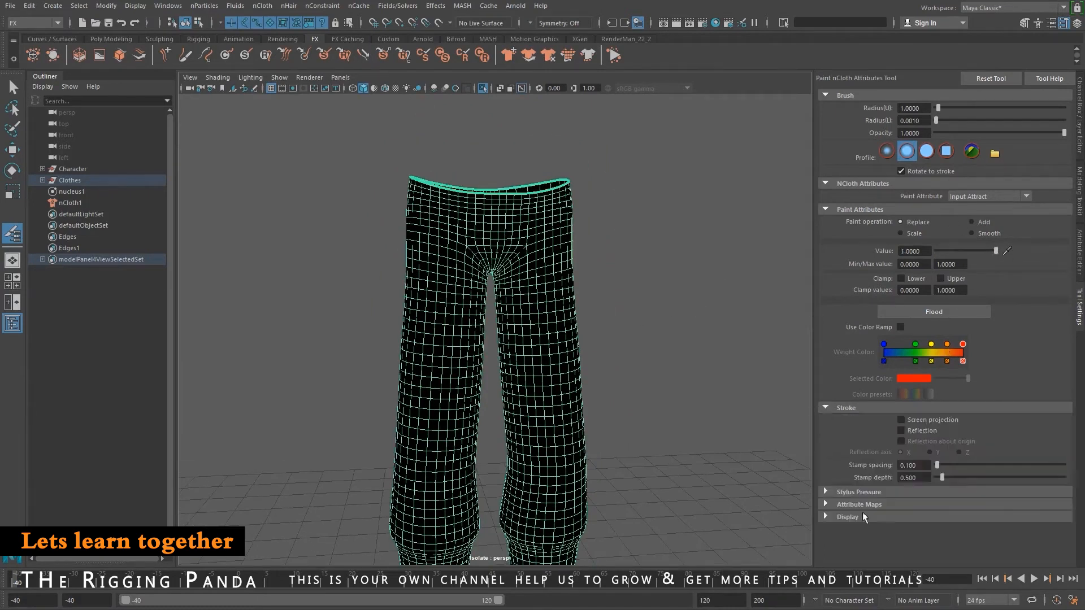
left_click(916, 421)
left_click(916, 431)
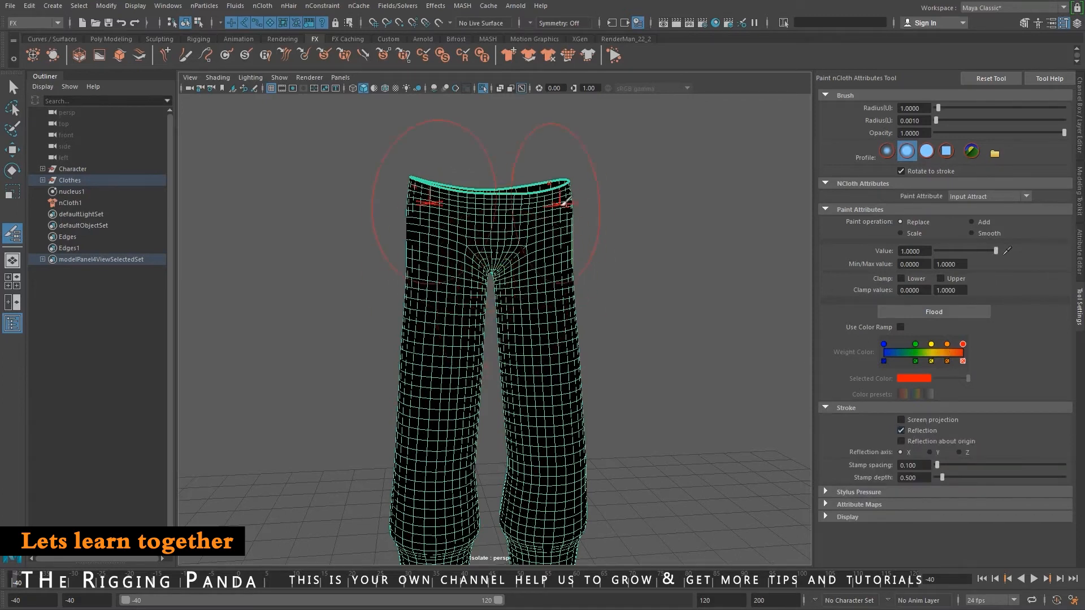
Frame the waist area, reduce the brush's upper radius to about 0.088 and switch to the solid round brush profile.
middle_click_drag(573, 205, 517, 314, "alt")
mouse_move(503, 312)
right_mouse_down("alt")
mouse_move(540, 354)
mouse_move(594, 361)
right_mouse_up("alt")
middle_click_drag(535, 292, 640, 273, "alt")
mouse_move(642, 285)
left_mouse_down("alt")
mouse_move(620, 276)
mouse_move(635, 262)
mouse_move(567, 259)
left_mouse_up("alt")
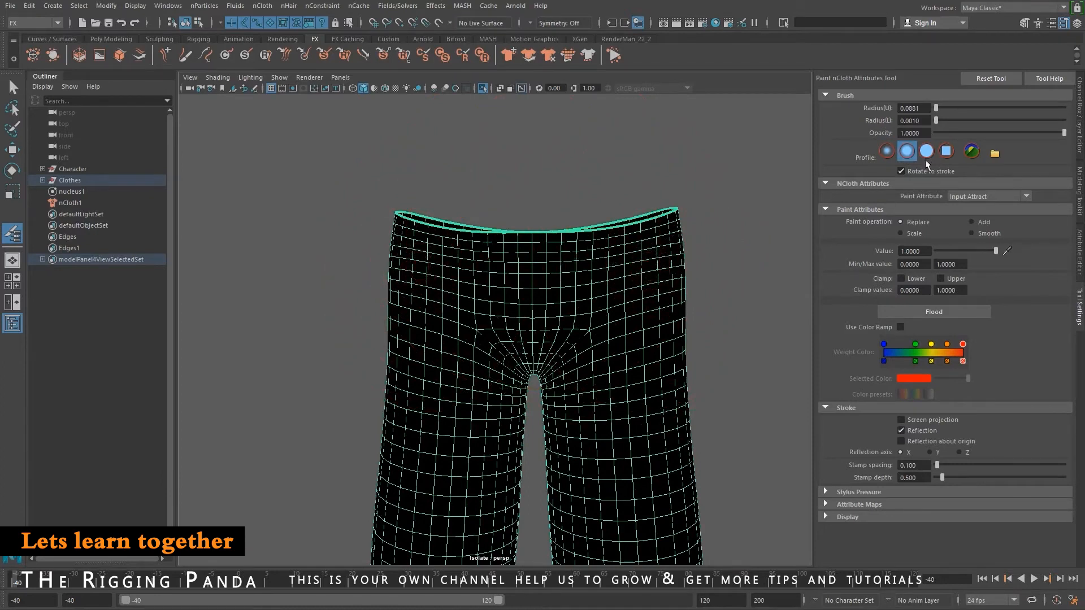
left_click(906, 152)
left_click(926, 152)
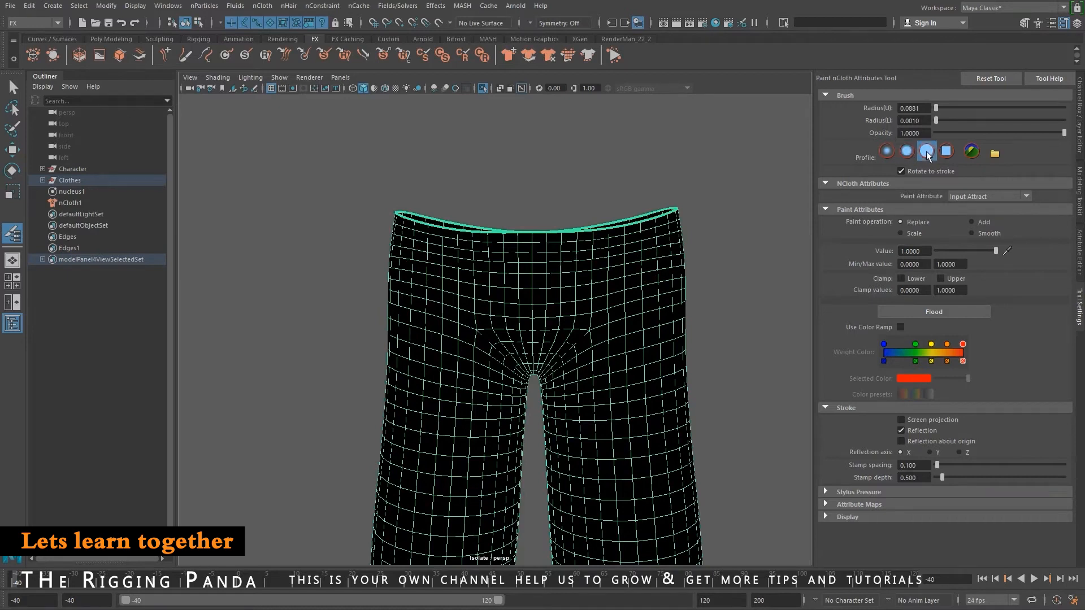
Paint an Input Attract value of 1 along the front and side of the pants' waistband.
middle_click_drag(579, 286, 485, 320, "alt")
right_click_drag(485, 320, 553, 333, "alt")
left_click_drag(554, 333, 480, 325, "alt")
middle_click_drag(441, 293, 533, 309, "alt")
right_click_drag(533, 309, 553, 321, "alt")
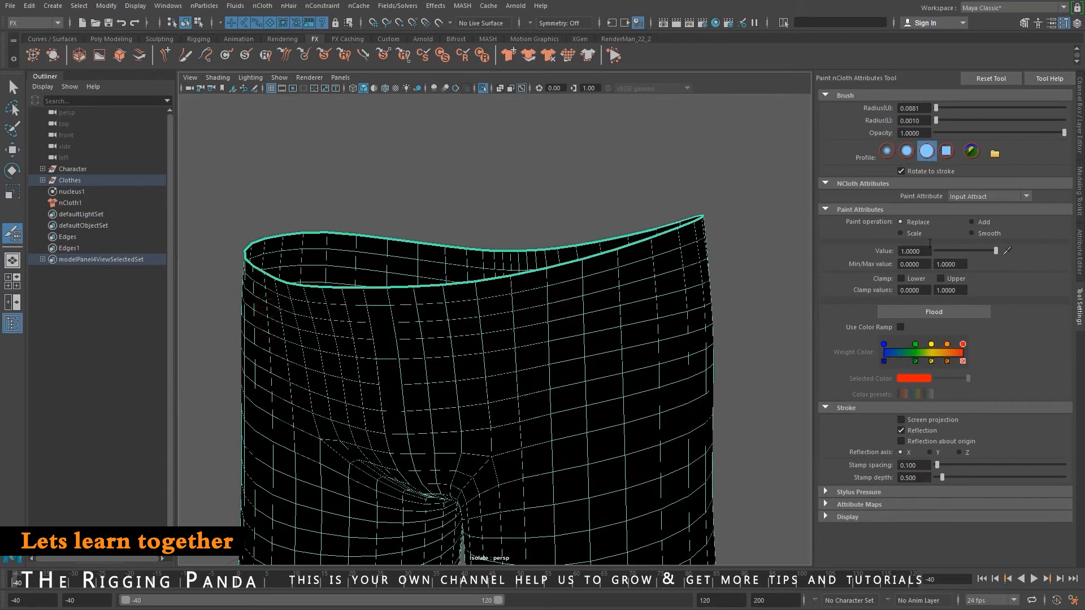
mouse_move(388, 302)
left_mouse_down()
mouse_move(497, 305)
mouse_move(639, 279)
left_mouse_up()
mouse_move(433, 308)
left_mouse_down()
mouse_move(370, 308)
mouse_move(376, 297)
mouse_move(661, 259)
left_mouse_up()
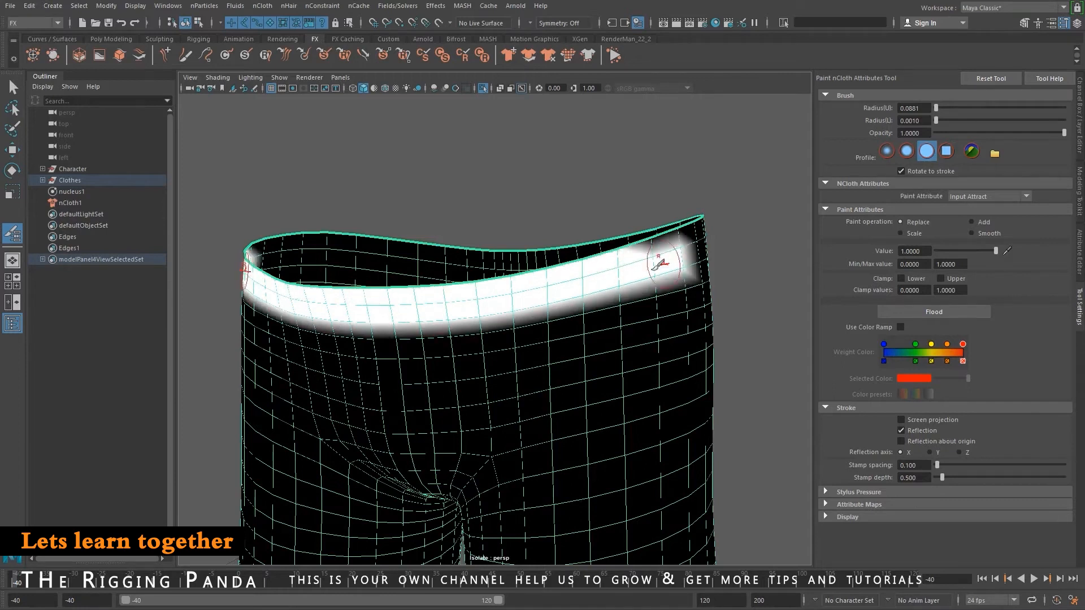
Continue the value 1 band around the remaining sides and back of the waistband until the ring is closed.
left_click_drag(581, 317, 479, 317, "alt")
middle_click_drag(362, 316, 438, 298, "alt")
mouse_move(390, 299)
left_mouse_down()
mouse_move(525, 265)
mouse_move(496, 273)
mouse_move(605, 264)
mouse_move(438, 278)
left_mouse_up()
mouse_move(288, 309)
left_mouse_down()
mouse_move(463, 286)
mouse_move(361, 310)
left_mouse_up()
left_click_drag(254, 265, 427, 270)
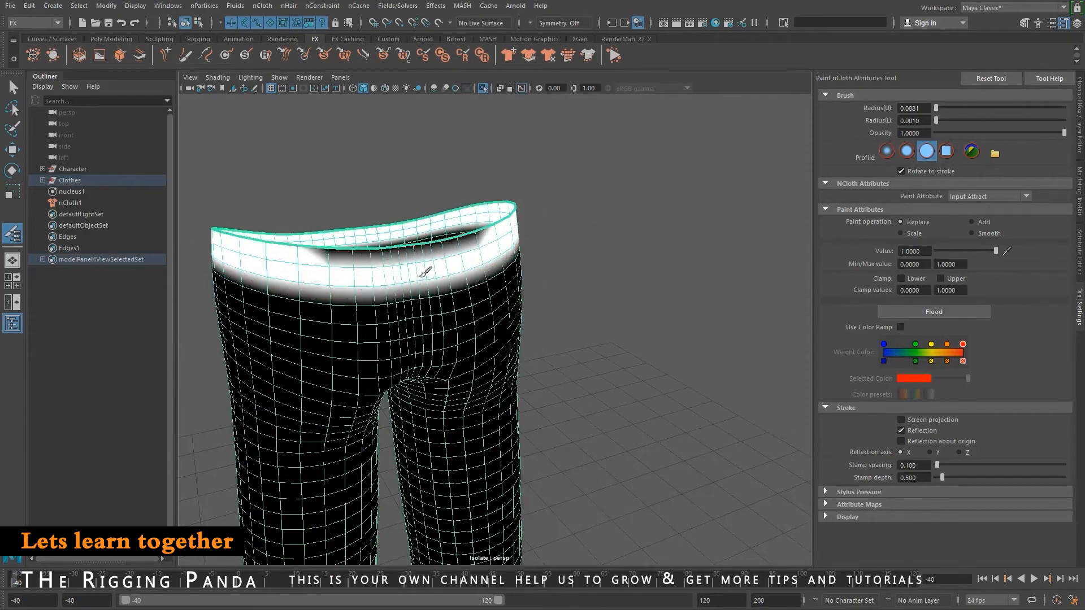
left_click_drag(318, 250, 435, 252)
mouse_move(571, 277)
left_mouse_down("alt")
mouse_move(487, 274)
mouse_move(513, 391)
mouse_move(496, 304)
mouse_move(572, 333)
left_mouse_up("alt")
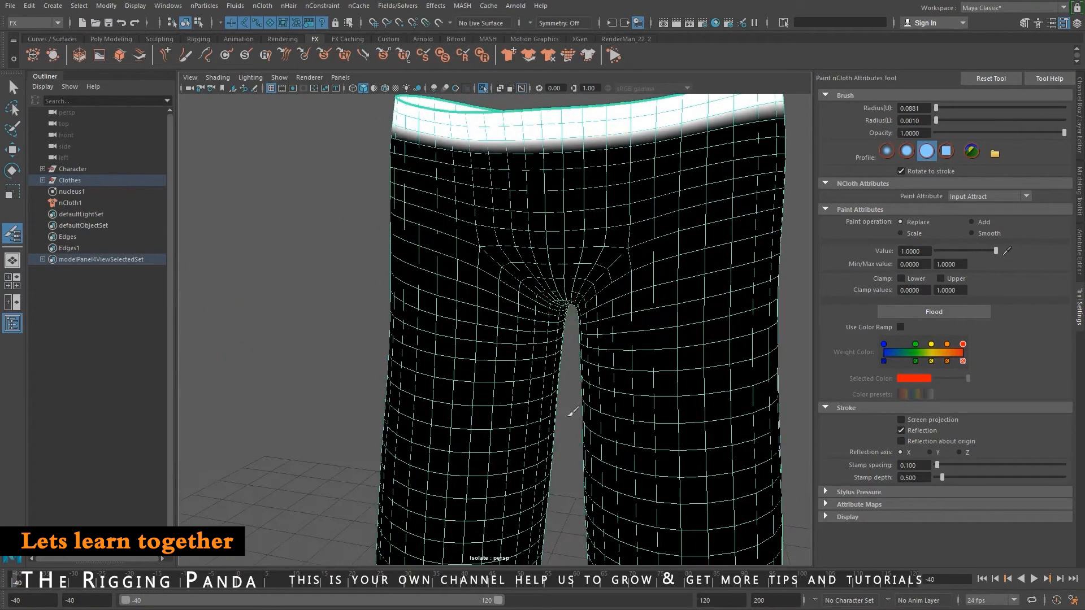
Enlarge the brush's upper radius to about 0.224 and paint the front of both cuffs with an Input Attract value of 1.
middle_click_drag(574, 412, 512, 209, "alt")
right_click_drag(533, 305, 494, 332, "alt")
middle_click_drag(526, 394, 506, 170, "alt")
middle_click_drag(504, 336, 497, 277, "alt")
right_click_drag(469, 324, 565, 376, "alt")
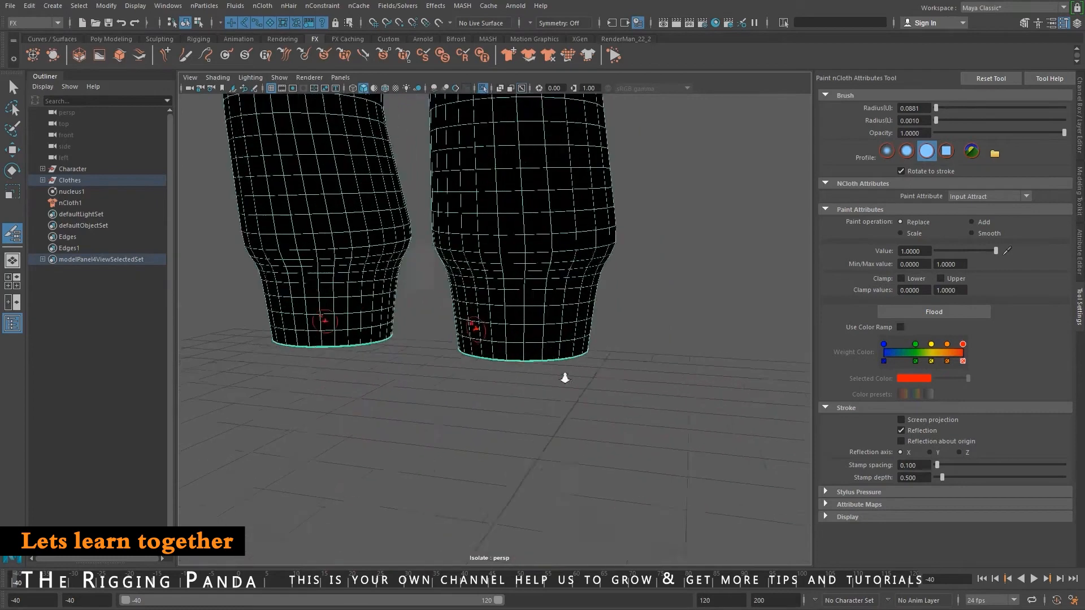
left_click_drag(565, 367, 569, 252, "alt")
middle_click_drag(568, 249, 514, 446, "alt")
right_click_drag(511, 338, 418, 260, "alt")
left_click_drag(447, 248, 471, 231, "alt")
middle_click_drag(460, 404, 420, 246, "alt")
right_click_drag(379, 249, 424, 289, "alt")
mouse_move(409, 220)
left_mouse_down("alt")
mouse_move(376, 274)
mouse_move(395, 305)
mouse_move(315, 235)
mouse_move(344, 308)
mouse_move(462, 319)
mouse_move(442, 278)
mouse_move(388, 242)
mouse_move(472, 250)
mouse_move(358, 240)
left_mouse_up("alt")
key("b")
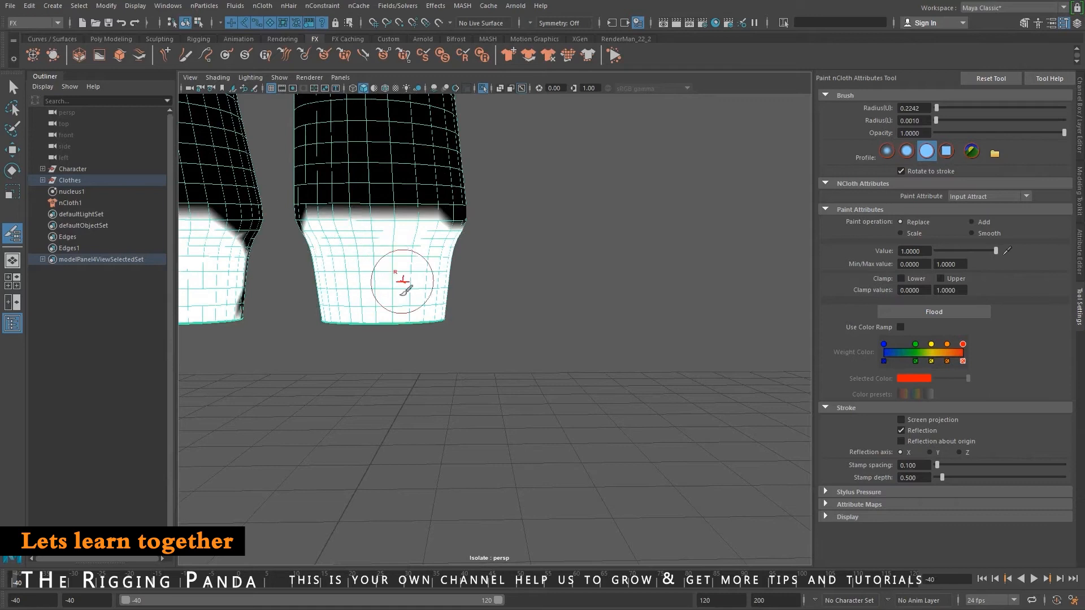
Paint the unpainted sides of both cuffs with an Input Attract value of 1.
left_click_drag(395, 284, 388, 286, "alt")
mouse_move(429, 249)
left_mouse_down()
mouse_move(460, 250)
mouse_move(390, 309)
left_mouse_up()
mouse_move(486, 273)
left_mouse_down()
mouse_move(582, 267)
mouse_move(543, 240)
mouse_move(514, 249)
mouse_move(511, 229)
mouse_move(579, 224)
mouse_move(472, 239)
left_mouse_up()
mouse_move(609, 276)
left_mouse_down()
mouse_move(659, 313)
mouse_move(679, 251)
mouse_move(647, 237)
mouse_move(593, 254)
mouse_move(635, 256)
mouse_move(526, 232)
mouse_move(460, 243)
mouse_move(396, 217)
left_mouse_up()
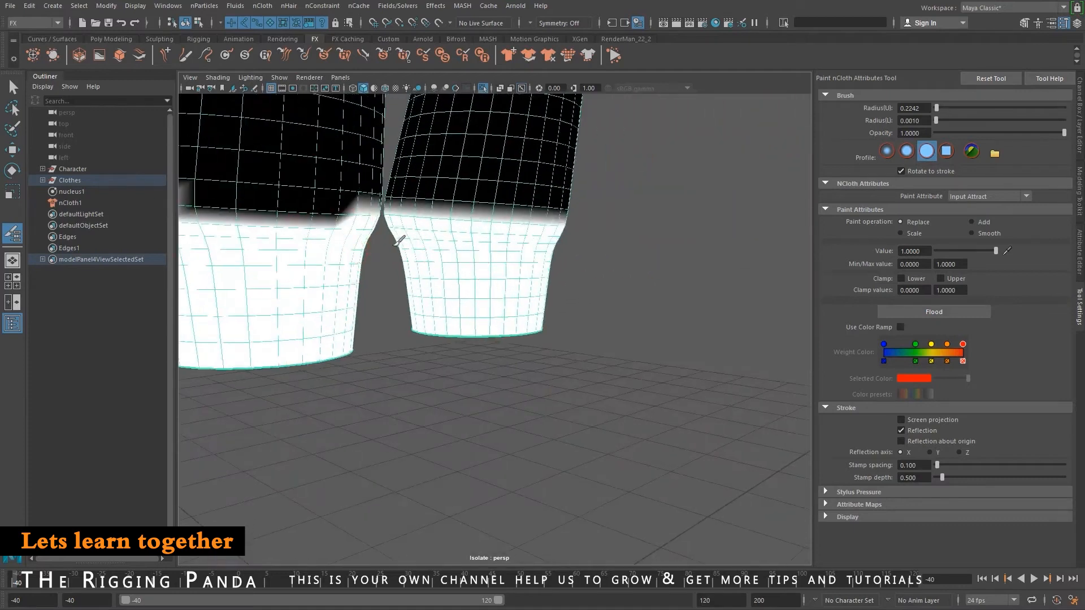
mouse_move(577, 313)
left_mouse_down("alt")
mouse_move(279, 308)
mouse_move(621, 384)
left_mouse_up("alt")
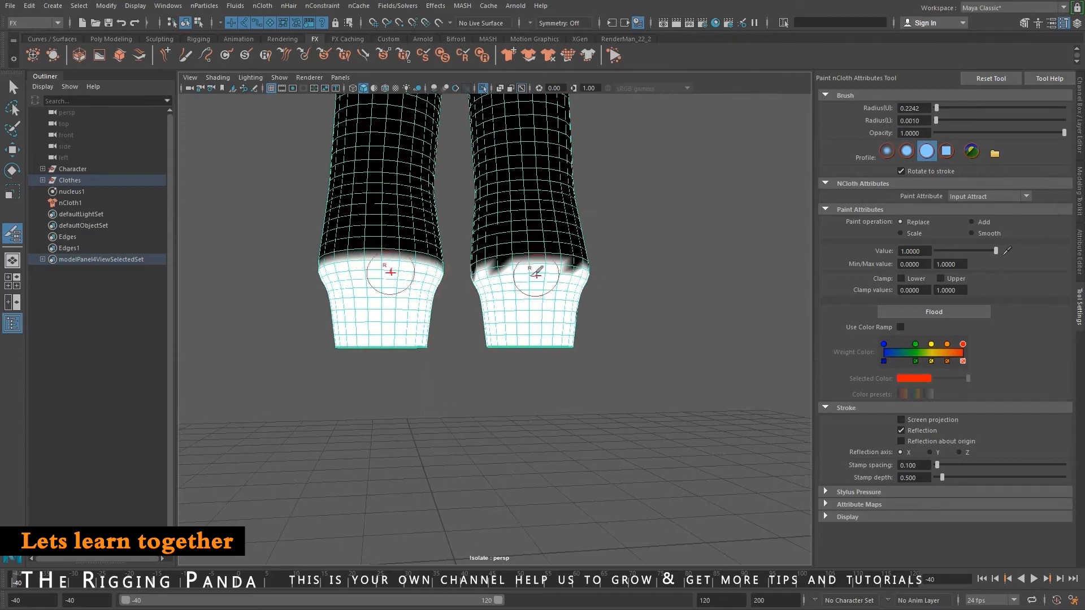
Fill the remaining gaps along the upper edge of the cuffs with an Input Attract value of 1.
scroll(528, 294, "up", 3)
scroll(529, 293, "up", 2)
mouse_move(535, 211)
left_mouse_down("alt")
mouse_move(550, 276)
mouse_move(505, 240)
left_mouse_up("alt")
scroll(504, 249, "up", 2)
left_click(745, 341)
mouse_move(751, 346)
left_mouse_down("alt")
mouse_move(668, 303)
mouse_move(616, 315)
mouse_move(483, 265)
left_mouse_up("alt")
mouse_move(407, 248)
left_mouse_down()
mouse_move(438, 237)
mouse_move(504, 261)
mouse_move(571, 257)
mouse_move(648, 343)
mouse_move(339, 356)
mouse_move(390, 404)
left_mouse_up()
Switch the paint operation to Smooth and flood the pants repeatedly to soften the edges of the painted areas.
right_click_drag(610, 380, 528, 271, "alt")
middle_click_drag(528, 271, 561, 421, "alt")
right_click_drag(561, 396, 680, 329, "alt")
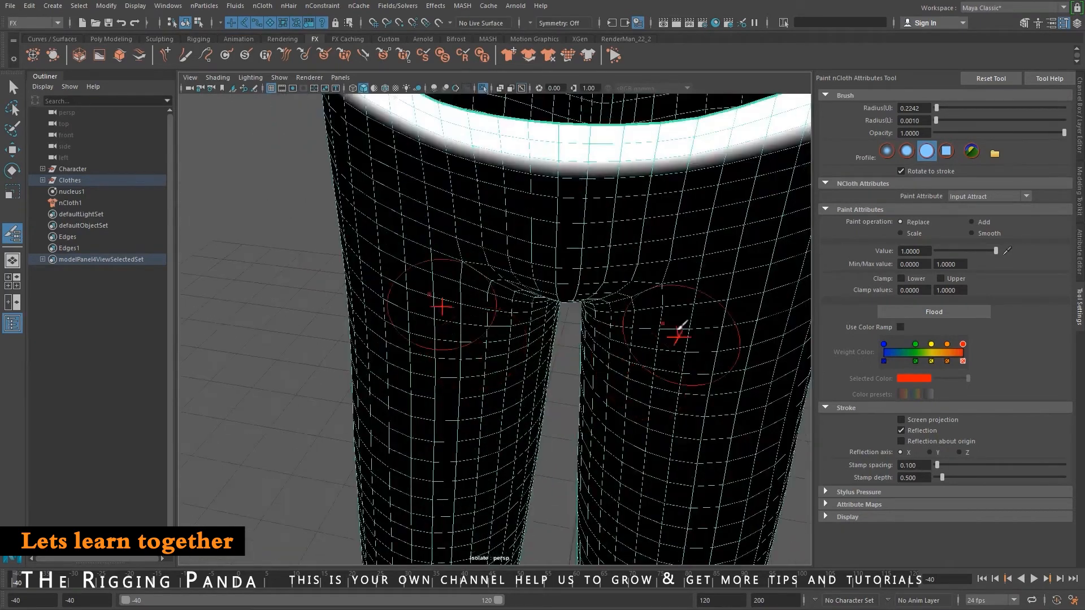
left_click_drag(681, 330, 615, 429, "alt")
right_click_drag(615, 429, 591, 447, "alt")
left_click_drag(591, 447, 605, 322, "alt")
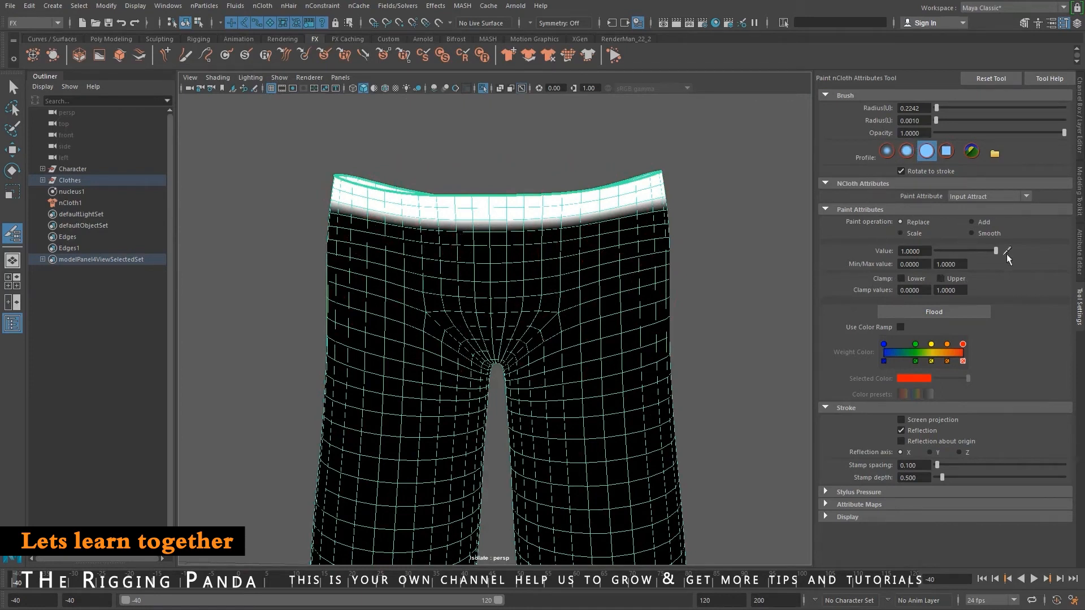
left_click(972, 233)
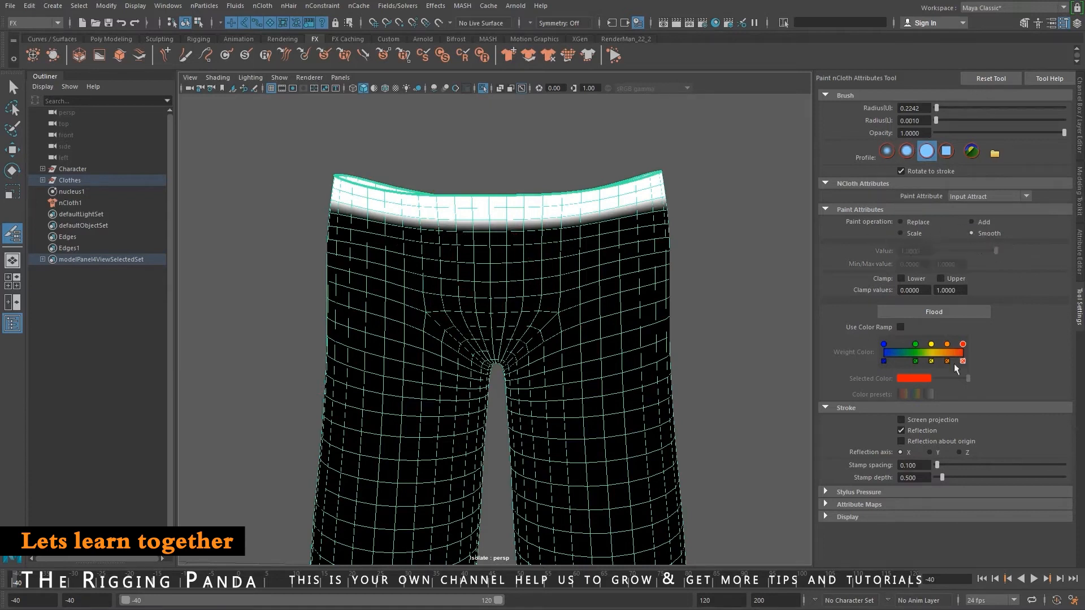
left_click_drag(623, 314, 659, 351, "alt")
left_click(959, 311)
left_click(959, 311)
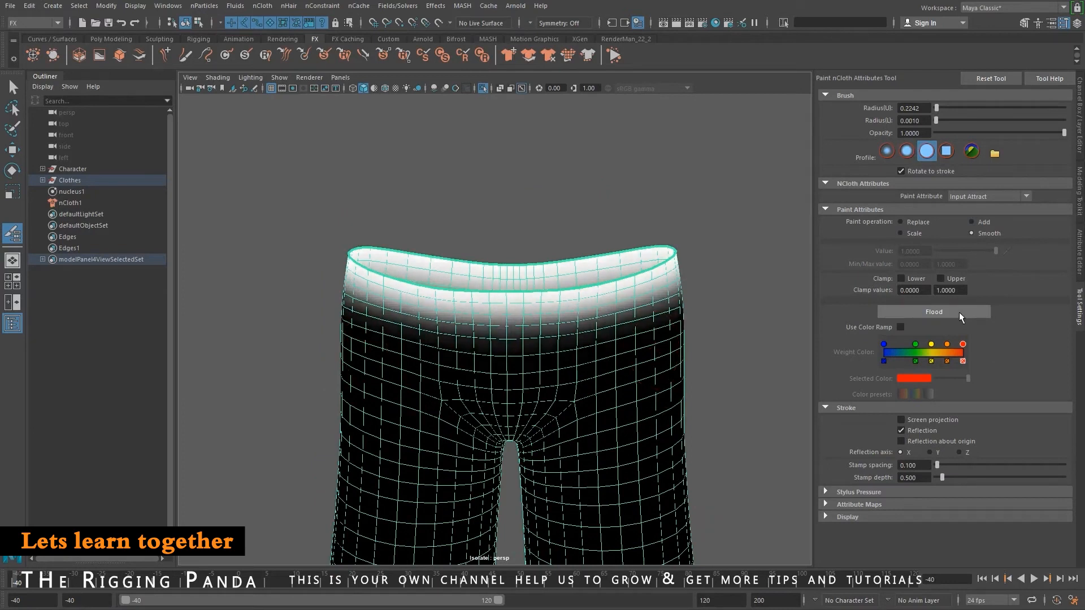
left_click(959, 313)
Examine the smoothed Input Attract falloff along the legs and around the waistband.
middle_click_drag(686, 416, 687, 259, "alt")
middle_click_drag(633, 492, 627, 365, "alt")
left_click_drag(708, 355, 697, 302, "alt")
middle_click_drag(698, 301, 669, 464, "alt")
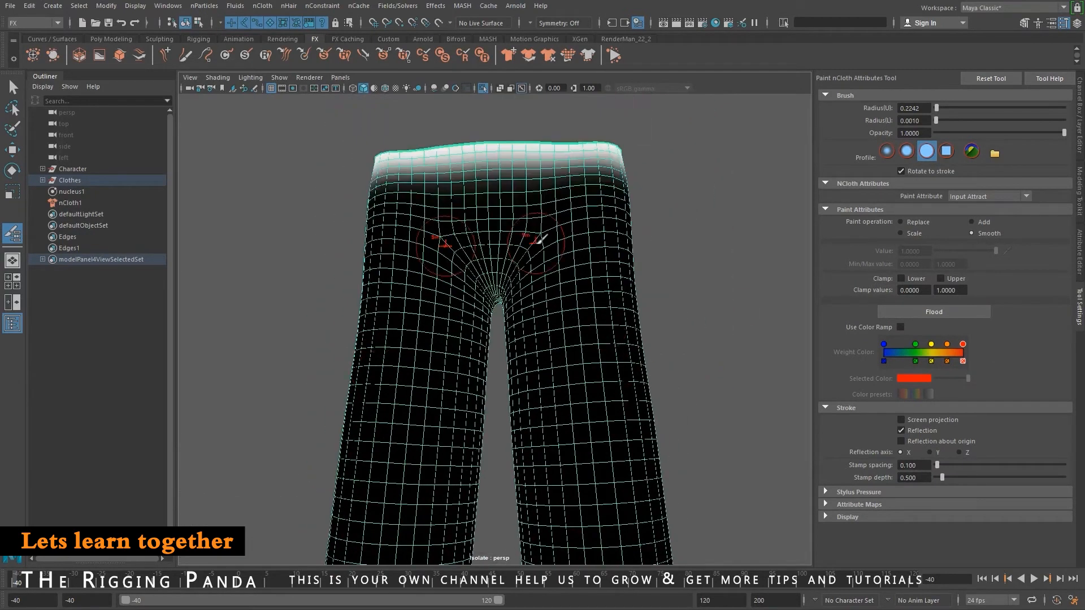
left_click_drag(575, 222, 549, 242, "alt")
right_click_drag(549, 248, 571, 308, "alt")
middle_click_drag(573, 263, 573, 316, "alt")
mouse_move(573, 317)
right_mouse_down("alt")
mouse_move(572, 355)
mouse_move(604, 357)
right_mouse_up("alt")
middle_click_drag(621, 308, 598, 340, "alt")
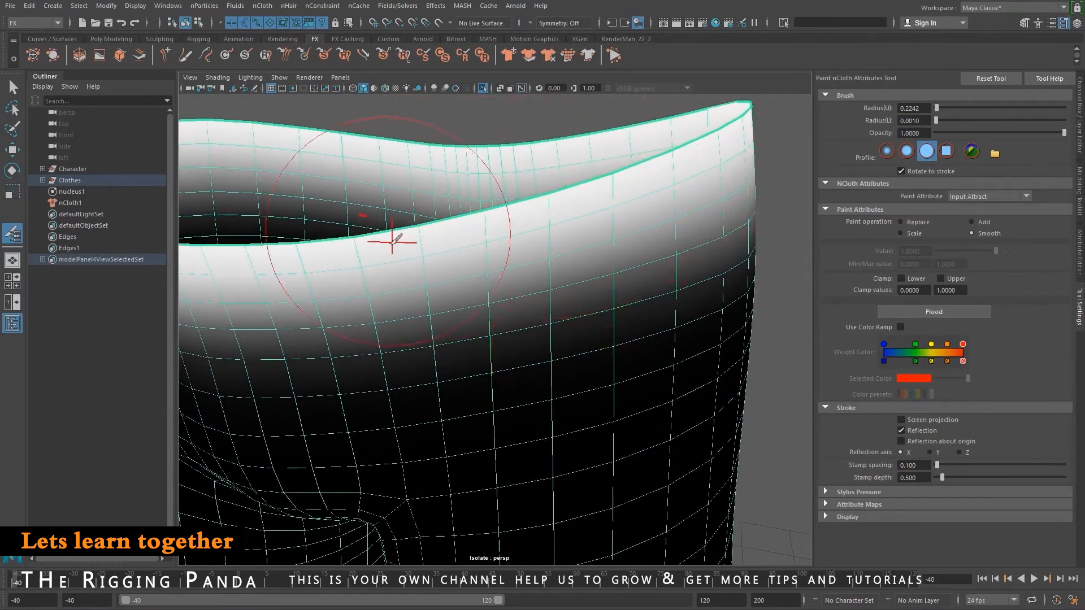
right_click_drag(549, 322, 529, 319, "alt")
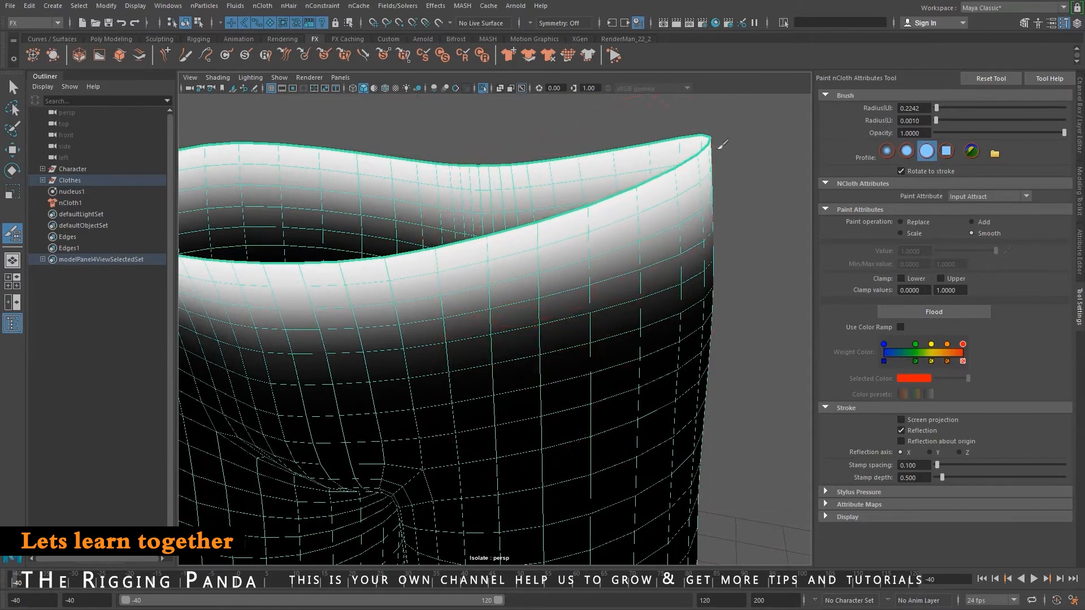
Return to Replace at value 1, reduce the brush's upper radius to about 0.075 and repaint the waistband's top edge.
left_click(910, 224)
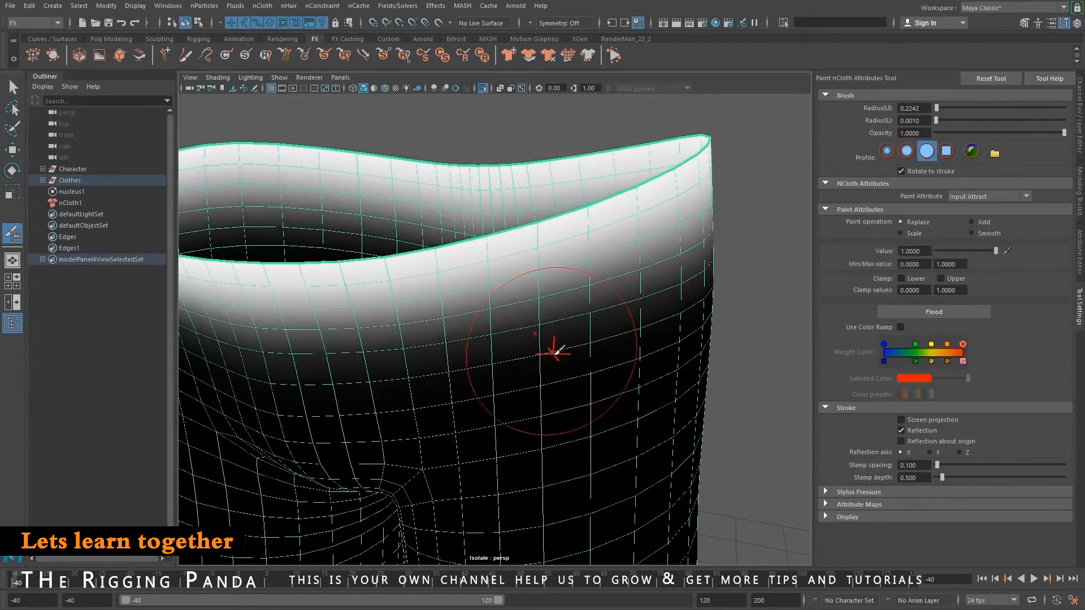
left_click_drag(566, 348, 532, 340)
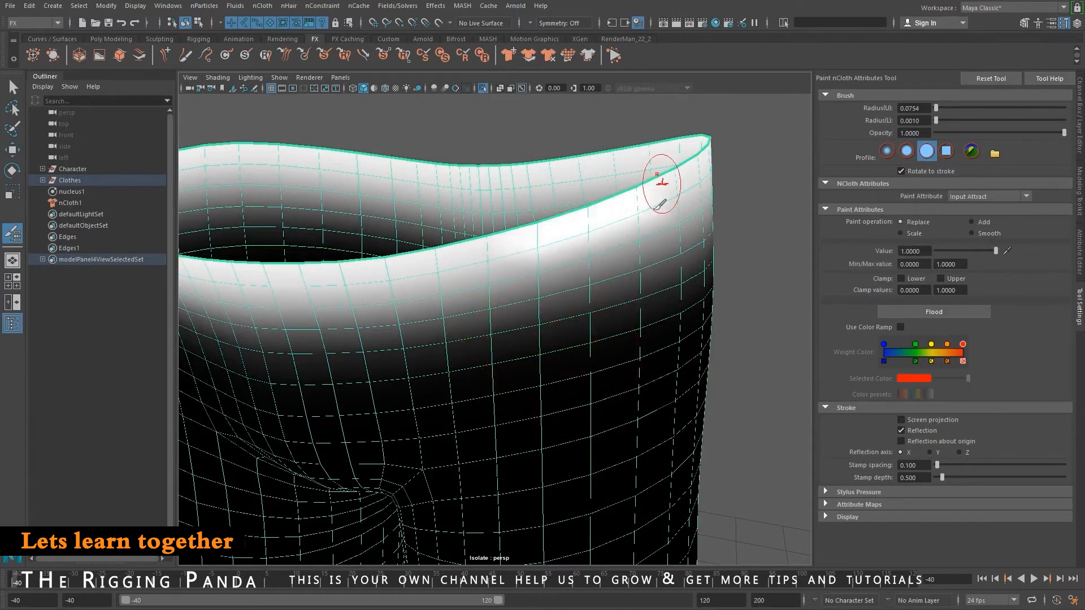
left_click_drag(659, 181, 608, 217, "alt")
mouse_move(288, 290)
left_mouse_down()
mouse_move(538, 192)
mouse_move(371, 230)
left_mouse_up()
Repaint the rest of the waistband's top edge with value 1 and check it from all around.
middle_click_drag(371, 228, 431, 303, "alt")
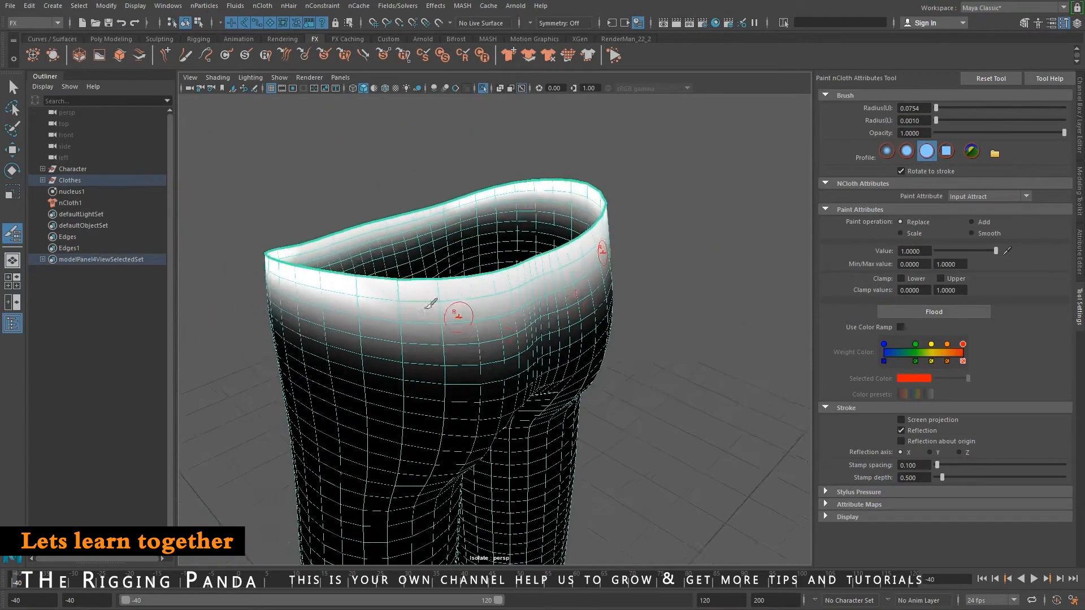
right_click_drag(431, 302, 459, 305, "alt")
mouse_move(340, 274)
left_mouse_down()
mouse_move(556, 258)
mouse_move(559, 274)
mouse_move(376, 259)
mouse_move(453, 284)
left_mouse_up()
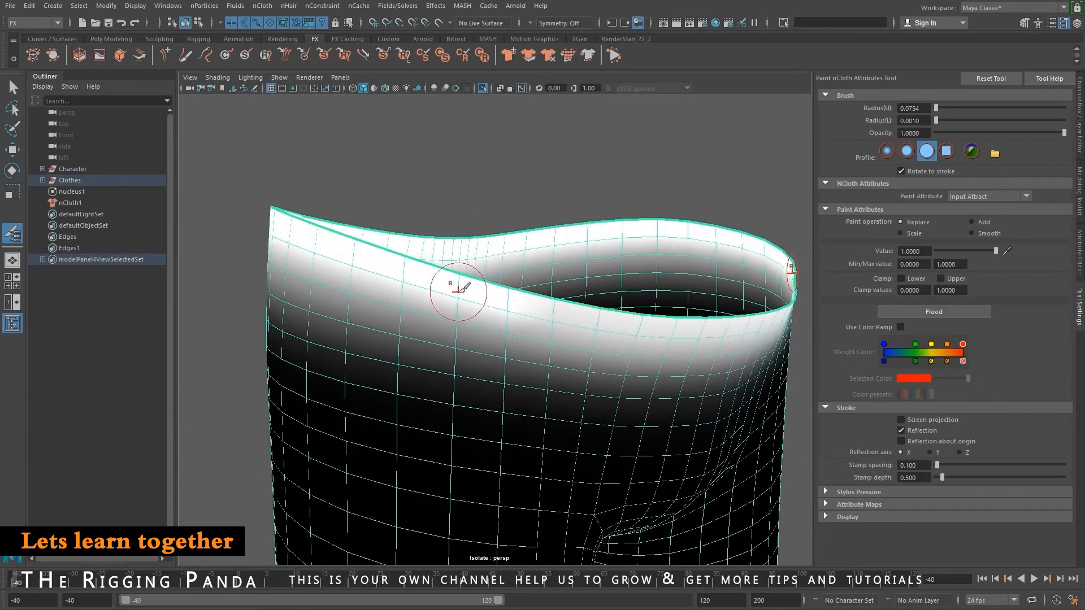
mouse_move(702, 310)
left_mouse_down("alt")
mouse_move(620, 322)
mouse_move(378, 299)
mouse_move(494, 309)
left_mouse_up("alt")
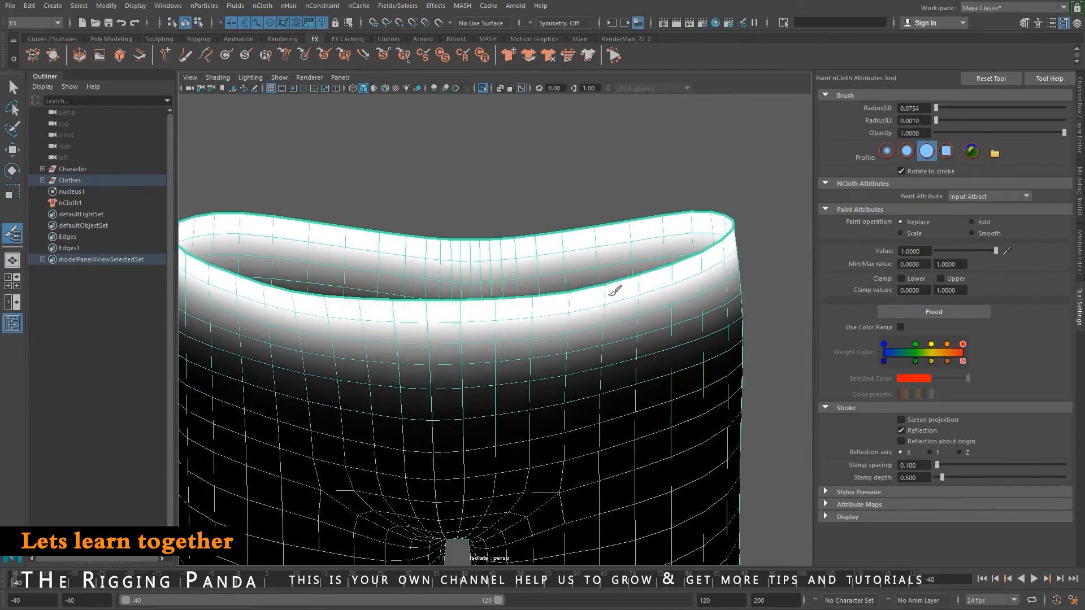
left_click_drag(364, 334, 395, 316, "alt")
mouse_move(403, 243)
left_mouse_down("alt")
mouse_move(518, 269)
mouse_move(375, 244)
mouse_move(420, 245)
left_mouse_up("alt")
Examine the painted Input Attract falloff at the cuffs and over the whole pants.
middle_click_drag(526, 362, 573, 199, "alt")
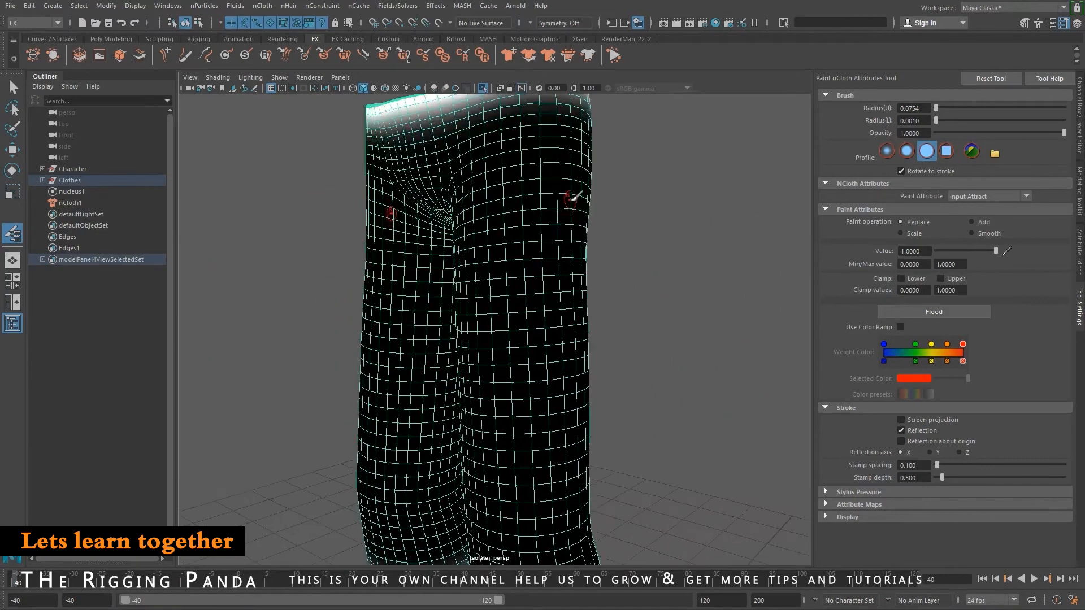
middle_click_drag(571, 498, 565, 226, "alt")
middle_click_drag(501, 446, 494, 334, "alt")
right_click_drag(494, 334, 565, 316, "alt")
left_click_drag(565, 316, 616, 302, "alt")
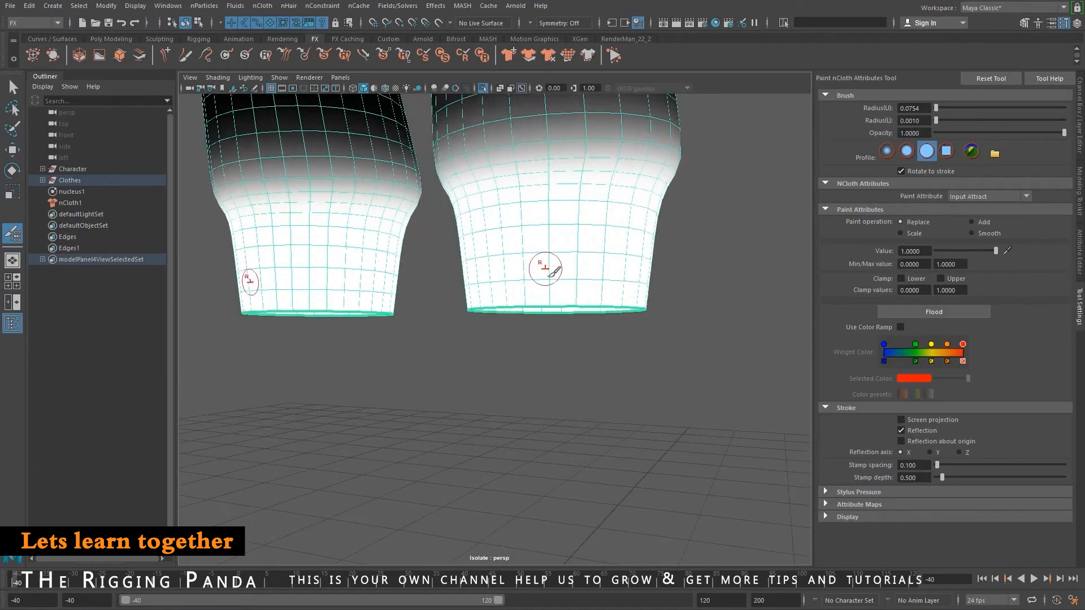
middle_click_drag(570, 190, 545, 230, "alt")
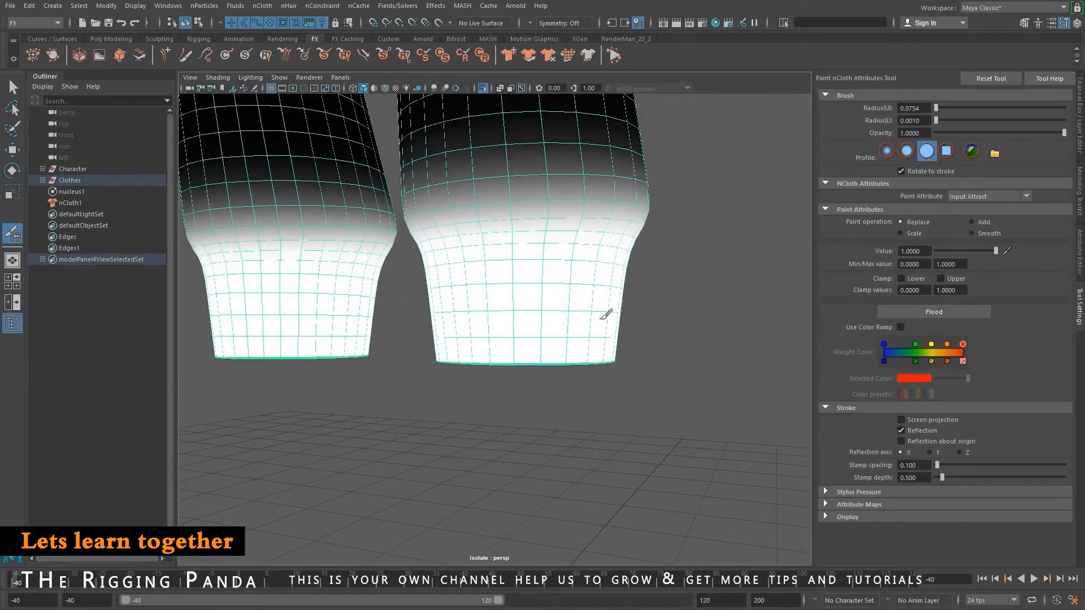
left_click_drag(693, 352, 544, 351, "alt")
mouse_move(437, 326)
left_mouse_down("alt")
mouse_move(426, 342)
mouse_move(466, 341)
left_mouse_up("alt")
mouse_move(534, 330)
left_mouse_down("alt")
mouse_move(491, 343)
mouse_move(608, 359)
mouse_move(511, 349)
mouse_move(579, 345)
left_mouse_up("alt")
scroll(579, 344, "down", 10)
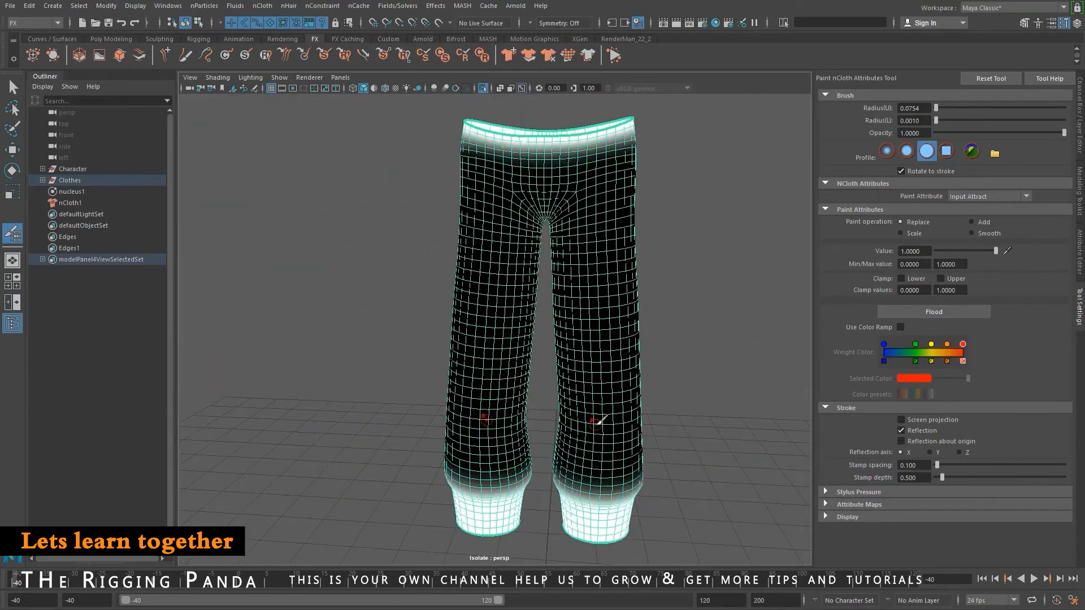
Leave the painting tool and turn off isolation to show the pants on the full character again.
key("w")
left_click_drag(583, 291, 555, 270, "alt")
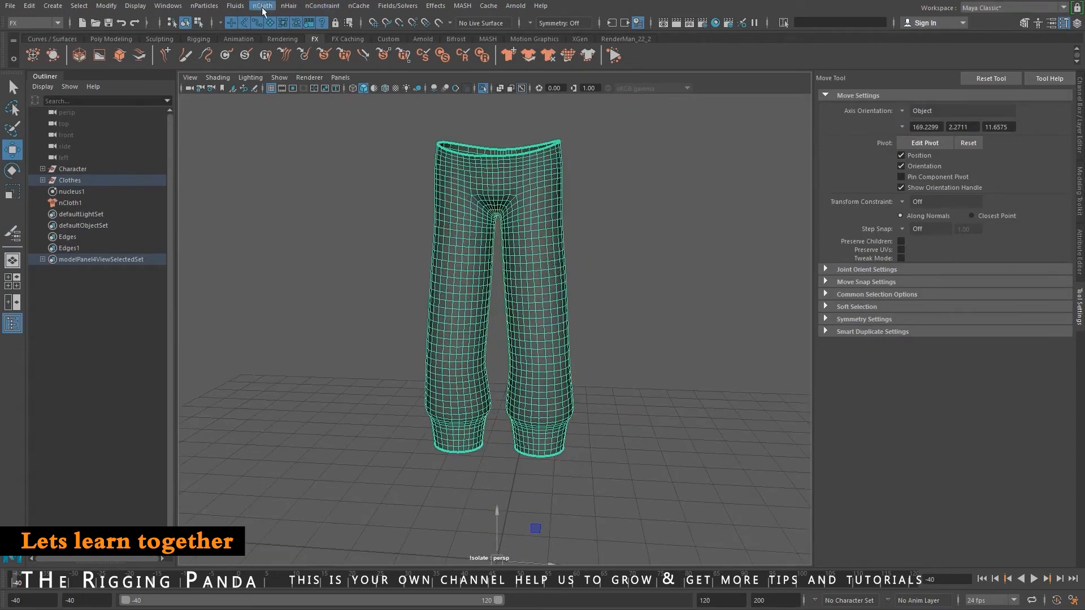
key("ctrl+1")
right_click_drag(653, 293, 503, 303, "alt")
mouse_move(509, 305)
left_mouse_down("alt")
mouse_move(569, 314)
mouse_move(495, 304)
left_mouse_up("alt")
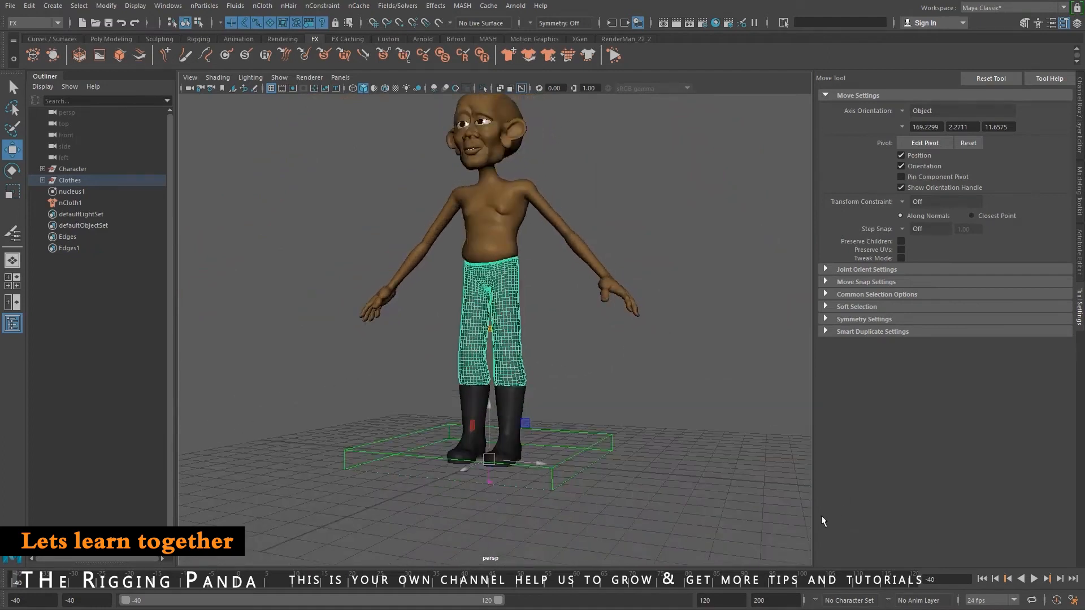
Save the scene and accept the student version notice.
left_click(108, 23)
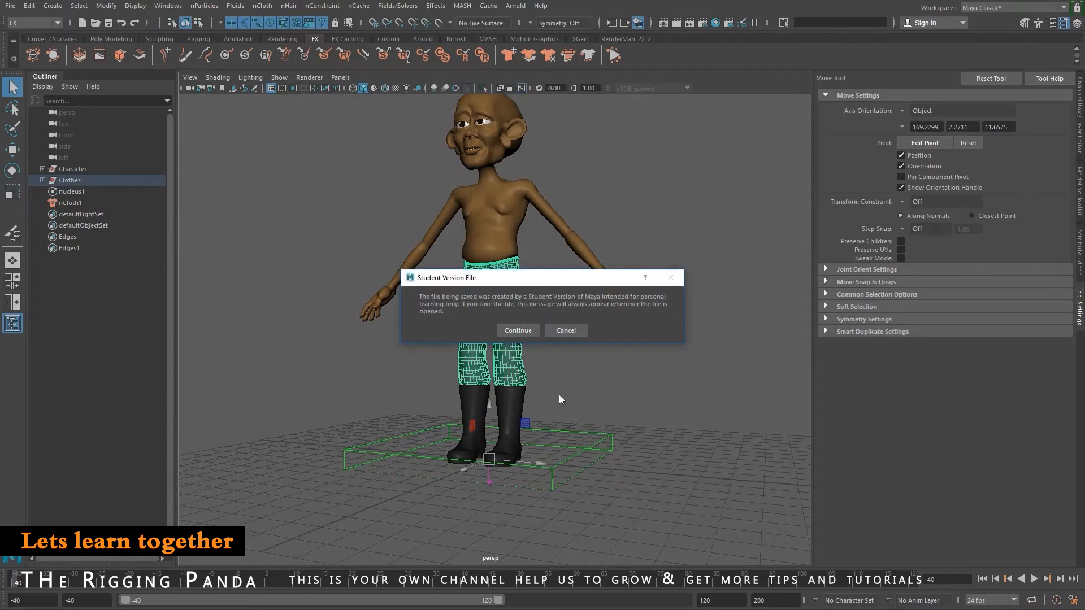
left_click(518, 330)
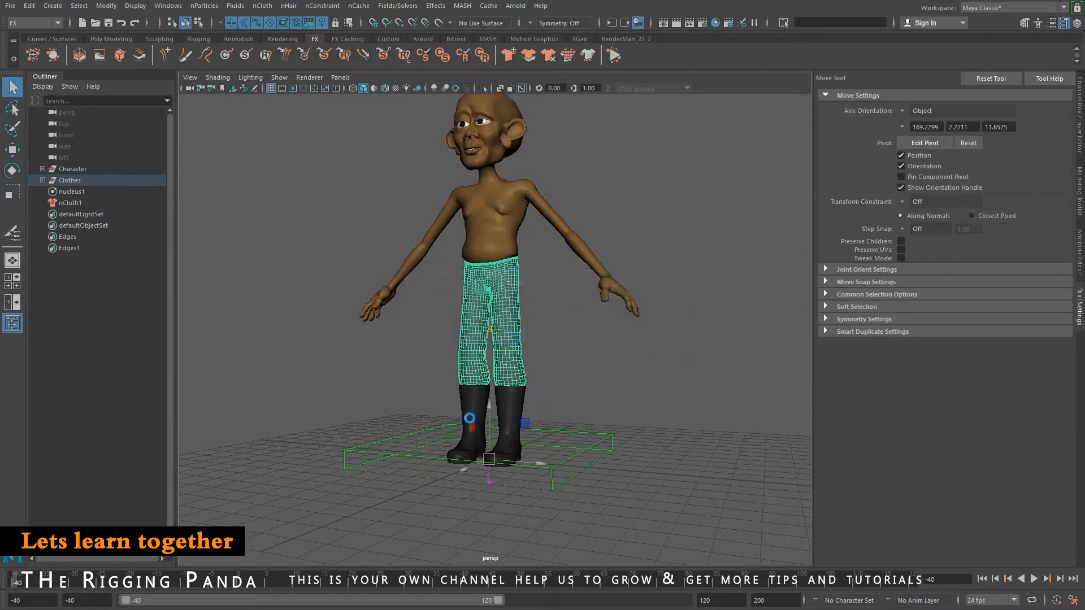
Play the animation from frame -40 to simulate the pants with the painted Input Attract values.
key("w")
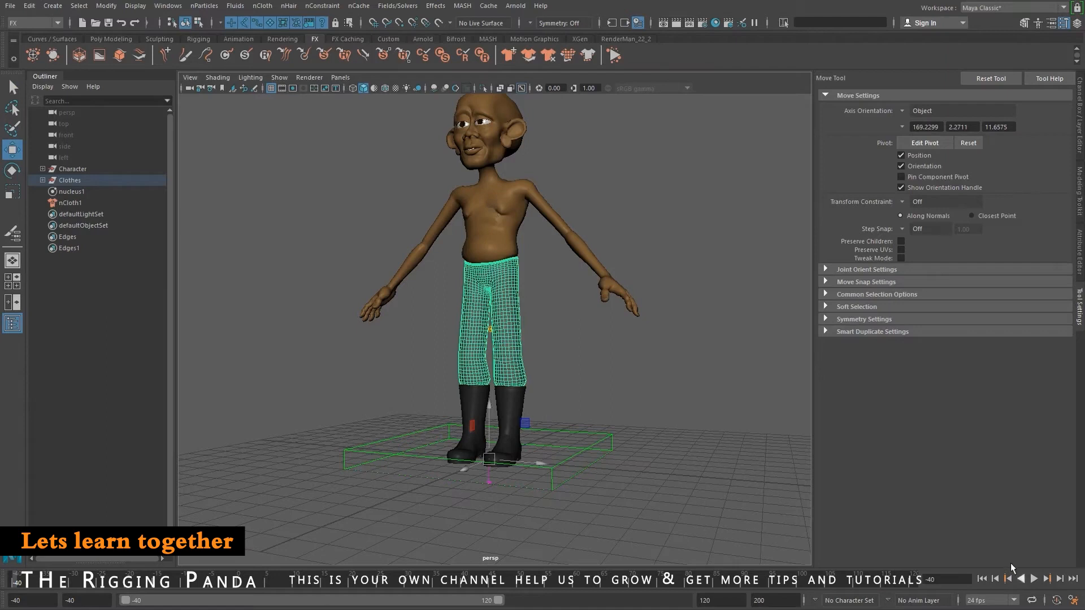
left_click(1034, 579)
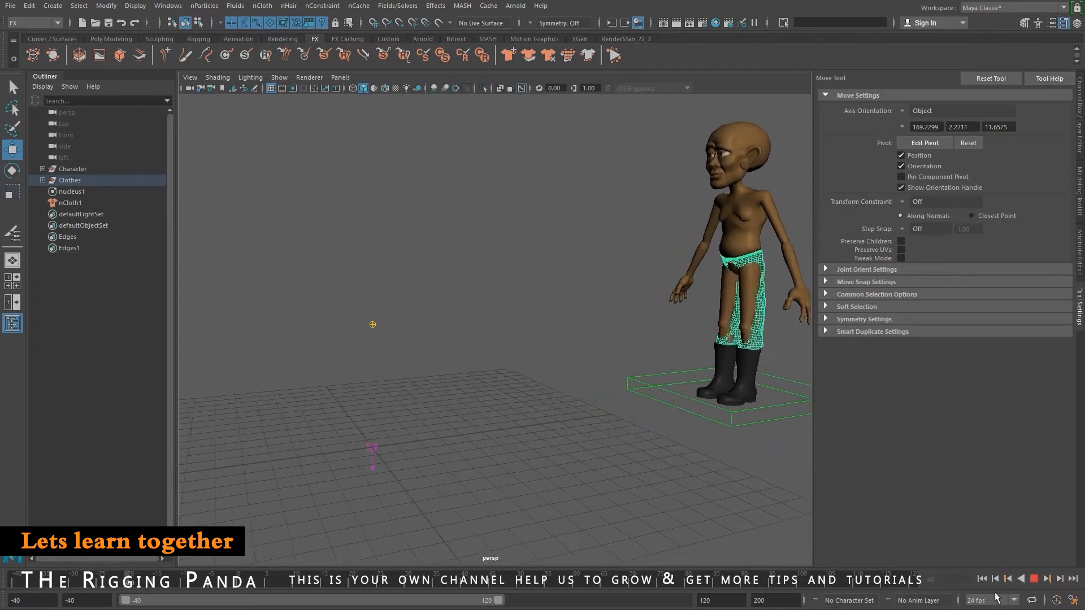
Stop the playback and examine closely where the legs poke through the simulated pants.
left_click(985, 579)
key("f")
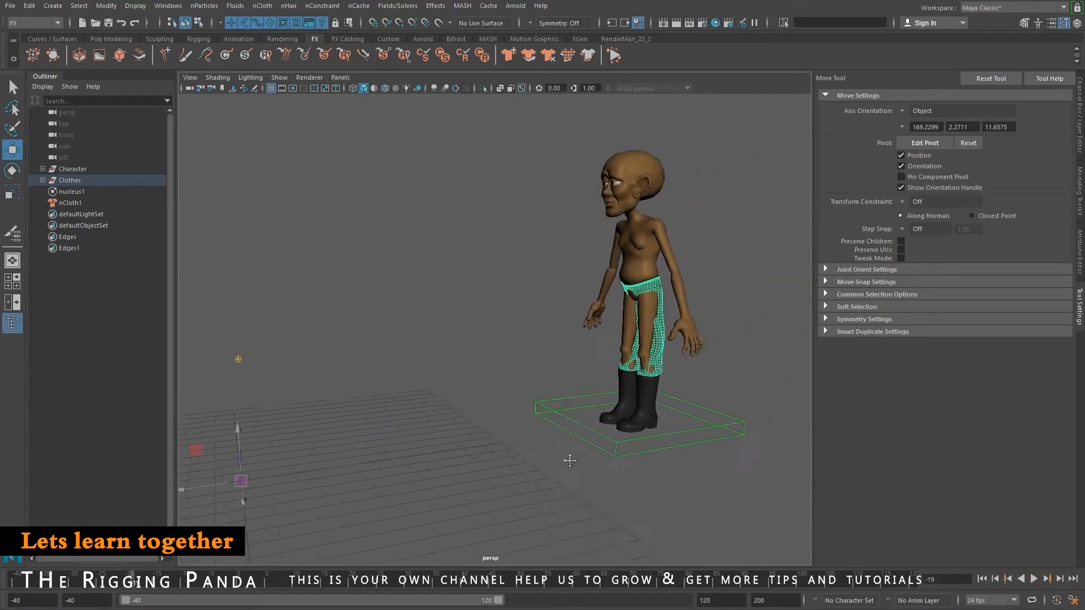
left_click_drag(733, 435, 324, 308, "alt")
right_click_drag(324, 308, 238, 308, "alt")
left_click_drag(660, 409, 454, 246, "alt")
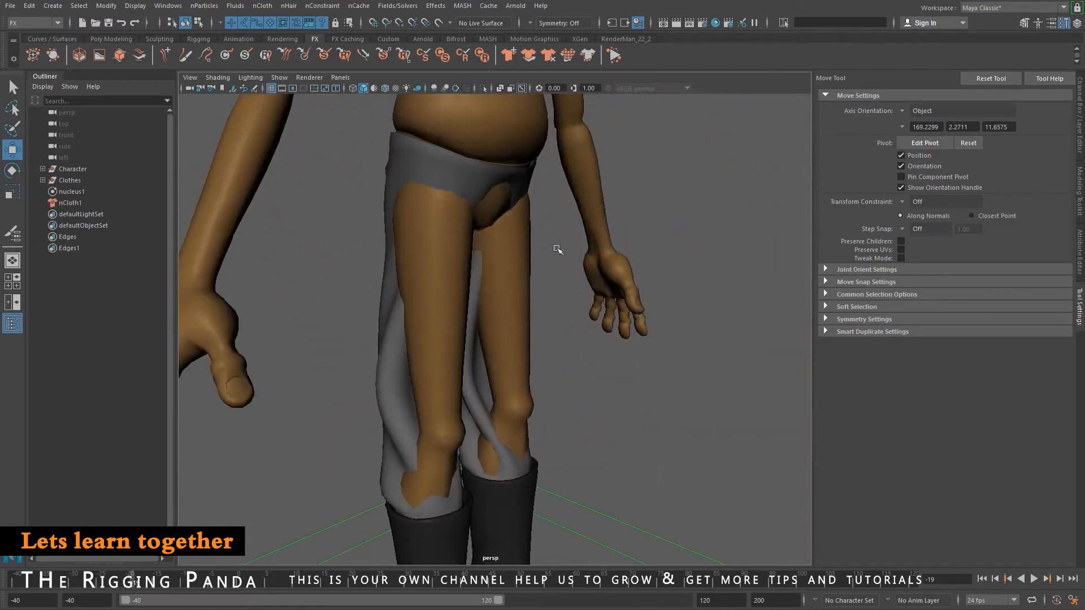
Rewind the animation to the start frame -40 and bring the character's torso and waistband into view.
left_click(984, 580)
right_click_drag(642, 339, 528, 322, "alt")
middle_click_drag(611, 356, 497, 354, "alt")
right_click_drag(496, 353, 626, 418, "alt")
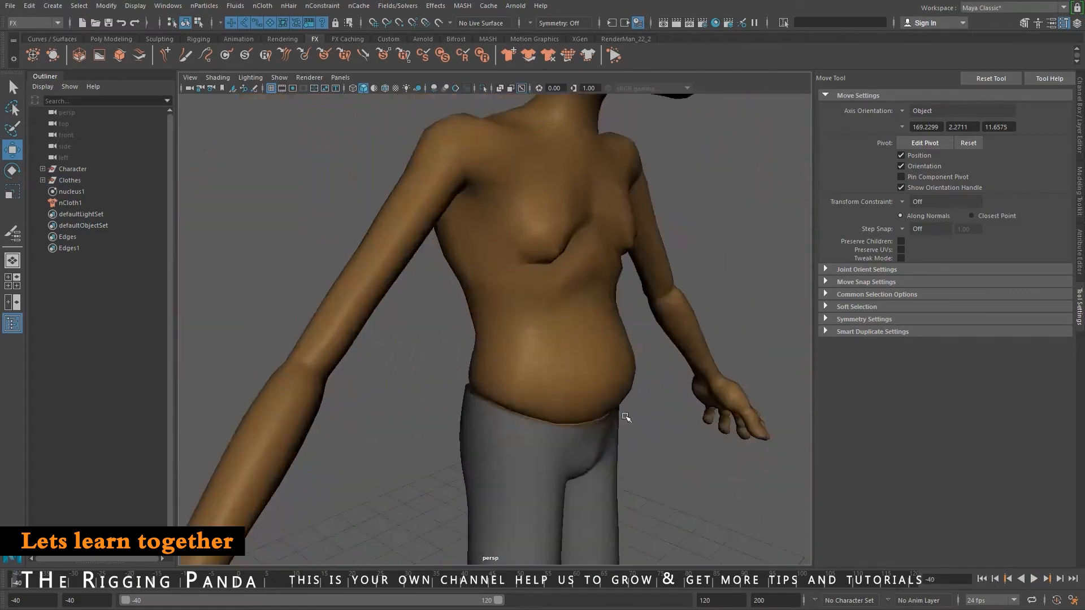
left_click_drag(627, 418, 589, 412, "alt")
Examine the body mesh around the hips from behind, isolating it briefly to inspect the geometry under the pants.
left_click(499, 307)
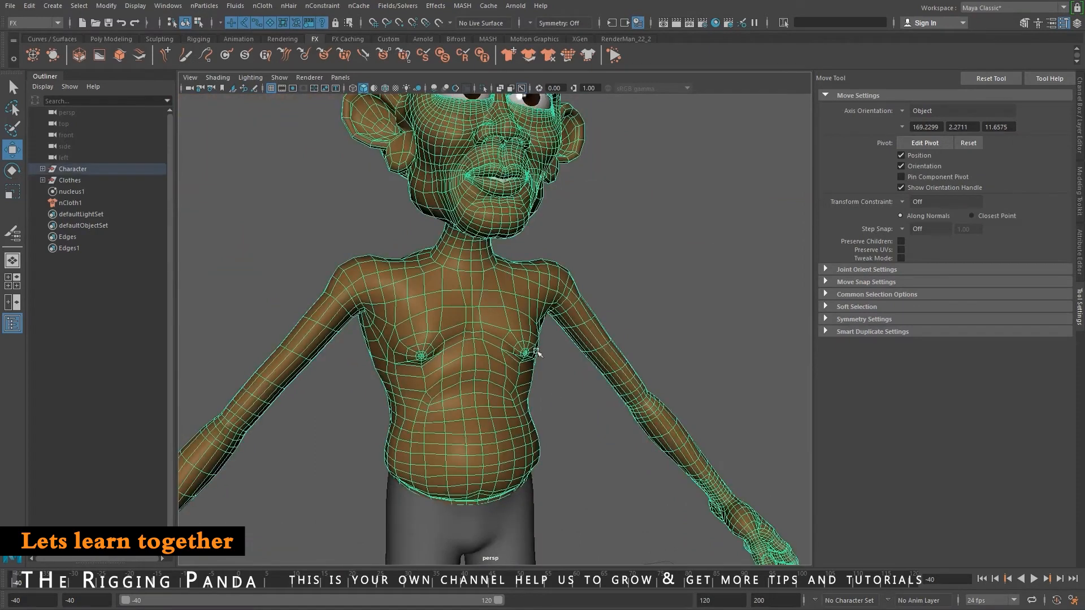
left_click_drag(465, 325, 622, 337, "alt")
middle_click_drag(622, 337, 485, 344, "alt")
key("f")
right_click_drag(466, 334, 551, 343, "alt")
left_click_drag(551, 344, 575, 336, "alt")
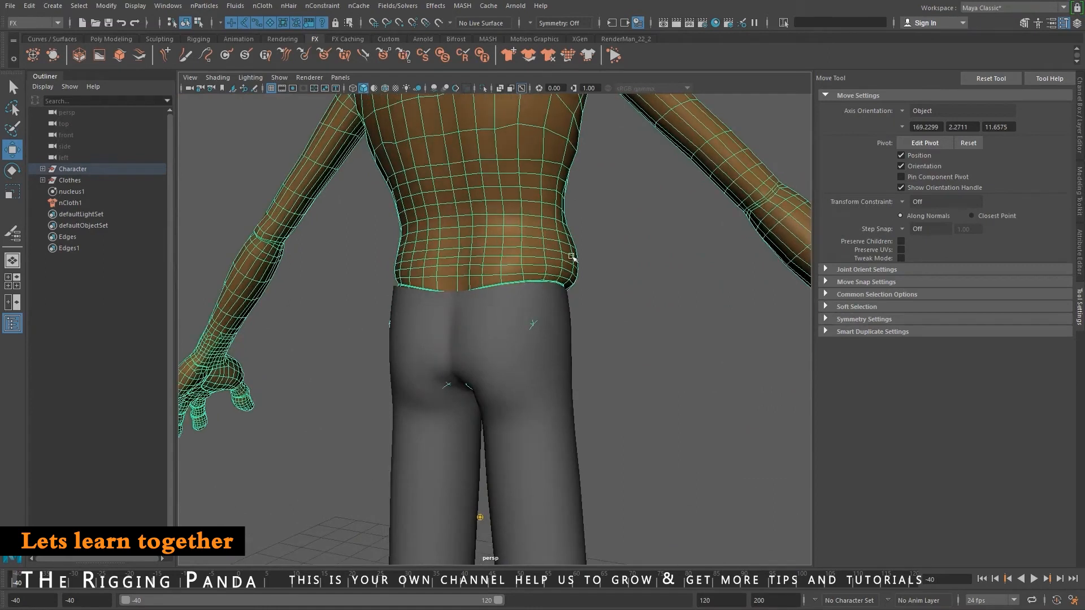
middle_click_drag(573, 258, 574, 310, "alt")
left_click_drag(534, 164, 561, 221, "alt")
key("ctrl+1")
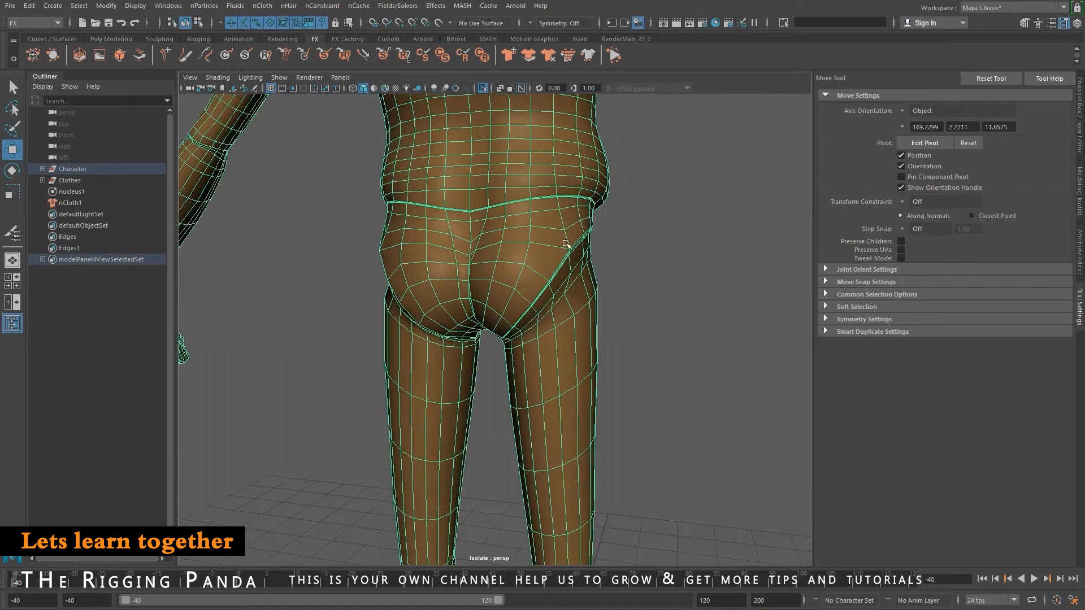
left_click_drag(553, 293, 539, 311, "alt")
key("ctrl+1")
left_click_drag(537, 242, 576, 270, "alt")
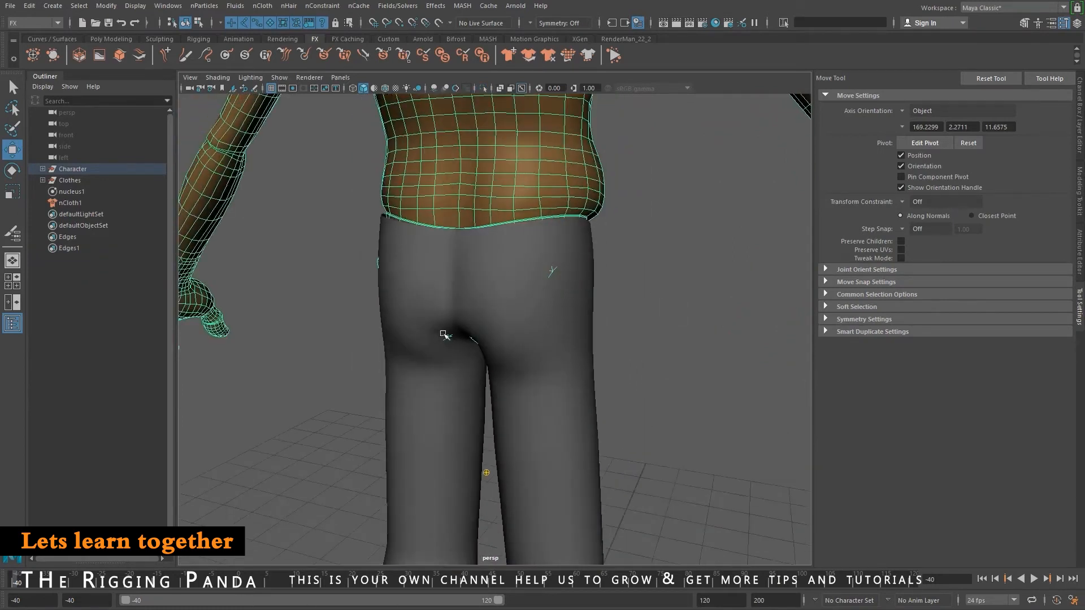
left_click_drag(508, 284, 557, 272, "alt")
middle_click_drag(633, 230, 650, 312, "alt")
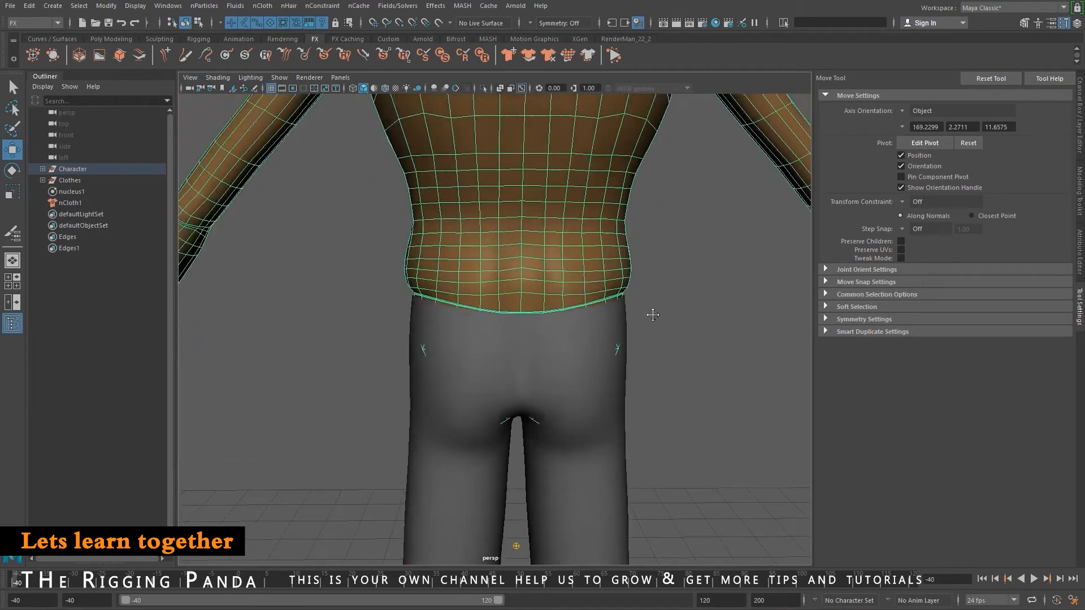
Smooth the selected body mesh with one division and deselect it.
right_click_drag(690, 312, 580, 280, "alt")
right_click_drag(524, 255, 492, 320, "shift")
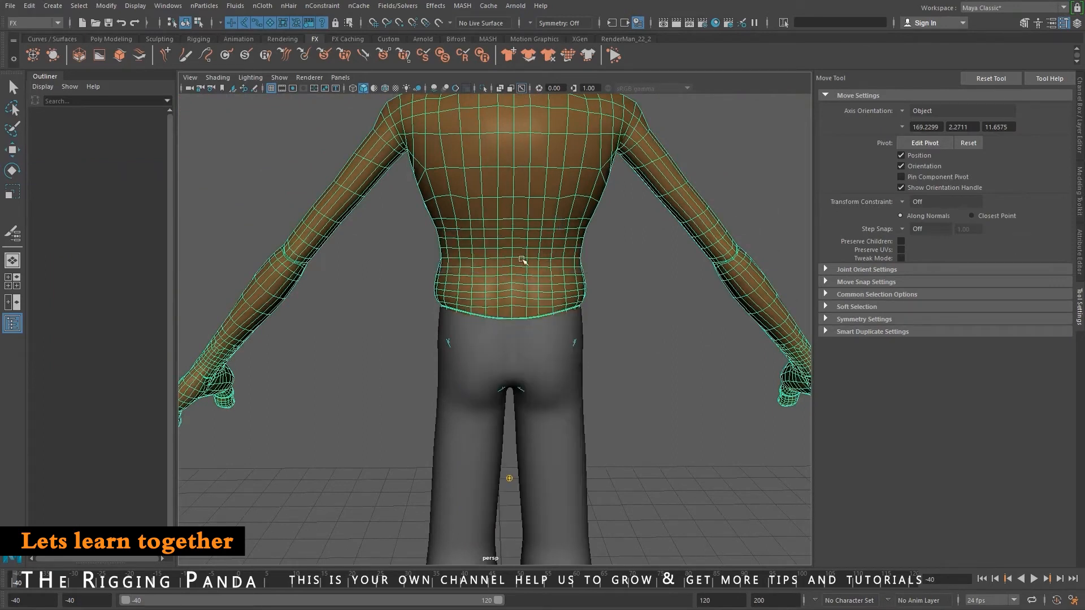
left_click_drag(565, 305, 617, 358, "alt")
left_click(657, 300)
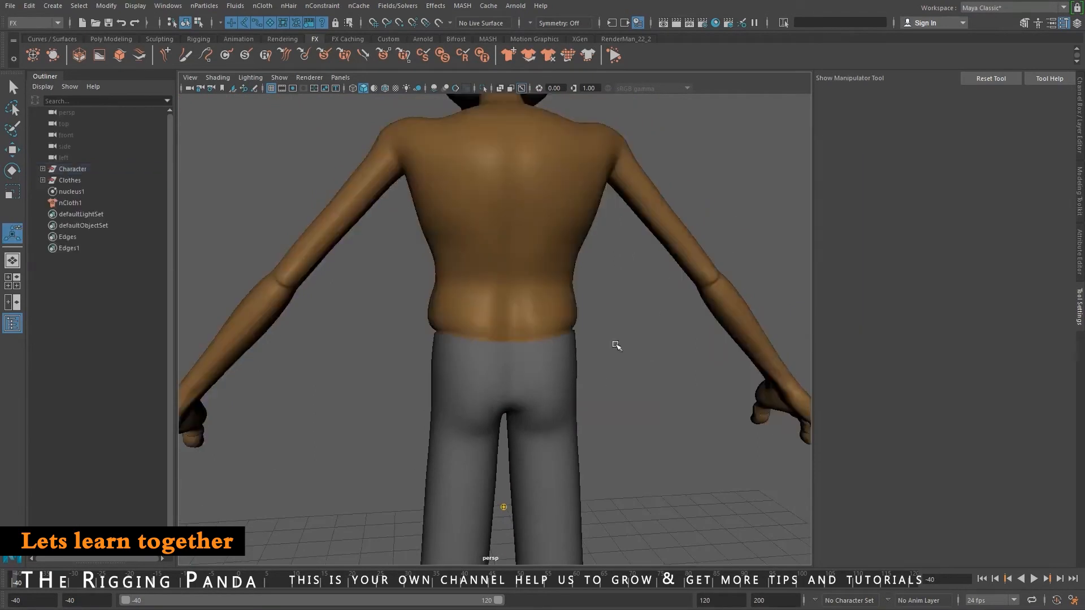
Turn the smoothed body mesh into a passive collider for the pants.
right_click_drag(560, 362, 589, 374, "alt")
left_click_drag(589, 374, 560, 373, "alt")
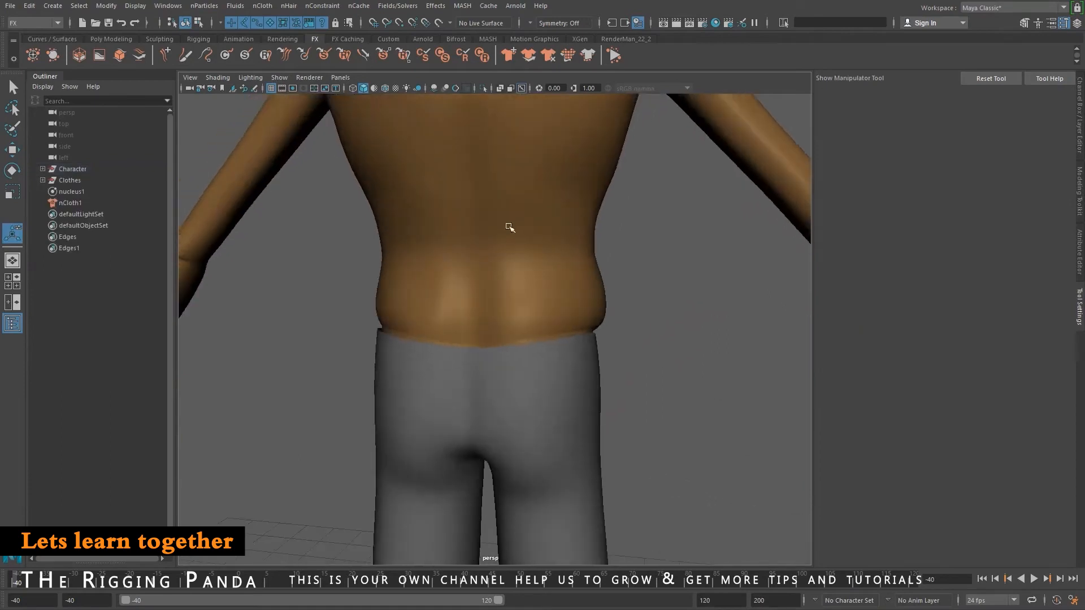
left_click(548, 272)
left_click_drag(573, 409, 304, 448, "alt")
scroll(484, 416, "up", 3)
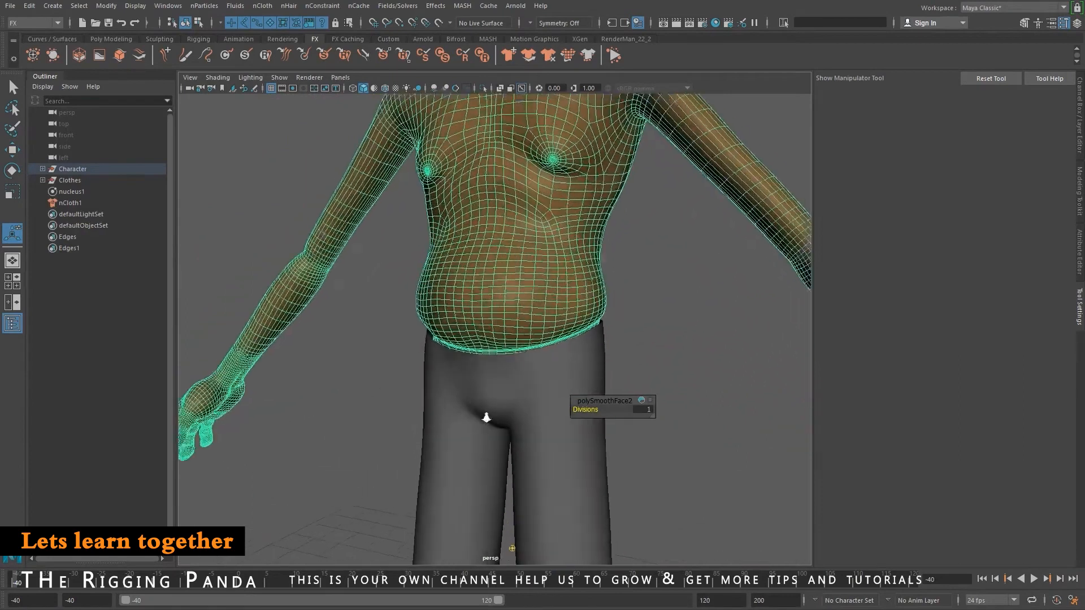
left_click_drag(463, 199, 493, 205, "alt")
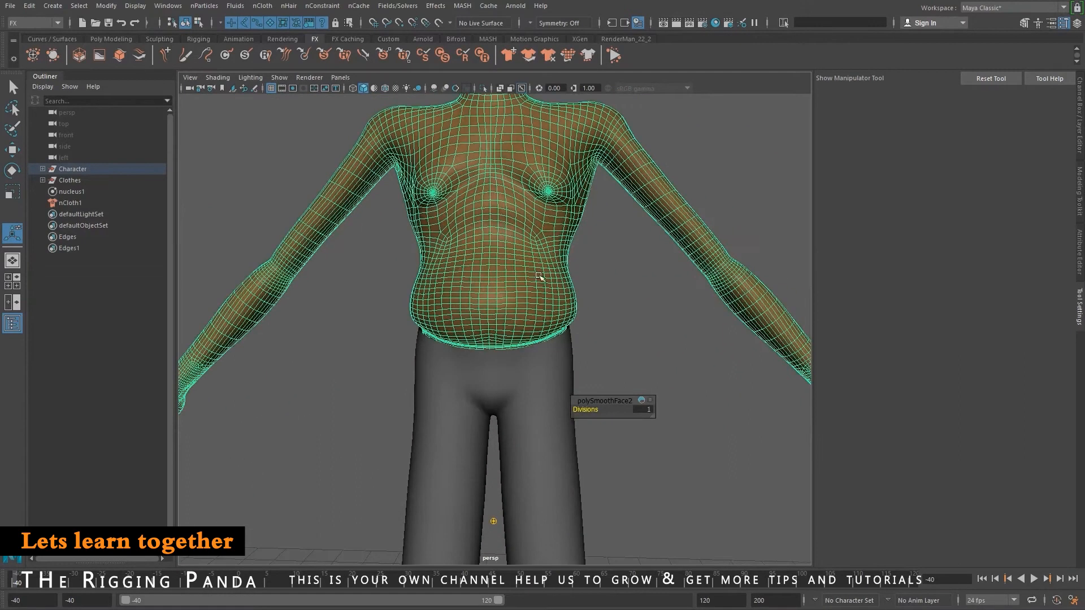
left_click(257, 7)
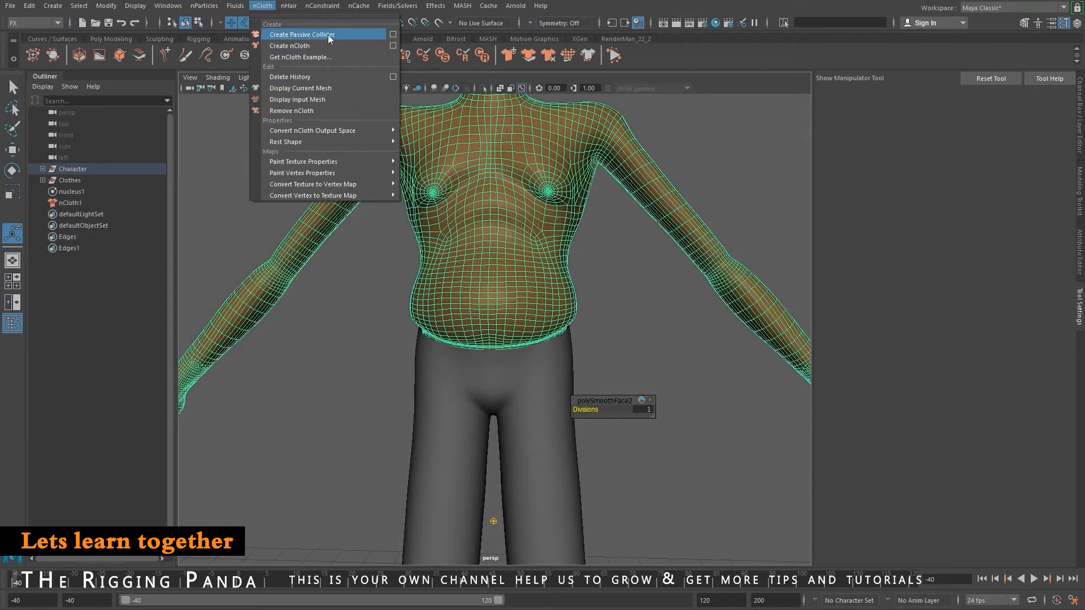
left_click(329, 36)
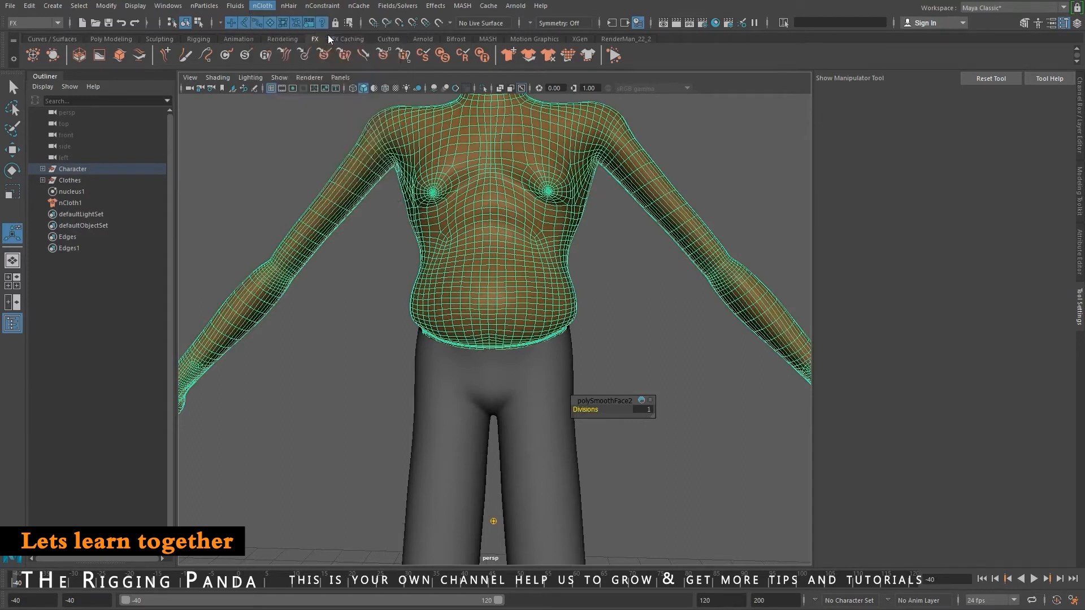
left_click(661, 396)
right_click_drag(636, 350, 534, 327, "alt")
left_click_drag(534, 327, 514, 255, "alt")
scroll(477, 263, "up", 5)
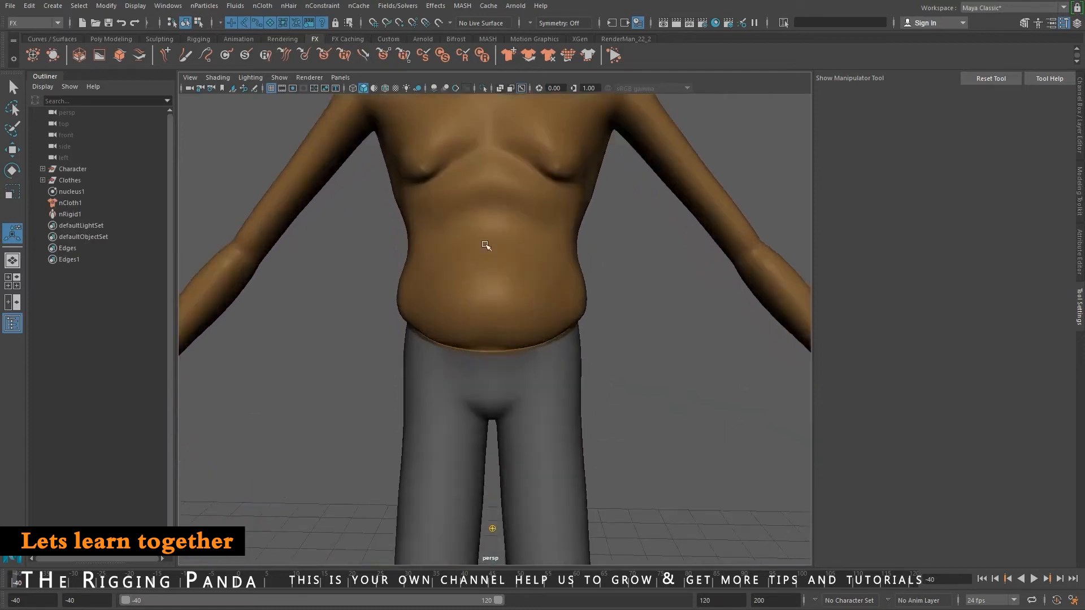
Inspect the body collider nRigid1 with Solver Display set to Collision Thickness, and set the display back to Off.
left_click(501, 235)
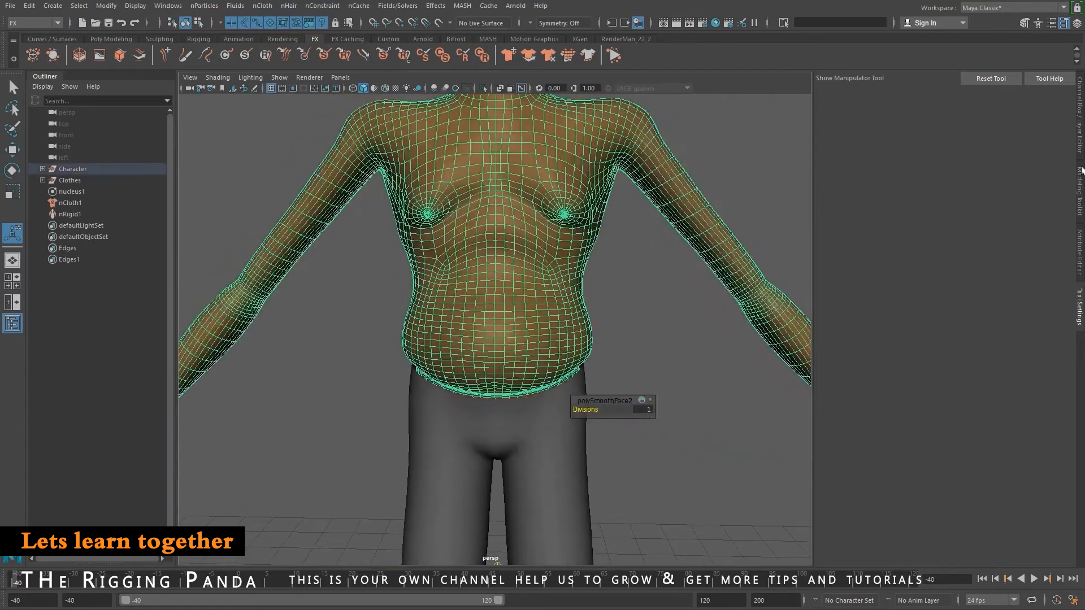
left_click(70, 215)
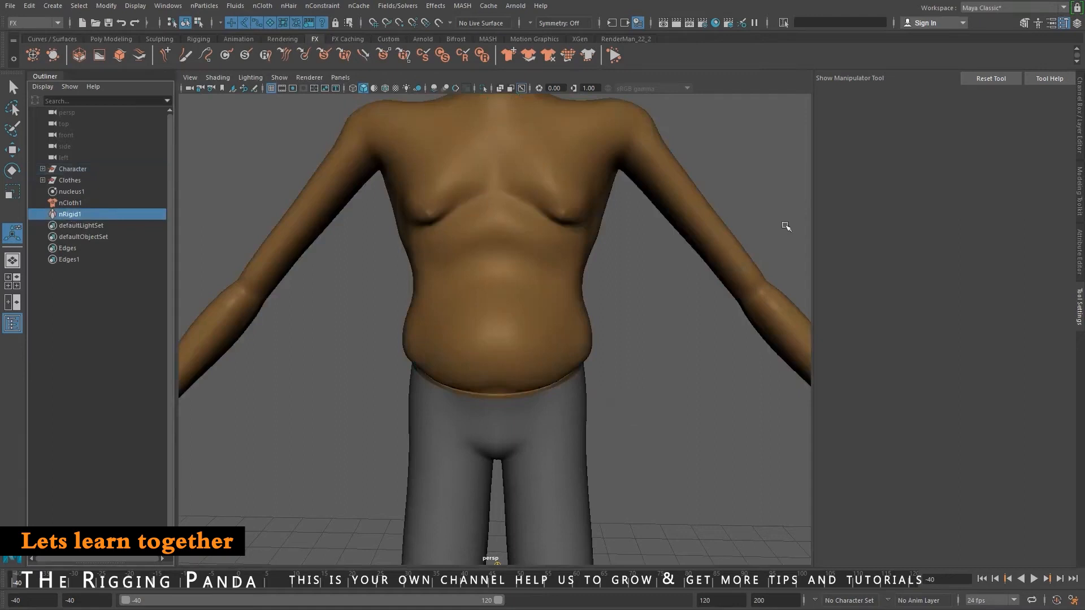
left_click(1080, 134)
left_click(1080, 261)
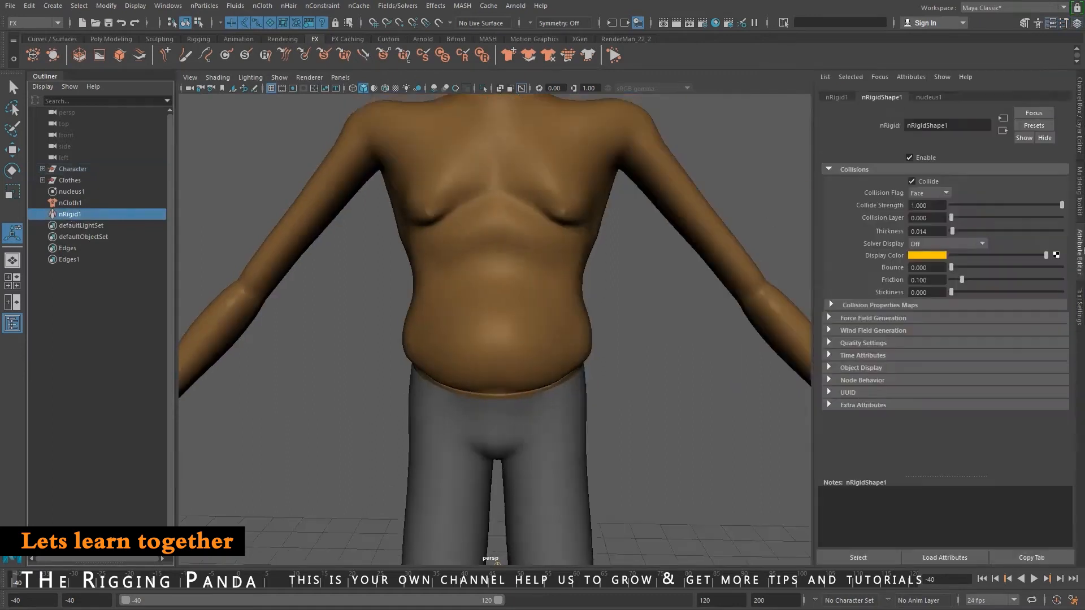
left_click(925, 243)
left_click(922, 260)
left_click_drag(520, 357, 799, 339, "alt")
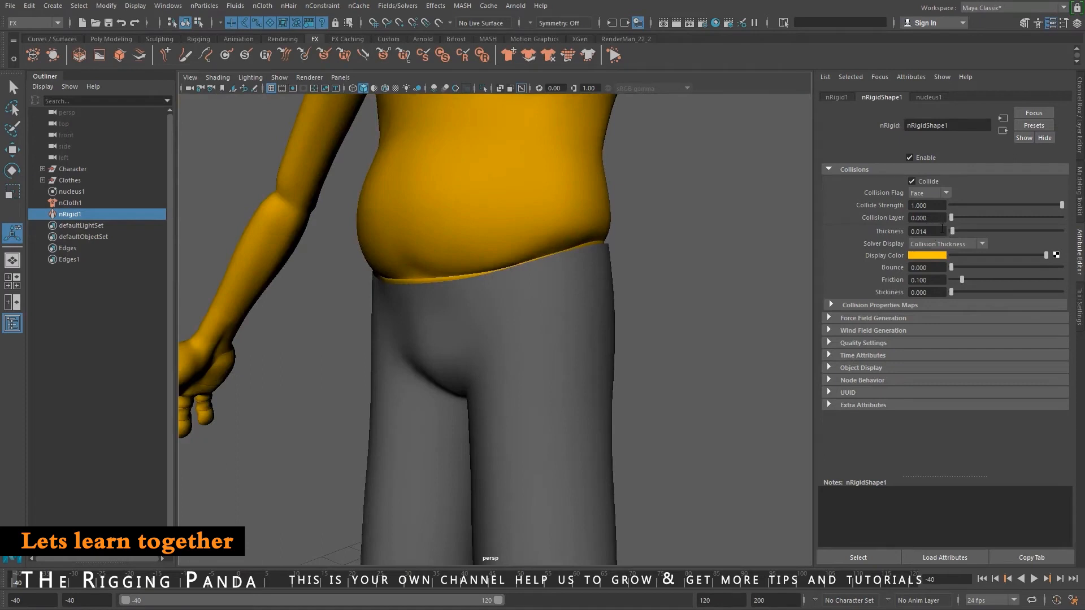
left_click_drag(516, 234, 587, 239, "alt")
left_click(945, 243)
left_click(931, 254)
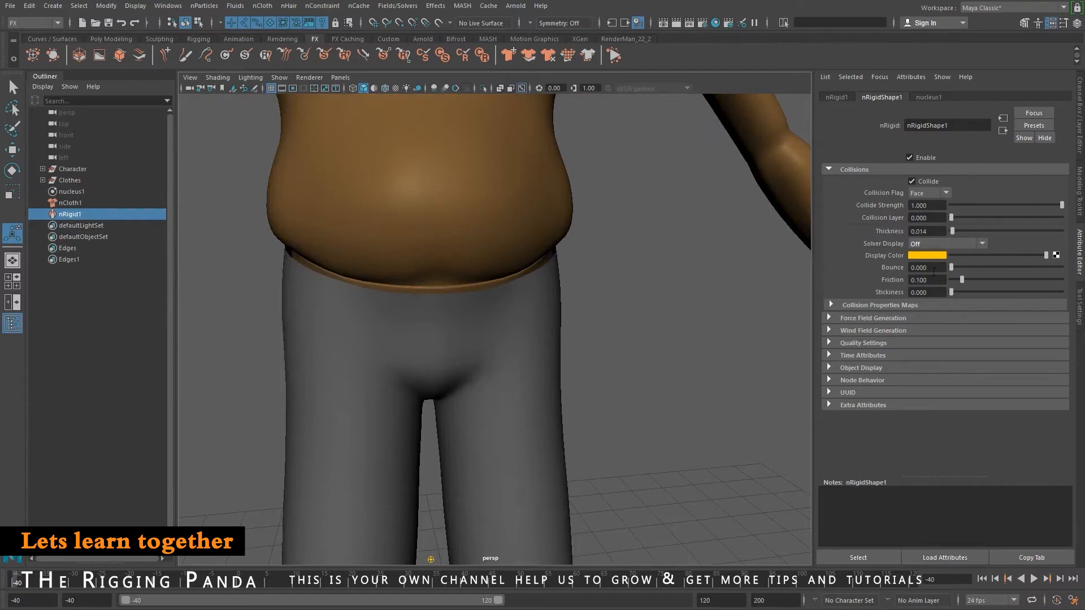
Play the animation from frame -40 to test the pants against the body collider, and rewind to the start.
mouse_move(625, 323)
right_mouse_down("alt")
mouse_move(543, 290)
mouse_move(537, 356)
mouse_move(608, 321)
right_mouse_up("alt")
left_click_drag(608, 320, 595, 373, "alt")
mouse_move(595, 373)
right_mouse_down("alt")
mouse_move(598, 351)
mouse_move(615, 378)
right_mouse_up("alt")
middle_click_drag(616, 378, 567, 377, "alt")
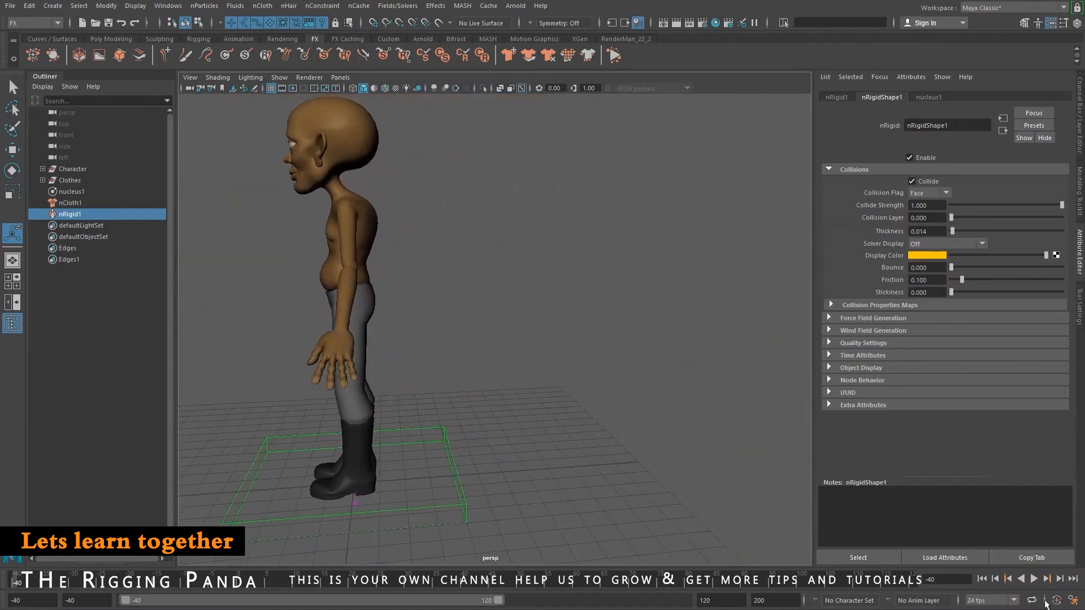
left_click(1034, 579)
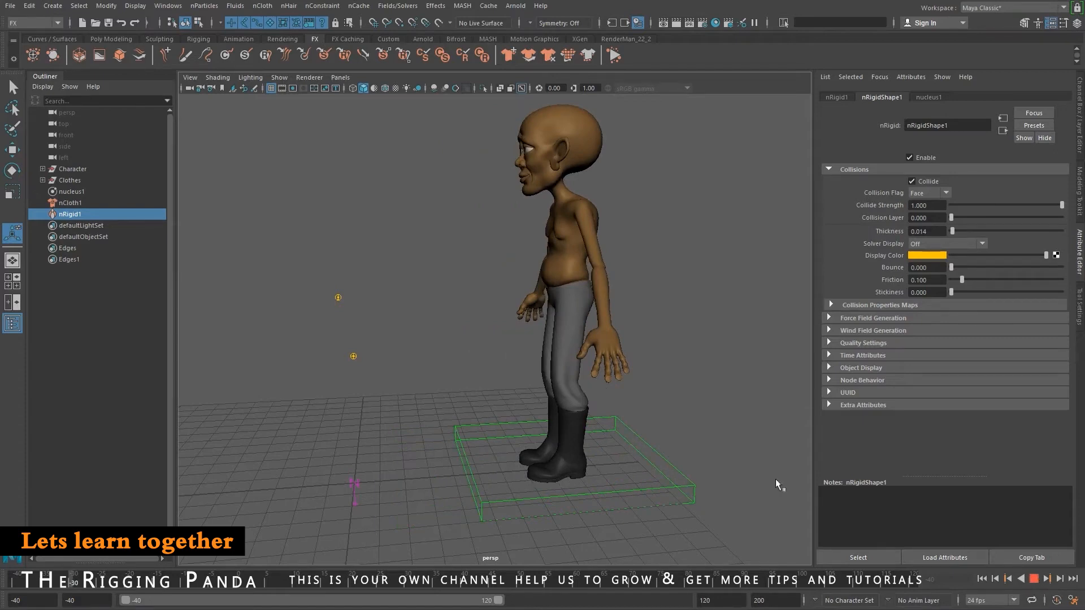
left_click(984, 579)
left_click_drag(565, 404, 664, 405, "alt")
right_click_drag(649, 388, 399, 277, "alt")
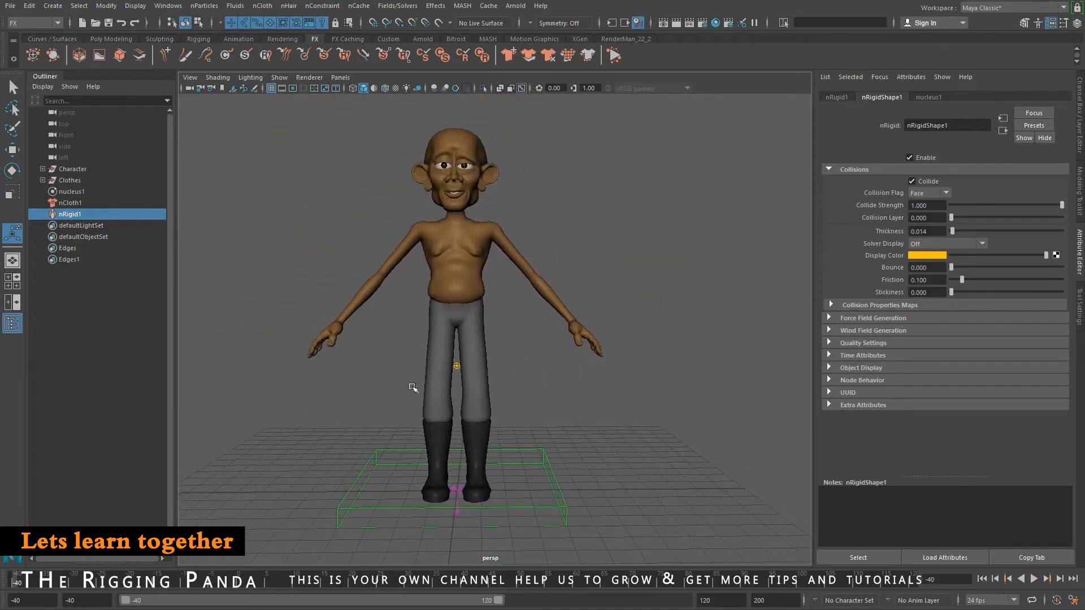
Select the pants and open the options for creating a new nObject cache.
left_click(478, 370)
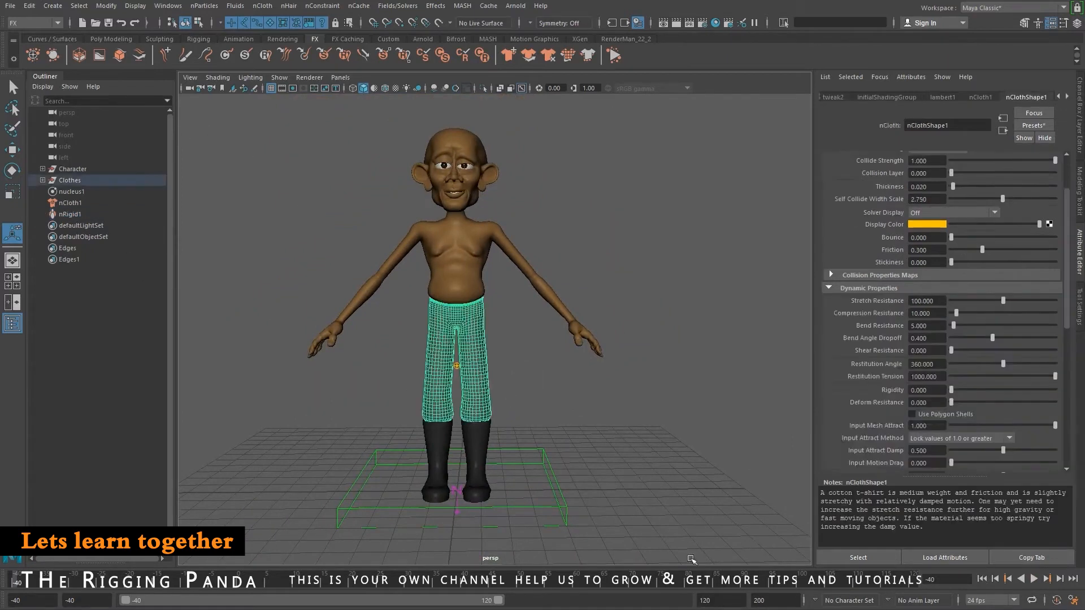
left_click(356, 7)
left_click(357, 6)
left_click(356, 6)
mouse_move(430, 35)
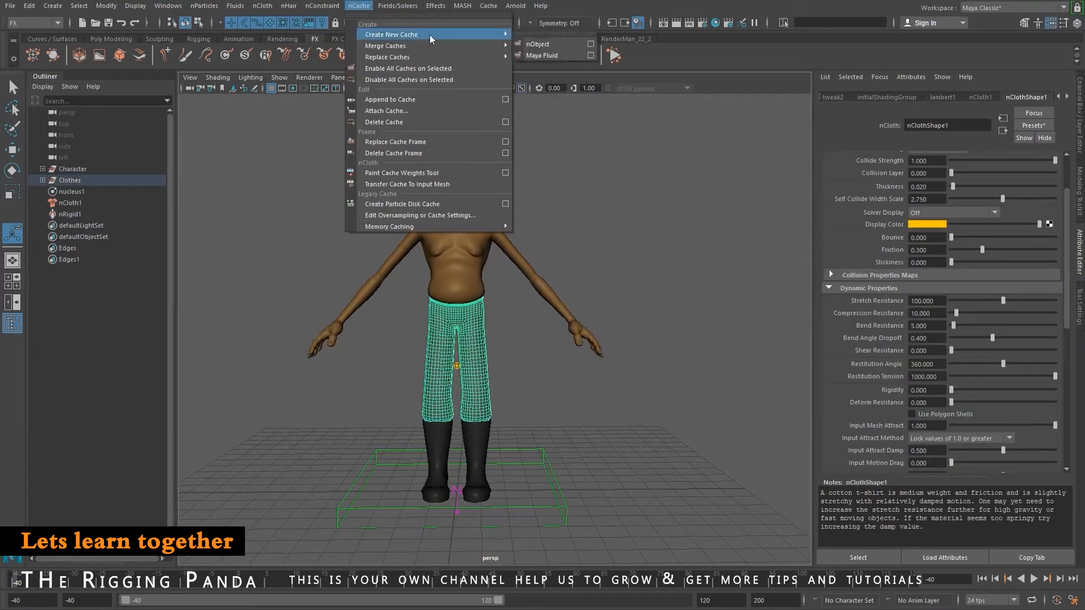
left_click(592, 45)
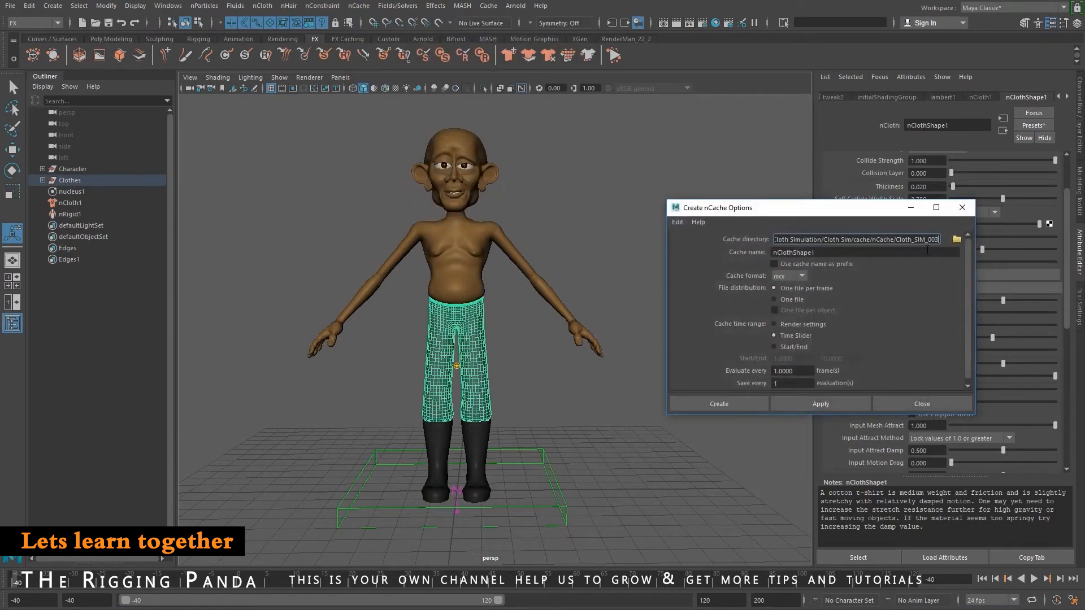
Browse for the cache directory, create a folder named Cache inside scenes, and open it.
left_click(956, 239)
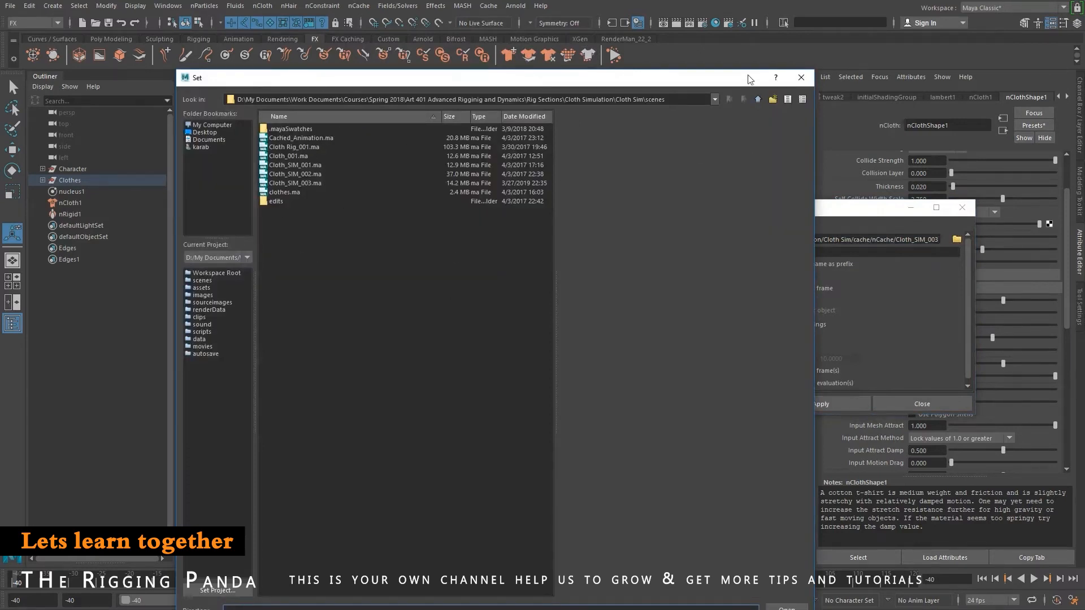
left_click(774, 99)
type("Cache")
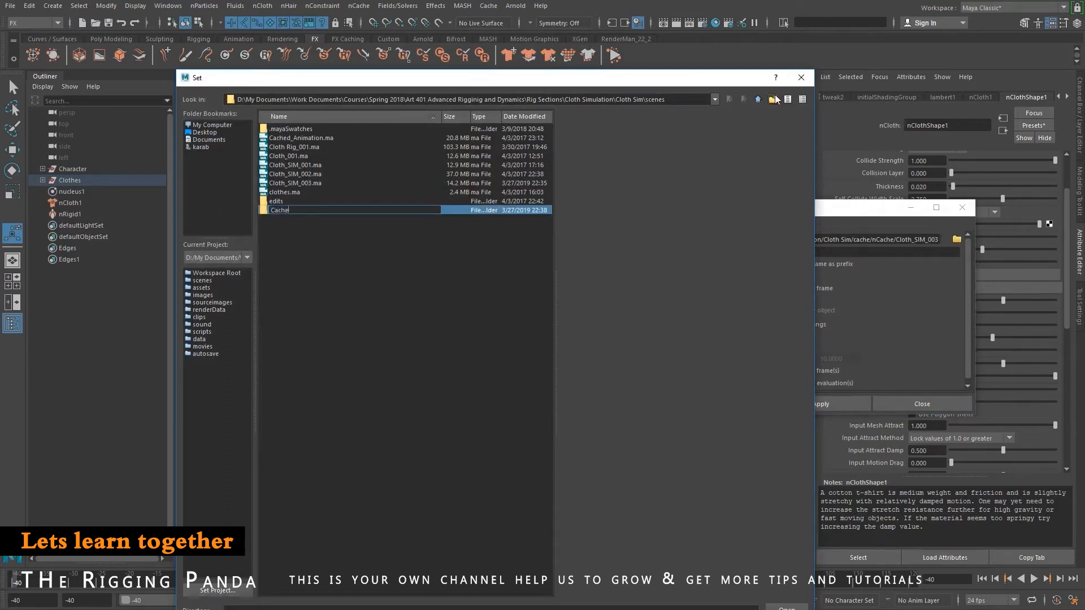
key("Return")
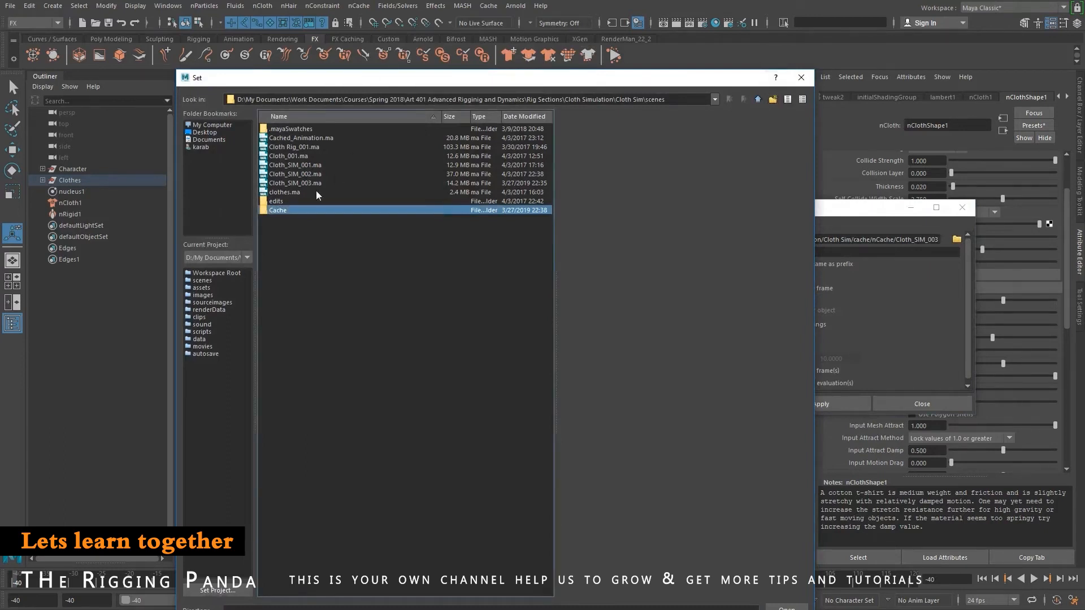
double_click(298, 211)
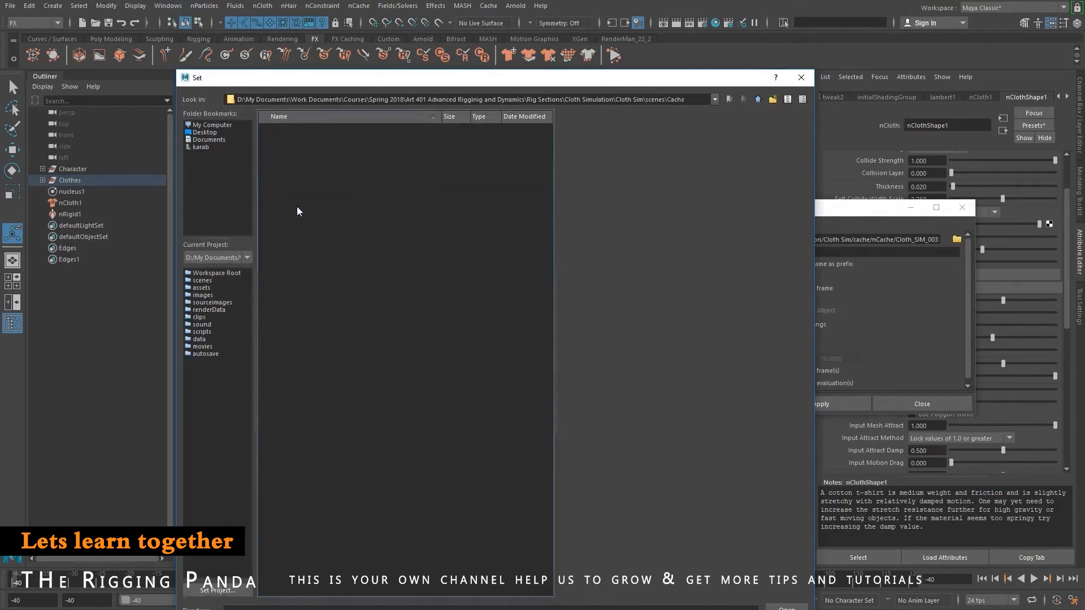
Create a subfolder named sim inside Cache and set it as the cache directory.
left_click(773, 99)
type("sim")
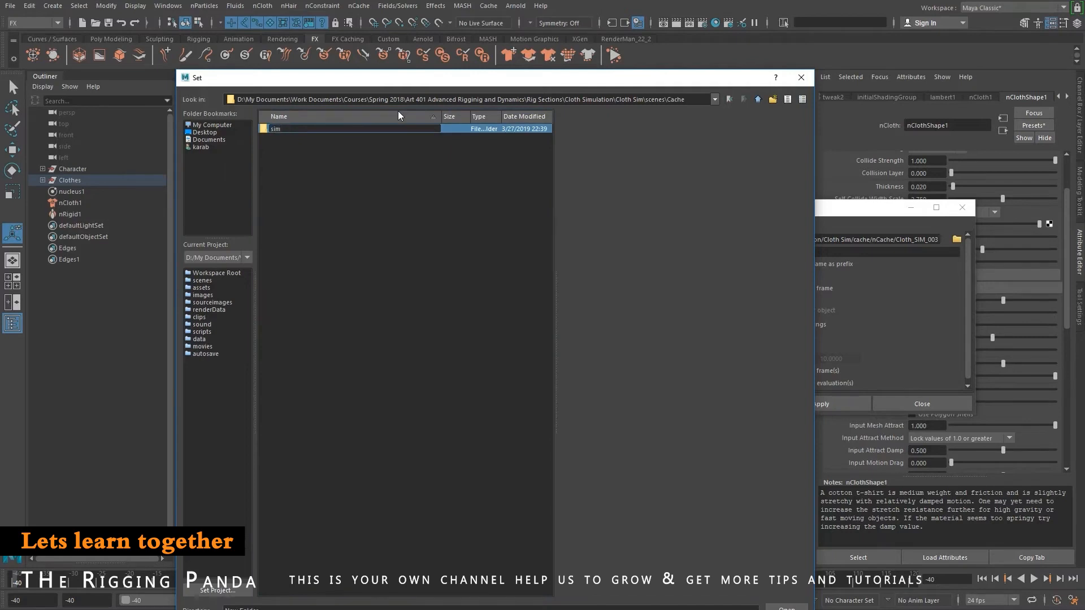
key("Return")
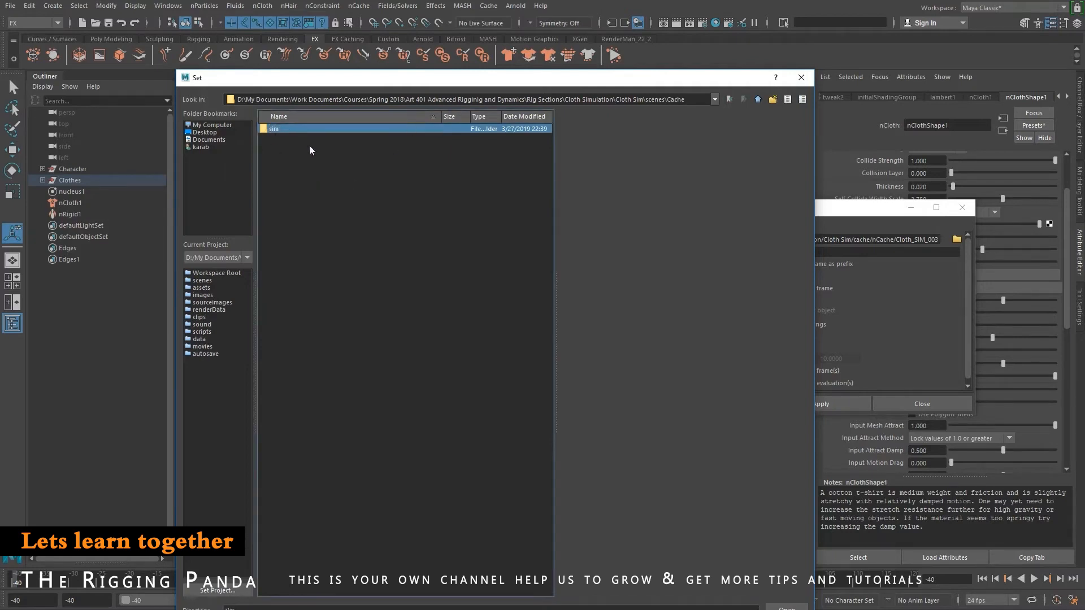
double_click(280, 130)
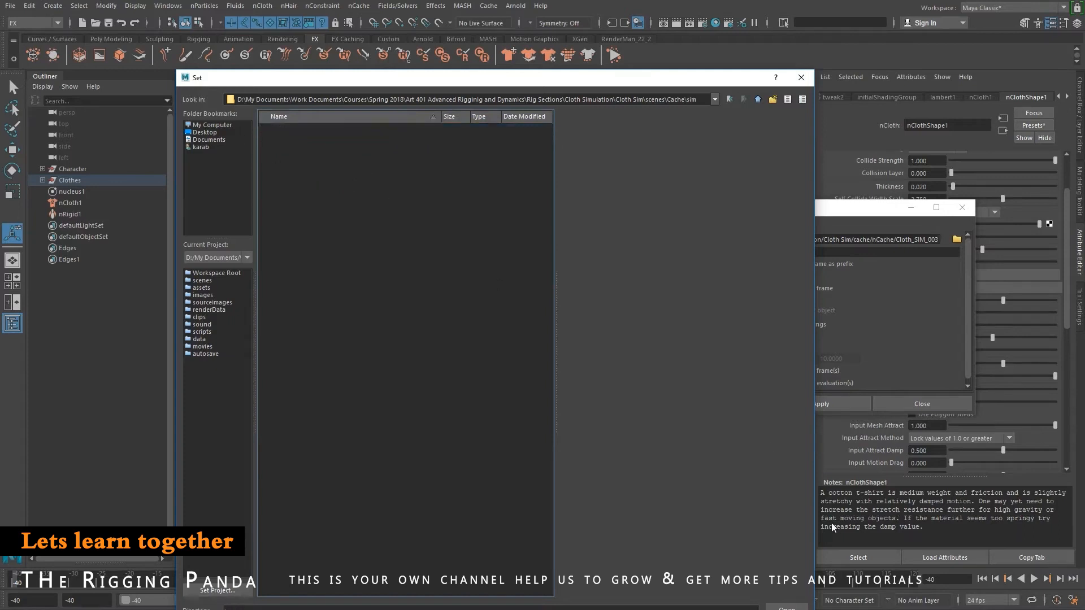
left_click(786, 608)
Name the cache pants.
double_click(830, 253)
type("pants")
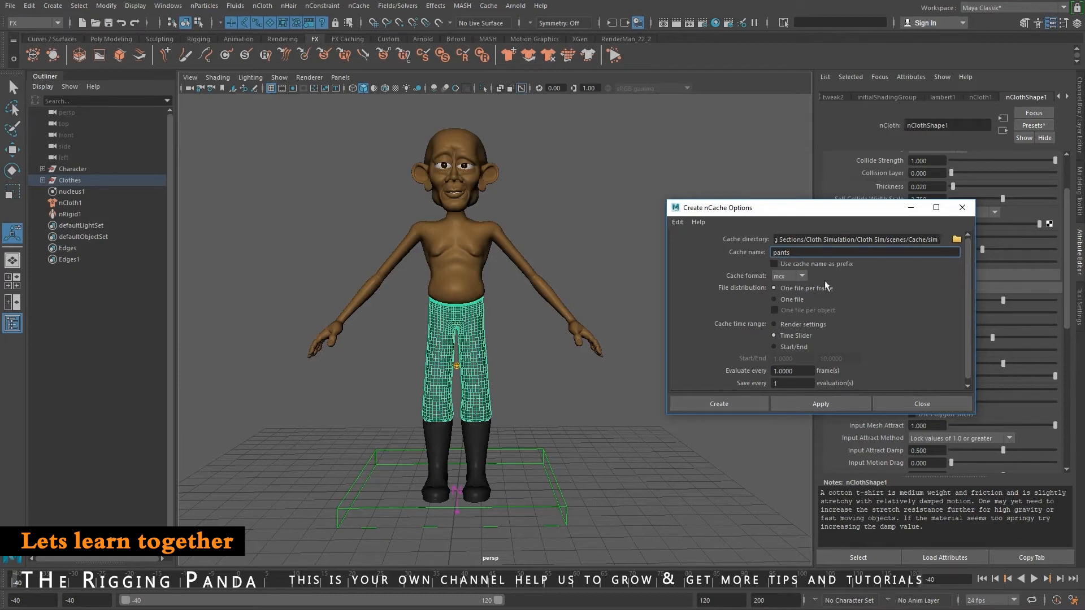
Set the file distribution to One file, keep the cache name pants, and create the nCache.
left_click(787, 301)
left_click_drag(815, 253, 598, 214)
type("pants")
key("Return")
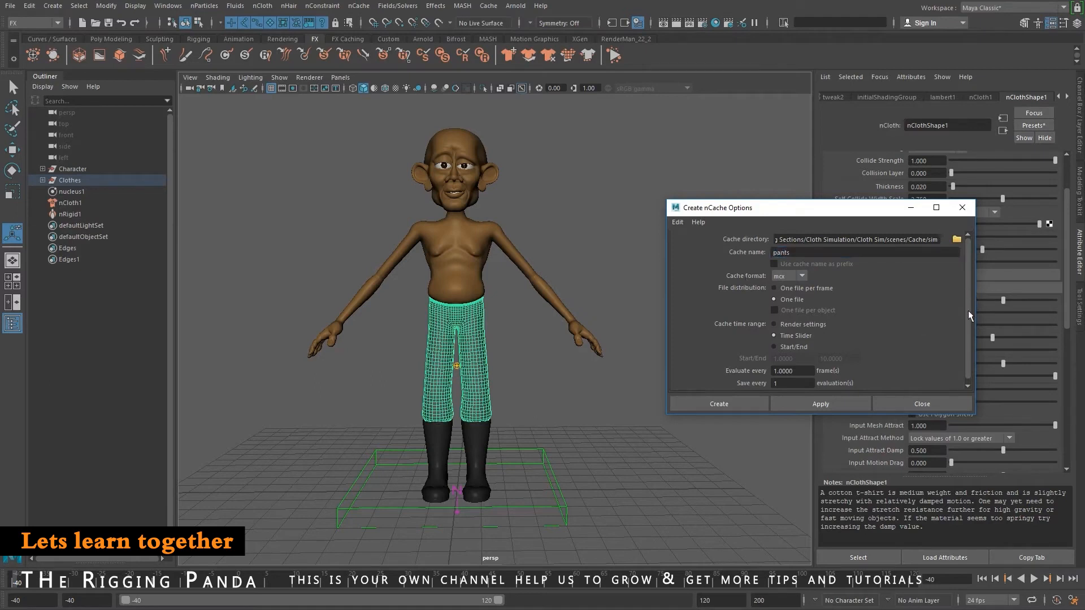
right_click_drag(501, 437, 357, 405, "alt")
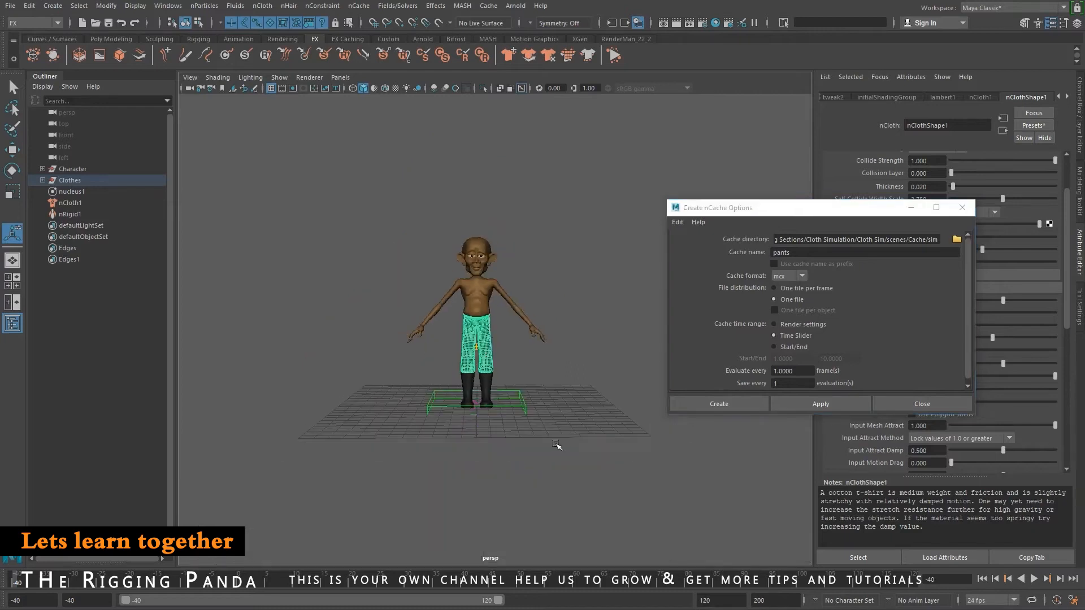
middle_click_drag(556, 445, 545, 390, "alt")
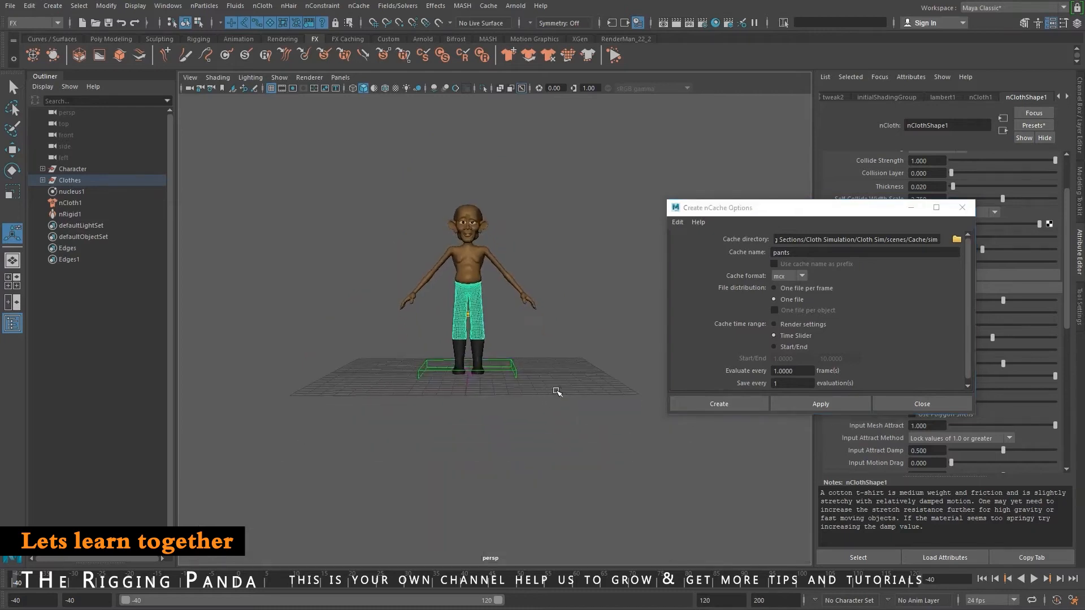
left_click_drag(557, 391, 555, 414, "alt")
middle_click_drag(555, 415, 584, 417, "alt")
left_click_drag(740, 207, 845, 208)
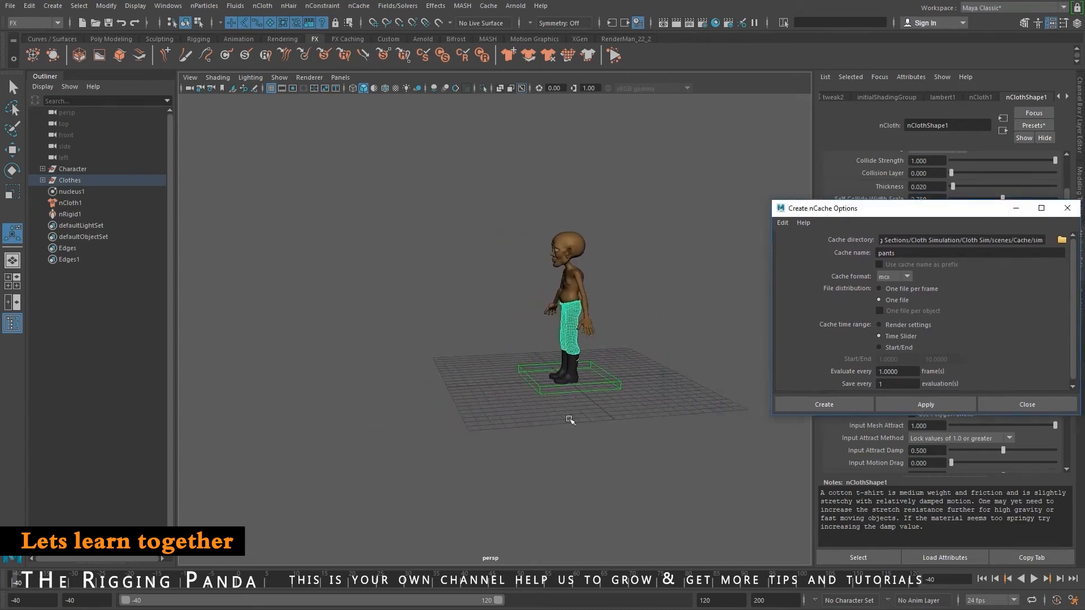
left_click(825, 399)
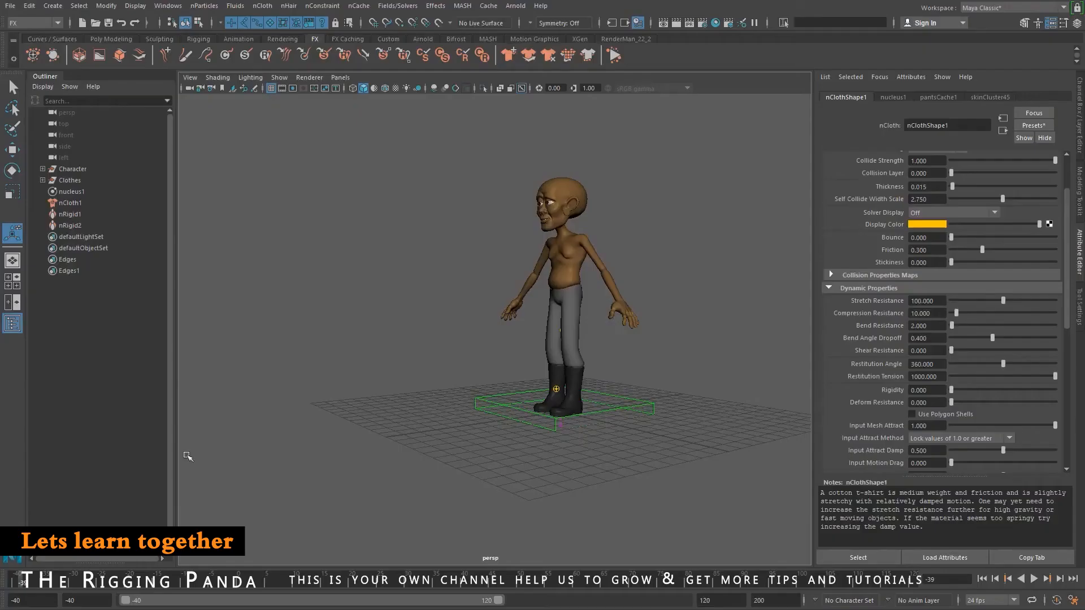
Scrub the cached animation to frame 19 and frame the character's lower body for checking the pants.
scroll(560, 361, "up", 3)
left_click_drag(551, 365, 605, 371, "alt")
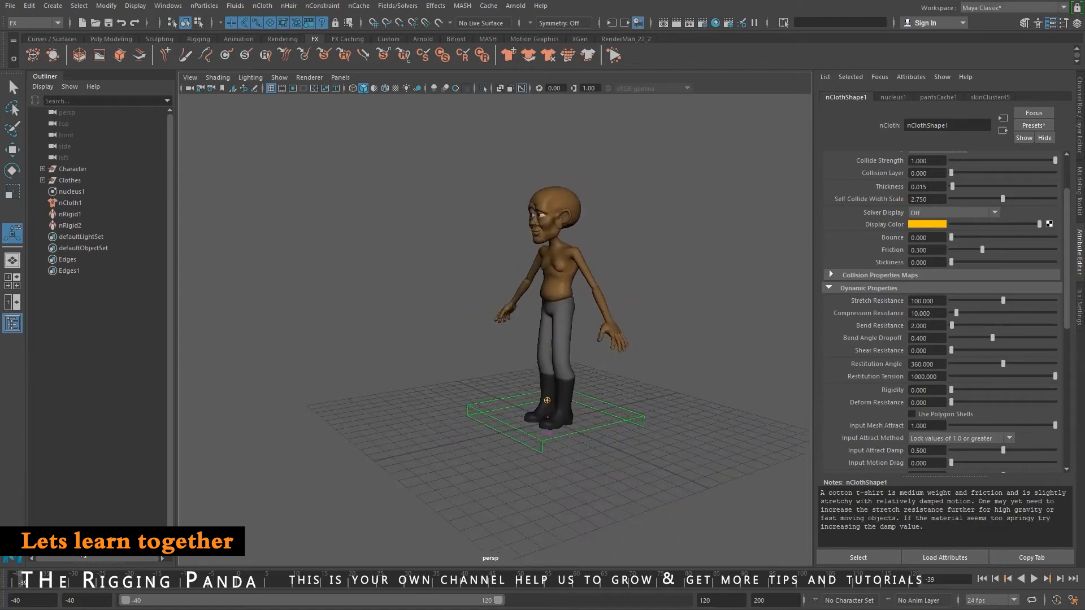
left_click(193, 586)
mouse_move(101, 580)
left_mouse_down()
mouse_move(19, 581)
mouse_move(345, 590)
left_mouse_up()
middle_click_drag(600, 379, 469, 388, "alt")
right_click_drag(469, 389, 582, 424, "alt")
middle_click_drag(582, 424, 502, 408, "alt")
right_click_drag(502, 407, 588, 435, "alt")
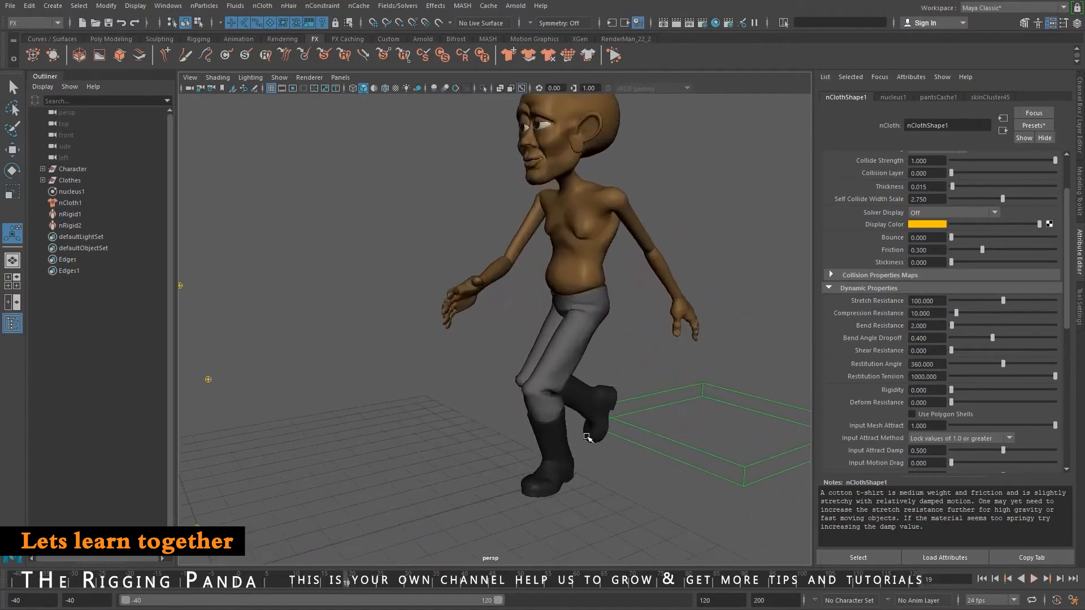
Examine the simulated pants' folds at the bent knee and where the cloth meets the boots.
left_click_drag(588, 435, 538, 419, "alt")
middle_click_drag(538, 419, 320, 310, "alt")
middle_click_drag(595, 403, 526, 389, "alt")
left_click_drag(526, 388, 346, 404, "alt")
middle_click_drag(673, 403, 555, 405, "alt")
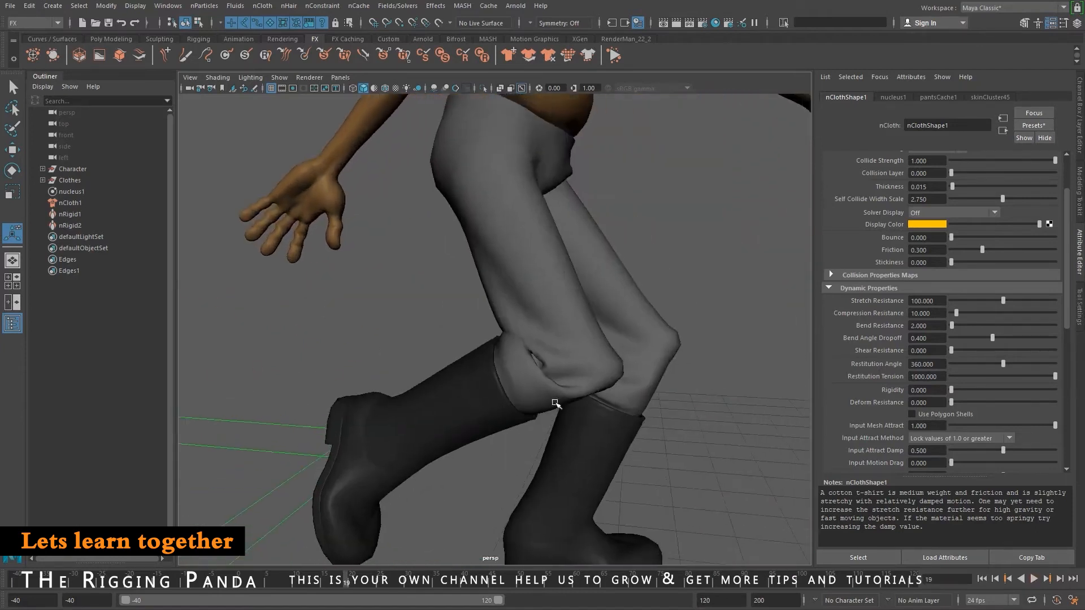
left_click_drag(555, 404, 528, 361, "alt")
right_click_drag(528, 361, 595, 393, "alt")
left_click(633, 340)
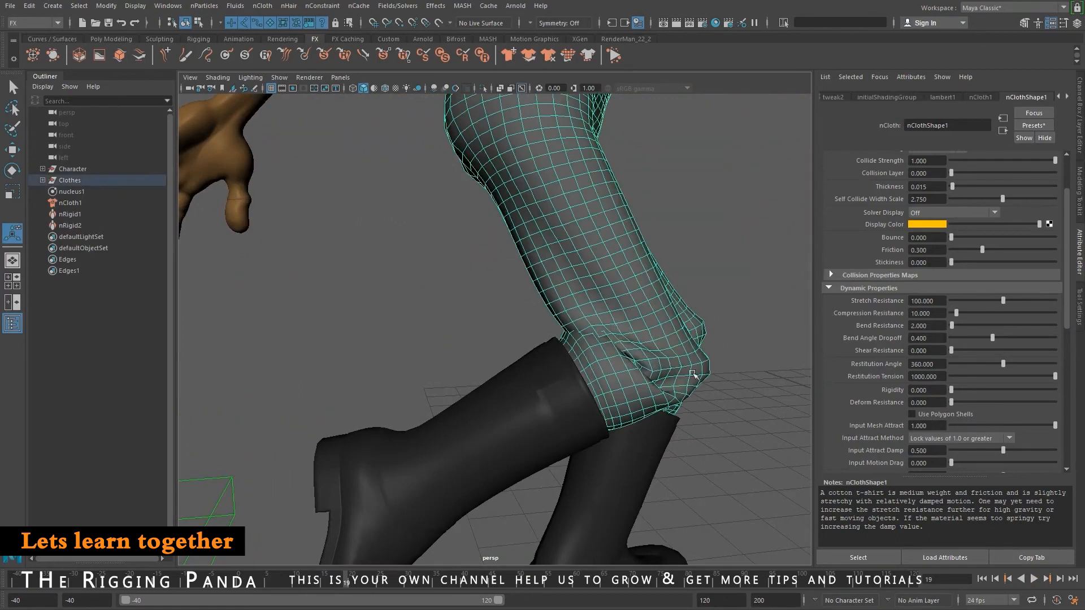
right_click_drag(683, 378, 649, 378, "alt")
left_click_drag(650, 378, 506, 337, "alt")
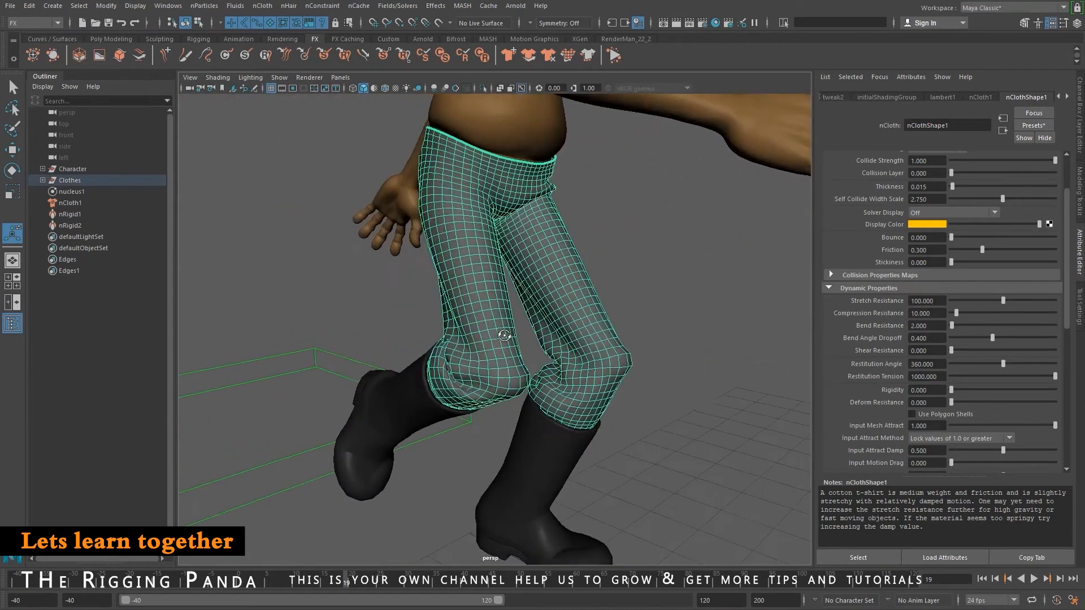
Inspect the simulated pants from the opposite side of the character with the pants mesh selected.
left_click(671, 417)
left_click_drag(671, 416, 443, 283, "alt")
left_click(495, 190)
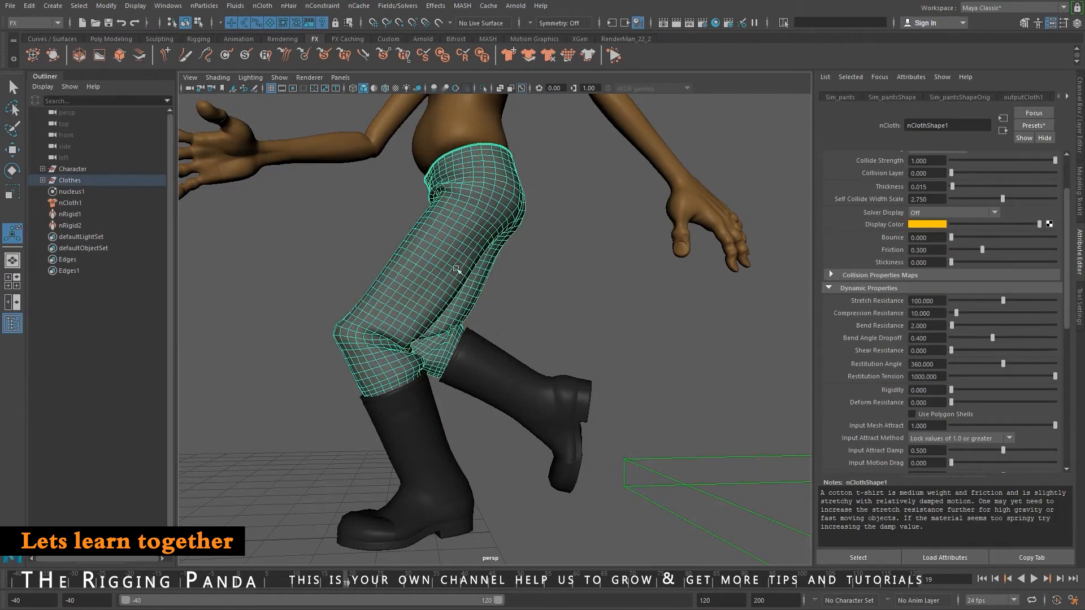
left_click_drag(387, 318, 453, 250, "alt")
left_click_drag(653, 433, 435, 384, "alt")
right_click_drag(673, 403, 571, 393, "alt")
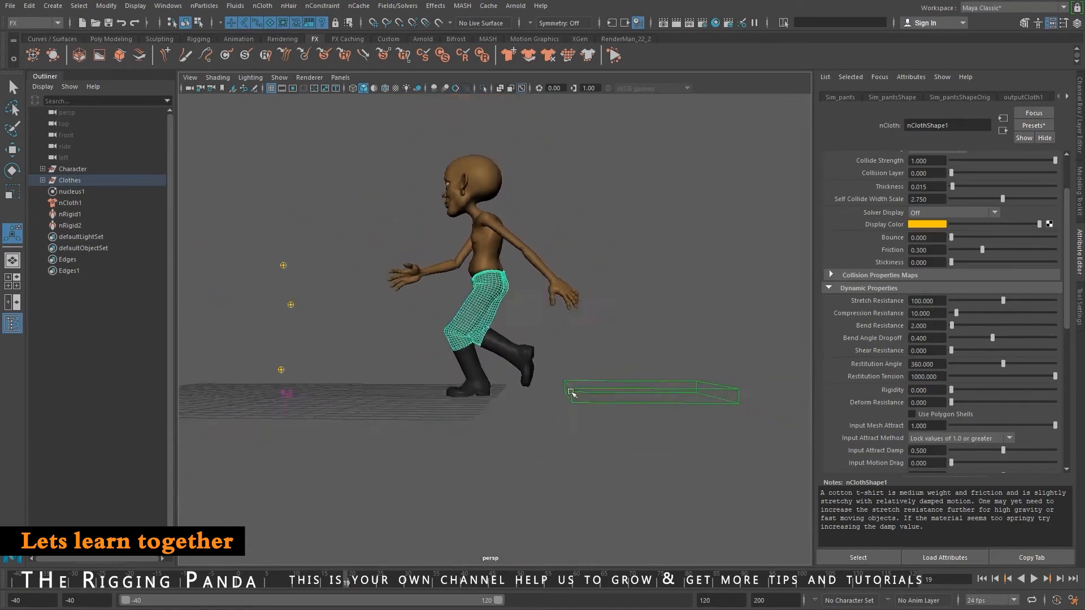
Scrub the timeline to frame 103 to review the cached pants through the rest of the animation.
middle_click_drag(571, 392, 684, 416, "alt")
left_click_drag(361, 585, 752, 556)
scroll(558, 349, "down", 1)
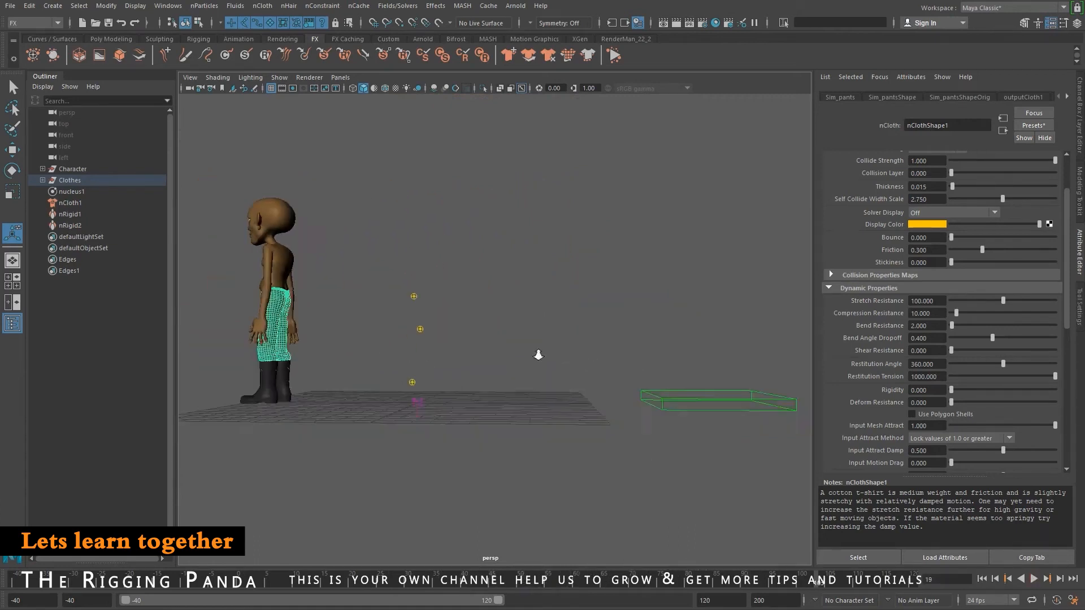
key("Escape")
left_click_drag(535, 351, 566, 366, "alt")
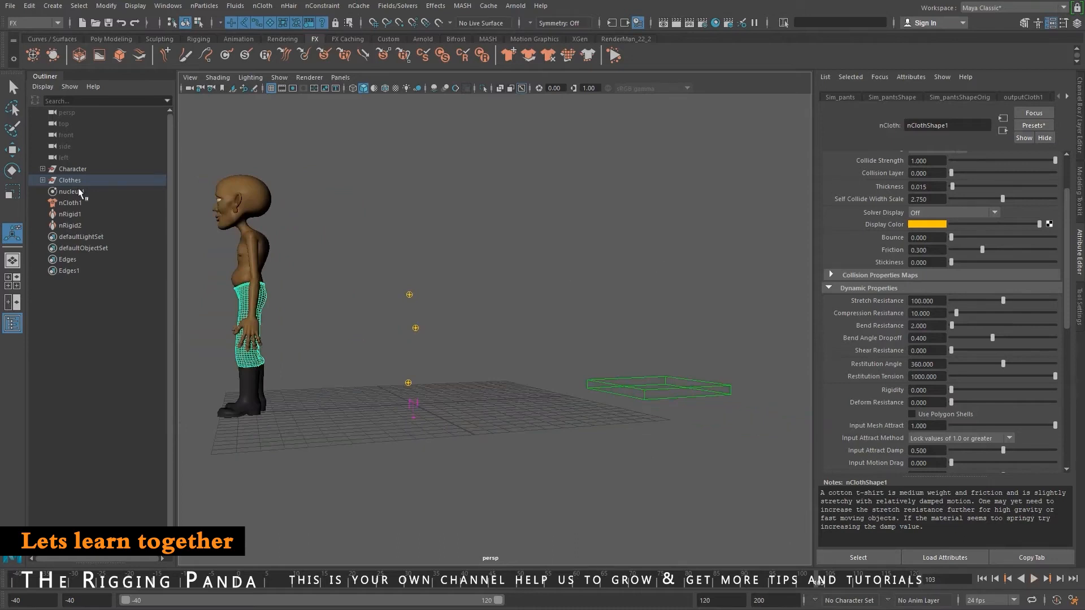
Disable the nucleus1 solver and scrub back to frame 25 to play the pants from the cache.
left_click(70, 192)
scroll(934, 265, "up", 5)
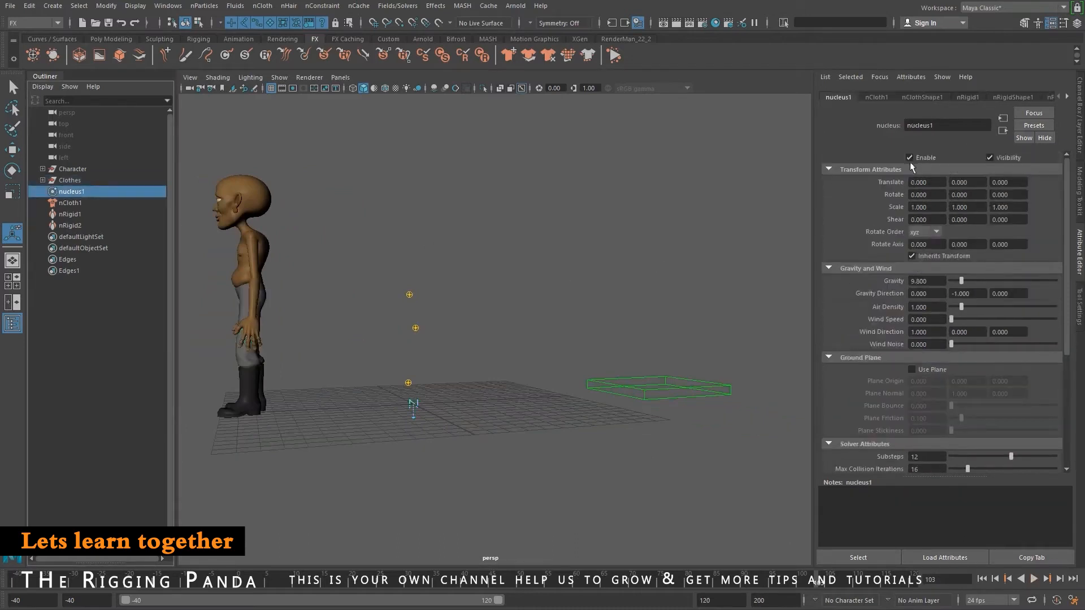
mouse_move(827, 587)
left_mouse_down()
mouse_move(526, 579)
mouse_move(348, 548)
mouse_move(380, 556)
left_mouse_up()
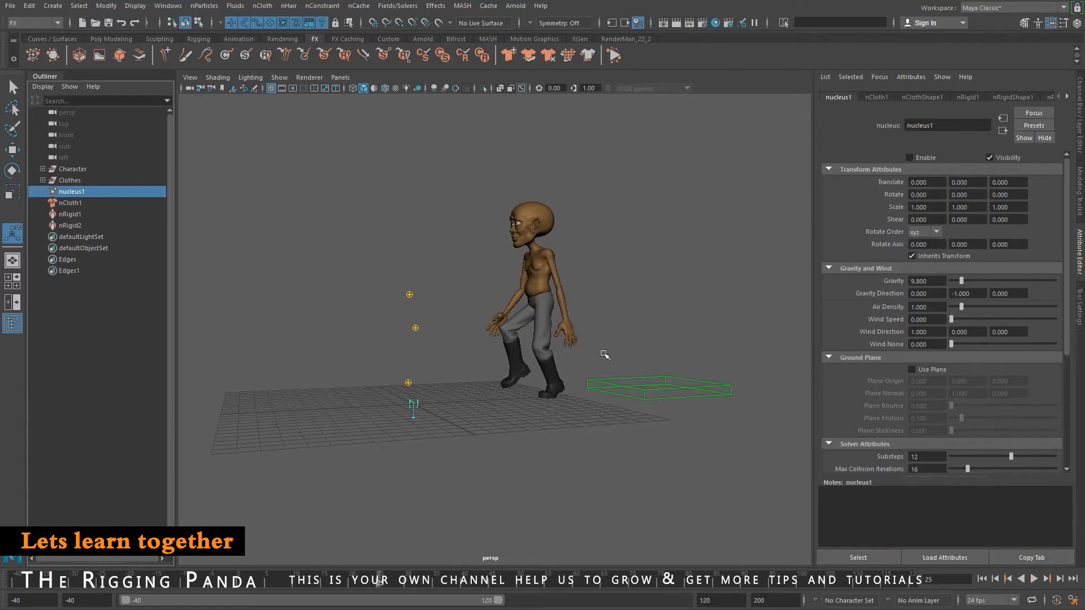
Examine the cached pants' wrinkles around the raised knee and above the boots at frame 25.
right_click_drag(507, 339, 638, 418, "alt")
middle_click_drag(638, 418, 577, 377, "alt")
left_click_drag(555, 381, 589, 384, "alt")
right_click_drag(479, 397, 579, 407, "alt")
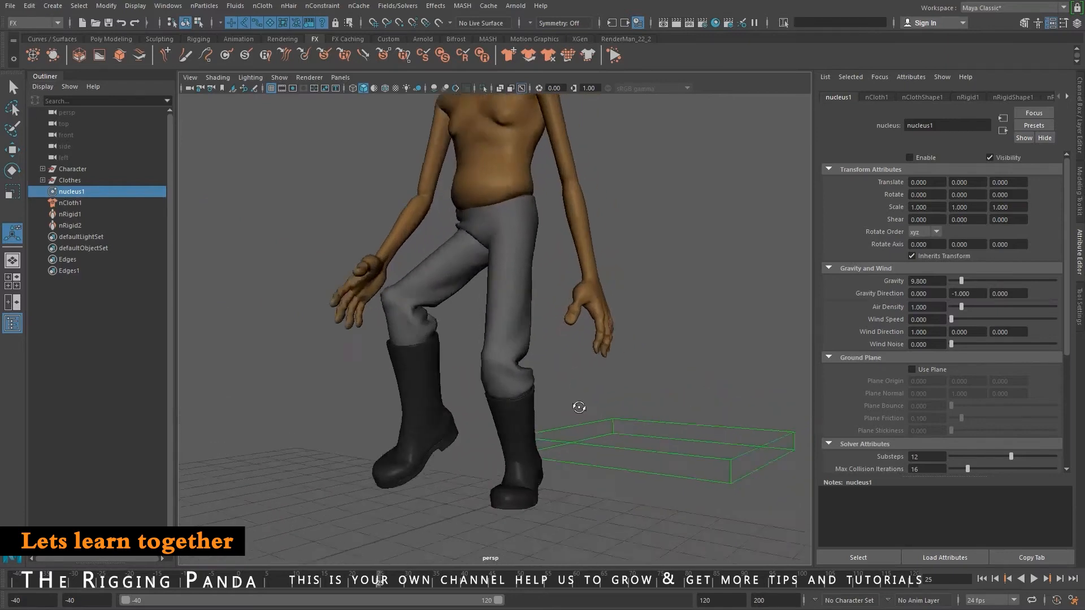
left_click_drag(578, 407, 612, 406, "alt")
middle_click_drag(416, 401, 466, 379, "alt")
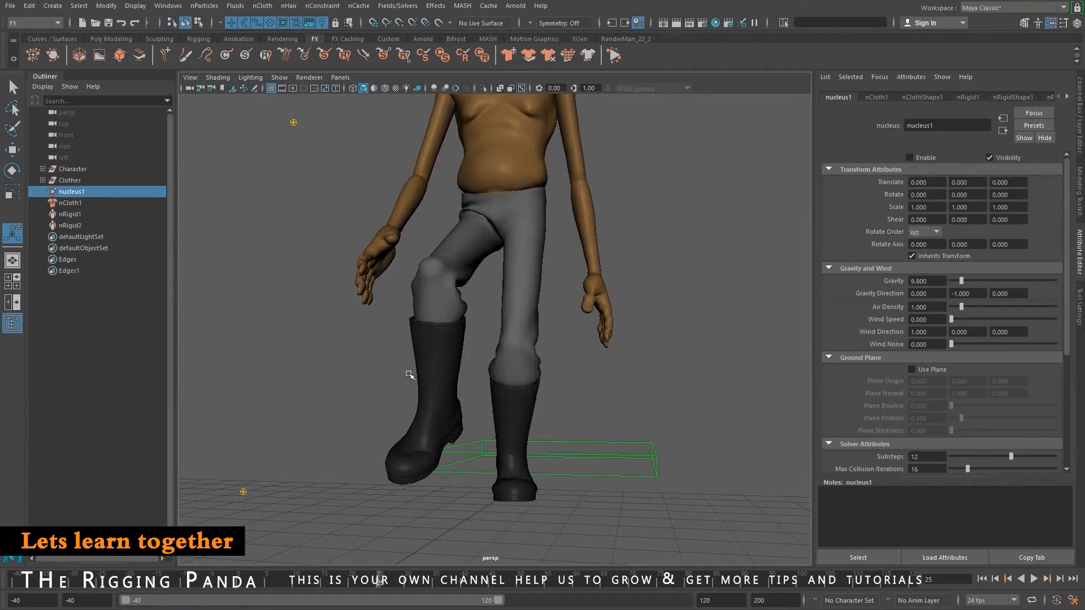
Select the boots and review their passive collider settings and how the pants meet them.
left_click(450, 364)
left_click(262, 5)
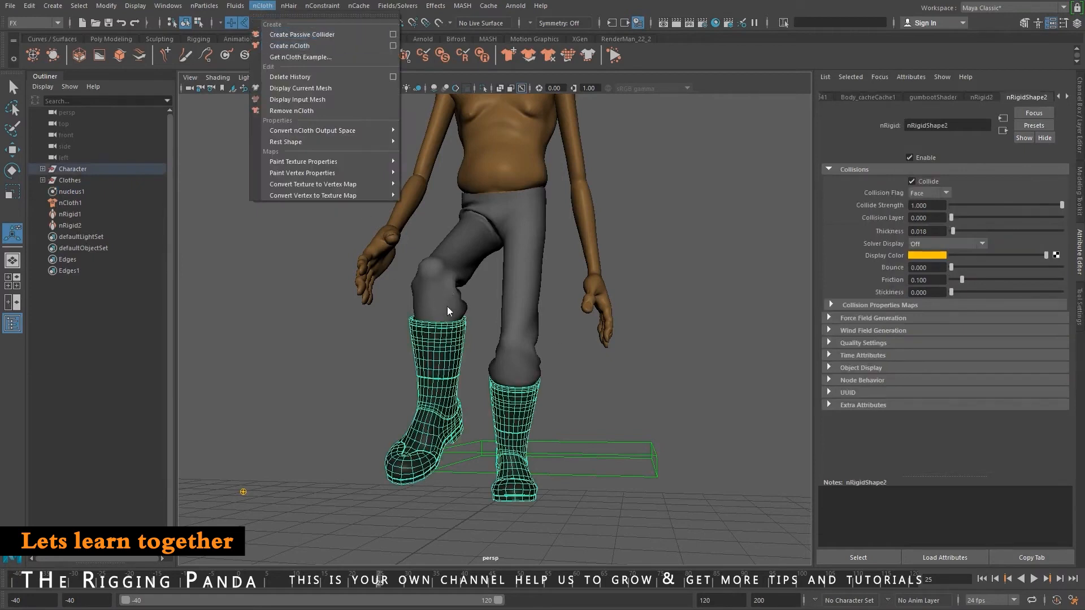
left_click_drag(409, 328, 455, 333, "alt")
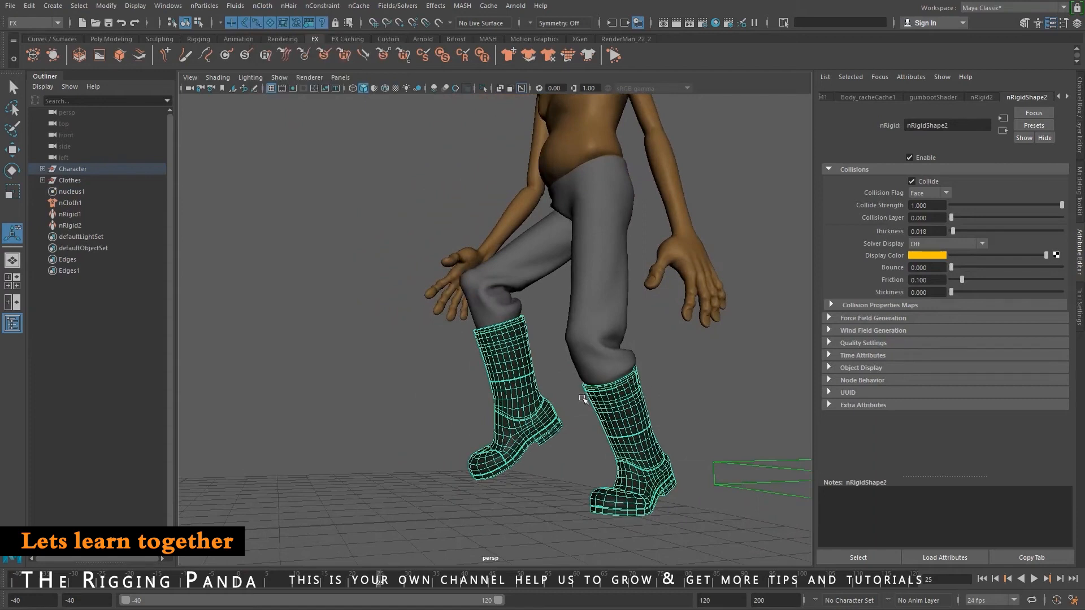
left_click_drag(584, 393, 567, 292, "alt")
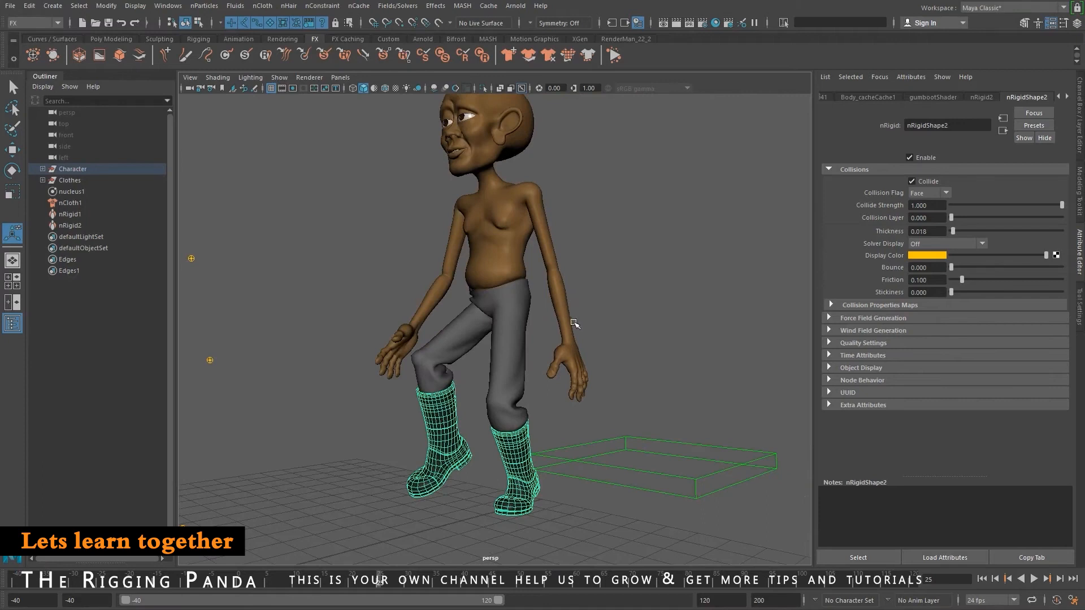
middle_click_drag(585, 418, 644, 390, "alt")
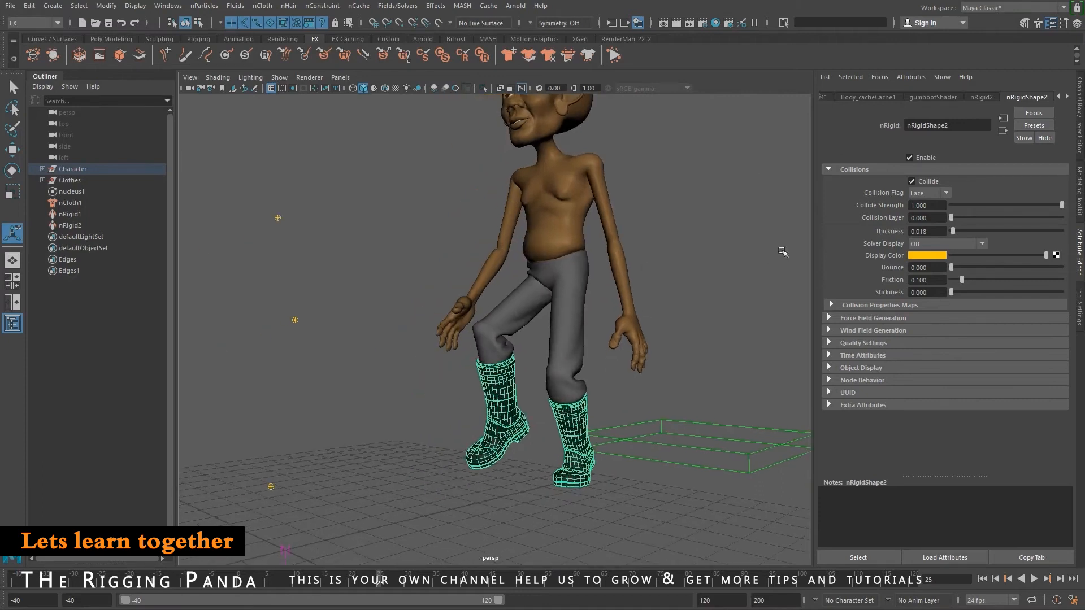
Select the pants and review the Bend Resistance and Thickness of nClothShape1 against the cloth's shape.
left_click(557, 334)
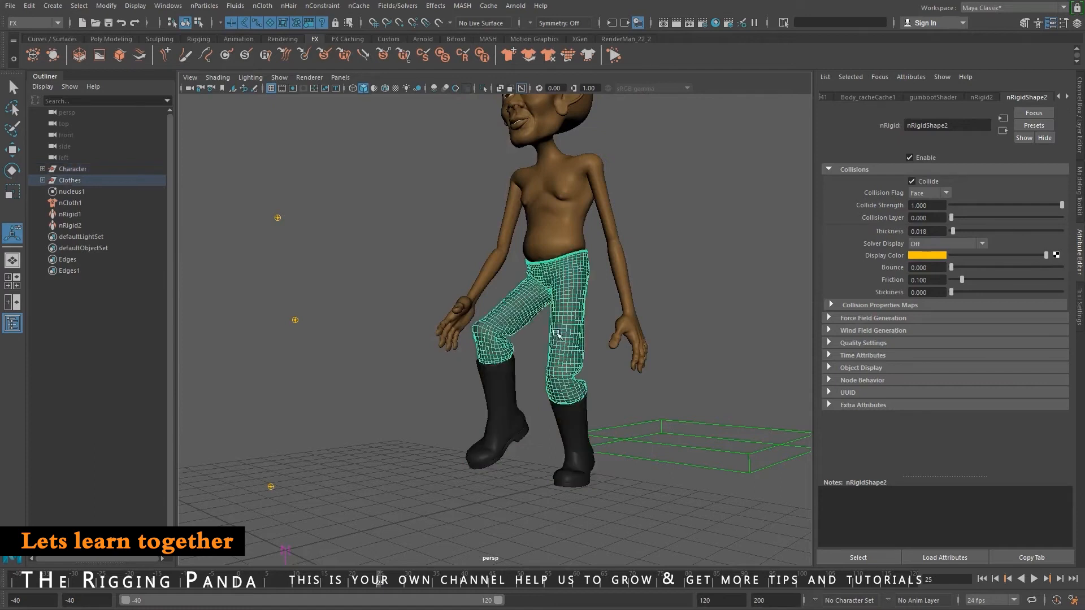
left_click(935, 326)
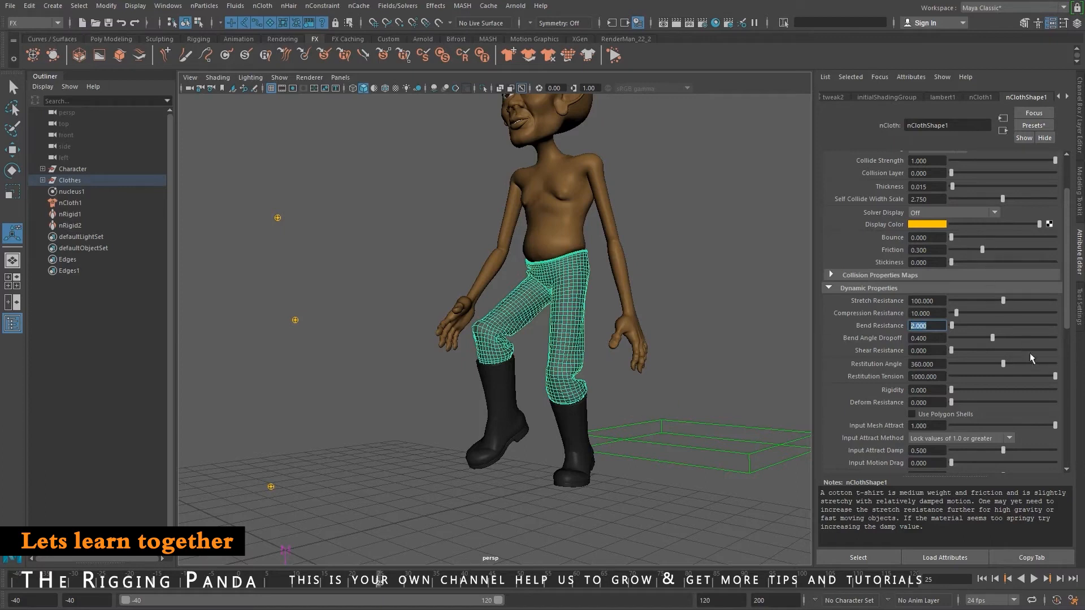
left_click_drag(929, 186, 892, 187)
middle_click_drag(559, 241, 568, 266, "alt")
left_click_drag(646, 332, 512, 303, "alt")
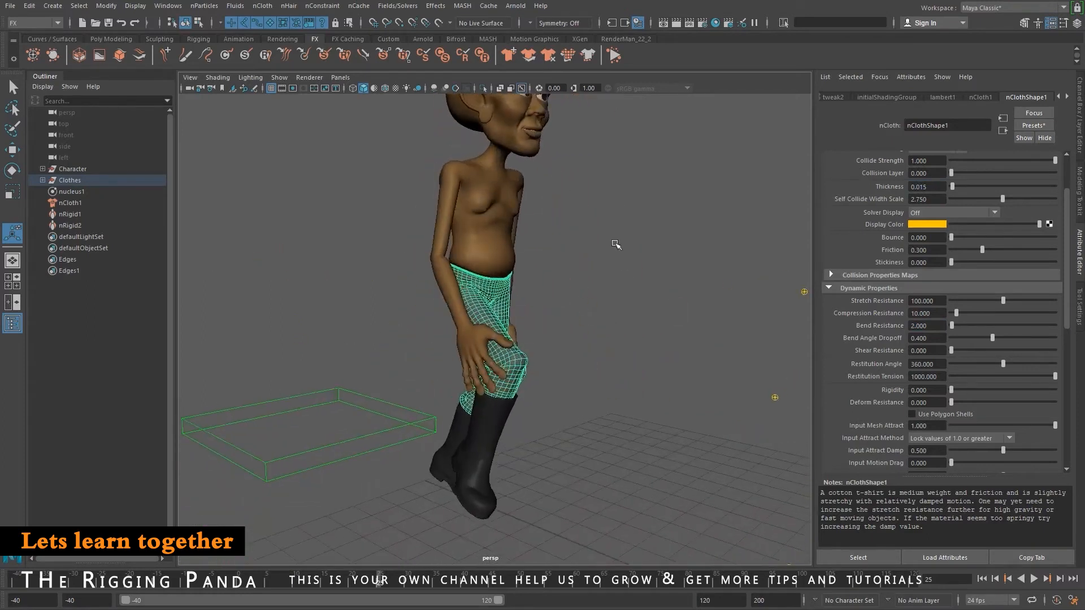
left_click_drag(527, 264, 629, 318, "alt")
middle_click_drag(628, 317, 629, 317, "alt")
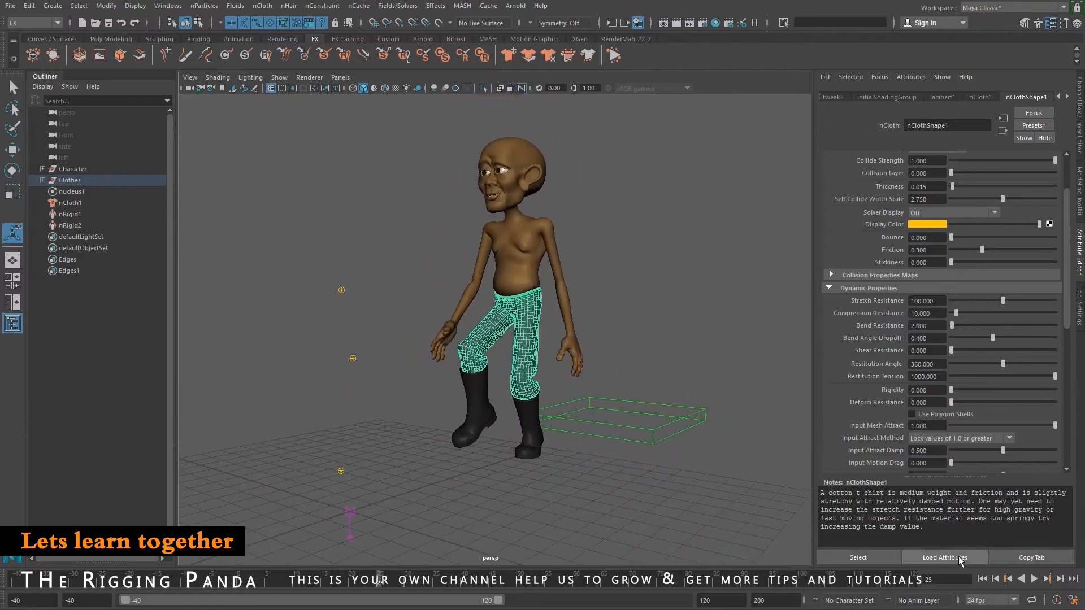
Return to the start frame -40, clear the selection, and inspect the pants in the rest pose.
middle_click_drag(553, 324, 598, 355, "alt")
left_click(983, 579)
left_click_drag(455, 384, 490, 385, "alt")
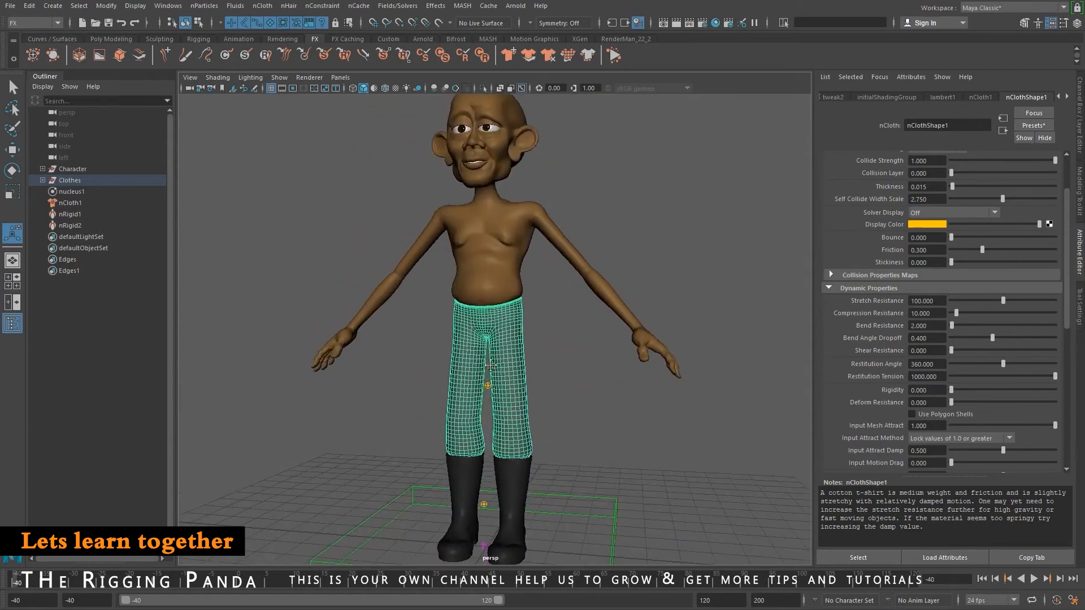
right_click_drag(491, 365, 566, 396, "alt")
left_click(649, 339)
left_click_drag(649, 339, 573, 334, "alt")
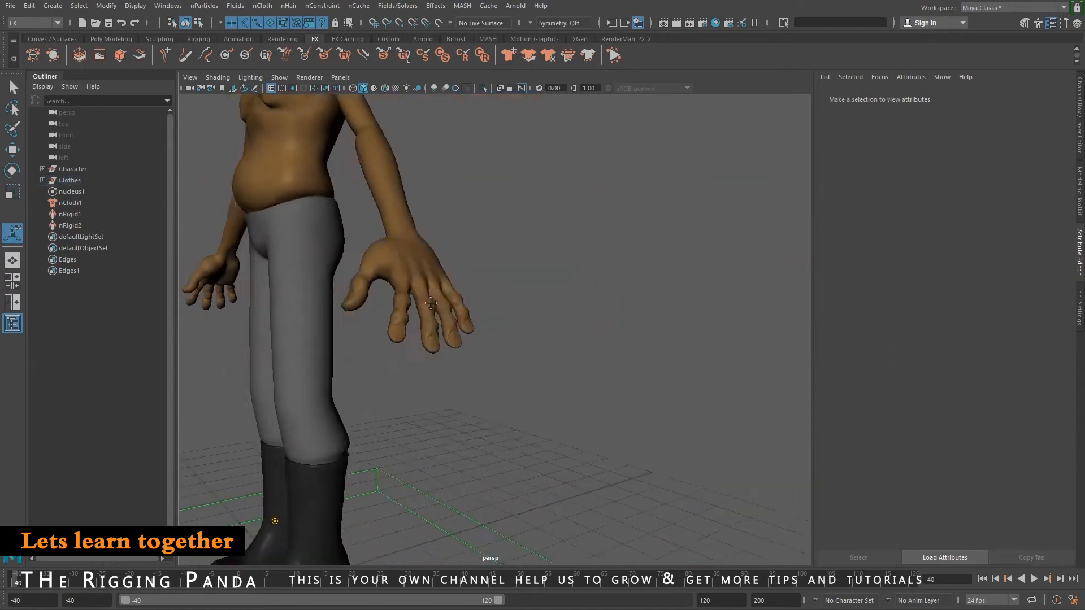
middle_click_drag(390, 314, 461, 286, "alt")
left_click_drag(435, 399, 474, 403, "alt")
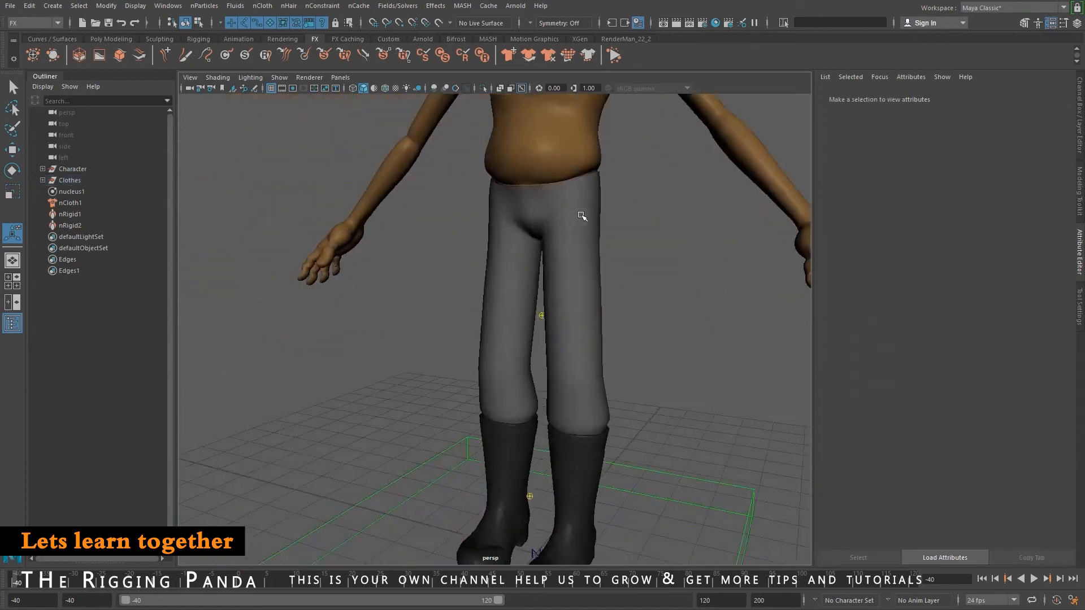
Select Hi_poly_pants in the Clothes group and isolate it in the viewport.
left_click(43, 181)
left_click(89, 204)
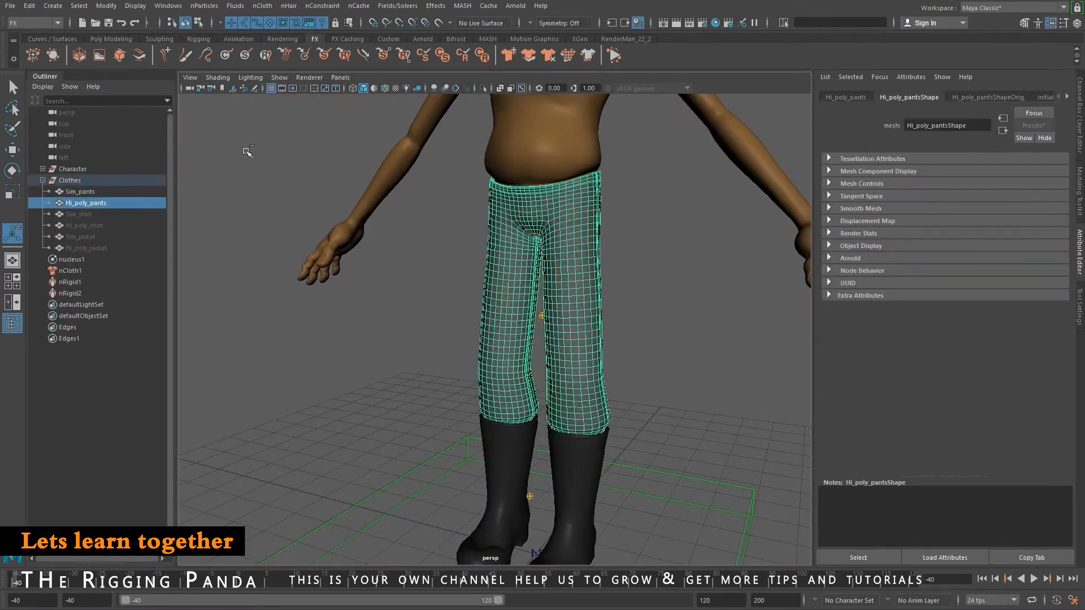
key("ctrl+1")
left_click_drag(605, 322, 527, 218, "alt")
left_click(514, 286)
left_click_drag(514, 465, 557, 462, "alt")
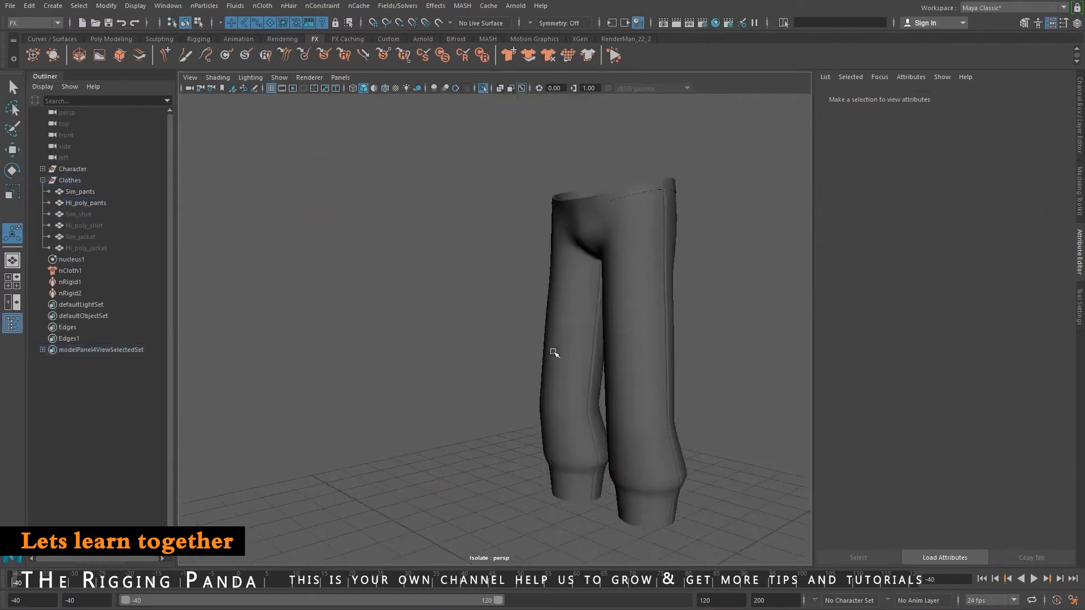
Inspect the high-poly pants' leg openings, inner surface and seams.
middle_click_drag(632, 263, 538, 356, "alt")
right_click_drag(539, 357, 636, 392, "alt")
left_click_drag(637, 392, 576, 331, "alt")
left_click(519, 377)
left_click(616, 264)
left_click_drag(548, 264, 647, 286, "alt")
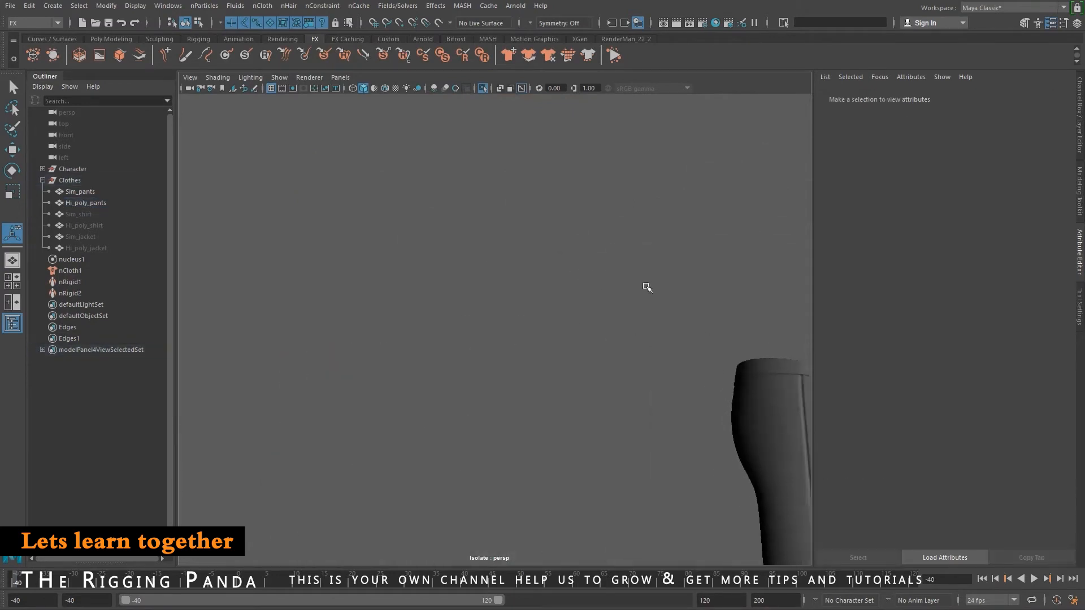
middle_click_drag(701, 363, 467, 256, "alt")
left_click_drag(468, 256, 601, 267, "alt")
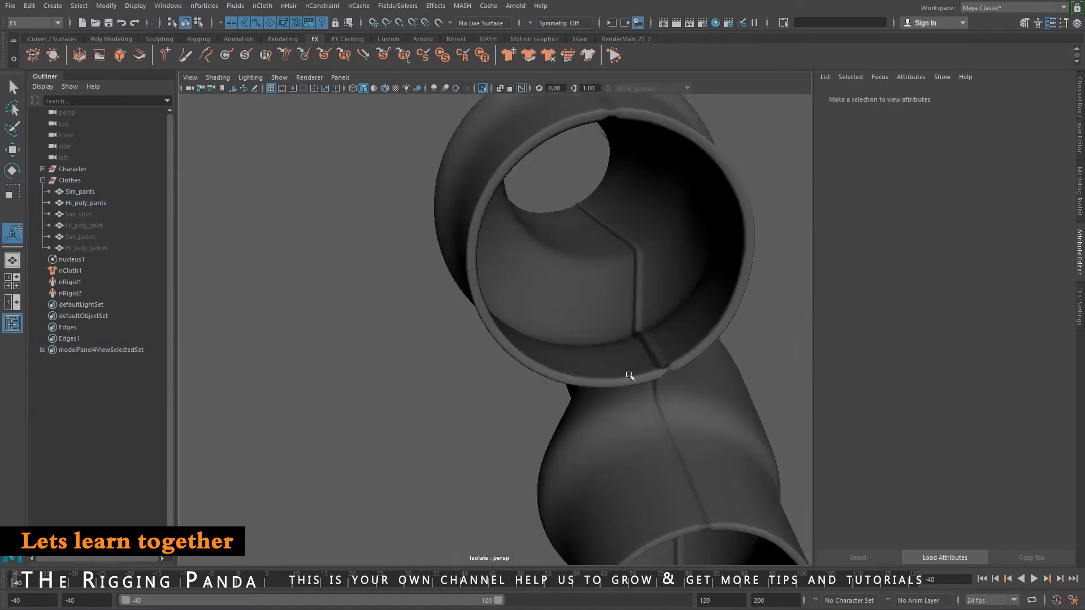
Select Hi_poly_pants and examine the waistband thickness and side seam edge loops in its wireframe.
left_click(477, 256)
left_click_drag(482, 203, 505, 257, "alt")
right_click_drag(504, 258, 480, 342, "alt")
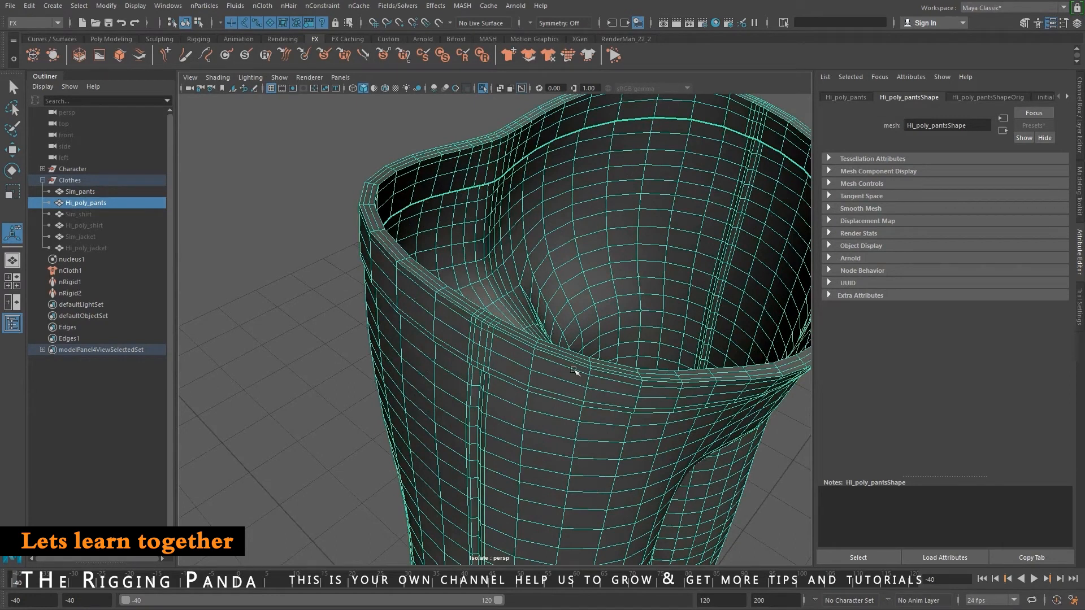
left_click_drag(509, 377, 599, 419, "alt")
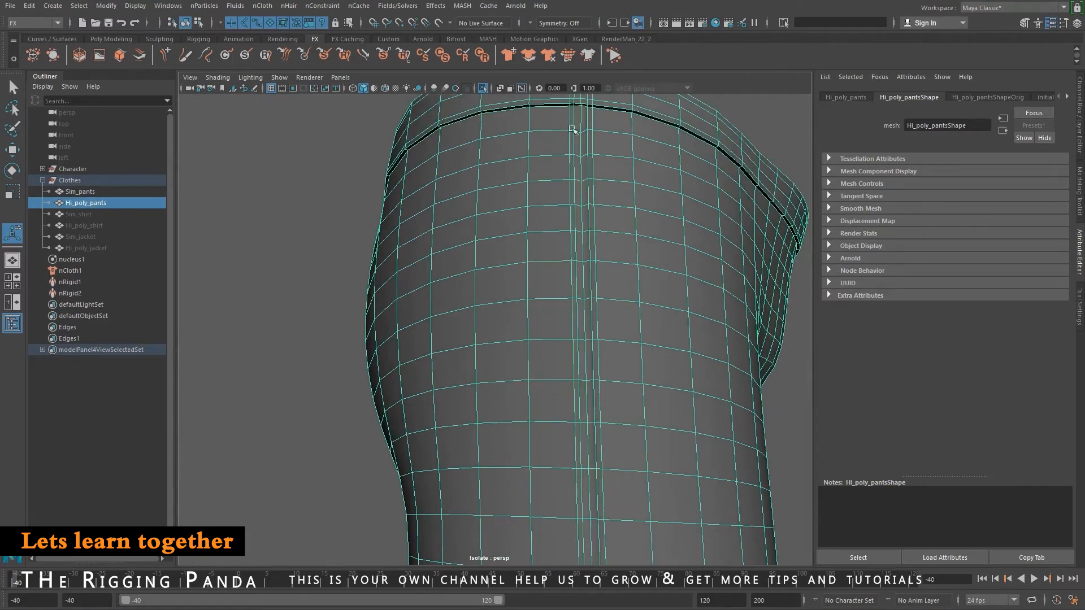
Inspect the overall shape and wireframe density of the isolated high-poly pants from the front and sides.
right_click_drag(760, 492, 650, 470, "alt")
left_click_drag(689, 460, 586, 475, "alt")
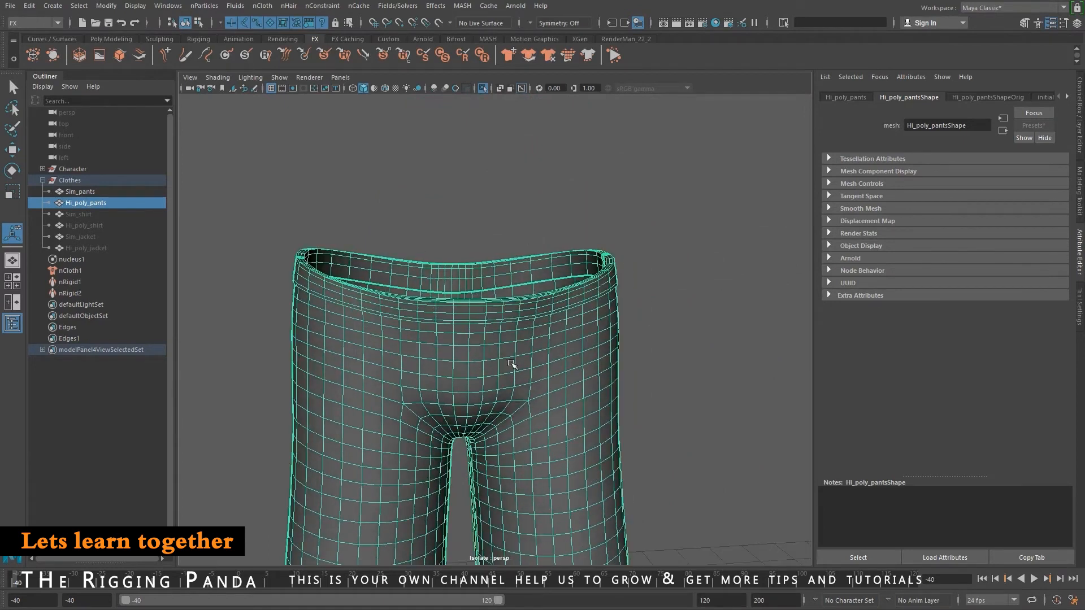
left_click_drag(511, 364, 608, 329, "alt")
right_click_drag(609, 329, 545, 314, "alt")
left_click_drag(544, 315, 517, 284, "alt")
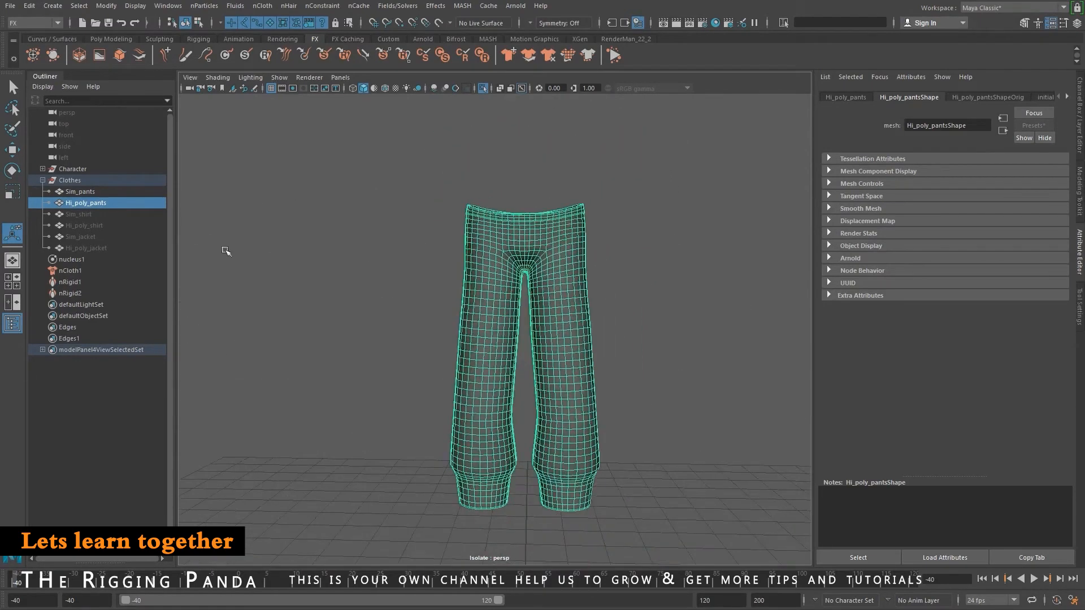
left_click_drag(687, 397, 546, 321, "alt")
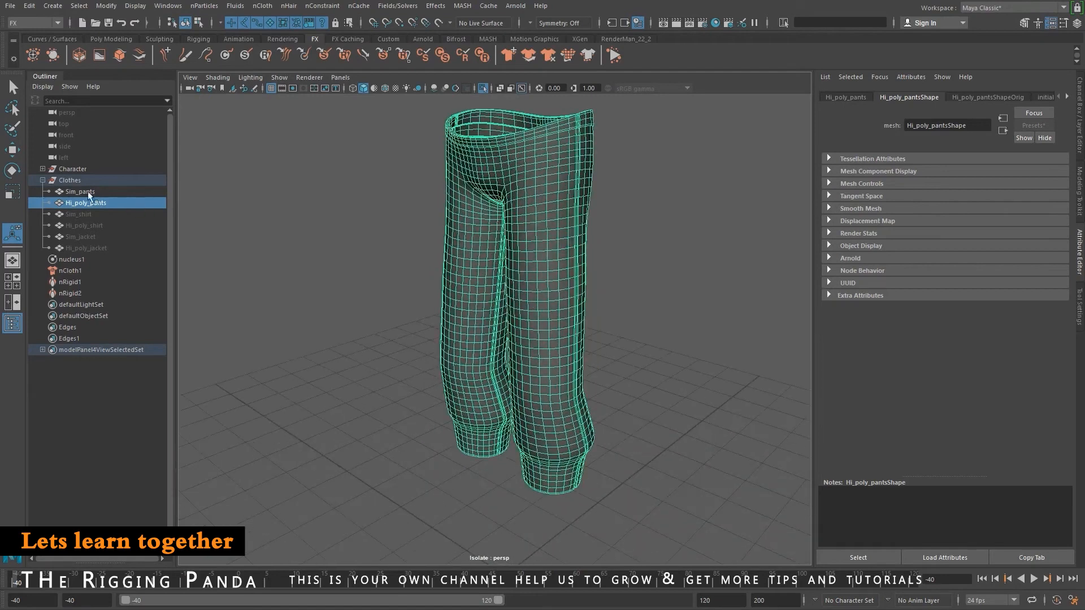
left_click_drag(641, 202, 578, 260, "alt")
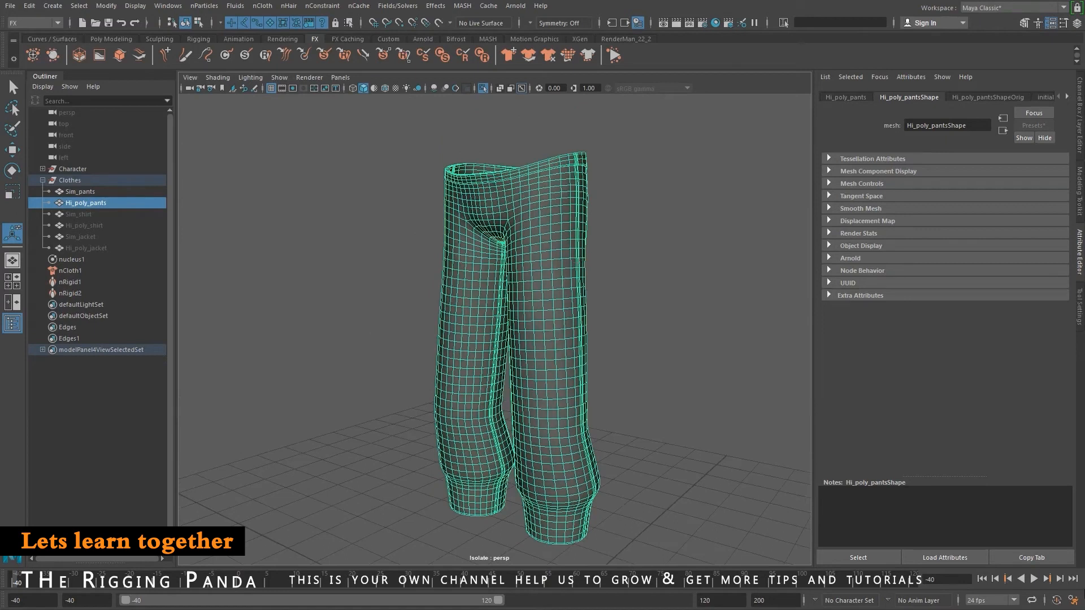
Turn off the pants' viewport isolation and switch to the Modeling menu set.
key("ctrl+1")
right_click_drag(648, 302, 443, 274, "alt")
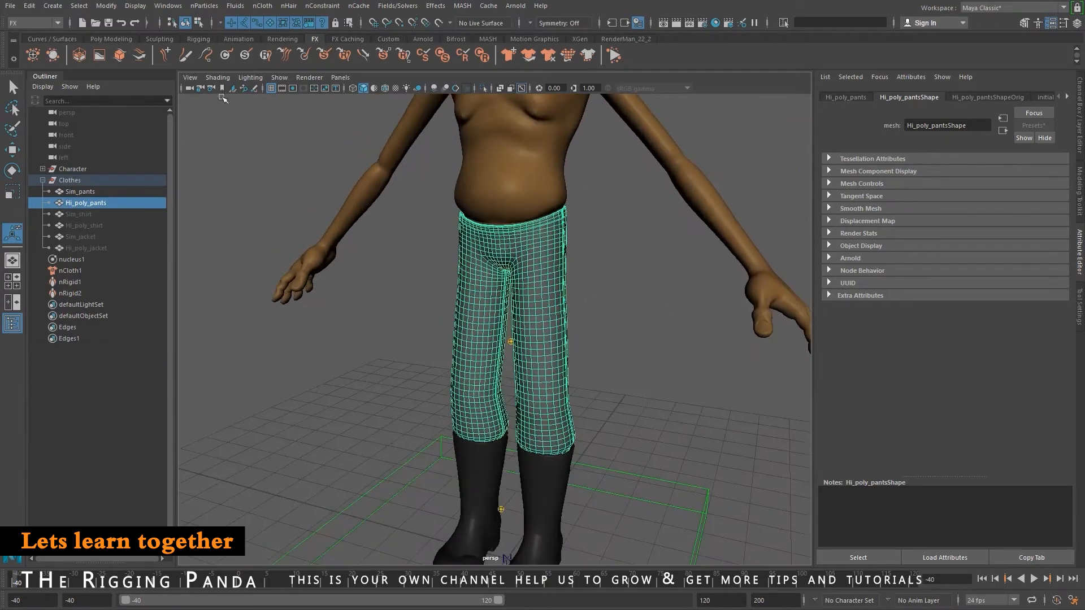
left_click(30, 26)
left_click(28, 35)
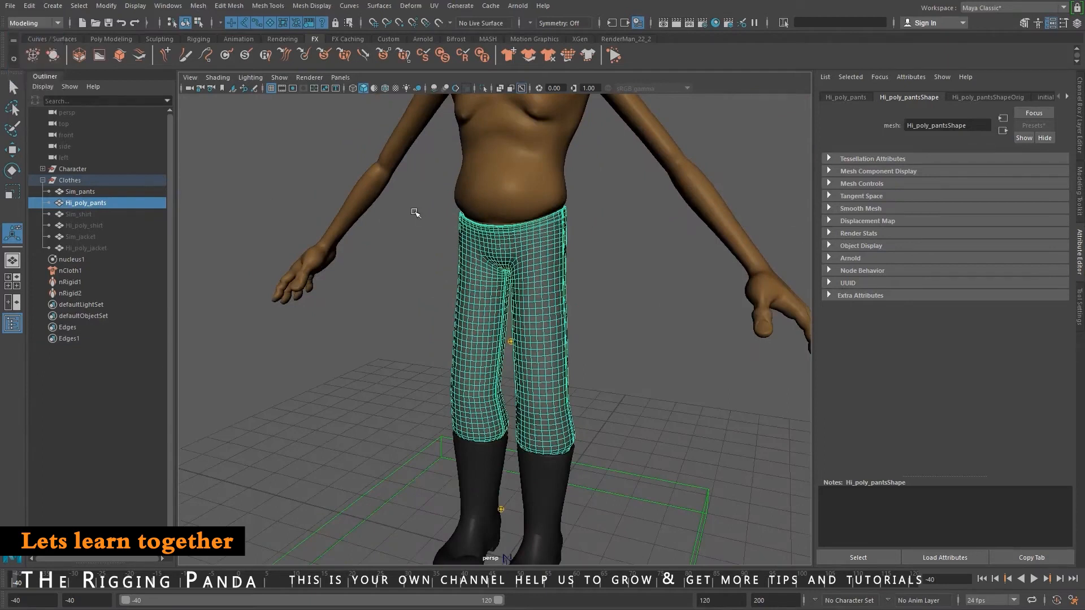
left_click(411, 7)
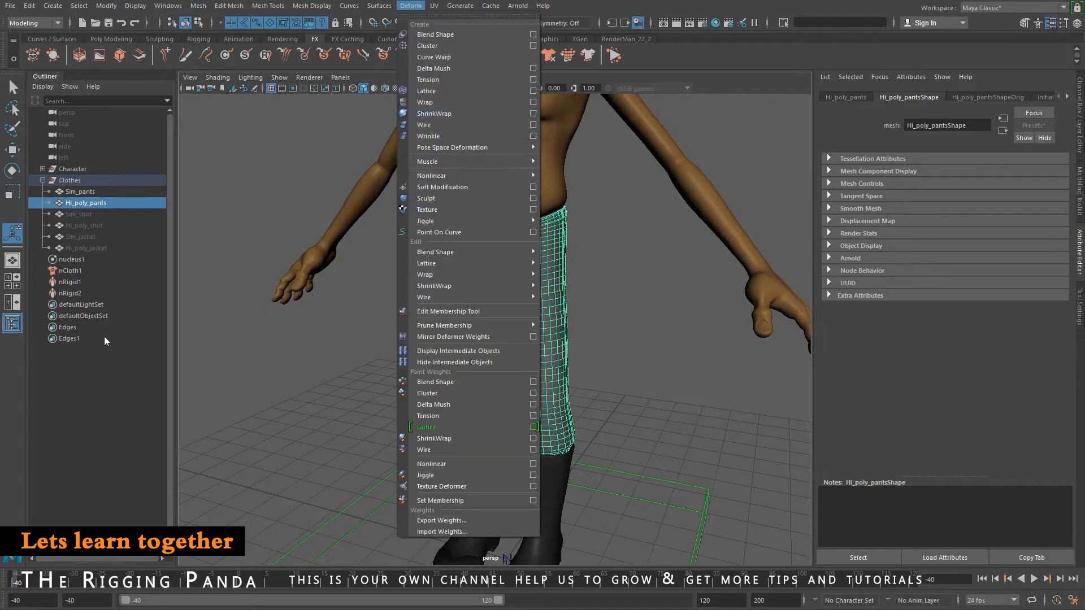
left_click(74, 471)
Select Hi_poly_pants, add Sim_pants to the selection, and save the scene, accepting the student version notice.
left_click(93, 202)
key("f")
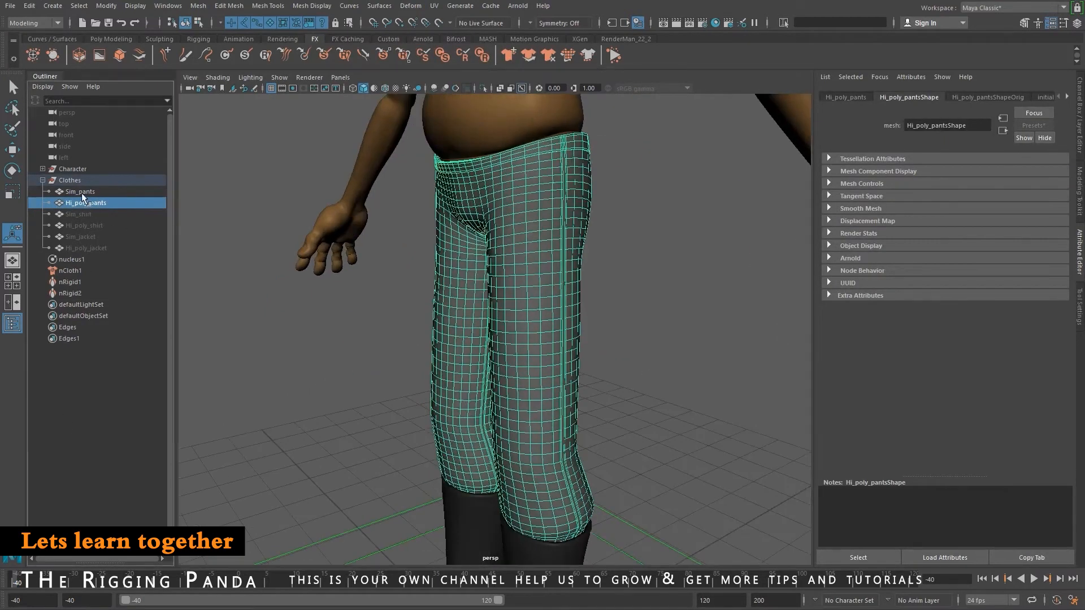
left_click(80, 192, "ctrl")
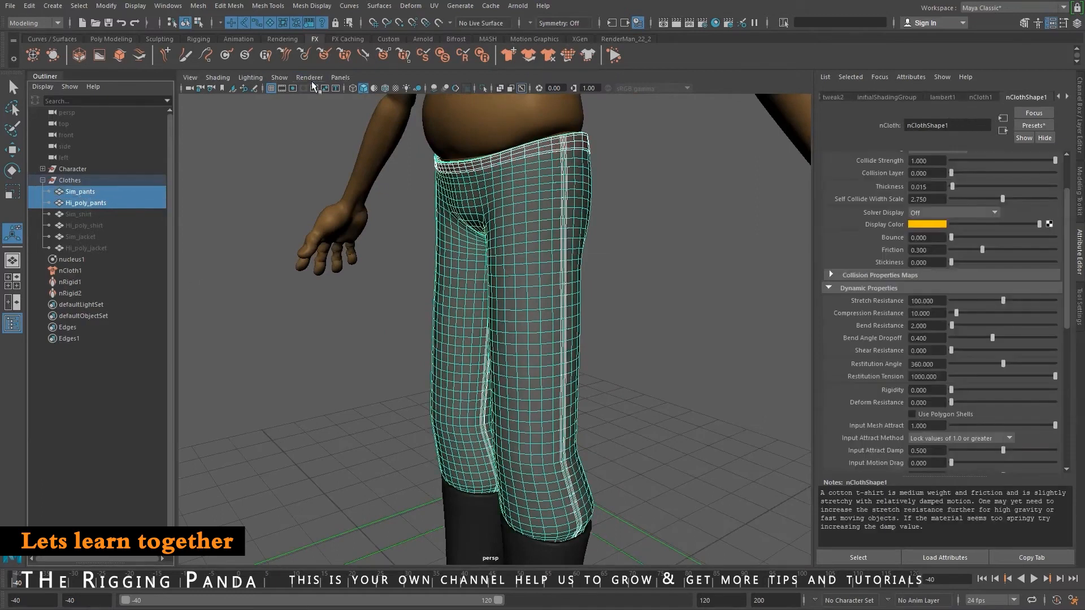
left_click(411, 6)
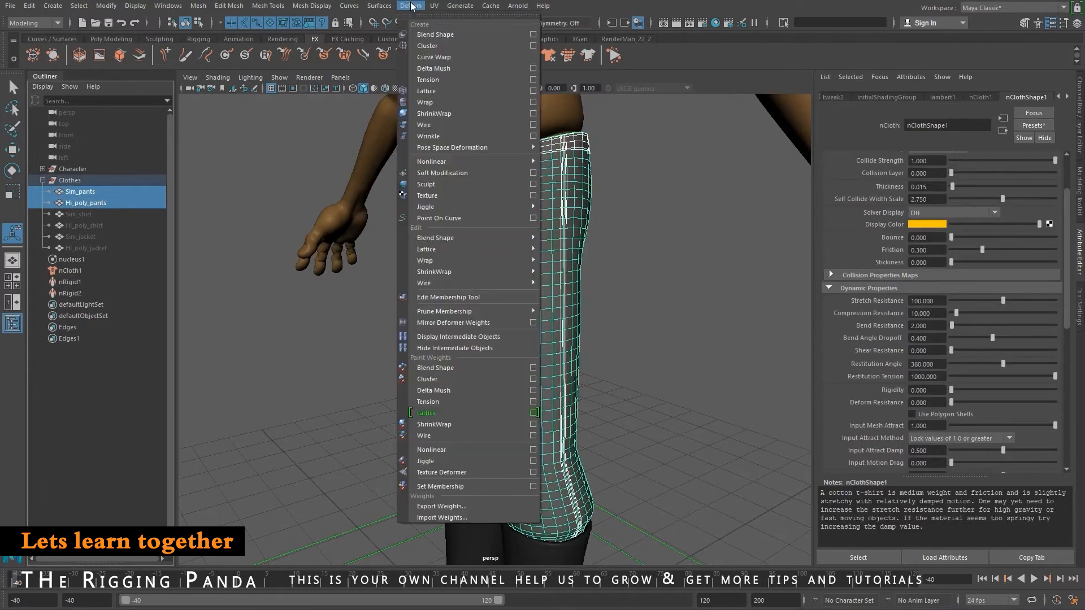
left_click(411, 6)
left_click(109, 23)
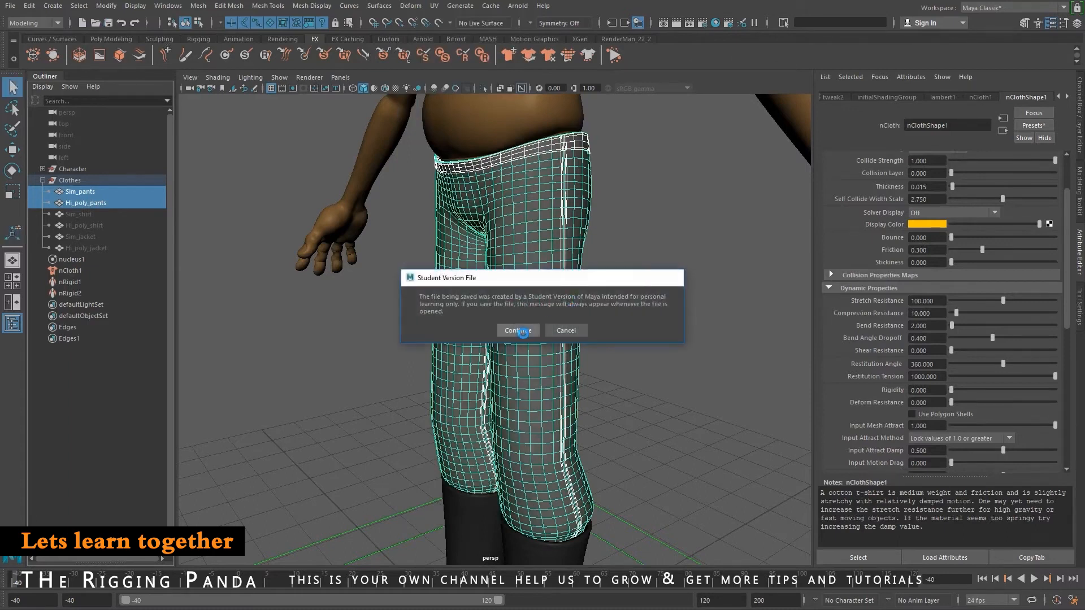
left_click(520, 330)
Apply a Wrap deformer so that Hi_poly_pants follows the simulated Sim_pants mesh.
key("y")
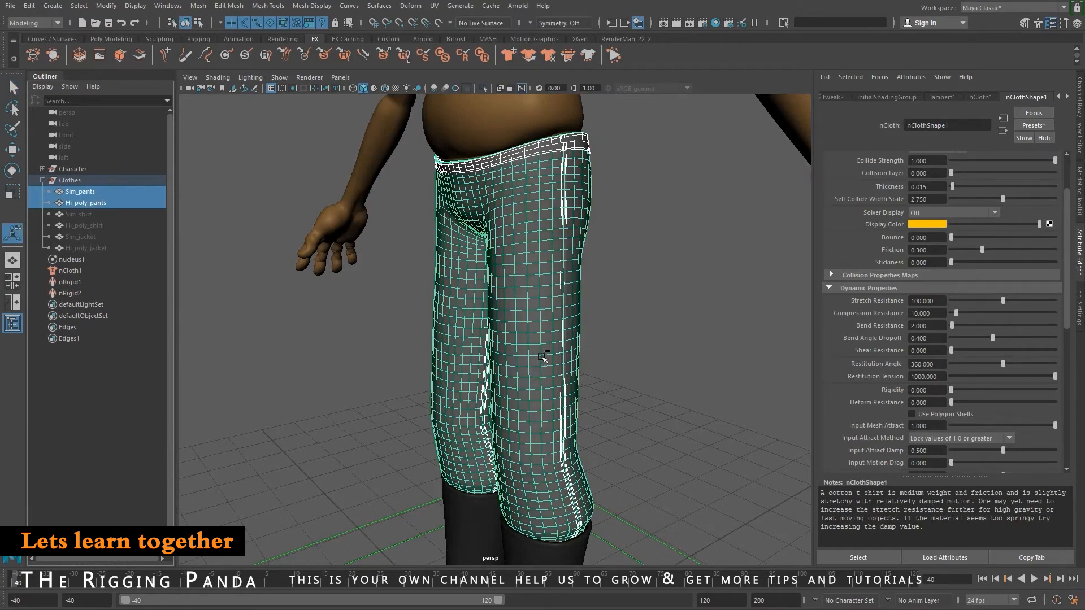
left_click_drag(603, 305, 510, 238, "alt")
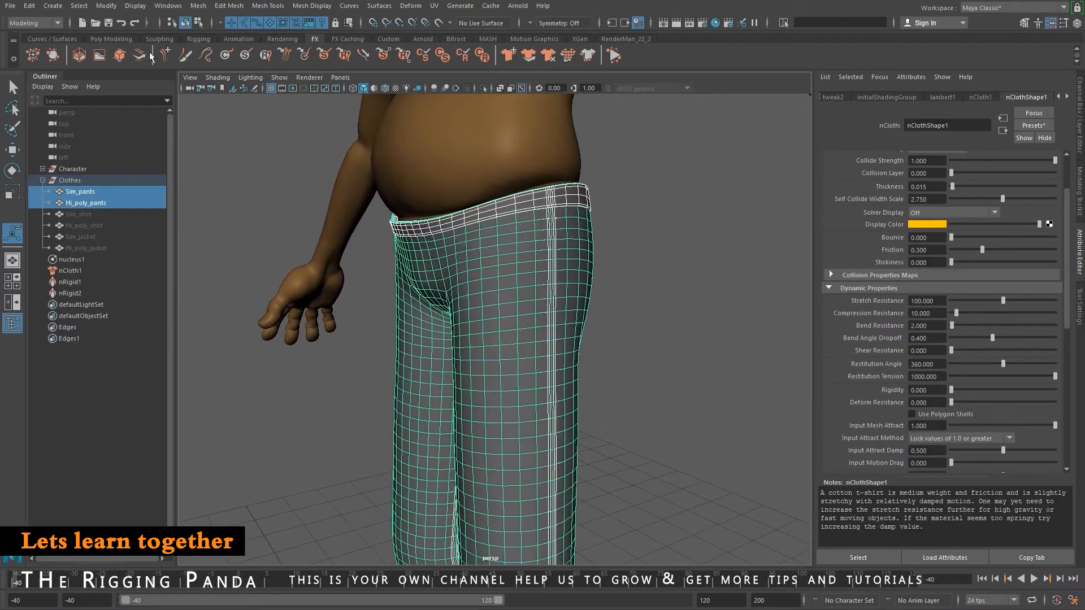
left_click(411, 6)
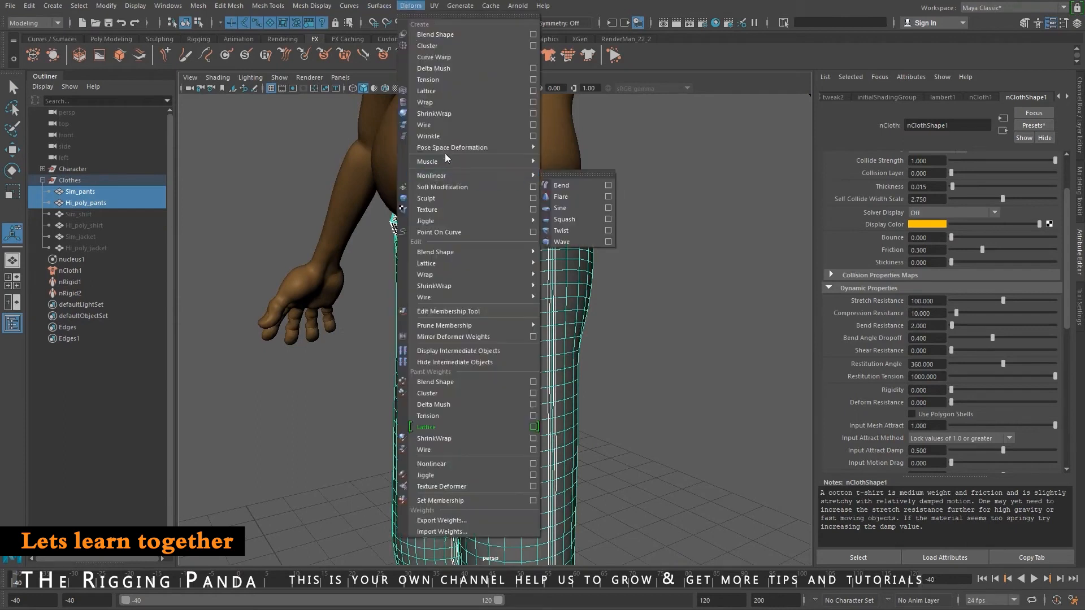
left_click(435, 105)
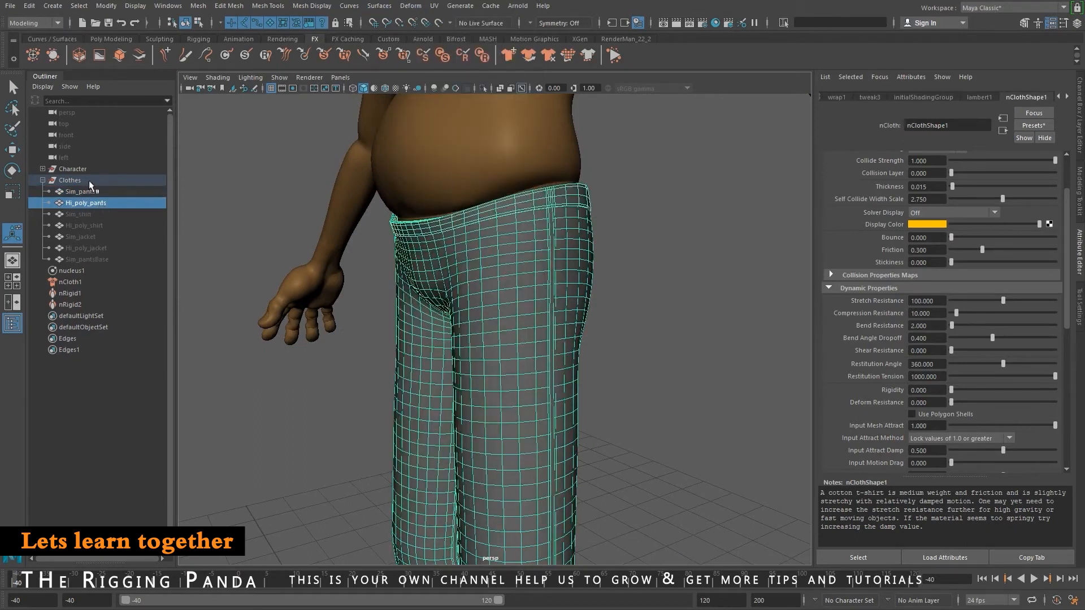
Hide Sim_pants in the Clothes group and select the wrapped Hi_poly_pants.
key("a")
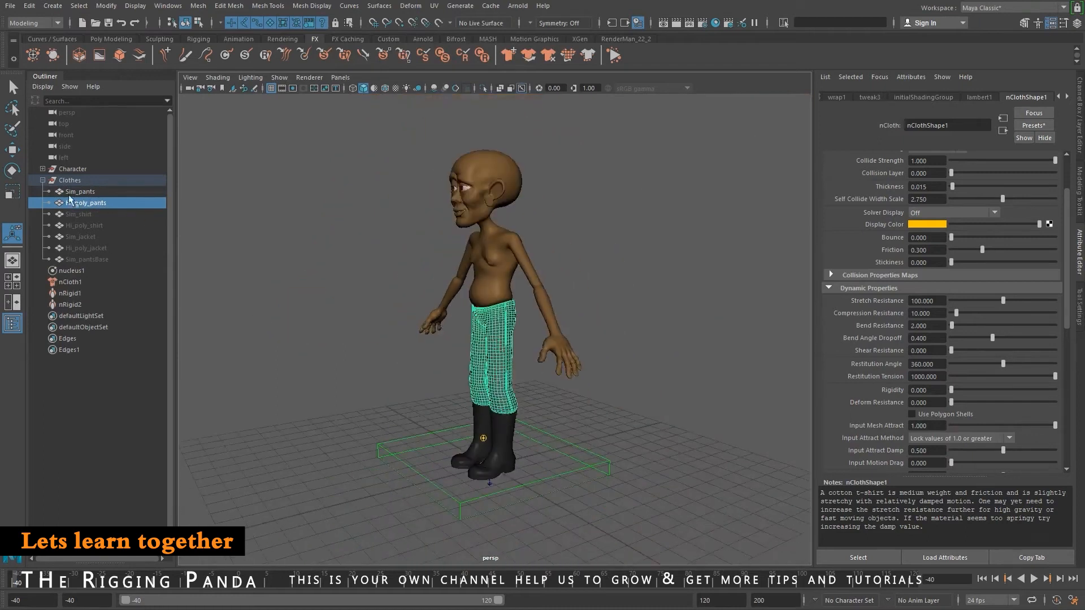
left_click(83, 191)
key("ctrl+h")
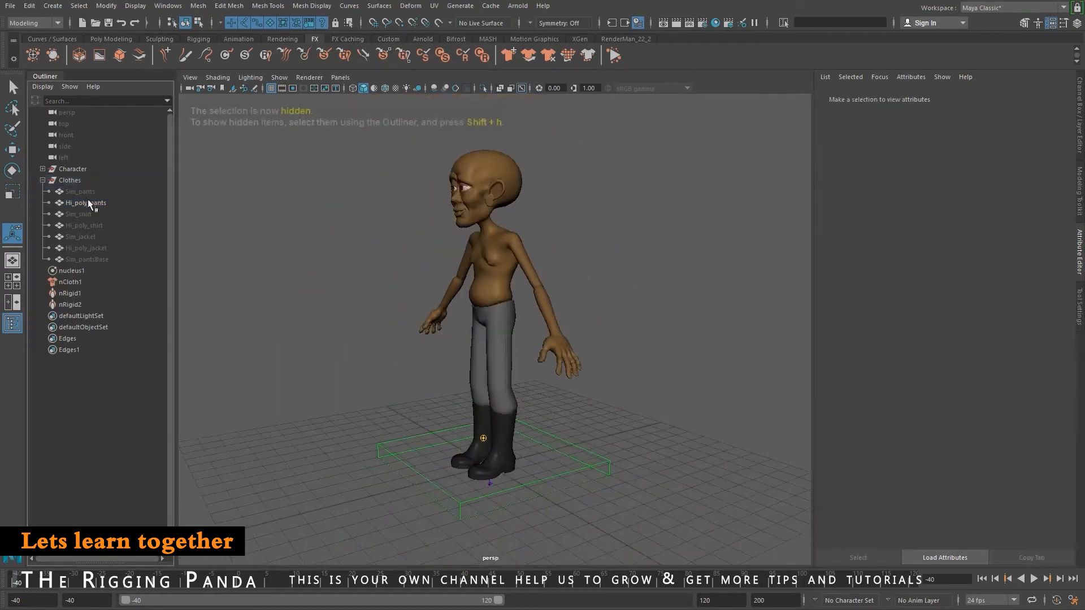
right_click_drag(363, 194, 593, 364, "alt")
left_click(517, 322)
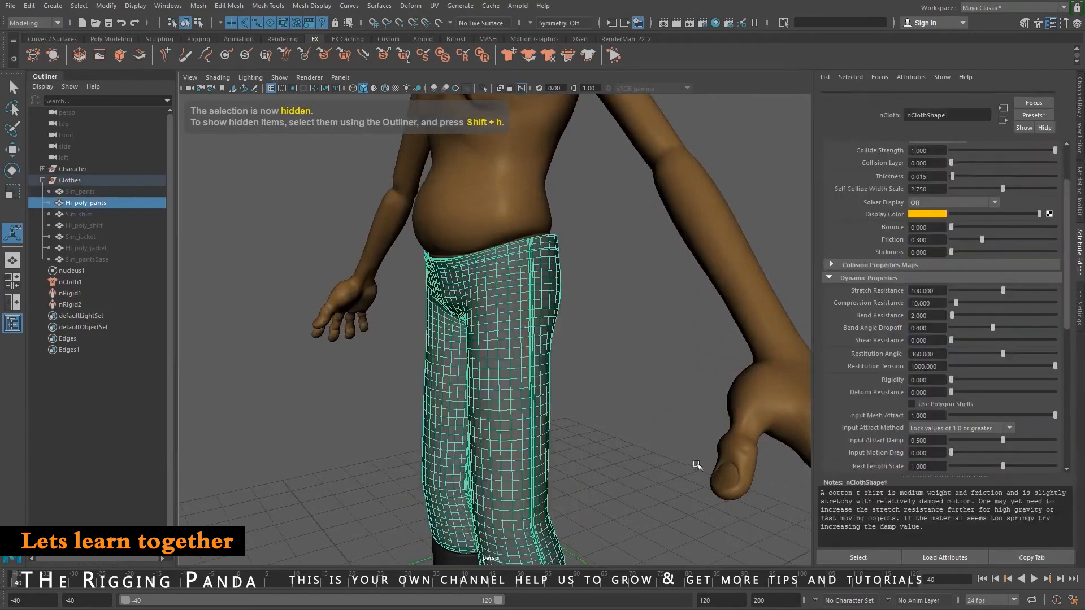
key("f")
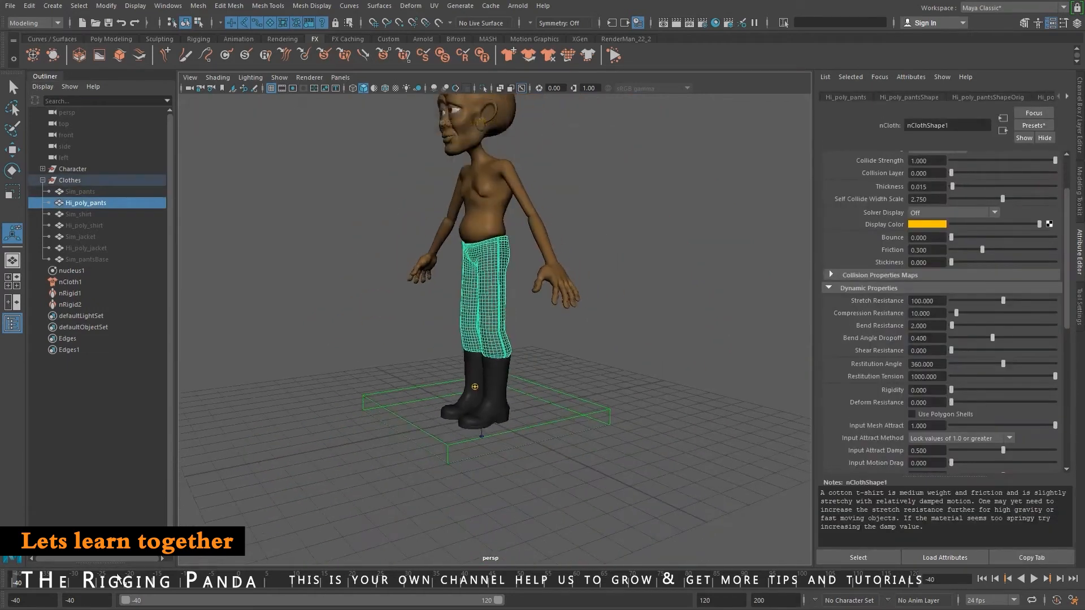
Play the animation to frame 1, clear the selection, and examine the wrapped pants' folds around the knees and boots.
key("alt+v")
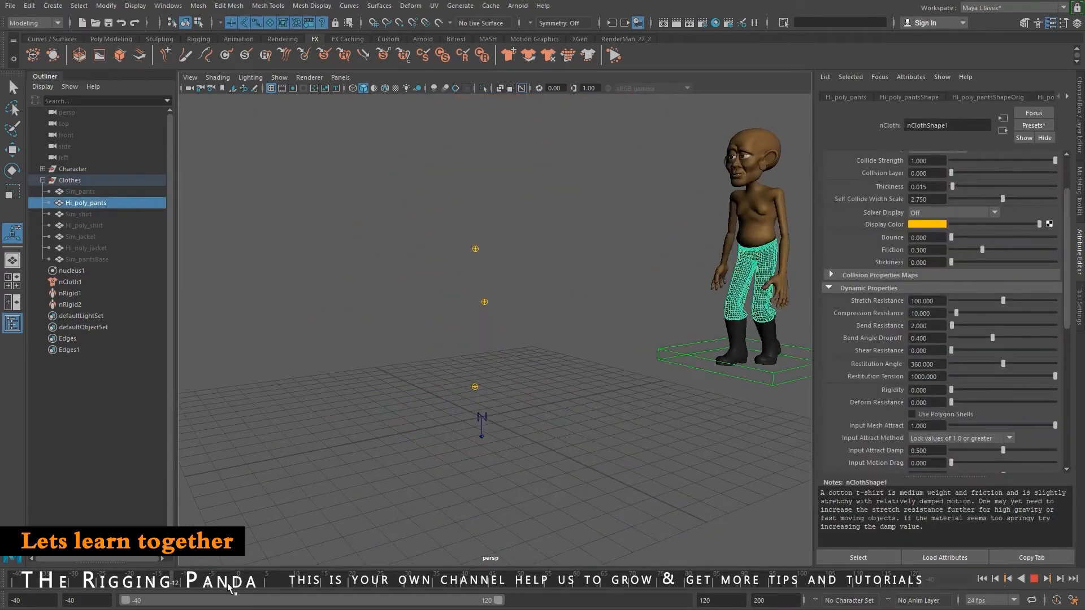
key("alt+v")
left_click_drag(550, 417, 283, 419, "alt")
right_click_drag(283, 419, 642, 429, "alt")
left_click_drag(642, 429, 421, 382, "alt")
mouse_move(421, 381)
middle_mouse_down("alt")
mouse_move(468, 394)
mouse_move(428, 390)
middle_mouse_up("alt")
right_click_drag(428, 390, 641, 368, "alt")
left_click(670, 349)
left_click_drag(671, 348, 629, 381, "alt")
middle_click_drag(629, 381, 596, 389, "alt")
right_click_drag(596, 388, 652, 464, "alt")
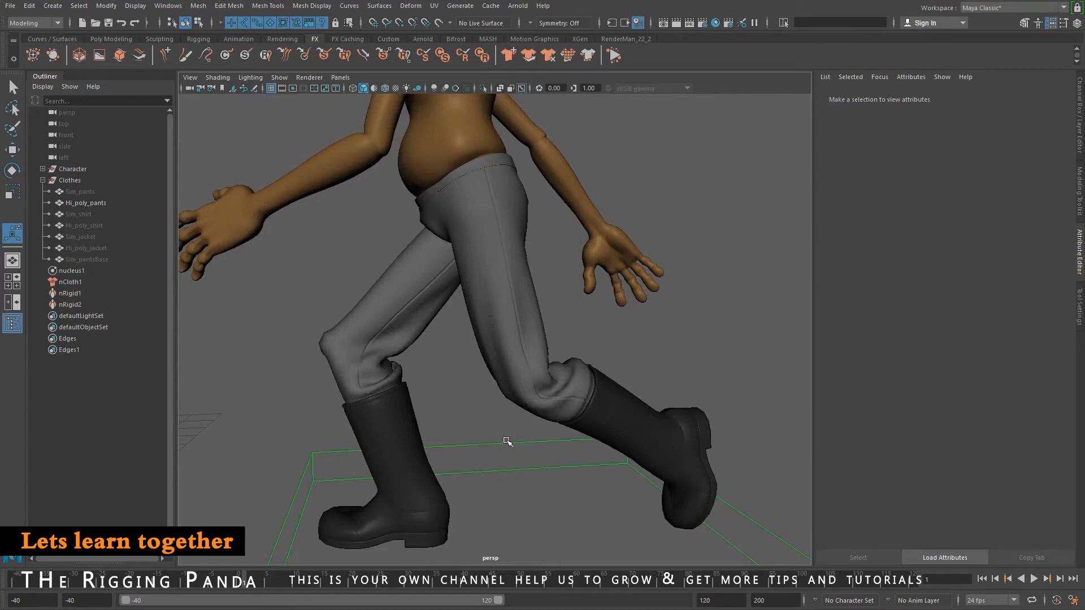
right_click_drag(577, 431, 562, 427, "alt")
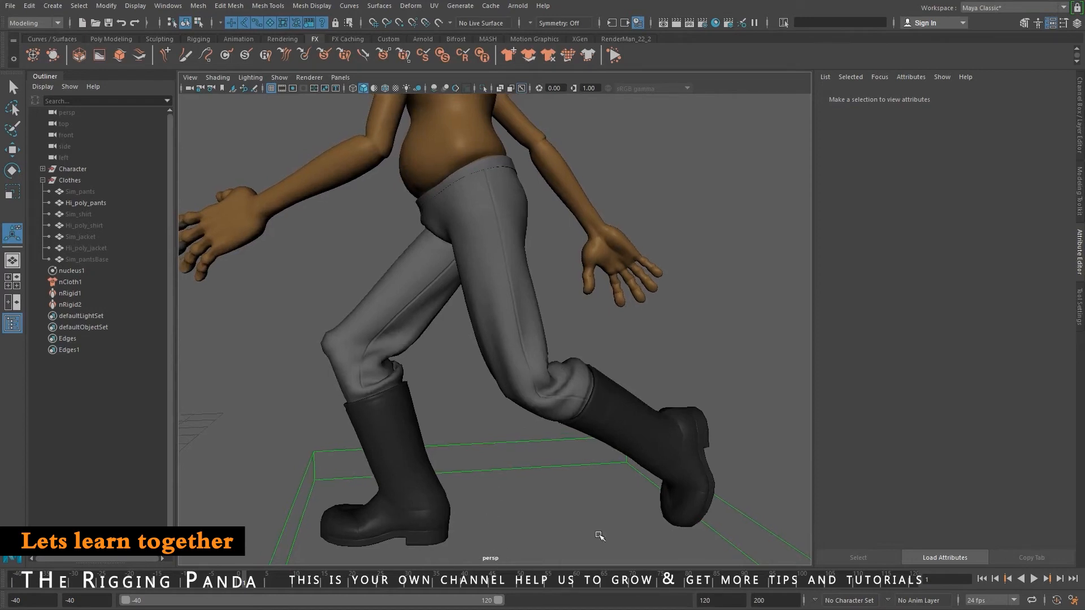
right_click_drag(571, 317, 435, 525, "alt")
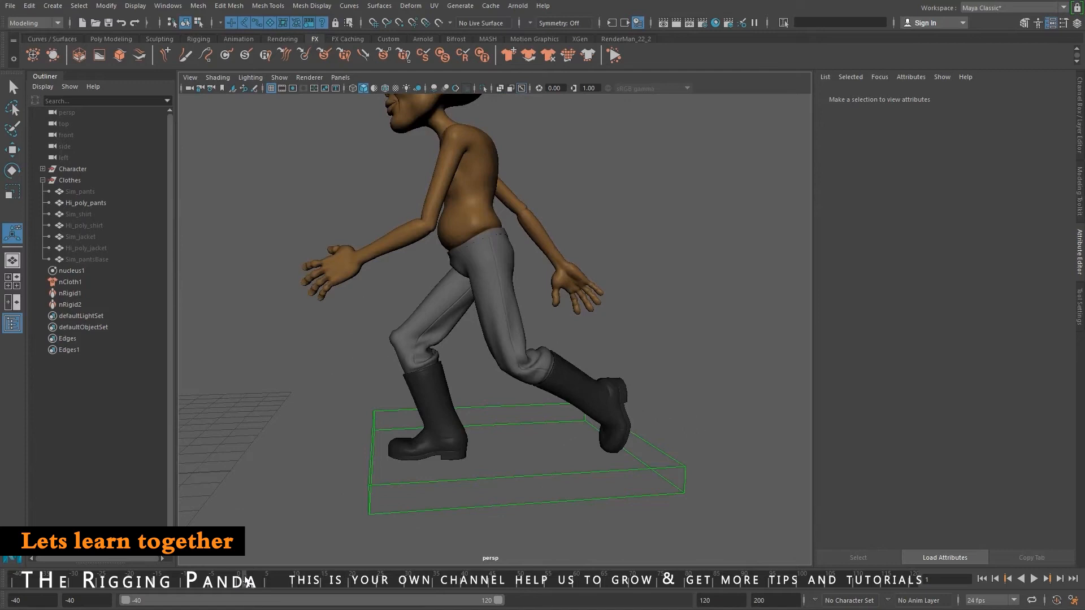
Play the animation further, scrub to frame 36, and select Hi_poly_pants to check its deformation from the side.
key("alt+v")
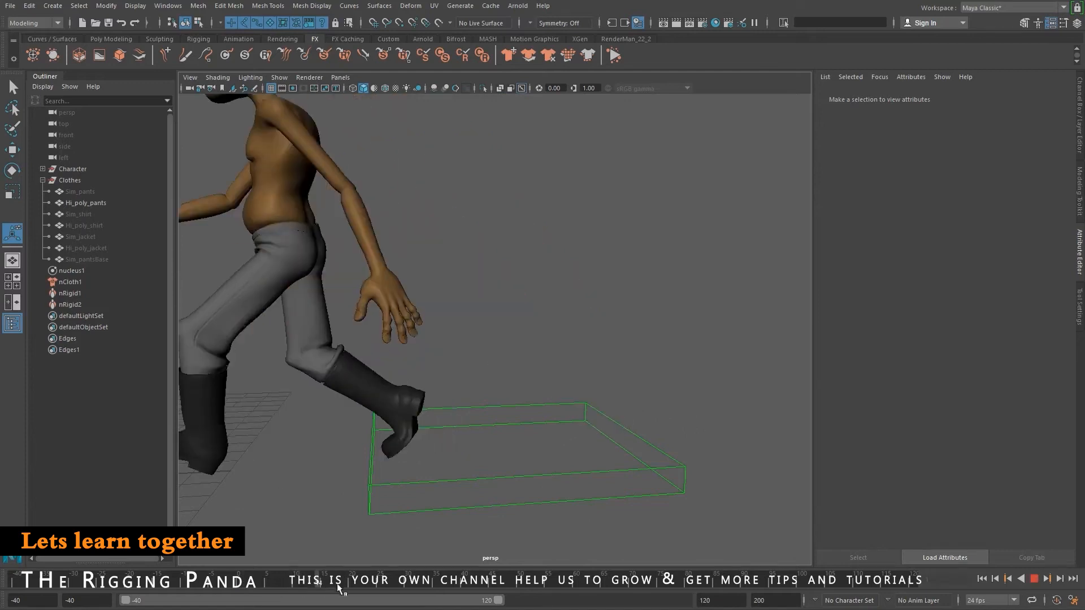
key("alt+v")
middle_click_drag(448, 399, 537, 537, "alt")
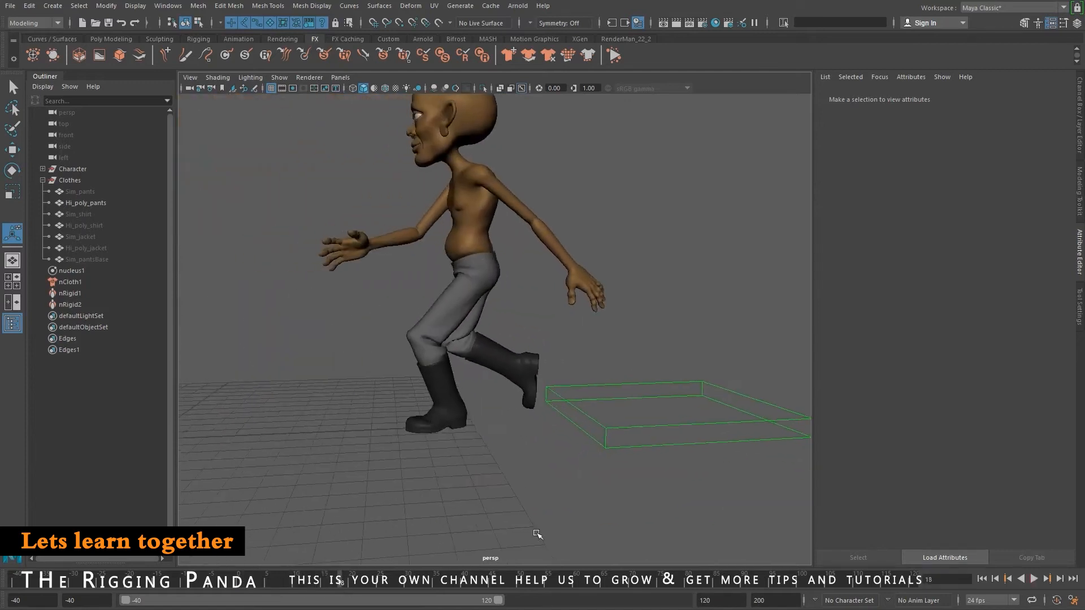
left_click_drag(383, 582, 441, 584)
middle_click_drag(496, 450, 566, 455, "alt")
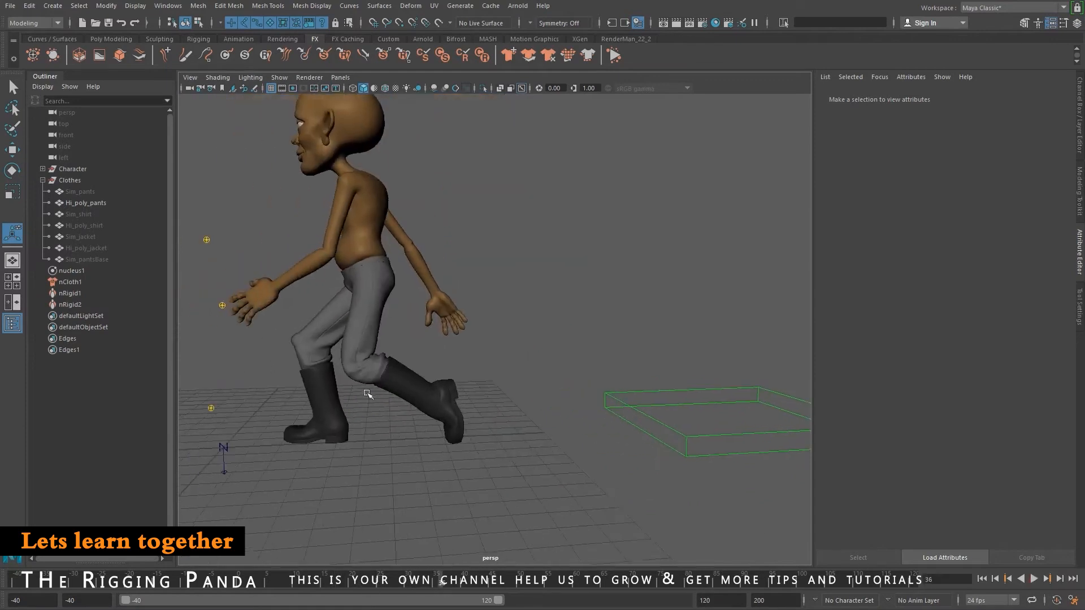
left_click(374, 317)
middle_click_drag(374, 318, 460, 377, "alt")
right_click_drag(416, 382, 477, 346, "alt")
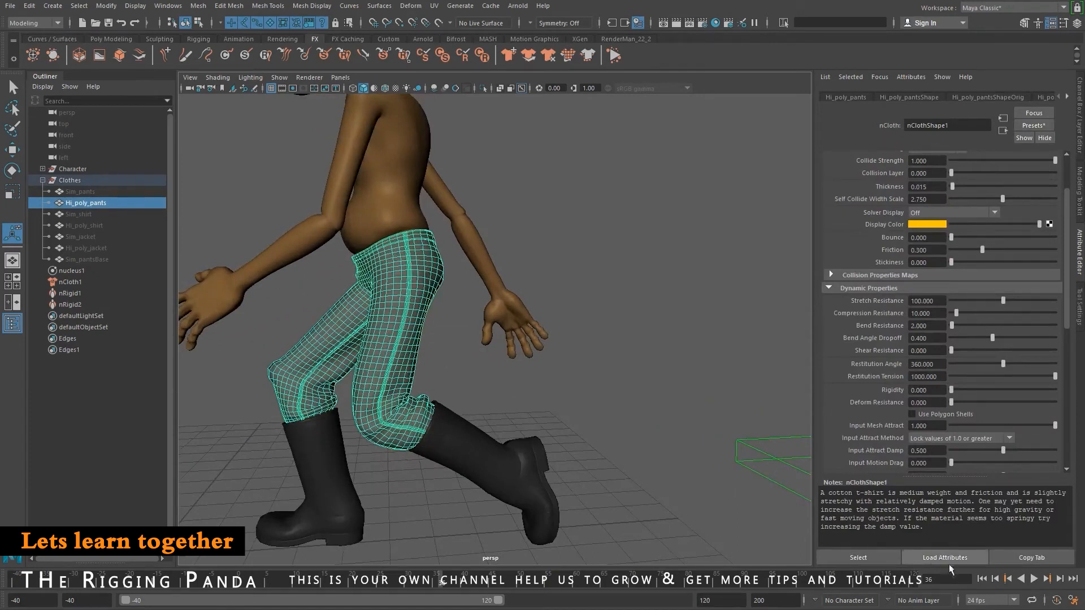
Return to the start frame -40 and frame Hi_poly_pants to view the character from the front.
left_click(983, 580)
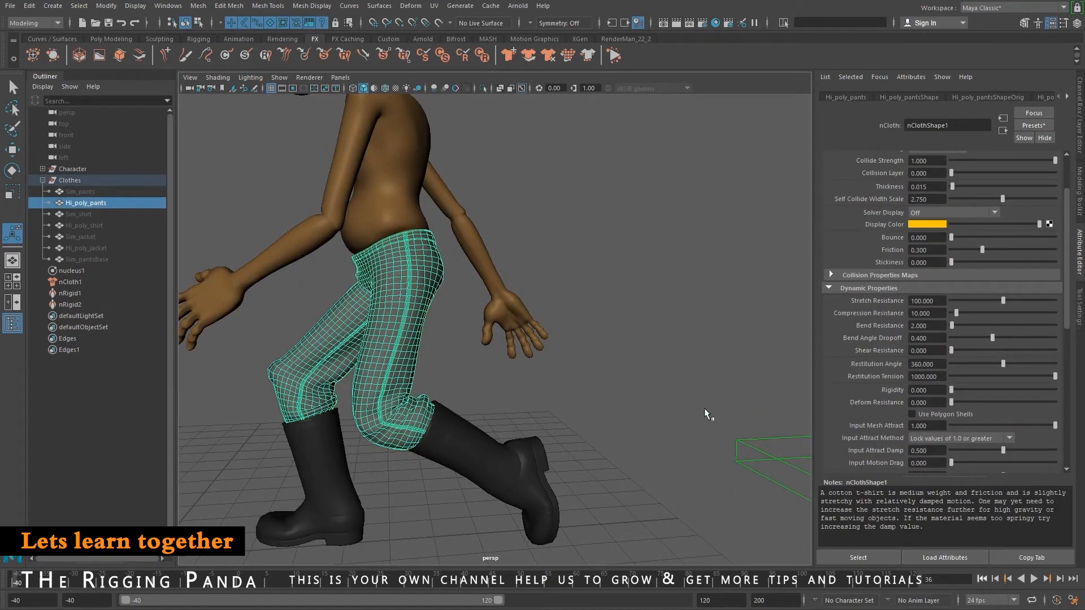
middle_click_drag(480, 410, 564, 400, "alt")
left_click_drag(564, 399, 452, 390, "alt")
middle_click_drag(452, 390, 489, 380, "alt")
key("f")
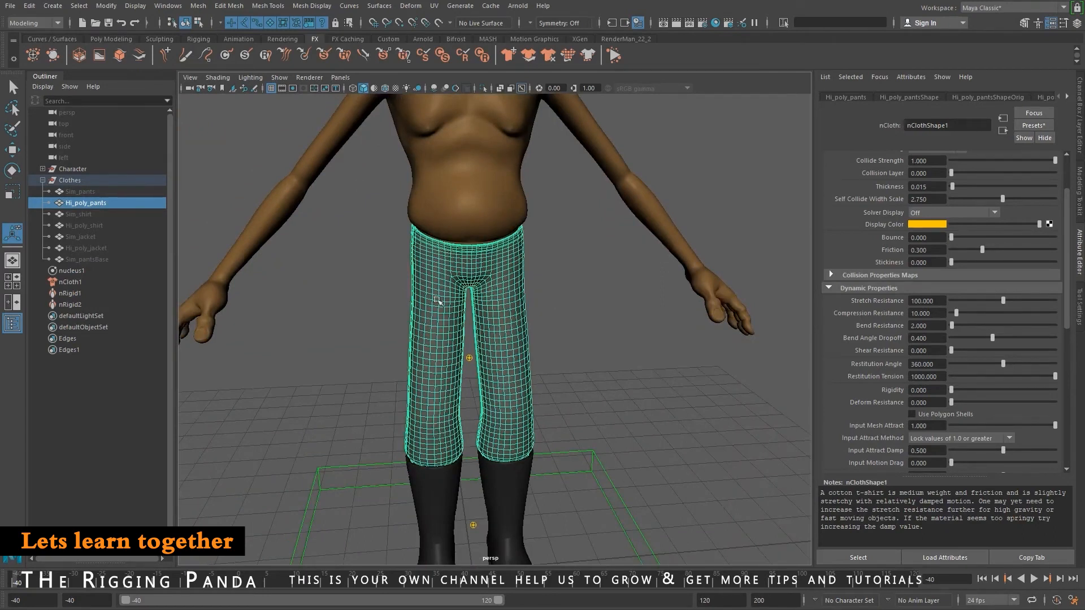
left_click_drag(464, 419, 521, 407, "alt")
right_click_drag(521, 407, 524, 177, "alt")
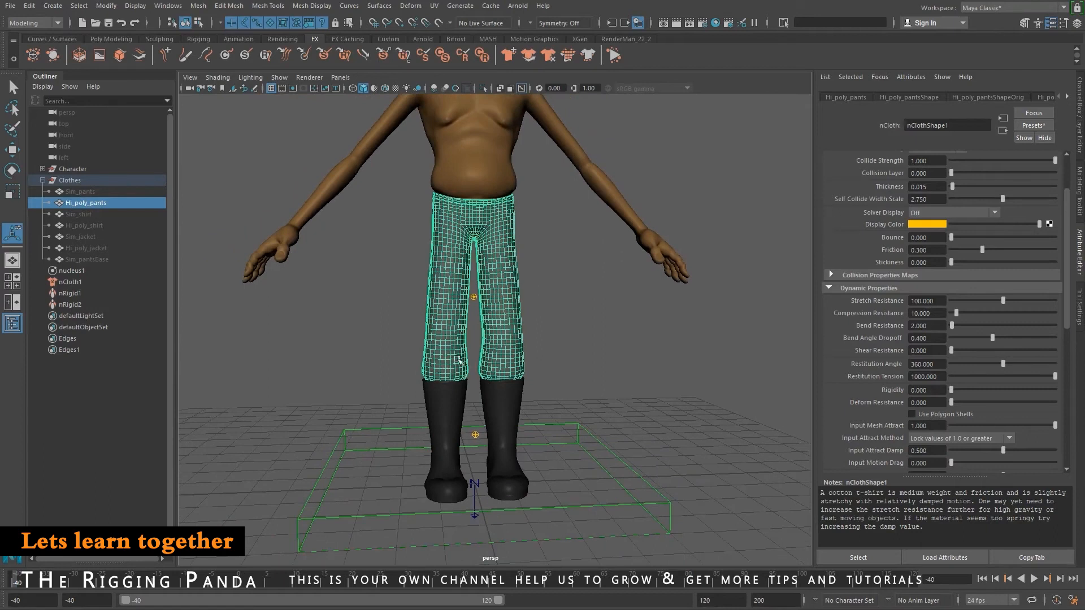
scroll(502, 374, "down", 5)
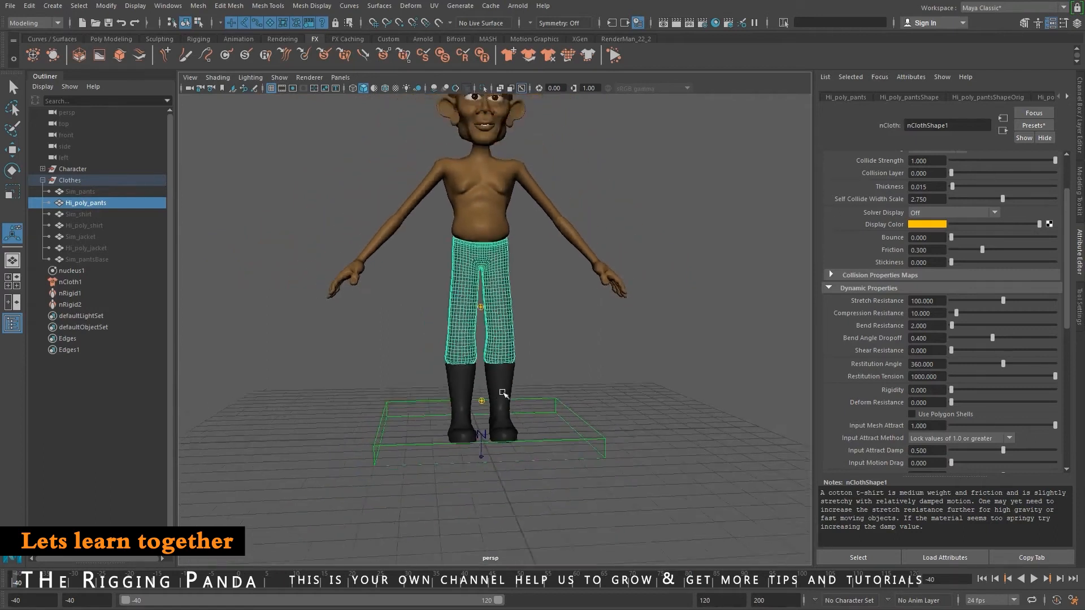
Switch to the FX menu set, keeping Hi_poly_pants selected.
left_click(56, 23)
left_click(28, 67)
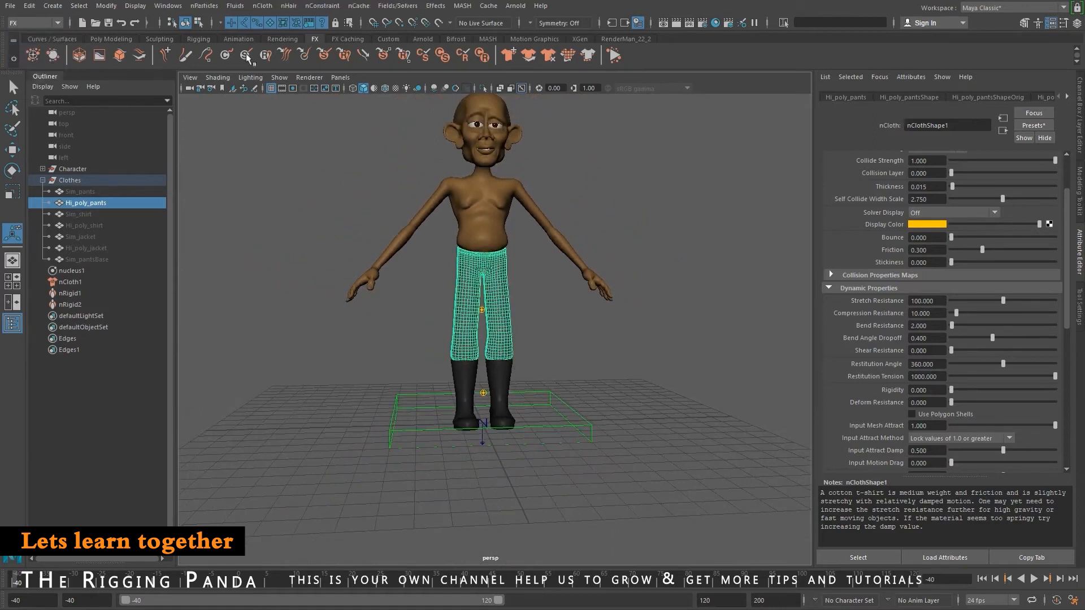
left_click(262, 5)
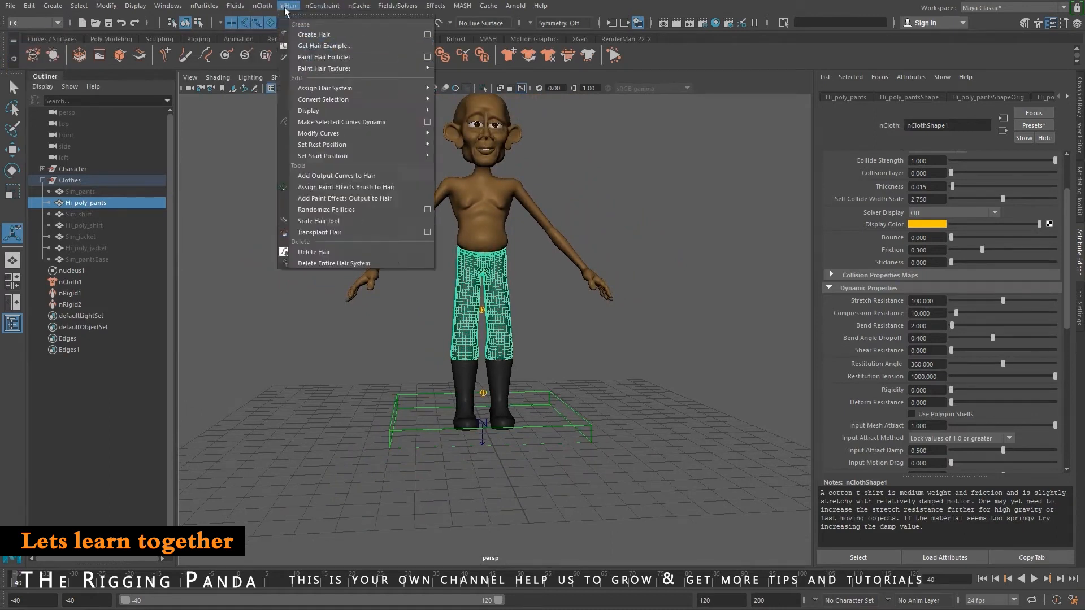
mouse_move(359, 7)
mouse_move(429, 37)
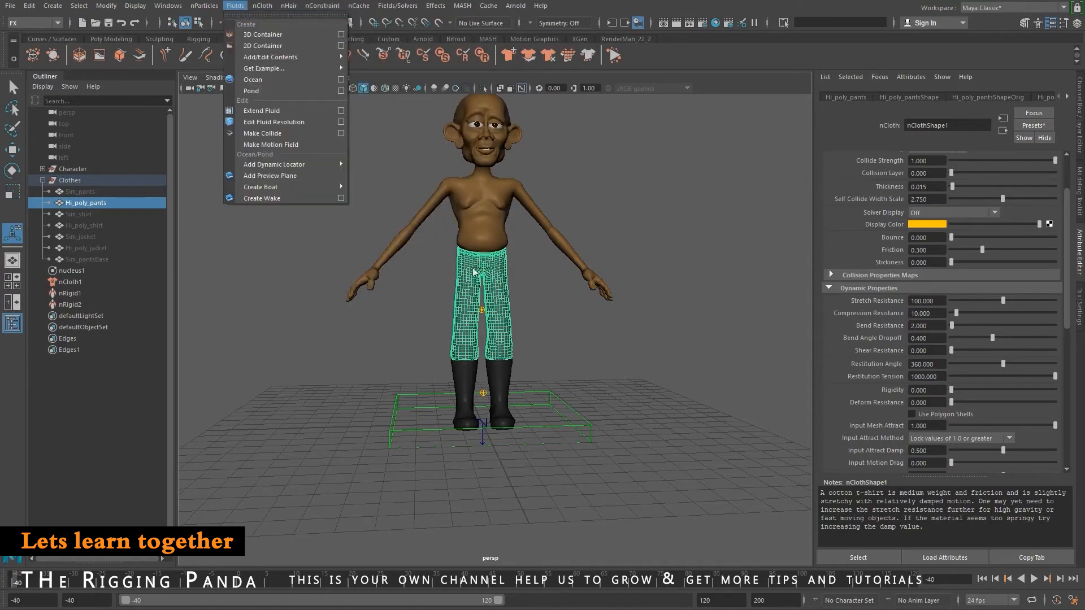
left_click(563, 358)
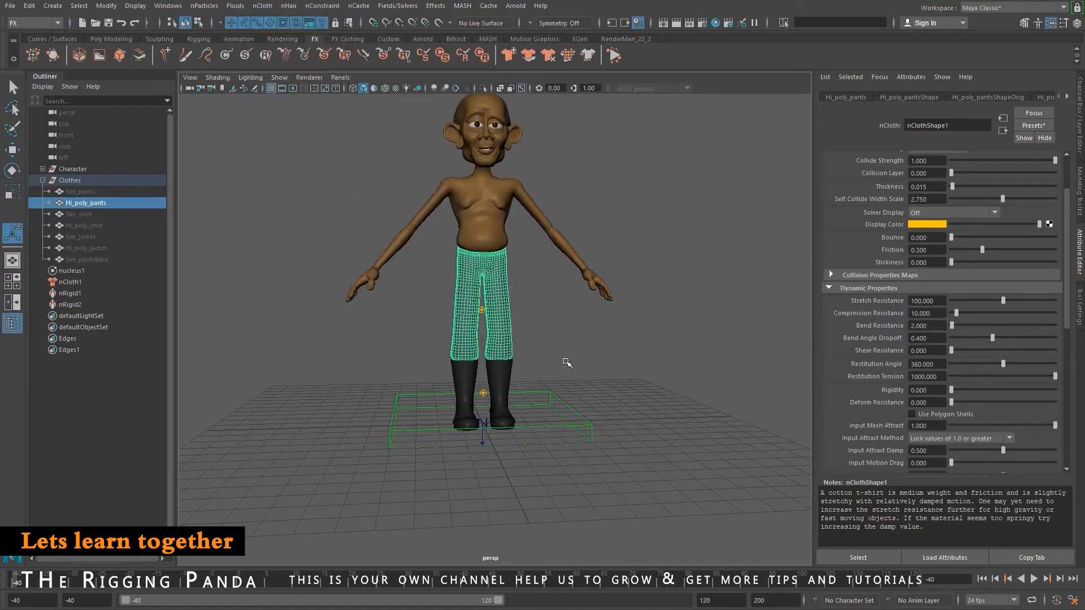
Open the Create Geometry Cache options for Hi_poly_pants and set the cache directory to the project's scenes/Cache folder.
right_click_drag(519, 350, 502, 351, "alt")
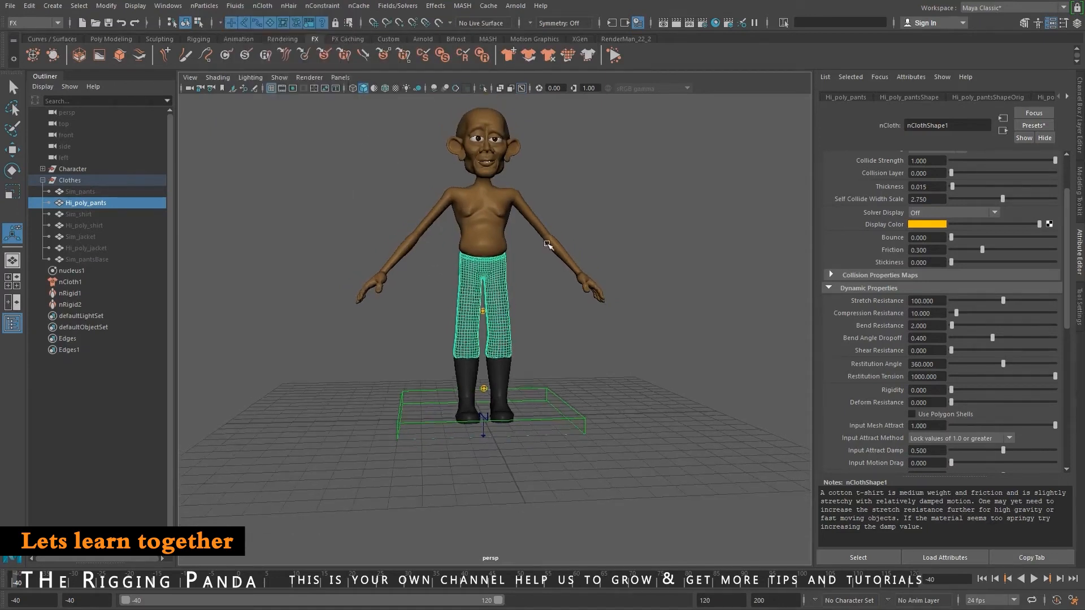
left_click_drag(520, 285, 496, 297, "alt")
middle_click_drag(496, 297, 522, 264, "alt")
left_click(481, 7)
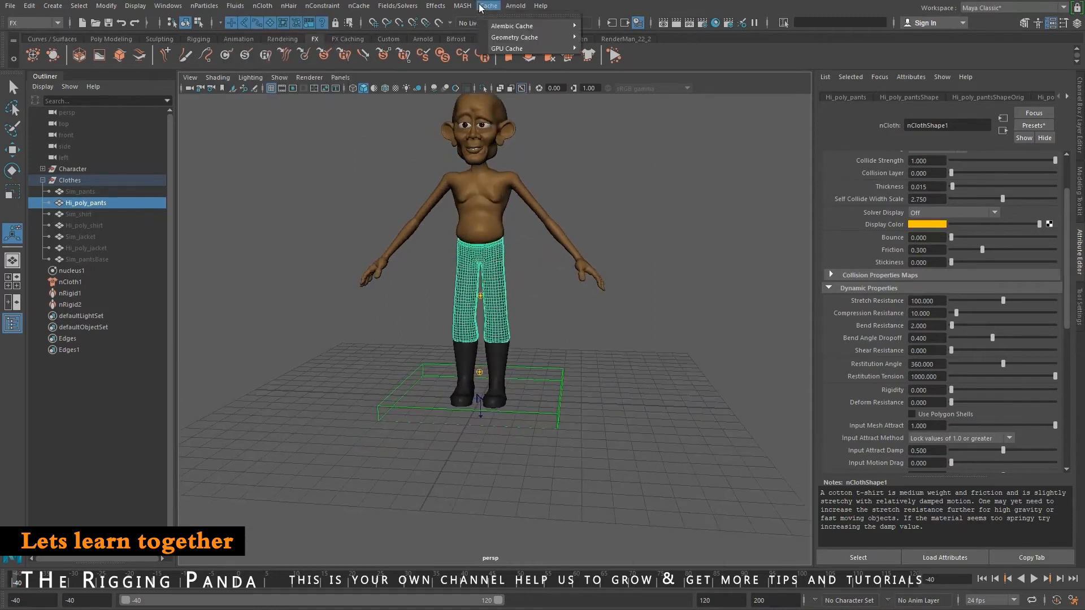
left_click(479, 8)
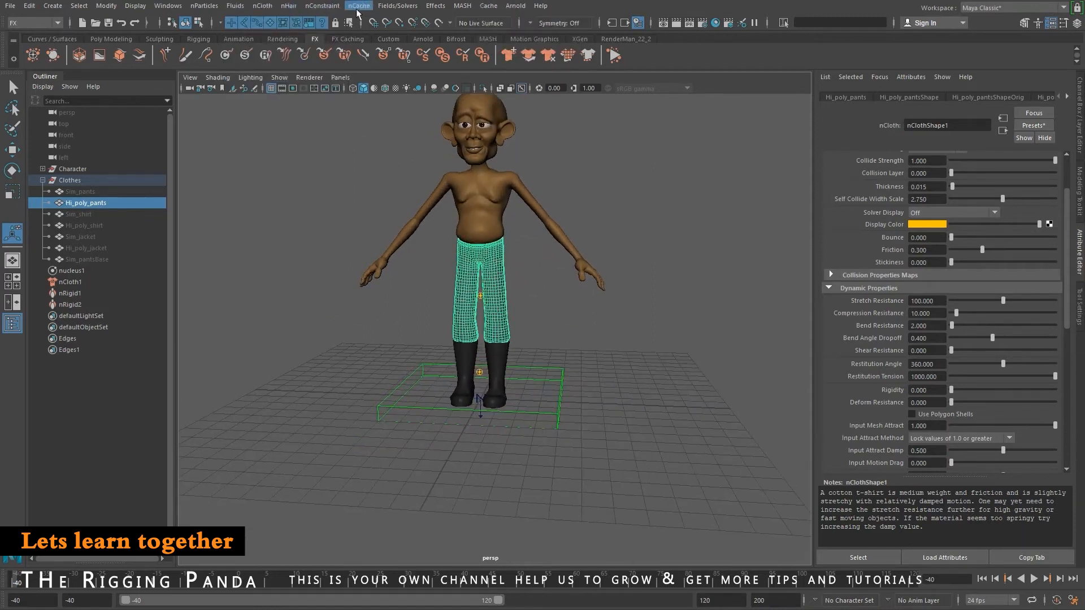
left_click(495, 8)
mouse_move(501, 43)
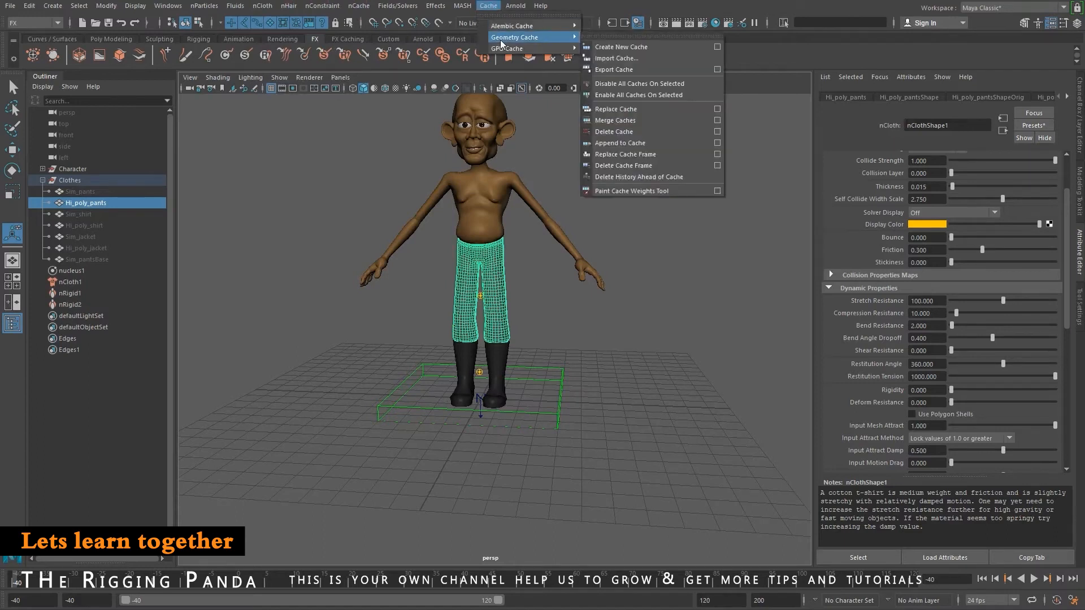
left_click(718, 47)
left_click_drag(894, 217, 703, 191)
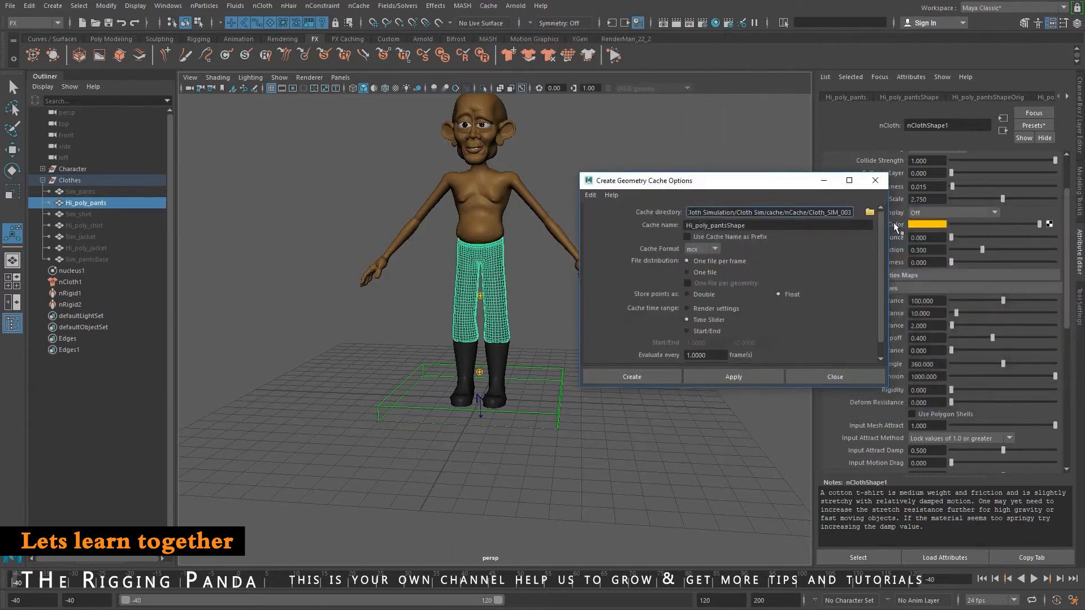
left_click(869, 212)
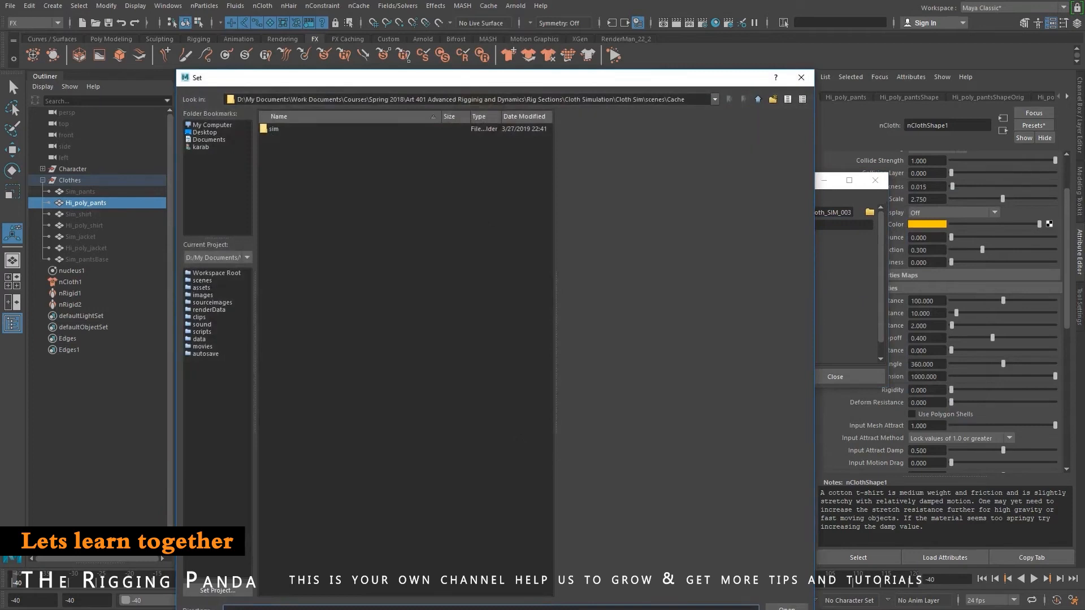
left_click(786, 609)
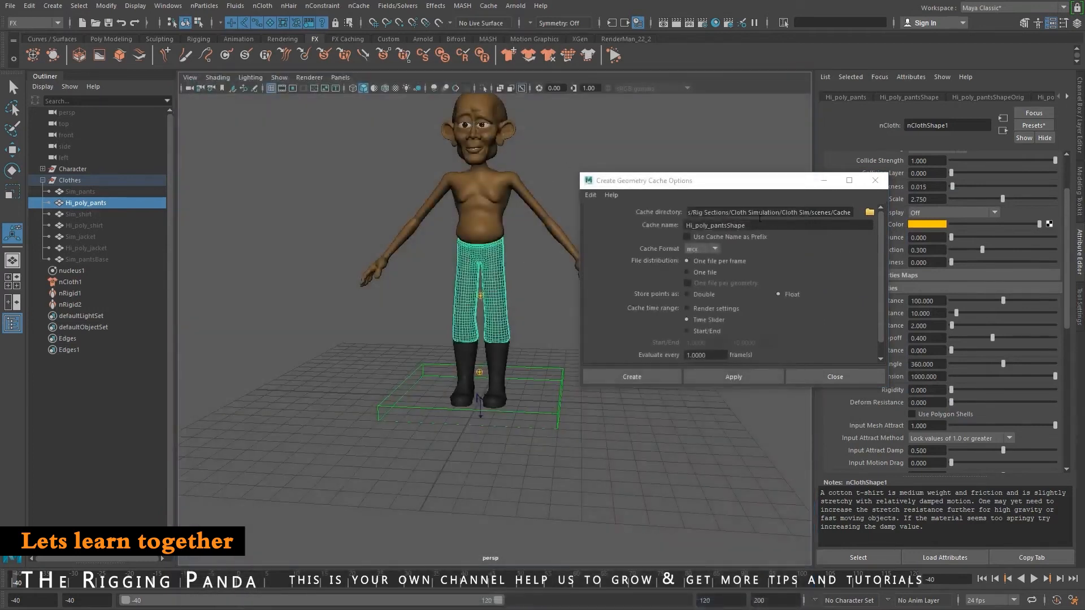
Set the file distribution to one file, name the cache pantsCache, and create the geometry cache for Hi_poly_pants.
left_click(685, 273)
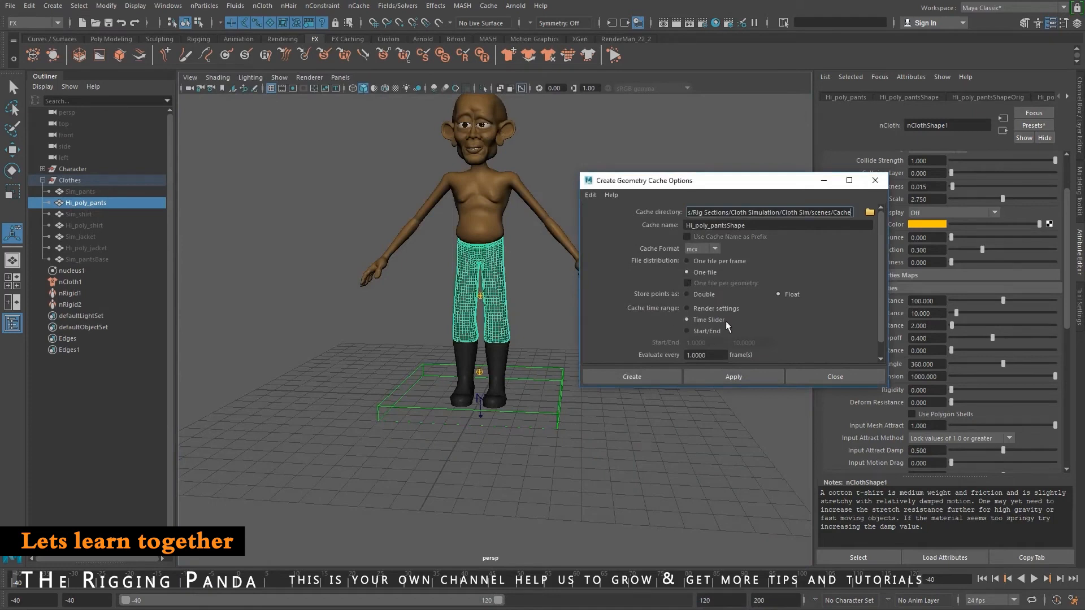
left_click_drag(754, 229, 606, 205)
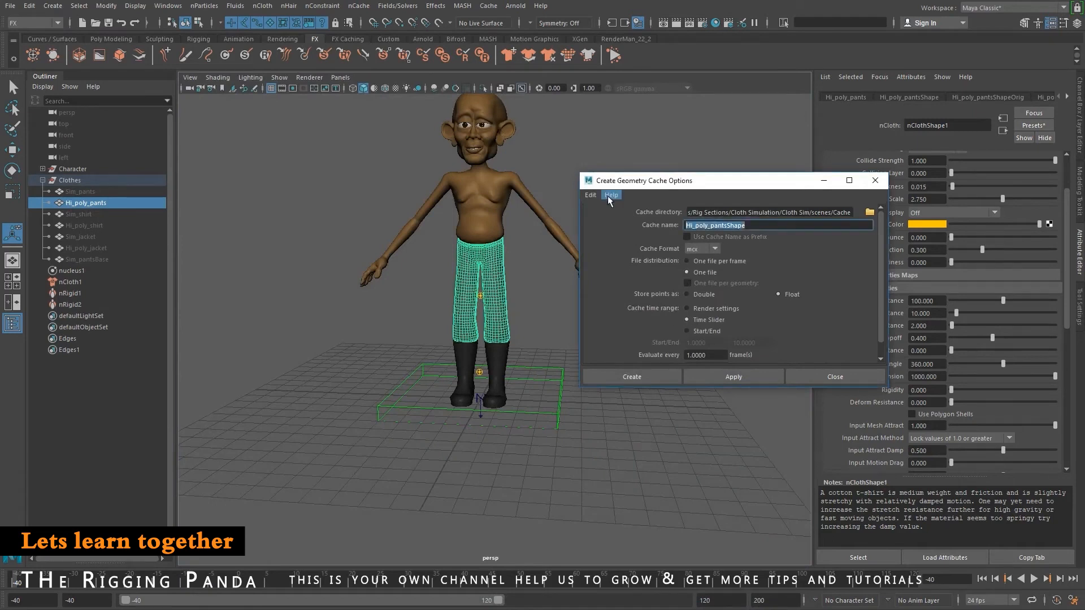
type("p")
key("Return")
left_click(630, 380)
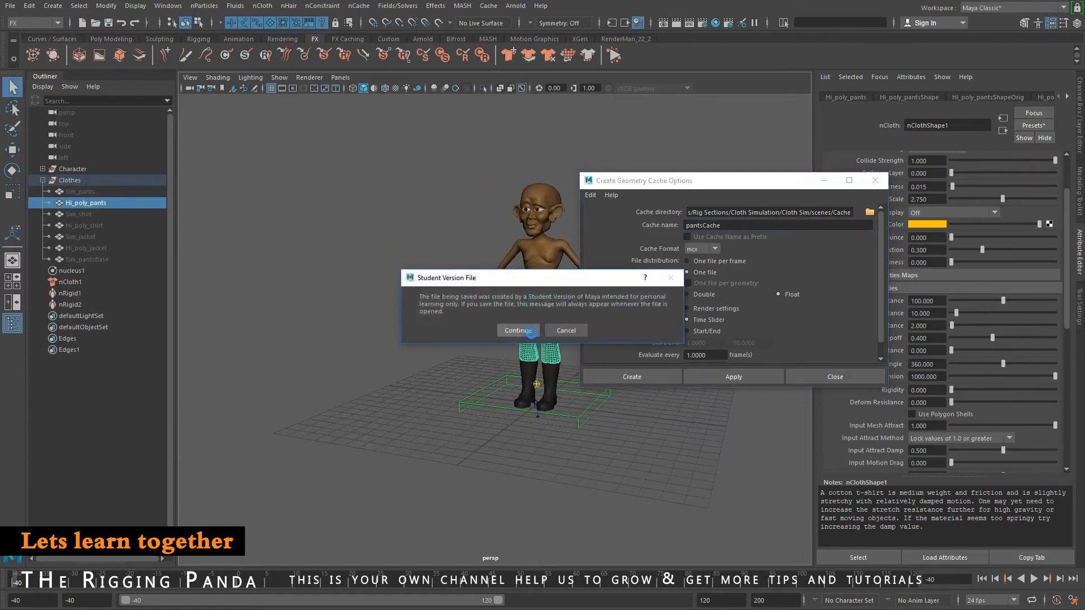
Save the scene as a student version file and move the cache options window clear of the character.
left_click(516, 329)
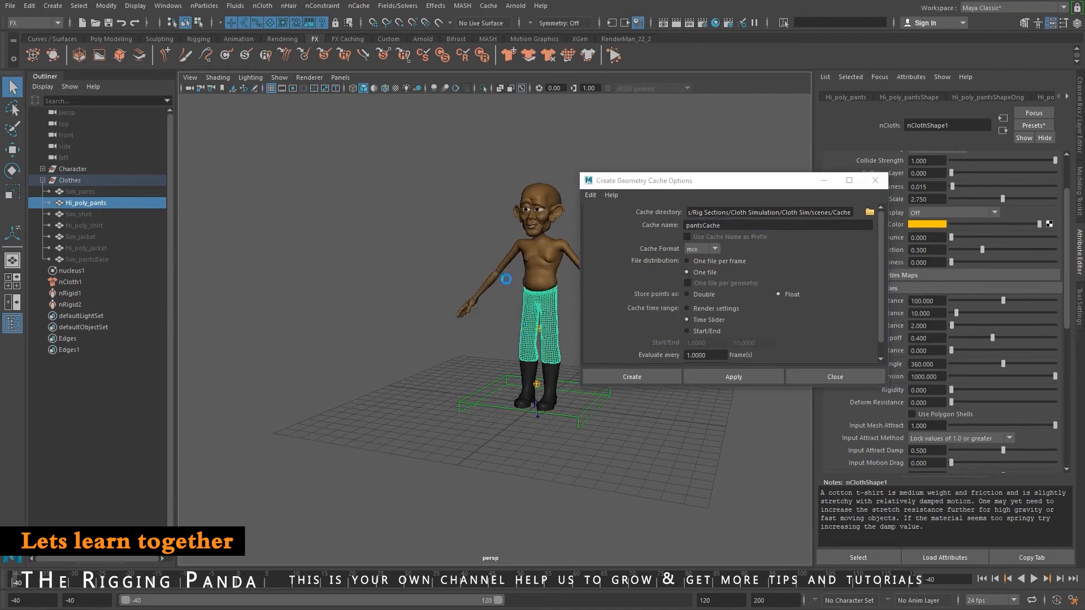
middle_click_drag(503, 384, 550, 387, "alt")
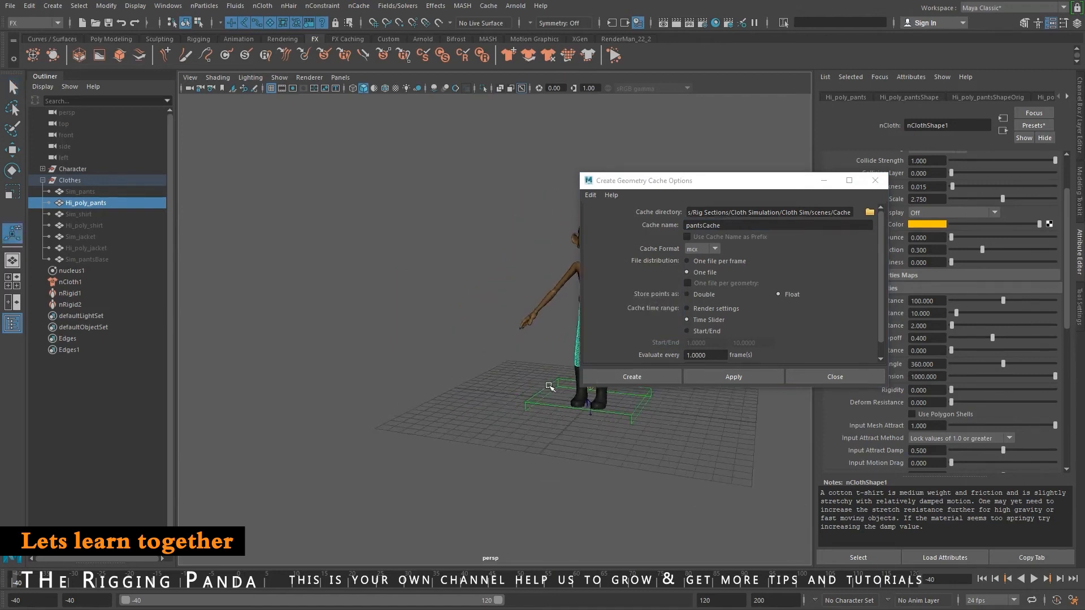
left_click_drag(697, 188, 800, 172)
middle_click_drag(507, 442, 555, 416, "alt")
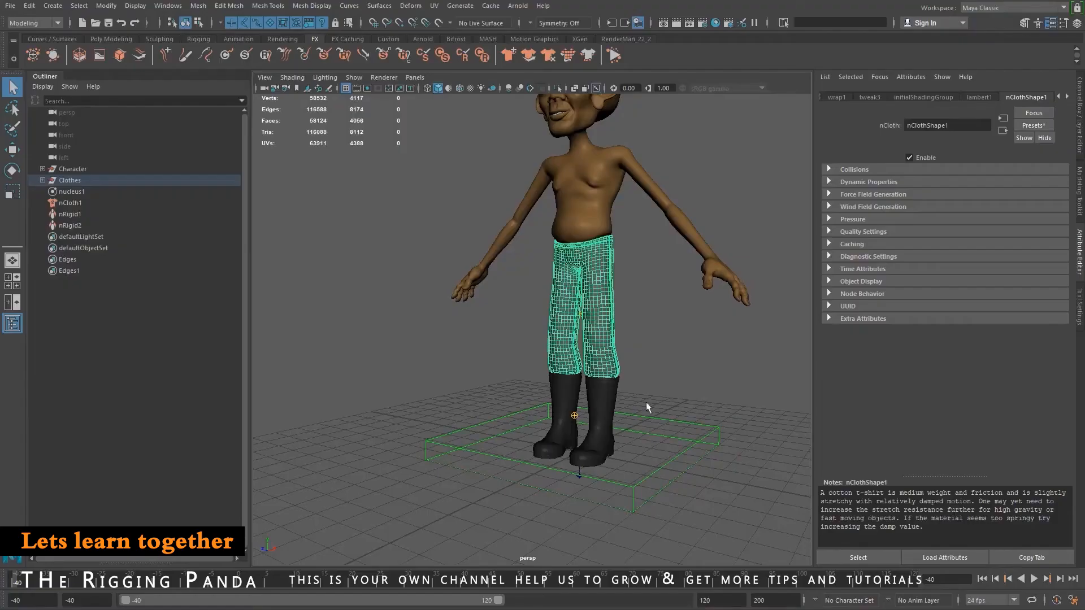
Play the animation to frame 18 to check the cached pants, and return to the start frame -40.
left_click_drag(592, 409, 587, 406, "alt")
scroll(586, 418, "down", 2)
middle_click_drag(583, 427, 652, 430, "alt")
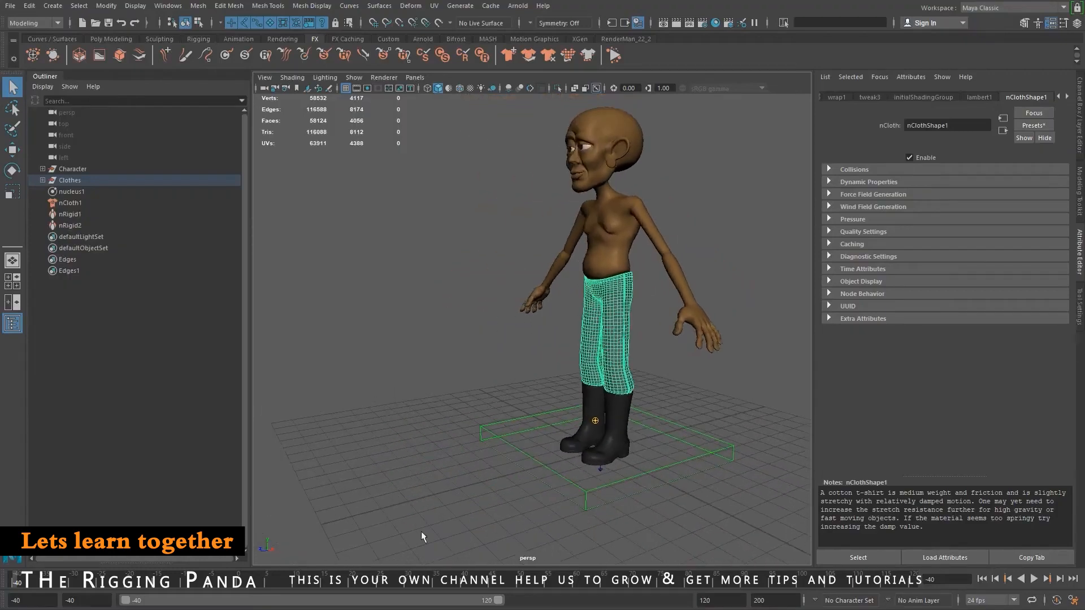
key("alt+v")
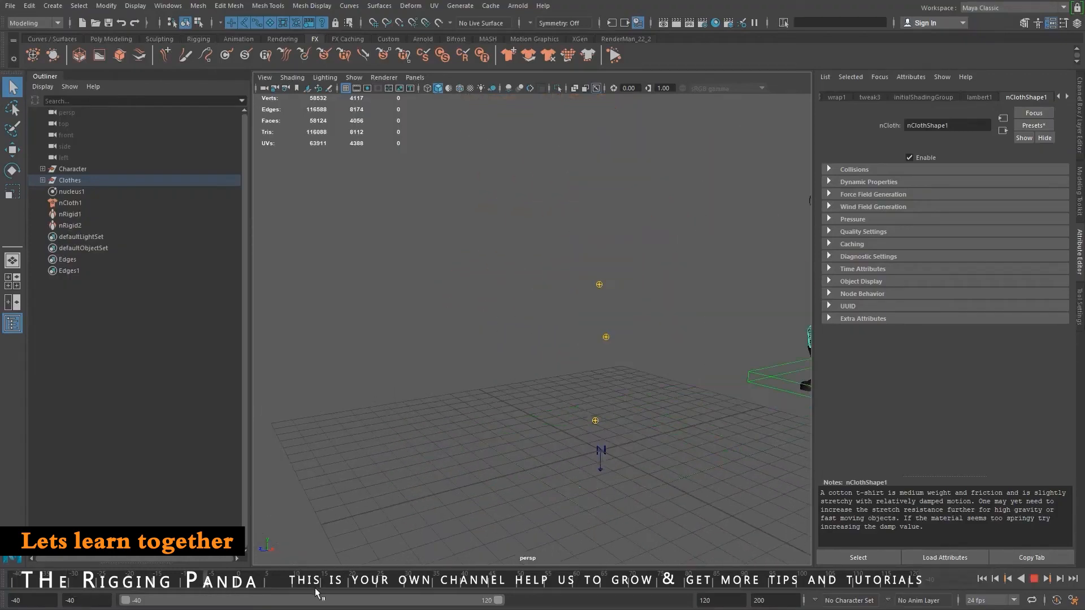
middle_click_drag(679, 409, 502, 443, "alt")
key("Escape")
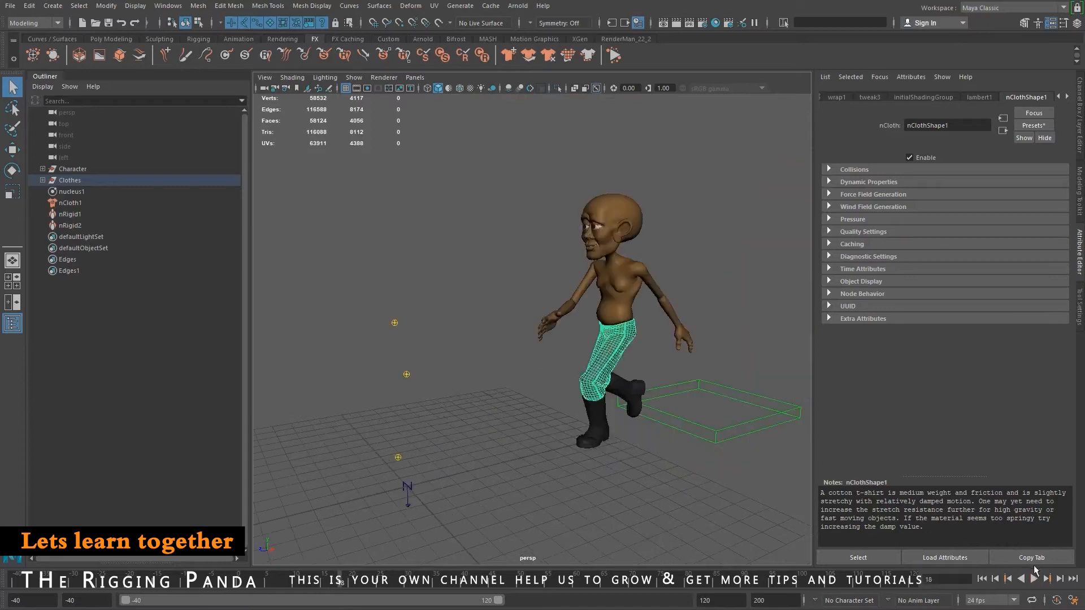
left_click(981, 580)
Expand the Clothes group, select Hi_poly_pants, and delete its construction history.
left_click_drag(585, 382, 646, 356, "alt")
scroll(645, 357, "up", 2)
middle_click_drag(612, 362, 599, 366, "alt")
left_click_drag(474, 322, 369, 304, "alt")
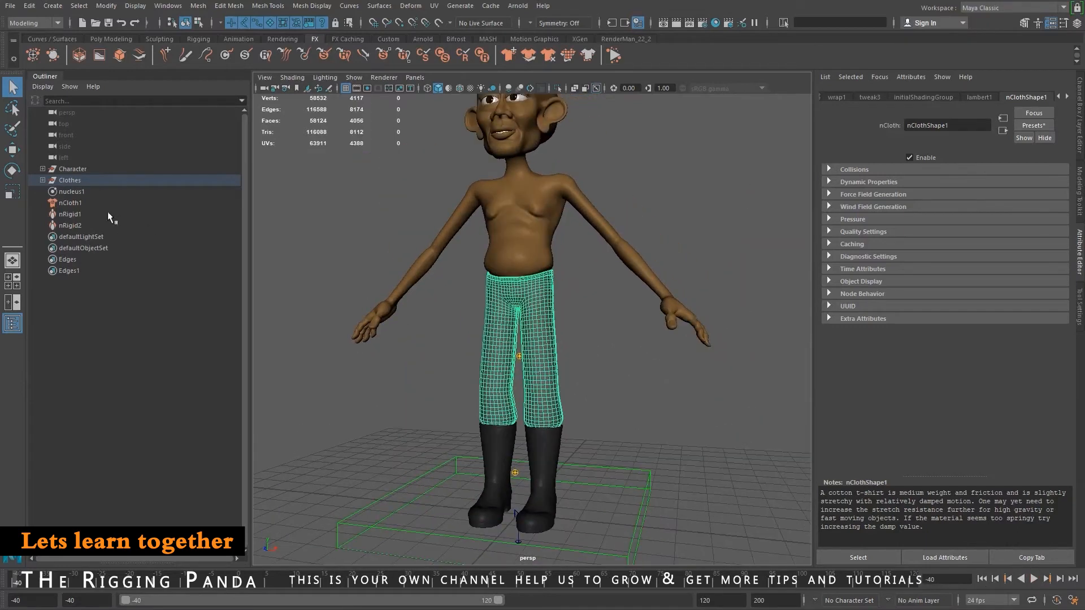
left_click(42, 180)
left_click(85, 202)
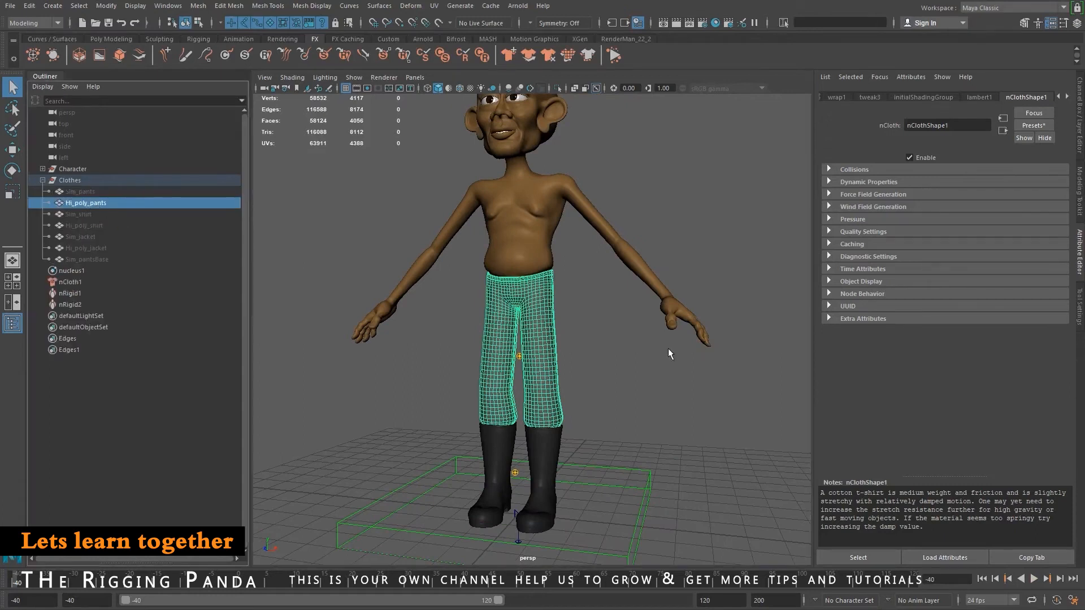
left_click_drag(670, 349, 640, 358, "alt")
middle_click_drag(521, 334, 527, 326, "alt")
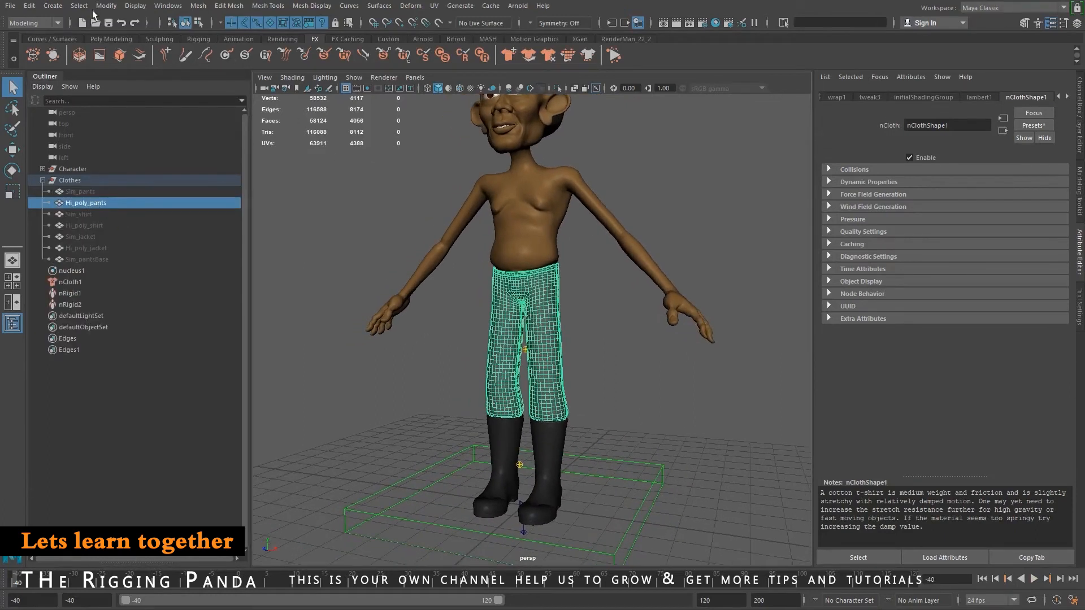
left_click(29, 6)
mouse_move(113, 139)
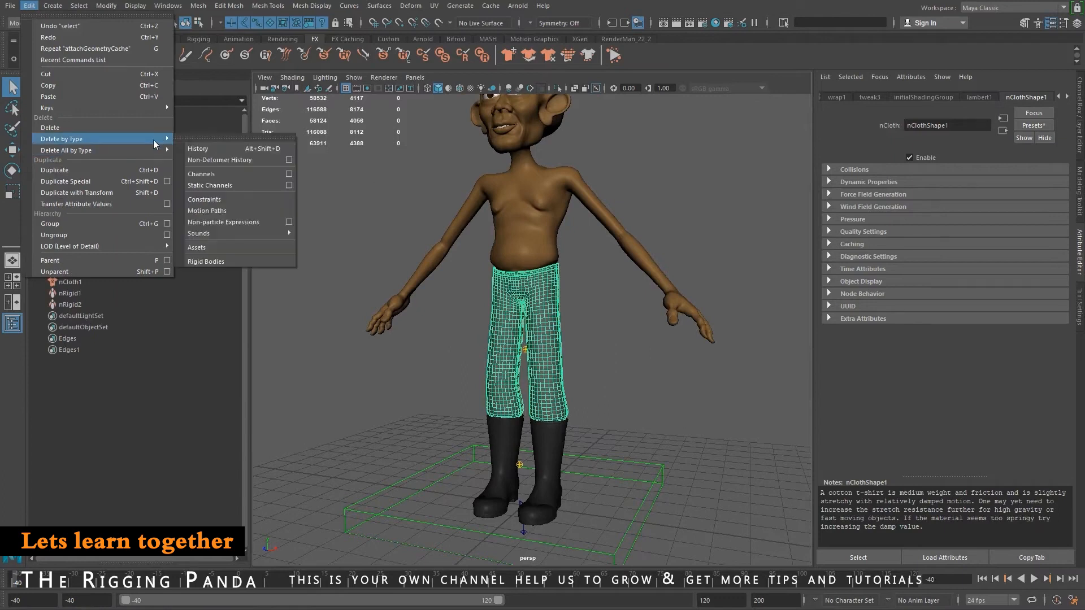
left_click(206, 148)
Scrub to frame 58 and examine whether Hi_poly_pants still follows the character without its history.
left_click_drag(287, 581, 565, 574)
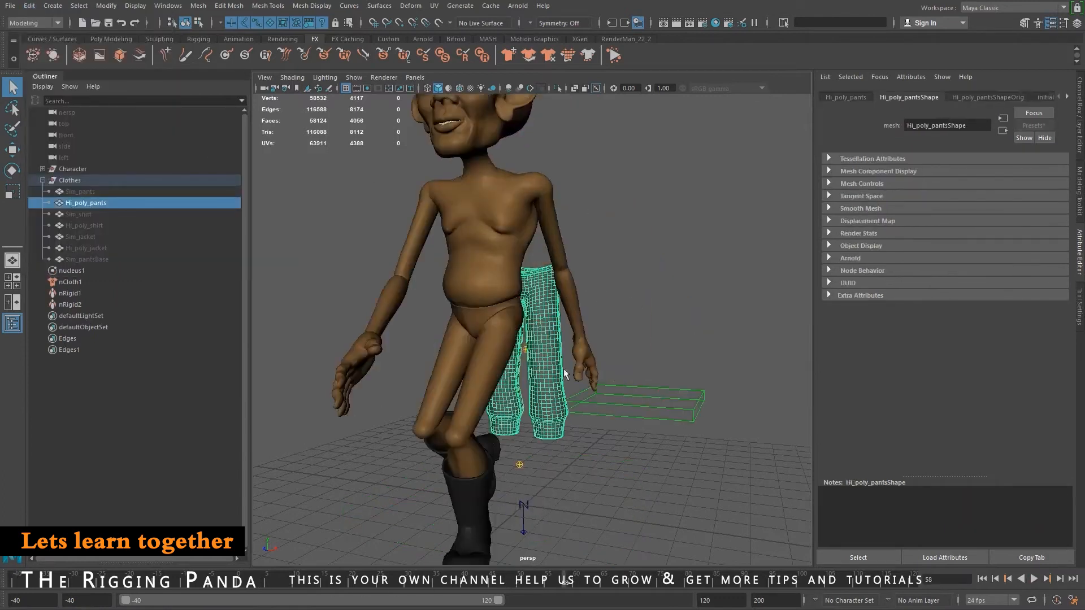
mouse_move(531, 352)
left_mouse_down("alt")
mouse_move(486, 349)
mouse_move(513, 352)
left_mouse_up("alt")
middle_click_drag(513, 351, 579, 385, "alt")
right_click_drag(579, 385, 579, 437, "alt")
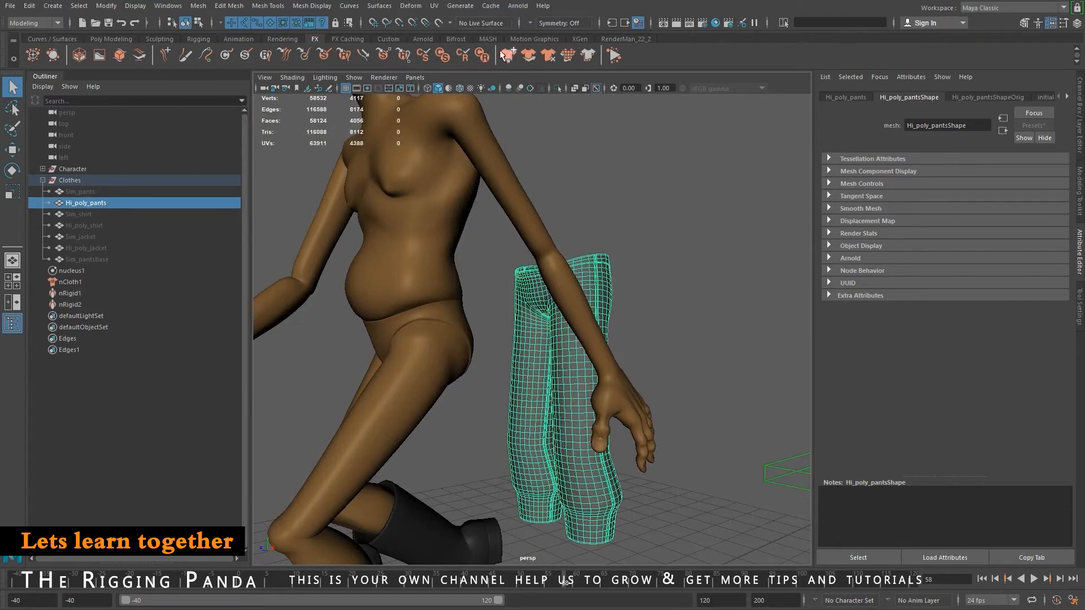
Import the pants geometry cache from the project's scenes/Cache folder onto Hi_poly_pants.
left_click(490, 8)
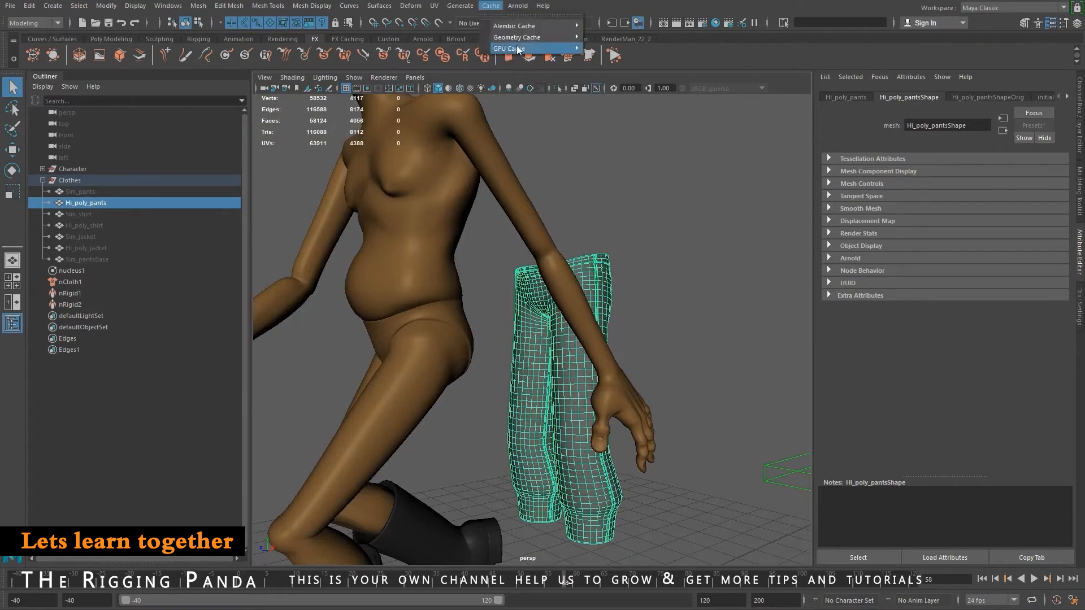
mouse_move(517, 38)
left_click(629, 58)
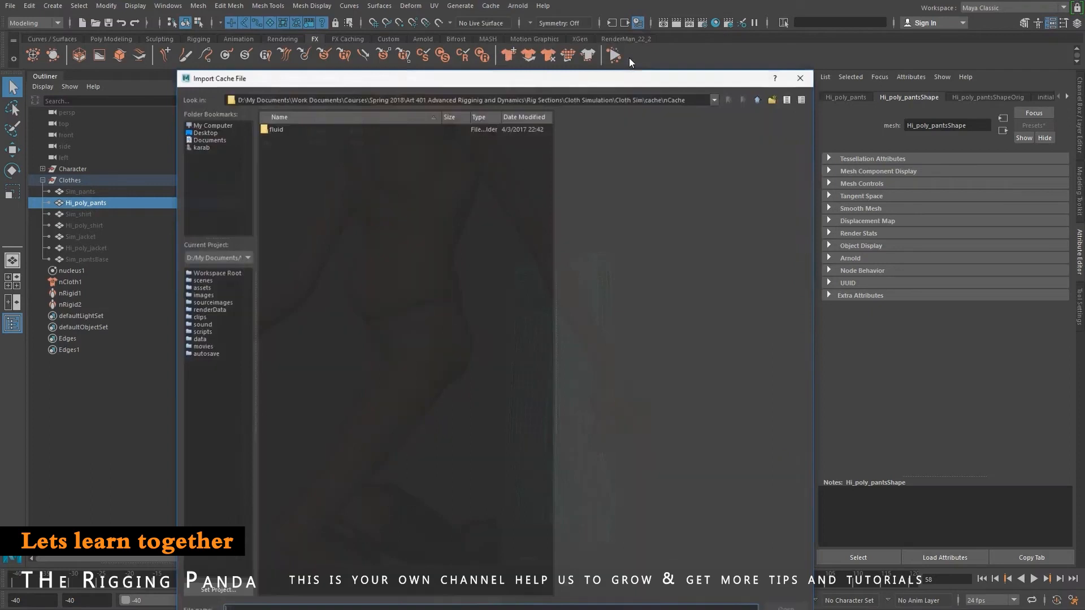
left_click(758, 99)
left_click(758, 99)
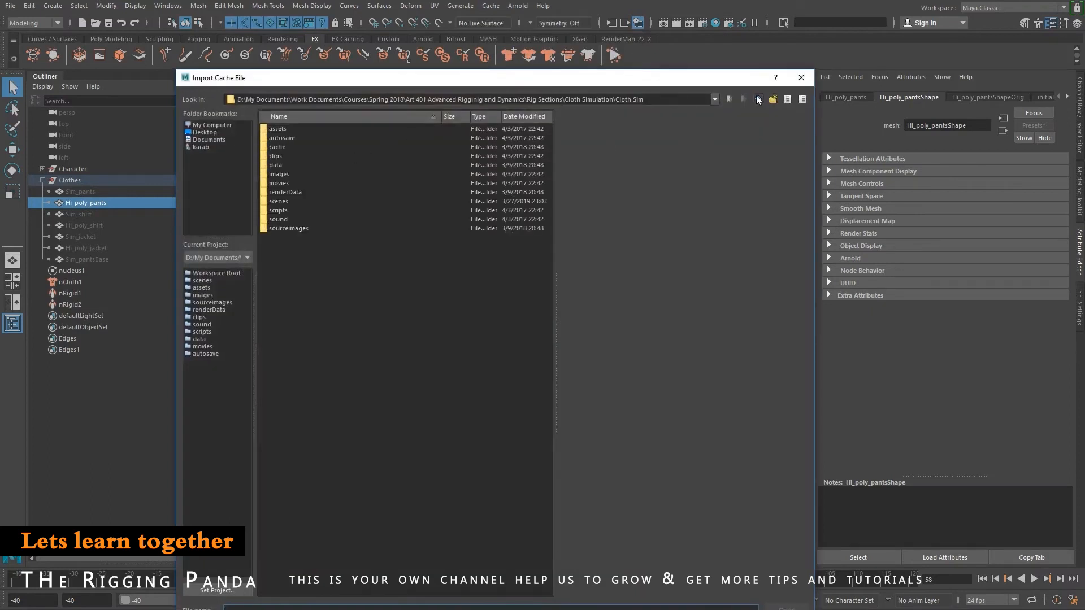
double_click(287, 198)
double_click(284, 137)
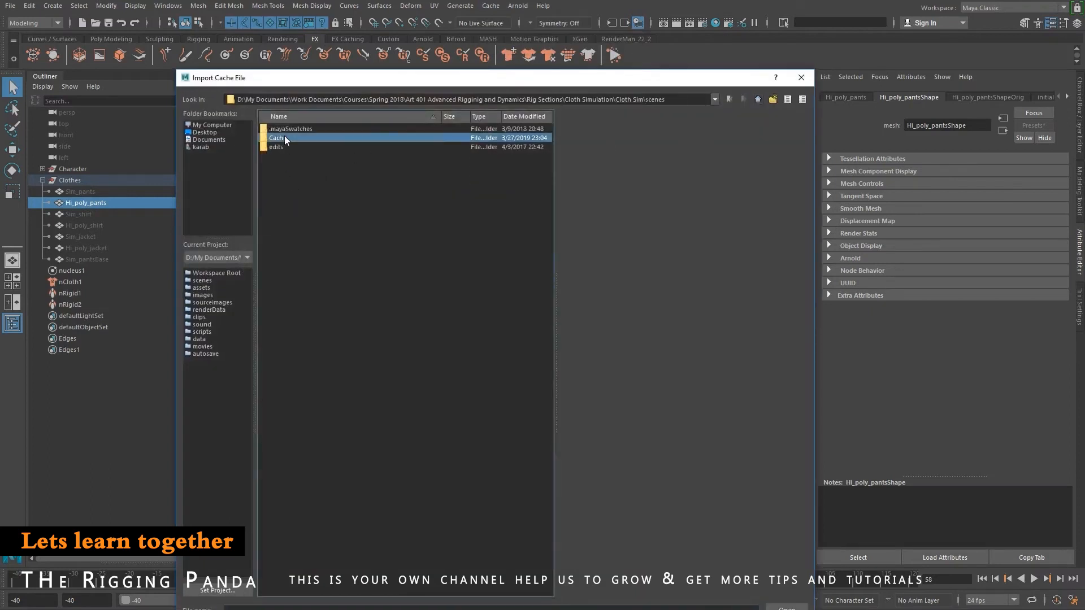
left_click(283, 130)
double_click(284, 130)
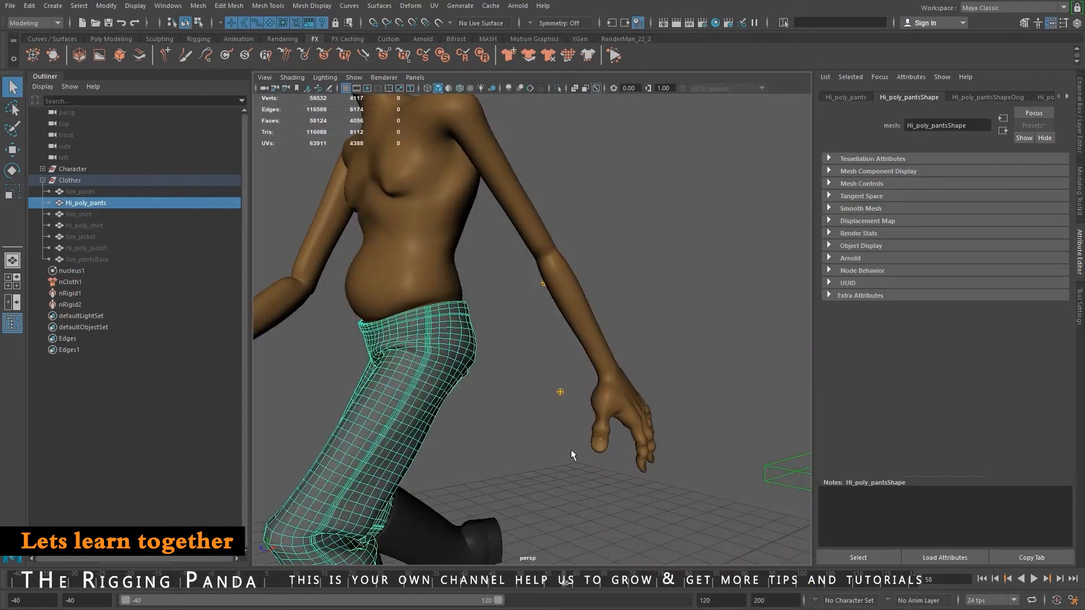
Play the animation from the start, pausing at frames 10 and 47, to check the imported cache on Hi_poly_pants.
scroll(503, 439, "down", 3)
middle_click_drag(540, 439, 587, 405, "alt")
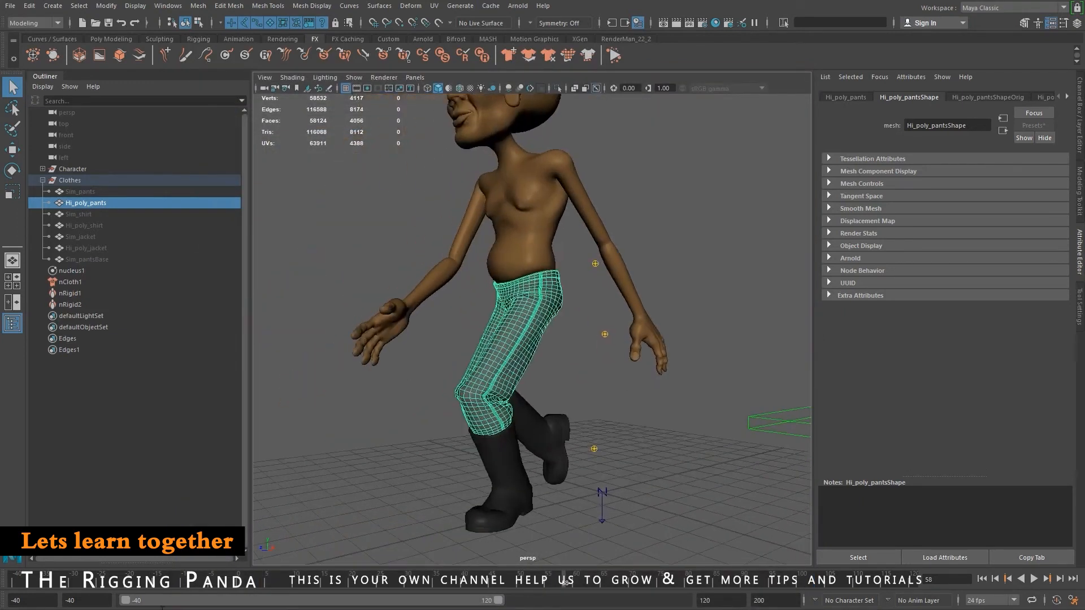
left_click(22, 586)
key("alt+v")
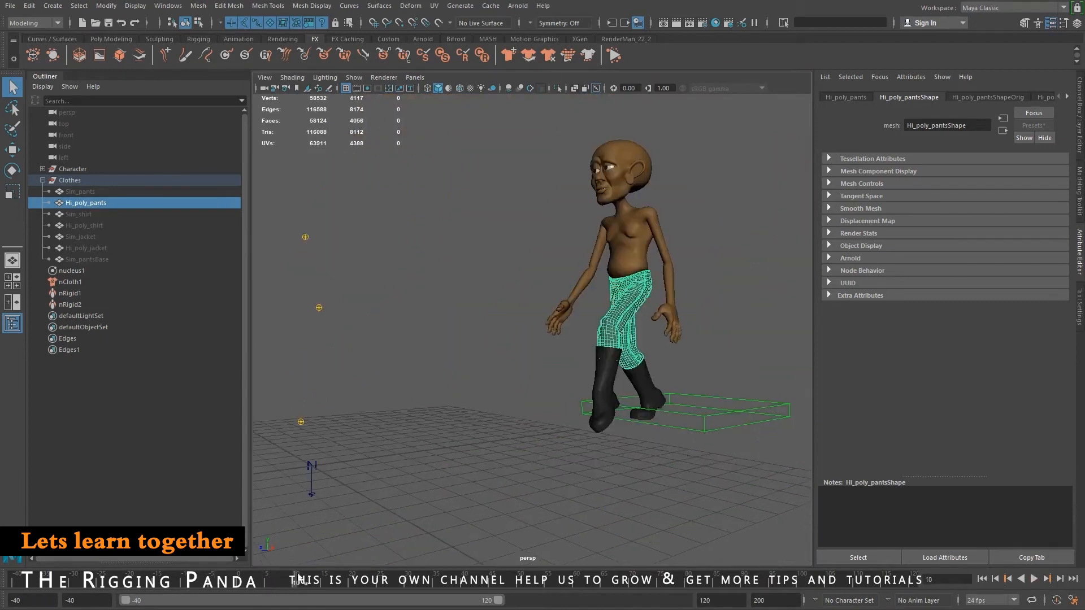
key("alt+v")
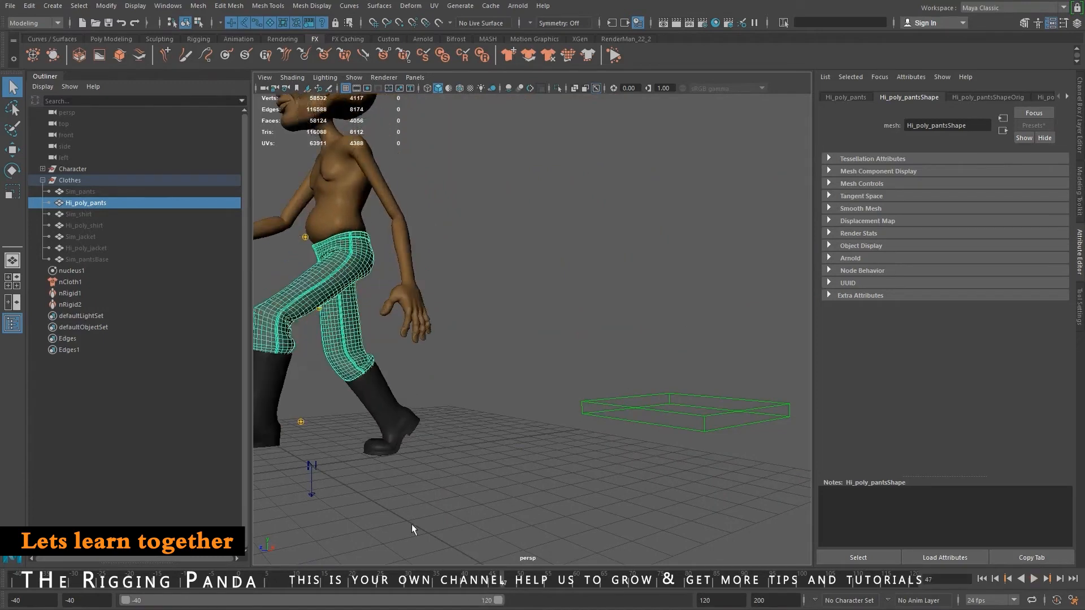
key("alt+v")
middle_click_drag(416, 471, 589, 480, "alt")
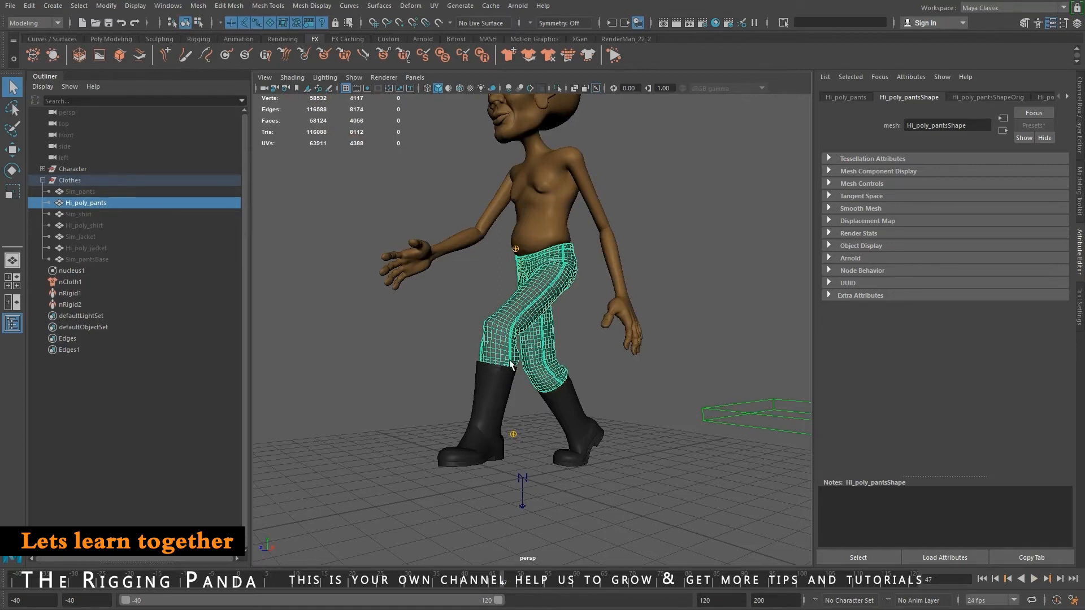
Disable the nCloth simulation on Sim_pants, return to the start frame -40, and view the character from the front.
left_click(80, 191)
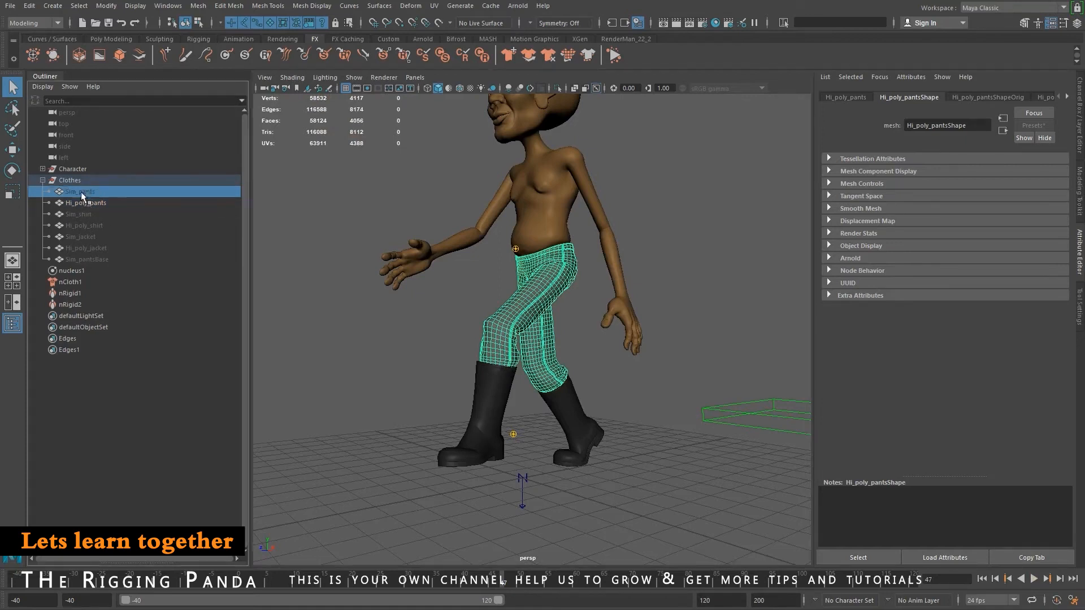
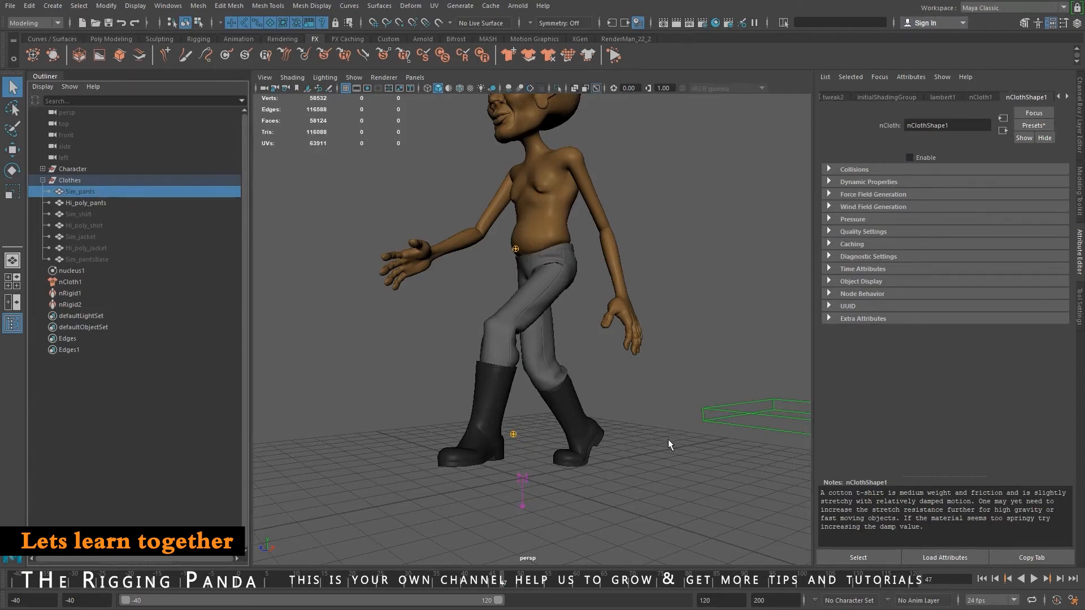
left_click(982, 579)
key("f")
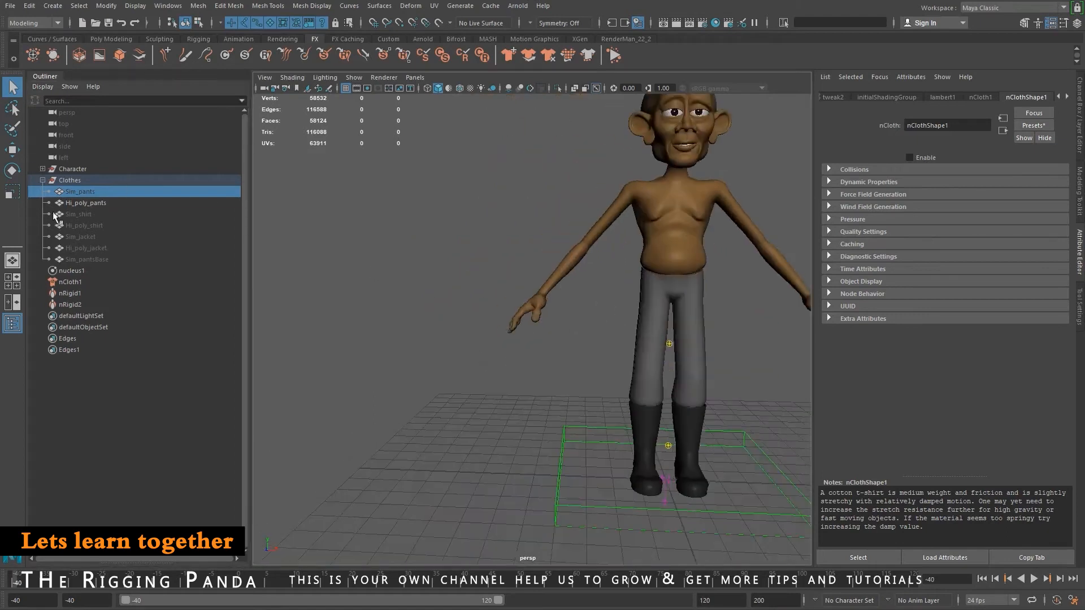
Unhide the Sim_shirt mesh in the Clothes group and view it on the character from below.
left_click(79, 215)
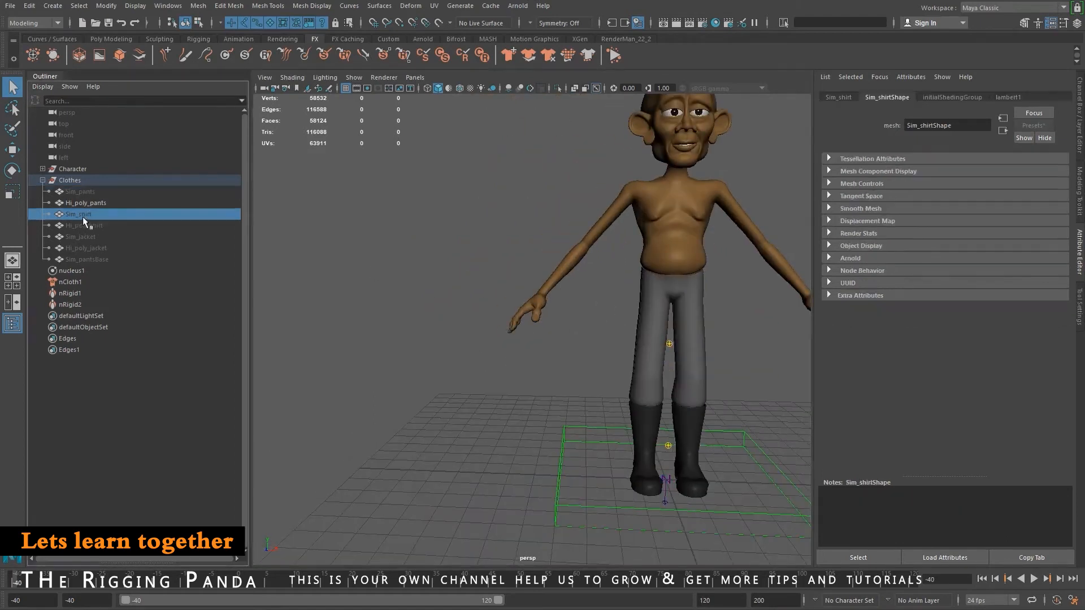
key("shift+h")
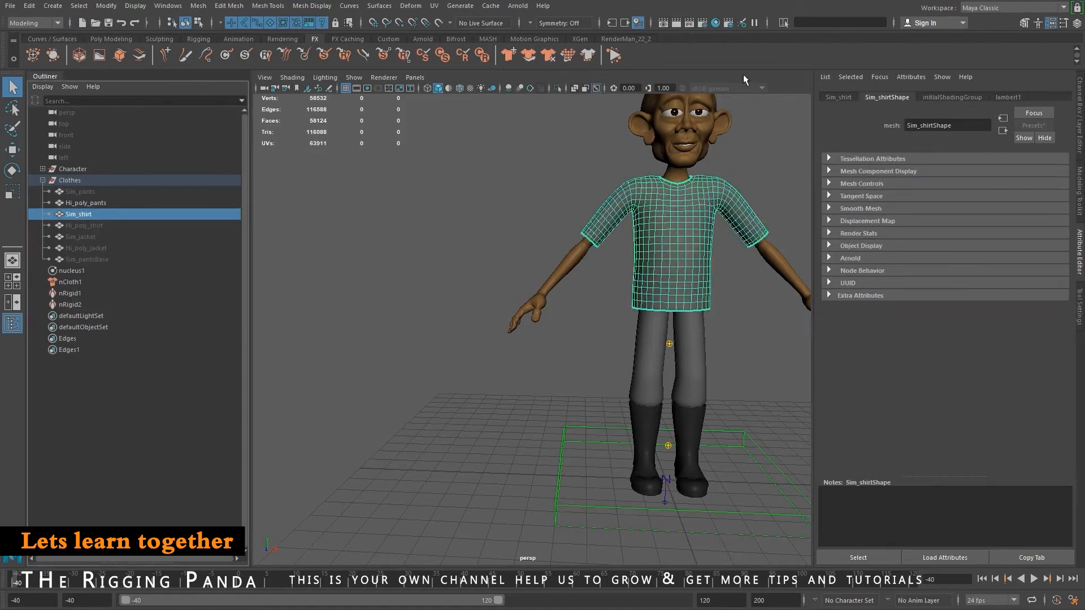
middle_click_drag(653, 288, 556, 284, "alt")
right_click_drag(557, 284, 650, 335, "alt")
left_click_drag(649, 335, 566, 316, "alt")
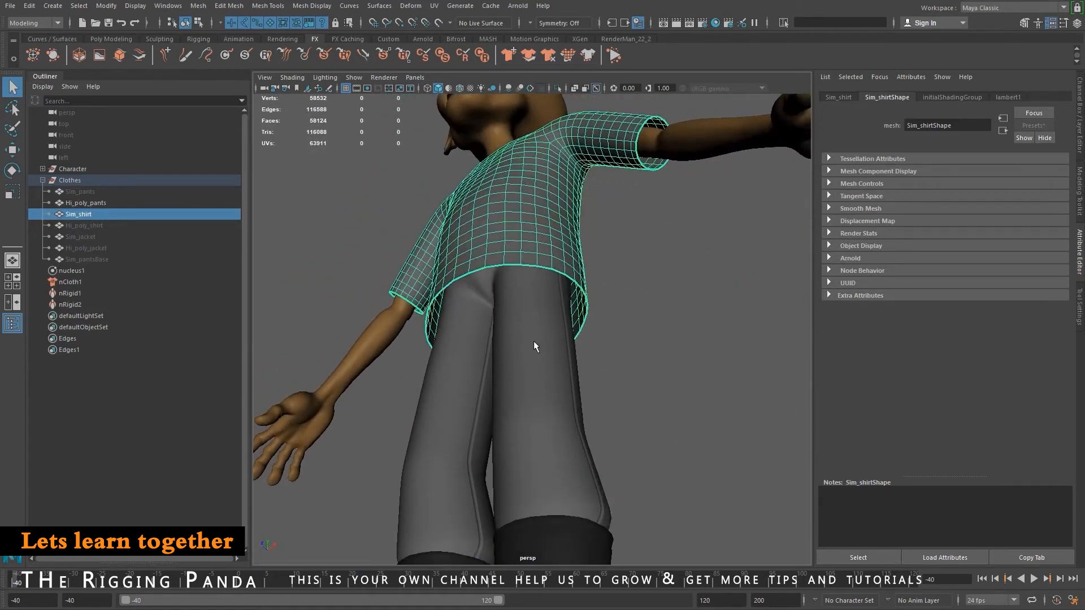
left_click_drag(514, 375, 530, 361, "alt")
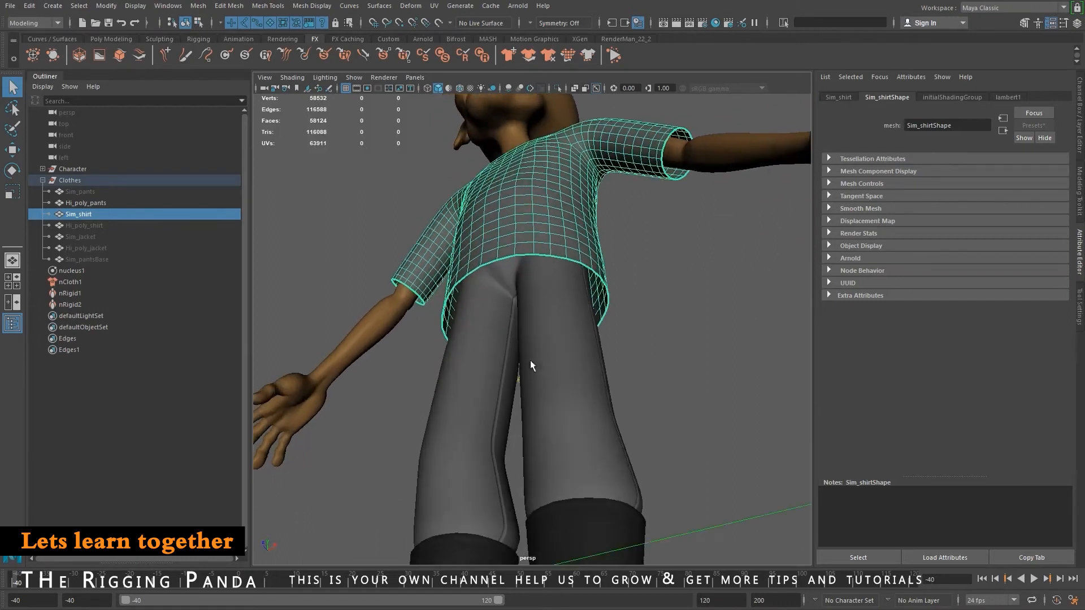
Inspect Hi_poly_pants in isolation and make it a passive collider for the nCloth simulation.
left_click(541, 364)
key("ctrl+1")
left_click_drag(541, 272, 588, 373, "alt")
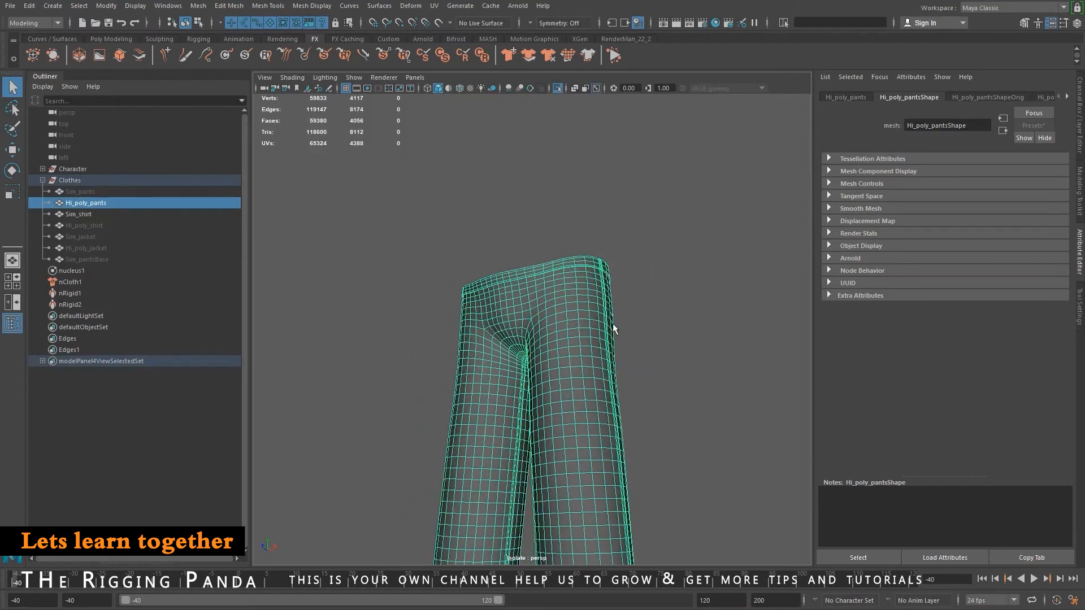
key("ctrl+1")
left_click_drag(560, 354, 568, 414, "alt")
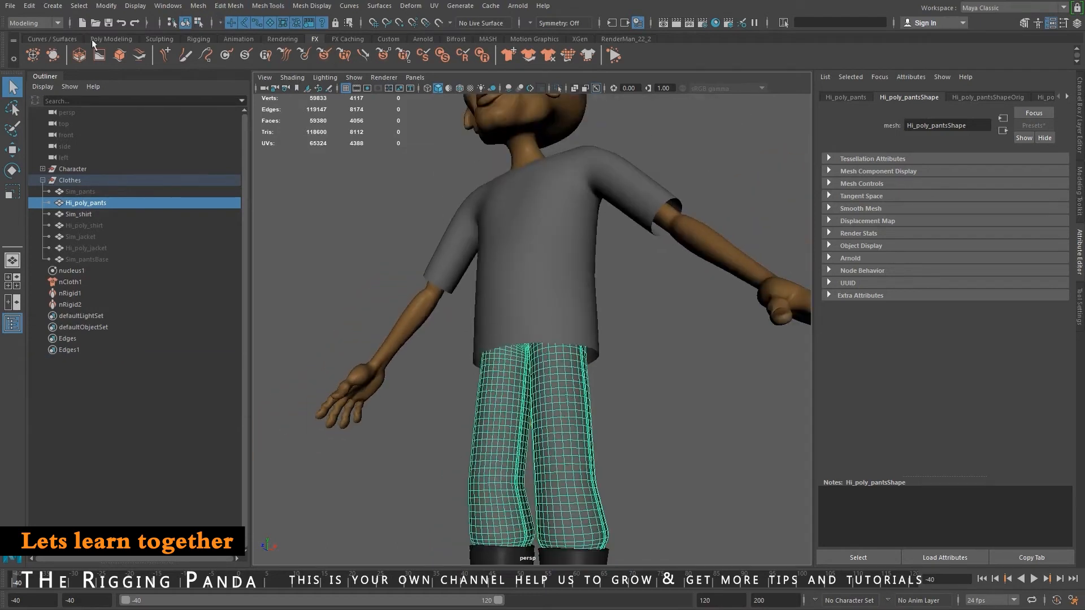
left_click(57, 23)
left_click(25, 70)
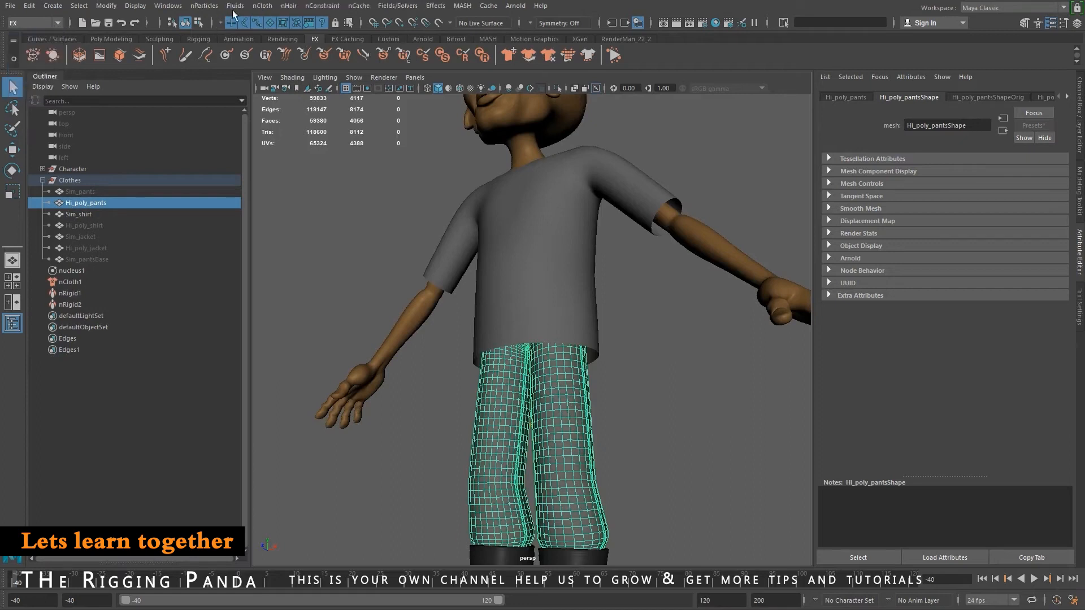
left_click(262, 6)
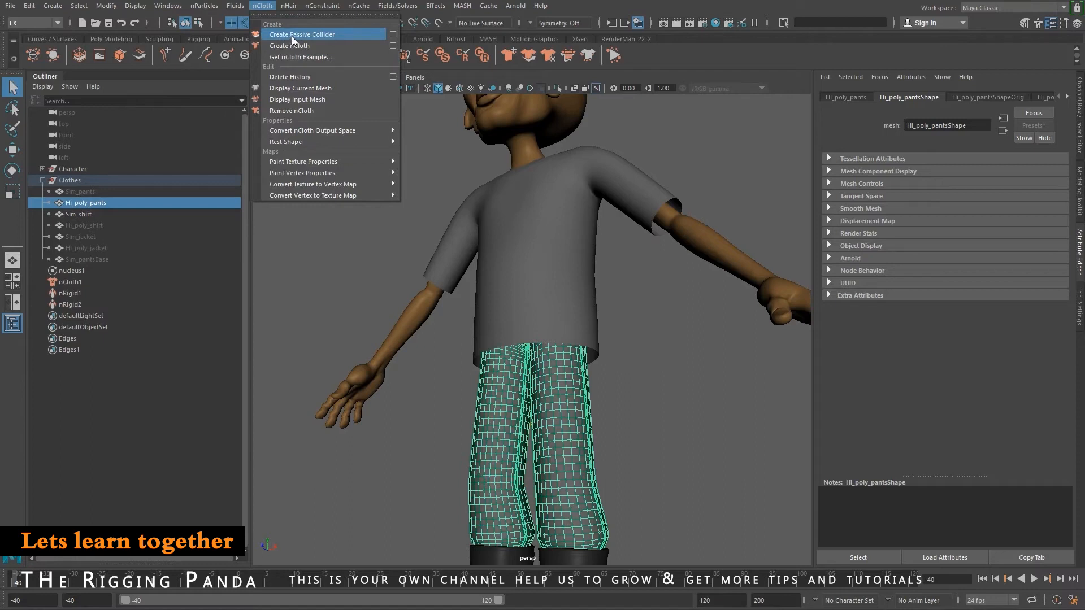
left_click(293, 35)
key("a")
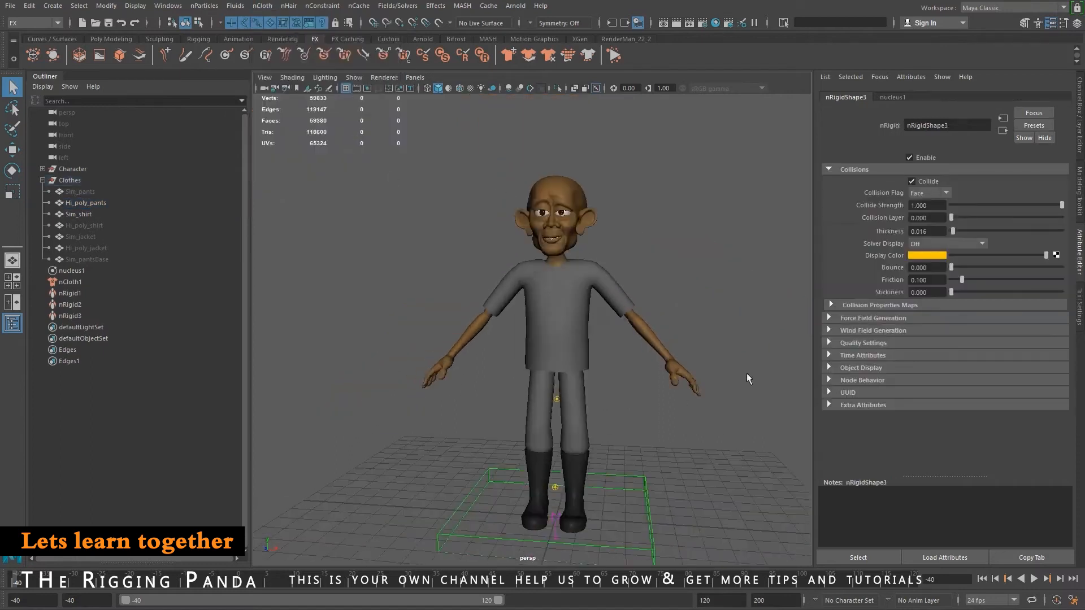
Smooth the Sim_shirt mesh with one division level.
right_click_drag(601, 353, 644, 424, "alt")
left_click_drag(644, 423, 605, 415, "alt")
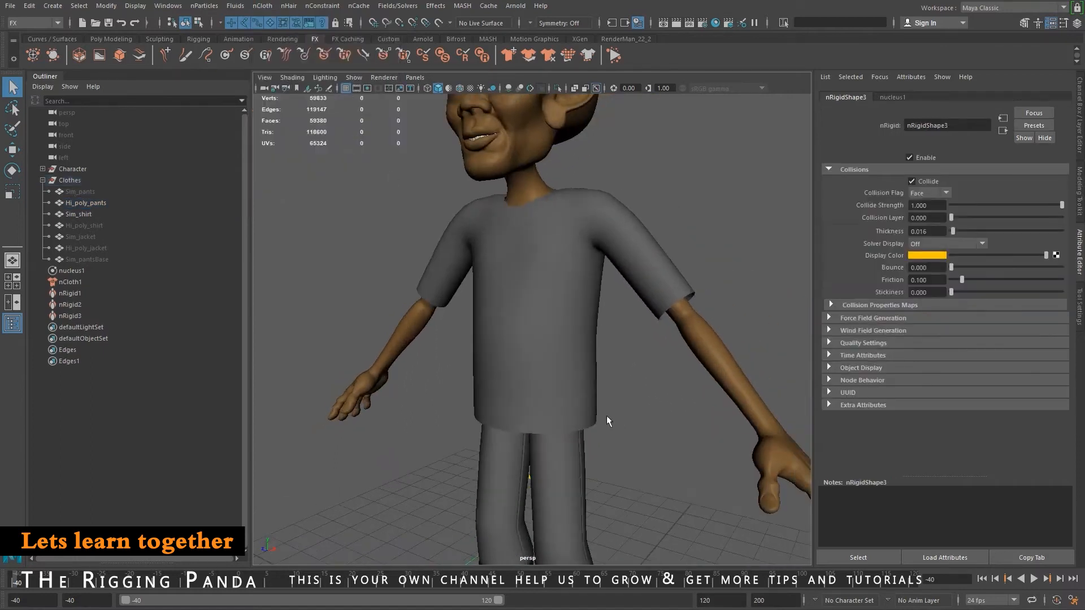
left_click(581, 300)
left_click_drag(581, 299, 576, 303, "alt")
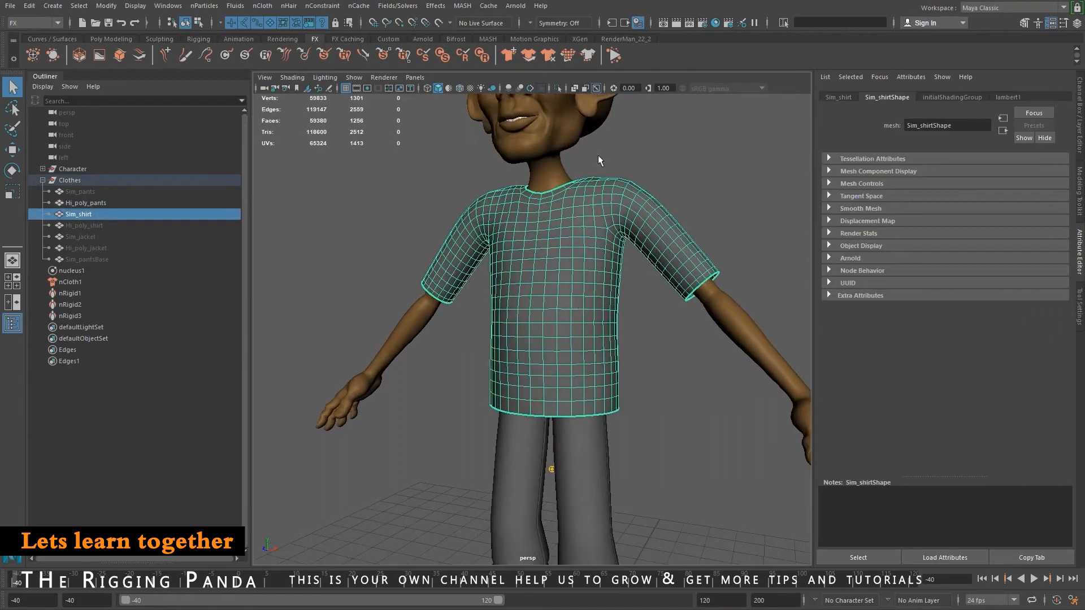
right_click_drag(552, 256, 521, 323, "shift")
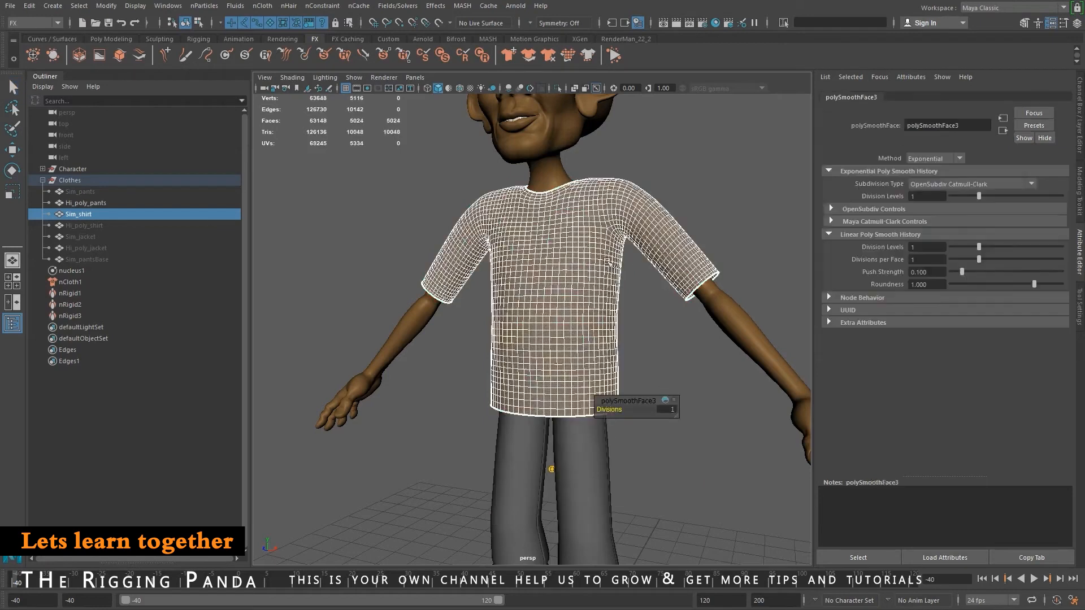
left_click_drag(607, 308, 666, 351, "alt")
left_click(733, 359)
right_click_drag(733, 359, 717, 388, "alt")
middle_click_drag(717, 387, 671, 387, "alt")
right_click_drag(670, 387, 577, 336, "alt")
Turn the smoothed Sim_shirt mesh into an nCloth object.
left_click(547, 249)
left_click_drag(547, 249, 438, 275, "alt")
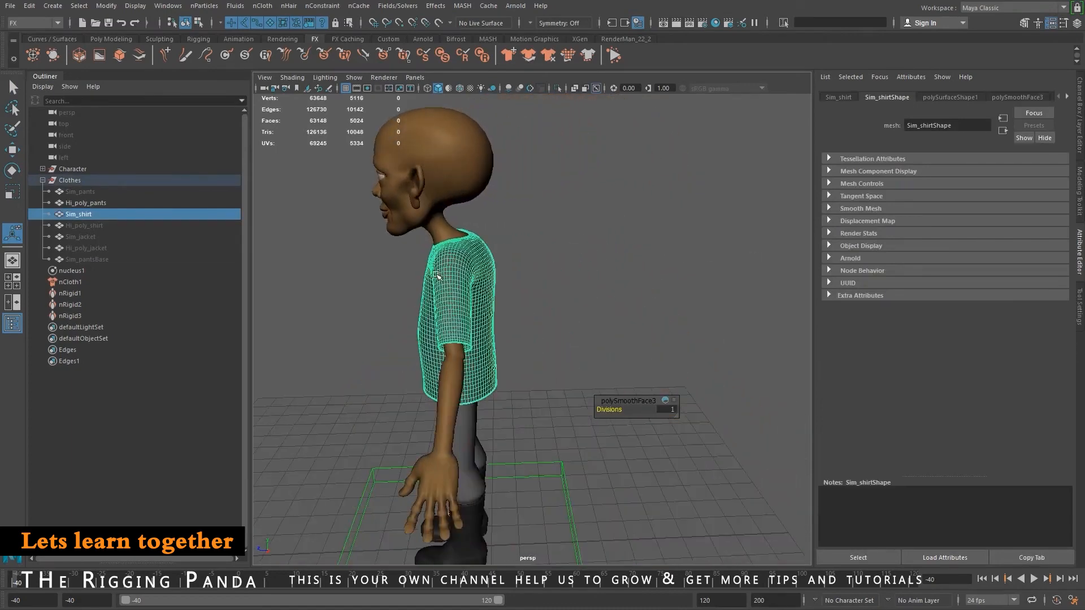
left_click_drag(437, 336, 557, 305, "alt")
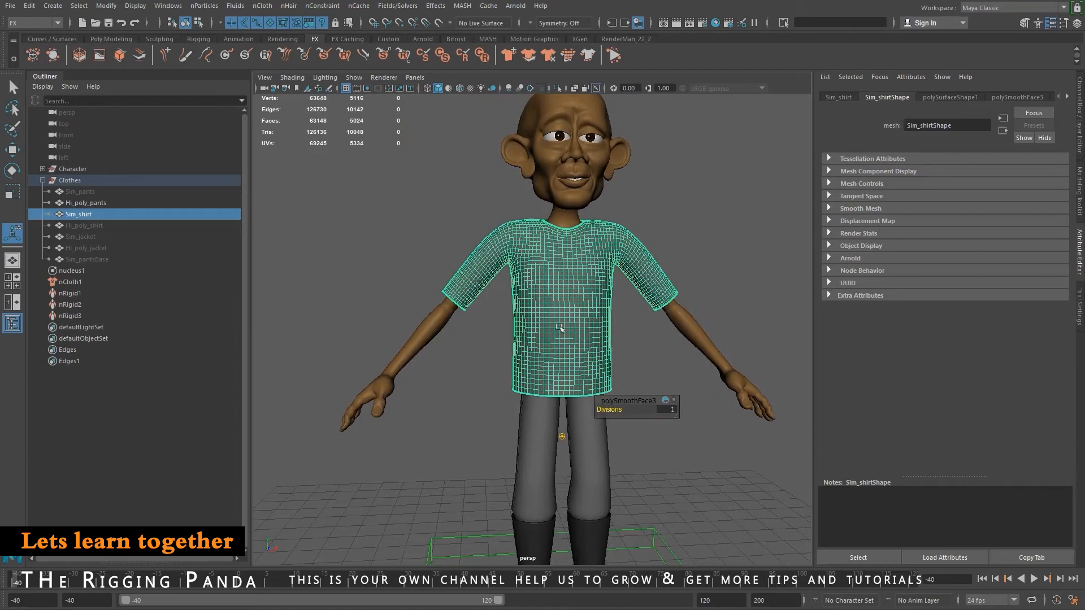
left_click_drag(542, 258, 566, 267, "alt")
right_click_drag(566, 267, 601, 323, "alt")
scroll(514, 274, "down", 1)
scroll(591, 276, "down", 1)
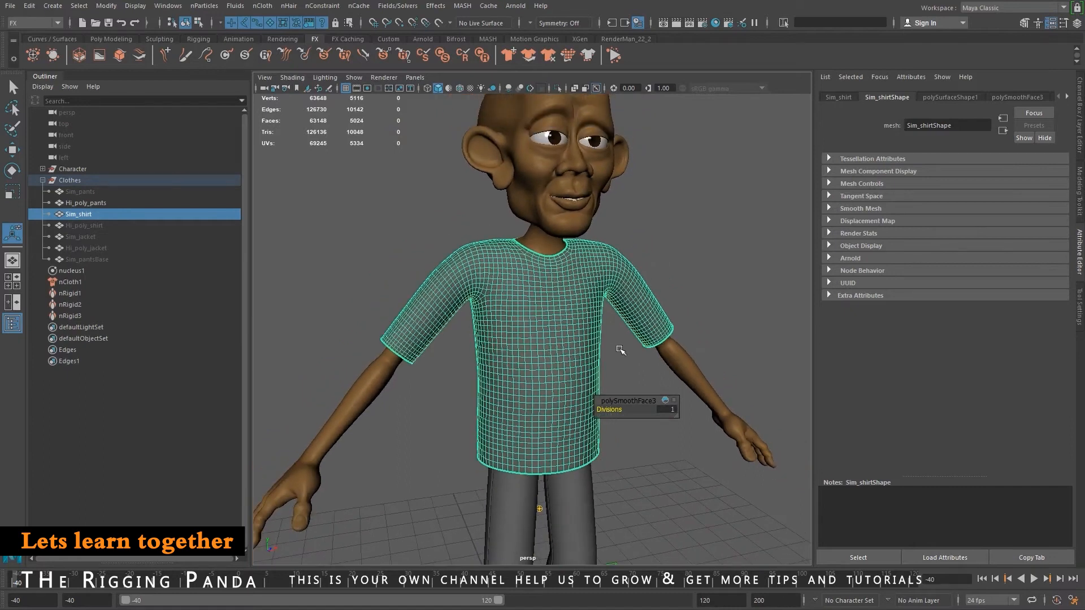
left_click(262, 6)
left_click(306, 55)
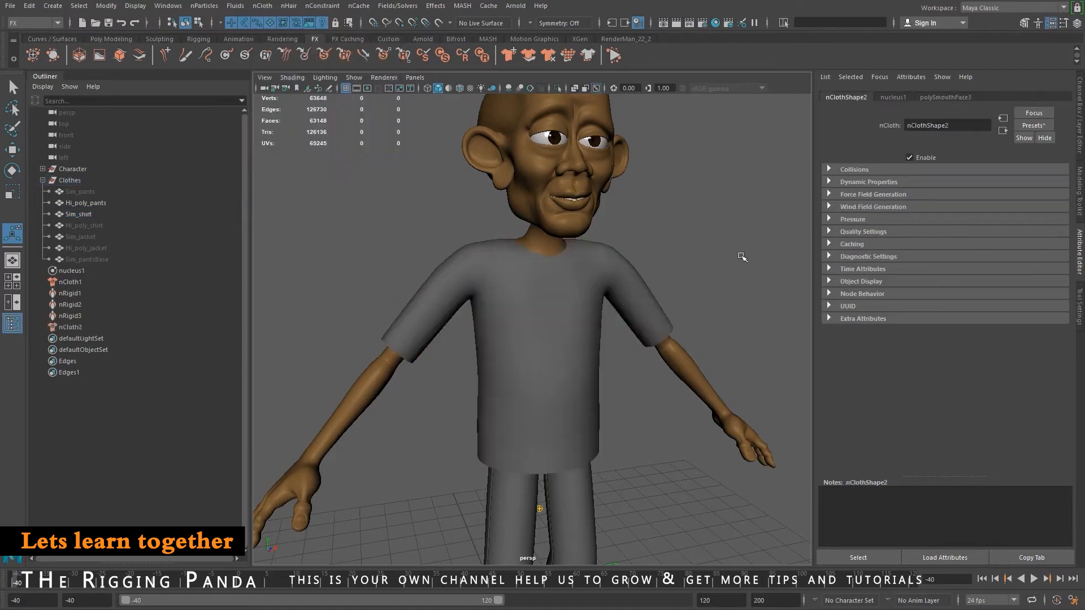
Set the solver display of Sim_shirt's nCloth to Collision Thickness and view the shirt's hem up close.
scroll(461, 315, "up", 10)
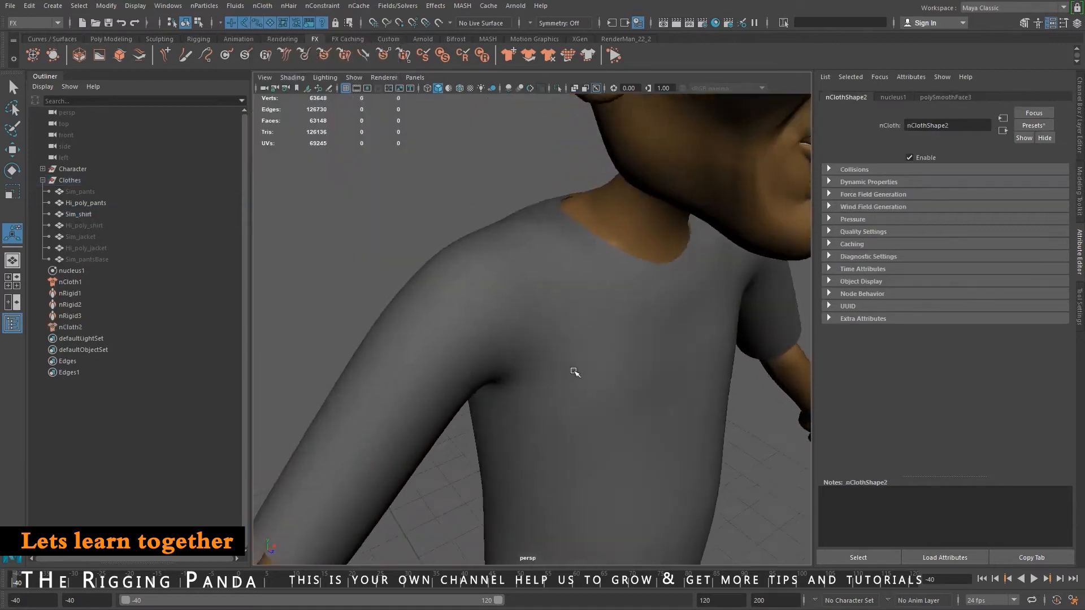
scroll(584, 398, "up", 2)
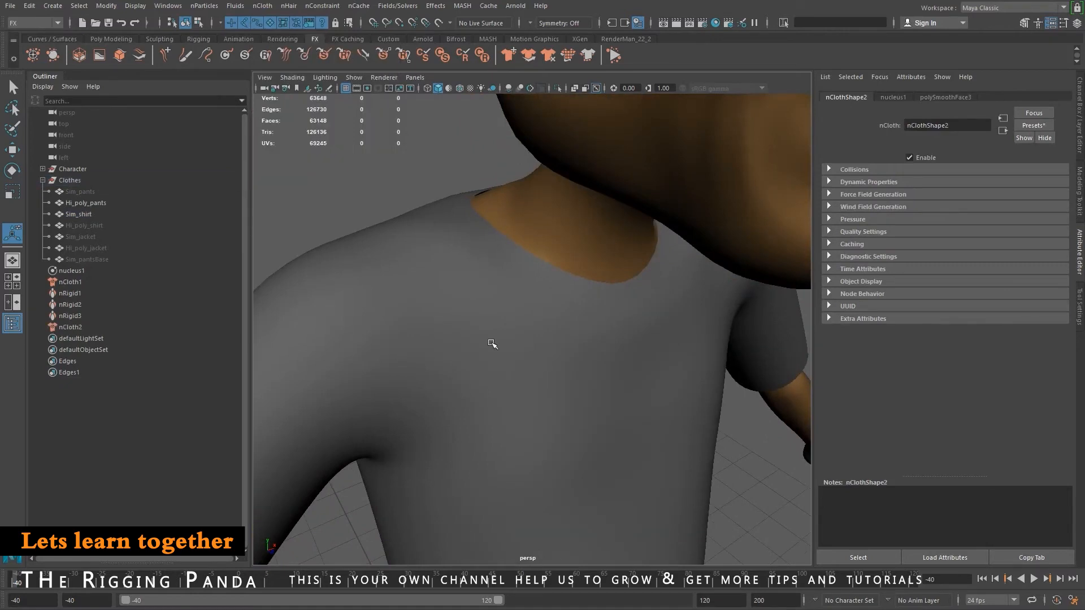
left_click(492, 344)
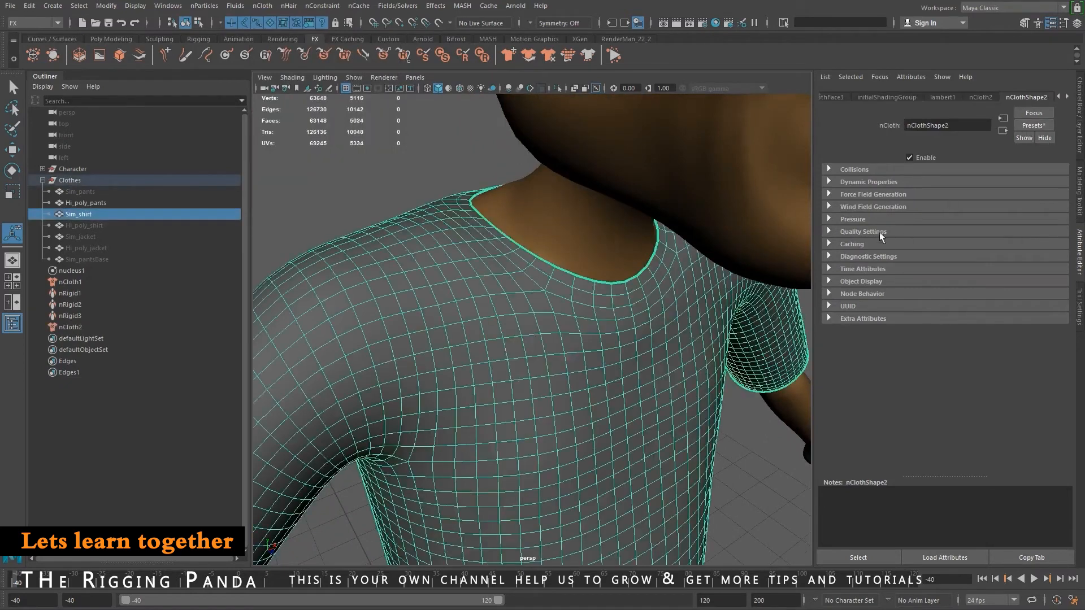
left_click(859, 172)
left_click(952, 281)
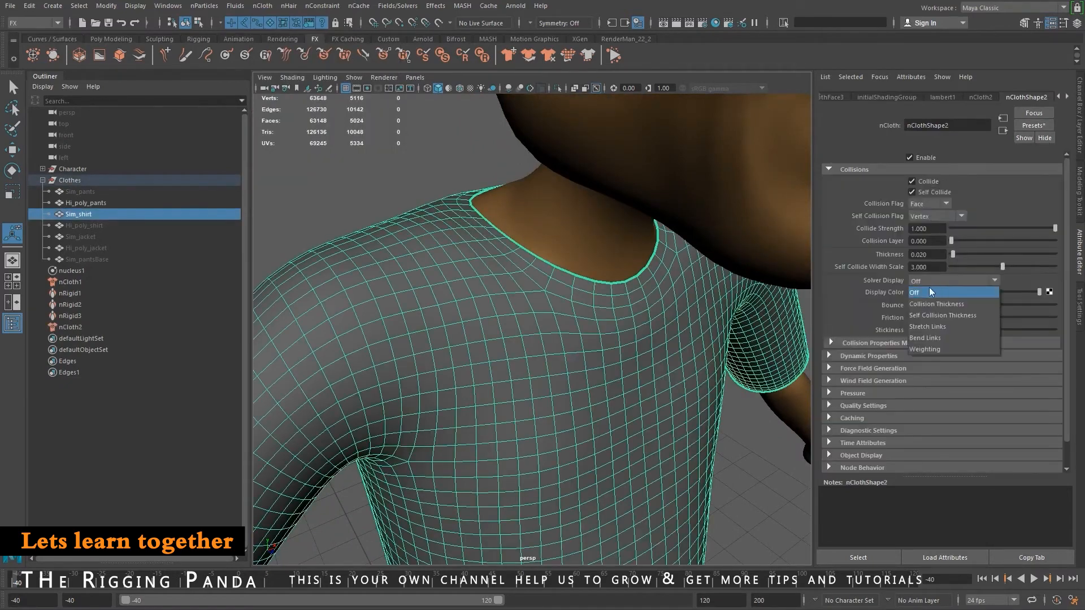
left_click(932, 298)
left_click_drag(579, 293, 537, 273, "alt")
Set the shirt nCloth's collision thickness to 0.015 and its self collide width scale to 2.5.
left_click(931, 255)
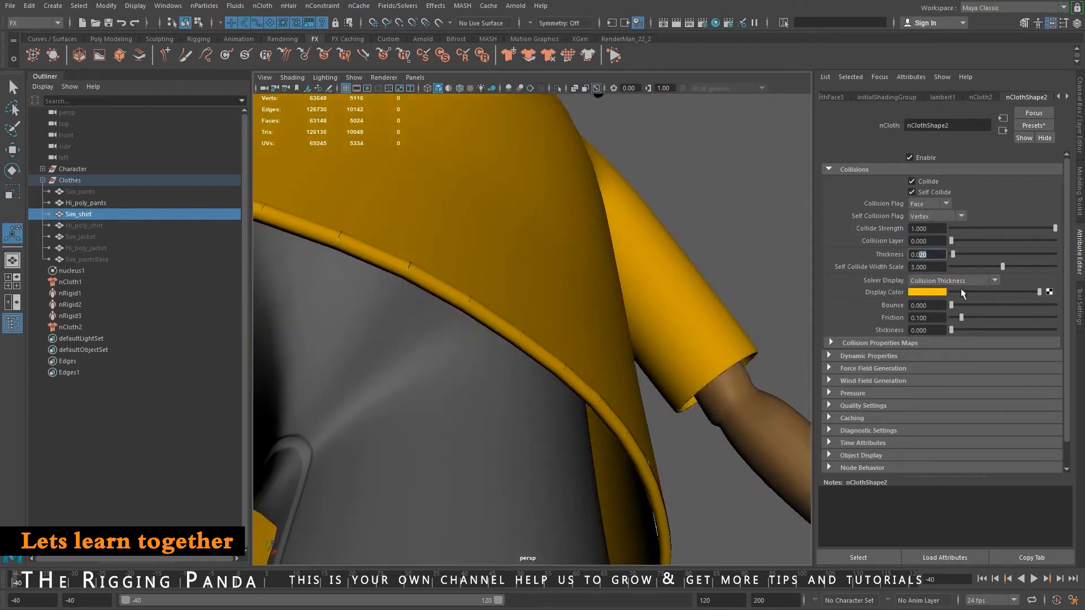
type("15")
key("Return")
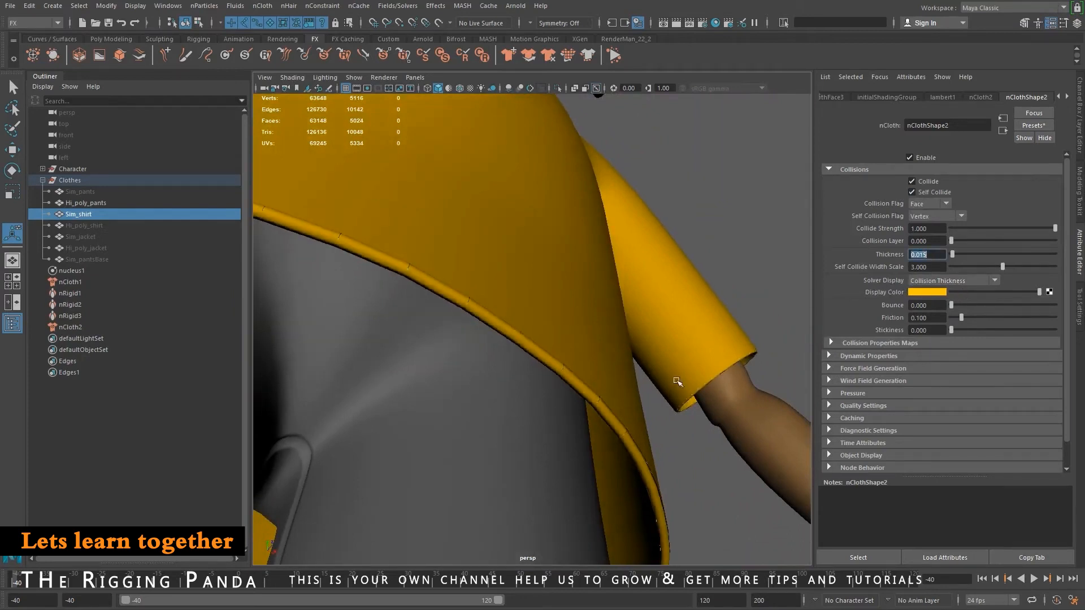
left_click_drag(677, 382, 801, 336, "alt")
double_click(930, 268)
type("2.5")
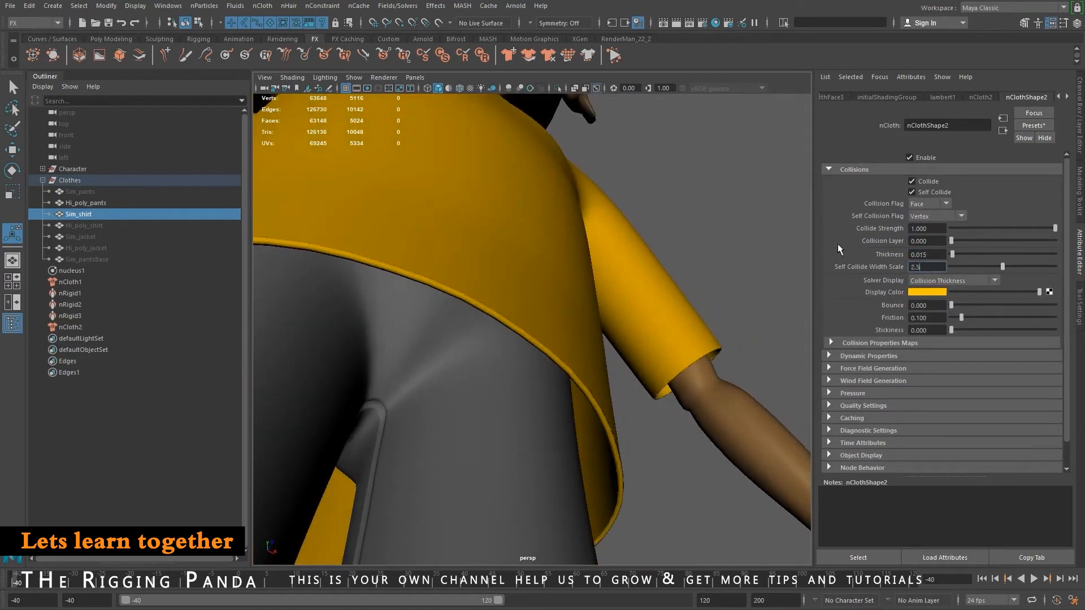
key("Return")
Set the collision friction to 0.15 on both the shirt's nCloth and the character body's passive collider.
double_click(933, 317)
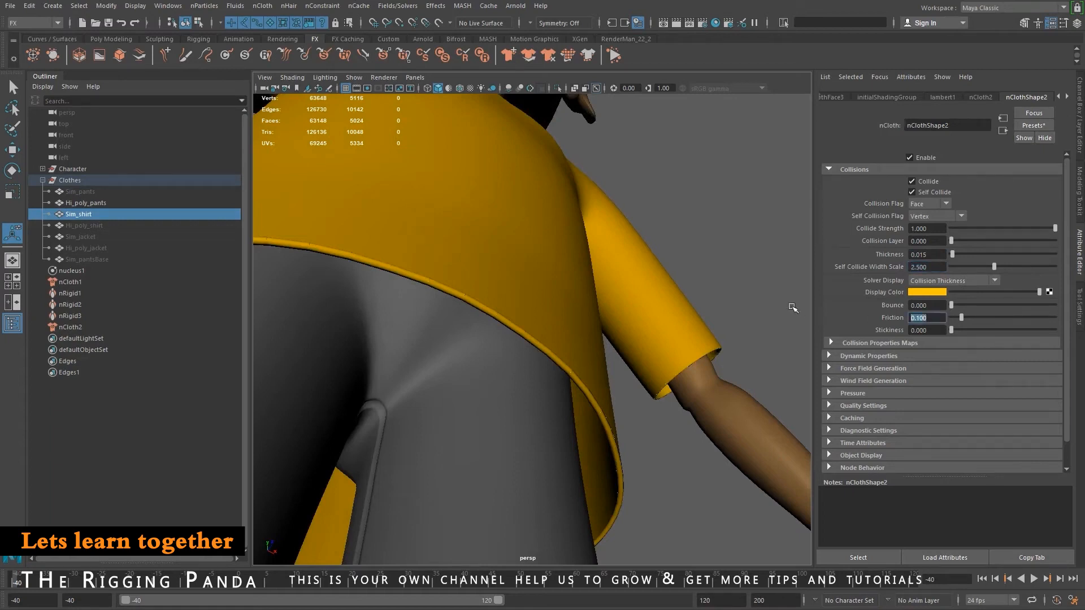
type("0")
key("Return")
left_click_drag(725, 428, 700, 395, "alt")
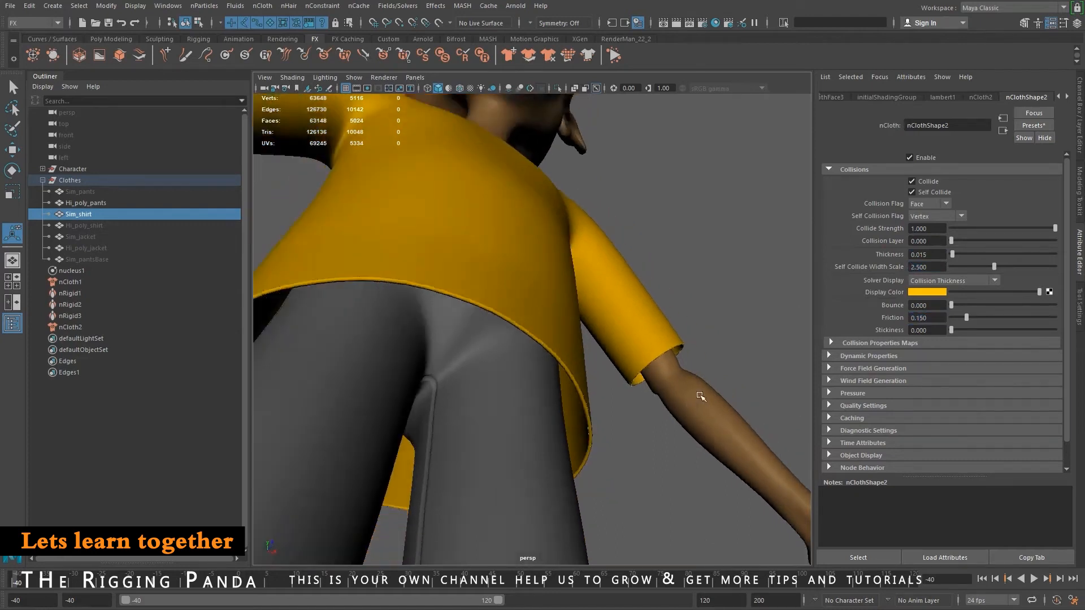
left_click(710, 422)
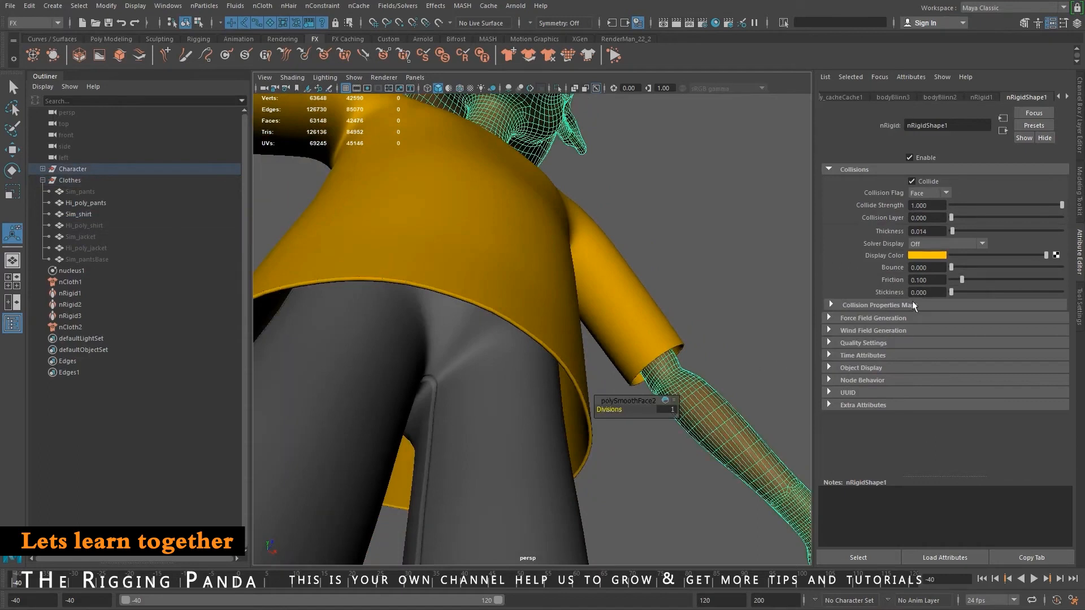
left_click(935, 280)
type("0.15")
key("Return")
Turn off the solver display of nCloth2 on the shirt.
middle_click_drag(471, 387, 530, 410, "alt")
scroll(531, 410, "down", 5)
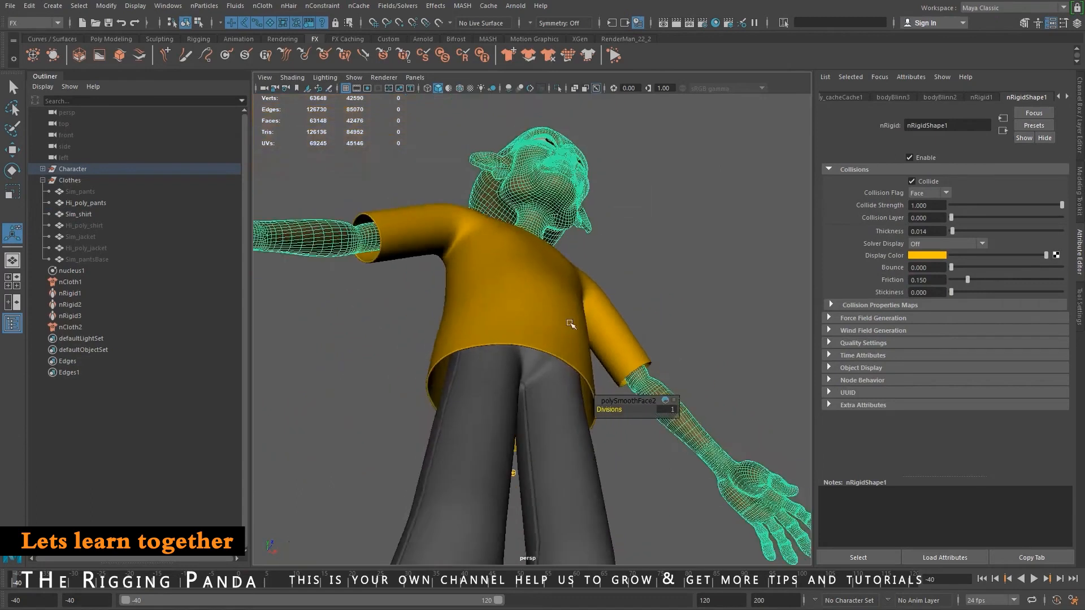
left_click_drag(571, 324, 533, 371, "alt")
left_click(70, 327)
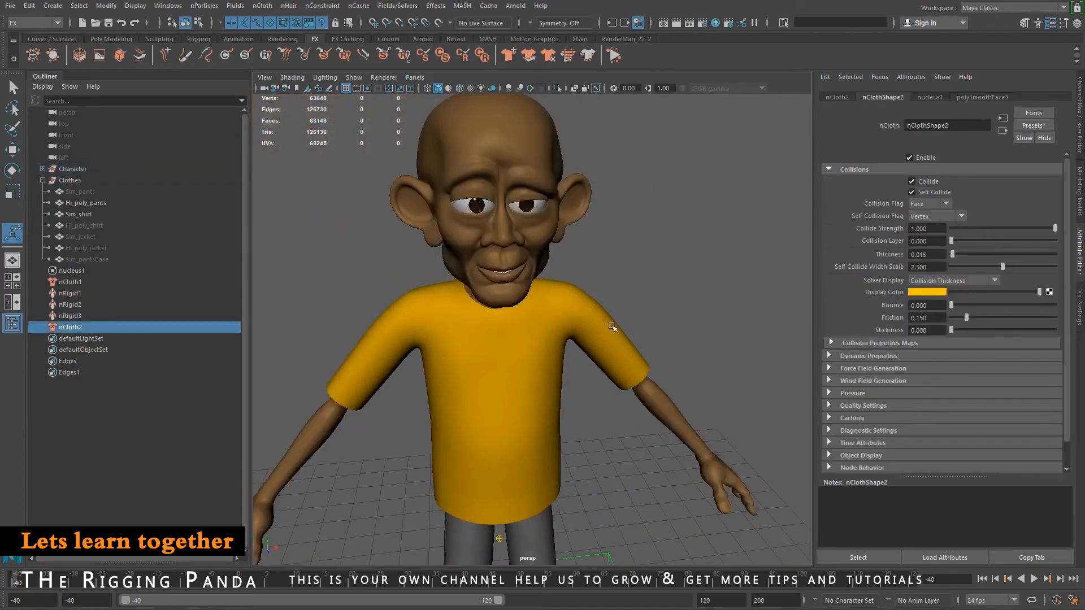
left_click(955, 281)
left_click(956, 290)
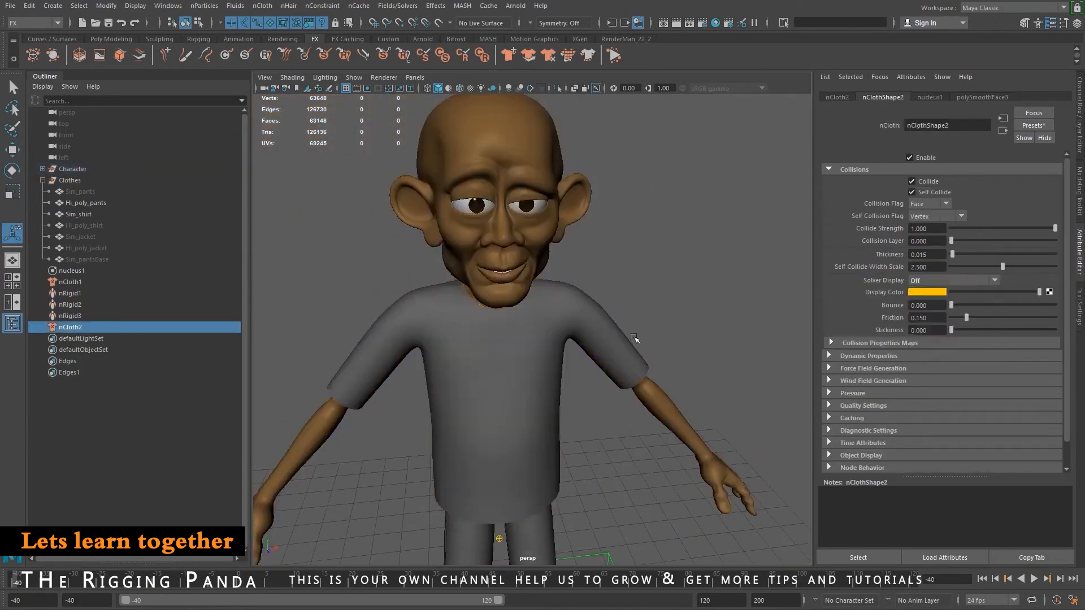
Save the scene, accepting the student version notice.
scroll(599, 351, "down", 3)
scroll(599, 351, "down", 2)
left_click_drag(634, 308, 572, 296, "alt")
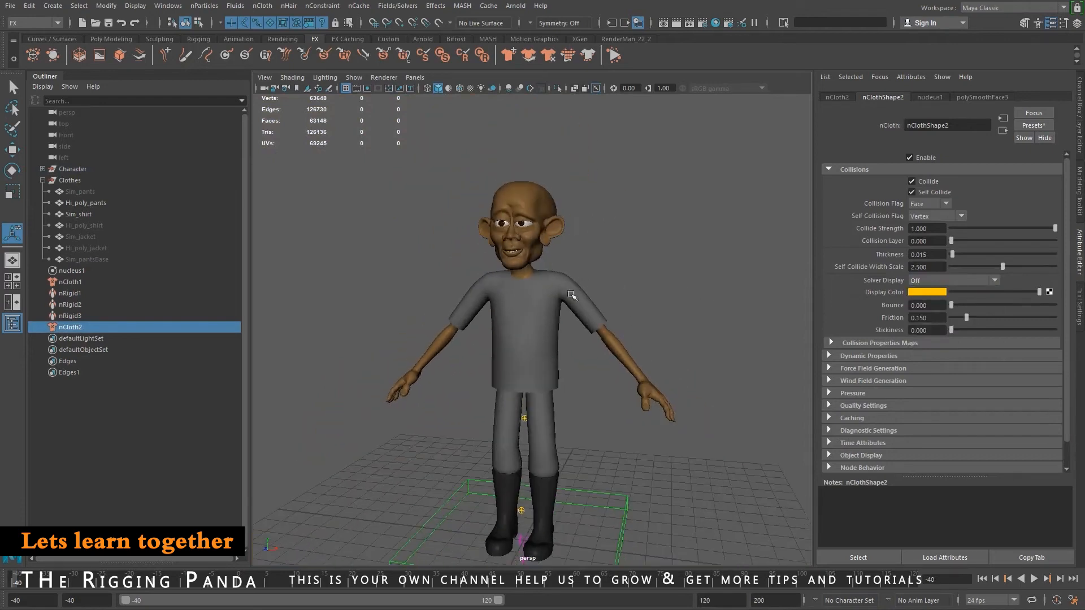
left_click(107, 26)
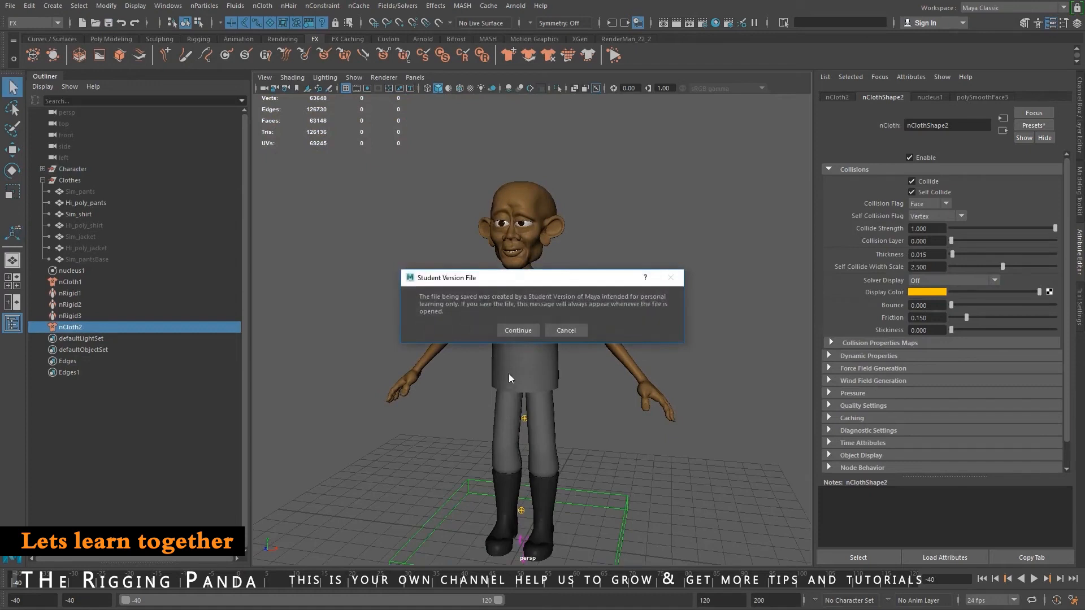
left_click(519, 330)
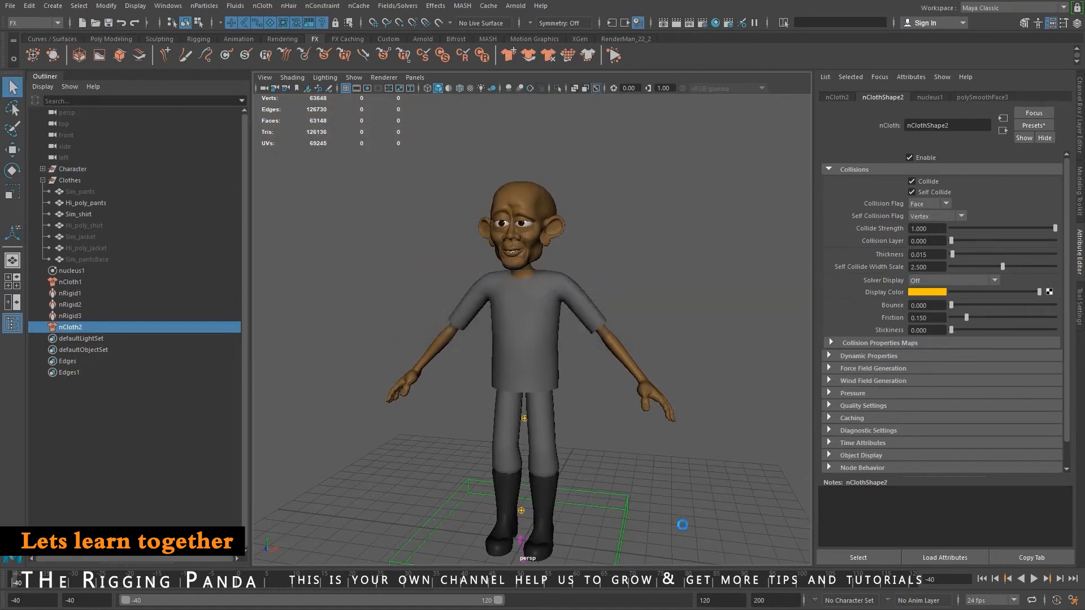
Enable the nucleus1 solver and bring the whole character into view from the front.
middle_click_drag(665, 411, 654, 353, "alt")
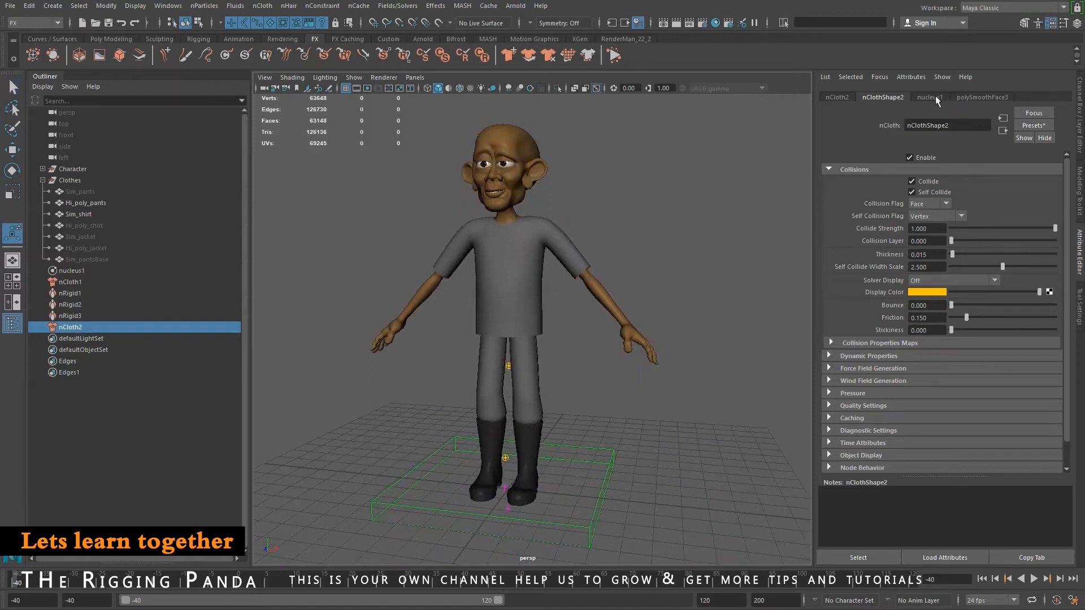
left_click(929, 97)
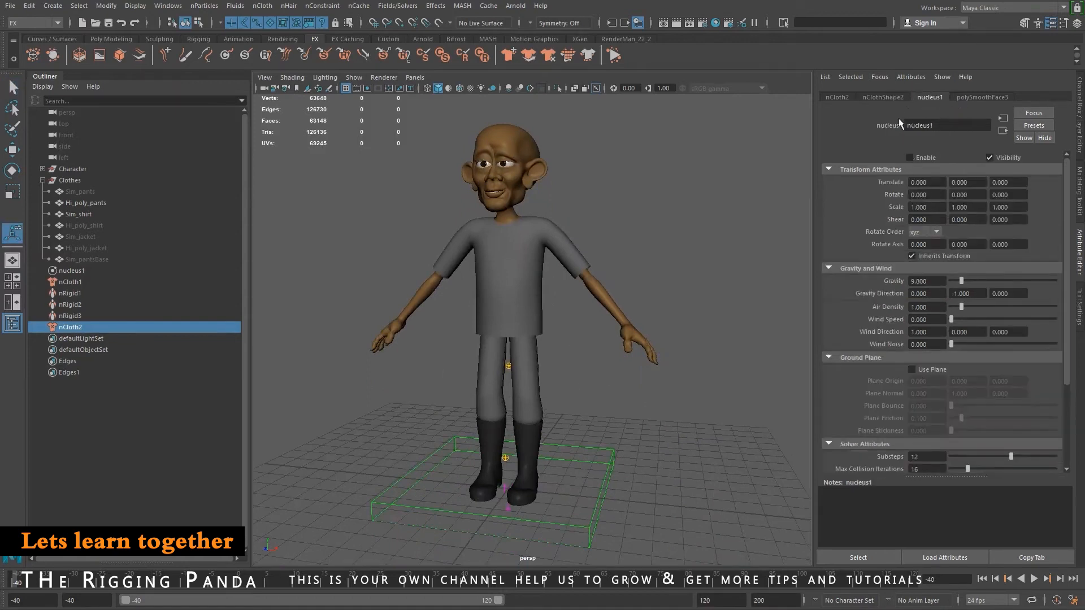
left_click(910, 157)
left_click_drag(516, 310, 554, 421, "alt")
scroll(540, 380, "down", 4)
middle_click_drag(589, 407, 619, 401, "alt")
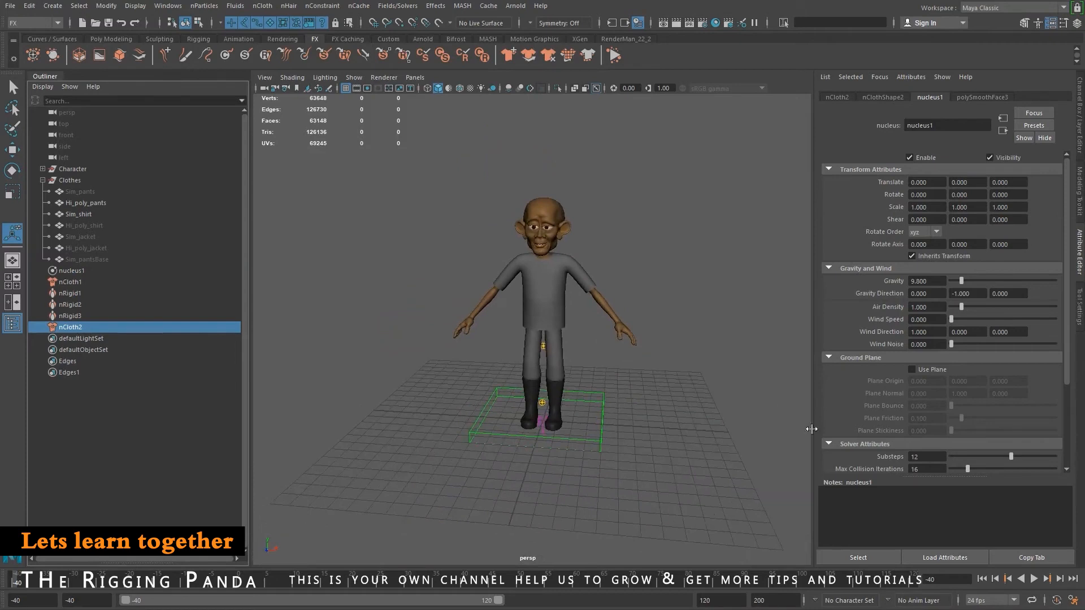
Save the scene, accepting the student version notice, and test-play the shirt simulation from the side before rewinding to the start frame.
key("ctrl+s")
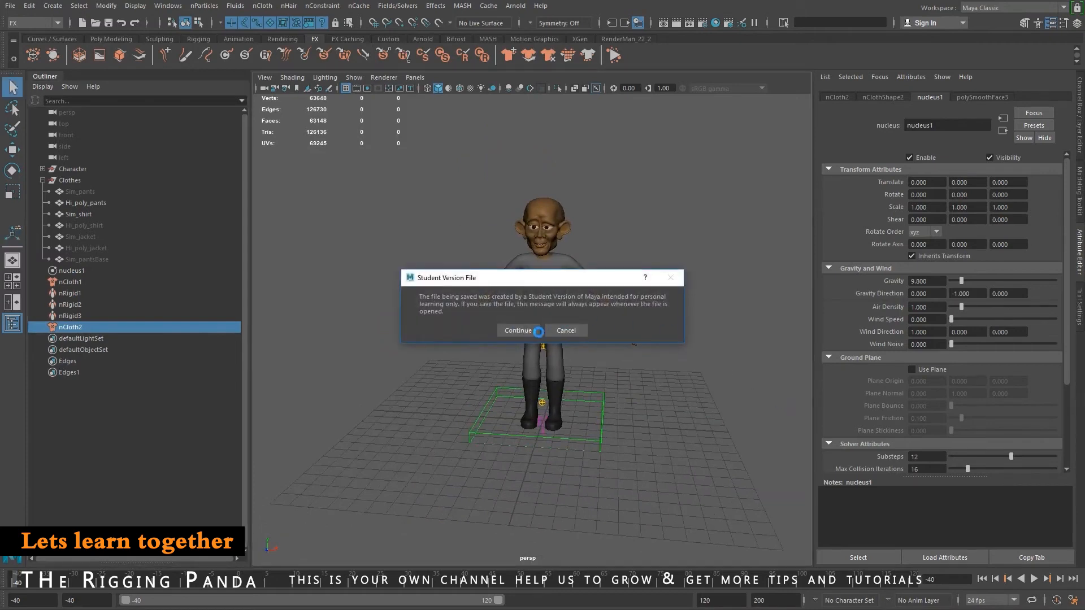
left_click(537, 332)
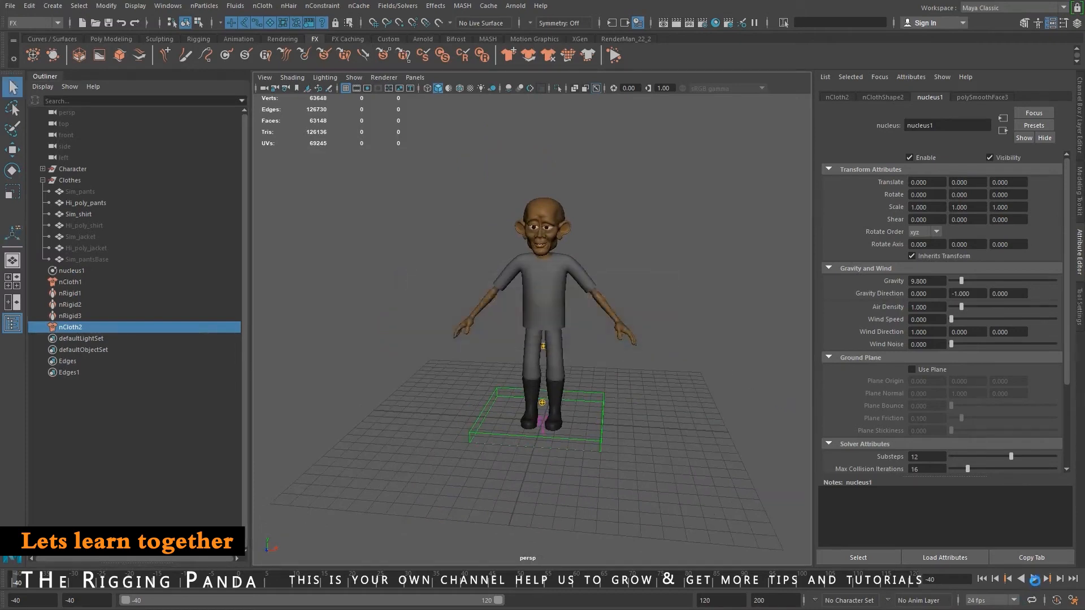
left_click_drag(545, 327, 439, 318, "alt")
left_click_drag(589, 348, 558, 360, "alt")
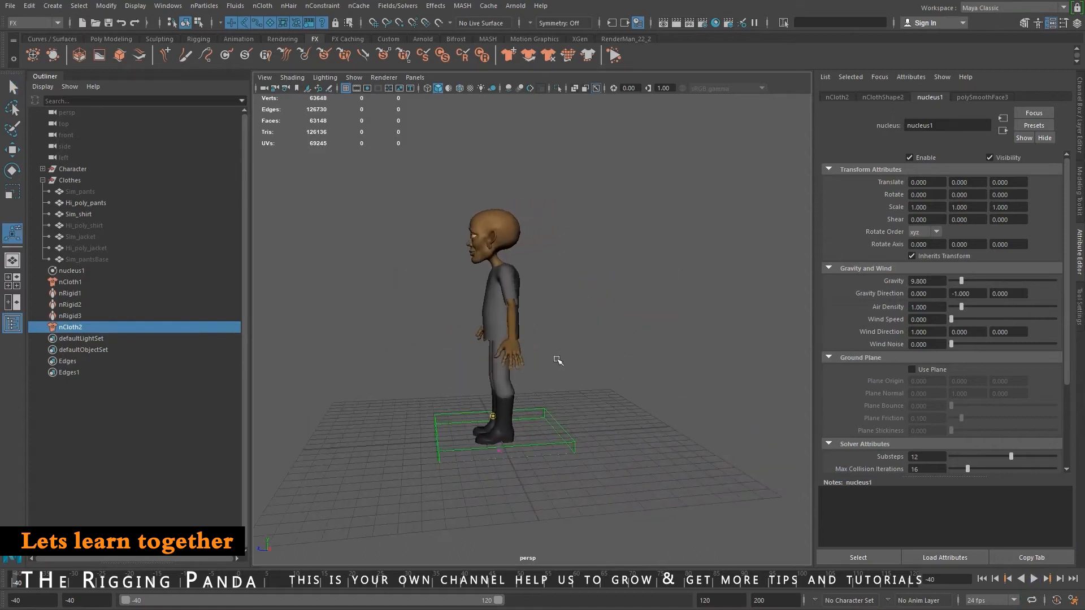
left_click(1033, 579)
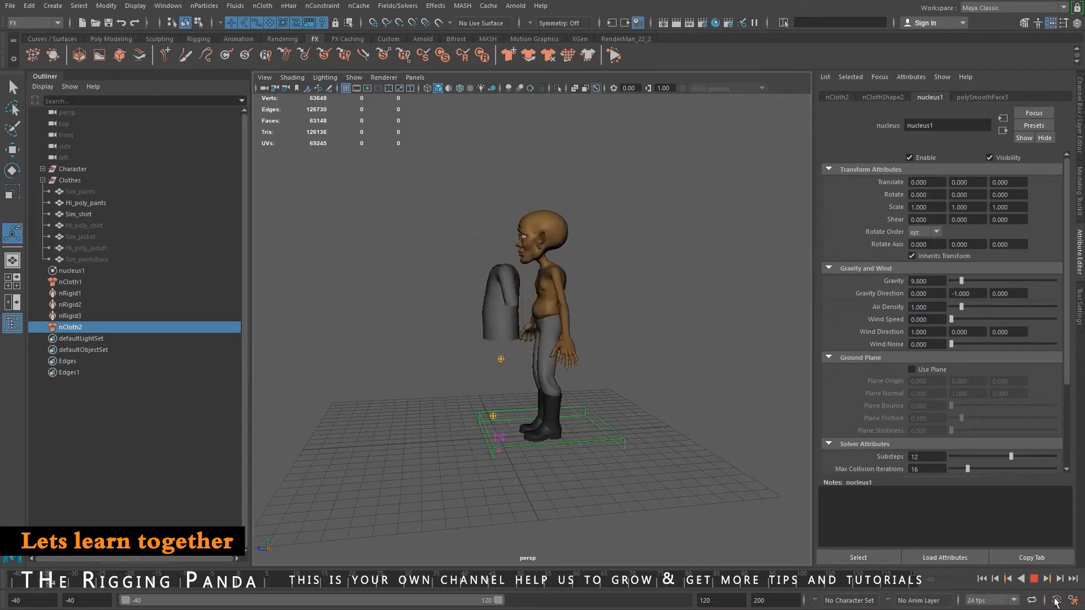
left_click(984, 580)
Review the shirt's nCloth collision settings and the nucleus1 solver and time attributes, including the start frame.
left_click_drag(569, 351, 593, 336, "alt")
right_click_drag(523, 317, 581, 349, "alt")
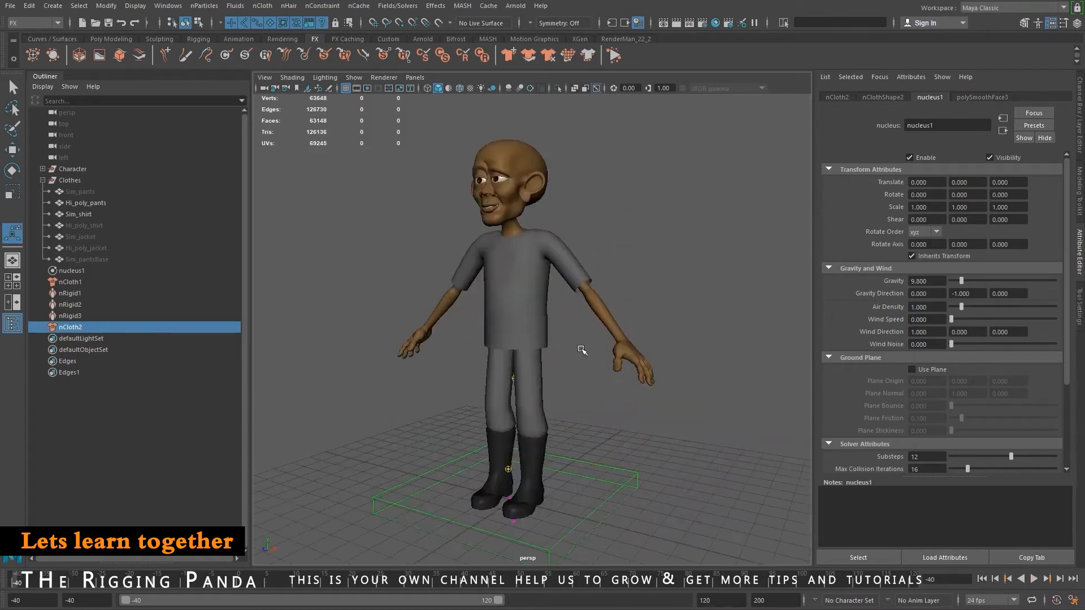
left_click_drag(582, 351, 577, 279, "alt")
left_click(876, 97)
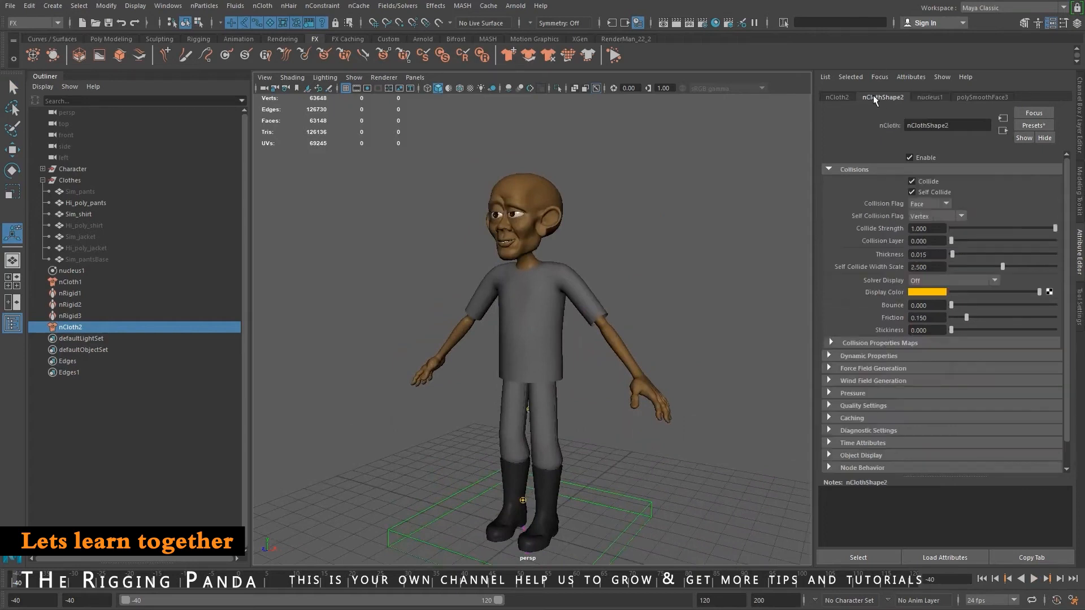
left_click(933, 97)
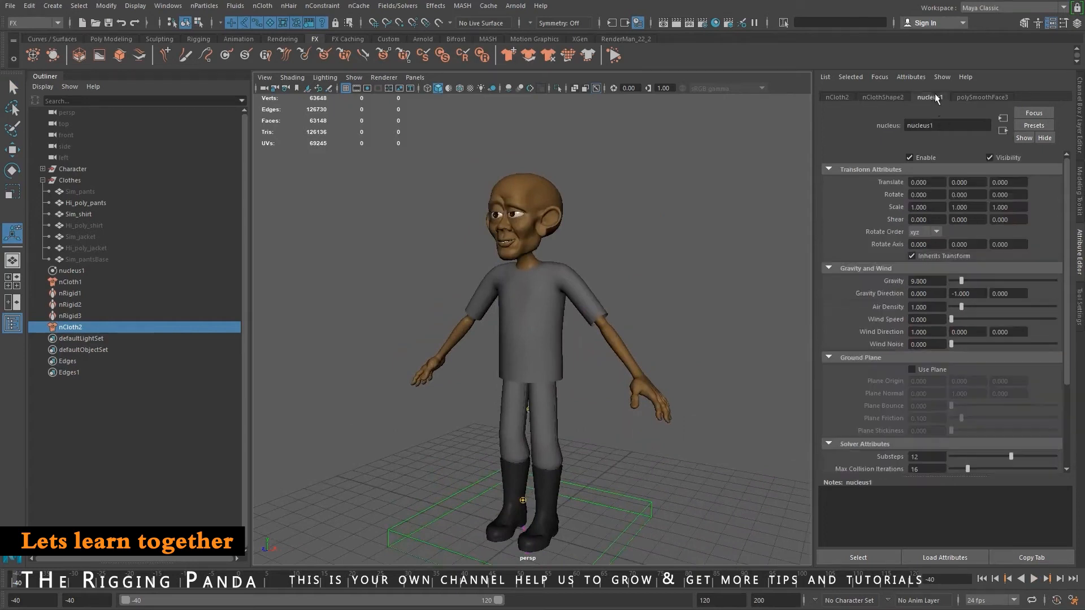
scroll(948, 401, "down", 5)
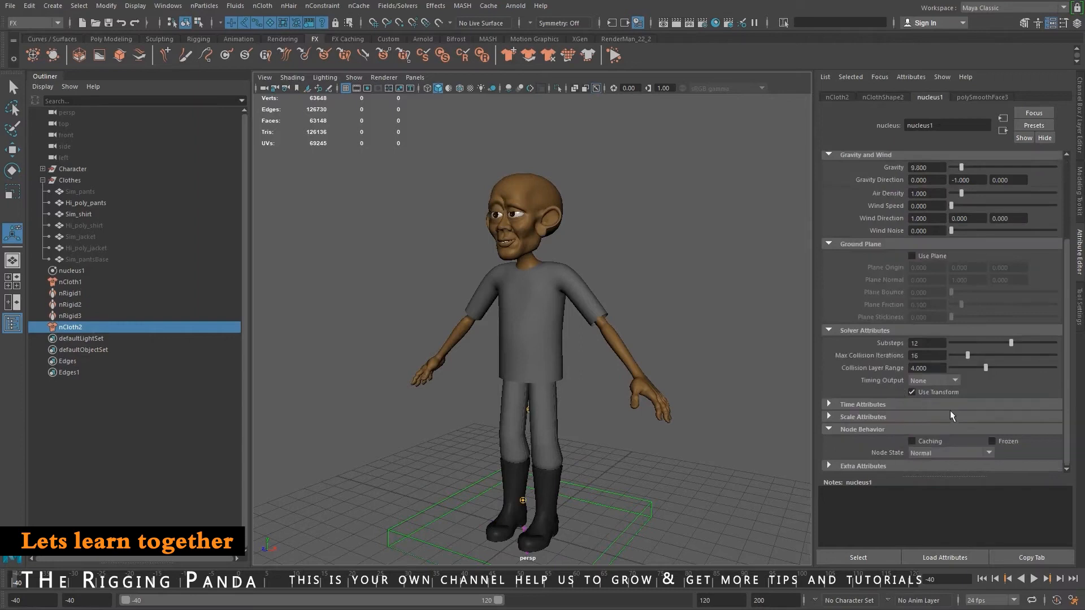
left_click(863, 404)
scroll(915, 424, "down", 2)
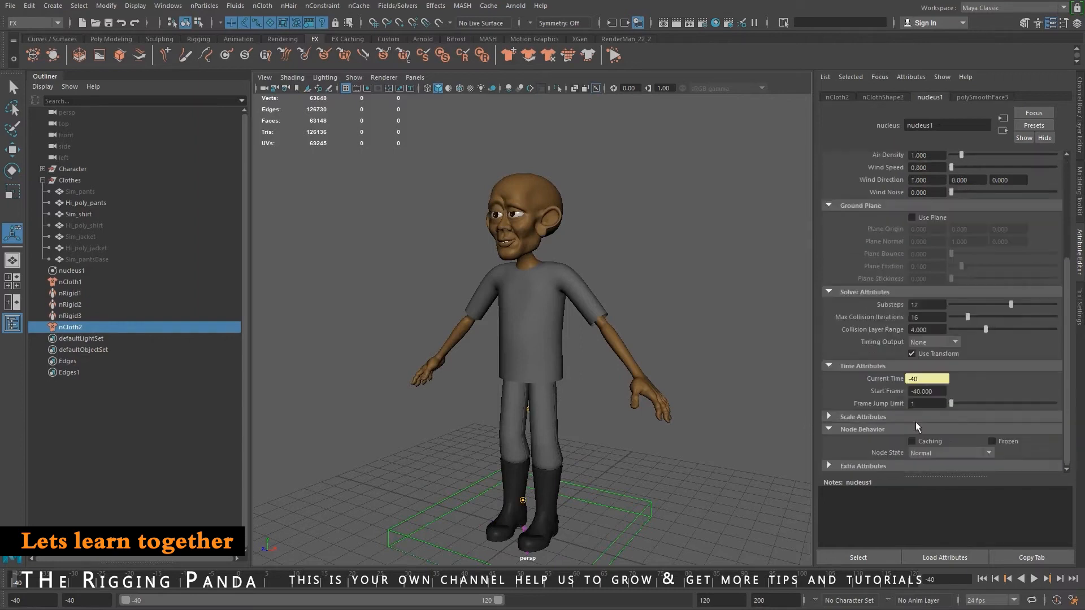
Play the first frames of the shirt simulation and inspect the stretching around the neck and sleeves.
left_click(1035, 579)
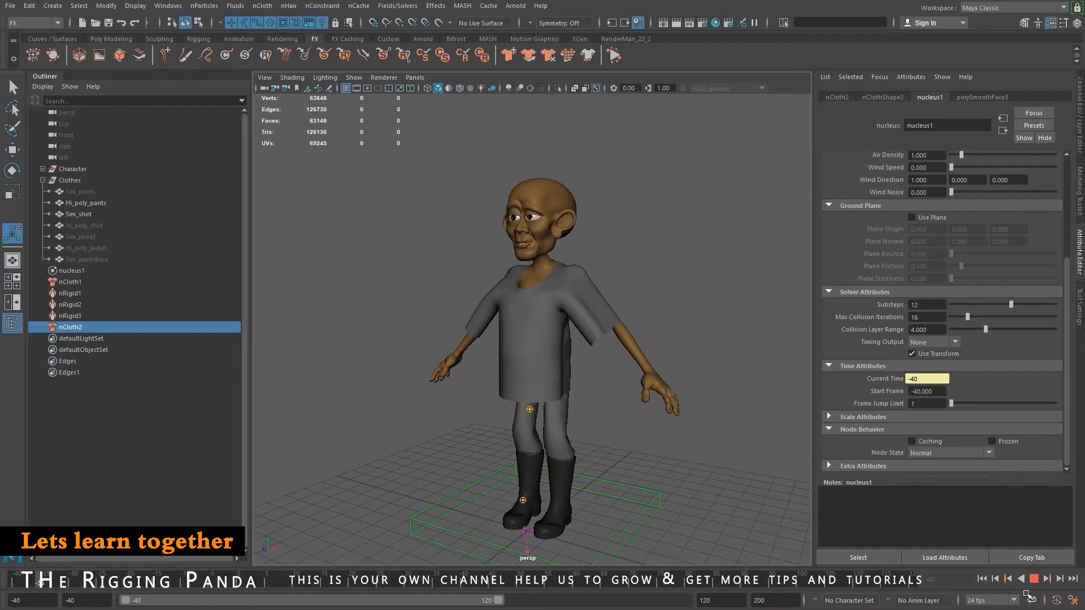
left_click_drag(717, 412, 581, 325, "alt")
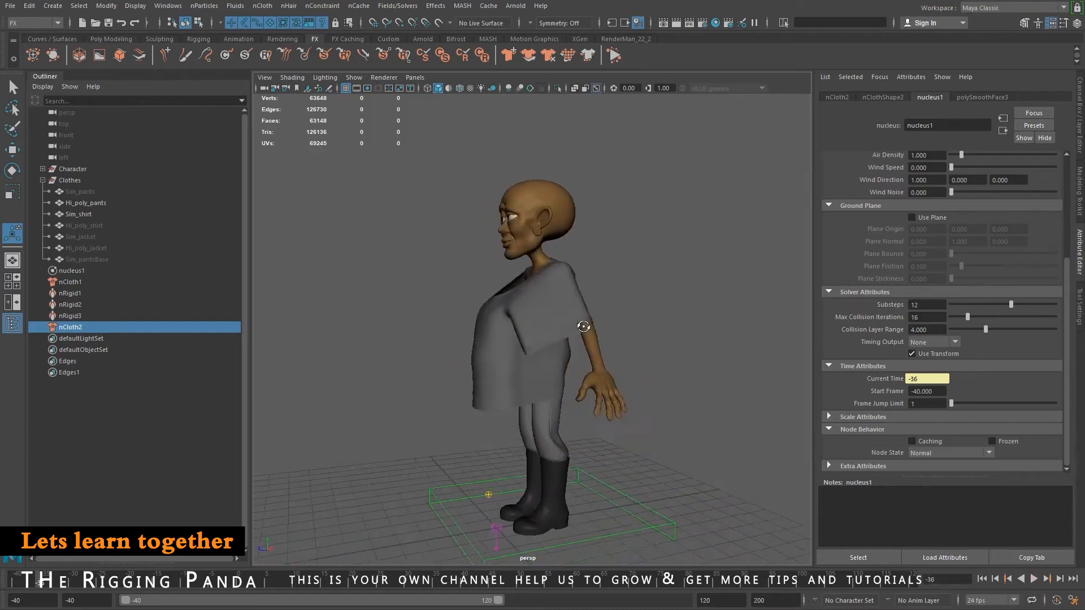
scroll(566, 372, "up", 6)
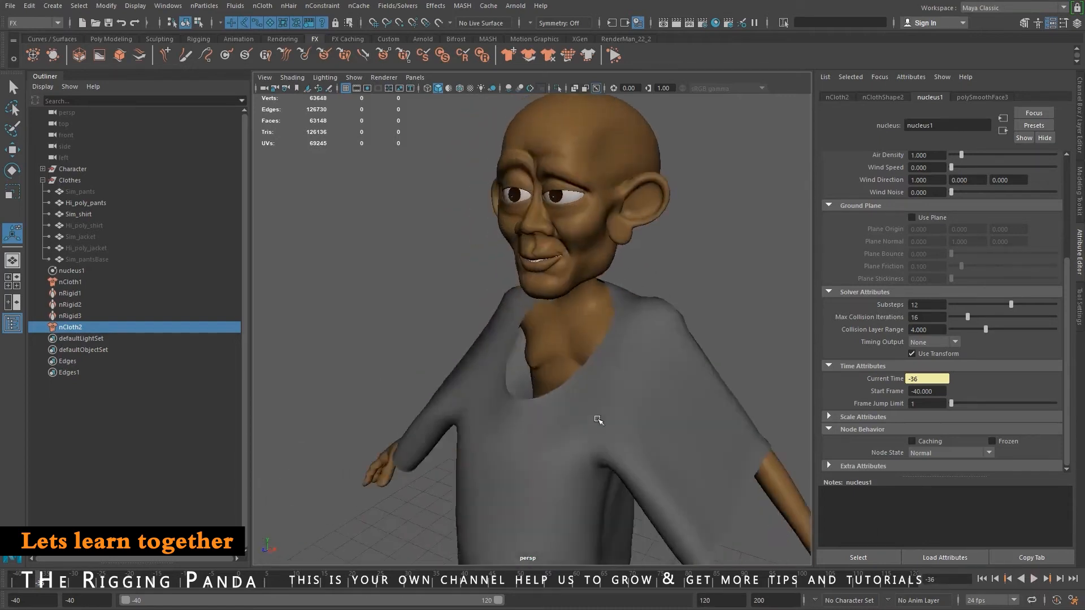
Select the simulation shirt and replace its nCloth settings with the tshirt preset.
left_click(605, 430)
left_click_drag(607, 362, 571, 356, "alt")
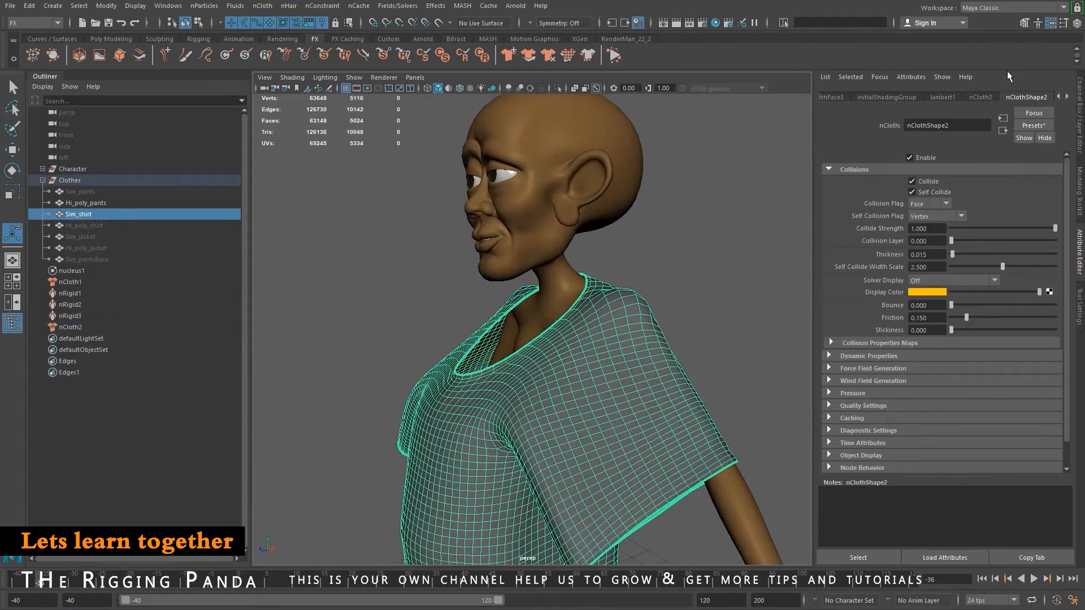
left_click(829, 356)
scroll(829, 360, "down", 2)
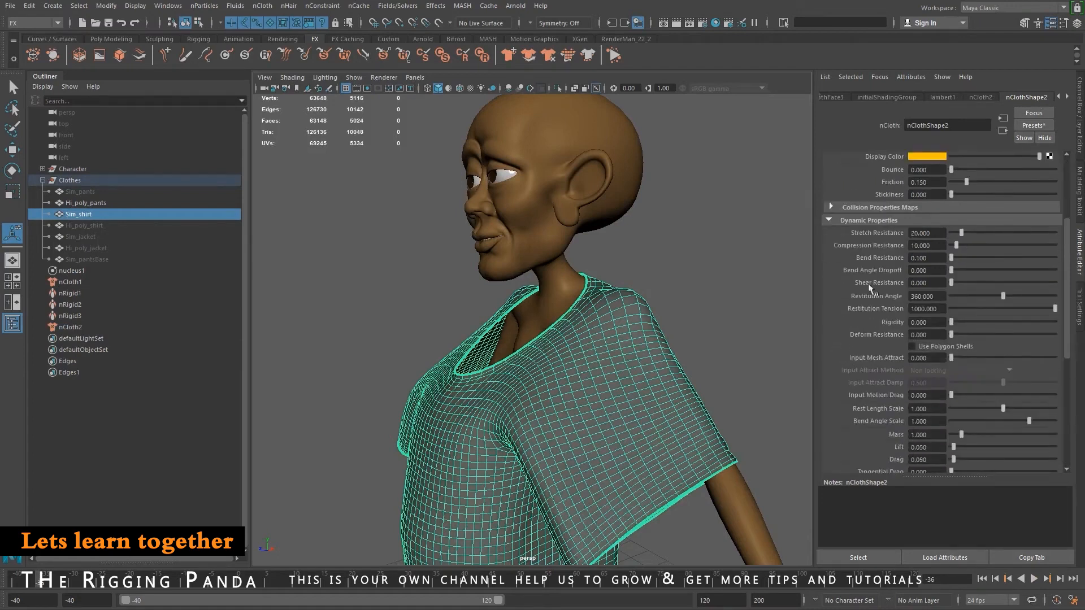
left_click_drag(550, 397, 696, 253, "alt")
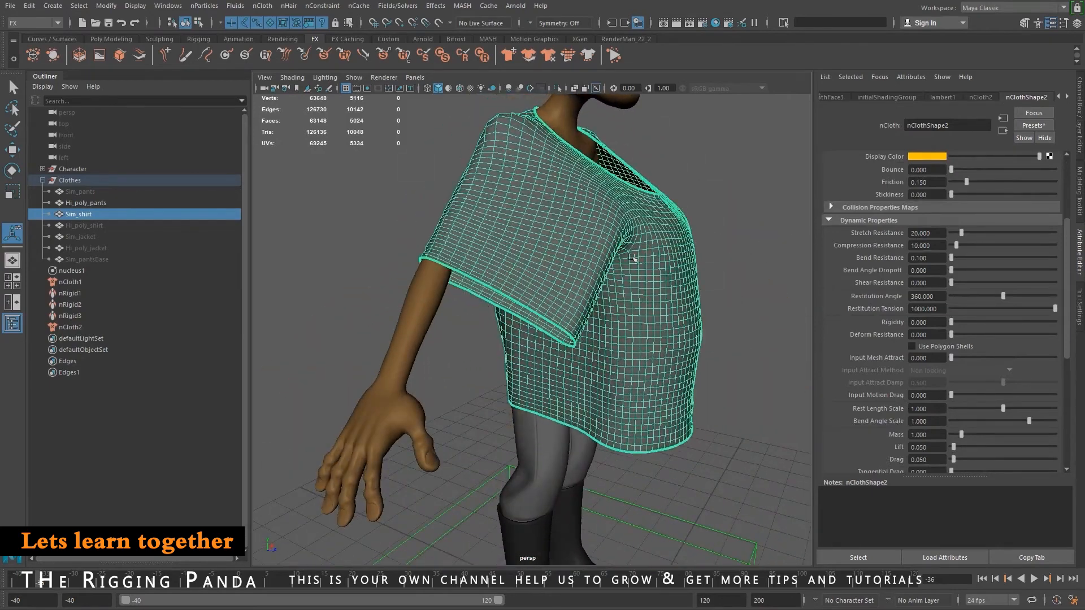
left_click_drag(699, 302, 561, 306, "alt")
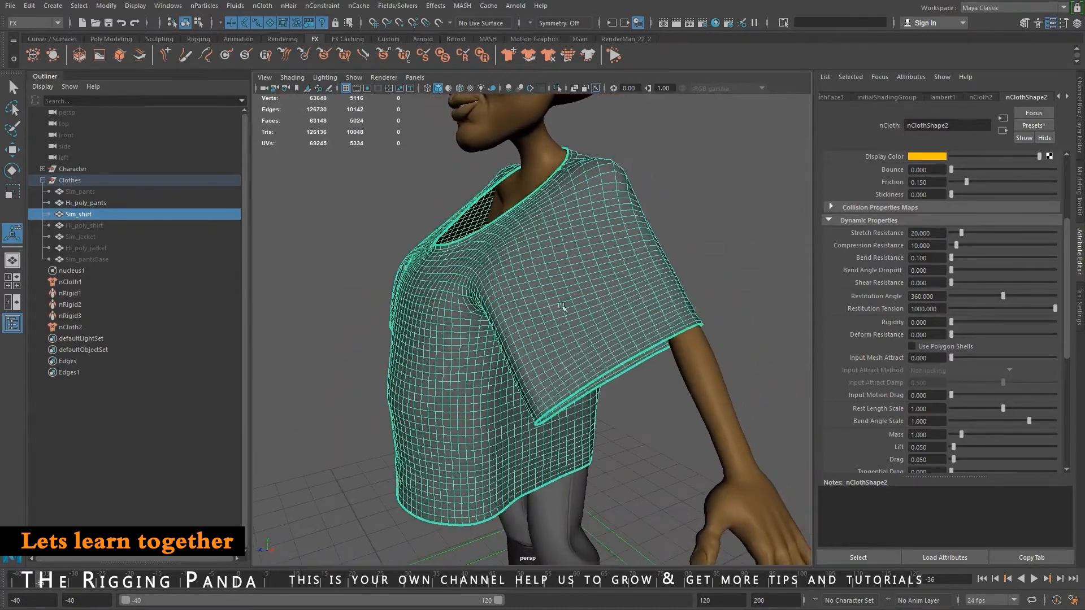
left_click(1033, 125)
mouse_move(998, 347)
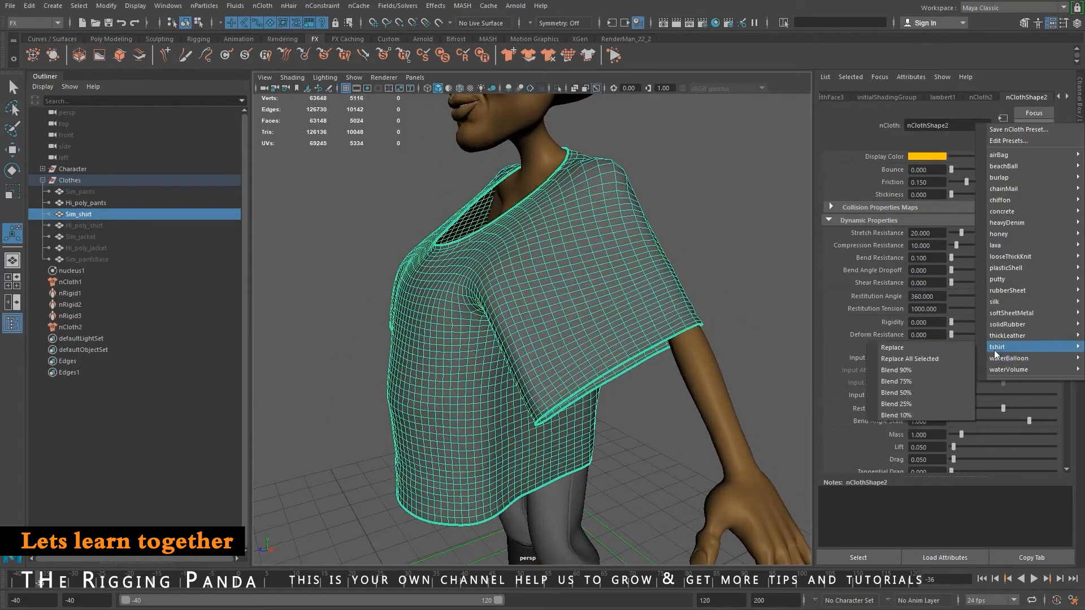
Set the shirt nCloth's Stretch Resistance to 150 and Bend Resistance to 1.
left_click(940, 233)
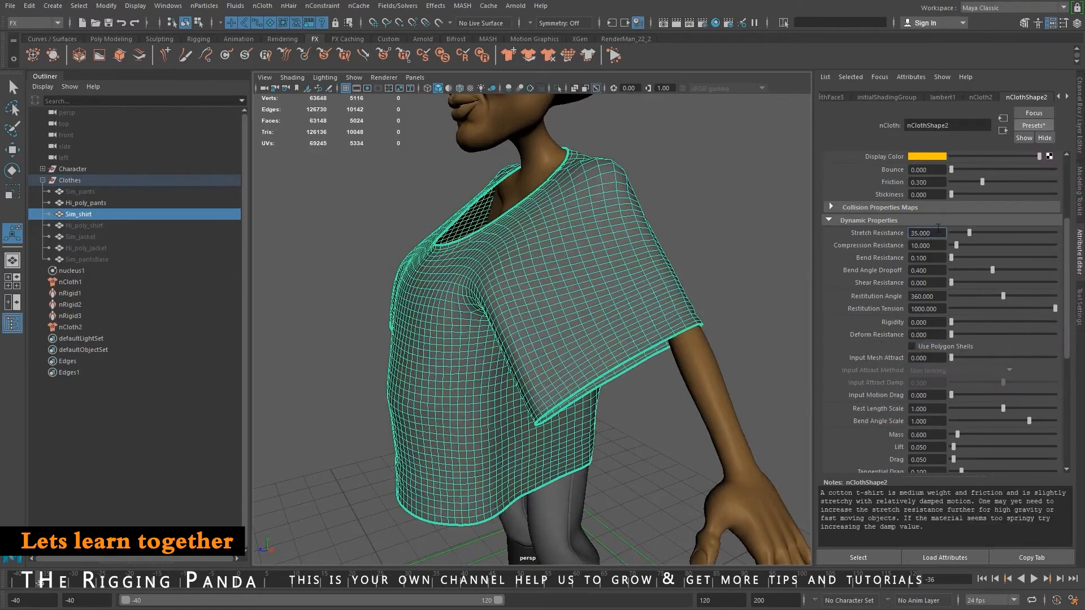
left_click_drag(937, 233, 877, 218)
type("150")
key("Return")
left_click_drag(947, 257, 845, 235)
type("1")
key("Return")
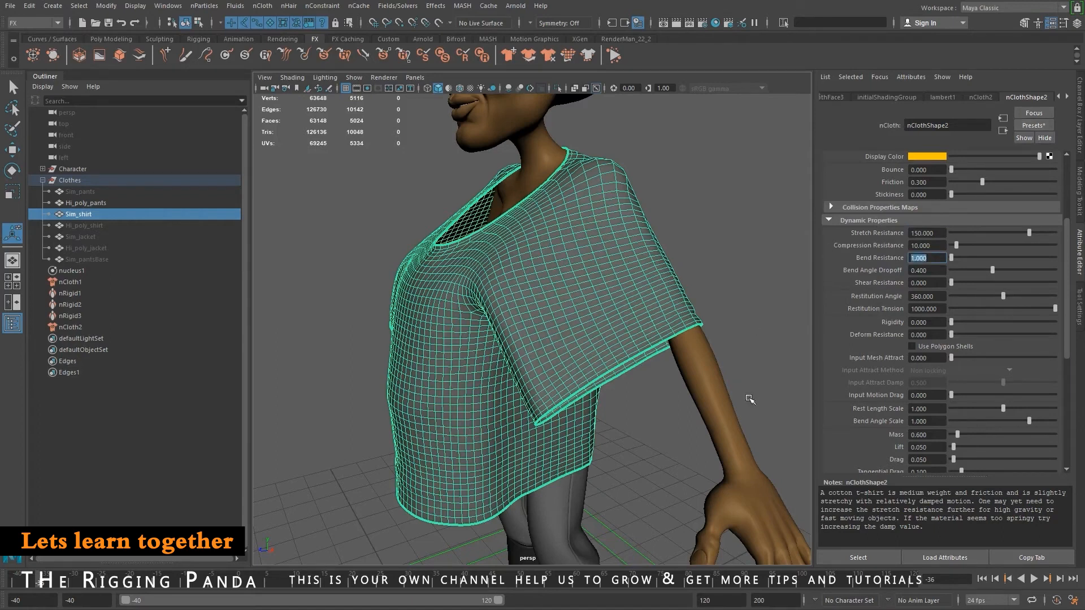
Replay the shirt simulation from the start frame to check the new cloth settings, stop it and rewind.
right_click_drag(746, 397, 680, 367, "alt")
left_click_drag(680, 367, 832, 409, "alt")
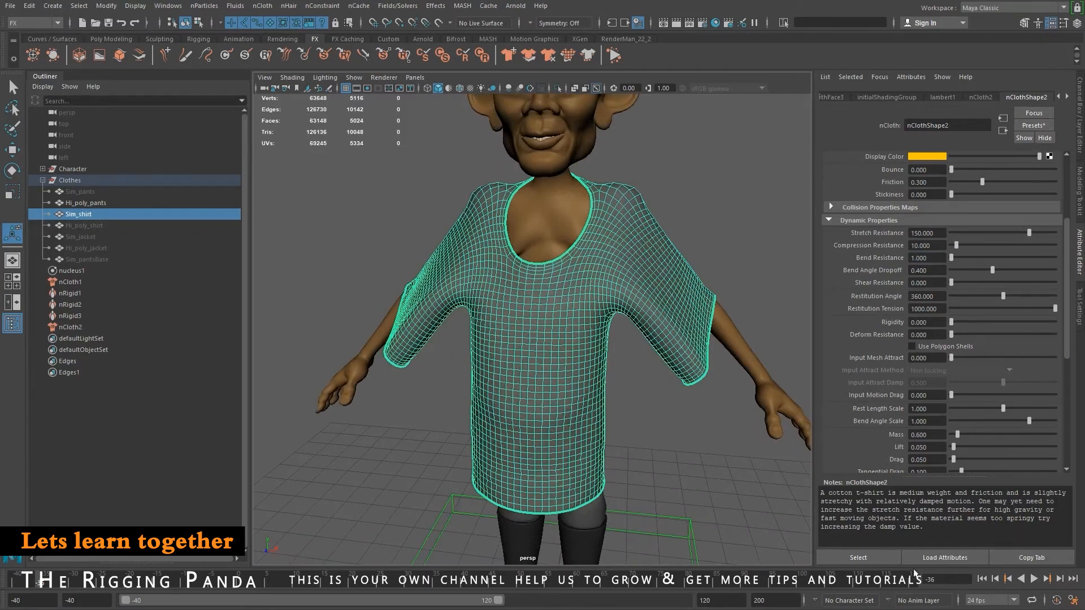
left_click(982, 579)
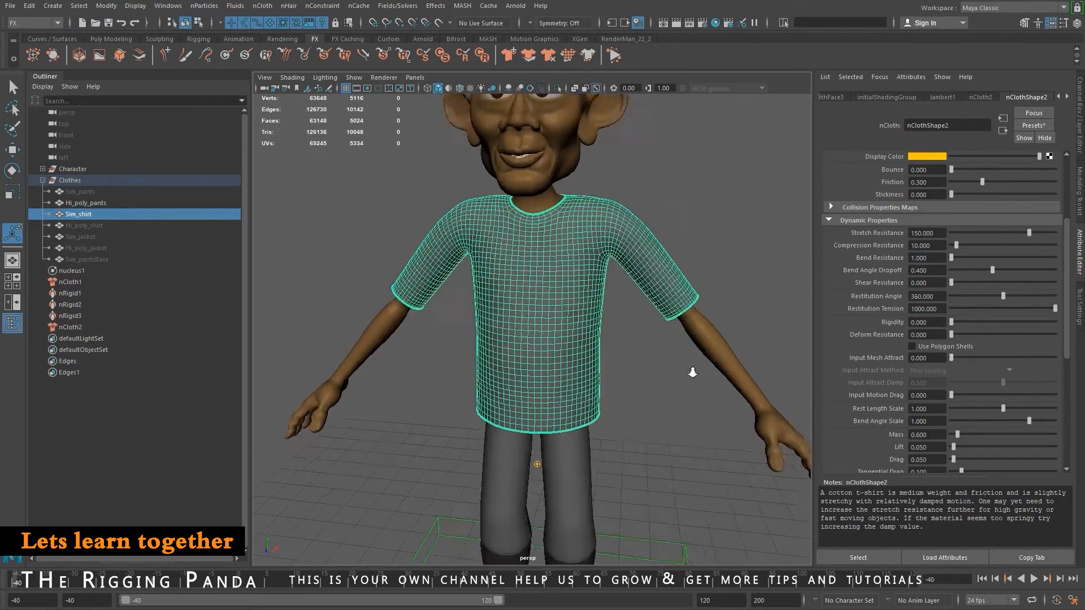
right_click_drag(693, 372, 633, 353, "alt")
left_click_drag(633, 353, 582, 362, "alt")
right_click_drag(766, 417, 624, 395, "alt")
scroll(659, 447, "up", 2)
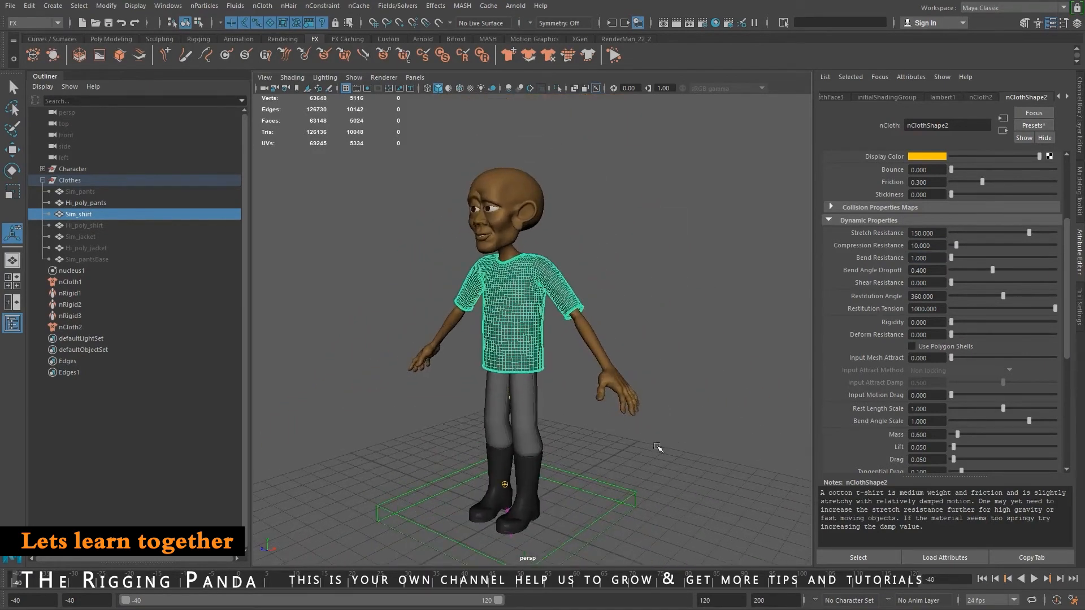
scroll(658, 448, "up", 3)
left_click(1031, 579)
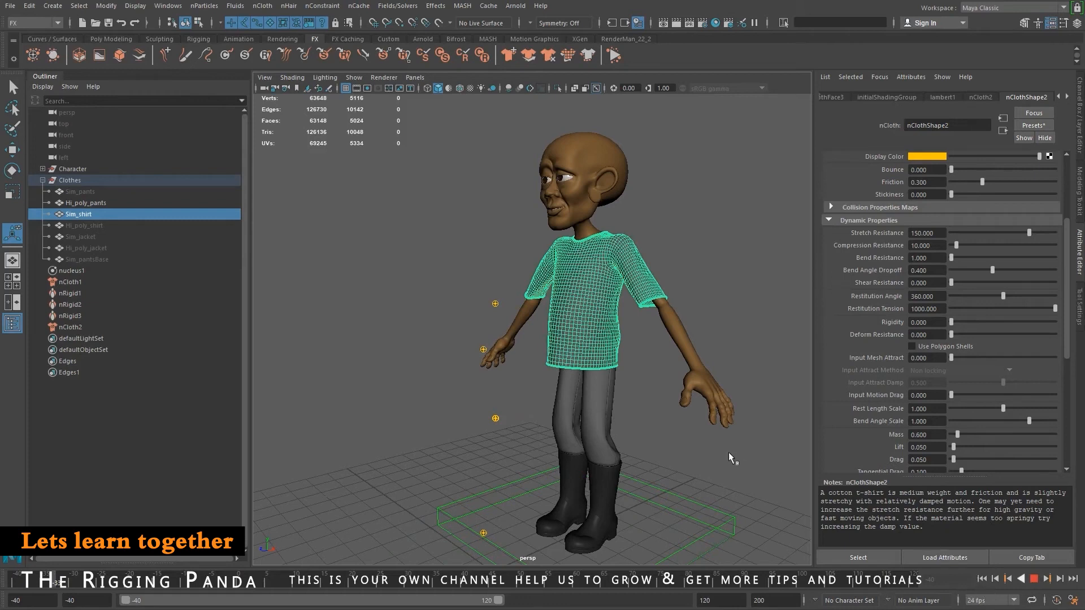
key("Escape")
left_click(983, 580)
Open the options for a new nObject cache of the shirt and set the cache directory to scenes/Cache/sim.
scroll(596, 380, "down", 4)
left_click_drag(597, 379, 576, 369, "alt")
right_click_drag(687, 397, 639, 392, "alt")
middle_click_drag(575, 391, 610, 379, "alt")
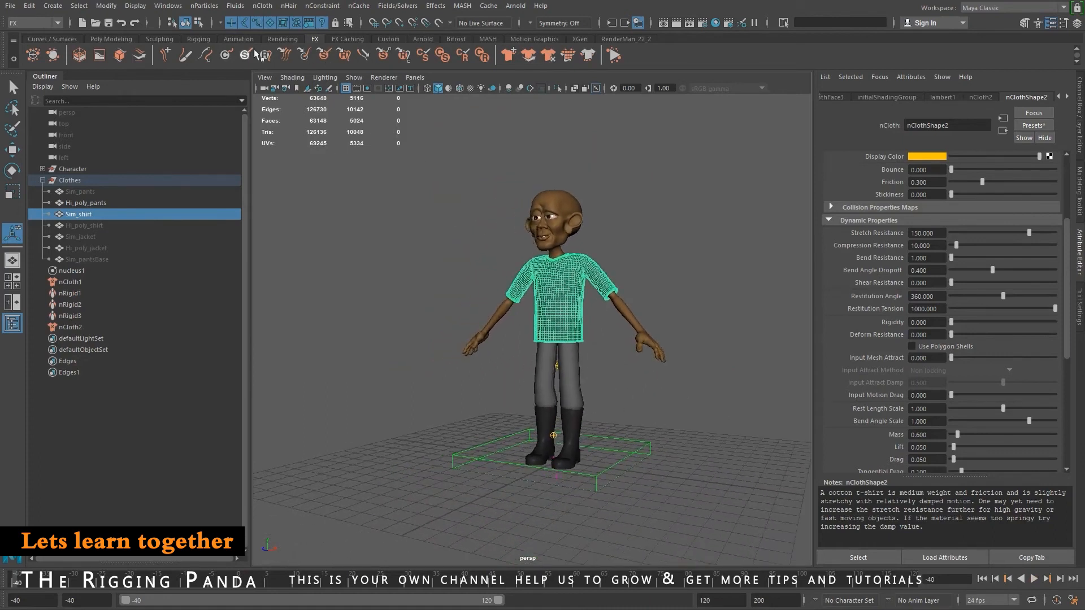
left_click(262, 5)
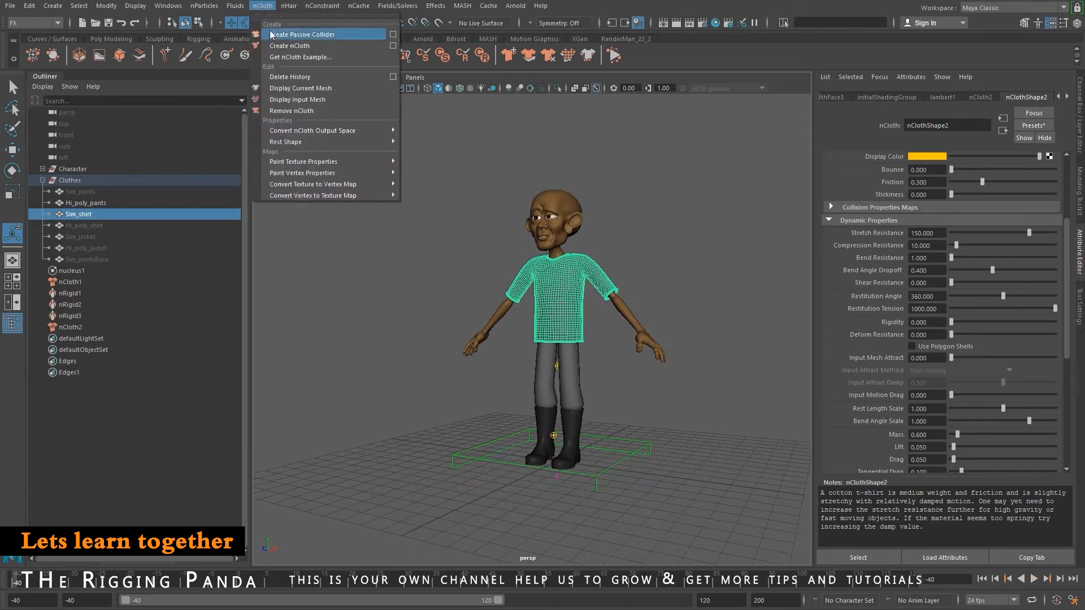
left_click(359, 6)
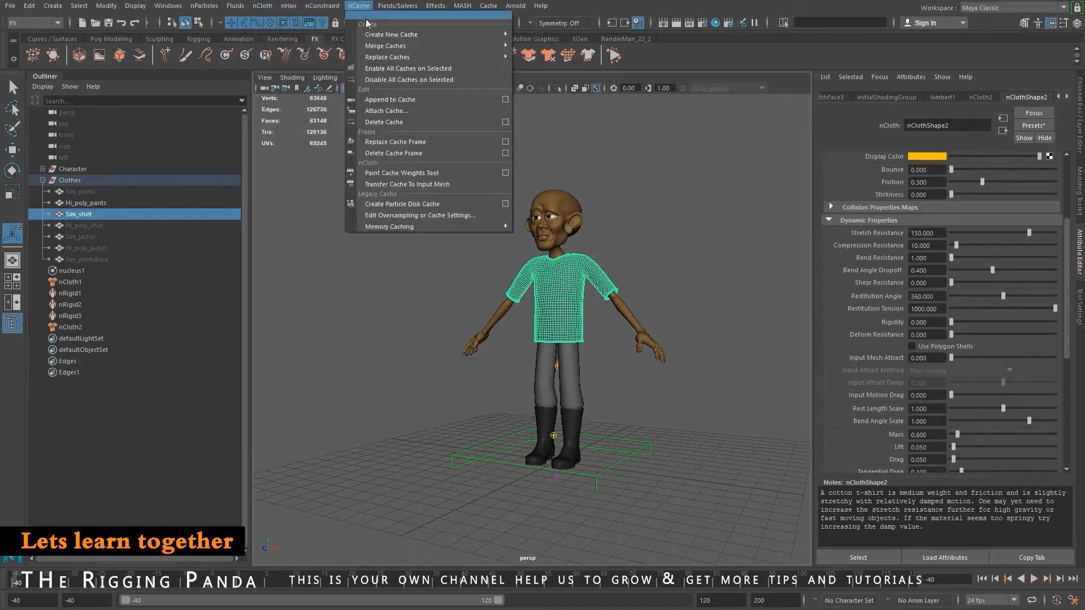
mouse_move(373, 33)
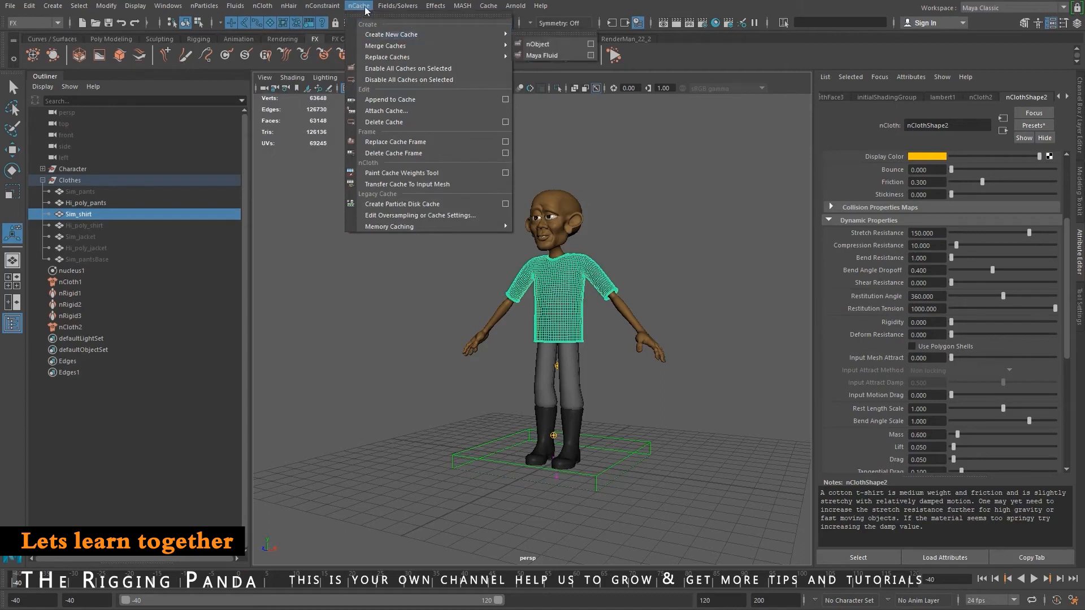
left_click(590, 44)
left_click(956, 239)
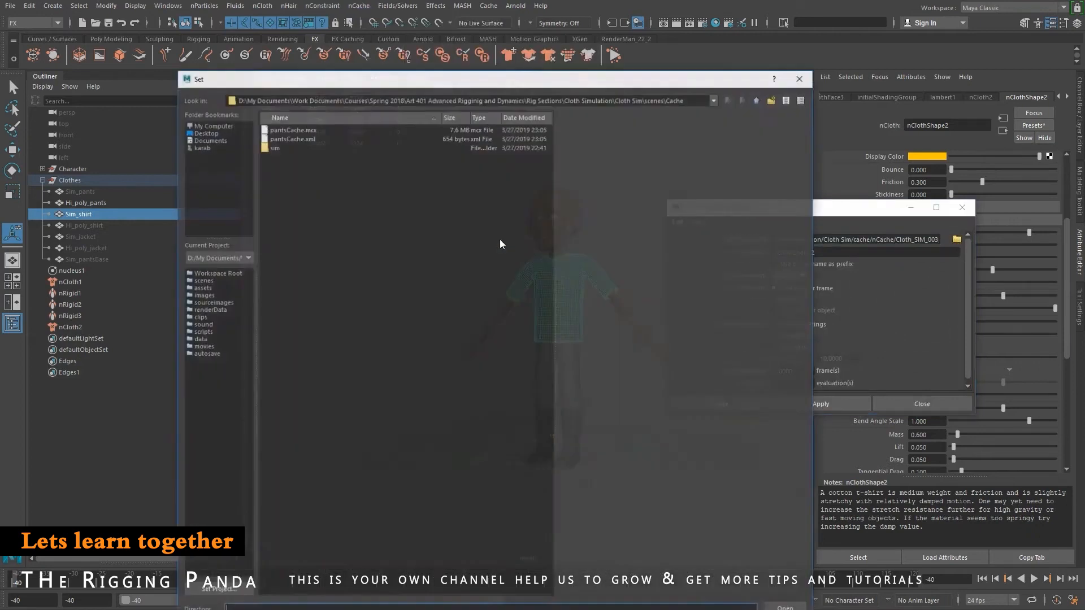
double_click(275, 148)
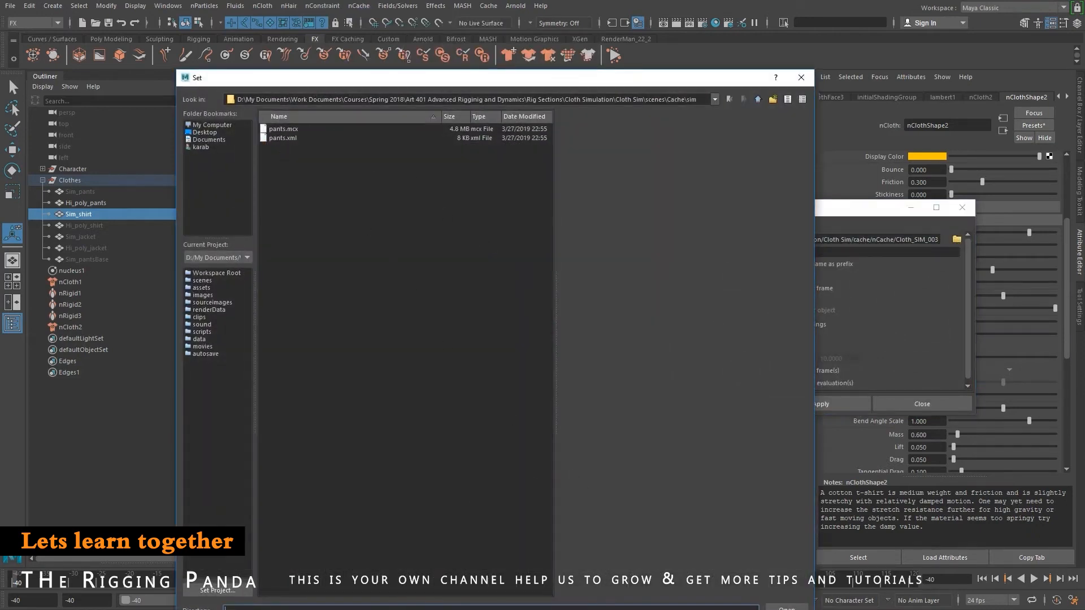
left_click(786, 608)
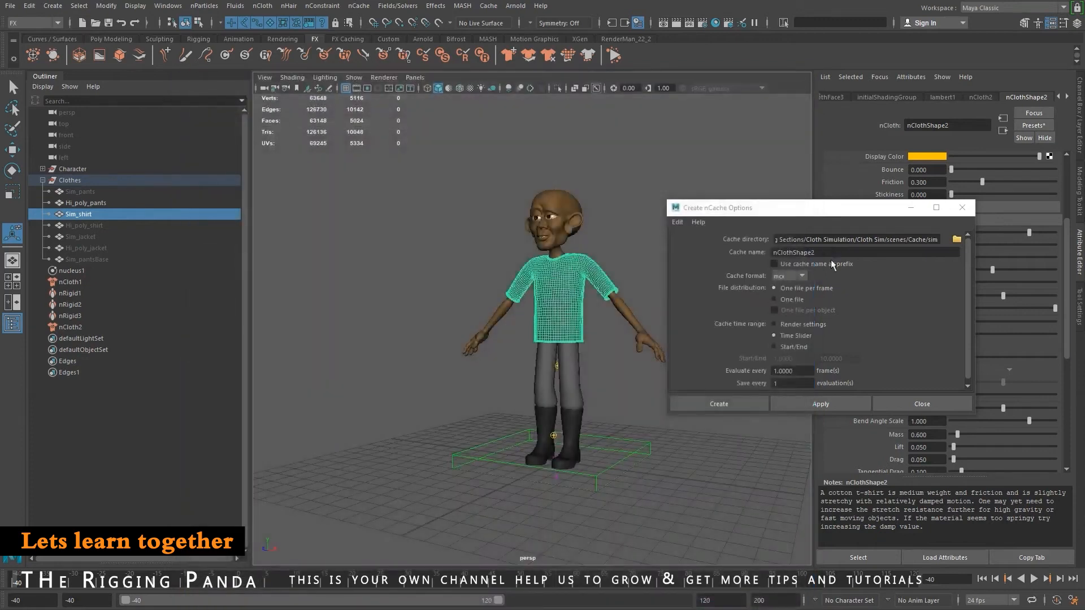
Set the cache's file distribution to One file and name the cache "shirt".
left_click(780, 300)
key("Tab")
type("s")
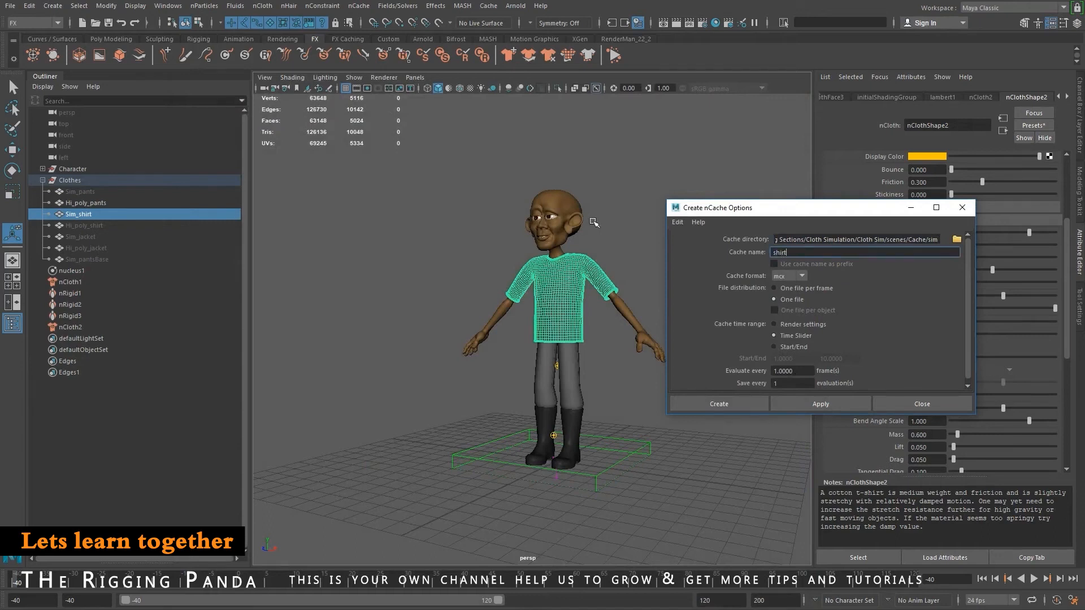
scroll(594, 222, "up", 2)
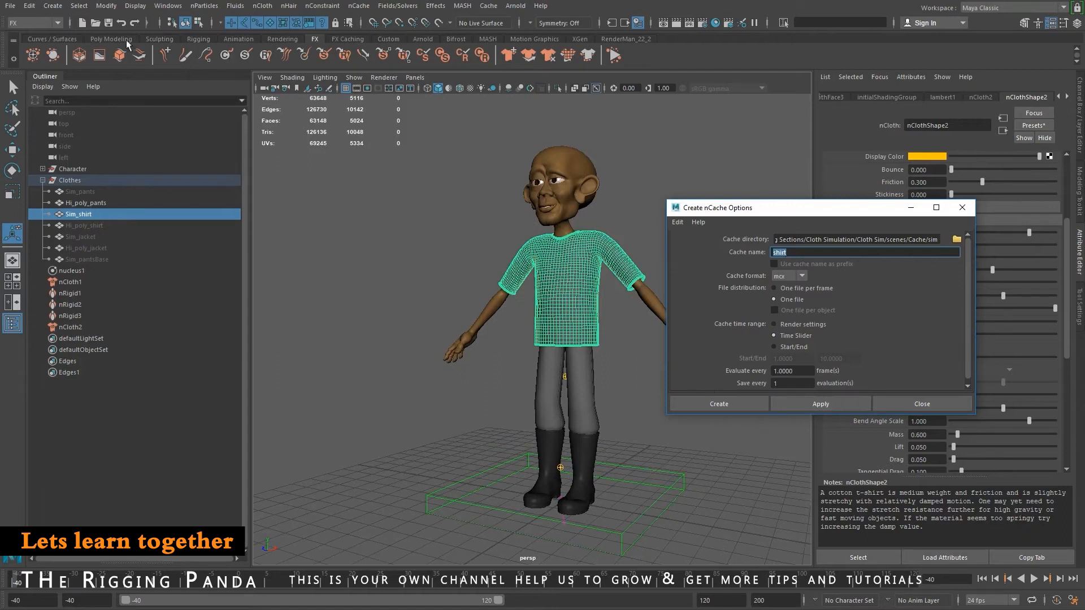
Save the scene and create an nCache named shirt for Sim_shirt over the time slider range, stored as one mcx file.
left_click(109, 23)
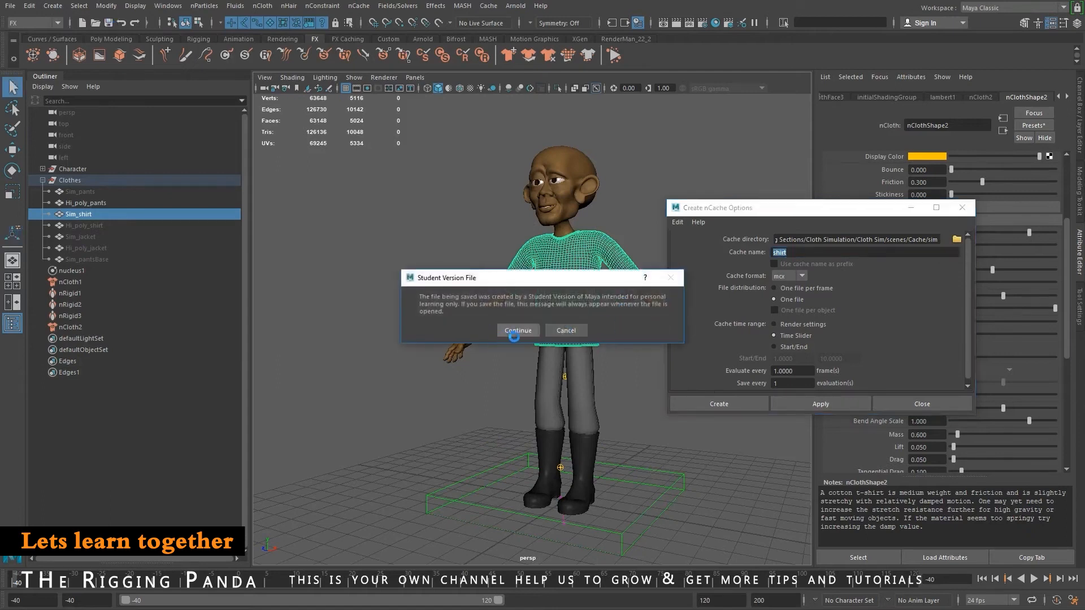
left_click(526, 332)
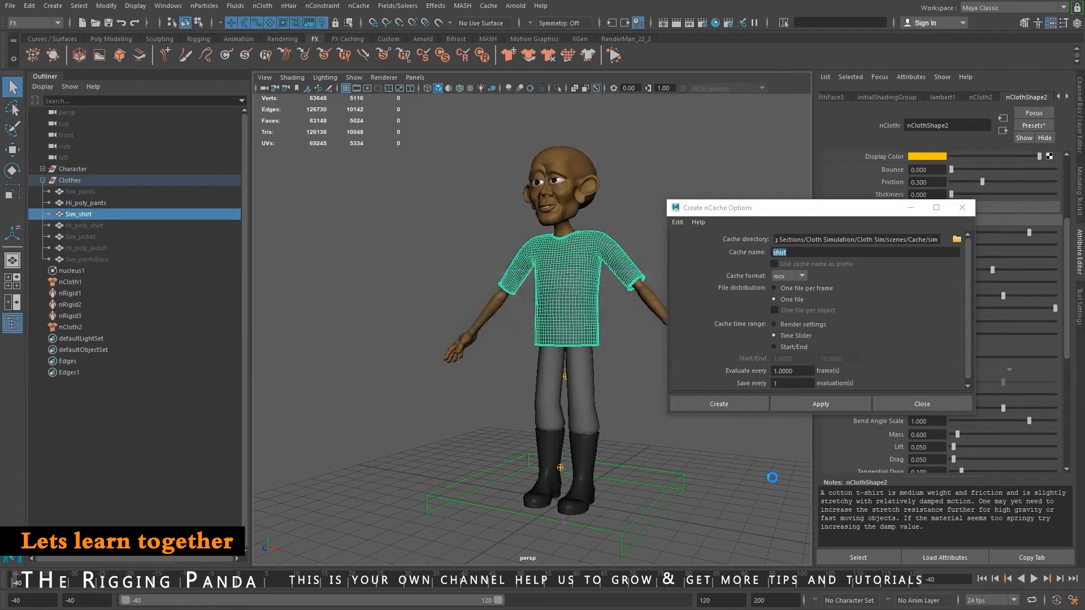
scroll(711, 464, "down", 5)
left_click_drag(713, 461, 644, 443, "alt")
left_click_drag(726, 208, 791, 200)
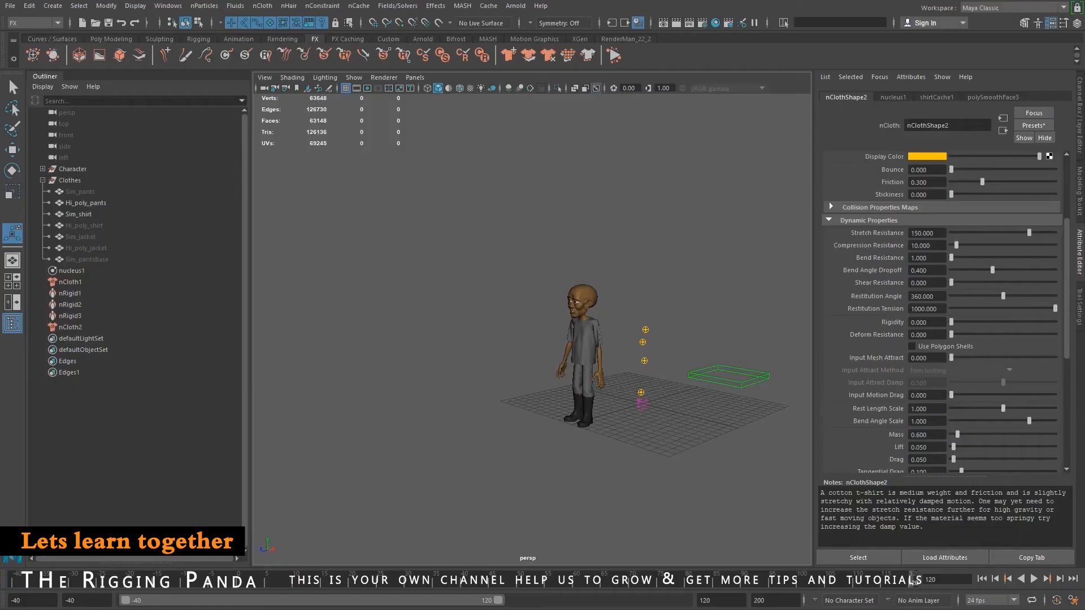
Play back the cached shirt simulation, stop at frame 32 and view the walking character from the front.
right_click_drag(547, 378, 635, 400, "alt")
left_click_drag(635, 399, 705, 378, "alt")
middle_click_drag(705, 378, 615, 394, "alt")
right_click_drag(615, 393, 716, 560, "alt")
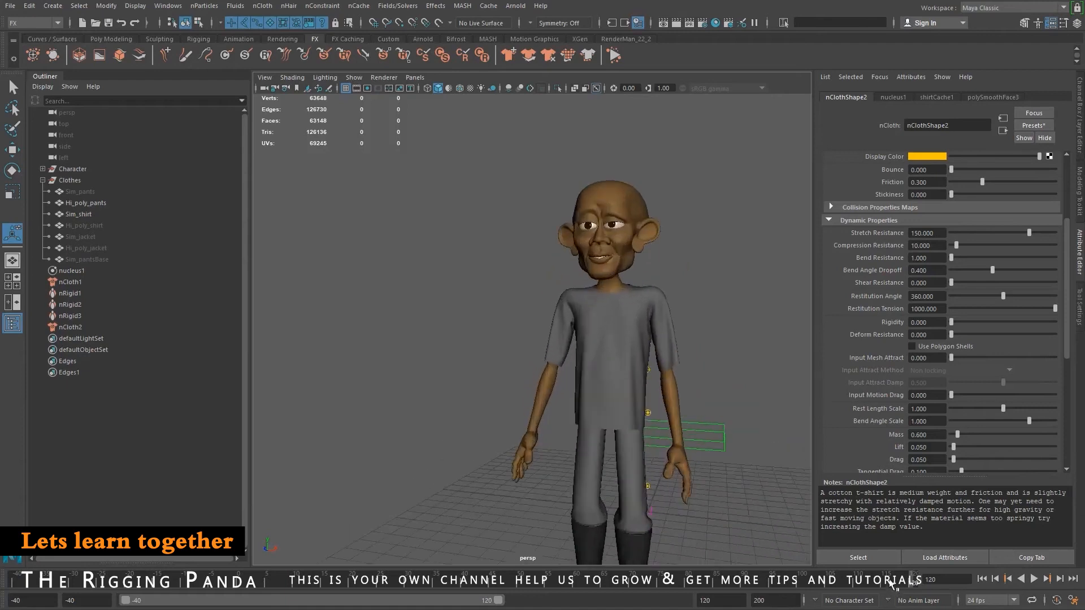
key("alt+v")
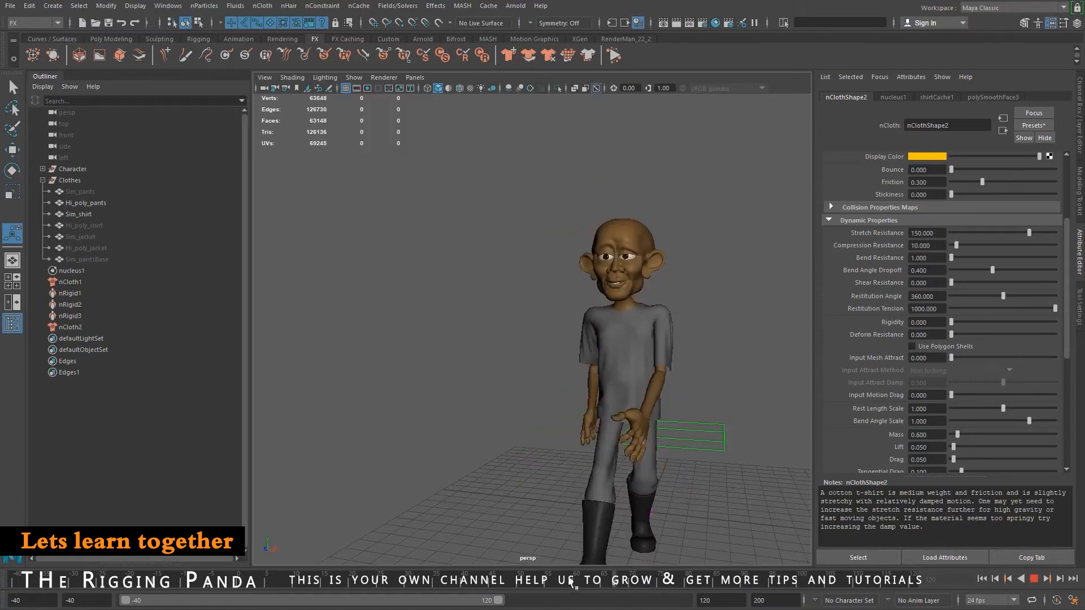
left_click(418, 579)
scroll(588, 411, "up", 5)
left_click_drag(594, 410, 639, 405, "alt")
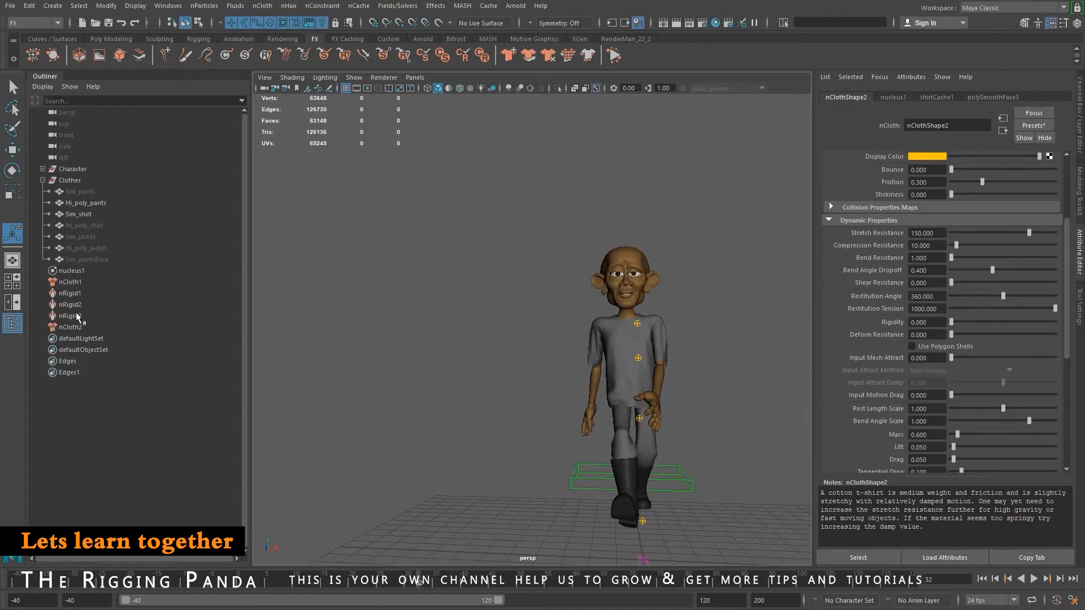
Review the nucleus1 solver attributes and replay the cached simulation, stopping at frame 60.
left_click(72, 271)
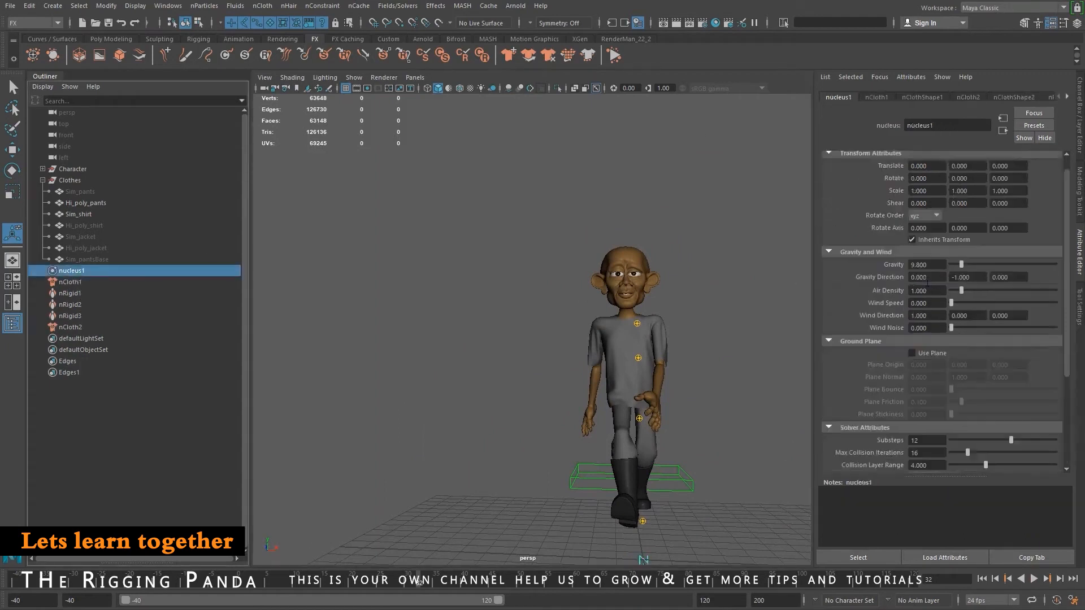
scroll(946, 163, "up", 1)
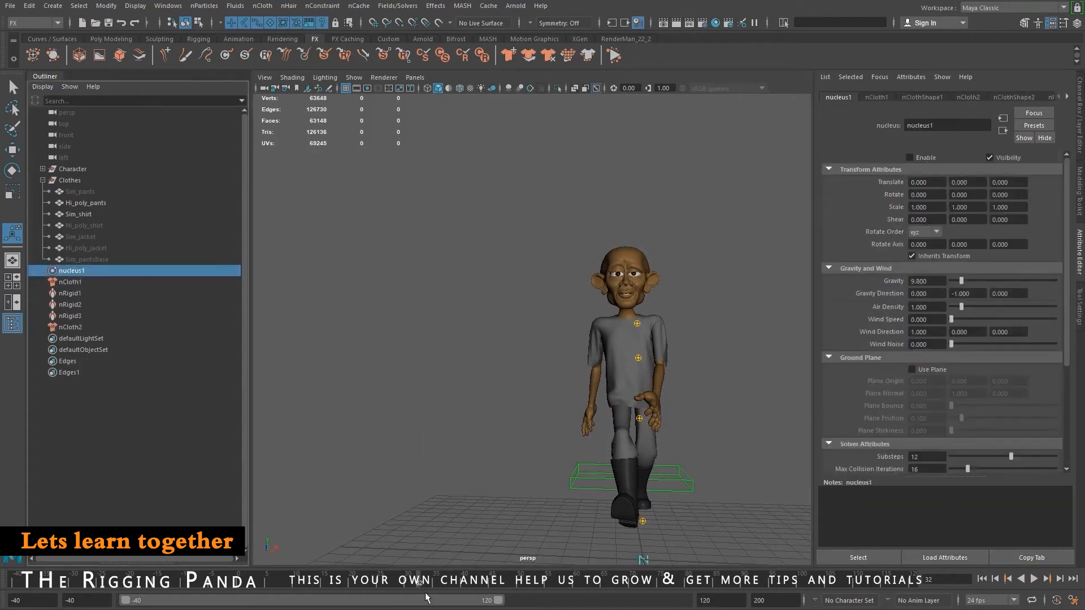
key("alt+v")
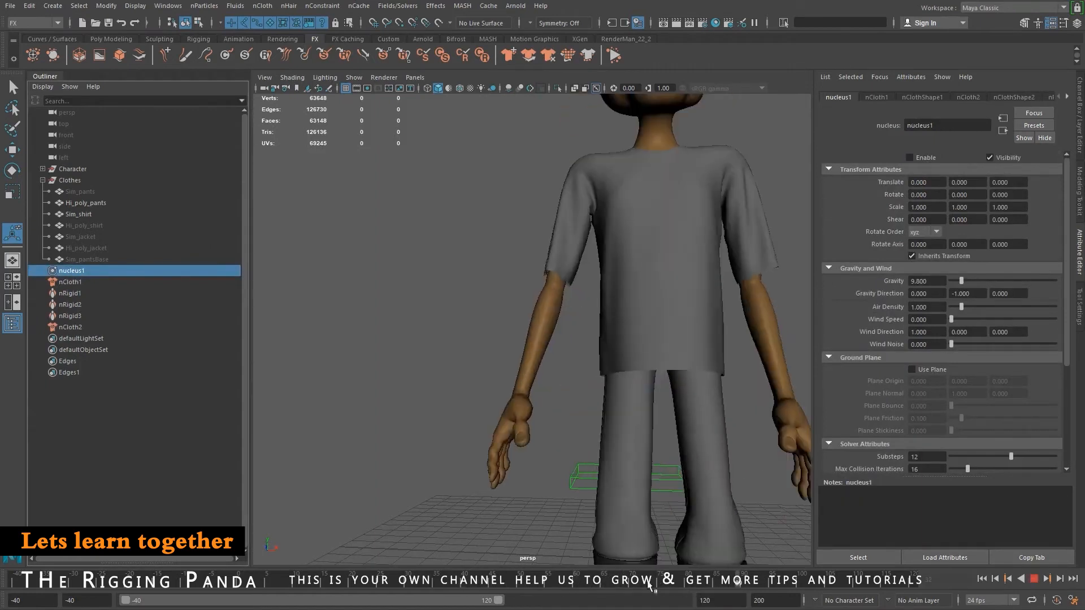
left_click_drag(600, 581, 575, 571)
middle_click(669, 412)
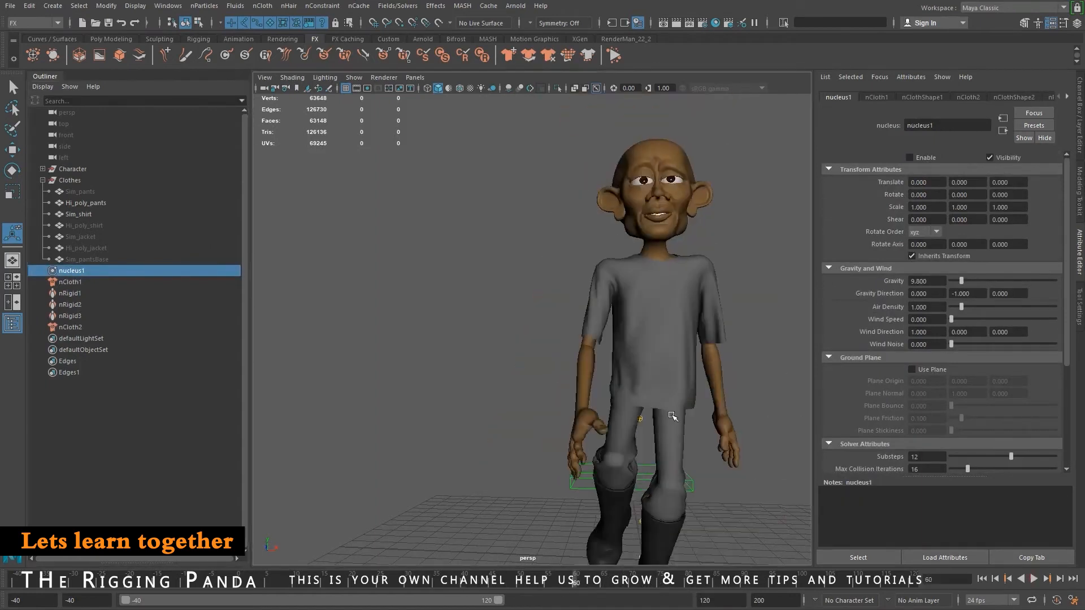
Return to the start frame -40 and unhide the Hi_poly_shirt mesh in the Clothes group.
left_click(686, 376)
left_click(982, 580)
left_click_drag(719, 392, 563, 384, "alt")
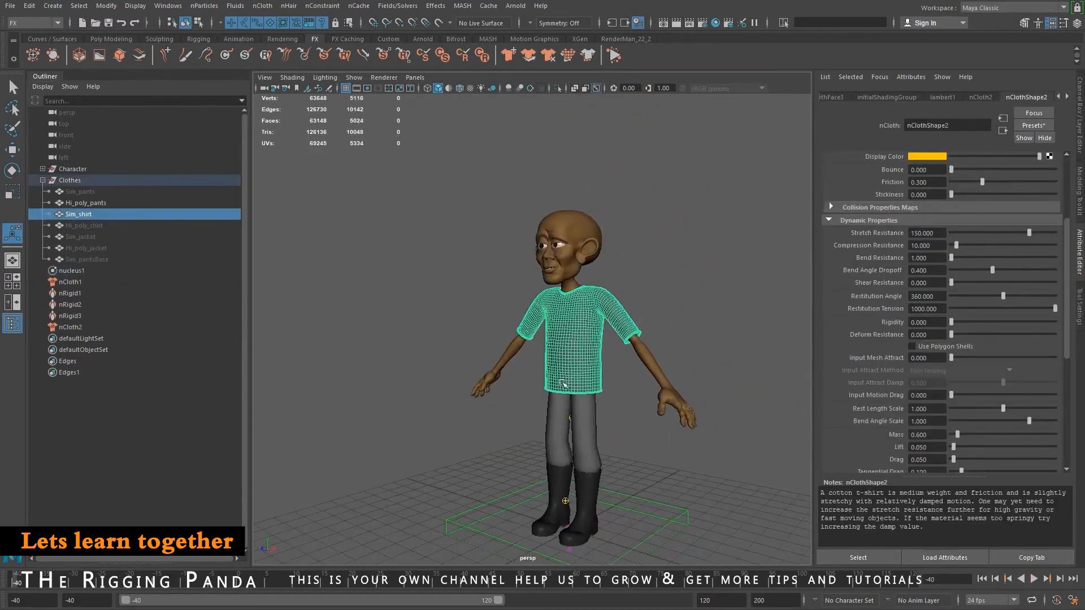
left_click(96, 225)
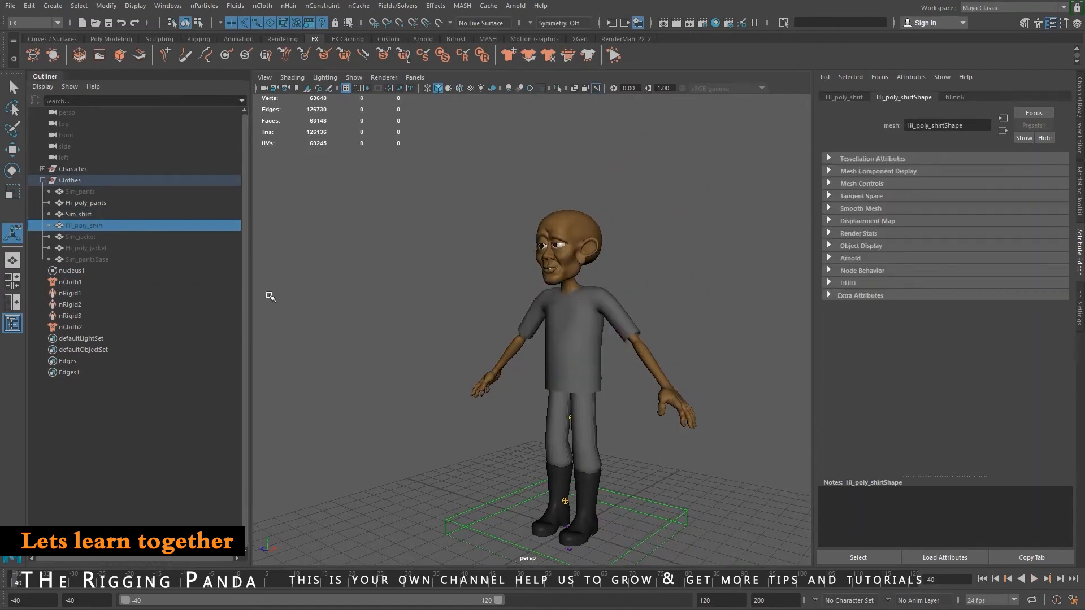
Smooth Hi_poly_shirt with one division and hide Sim_shirt.
left_click(89, 215)
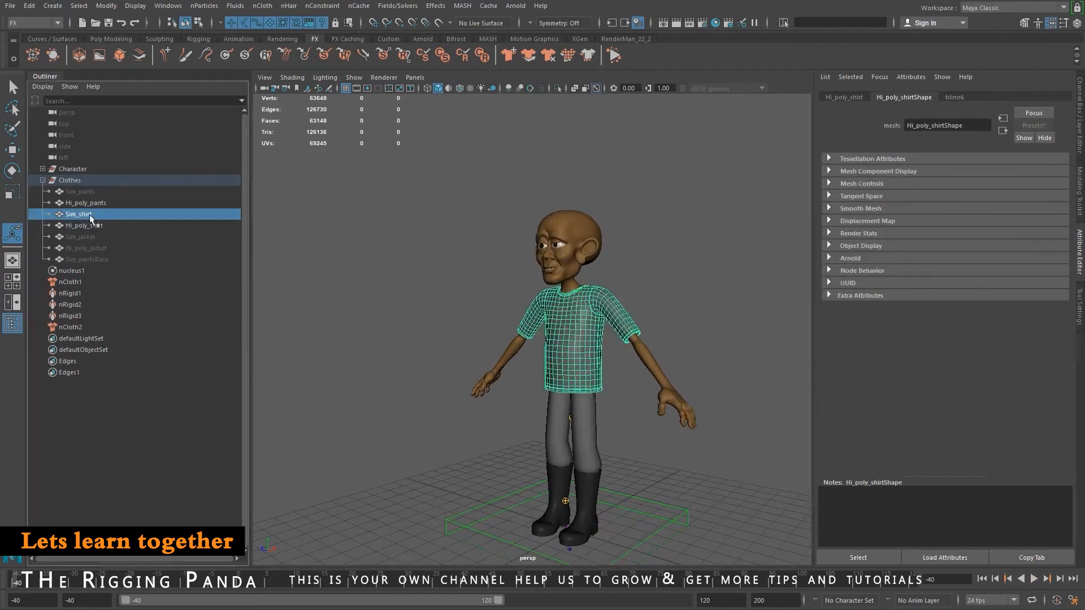
right_click_drag(659, 382, 712, 449, "alt")
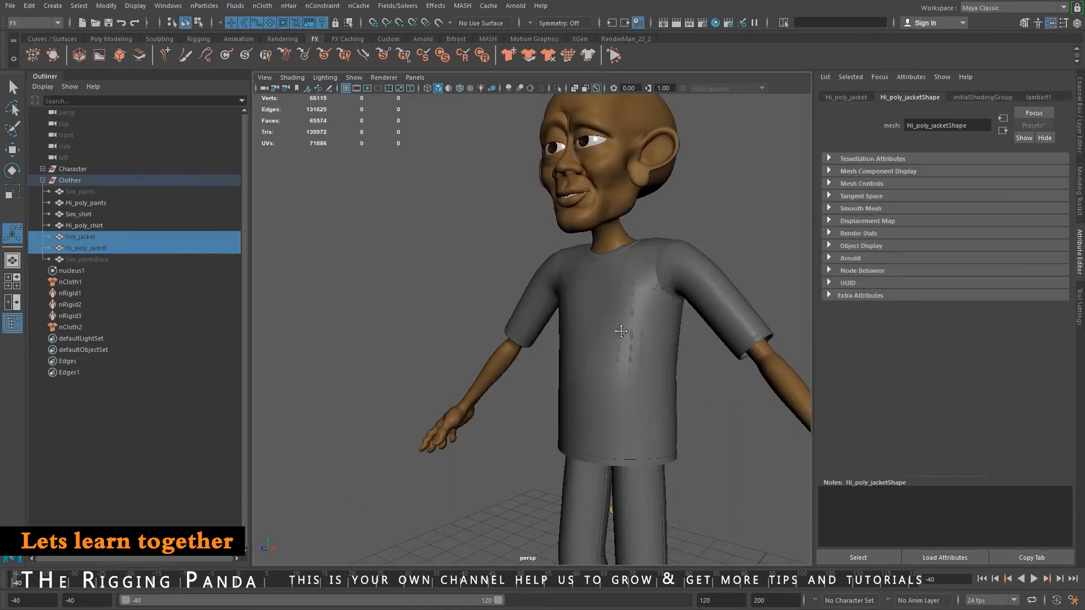
middle_click_drag(605, 337, 498, 308, "alt")
left_click(84, 214)
right_click_drag(553, 339, 614, 370, "alt")
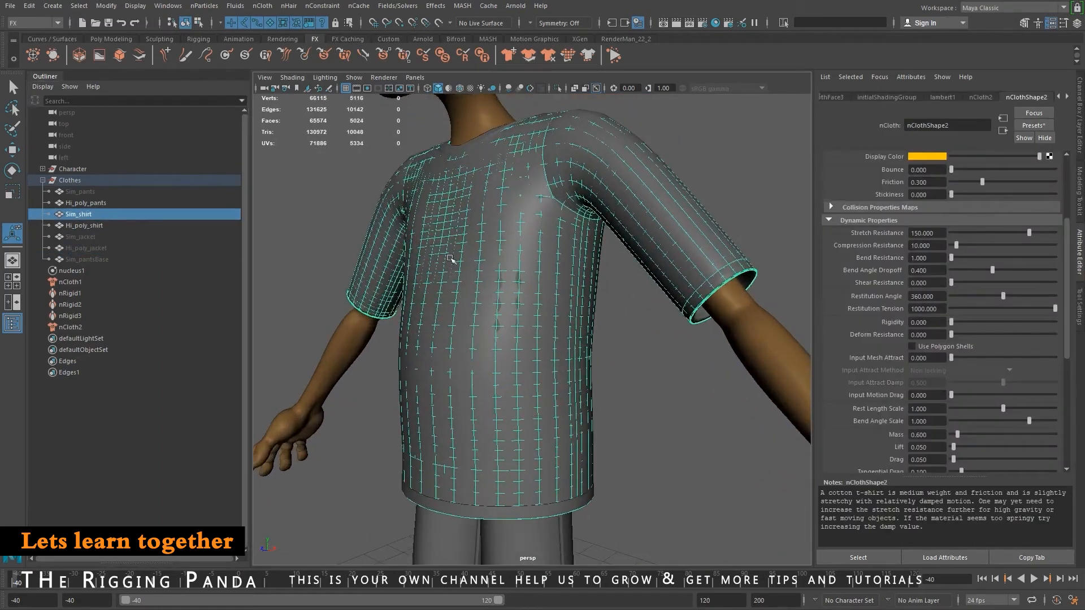
left_click(82, 225)
right_click_drag(488, 352, 452, 419, "shift")
left_click(82, 215)
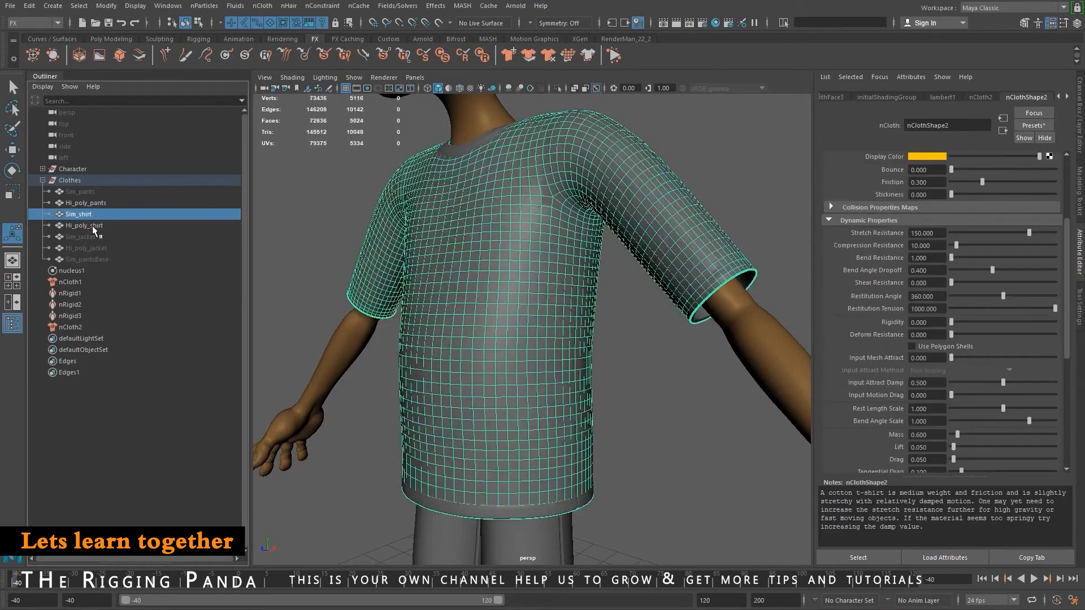
key("ctrl+h")
Apply a Wrap deformer so that Sim_shirt drives Hi_poly_shirt.
left_click(79, 226)
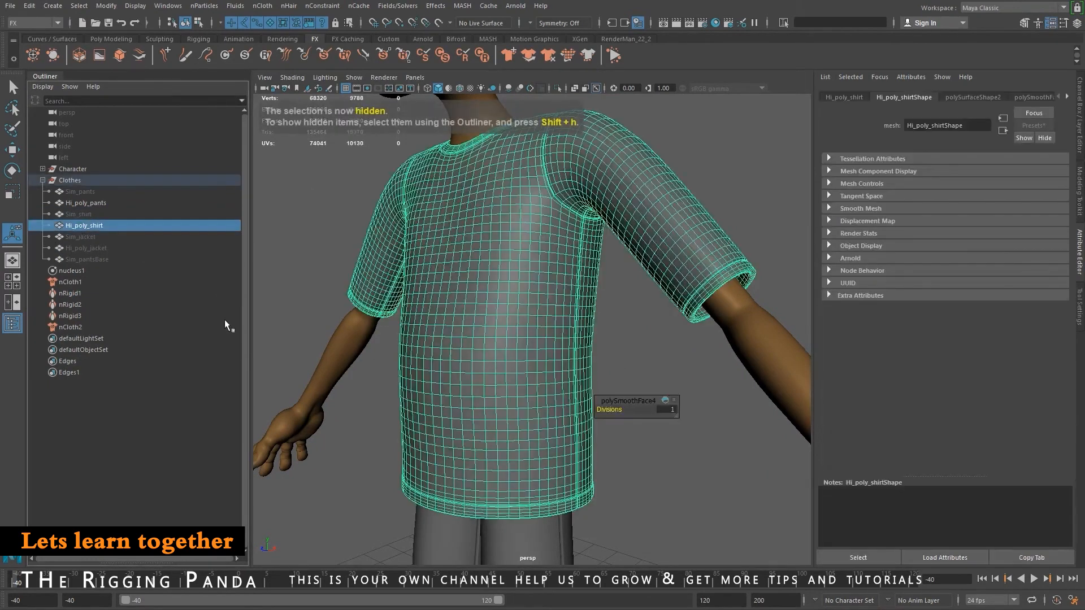
left_click(79, 214, "ctrl")
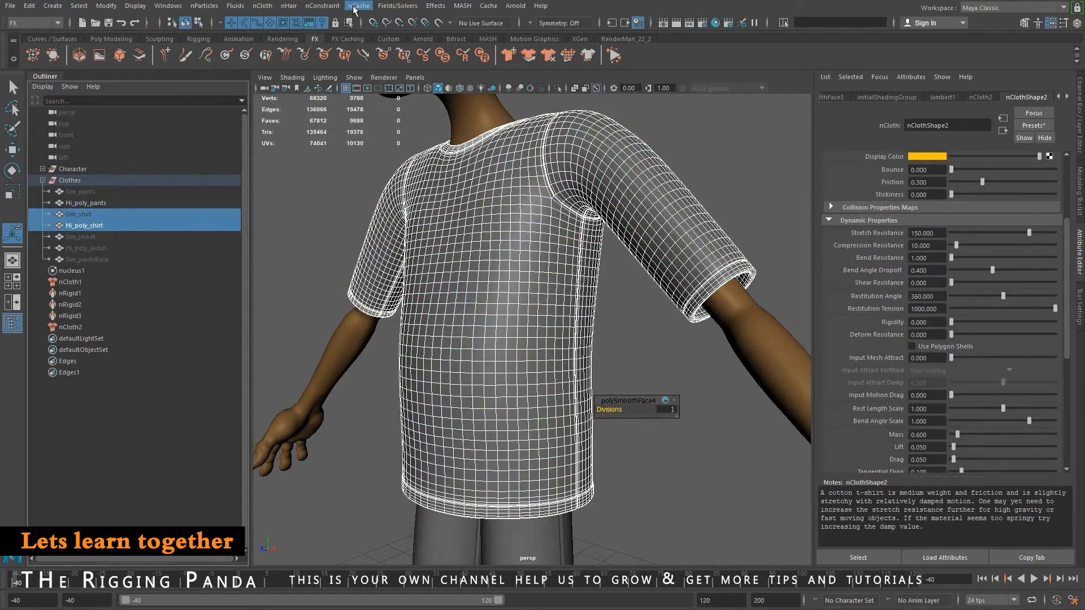
left_click(56, 23)
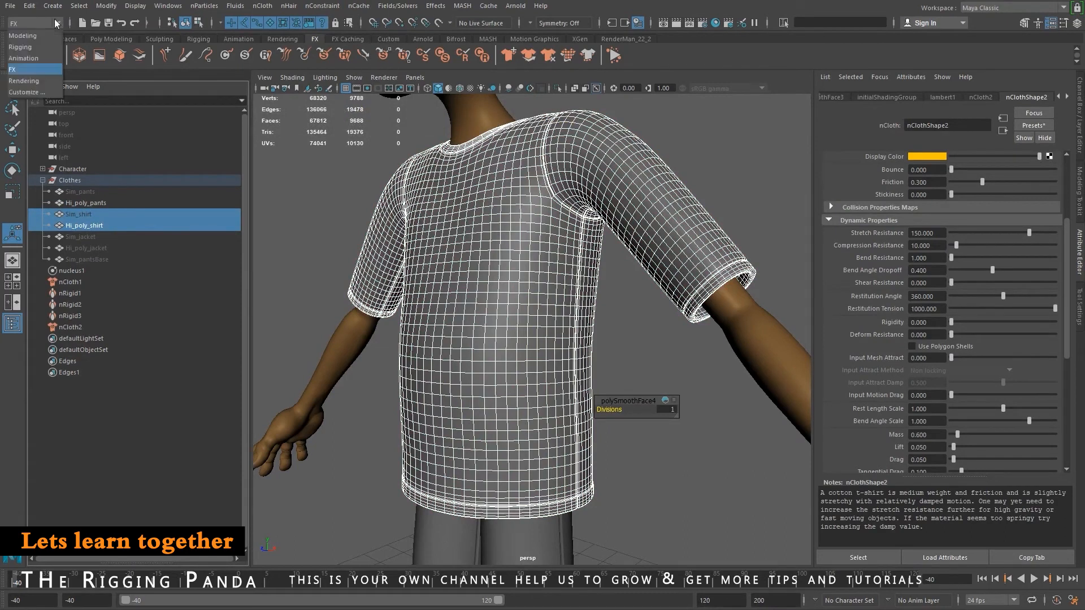
left_click(52, 32)
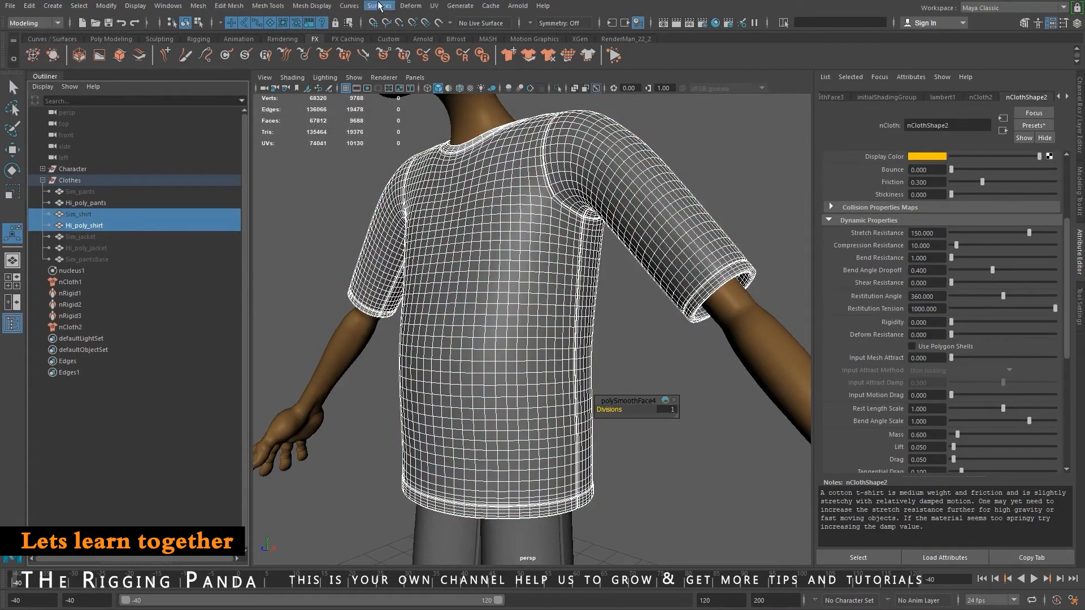
left_click(411, 6)
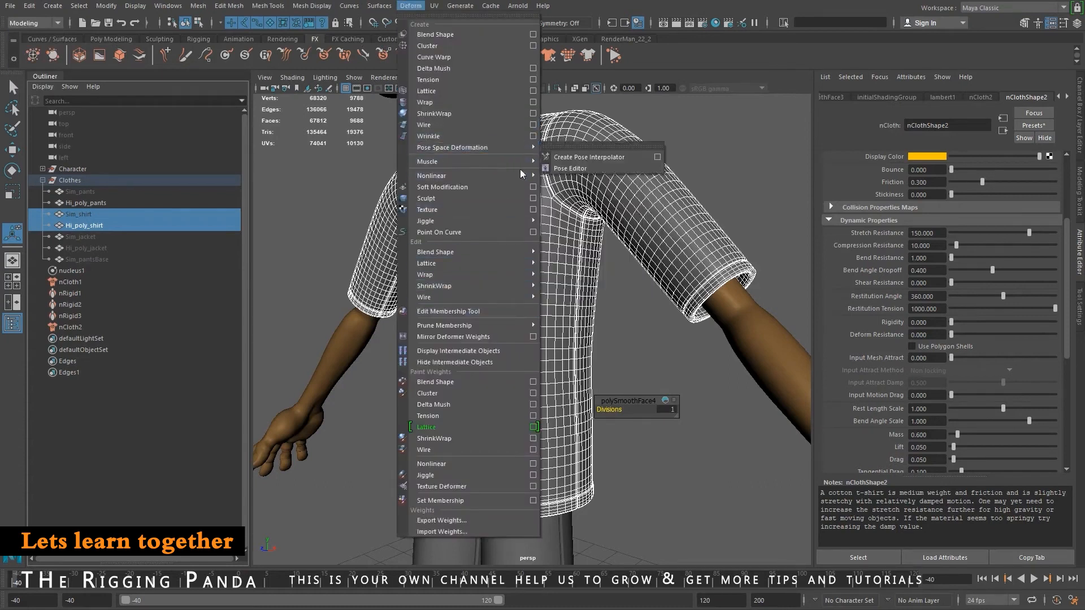
left_click(520, 102)
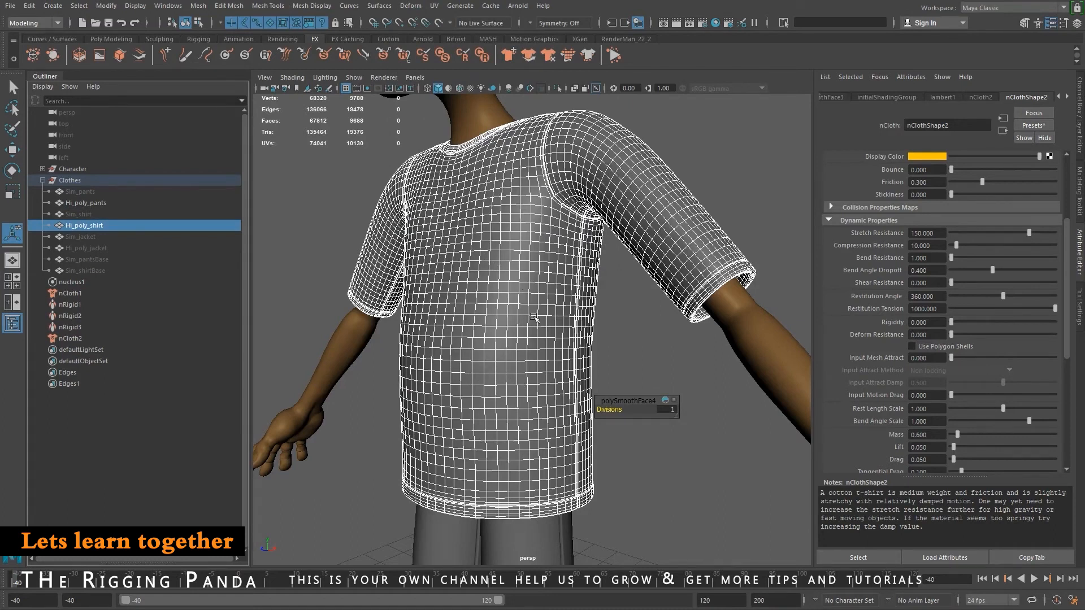
Go to frame 44 and examine the folds and sleeves of the wrapped Hi_poly_shirt.
left_click(534, 318)
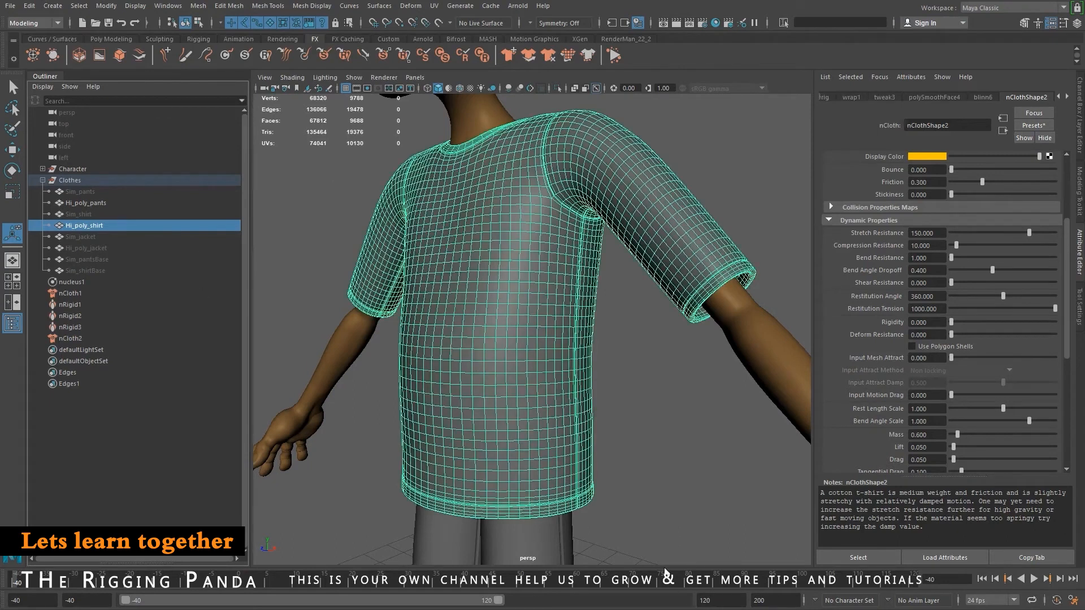
left_click(491, 585)
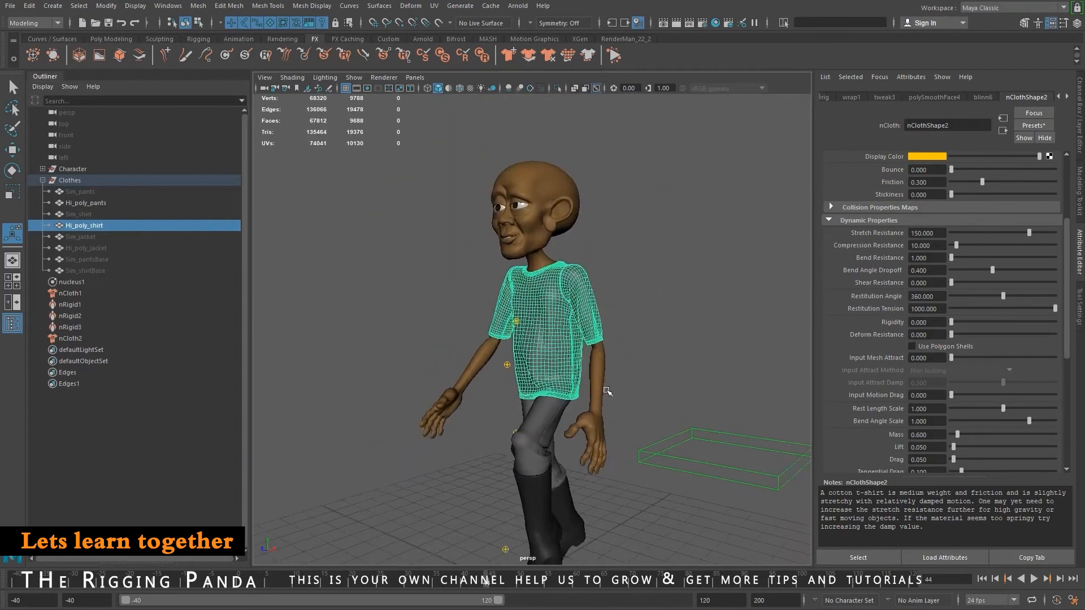
key("f")
left_click(689, 365)
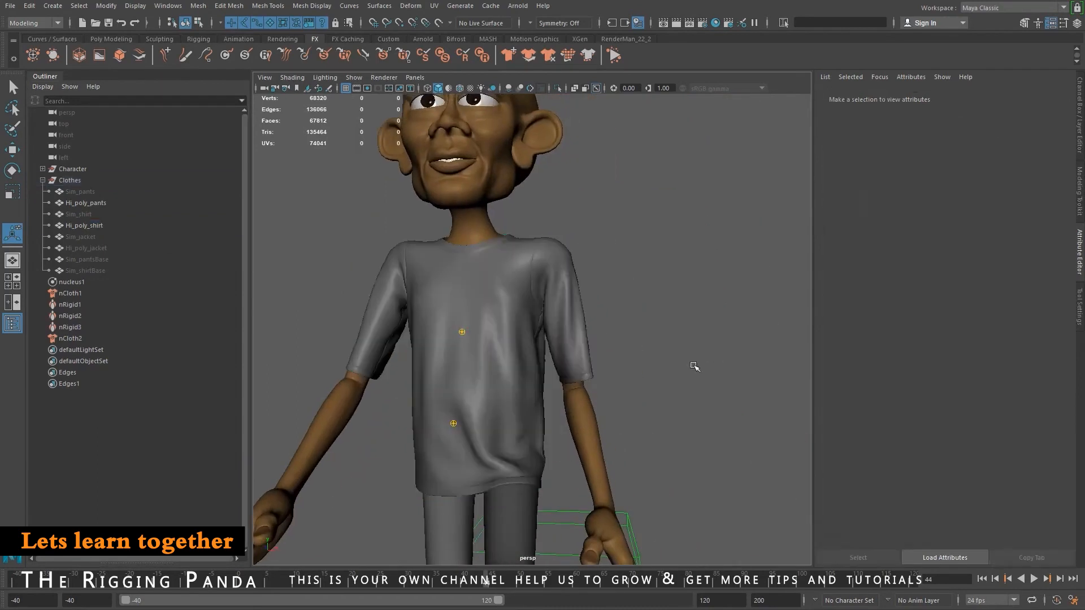
left_click_drag(690, 365, 551, 358, "alt")
middle_click_drag(512, 366, 583, 331, "alt")
right_click_drag(583, 332, 690, 419, "alt")
left_click_drag(604, 373, 748, 375, "alt")
left_click_drag(379, 418, 538, 410, "alt")
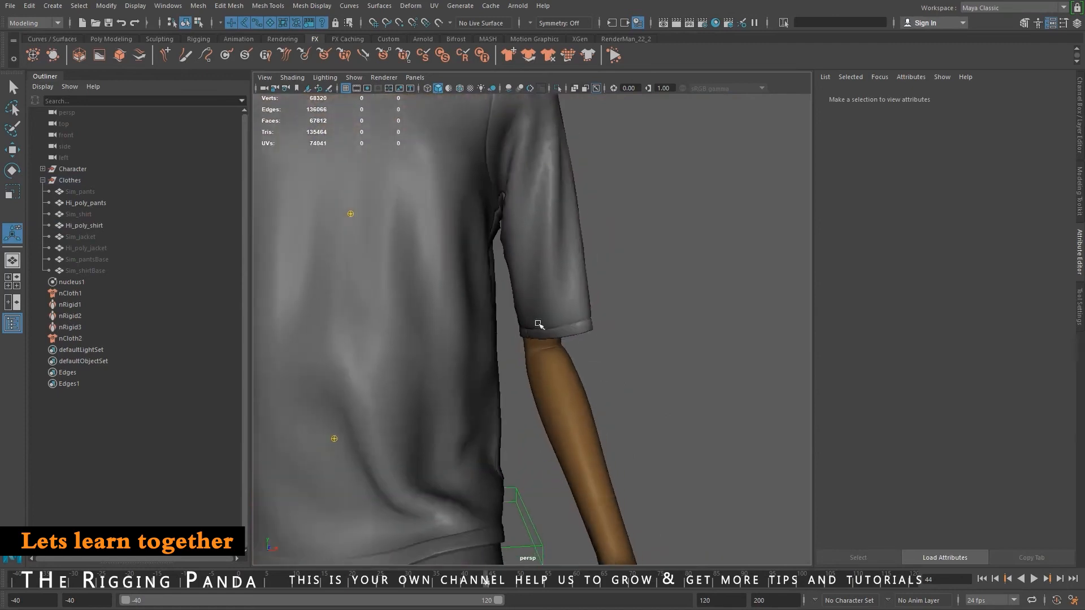
middle_click_drag(539, 323, 770, 375, "alt")
right_click_drag(770, 375, 581, 378, "alt")
left_click_drag(581, 378, 663, 388, "alt")
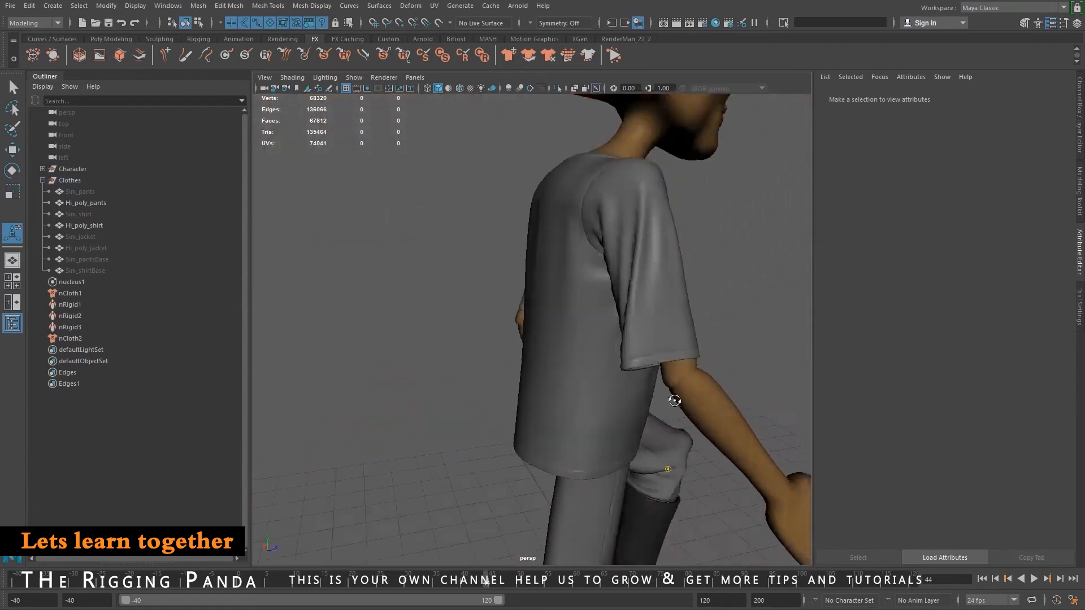
Examine the shirt's hem up close where it meets the raised leg and the arm.
right_click_drag(662, 388, 526, 379, "alt")
left_click_drag(526, 380, 559, 418, "alt")
right_click_drag(559, 418, 661, 421, "alt")
middle_click_drag(661, 421, 364, 238, "alt")
left_click_drag(364, 237, 522, 258, "alt")
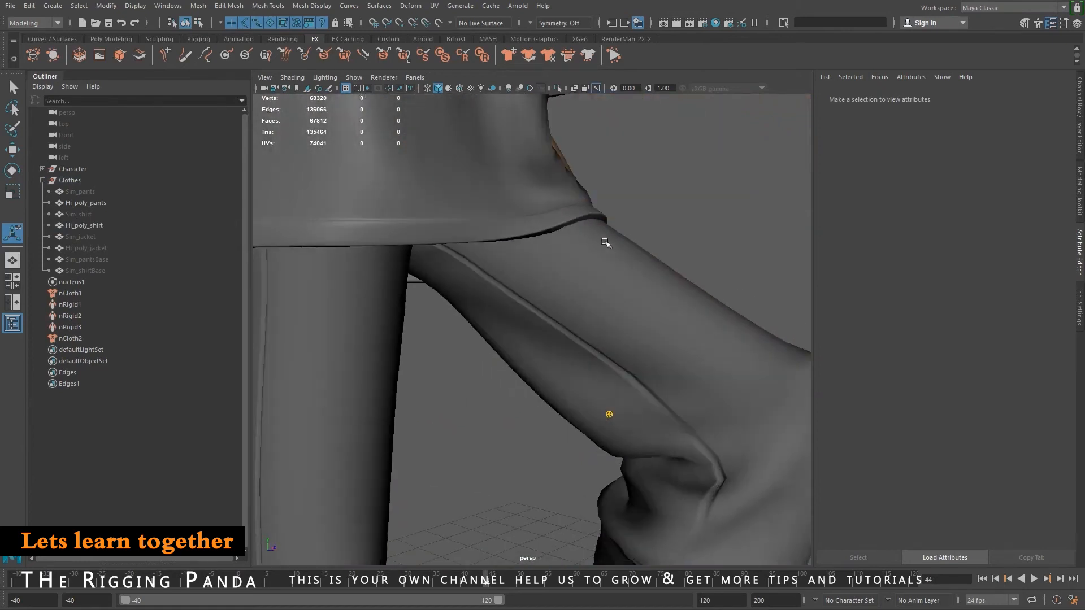
left_click_drag(605, 243, 460, 260, "alt")
middle_click_drag(460, 259, 627, 264, "alt")
right_click_drag(628, 263, 667, 263, "alt")
left_click_drag(667, 263, 542, 315, "alt")
Turn on smooth mesh preview for Hi_poly_shirt and Hi_poly_pants and check both garments.
left_click(542, 315)
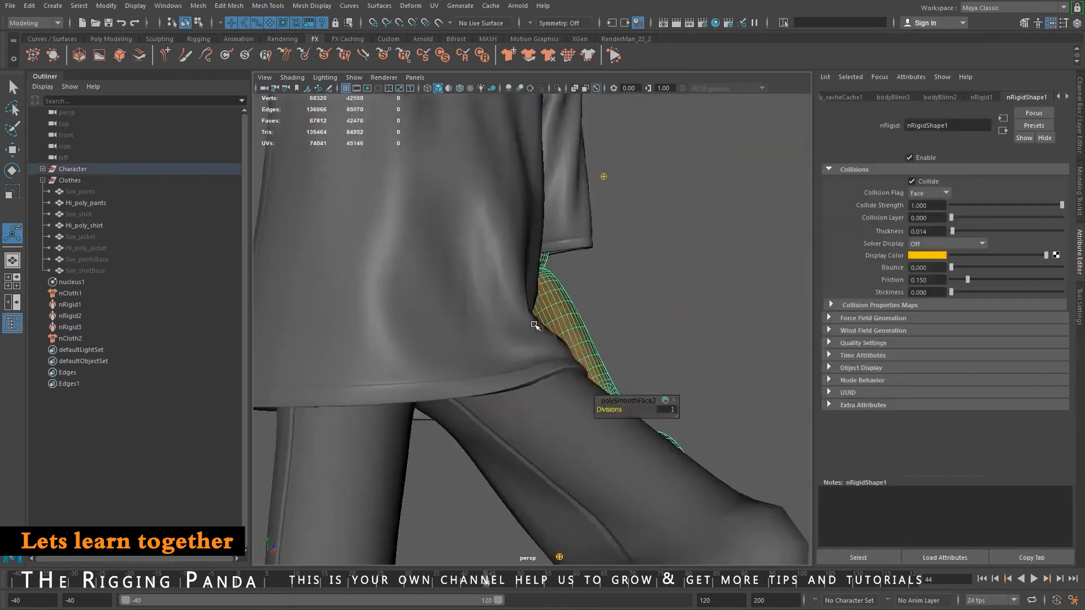
left_click(535, 324)
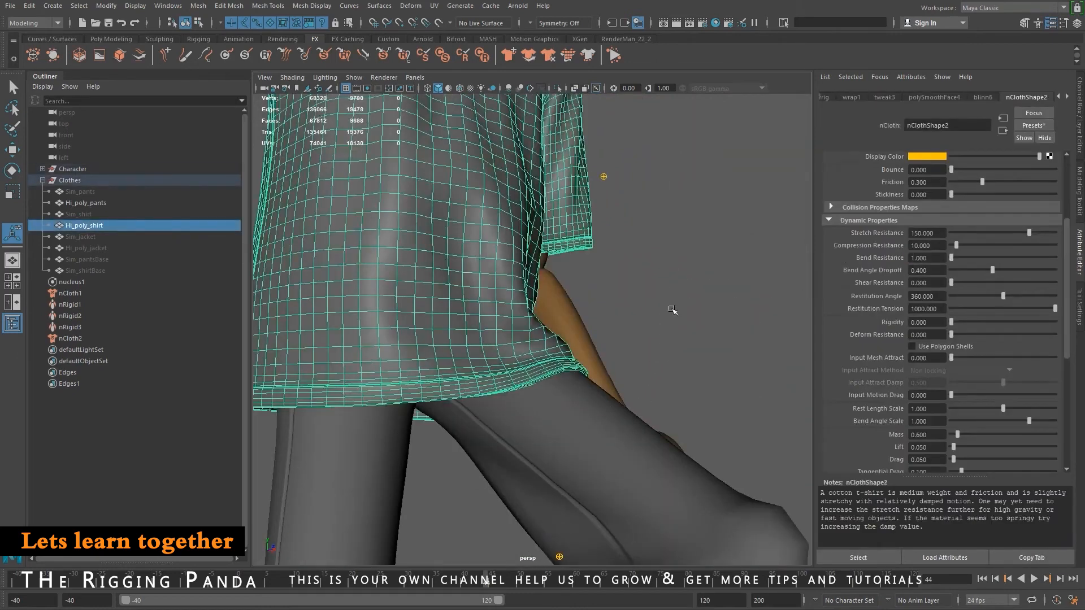
left_click(675, 303)
left_click_drag(674, 303, 399, 476, "alt")
left_click(394, 477)
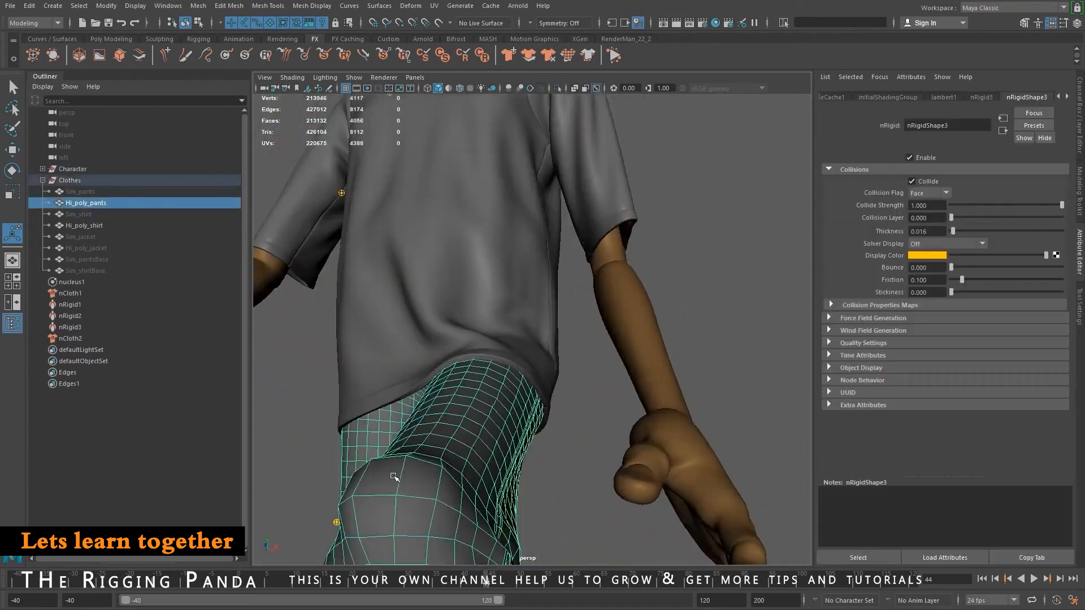
left_click(734, 321)
left_click_drag(735, 321, 493, 373, "alt")
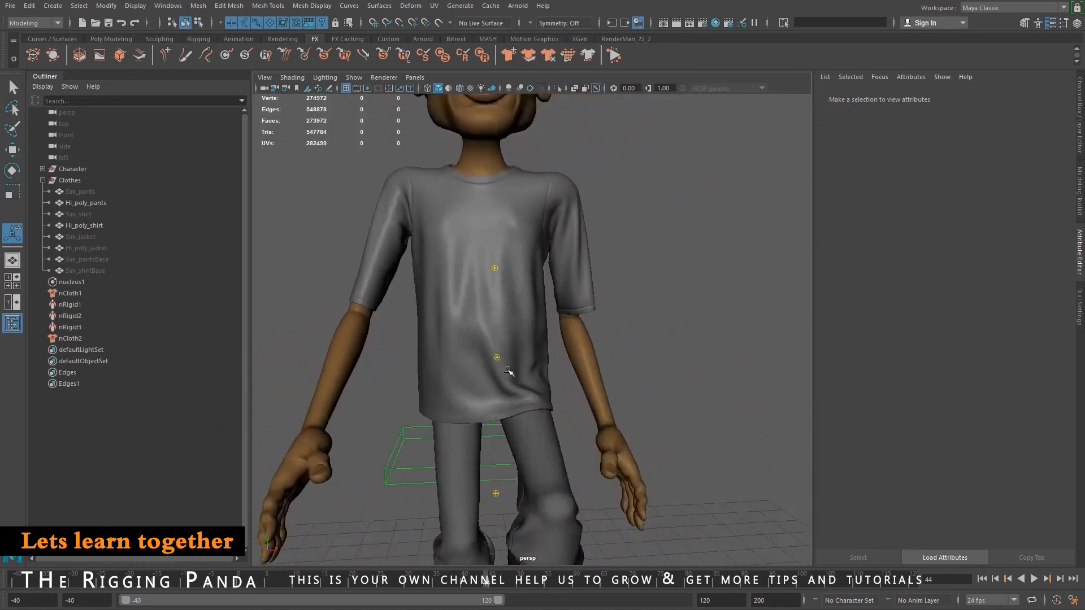
Return Hi_poly_shirt and Hi_poly_pants to unsmoothed display and view the whole character.
left_click(508, 370)
left_click(559, 468)
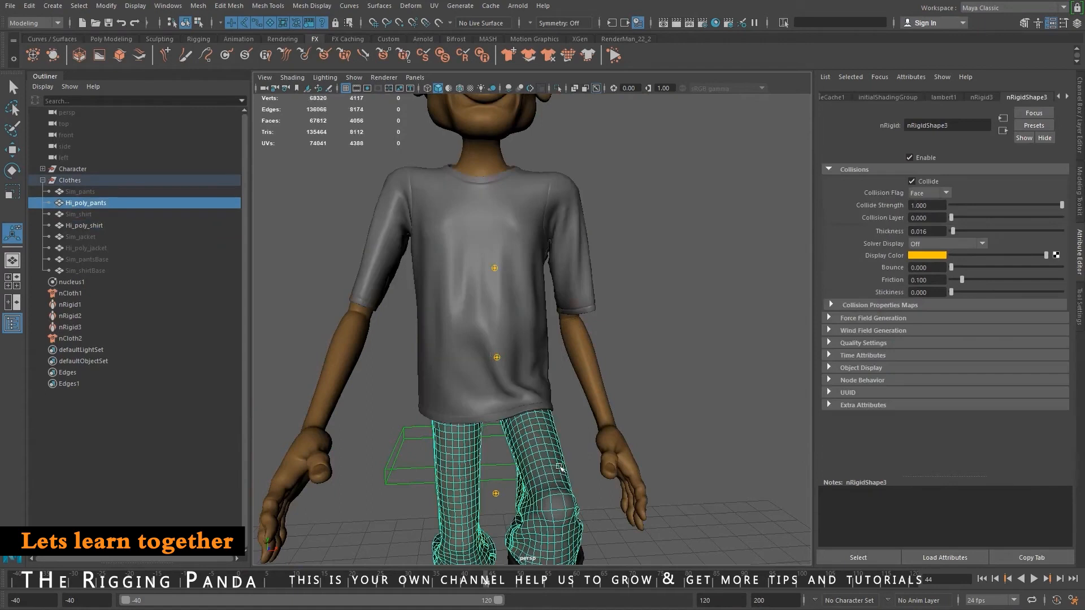
scroll(650, 421, "down", 2)
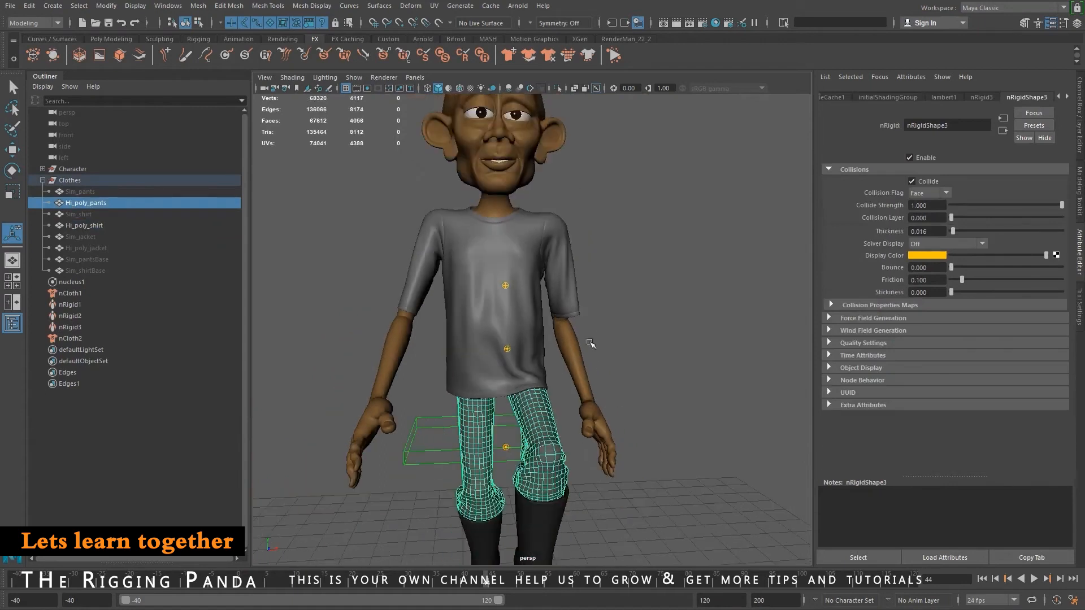
scroll(621, 296, "down", 2)
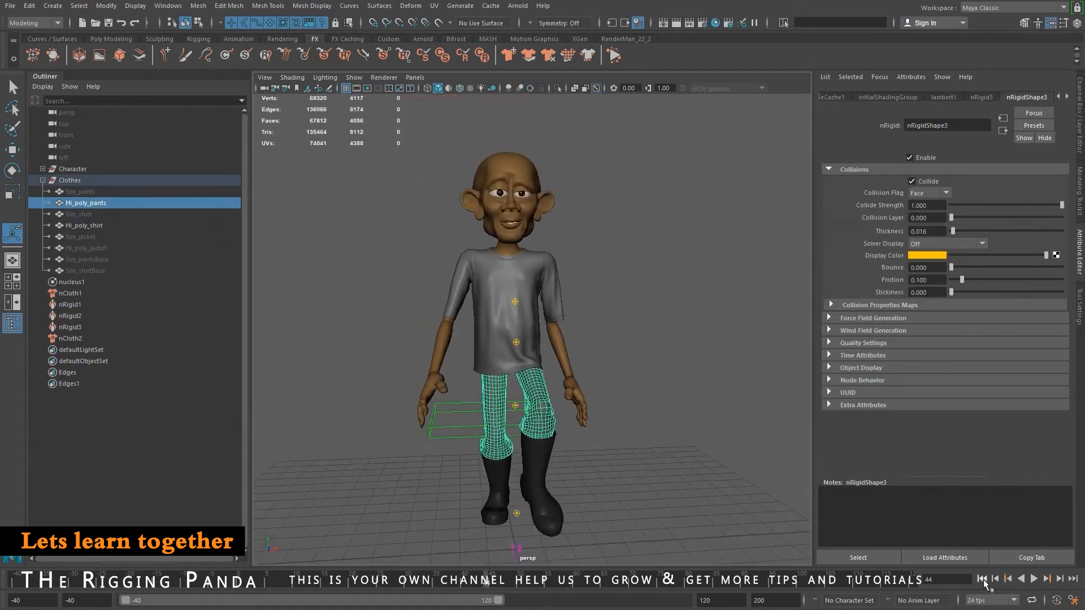
Return to the first frame, open the Create Geometry Cache options for Hi_poly_shirt and set the cache directory to scenes/Cache.
left_click(982, 580)
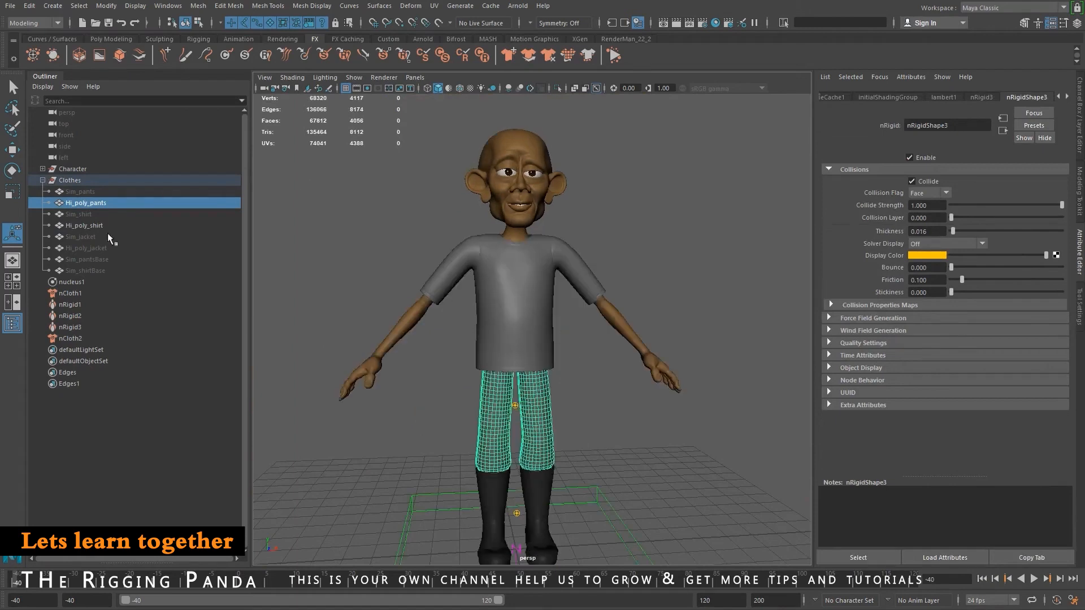
left_click(533, 290)
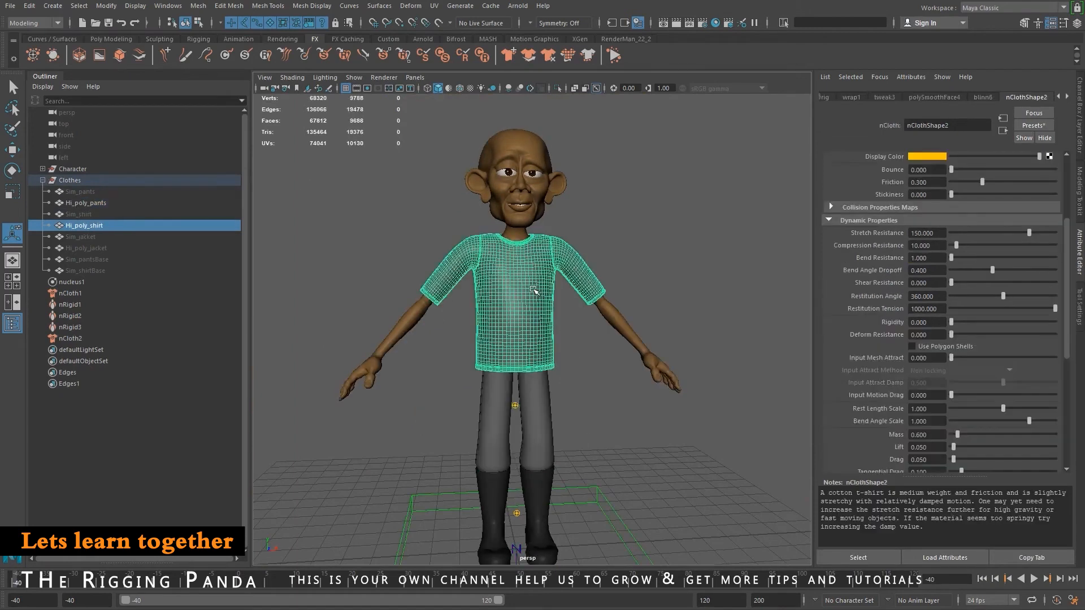
left_click(490, 6)
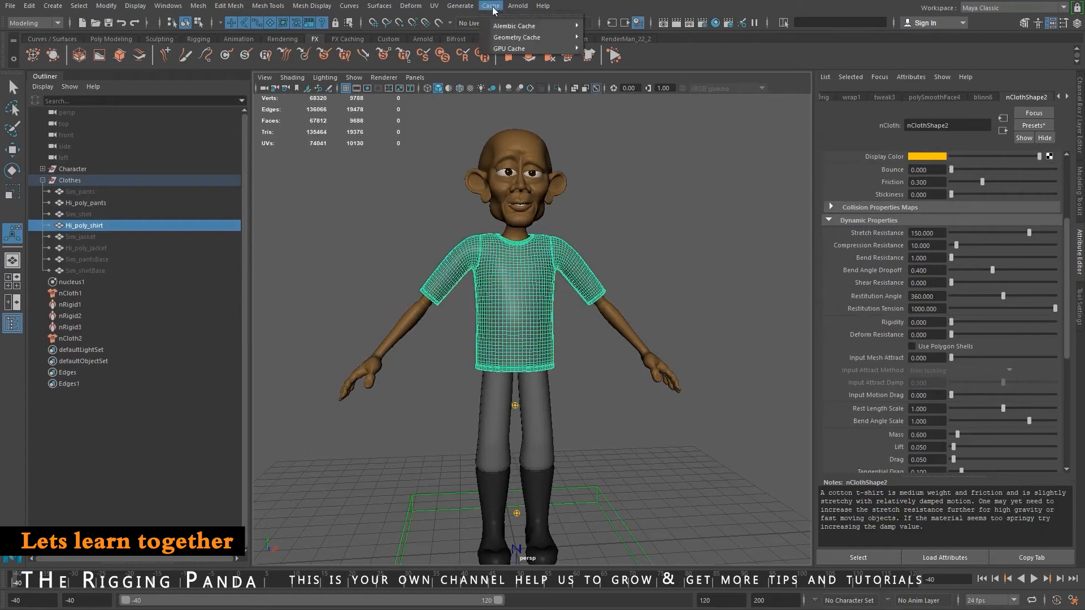
mouse_move(543, 37)
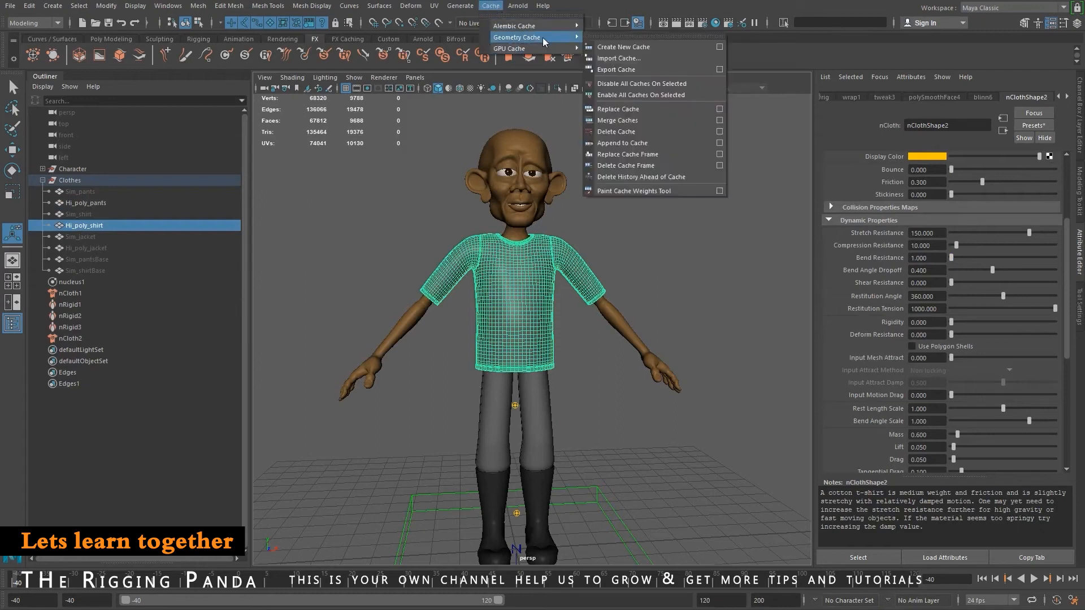
left_click(720, 46)
left_click(1021, 232)
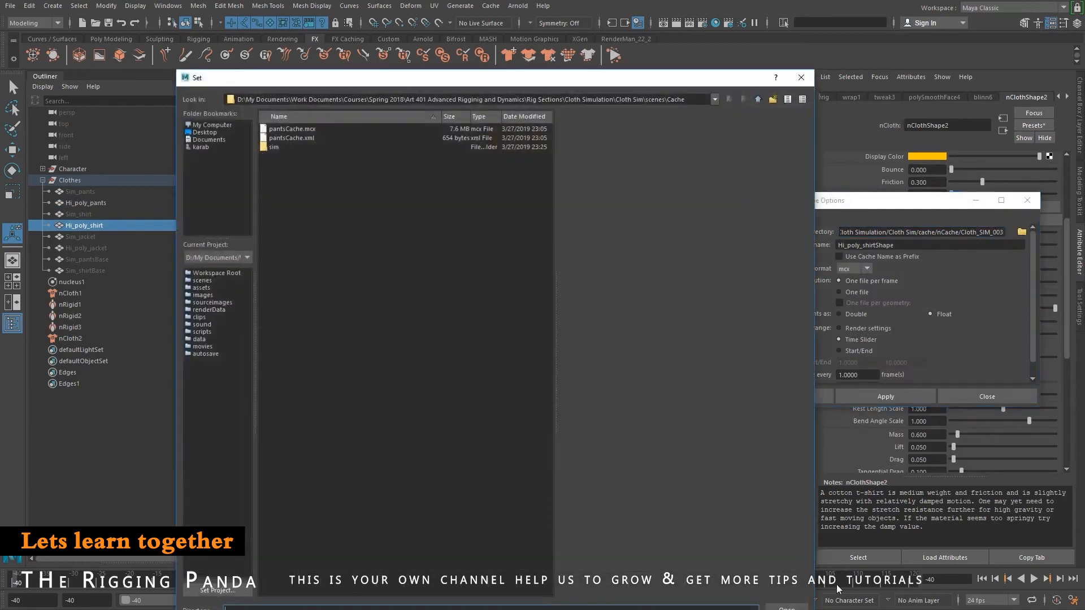
left_click(787, 607)
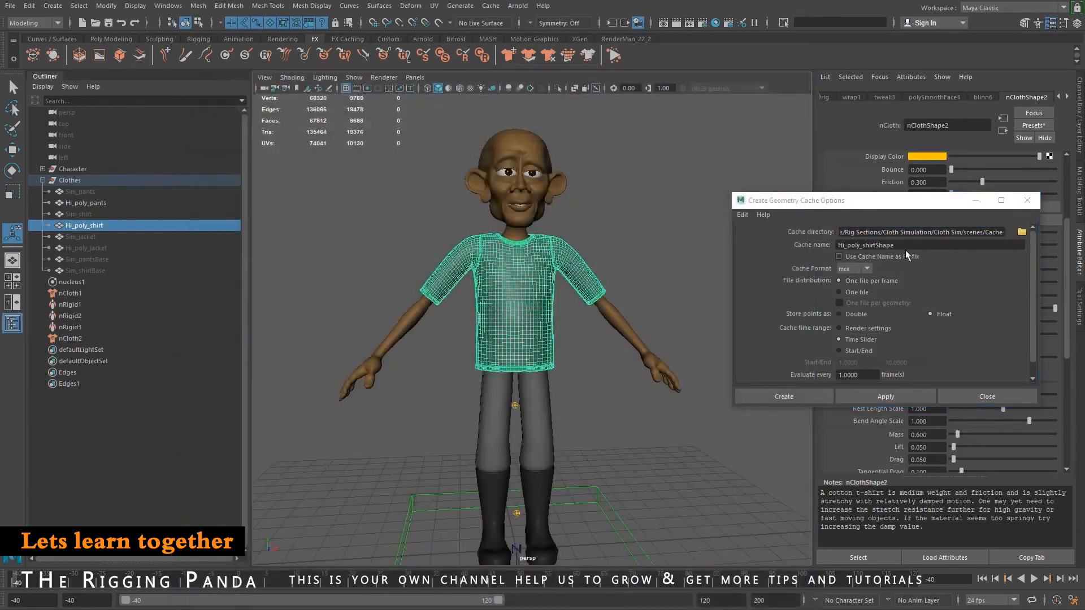
Create the Hi_poly_shirt geometry cache as one file with the cache name shirtCache.
left_click(849, 292)
left_click_drag(903, 245, 714, 234)
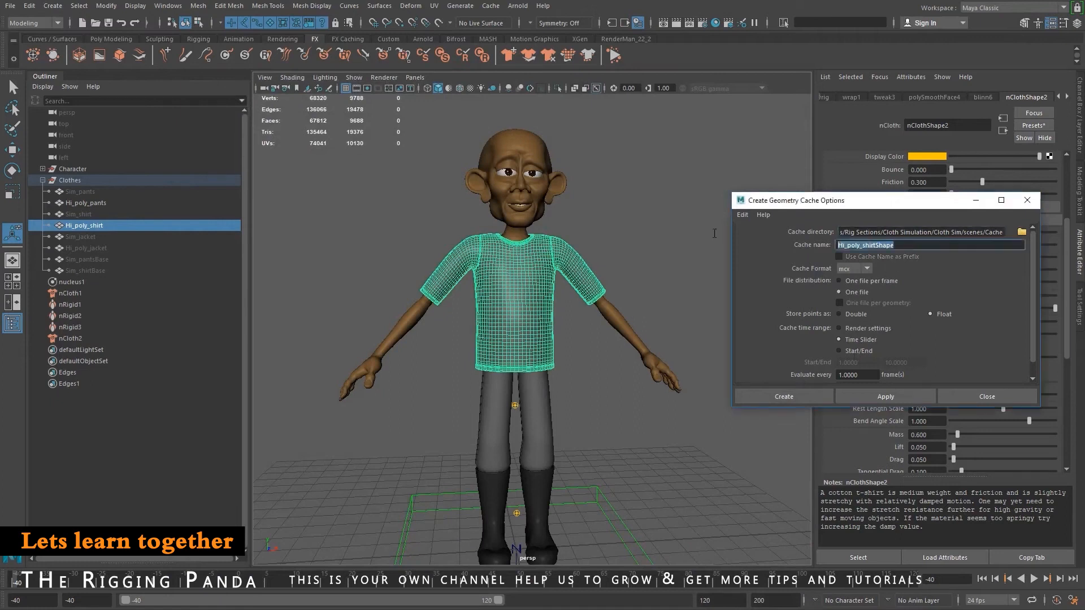
type("shirtCache")
key("ctrl+a")
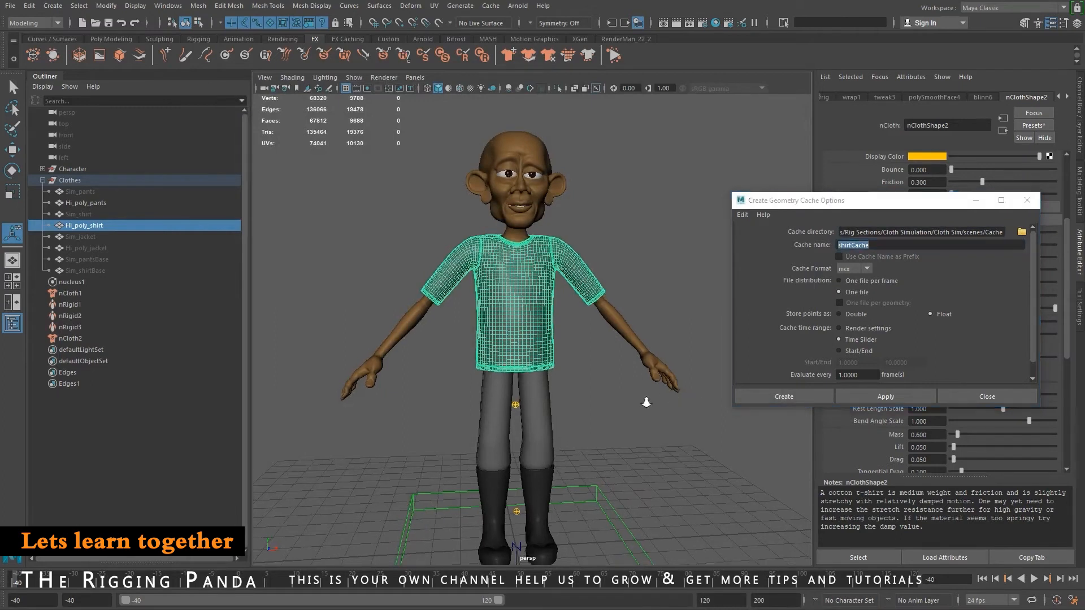
scroll(590, 391, "down", 5)
left_click_drag(631, 400, 482, 405, "alt")
middle_click_drag(482, 405, 540, 405, "alt")
right_click_drag(541, 405, 569, 427, "alt")
middle_click_drag(569, 427, 633, 404, "alt")
mouse_move(605, 406)
left_mouse_down("alt")
mouse_move(615, 405)
mouse_move(602, 400)
left_mouse_up("alt")
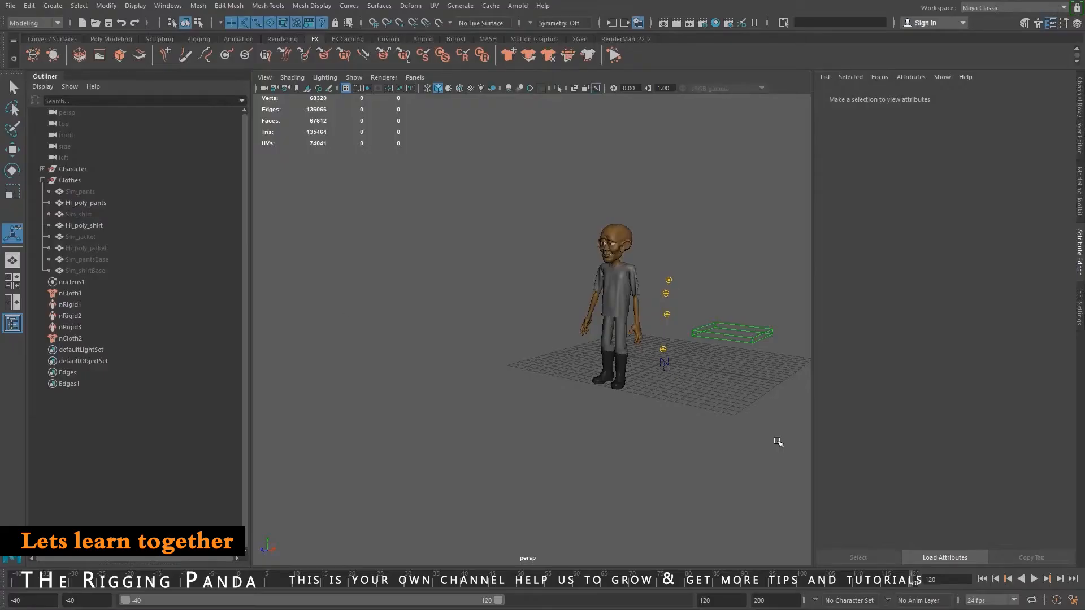
Go back to the first frame and delete the construction history of Hi_poly_shirt.
mouse_move(669, 352)
middle_mouse_down("alt")
mouse_move(650, 358)
mouse_move(654, 368)
middle_mouse_up("alt")
left_click_drag(655, 367, 682, 356, "alt")
right_click_drag(682, 356, 741, 339, "alt")
middle_click_drag(741, 339, 558, 421, "alt")
left_click(516, 354)
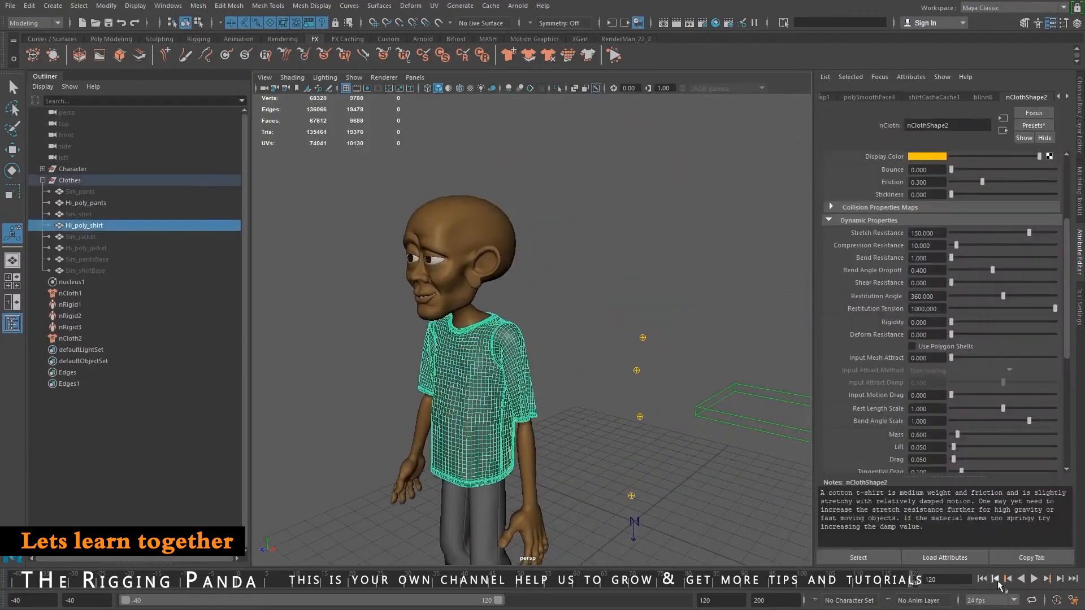
left_click(982, 580)
middle_click_drag(677, 392, 529, 376, "alt")
right_click_drag(529, 375, 512, 315, "alt")
middle_click_drag(490, 271, 513, 276, "alt")
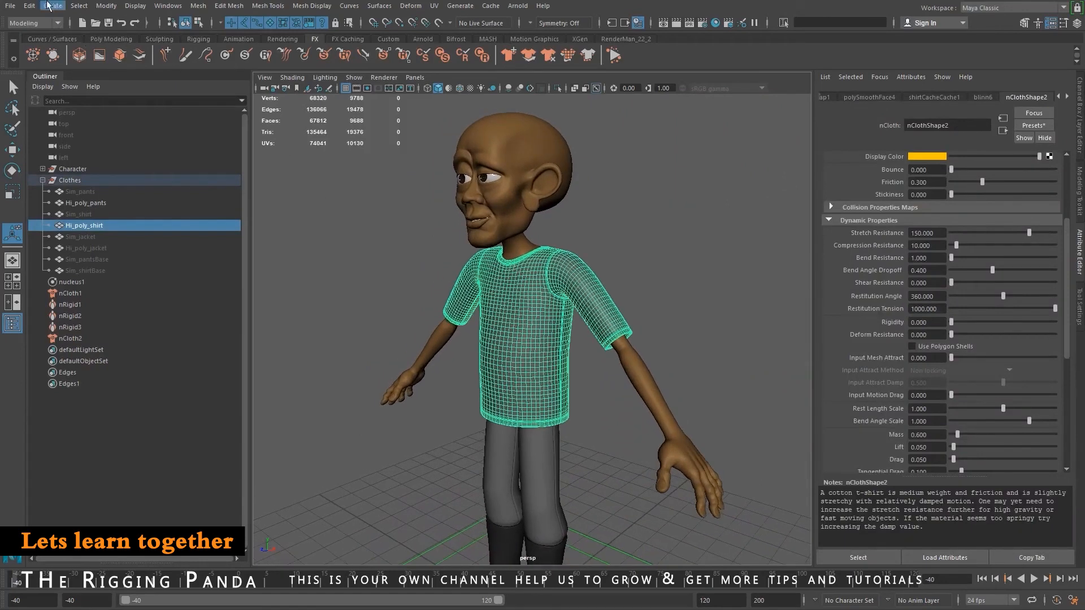
left_click(30, 6)
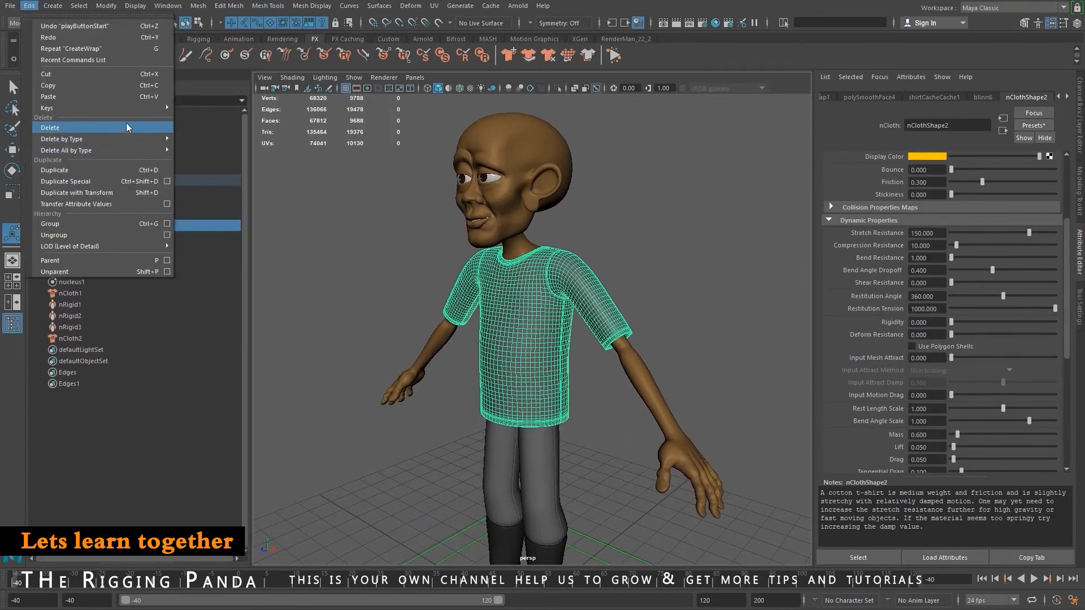
left_click(201, 149)
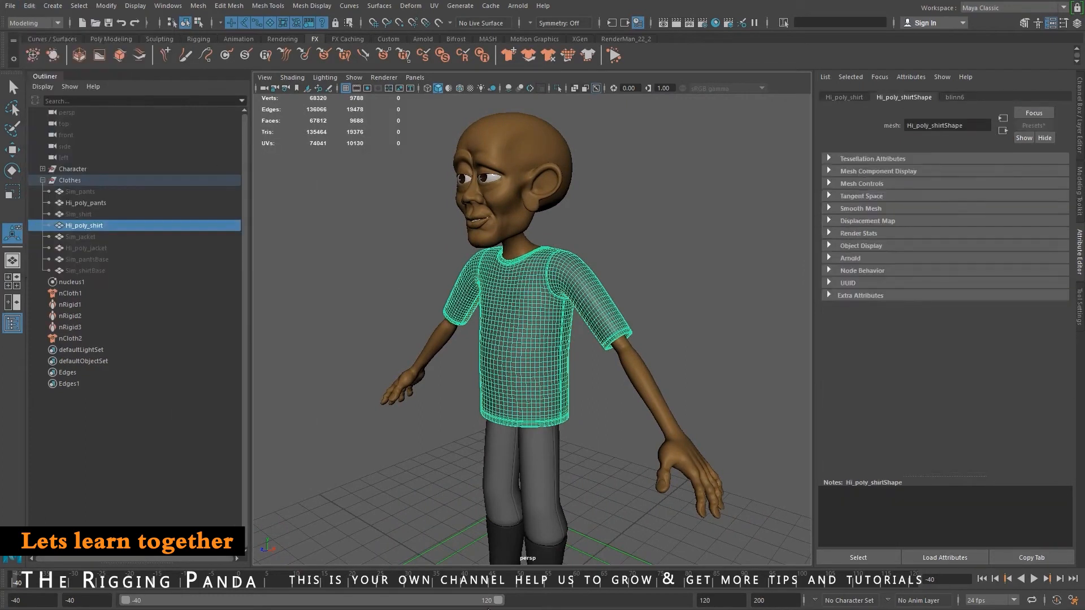
Go to frame 40 and import the geometry cache file shirtCache.xml onto Hi_poly_shirt.
left_click(466, 585)
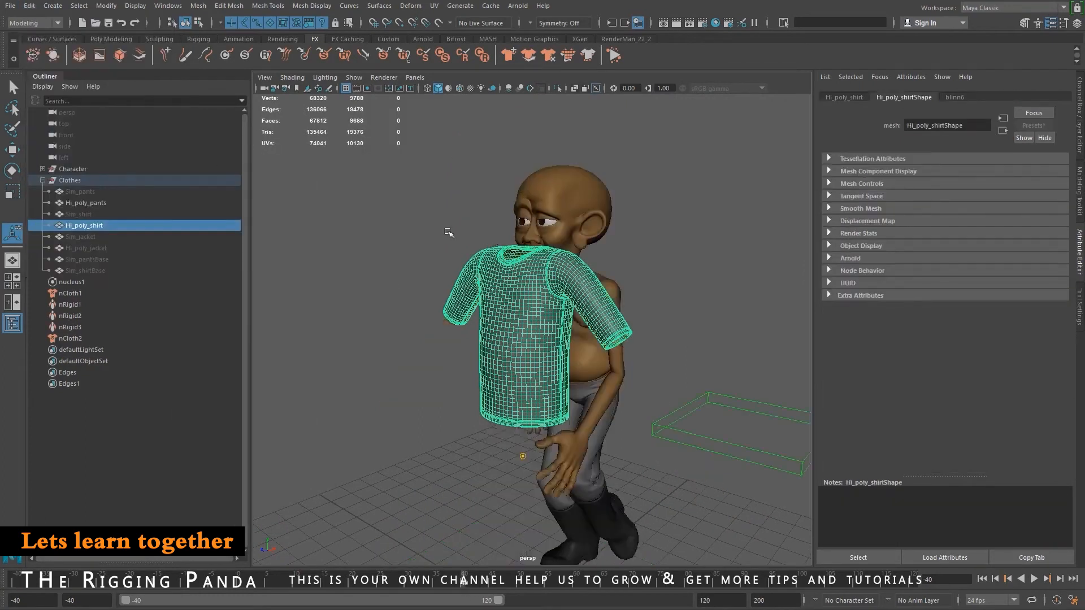
left_click_drag(576, 328, 633, 332, "alt")
left_click(490, 5)
mouse_move(522, 34)
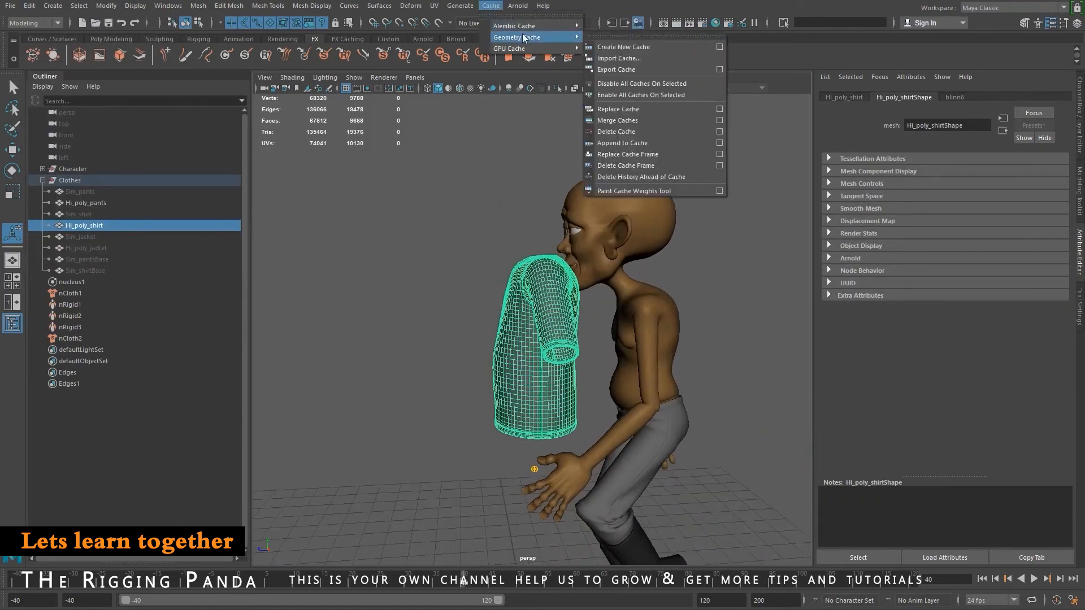
left_click(637, 62)
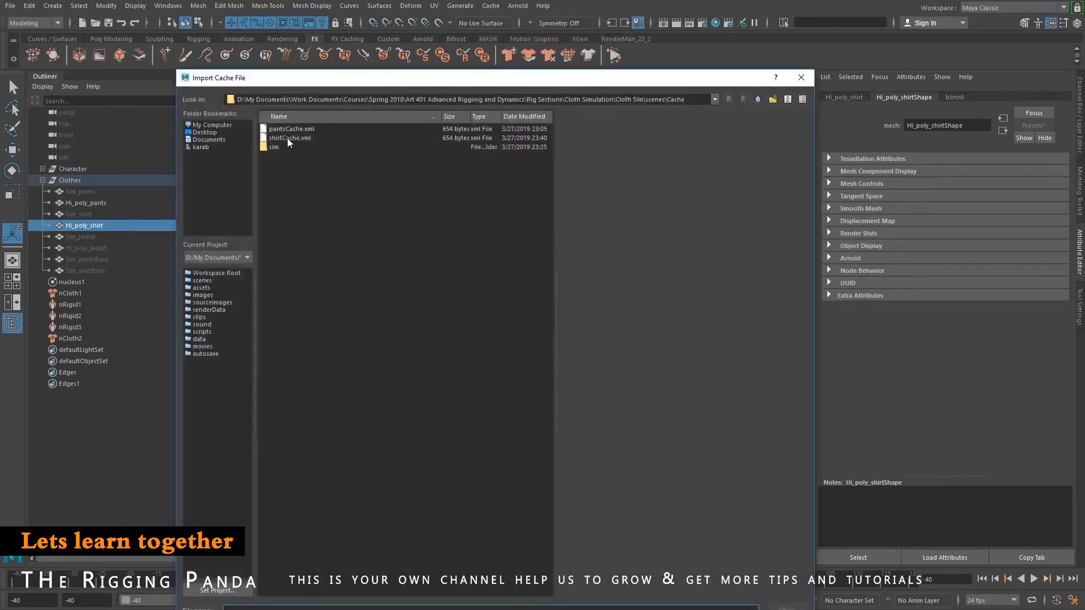
double_click(288, 138)
Play the animation to check the cached shirt from several angles, and return to the first frame.
left_click_drag(670, 393, 752, 402, "alt")
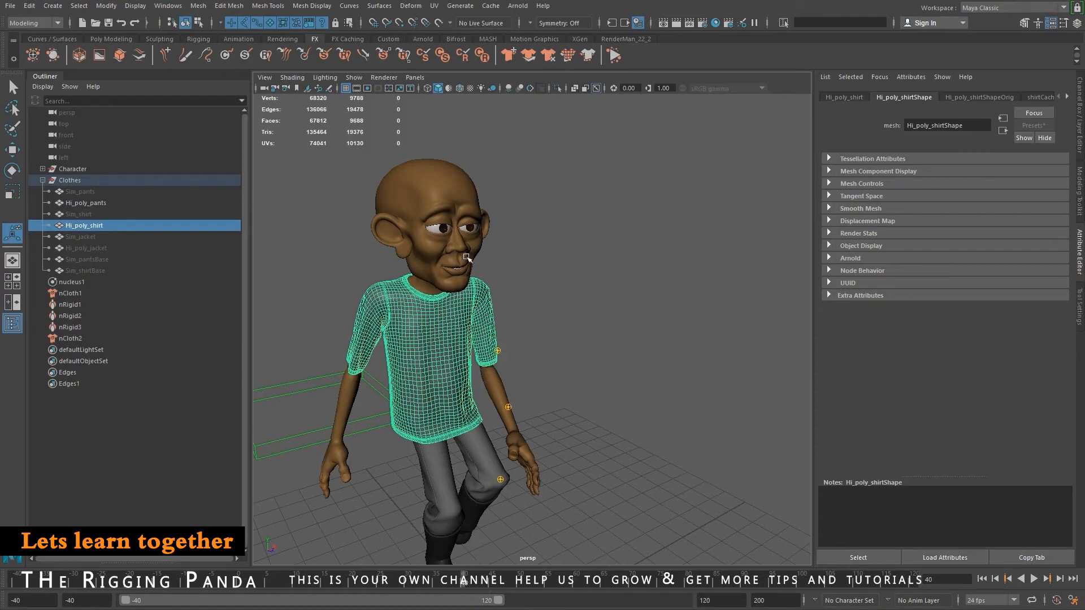
key("alt+v")
key("alt+v")
left_click_drag(531, 490, 574, 460, "alt")
left_click_drag(620, 493, 667, 404, "alt")
middle_click_drag(666, 403, 634, 414, "alt")
scroll(568, 391, "up", 1)
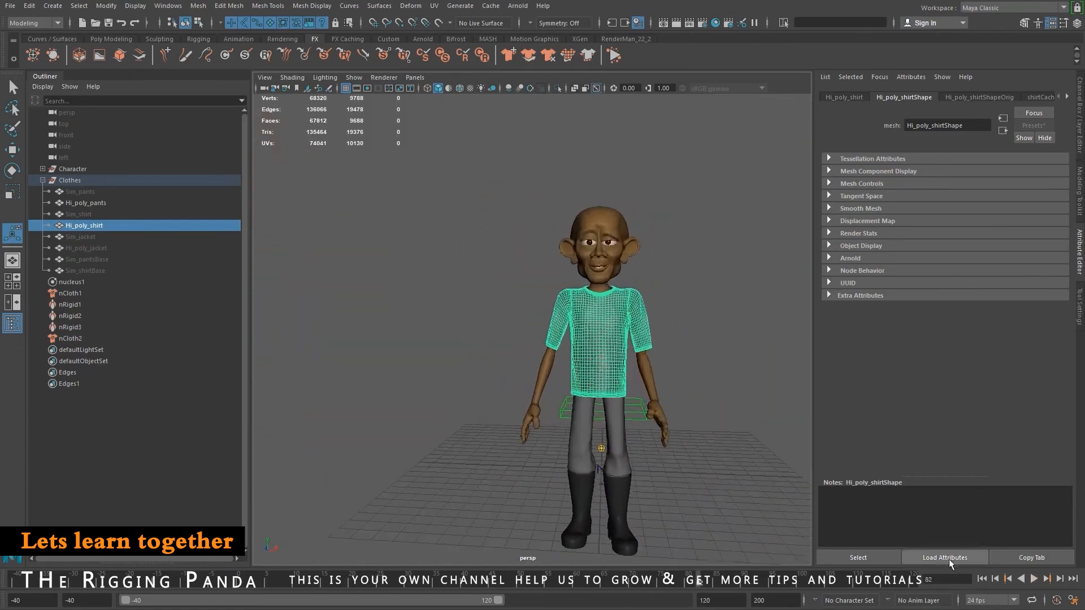
left_click(982, 579)
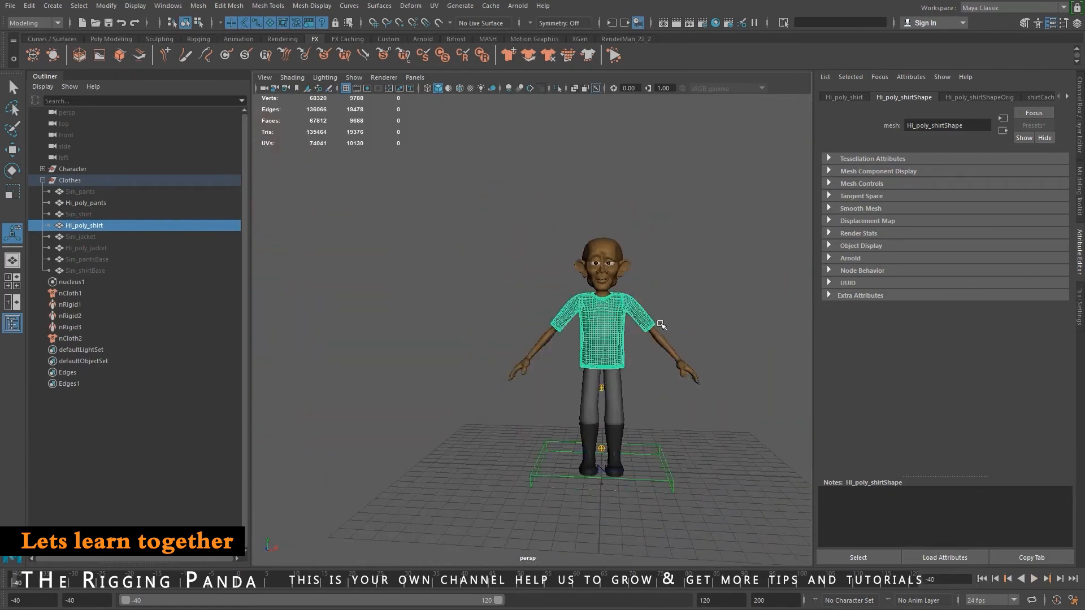
Delete the nCloth1 and nCloth2 nodes left from the pants and shirt simulations.
middle_click_drag(660, 322, 534, 358, "alt")
right_click_drag(534, 358, 553, 398, "alt")
scroll(552, 398, "up", 5)
scroll(530, 458, "down", 2)
middle_click_drag(565, 519, 586, 444, "alt")
mouse_move(574, 485)
right_mouse_down("alt")
mouse_move(555, 479)
mouse_move(572, 492)
right_mouse_up("alt")
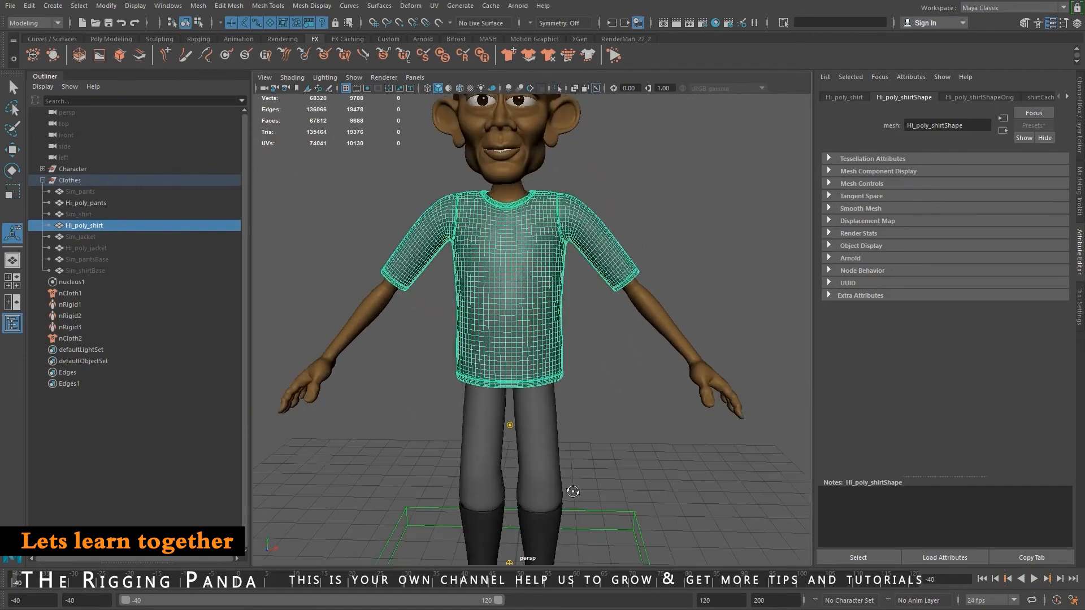
middle_click_drag(573, 493, 585, 434, "alt")
left_click(545, 416)
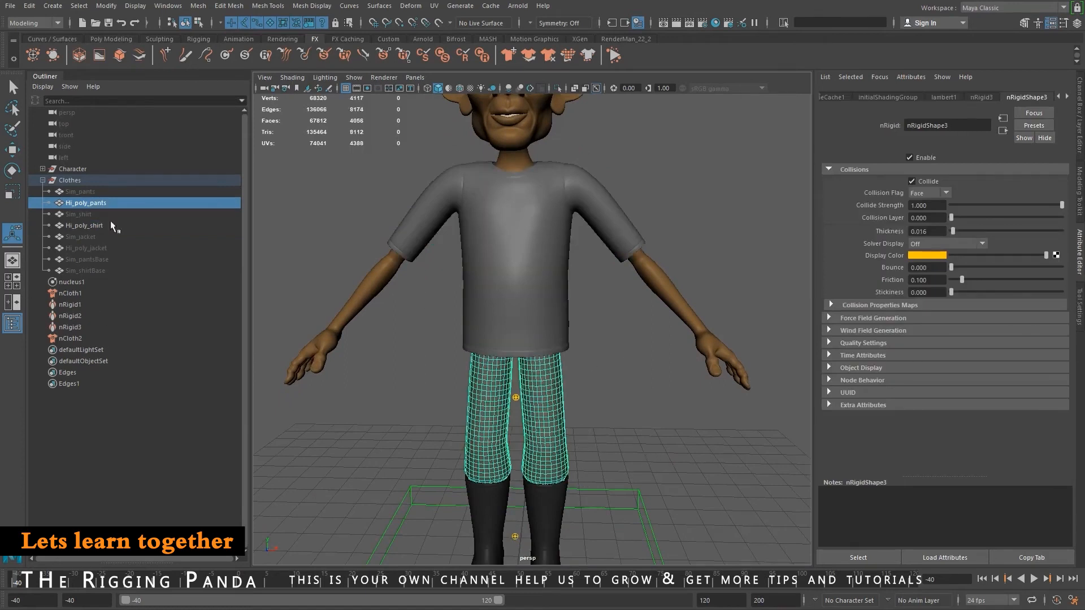
left_click(67, 291)
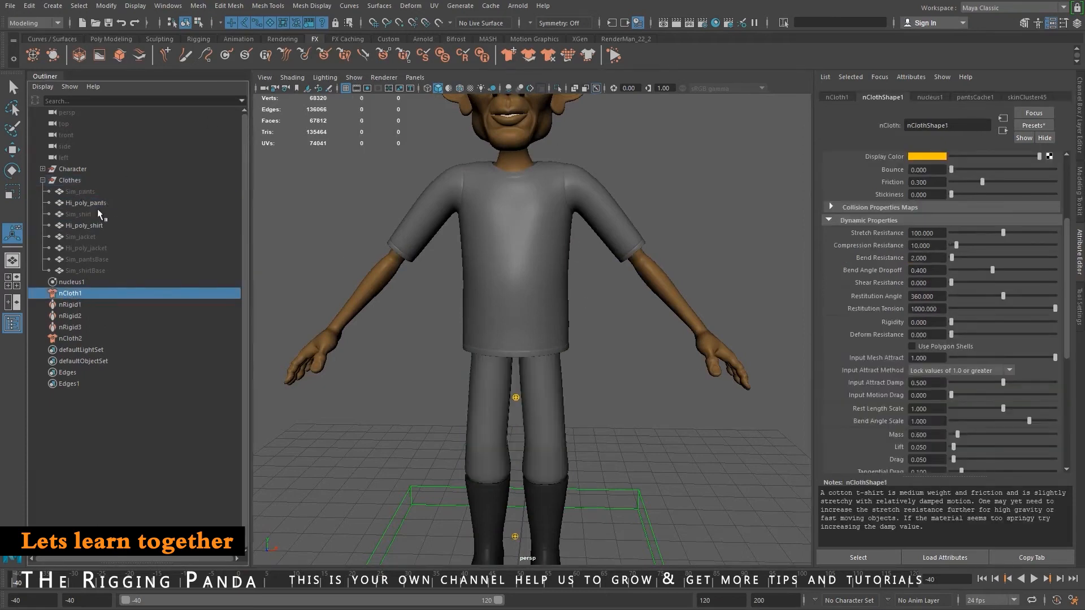
key("Delete")
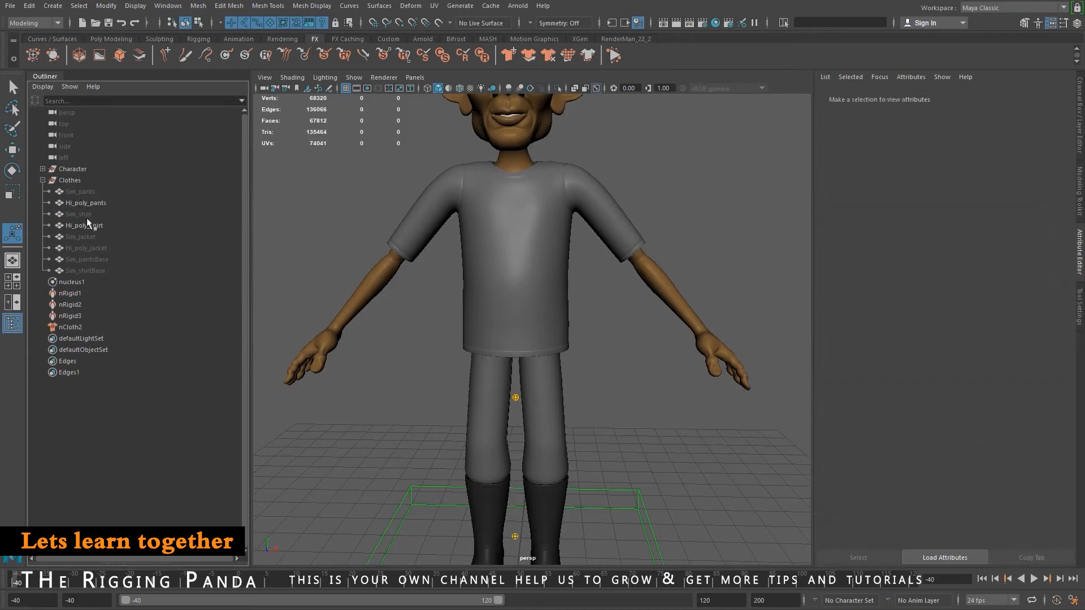
left_click(74, 327)
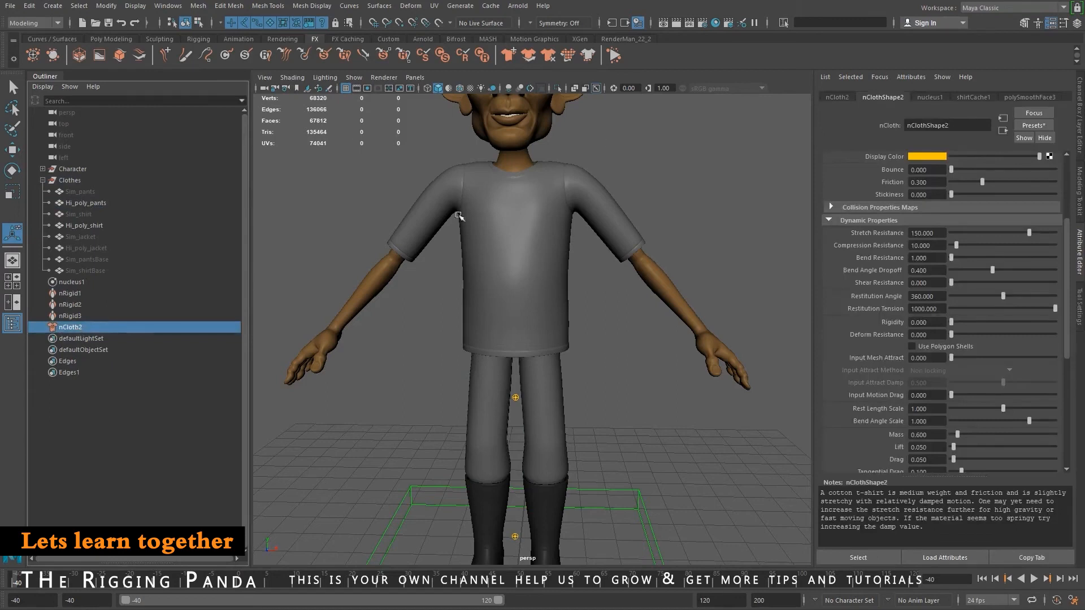
key("Delete")
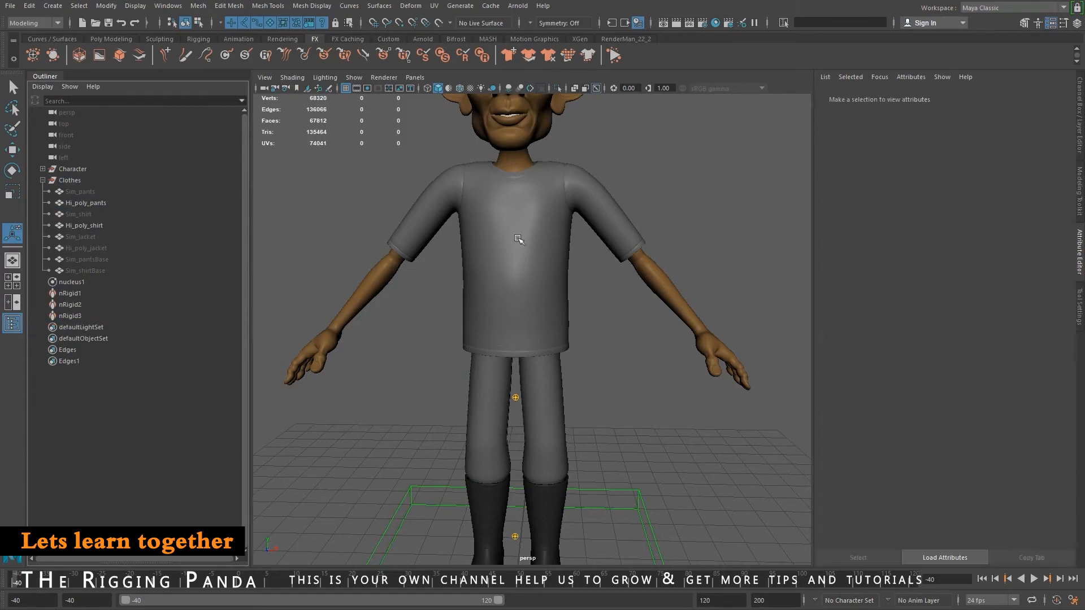
Inspect the cached shirt, the nRigid3 collider and the collision settings of the boots' nRigid node.
left_click(548, 220)
middle_click_drag(609, 214, 626, 289, "alt")
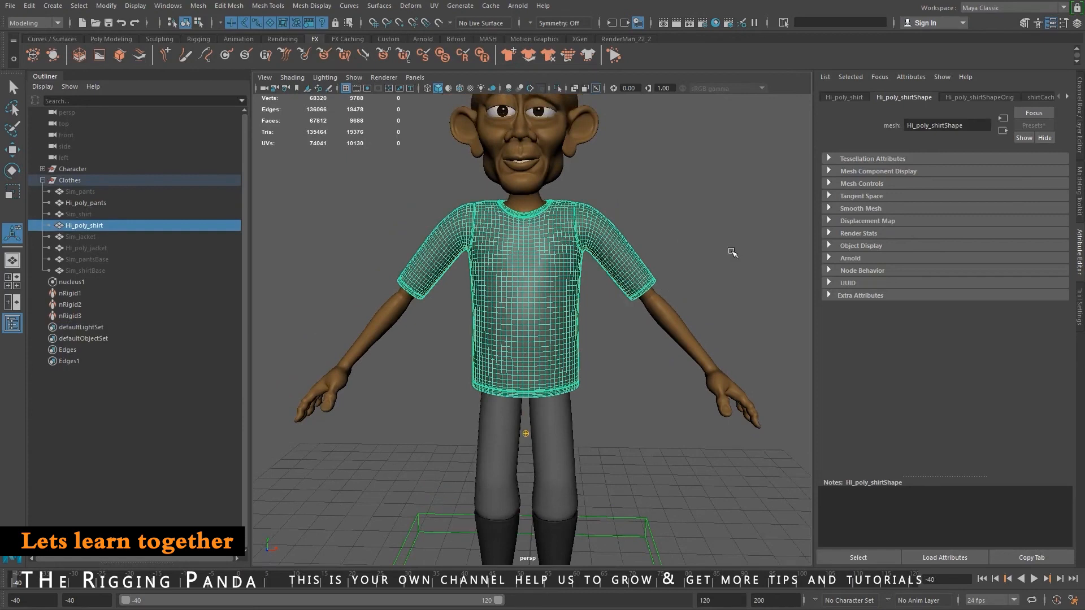
middle_click_drag(562, 469, 552, 472, "alt")
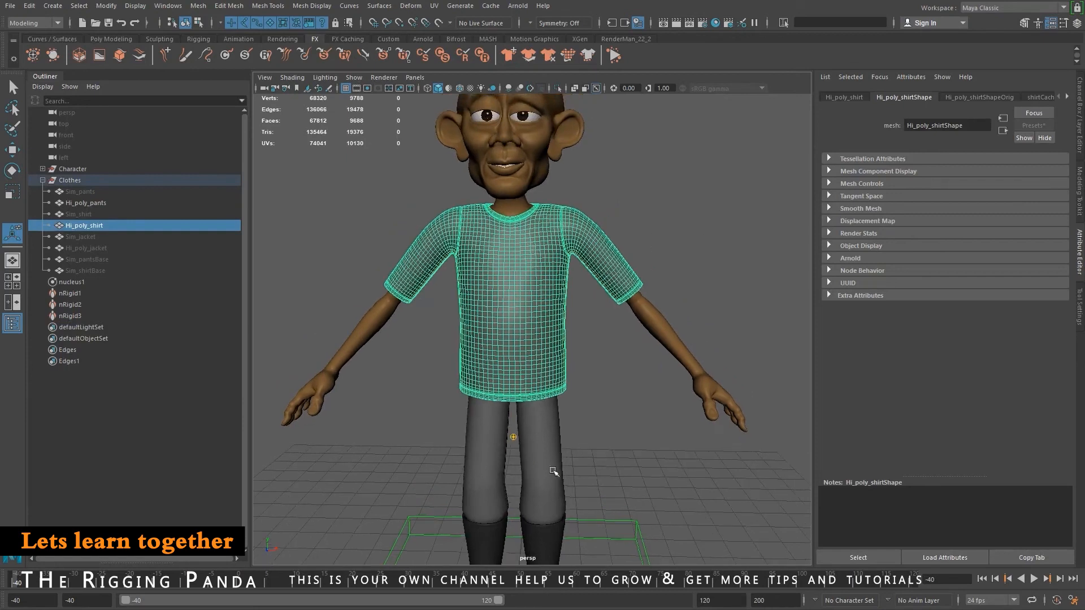
middle_click_drag(679, 513, 681, 478, "alt")
right_click_drag(680, 477, 635, 472, "alt")
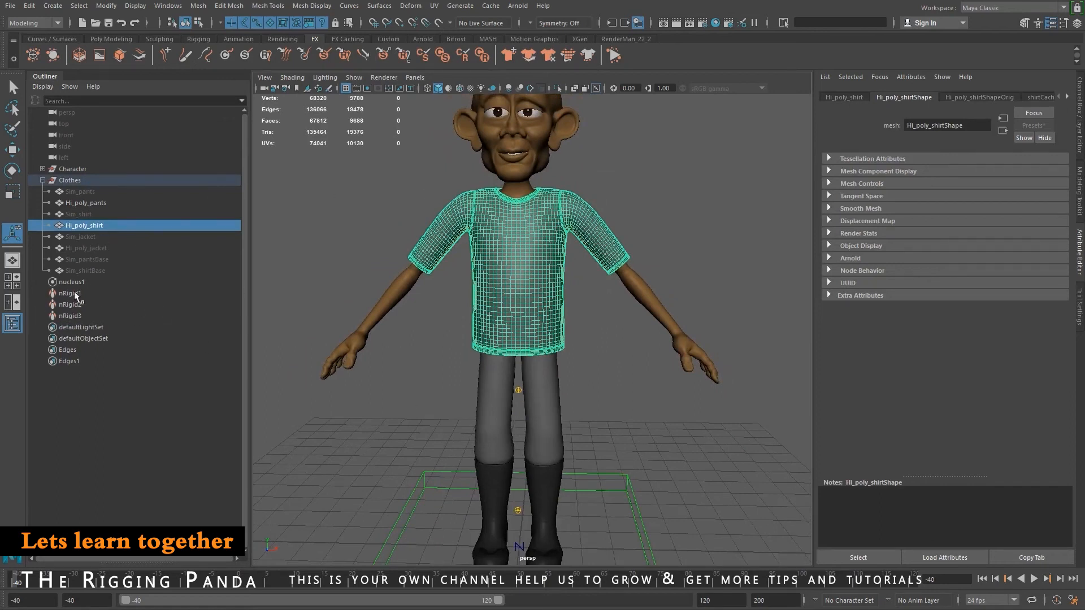
left_click(76, 314)
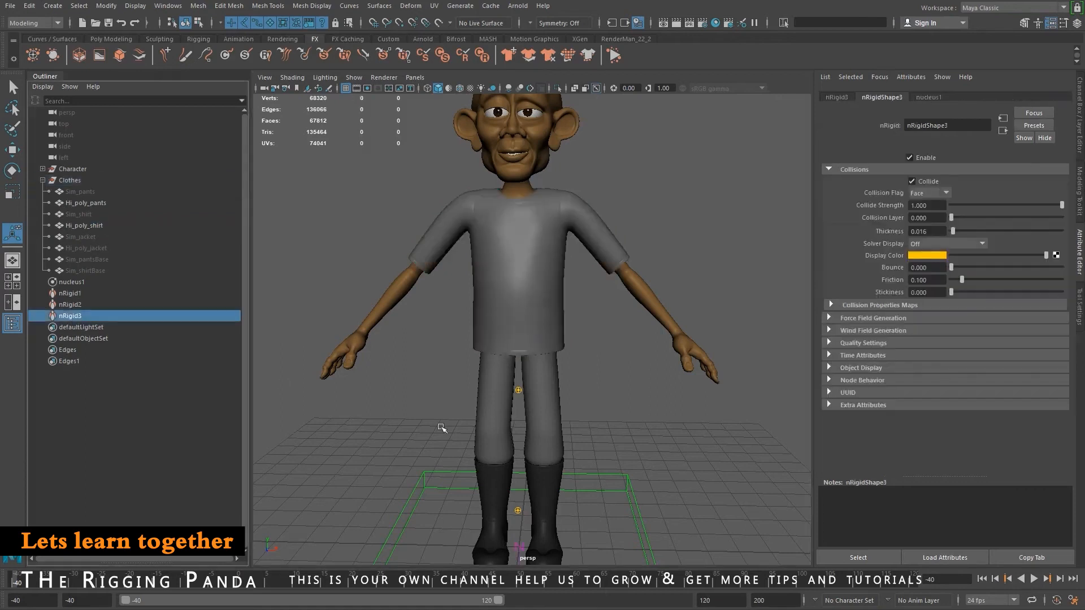
left_click(556, 486)
left_click(1067, 97)
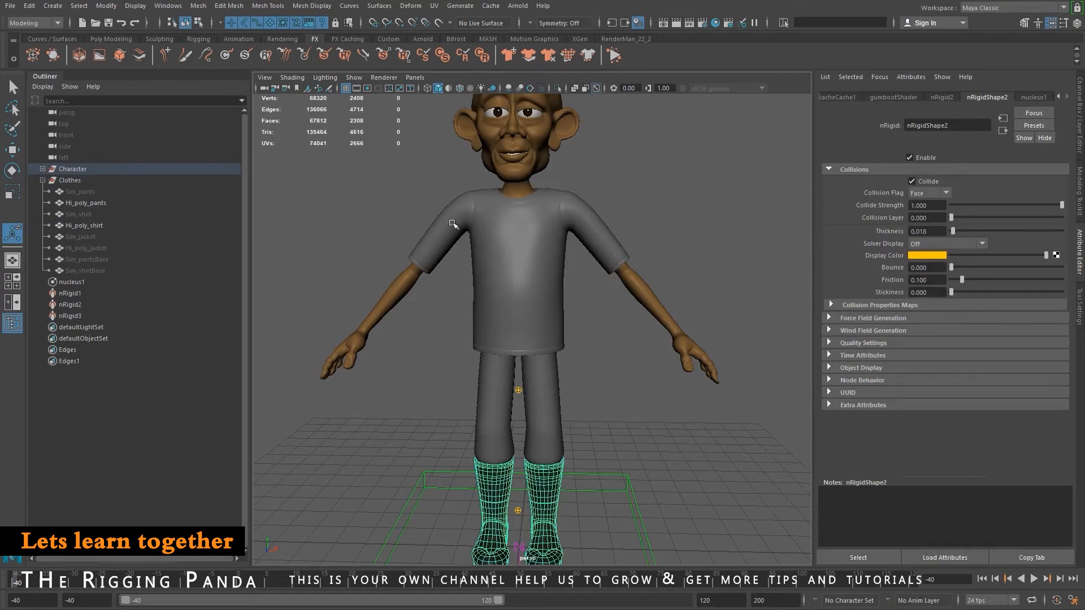
Unhide Sim_jacket and delete the nRigid3 collider that belonged to the pants.
left_click(93, 237)
key("shift+h")
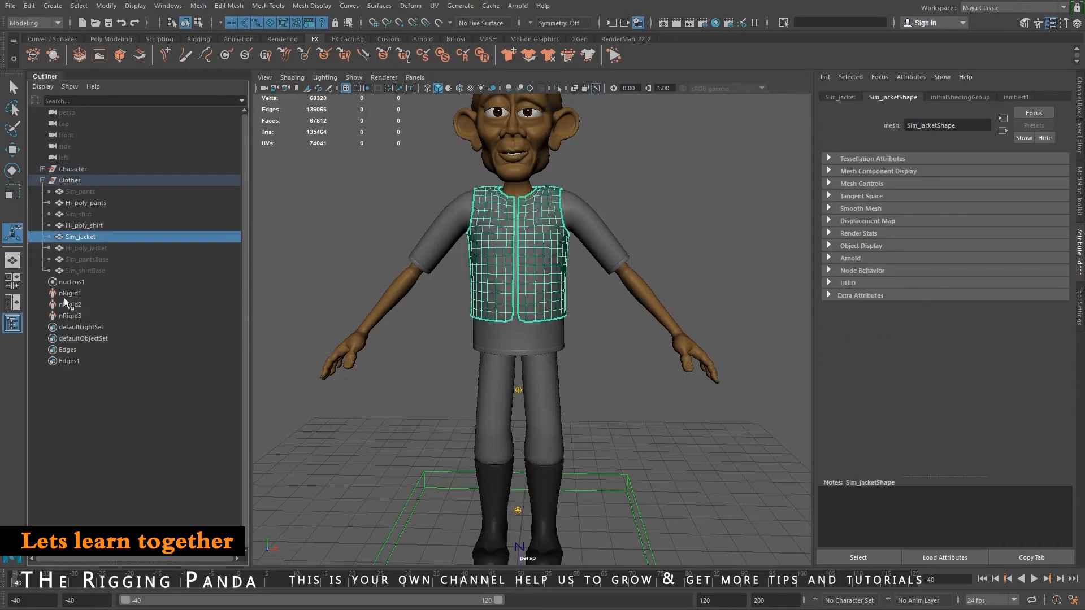
left_click(69, 314)
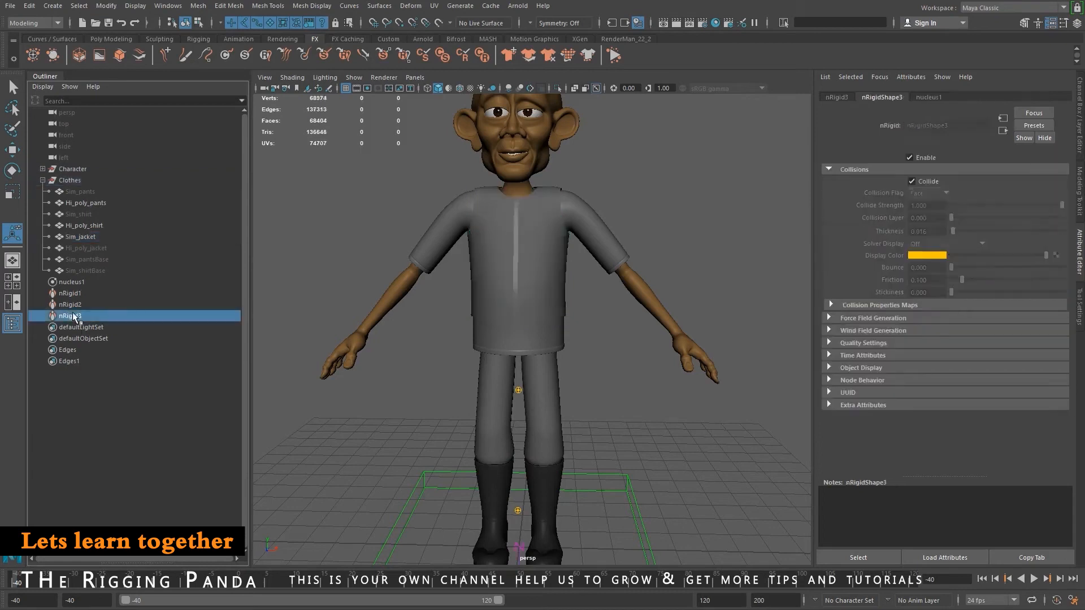
key("Delete")
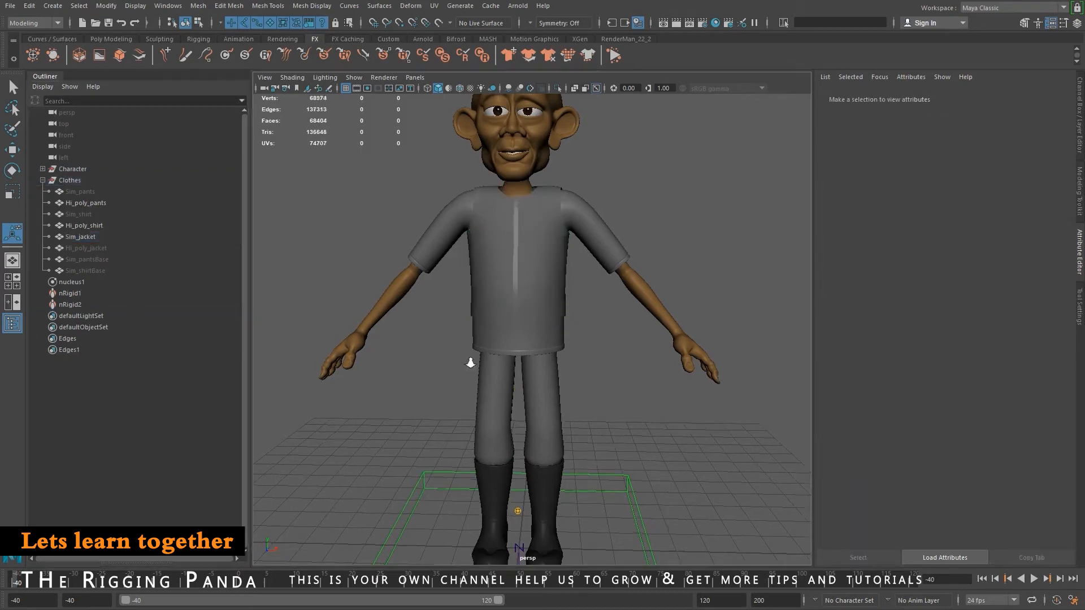
Inspect the collision settings of the body's nRigidShape1.
scroll(523, 376, "up", 5)
middle_click_drag(509, 290, 512, 308, "alt")
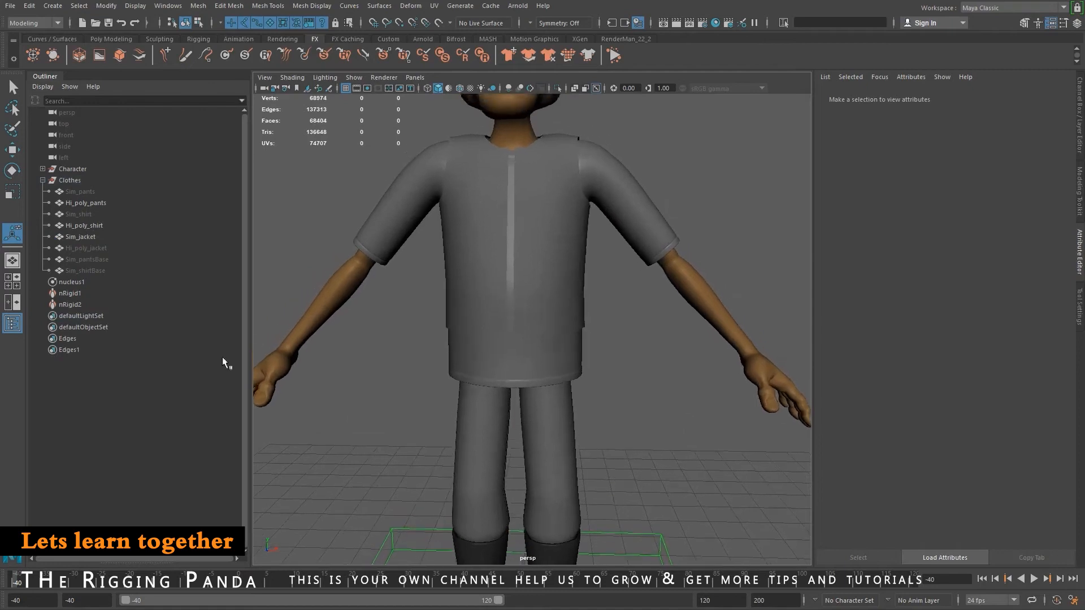
left_click(70, 294)
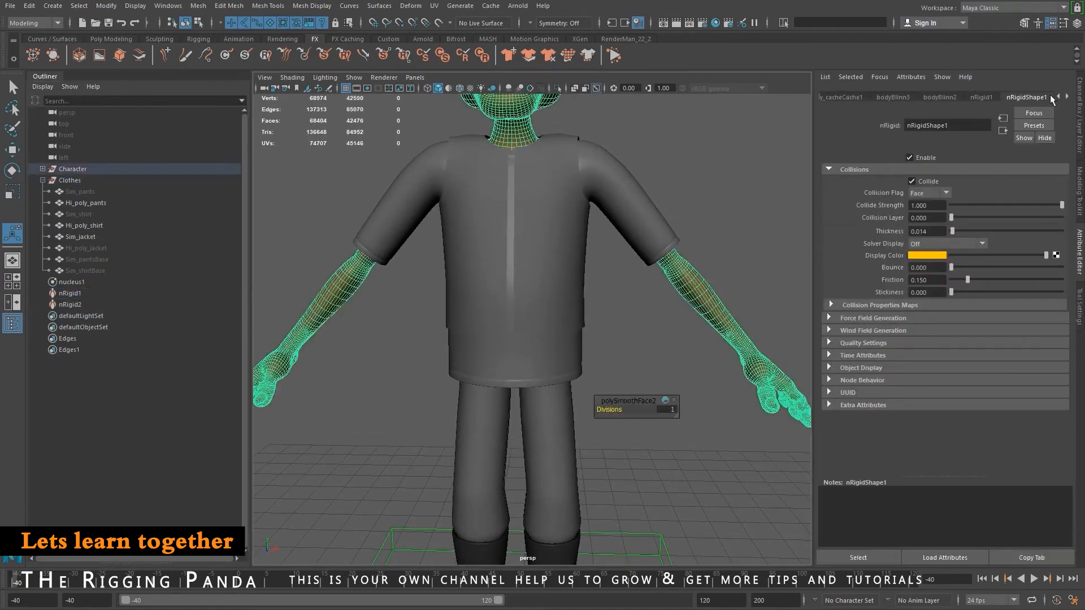
Check which garment nRigid2 belongs to, delete that boots collider, and save the scene.
left_click(78, 305)
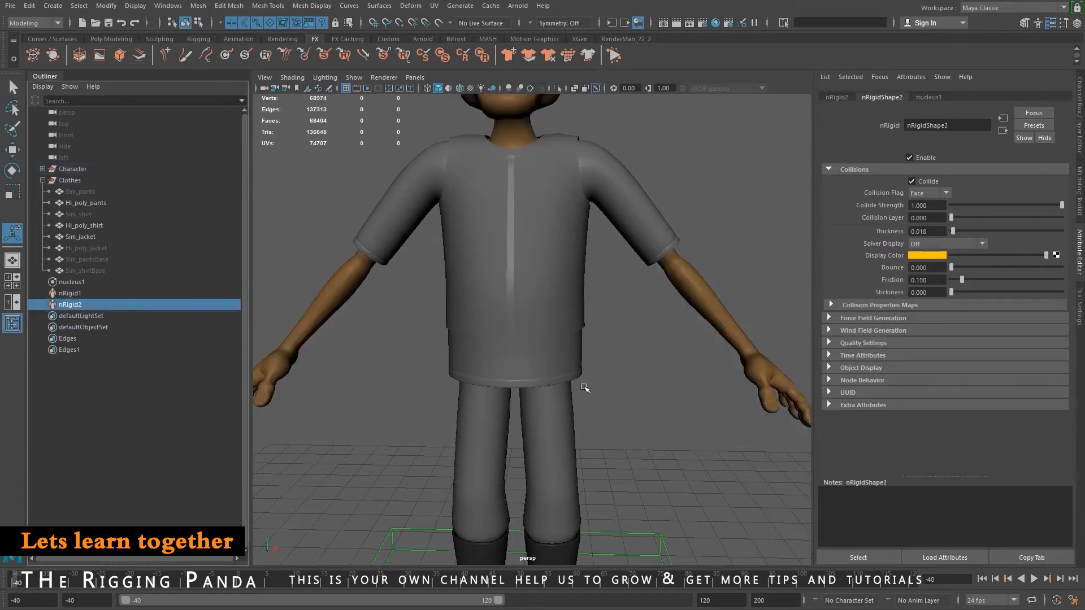
left_click(557, 373)
left_click(558, 452)
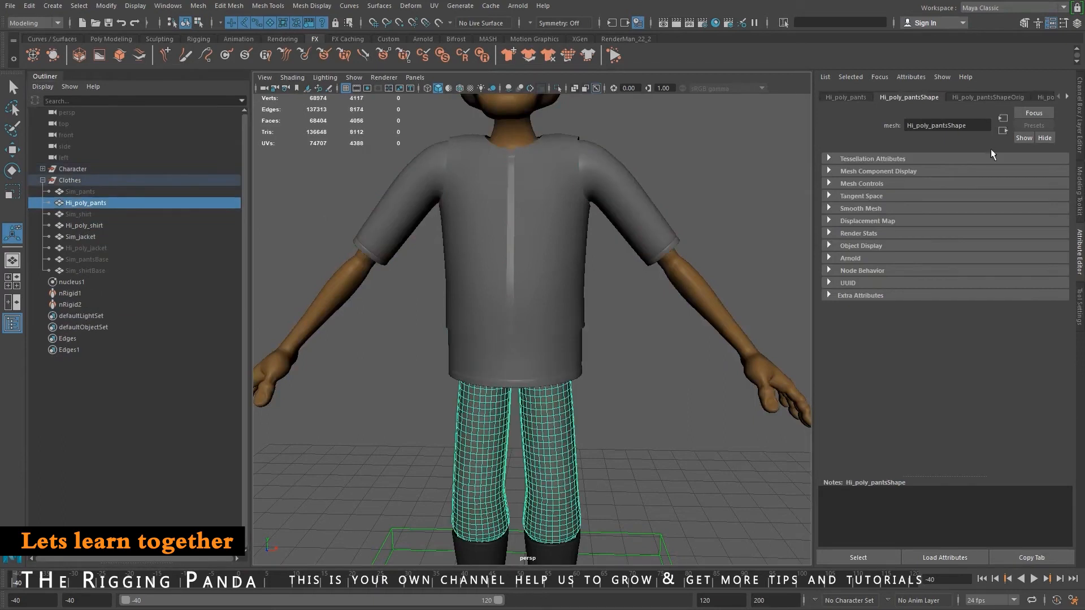
left_click(69, 305)
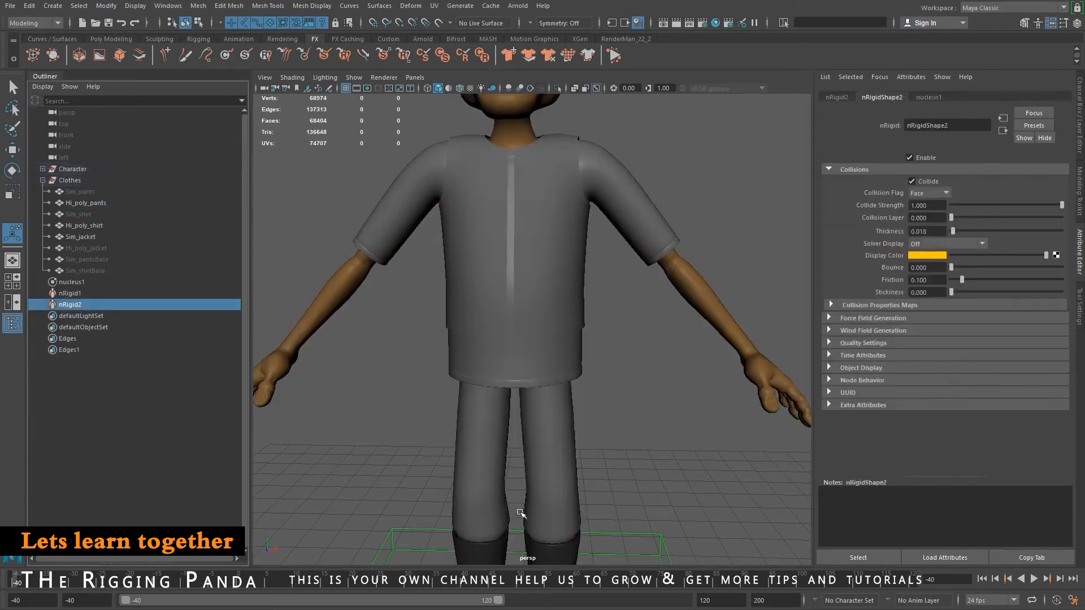
left_click(569, 557)
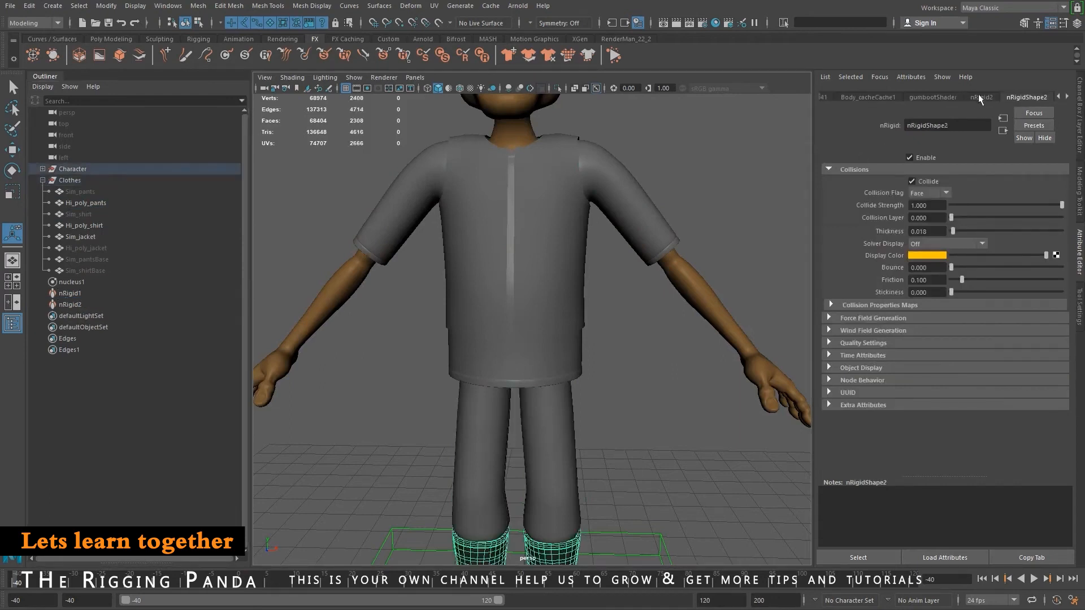
left_click(69, 305)
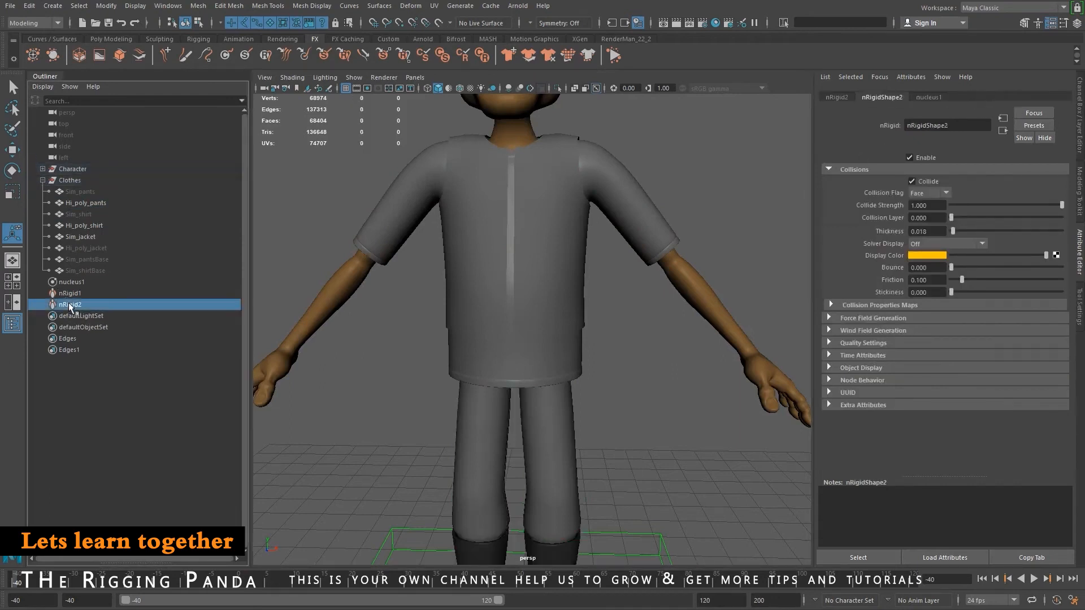
key("Delete")
left_click(107, 23)
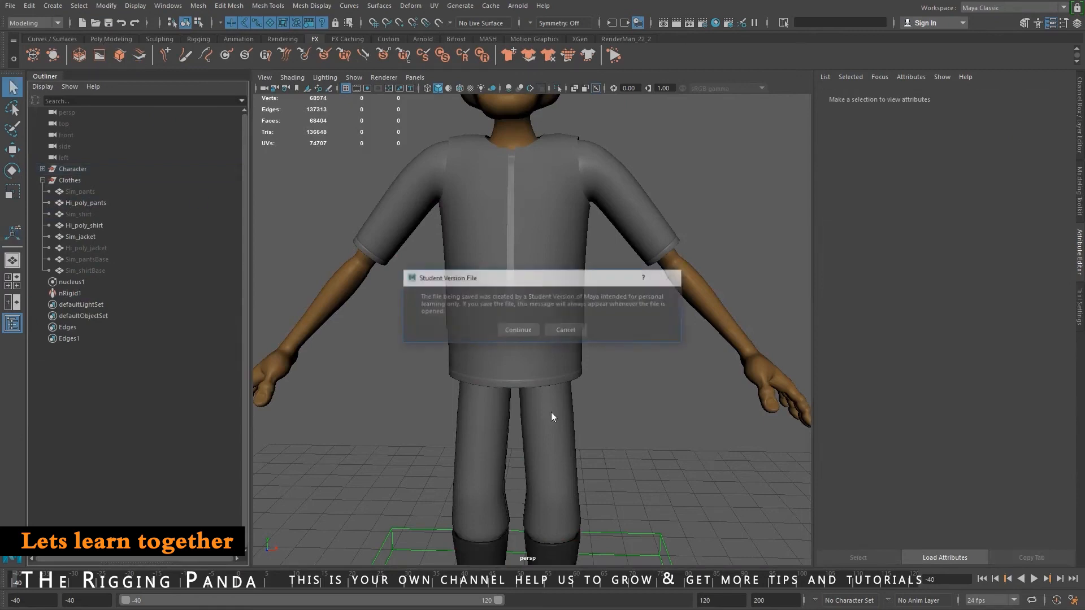
left_click(520, 328)
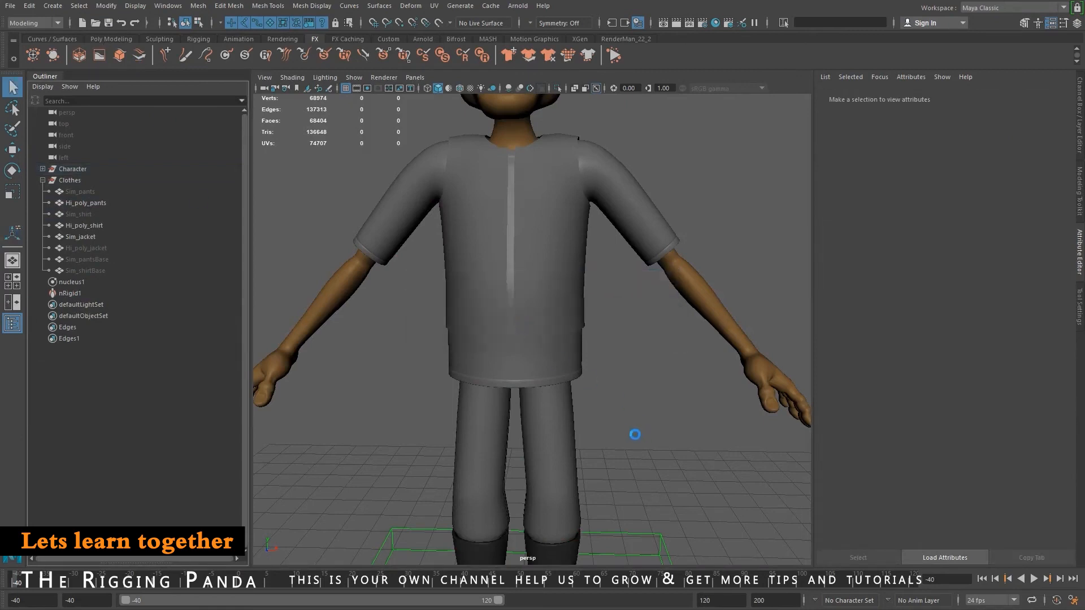
Make Hi_poly_shirt a passive collider using the FX menu set.
key("y")
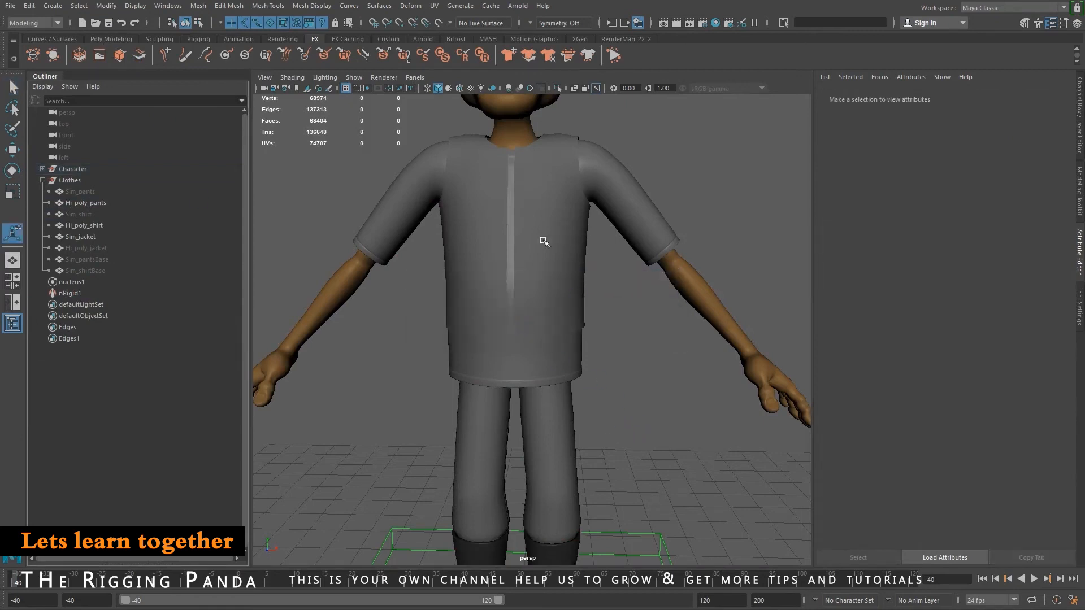
right_click_drag(642, 359, 285, 275, "alt")
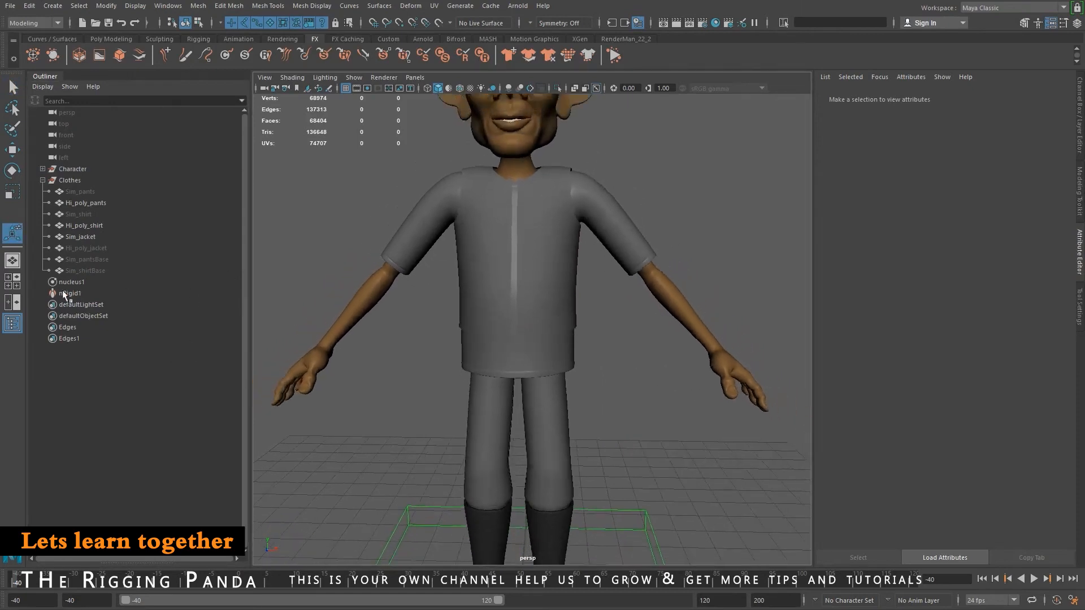
middle_click_drag(568, 299, 531, 390, "alt")
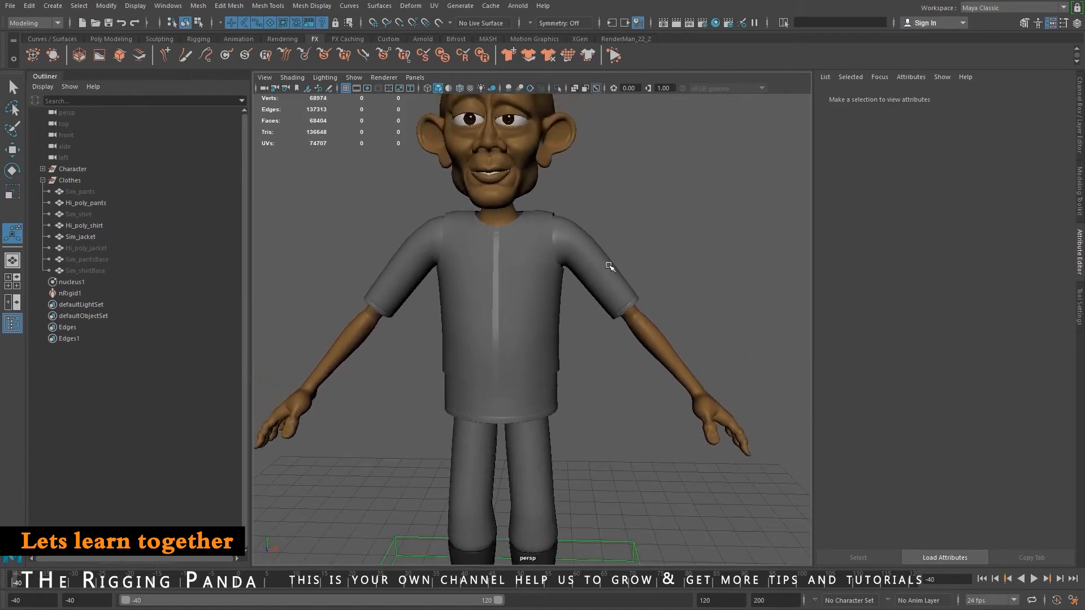
left_click(453, 239)
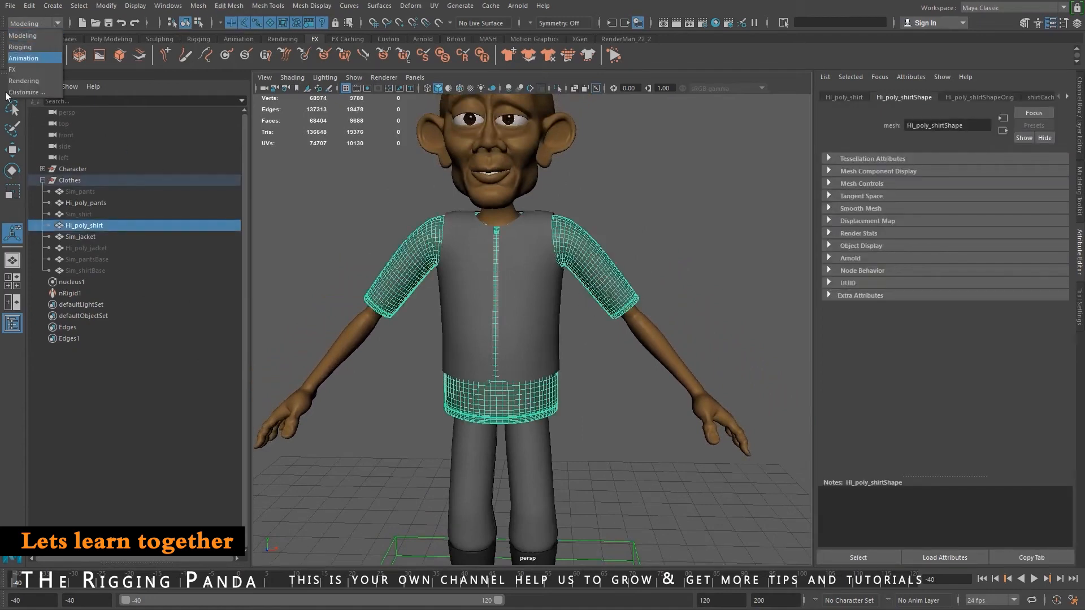
left_click(22, 69)
left_click(262, 7)
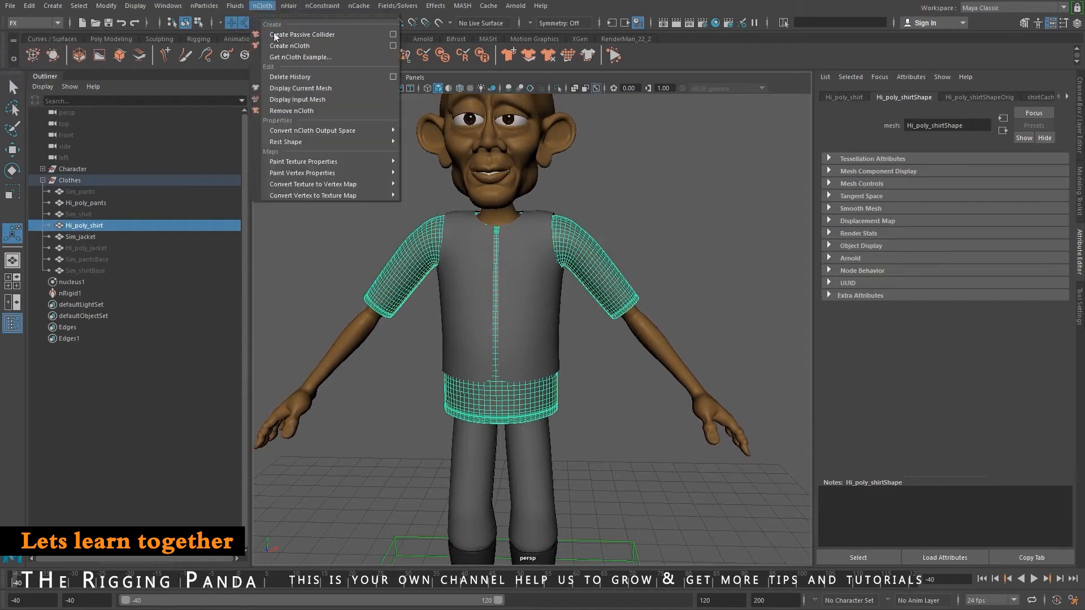
left_click(325, 37)
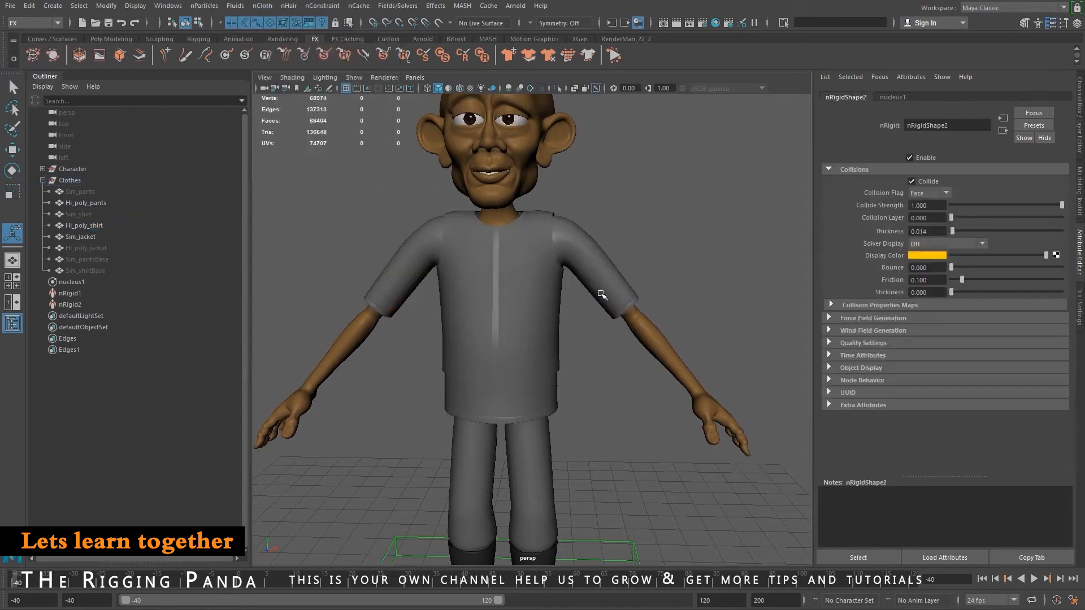
Examine the Sim_jacket mesh from the front, side and back for its fit over the shirt.
left_click(528, 281)
left_click_drag(680, 361, 540, 282, "alt")
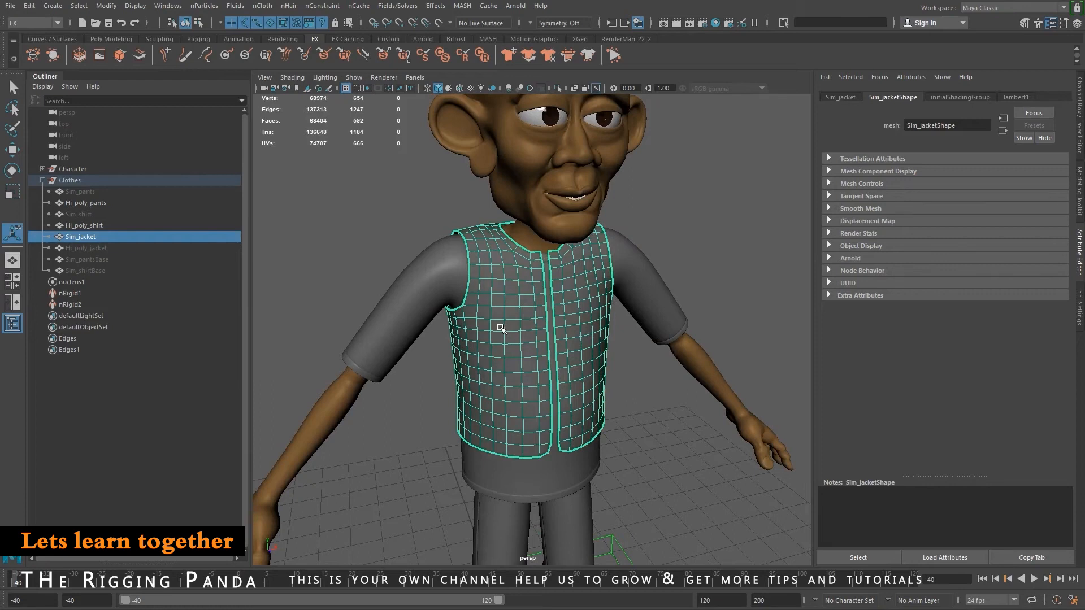
left_click_drag(580, 326, 708, 340, "alt")
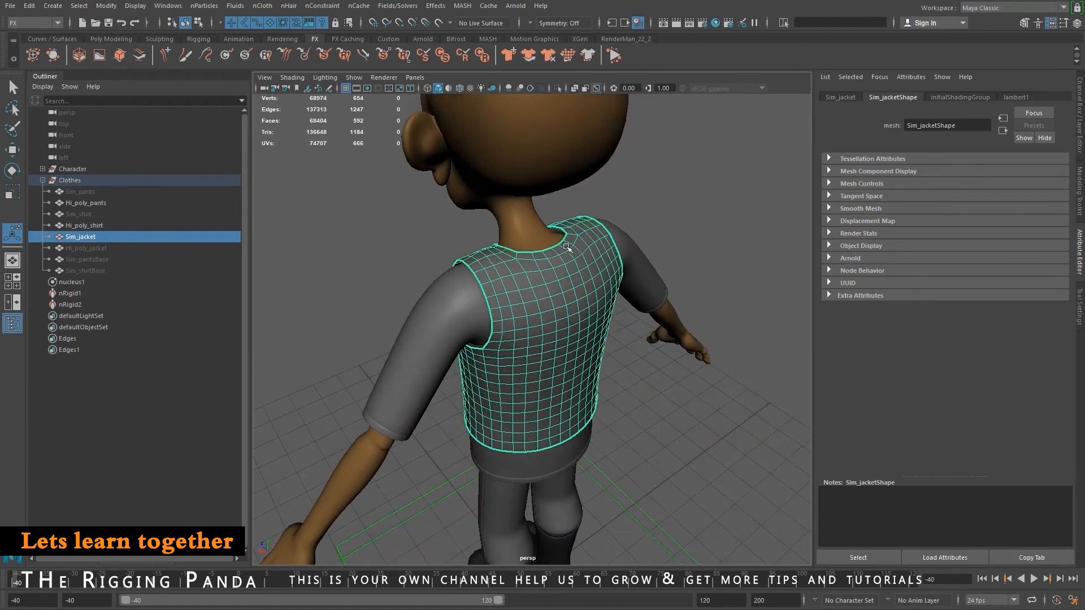
left_click_drag(537, 284, 271, 208, "alt")
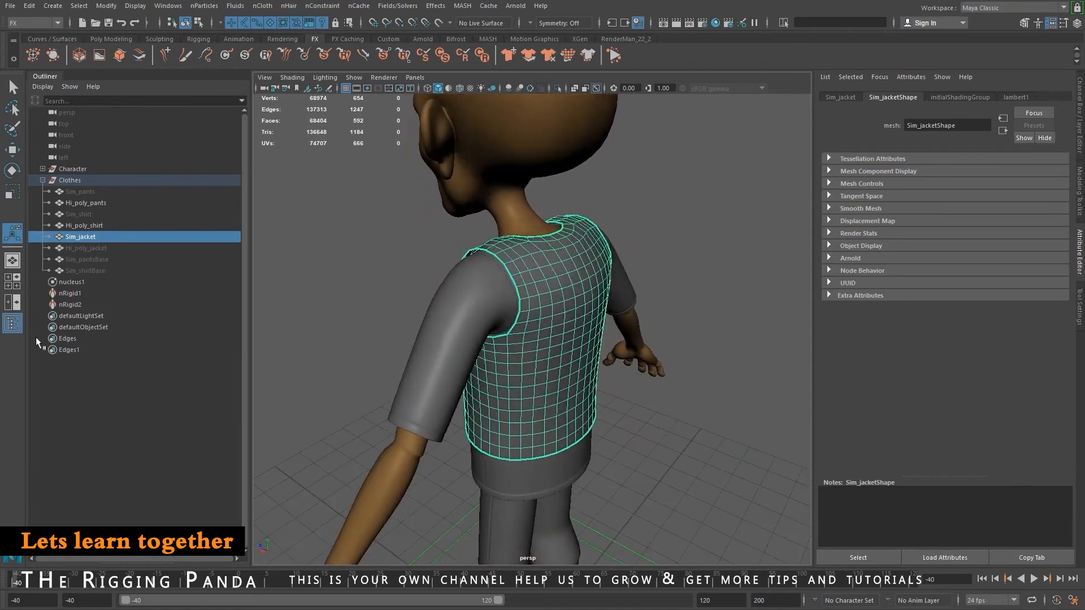
left_click_drag(626, 355, 578, 296, "alt")
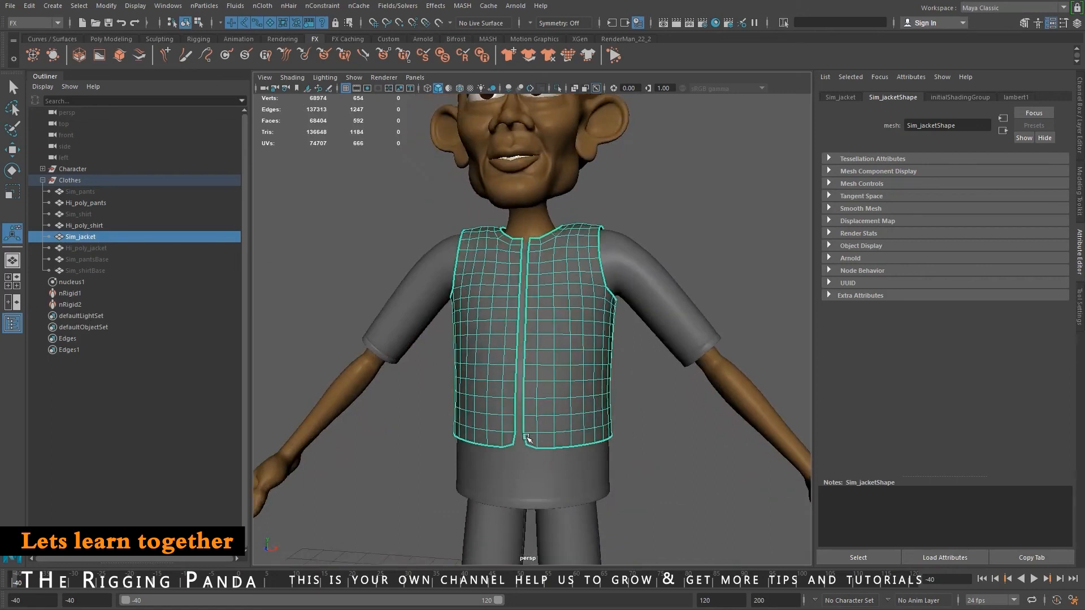
left_click_drag(547, 362, 478, 295, "alt")
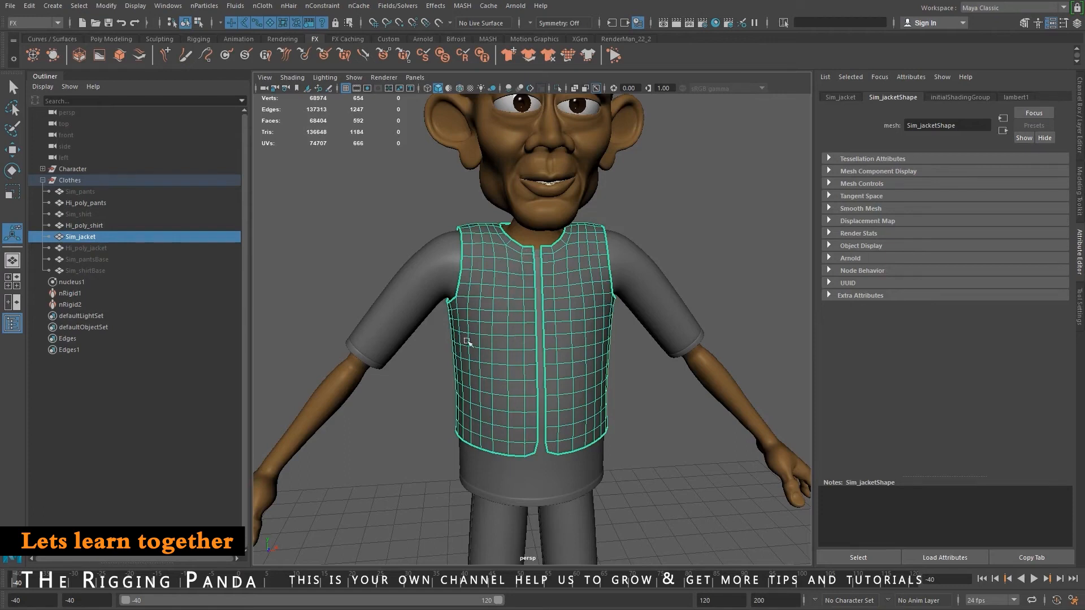
mouse_move(462, 286)
left_mouse_down("alt")
mouse_move(538, 267)
mouse_move(466, 286)
left_mouse_up("alt")
right_click_drag(465, 286, 529, 327, "alt")
left_click_drag(528, 327, 622, 365, "alt")
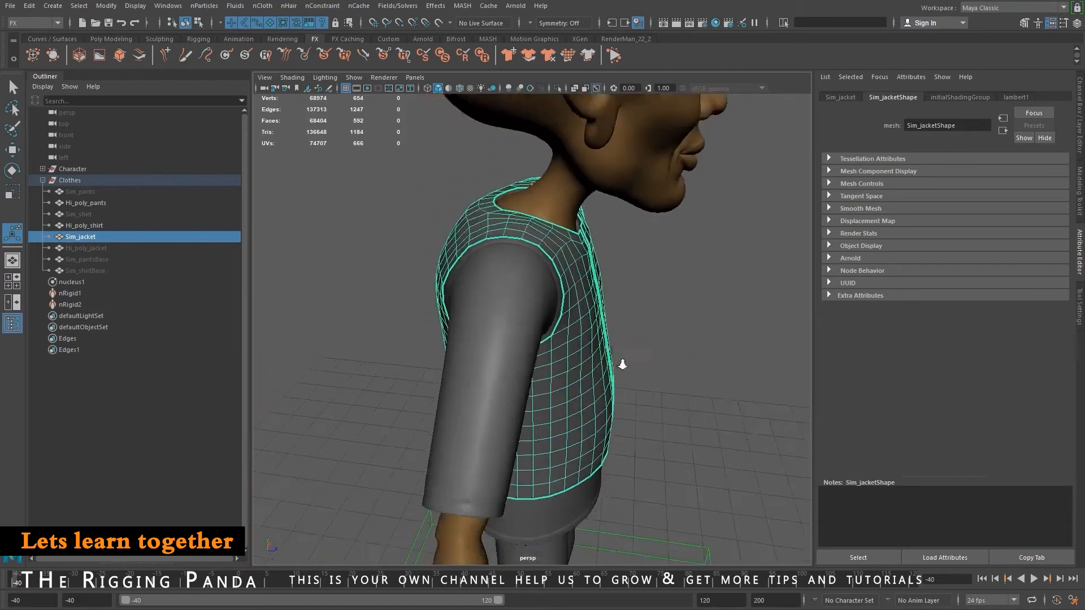
right_click_drag(622, 365, 528, 316, "alt")
left_click_drag(528, 317, 460, 310, "alt")
Turn on the display of joints in the perspective viewport.
left_click(354, 78)
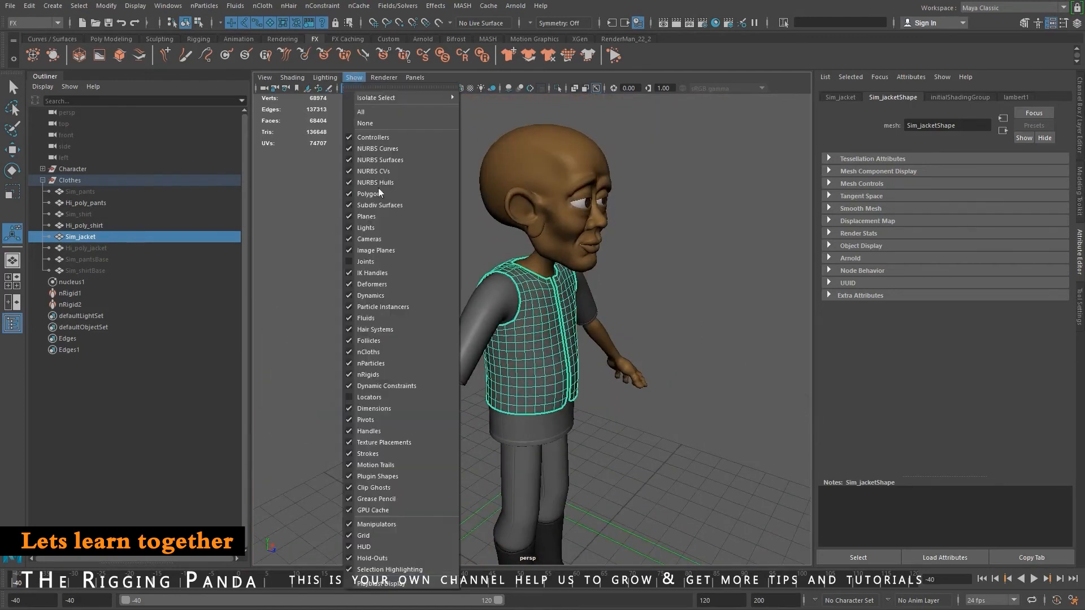
left_click(361, 266)
left_click_drag(513, 330, 622, 320, "alt")
Bind the skin of Sim_jacket to the neckA joint at the base of the neck.
right_click_drag(525, 266, 595, 303, "alt")
middle_click_drag(606, 259, 627, 487, "alt")
left_click_drag(639, 448, 605, 451, "alt")
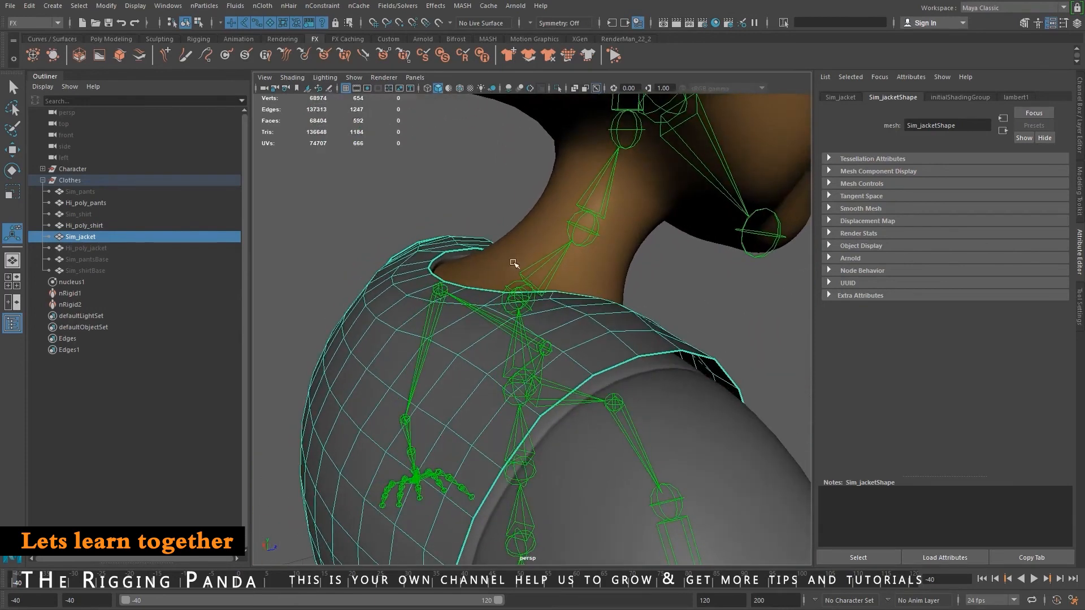
left_click(516, 288)
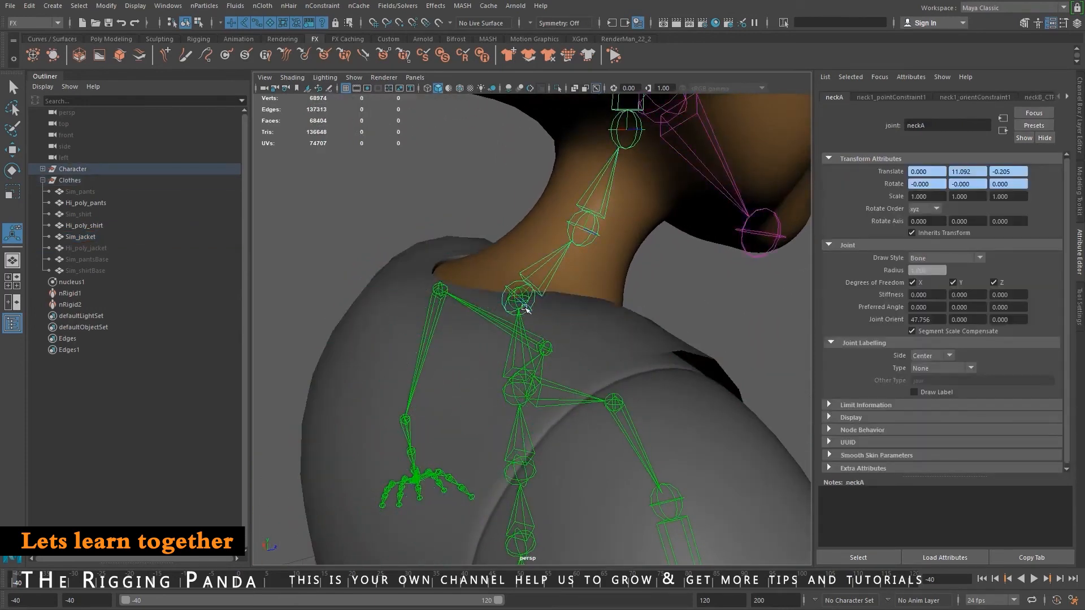
left_click(388, 294, "shift")
right_click_drag(594, 391, 441, 364, "alt")
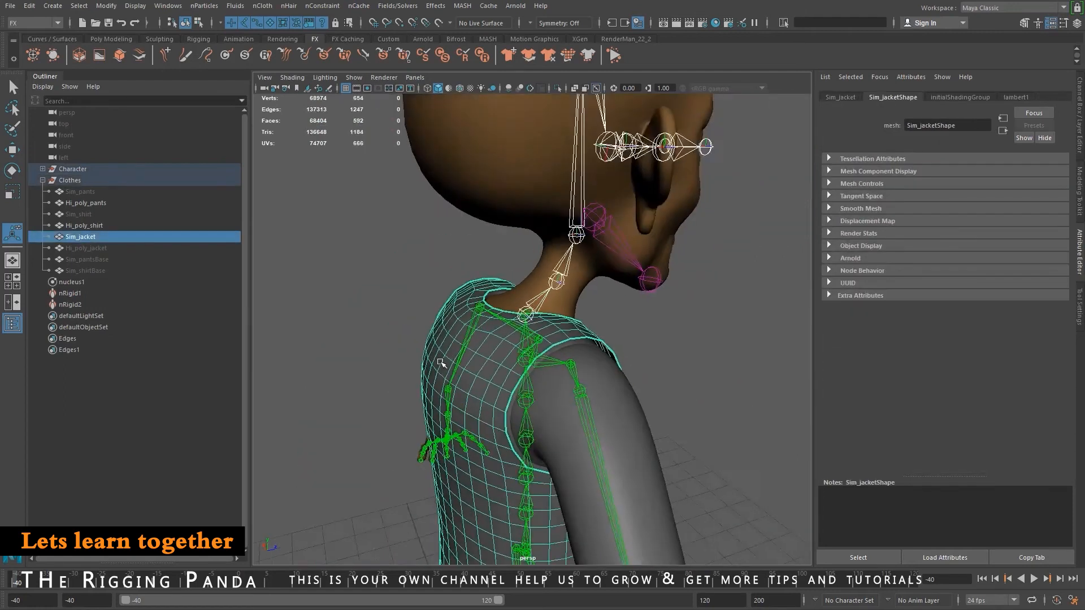
left_click_drag(441, 363, 487, 363, "alt")
left_click(58, 22)
left_click(29, 43)
left_click(230, 6)
left_click(253, 38)
Scrub through the animation to check how Sim_jacket follows the skeleton, and return to the start frame.
left_click_drag(661, 334, 581, 366, "alt")
middle_click_drag(582, 365, 593, 341, "alt")
left_click(594, 341)
right_click_drag(593, 341, 620, 429, "alt")
left_click_drag(620, 429, 588, 411, "alt")
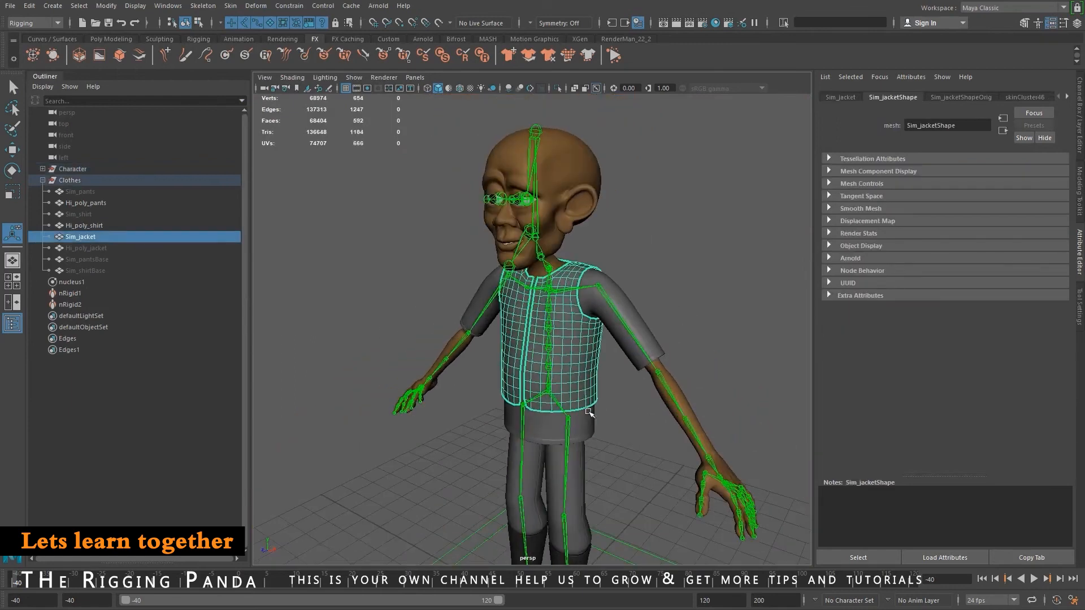
right_click_drag(588, 412, 514, 439, "alt")
left_click_drag(346, 581, 413, 592)
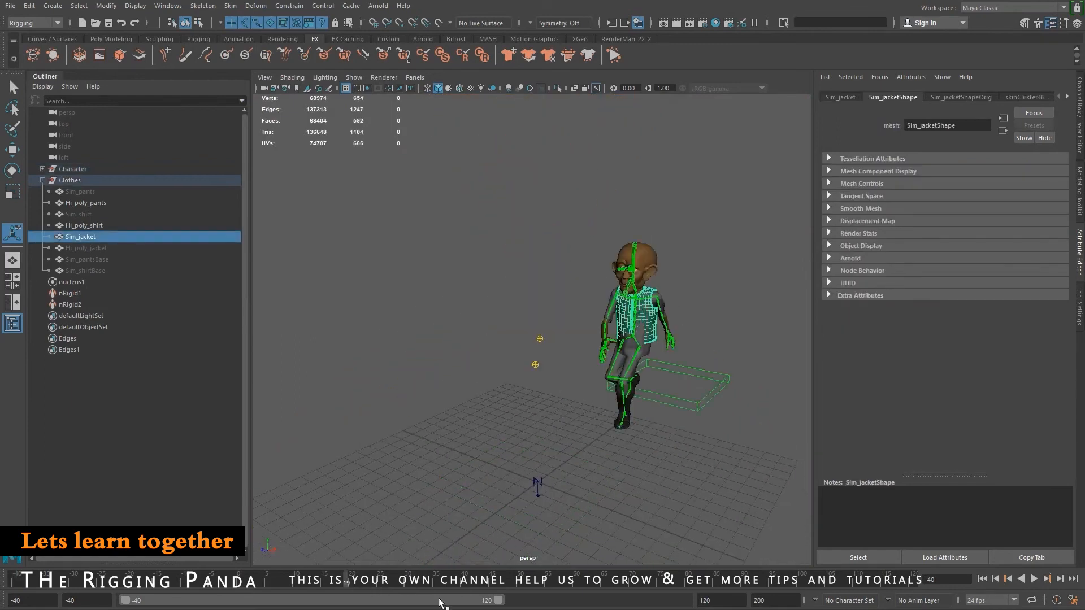
left_click_drag(644, 349, 555, 349, "alt")
left_click_drag(545, 585, 588, 582)
left_click(983, 578)
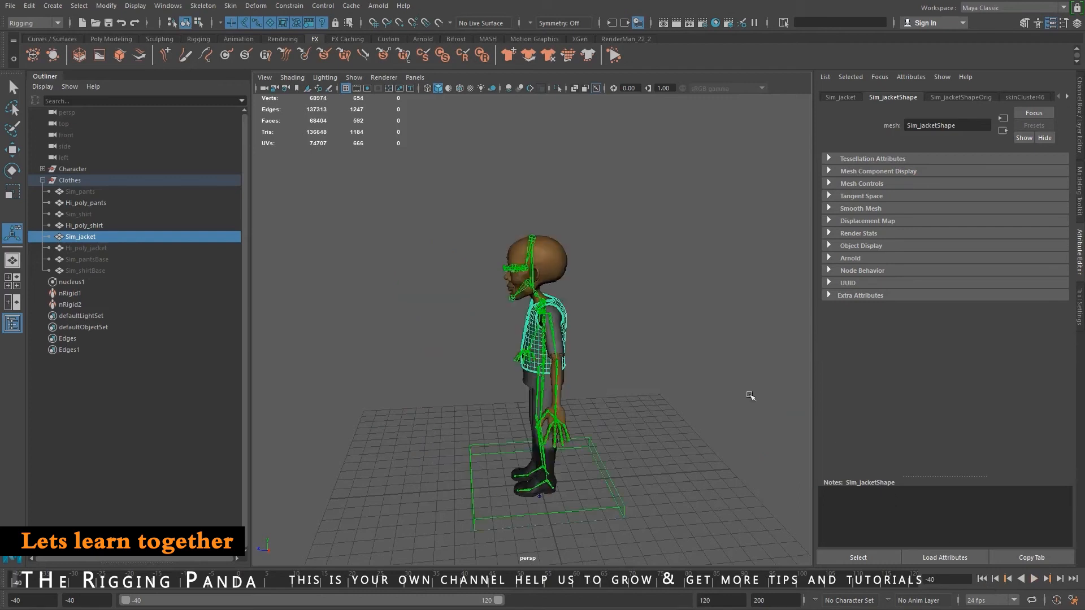
Convert the bound Sim_jacket into an nCloth object using the FX menu set.
left_click_drag(566, 369, 610, 364, "alt")
right_click_drag(610, 363, 634, 359, "alt")
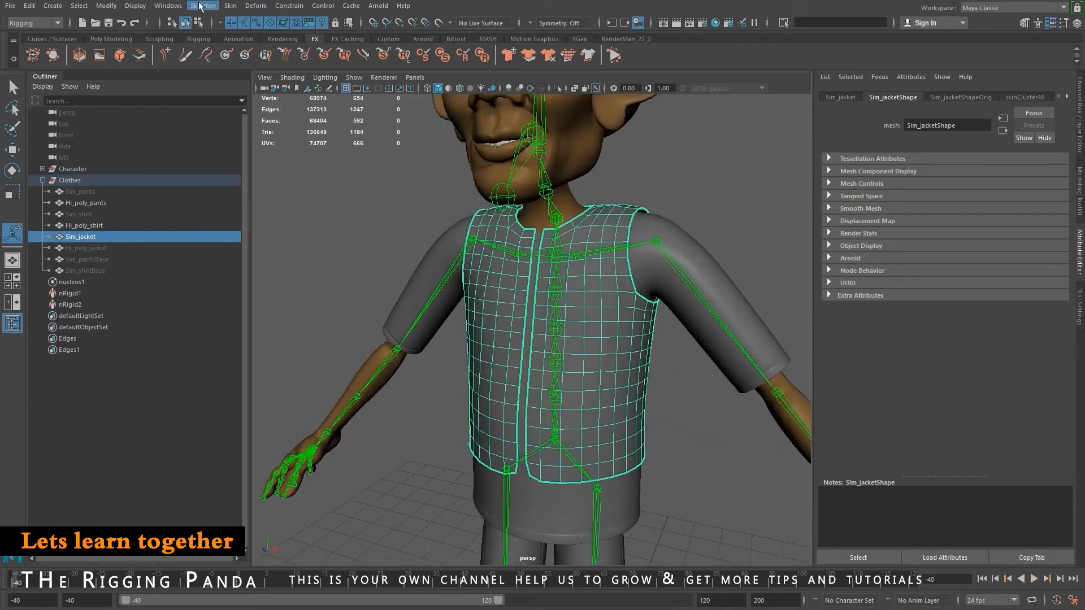
left_click(25, 23)
left_click(26, 70)
left_click(263, 5)
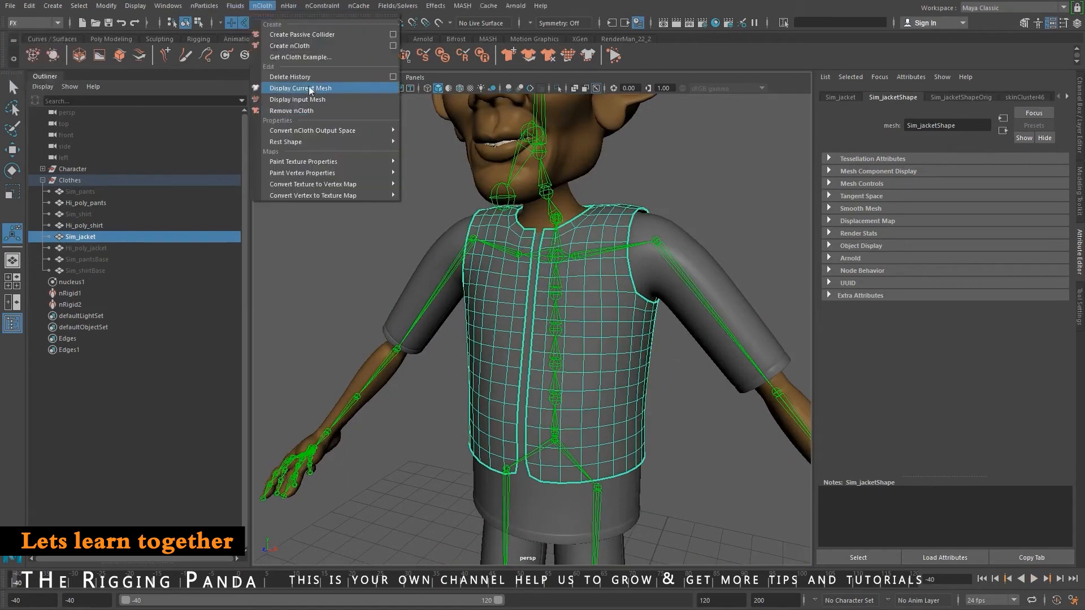
left_click(298, 45)
Set the Solver Display of Sim_jacket's nClothShape1 to Collision Thickness and examine the jacket around the armhole.
right_click_drag(643, 277, 702, 286, "alt")
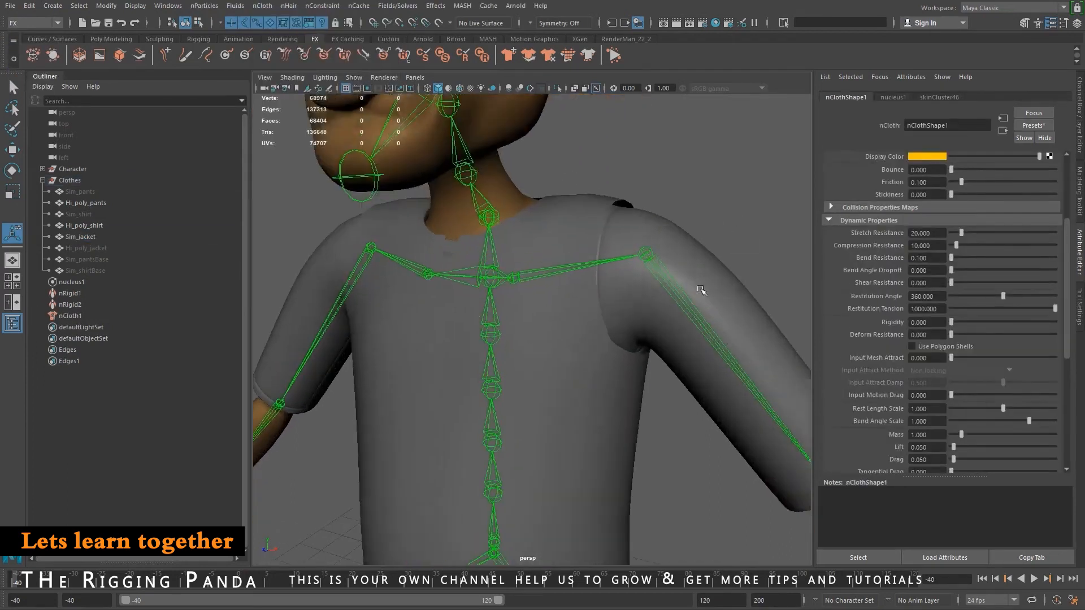
left_click(590, 209)
scroll(963, 219, "up", 4)
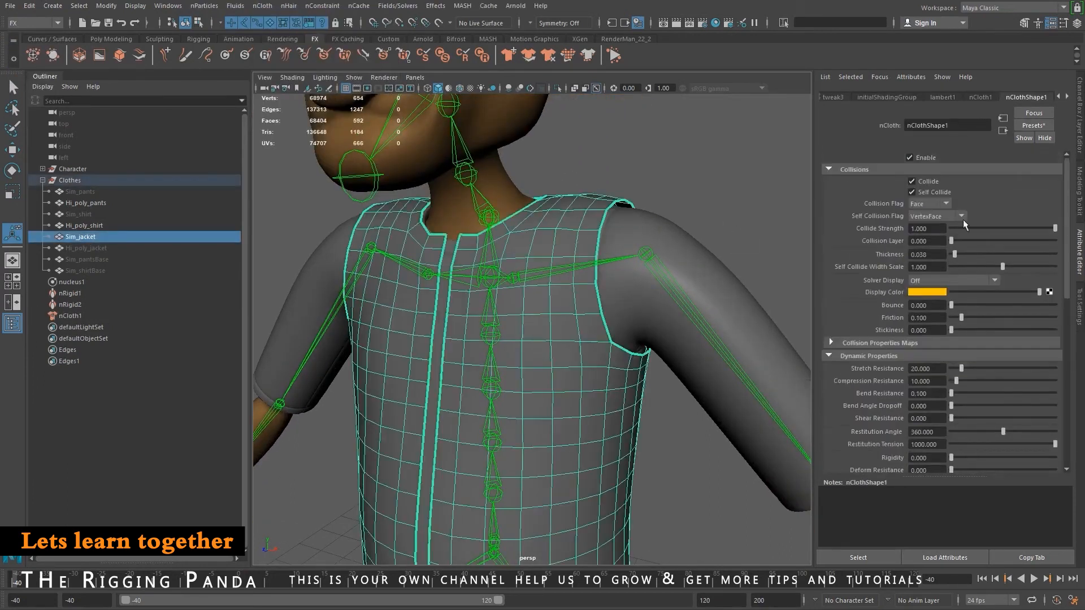
left_click(935, 280)
left_click(933, 304)
left_click_drag(638, 267, 613, 294, "alt")
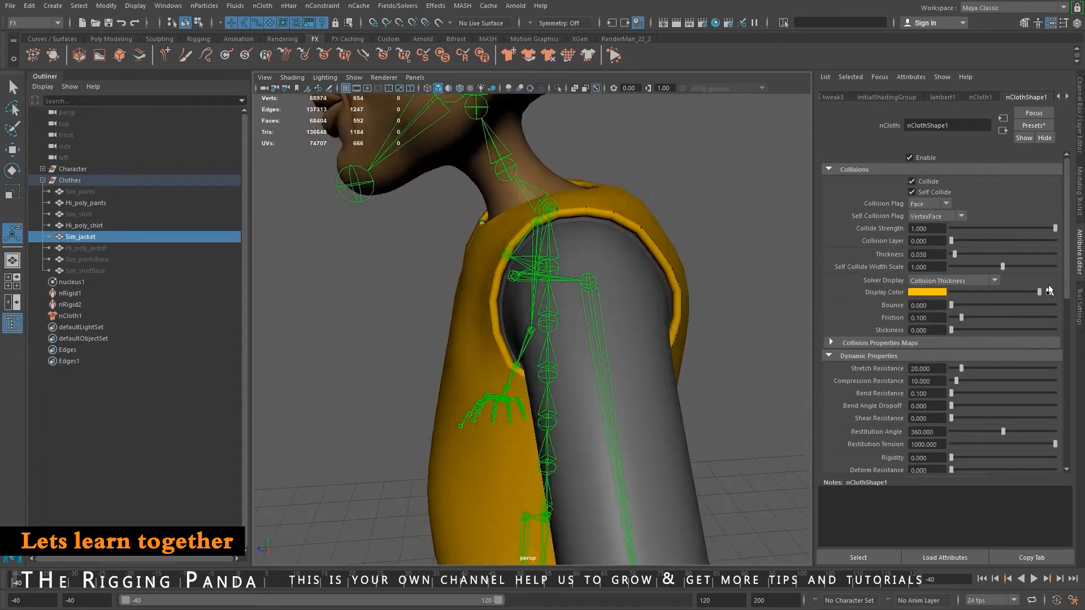
Set the jacket nCloth's collision Thickness to 0.032 and turn its Solver Display off.
left_click(938, 255)
type("2")
key("Return")
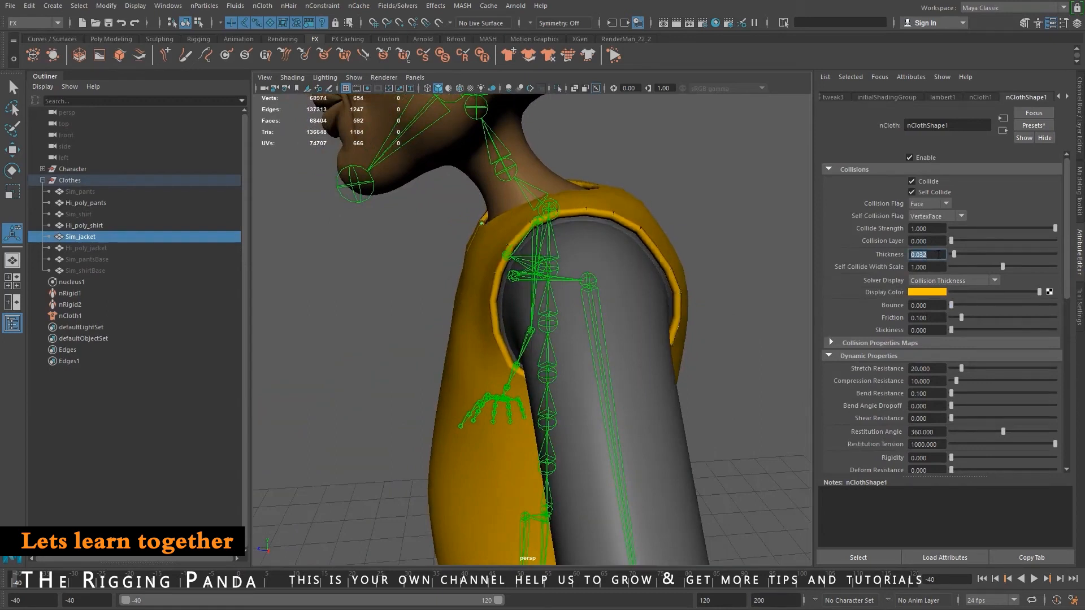
left_click_drag(510, 333, 536, 350, "alt")
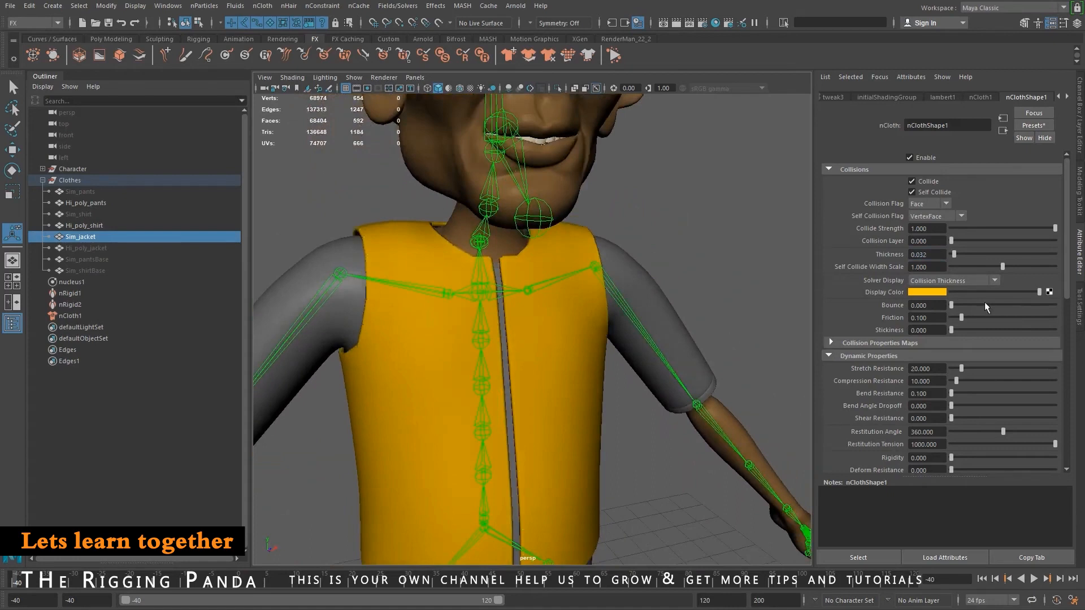
left_click(975, 281)
left_click(917, 293)
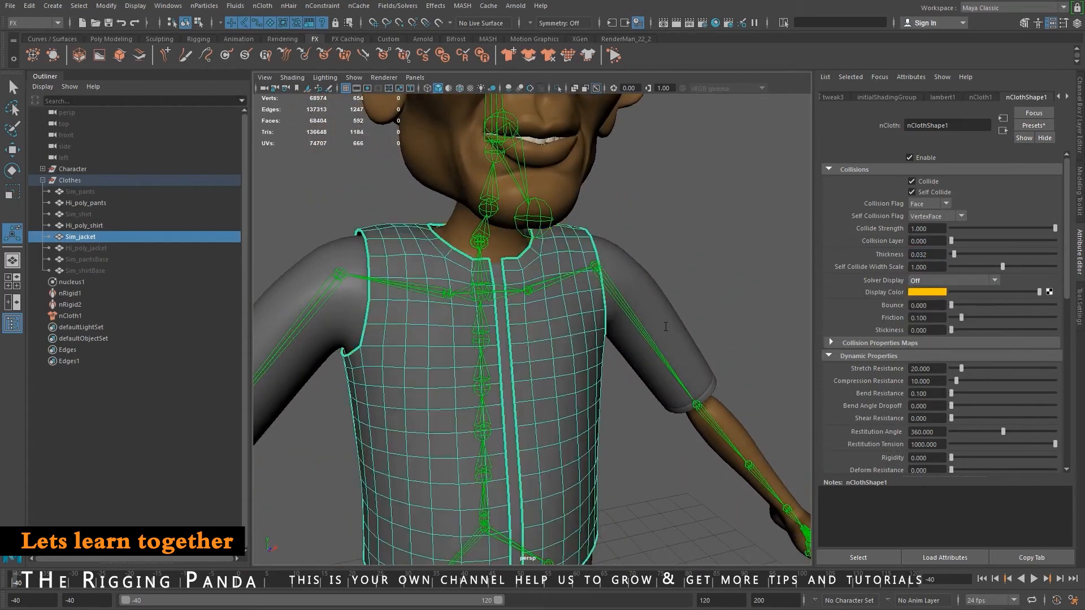
Set the jacket nCloth's Solver Display to Self Collision Thickness and examine the coverage across the jacket's front.
left_click(932, 281)
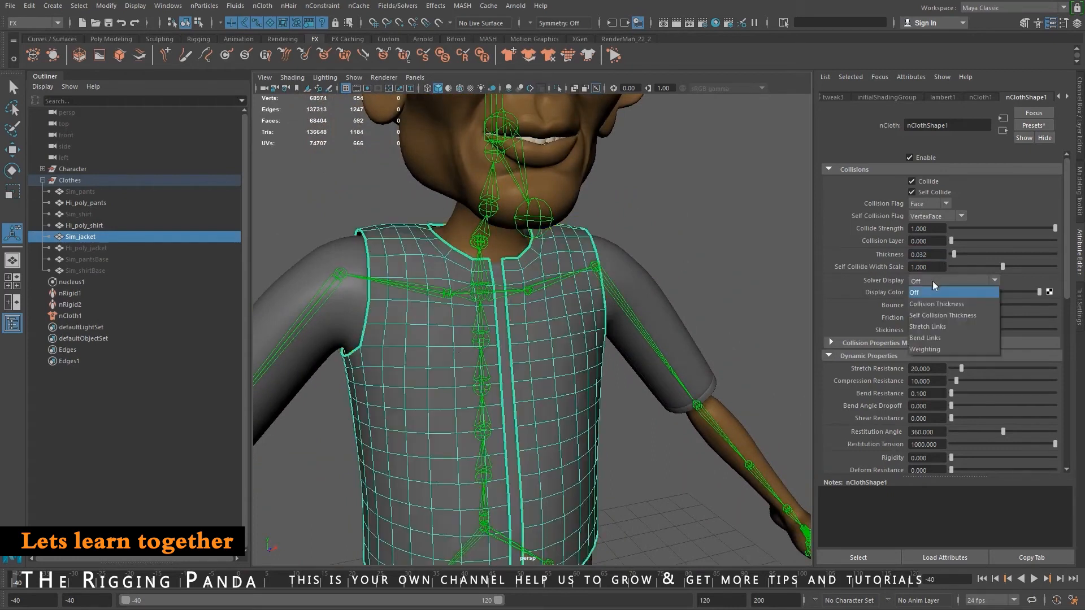
left_click(932, 315)
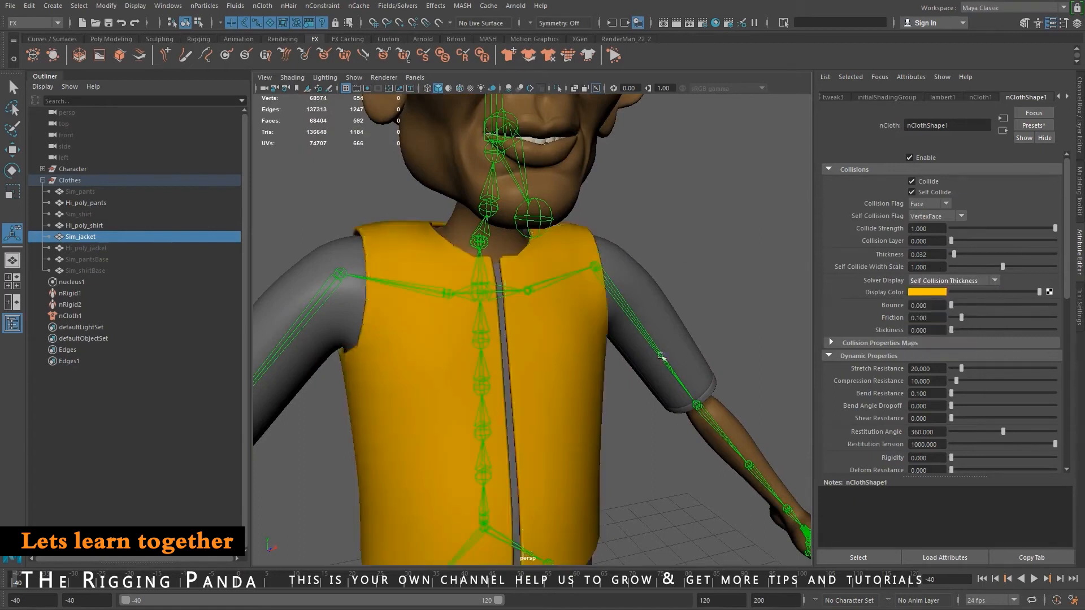
left_click(948, 281)
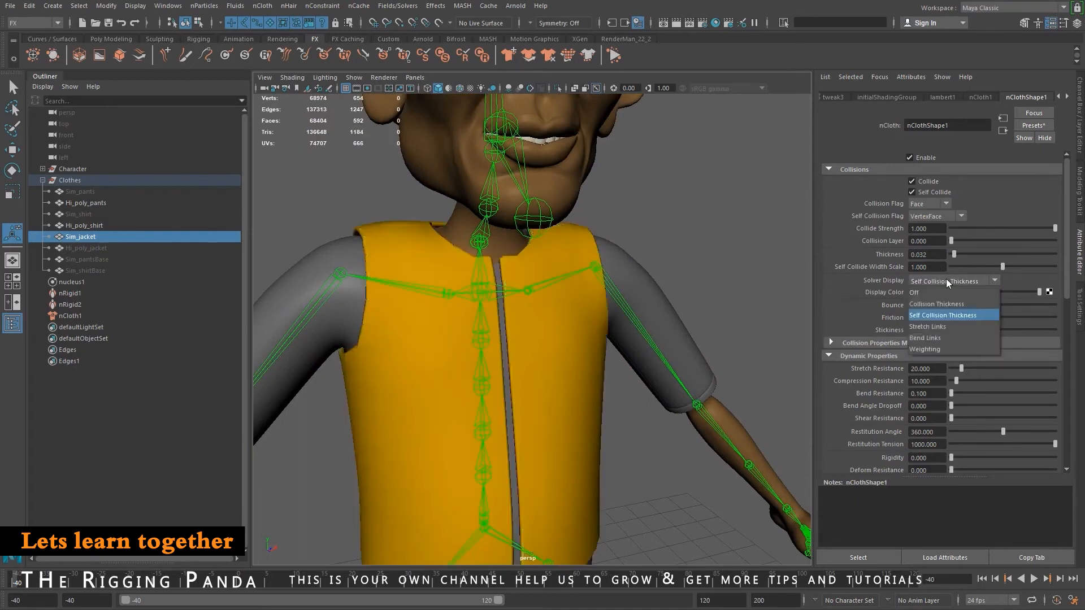
left_click(949, 315)
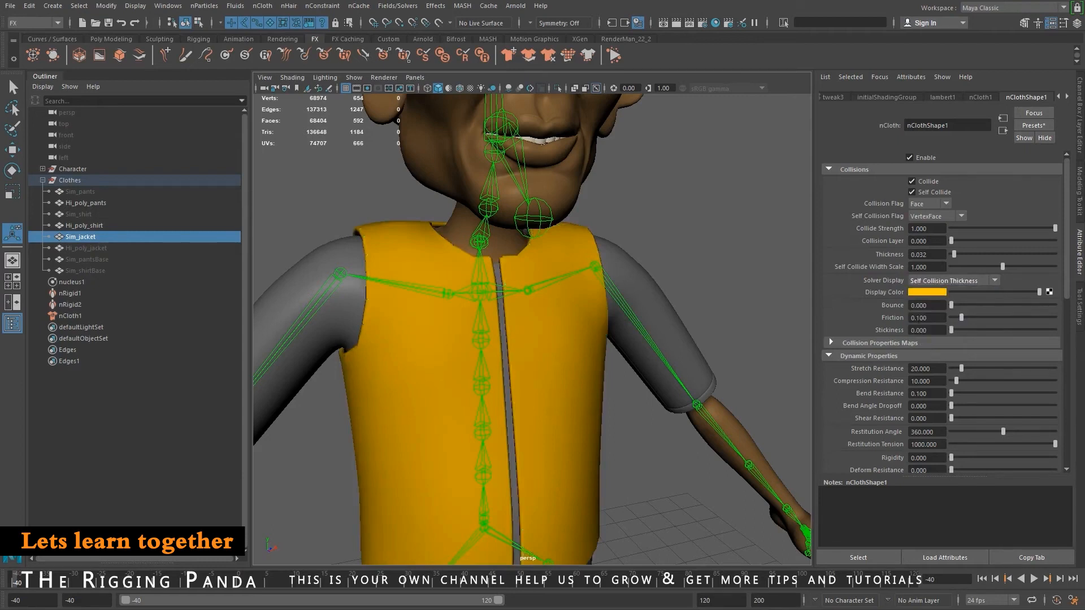
left_click_drag(536, 332, 585, 320, "alt")
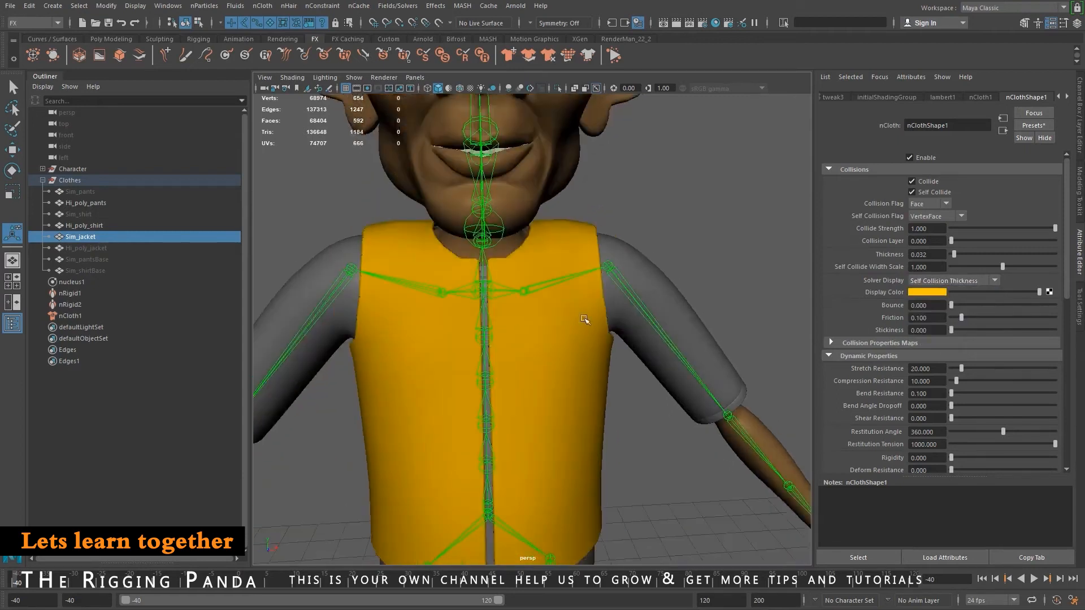
Set the jacket nCloth's Self Collision Flag to Vertex and its Self Collide Width Scale to 1.154.
left_click(962, 219)
left_click(929, 216)
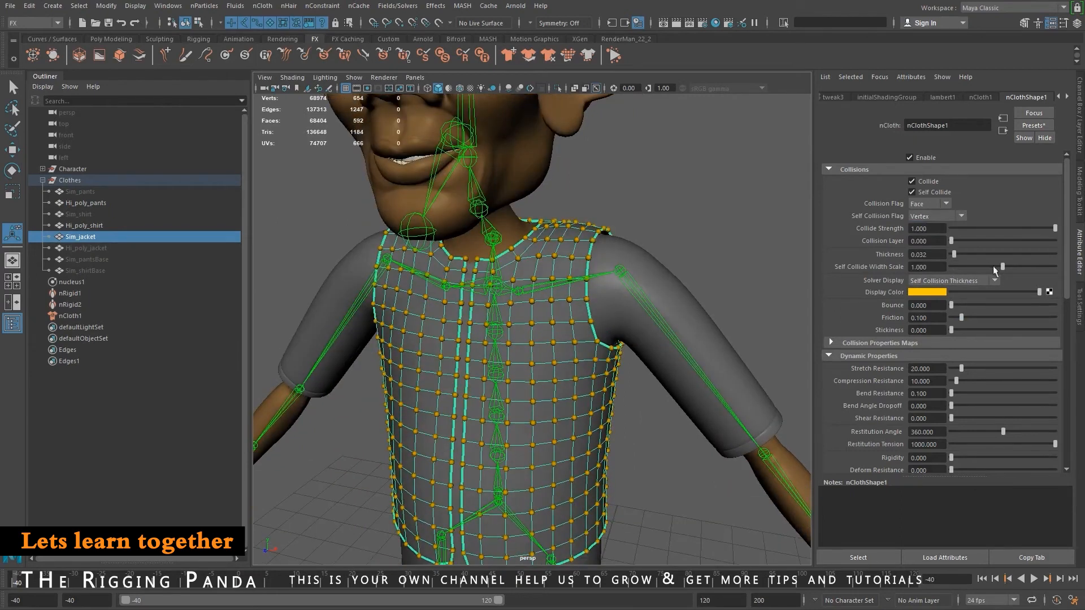
left_click_drag(995, 271, 1012, 274)
left_click_drag(507, 339, 497, 310, "alt")
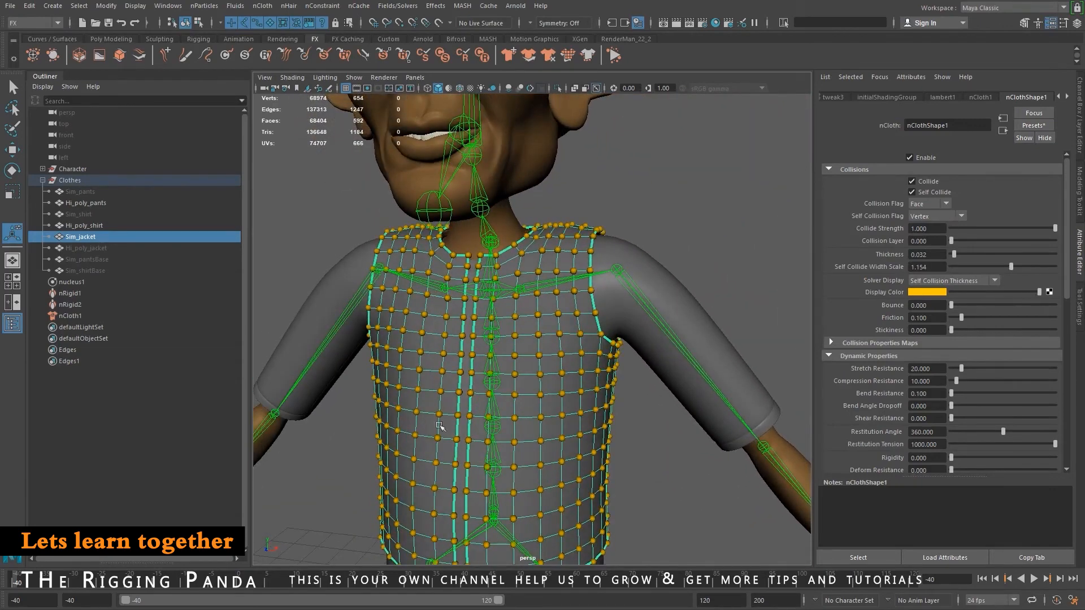
scroll(505, 404, "down", 3)
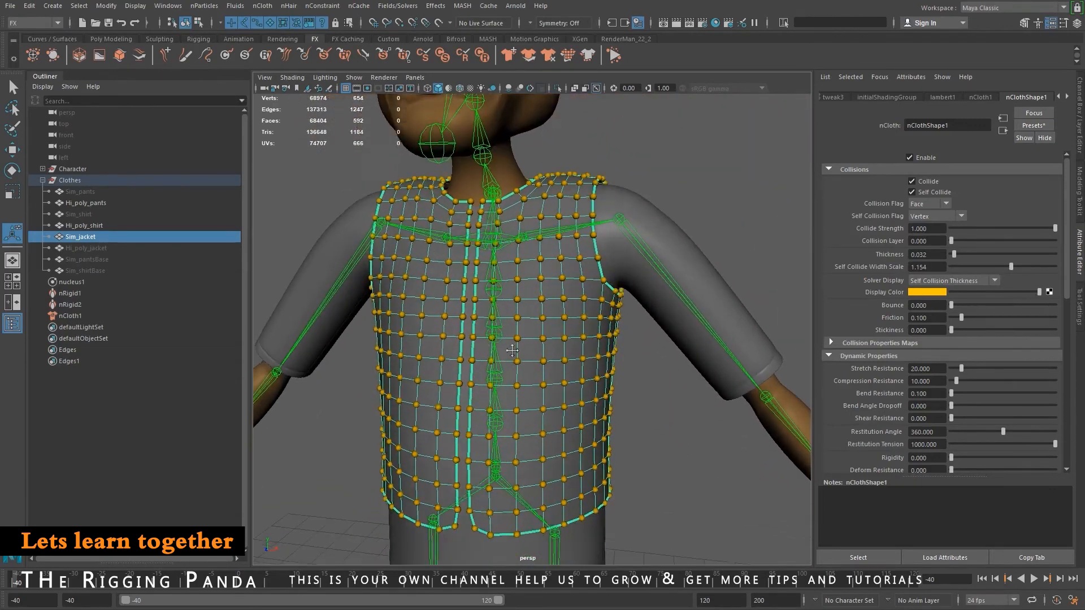
Replace the jacket nCloth's settings with the thickLeather preset.
left_click(1033, 126)
mouse_move(1015, 349)
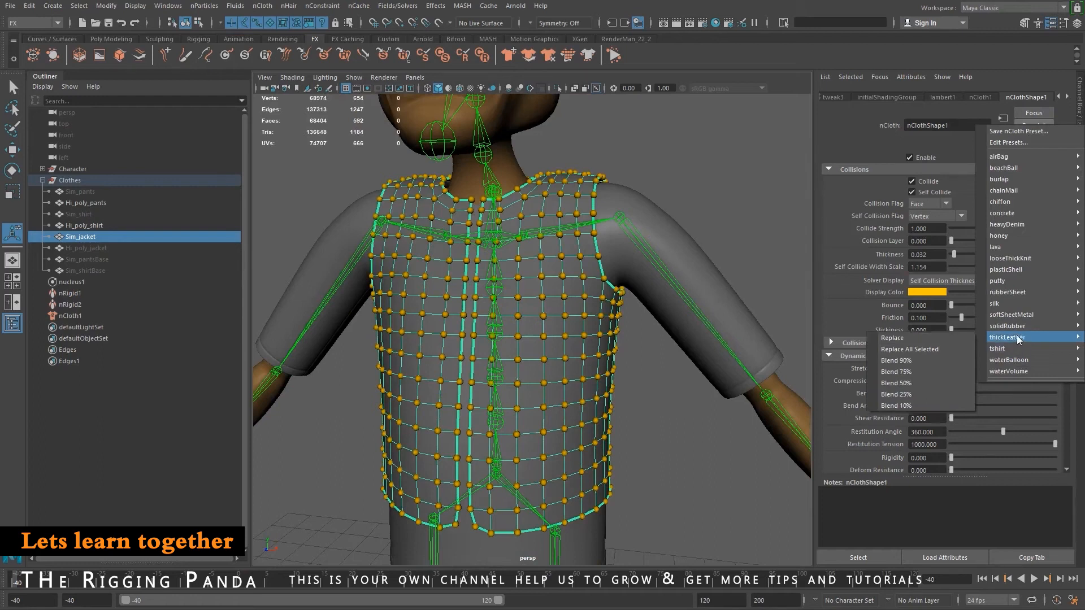
left_click(952, 340)
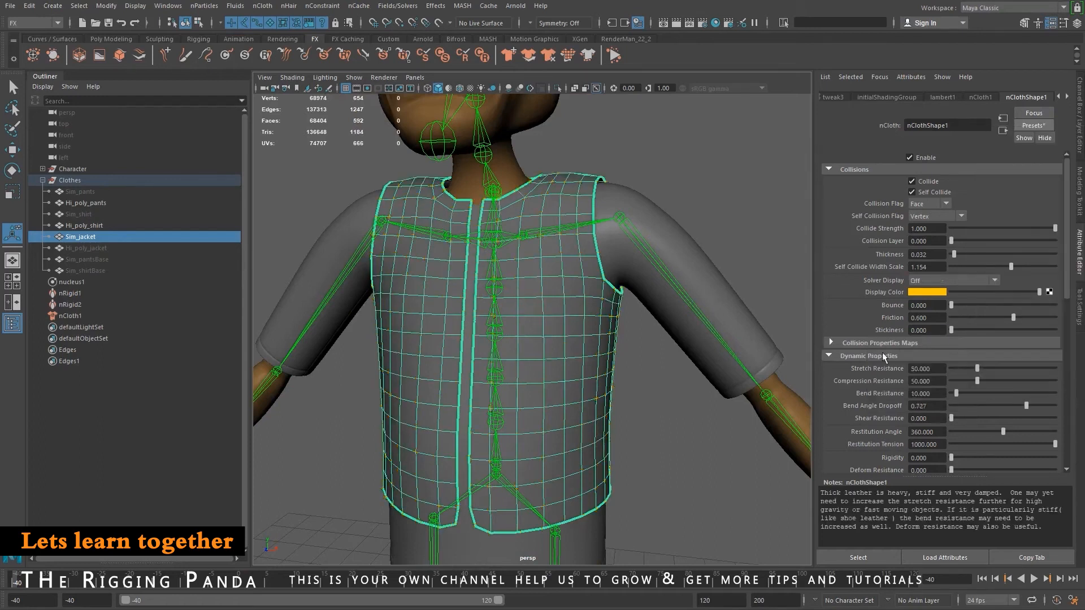
Set the jacket nCloth's Stretch Resistance to 100 and its Bend Resistance to 5.
left_click(936, 370)
type("100")
key("Return")
left_click(939, 393)
type("5")
key("Return")
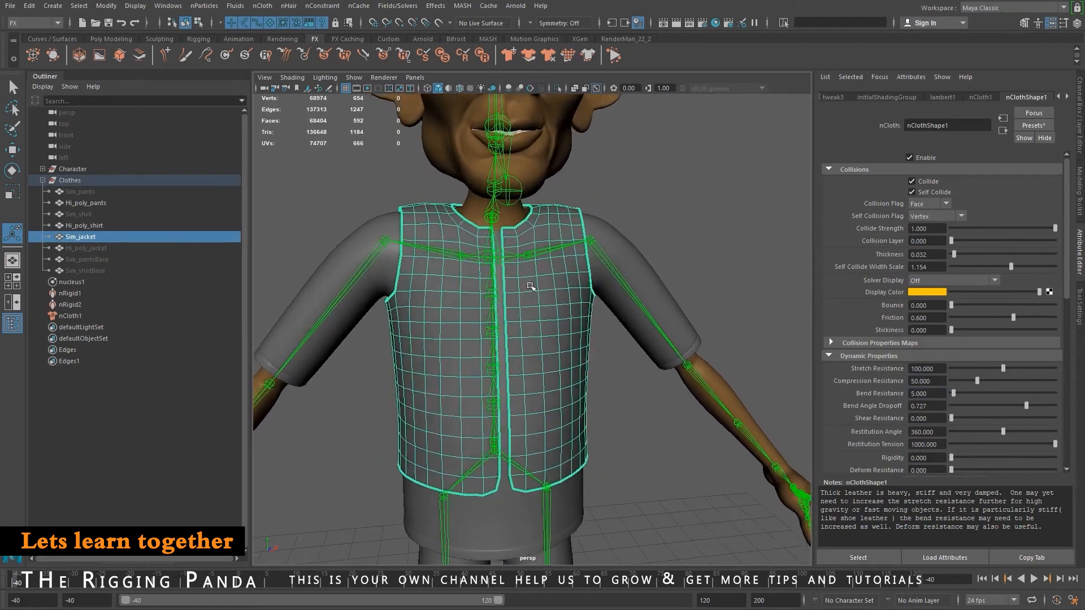
Hide the joints in the perspective view so the character and jacket can be seen without the skeleton.
left_click_drag(430, 435, 536, 429, "alt")
scroll(628, 424, "down", 7)
left_click_drag(628, 425, 551, 410, "alt")
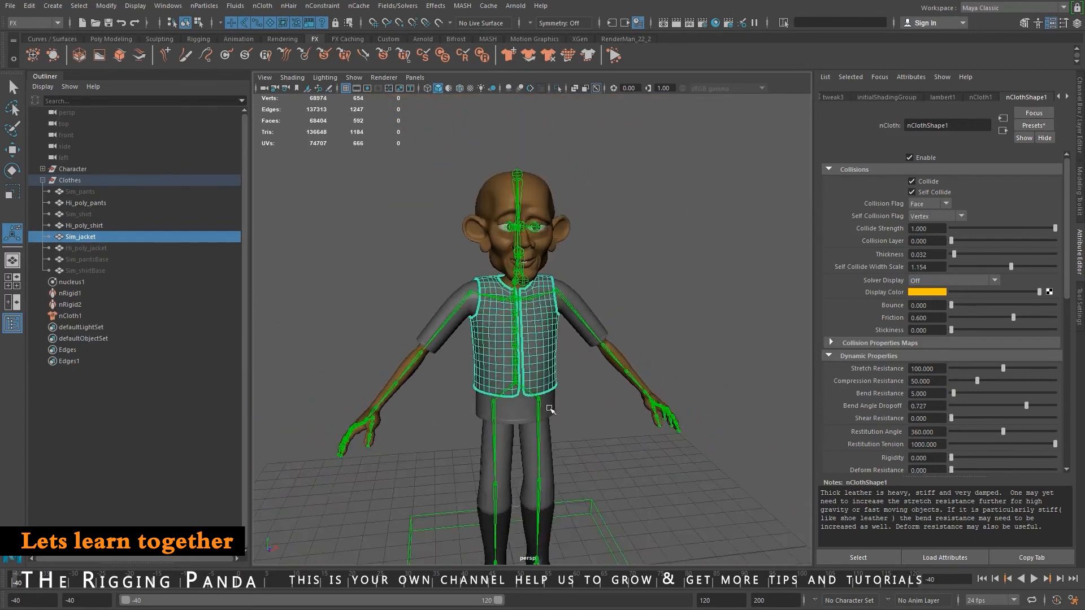
left_click(354, 77)
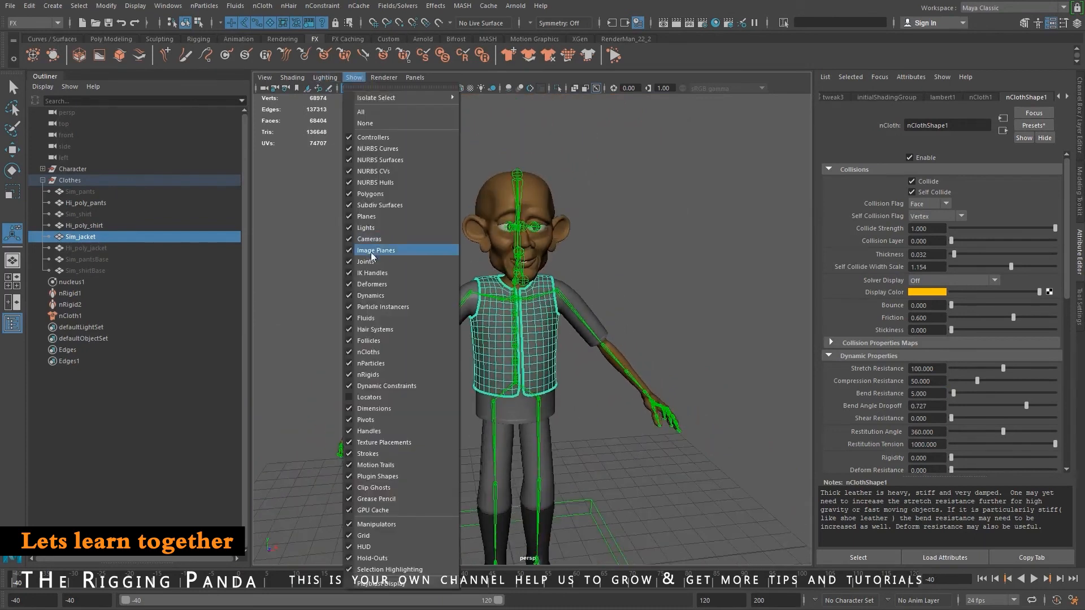
left_click(365, 262)
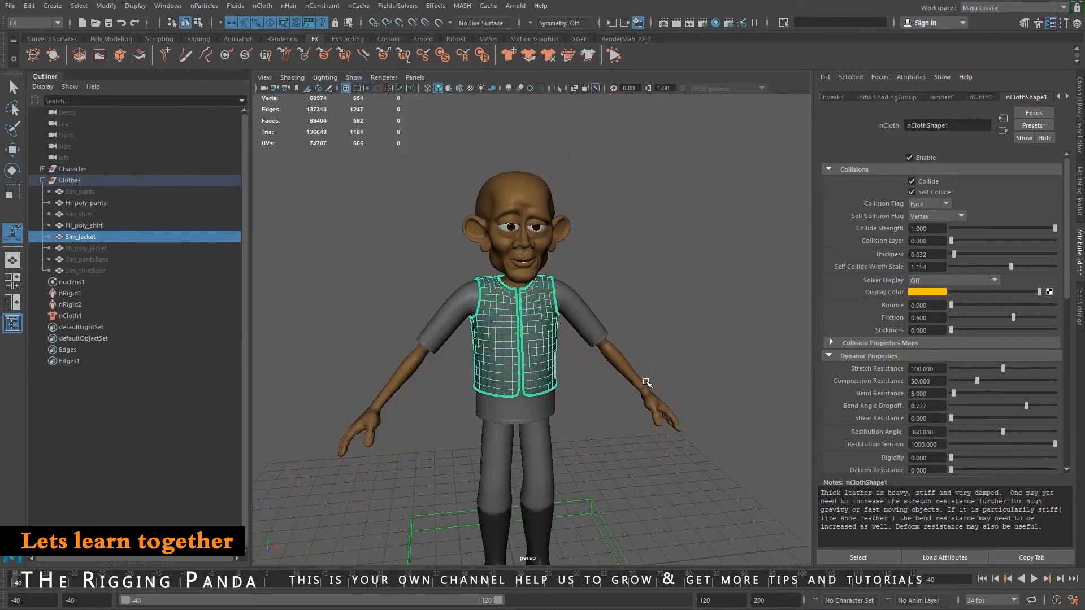
scroll(647, 383, "up", 2)
scroll(526, 412, "up", 2)
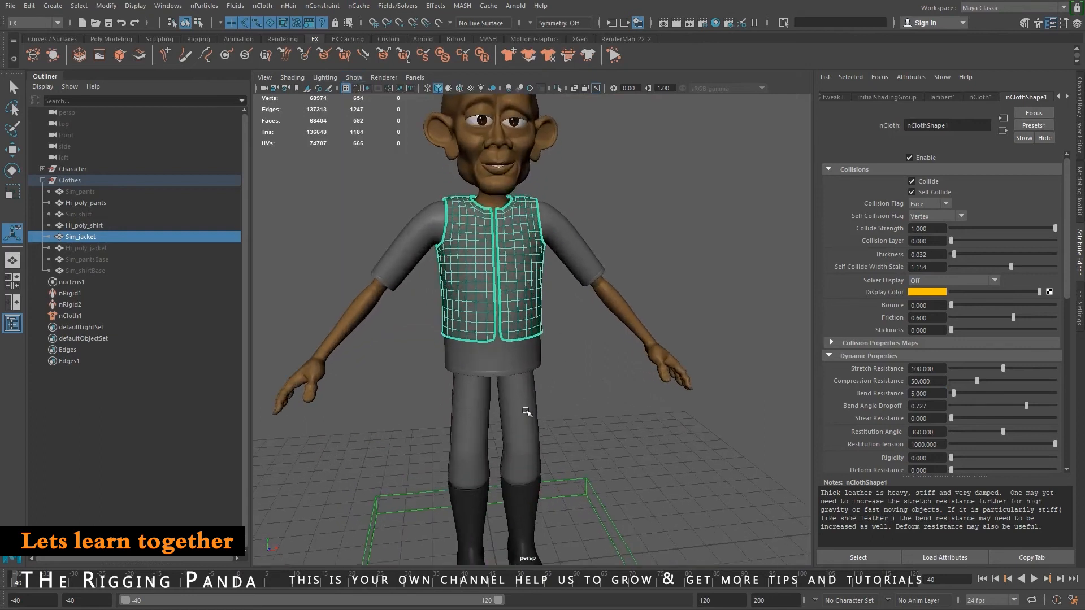
Hide the Hi_poly_pants mesh and reselect Sim_jacket.
left_click(526, 412)
key("ctrl+h")
left_click_drag(649, 405, 462, 456, "alt")
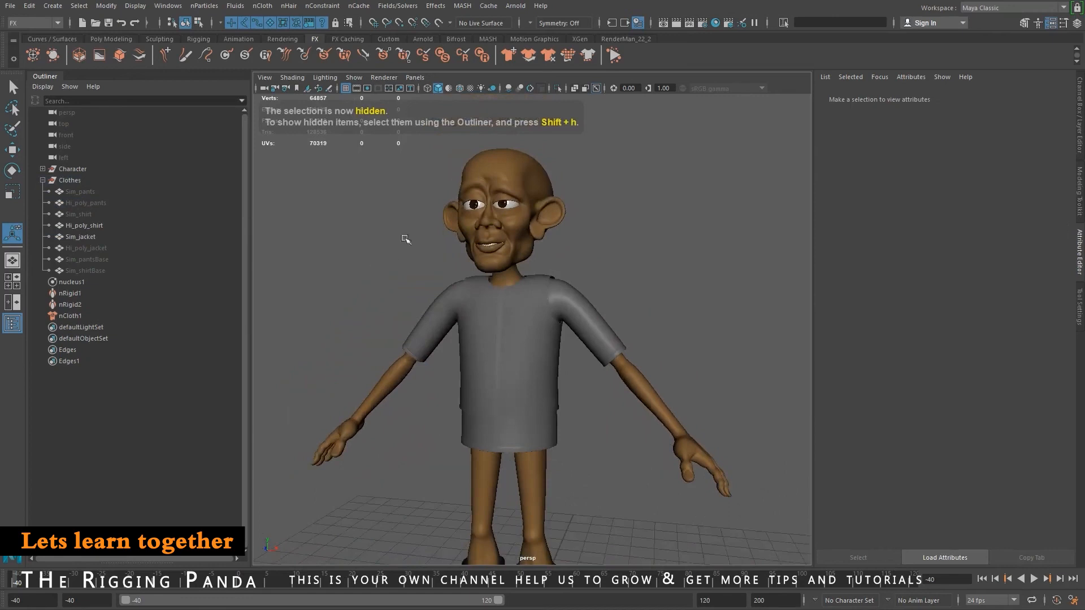
left_click(556, 334)
left_click_drag(557, 333, 551, 396, "alt")
left_click_drag(643, 420, 549, 355, "alt")
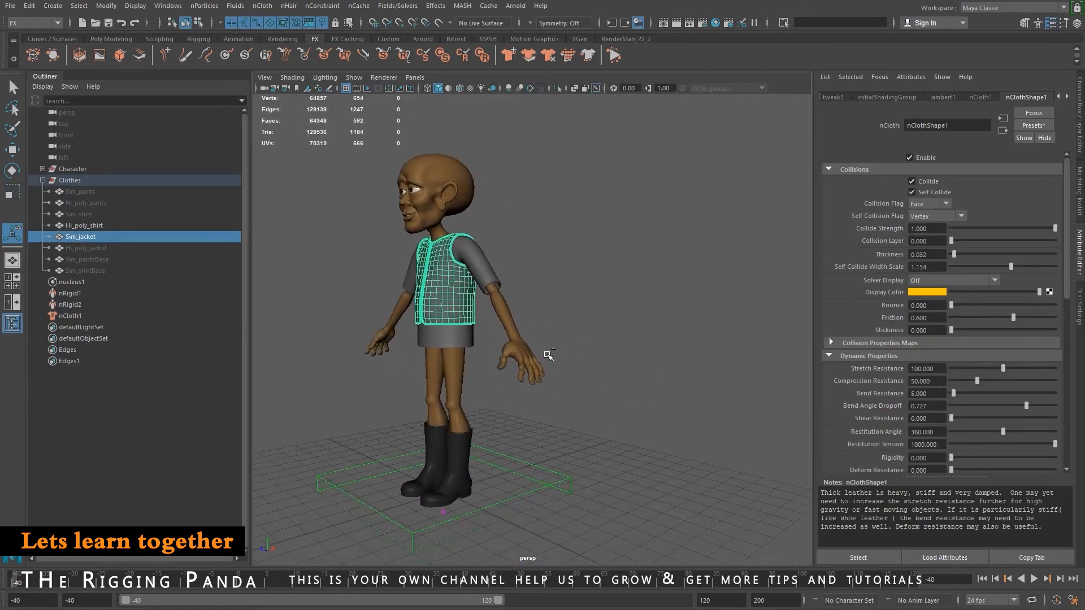
Save the scene.
key("q")
key("ctrl+s")
left_click(510, 328)
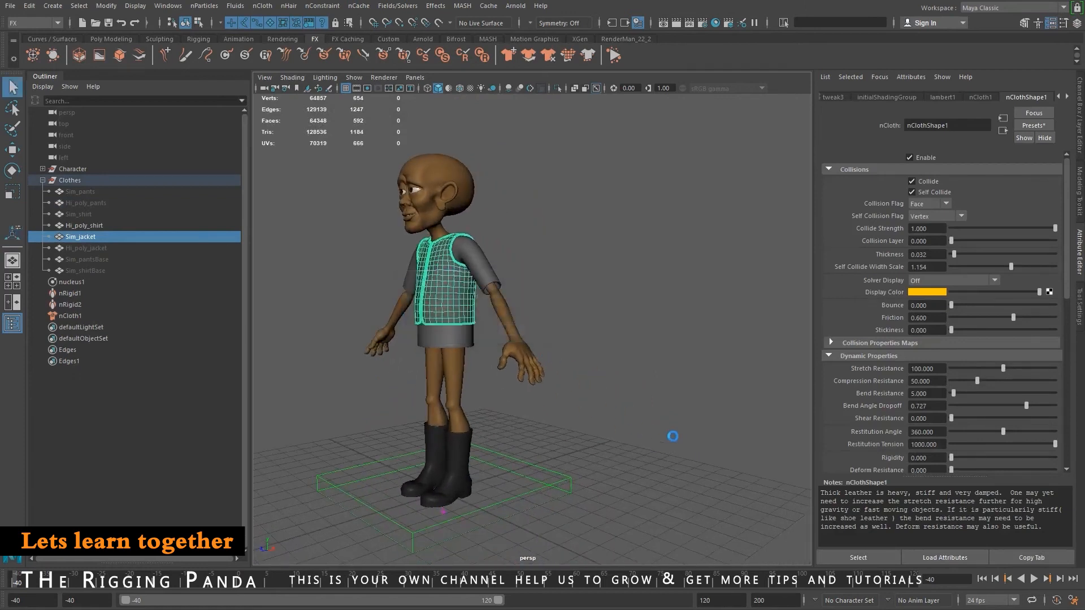
Set the jacket nCloth's Input Mesh Attract to 1.0 and its Input Attract Method to Lock values of 1.0 or greater.
left_click_drag(695, 390, 515, 287, "alt")
middle_click_drag(515, 287, 534, 317, "alt")
right_click_drag(534, 317, 576, 384, "alt")
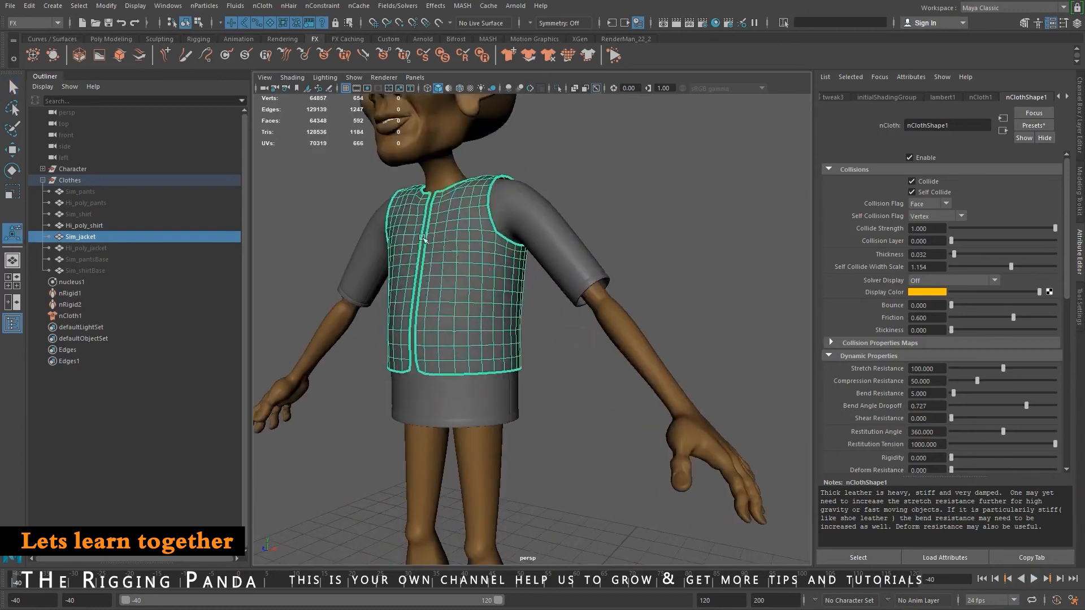
scroll(917, 402, "down", 5)
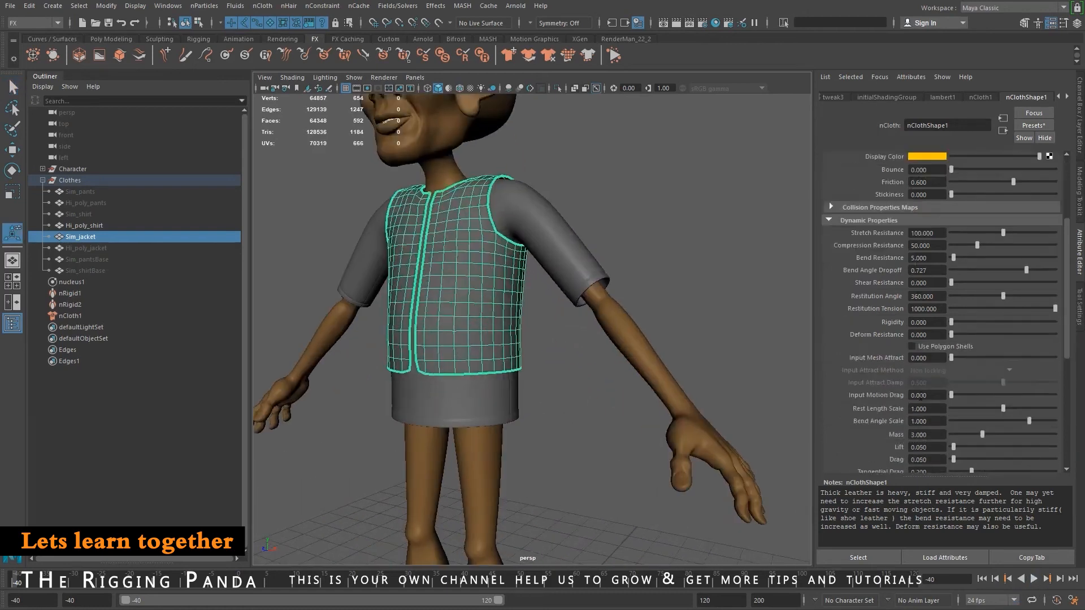
left_click_drag(951, 323, 976, 322)
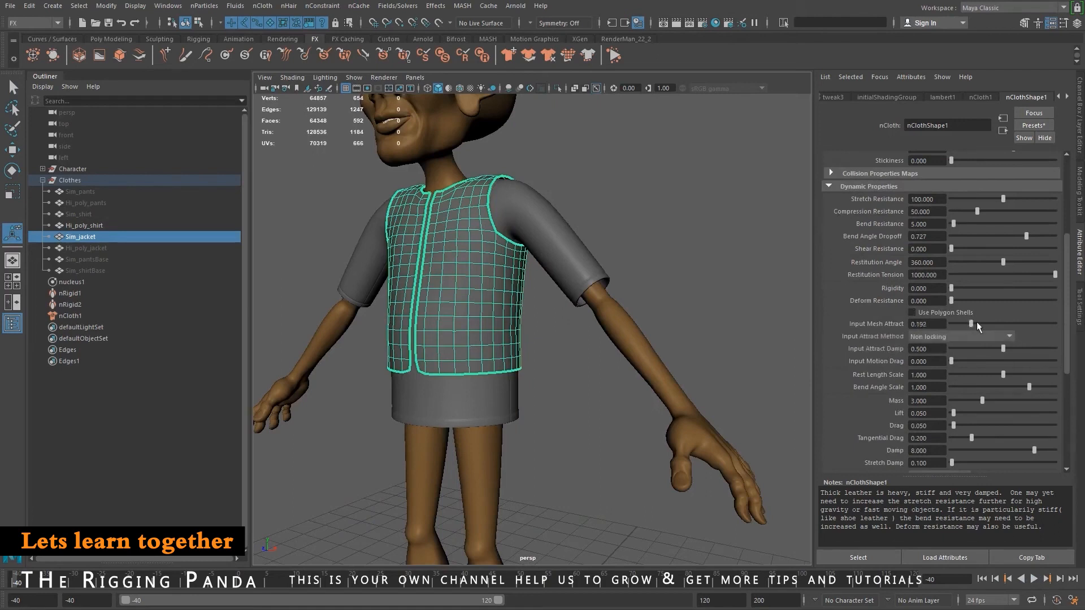
left_click(1010, 338)
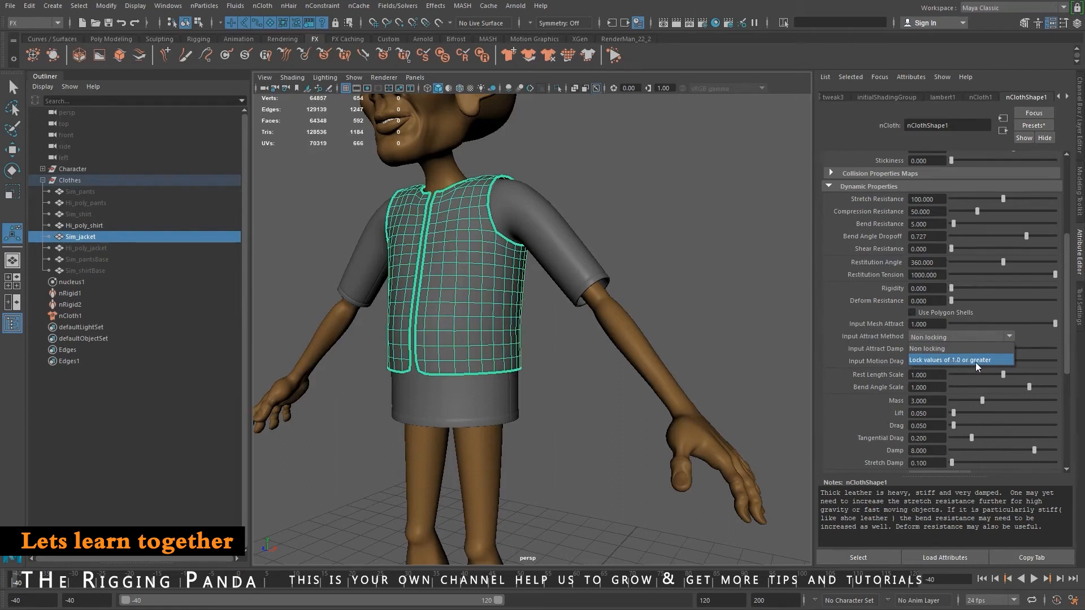
left_click(941, 361)
Start painting the Input Attract vertex property on Sim_jacket with the tool's options shown.
left_click_drag(589, 383, 497, 377, "alt")
scroll(415, 323, "up", 3)
middle_click_drag(396, 257, 415, 324, "alt")
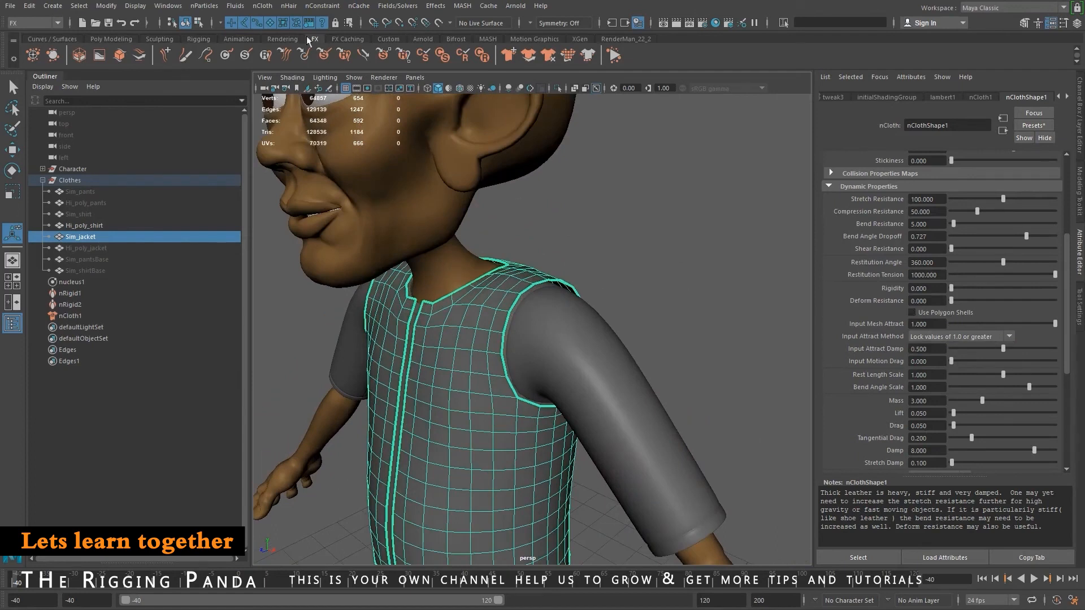
left_click(262, 7)
mouse_move(354, 174)
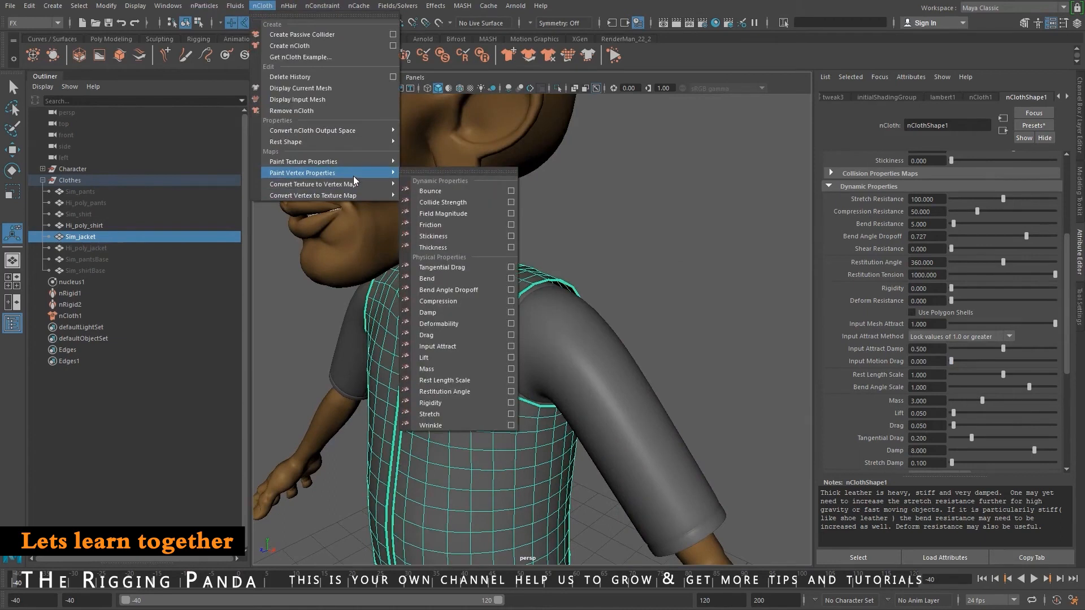
left_click(511, 347)
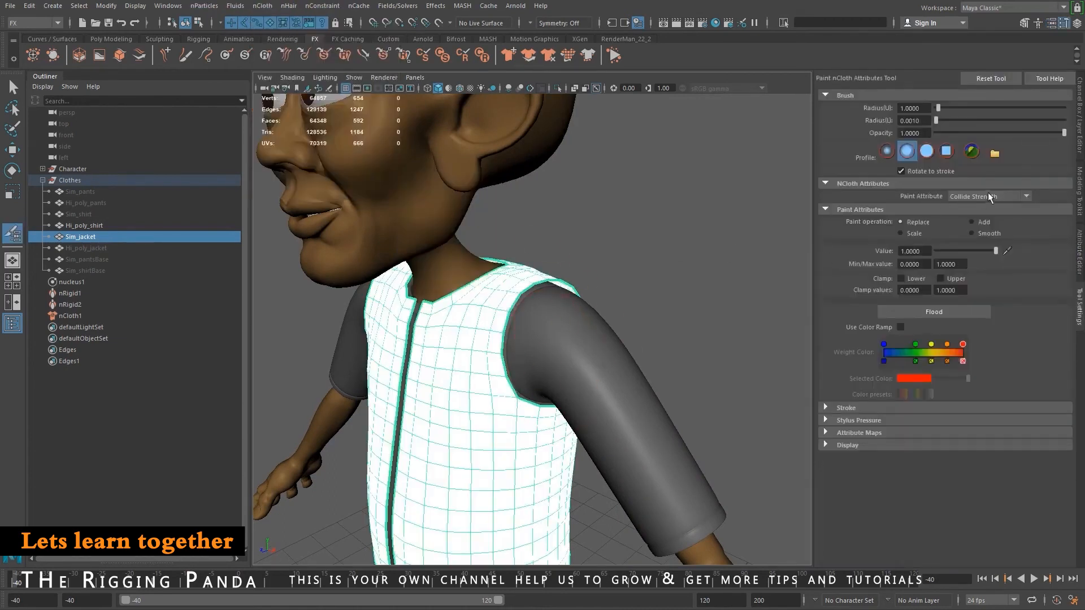
Choose Input Attract as the paint attribute and flood the whole jacket with value 0.
left_click(989, 195)
scroll(972, 265, "down", 3)
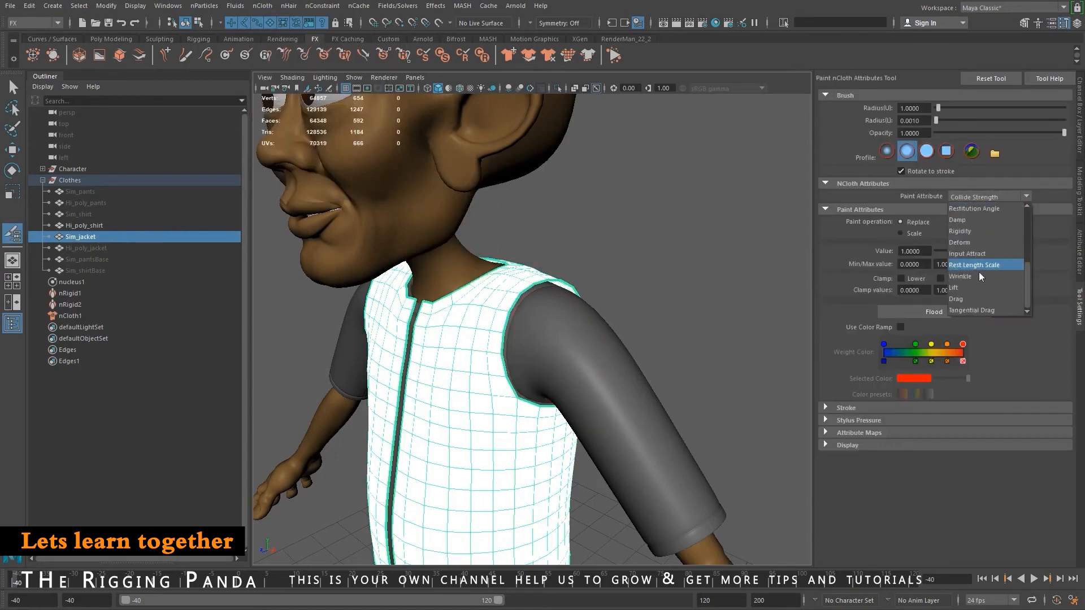
left_click(991, 254)
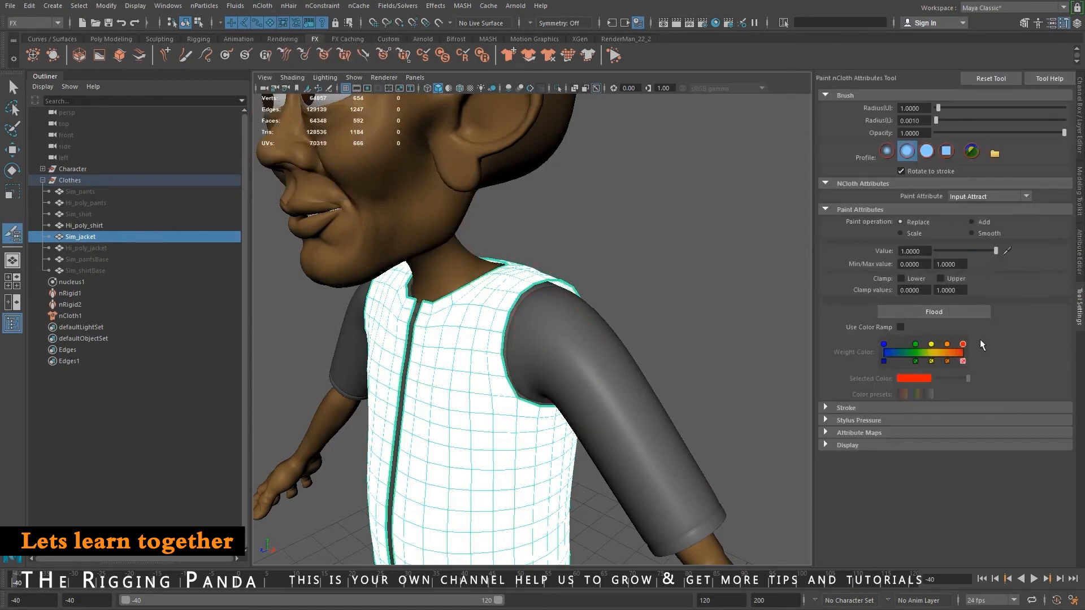
left_click(937, 250)
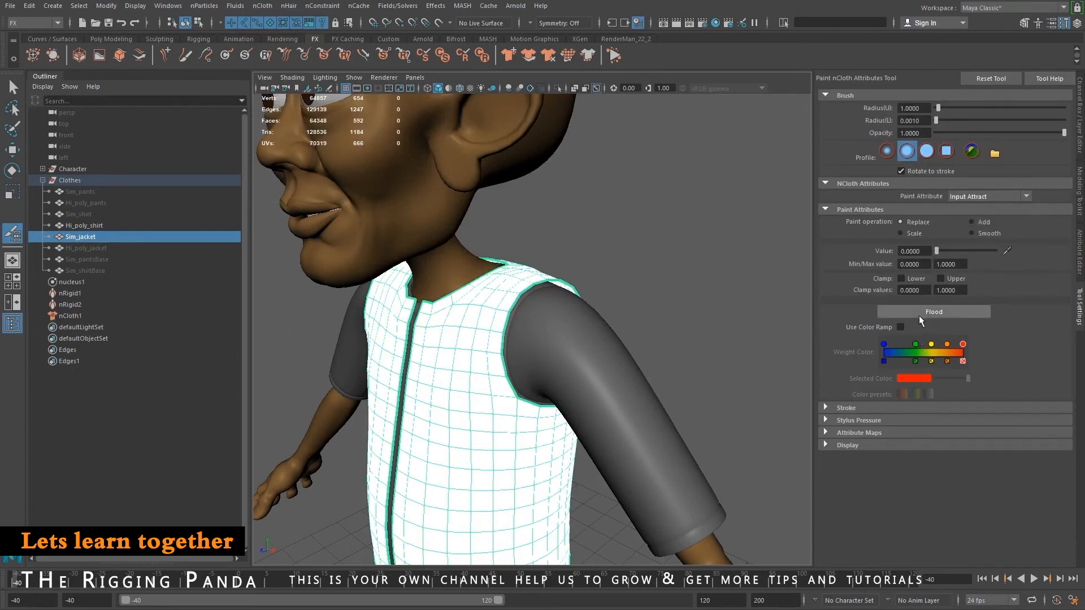
left_click(919, 315)
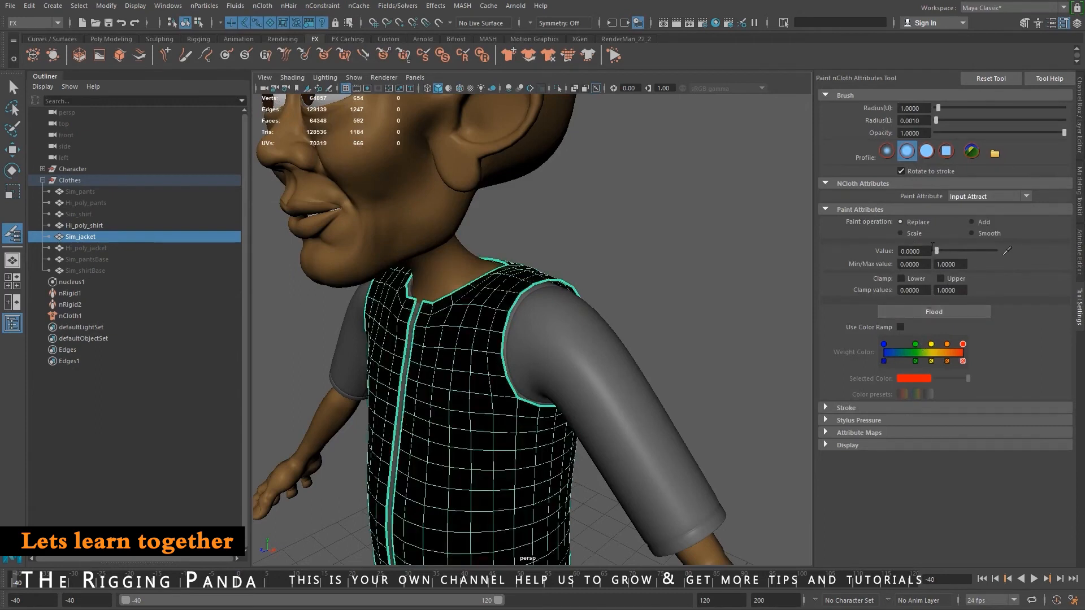
Prepare the paint brush with value 1, a radius of about 0.27 and Reflection enabled across the X axis.
left_click_drag(611, 308, 512, 313, "alt")
scroll(565, 327, "up", 3)
key("b")
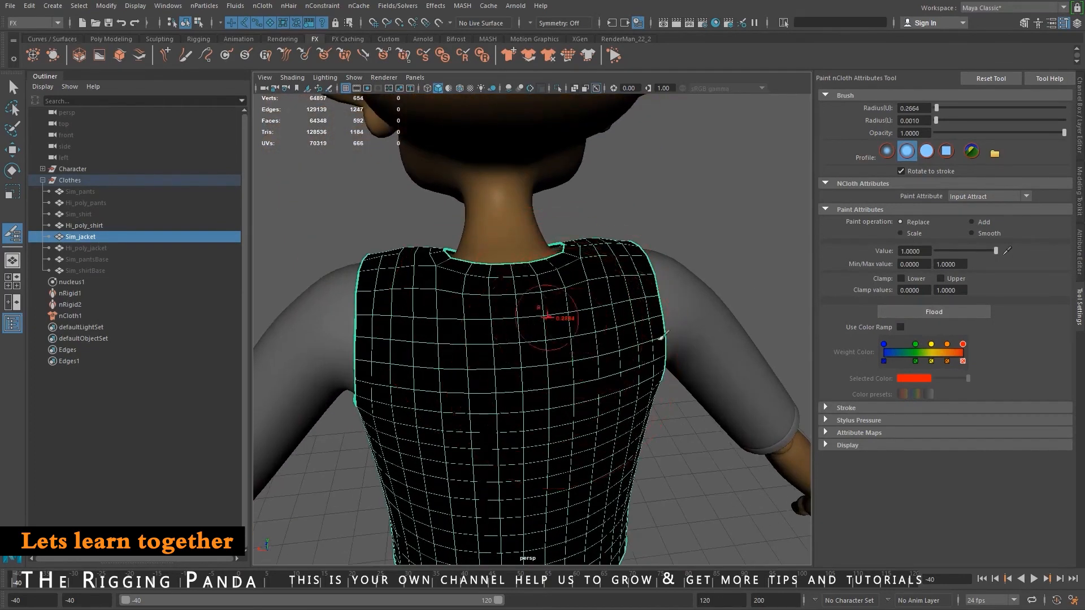
left_click(850, 410)
left_click(901, 430)
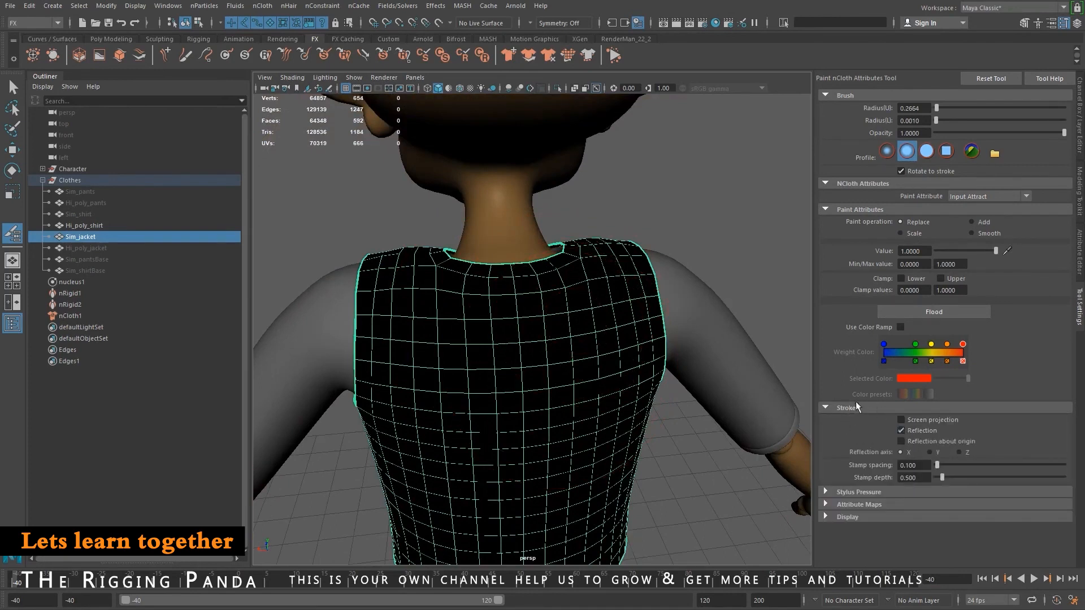
Paint Input Attract value 1 along the jacket's upper back below the neckline with a solid brush of about 0.18 radius.
scroll(520, 336, "up", 5)
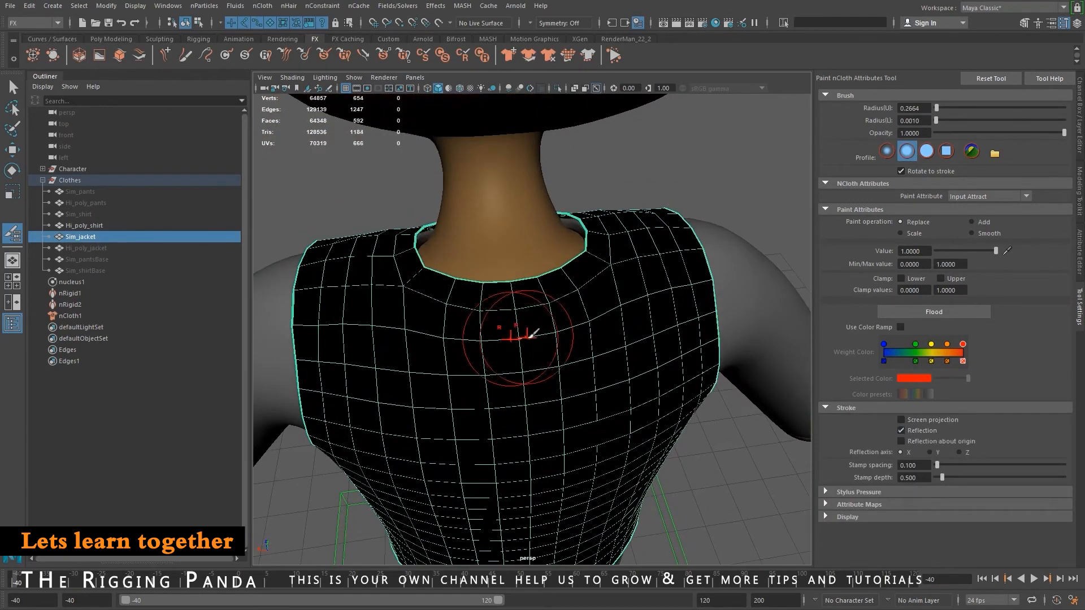
key("b")
left_click_drag(530, 338, 519, 336)
left_click_drag(466, 313, 497, 309)
left_click(926, 151)
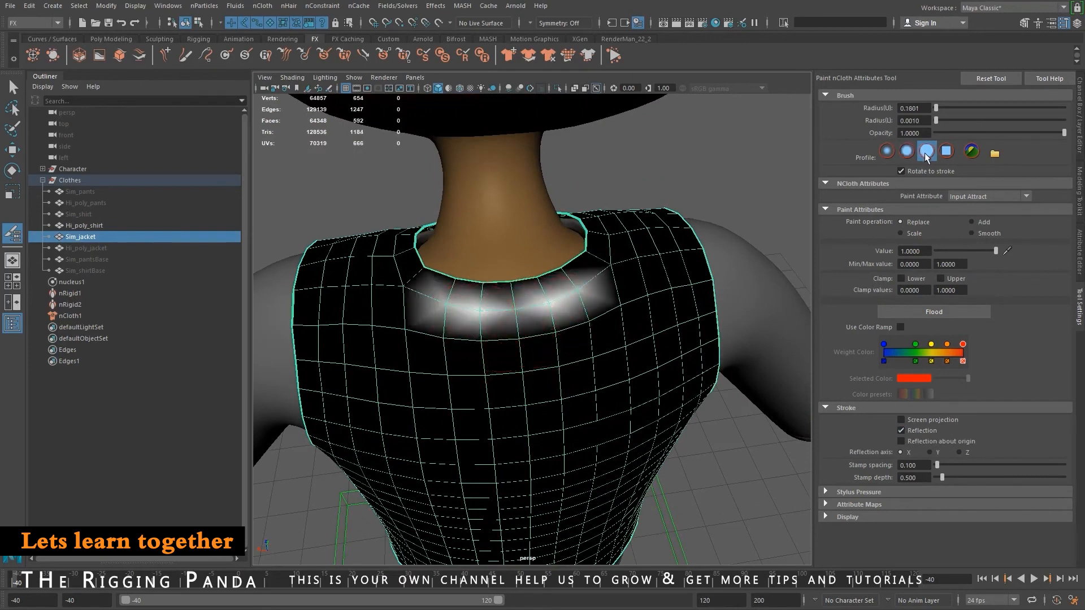
left_click_drag(557, 293, 523, 306)
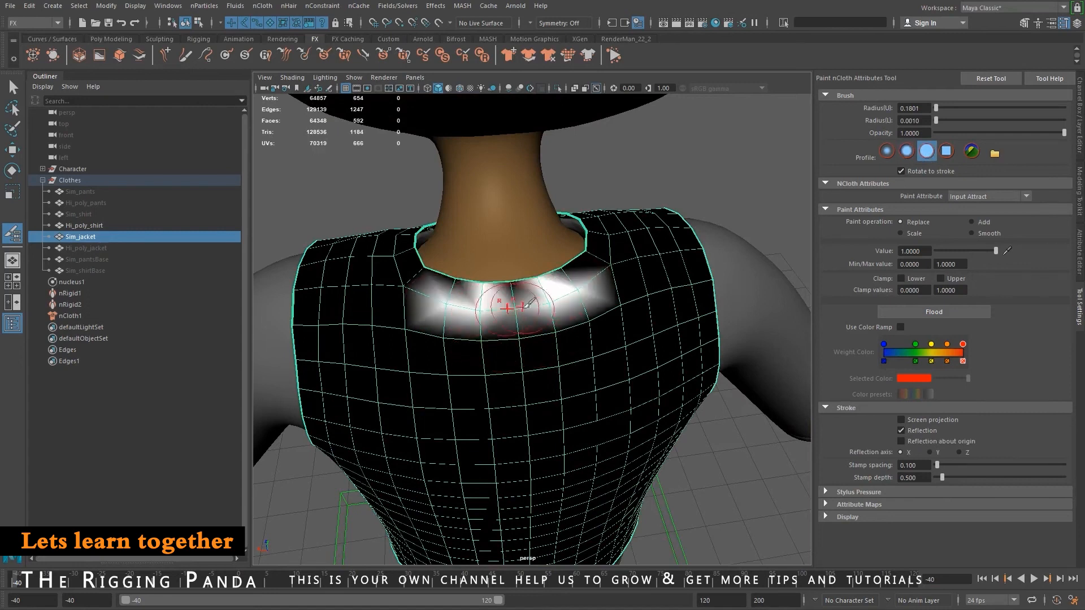
mouse_move(447, 308)
left_mouse_down()
mouse_move(562, 297)
mouse_move(567, 311)
mouse_move(680, 260)
left_mouse_up()
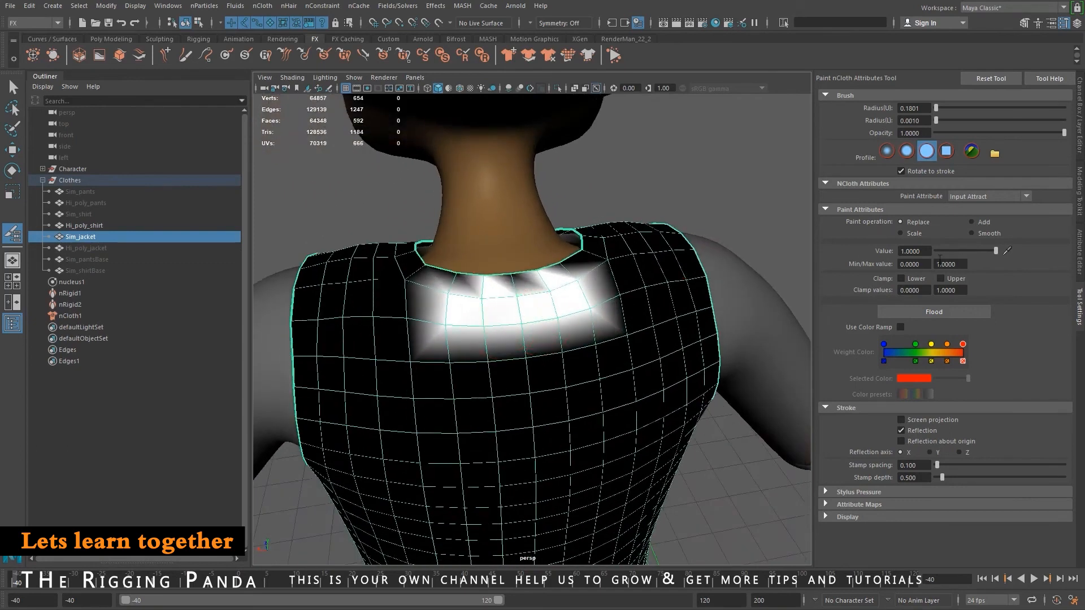
Flood the jacket's Input Attract map with the Smooth operation to soften the painted edges.
left_click(970, 234)
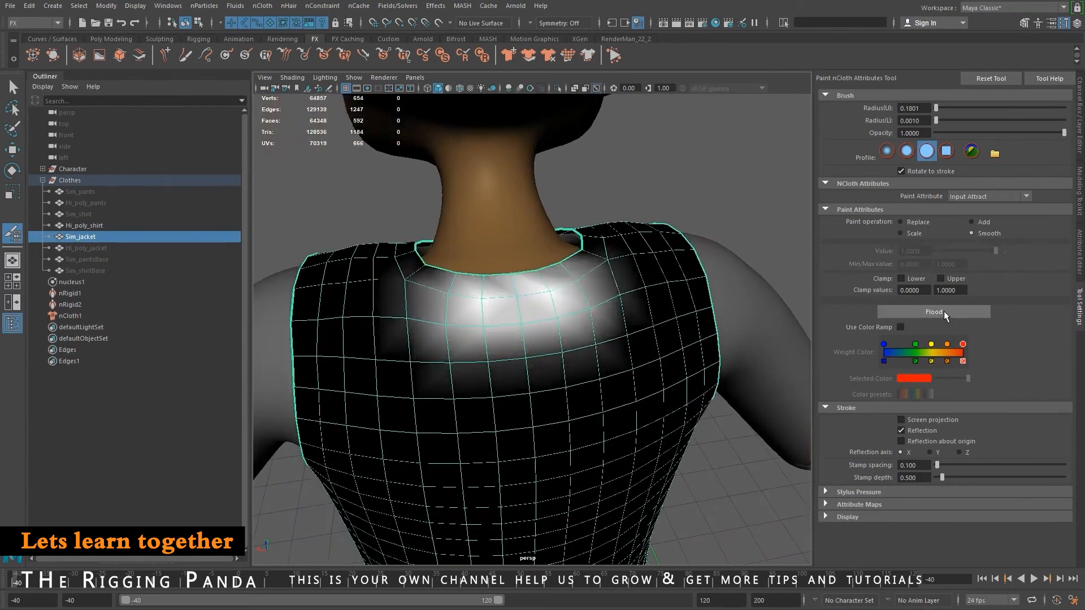
left_click(944, 311)
scroll(517, 315, "up", 3)
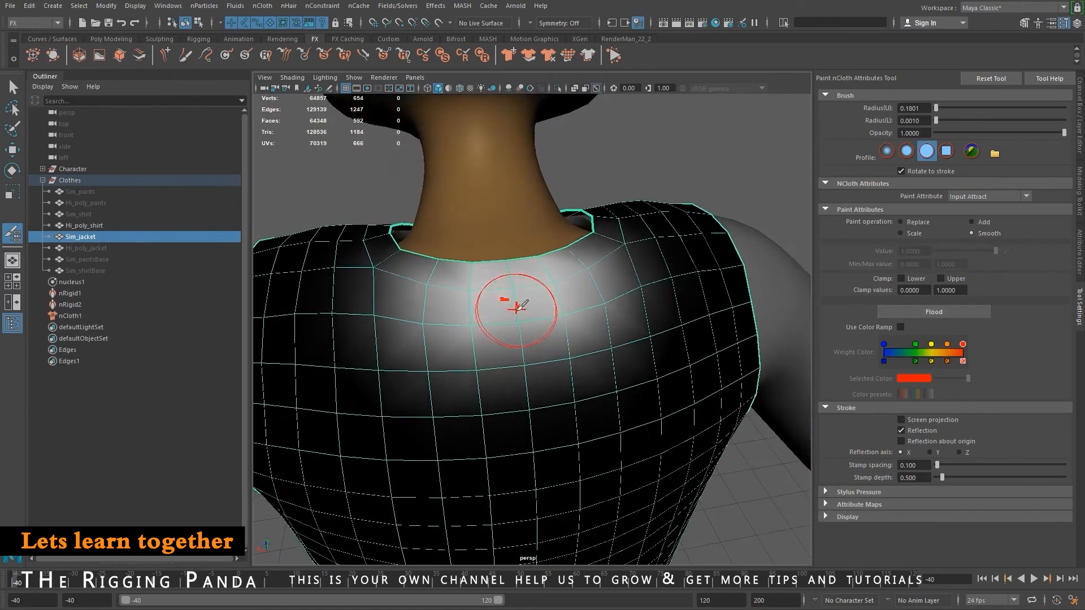
Repaint the centre of the upper back patch with Input Attract value 1 using the Replace operation.
left_click(901, 222)
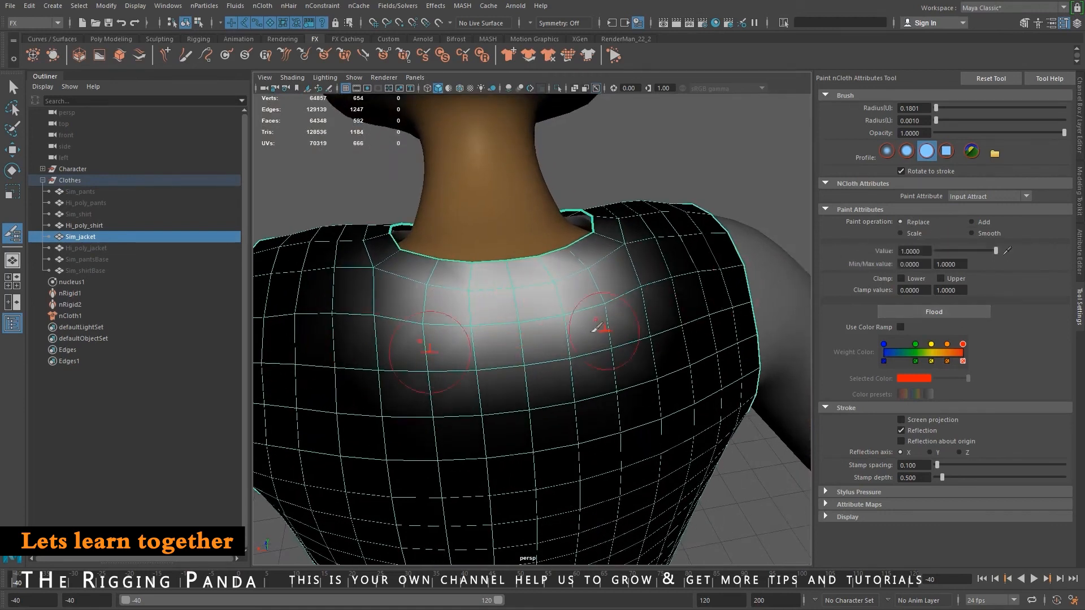
mouse_move(484, 323)
left_mouse_down("alt")
mouse_move(565, 307)
mouse_move(644, 311)
mouse_move(552, 315)
mouse_move(617, 347)
mouse_move(576, 321)
mouse_move(578, 303)
mouse_move(592, 333)
mouse_move(594, 320)
left_mouse_up("alt")
scroll(615, 347, "down", 4)
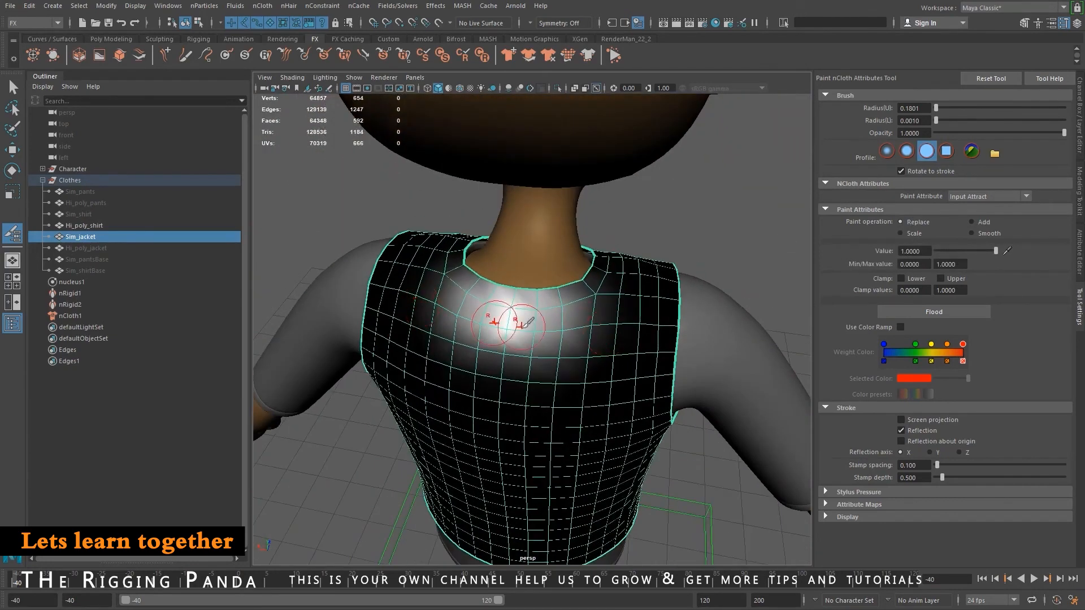
scroll(527, 322, "up", 2)
left_click_drag(481, 312, 557, 317)
mouse_move(633, 452)
left_mouse_down("alt")
mouse_move(711, 379)
mouse_move(770, 369)
mouse_move(700, 378)
left_mouse_up("alt")
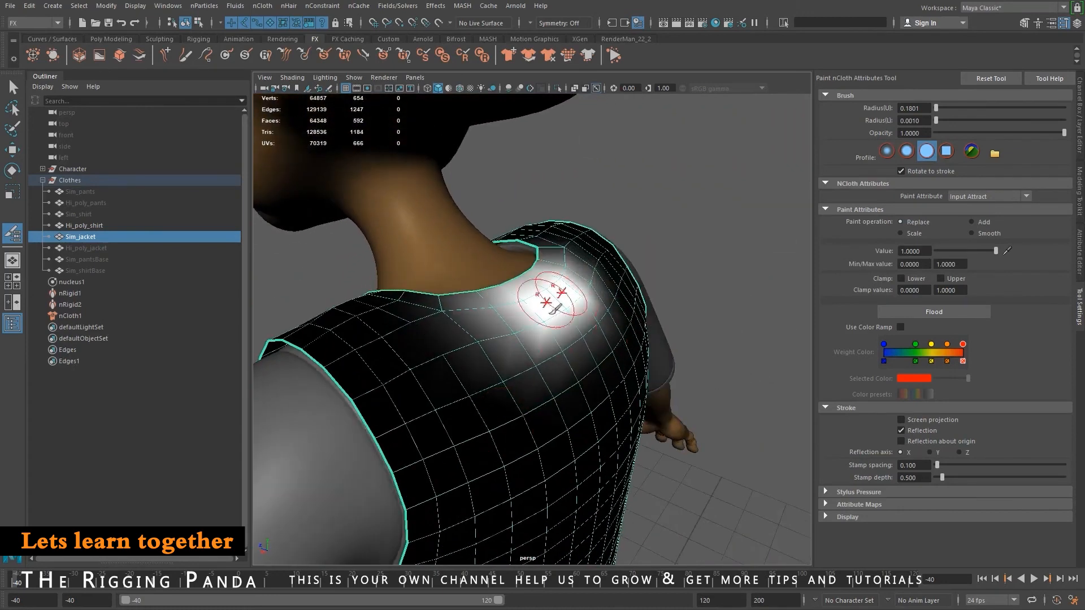
mouse_move(586, 343)
left_mouse_down("alt")
mouse_move(569, 320)
mouse_move(639, 290)
mouse_move(679, 292)
mouse_move(739, 324)
mouse_move(622, 325)
mouse_move(646, 300)
mouse_move(685, 341)
left_mouse_up("alt")
scroll(627, 294, "up", 4)
scroll(622, 301, "down", 5)
Leave the paint tool and save the scene, accepting the student version notice.
key("w")
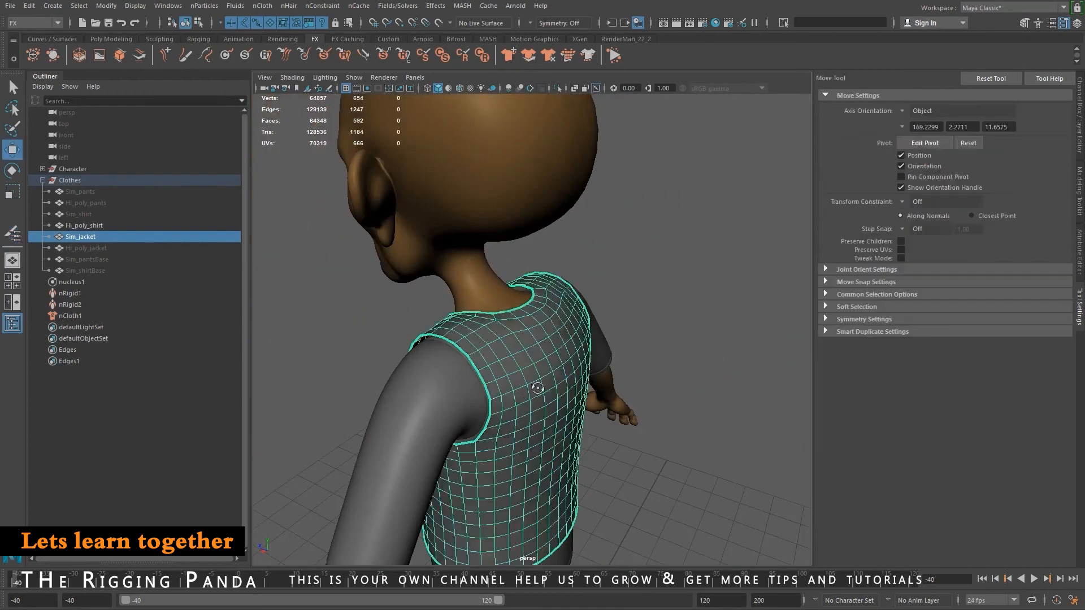
left_click_drag(535, 385, 561, 355, "alt")
scroll(560, 355, "down", 5)
scroll(667, 394, "down", 4)
left_click_drag(667, 394, 575, 344, "alt")
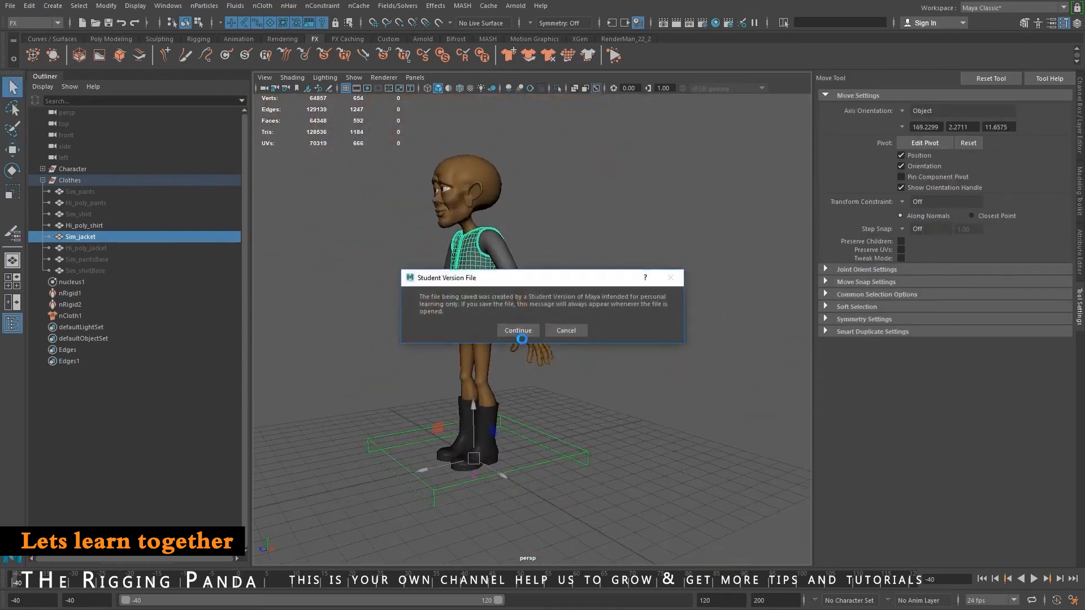
left_click(521, 331)
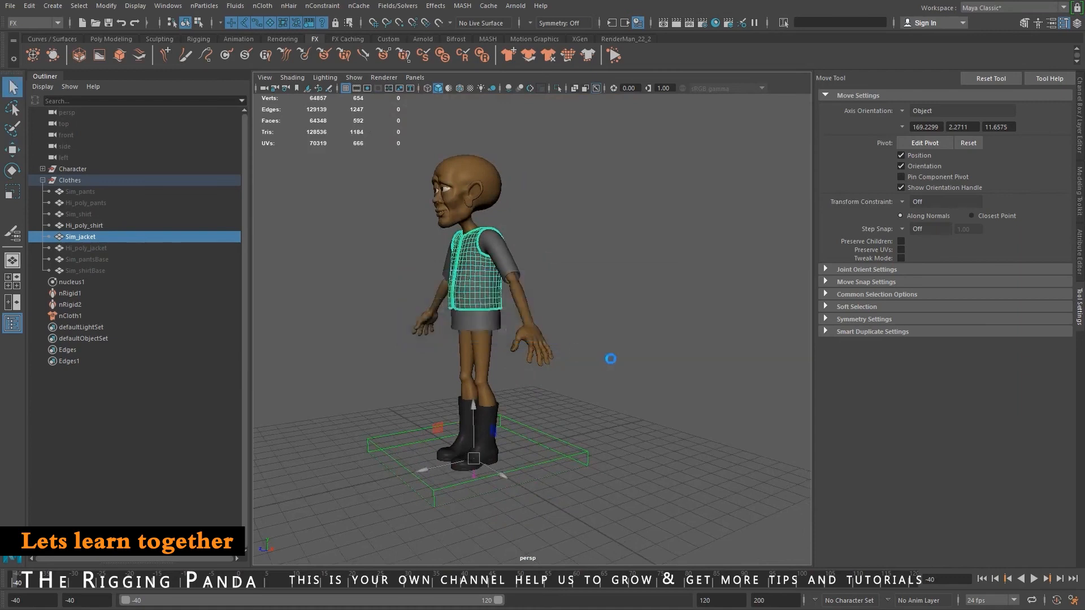
key("w")
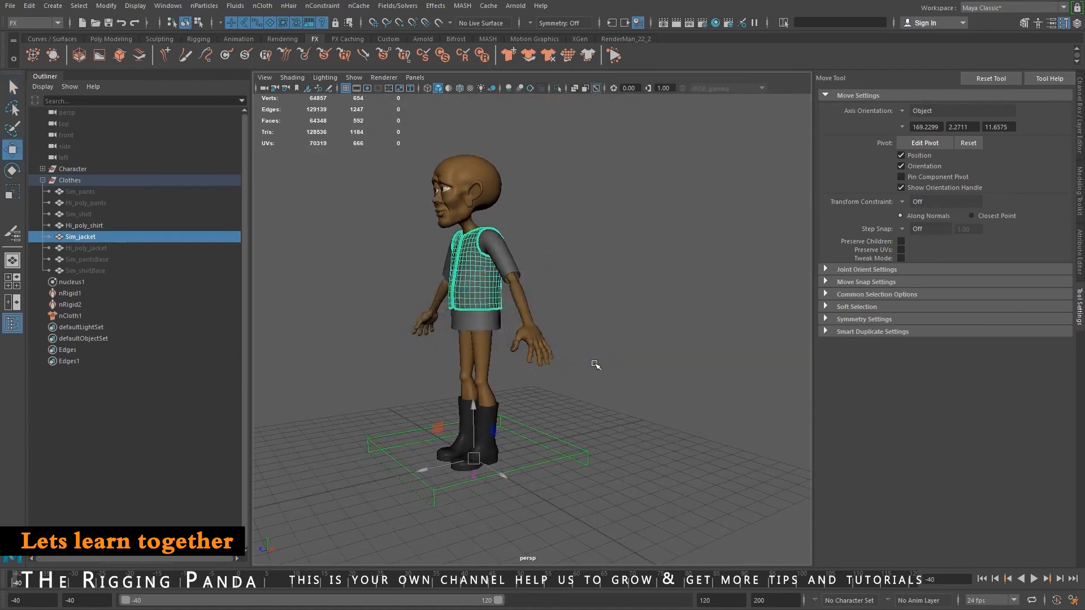
left_click_drag(596, 365, 565, 378, "alt")
Test the jacket over the first few frames from a side view and return to the start frame.
left_click(1038, 579)
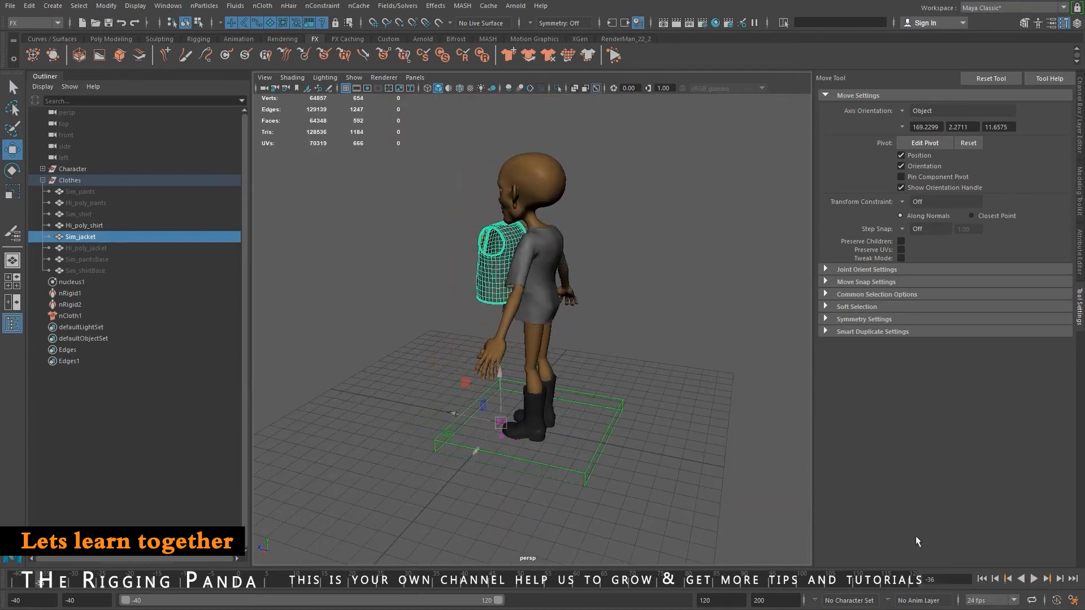
left_click_drag(522, 318, 541, 309, "alt")
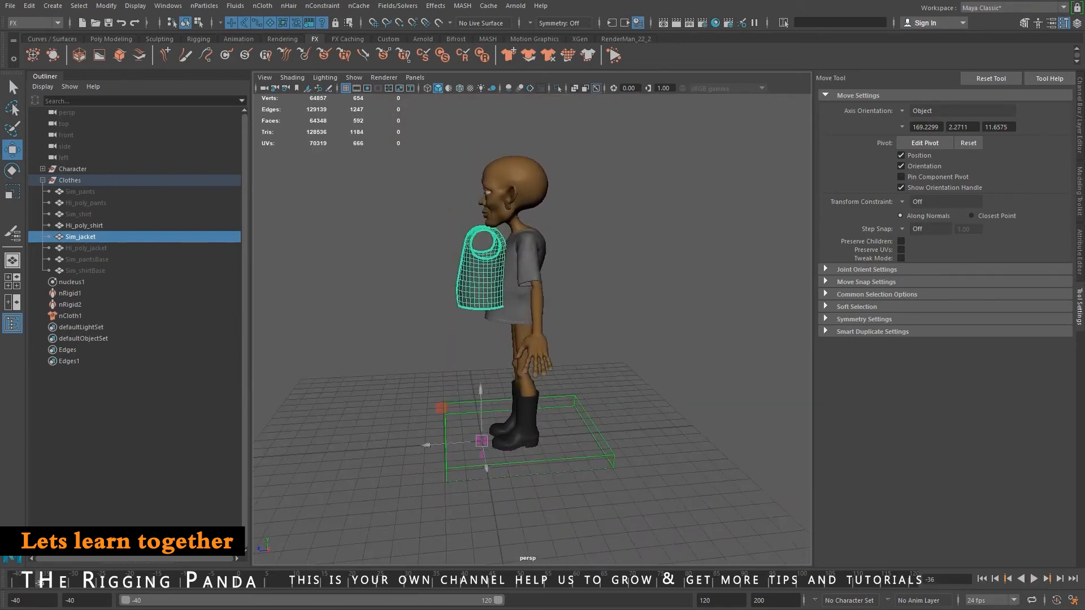
left_click(983, 580)
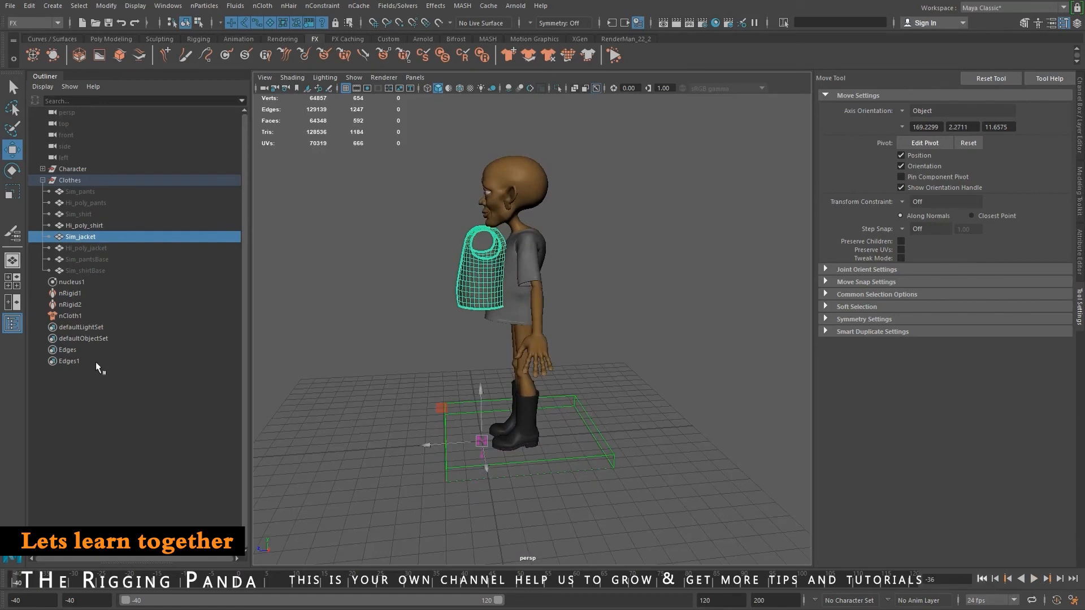
Enable the nucleus1 solver and play the simulation for a few frames.
left_click(70, 282)
left_click(1081, 244)
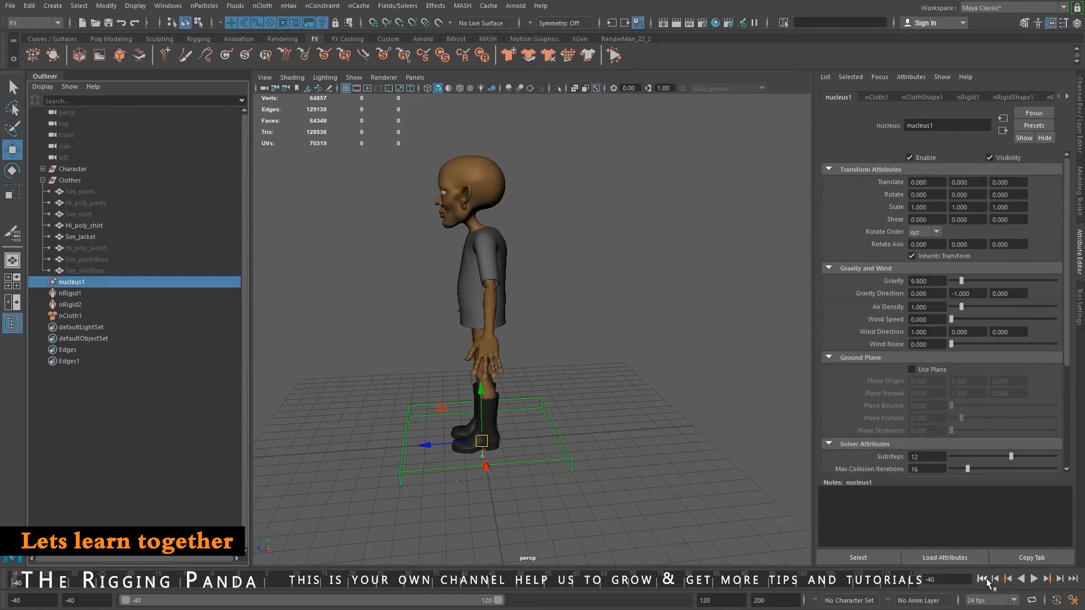
left_click(1033, 579)
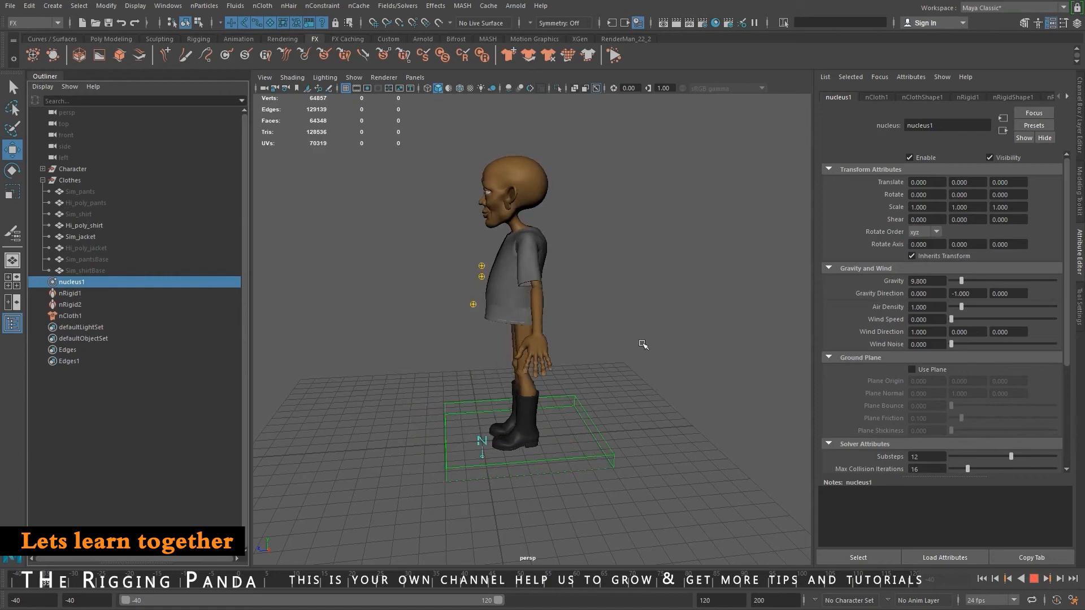
key("Escape")
Examine the simulated jacket around the neckline, shoulders and back, then rewind to the start frame.
left_click_drag(673, 330, 642, 318, "alt")
right_click_drag(642, 319, 542, 361, "alt")
left_click_drag(542, 362, 509, 373, "alt")
right_click_drag(509, 373, 599, 416, "alt")
left_click_drag(599, 415, 535, 366, "alt")
middle_click_drag(691, 422, 477, 288, "alt")
left_click_drag(477, 288, 533, 295, "alt")
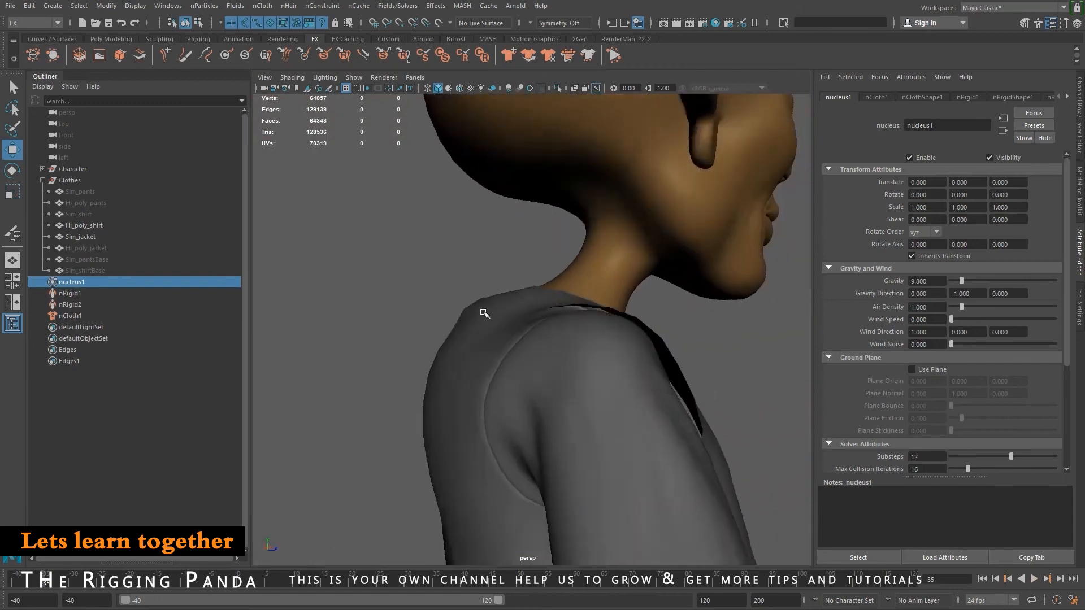
left_click(482, 314)
left_click_drag(489, 367, 518, 337, "alt")
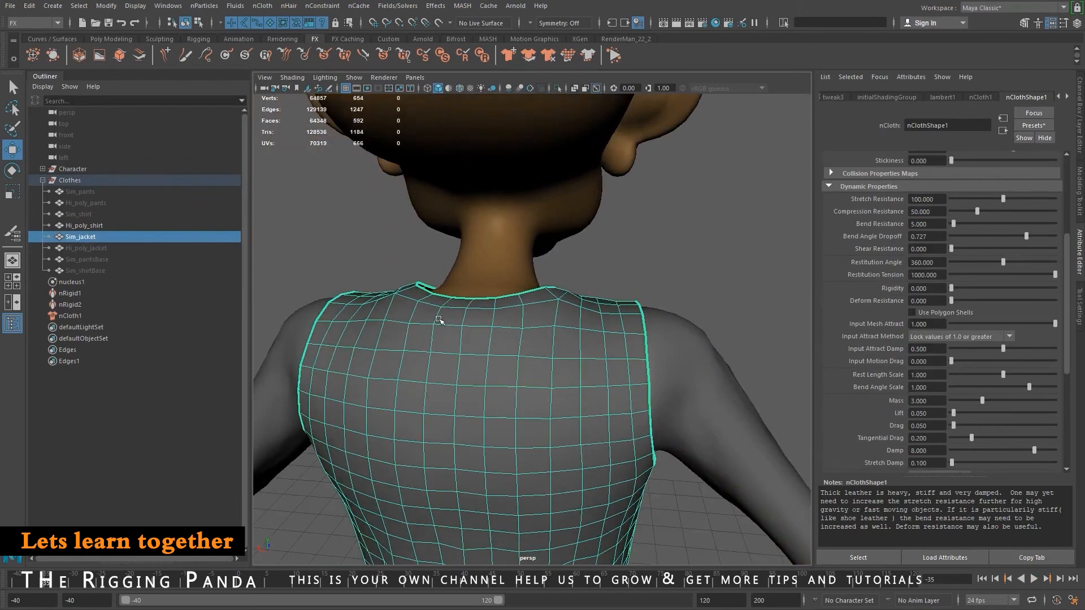
left_click_drag(440, 319, 469, 320, "alt")
left_click(982, 578)
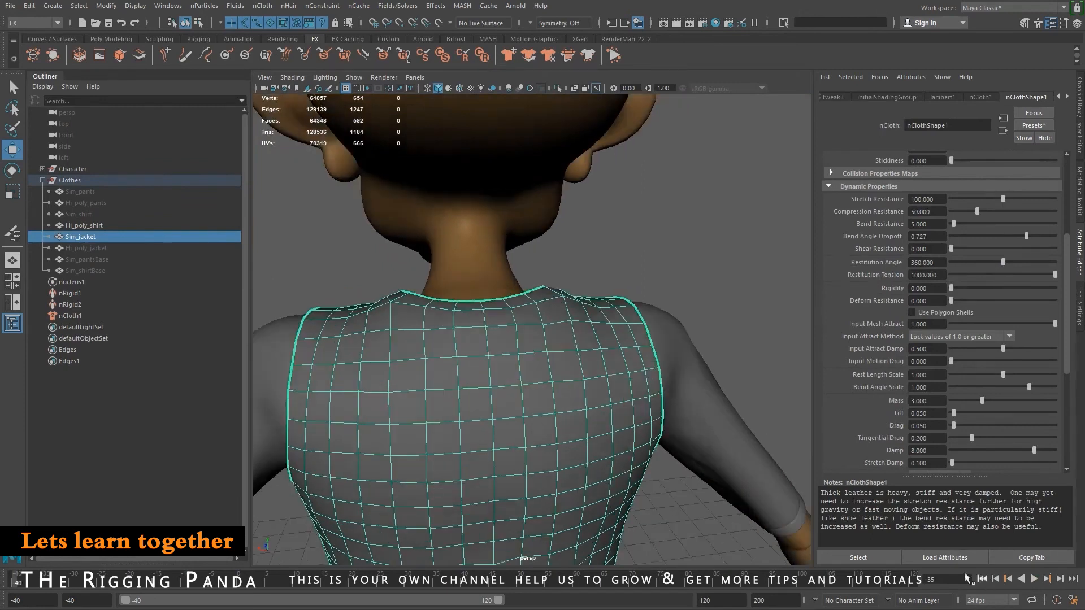
Resume painting the Input Attract vertex property on Sim_jacket with the tool's options shown.
right_click_drag(480, 314, 452, 300, "alt")
left_click_drag(453, 309, 490, 303, "alt")
middle_click_drag(389, 192, 475, 241, "alt")
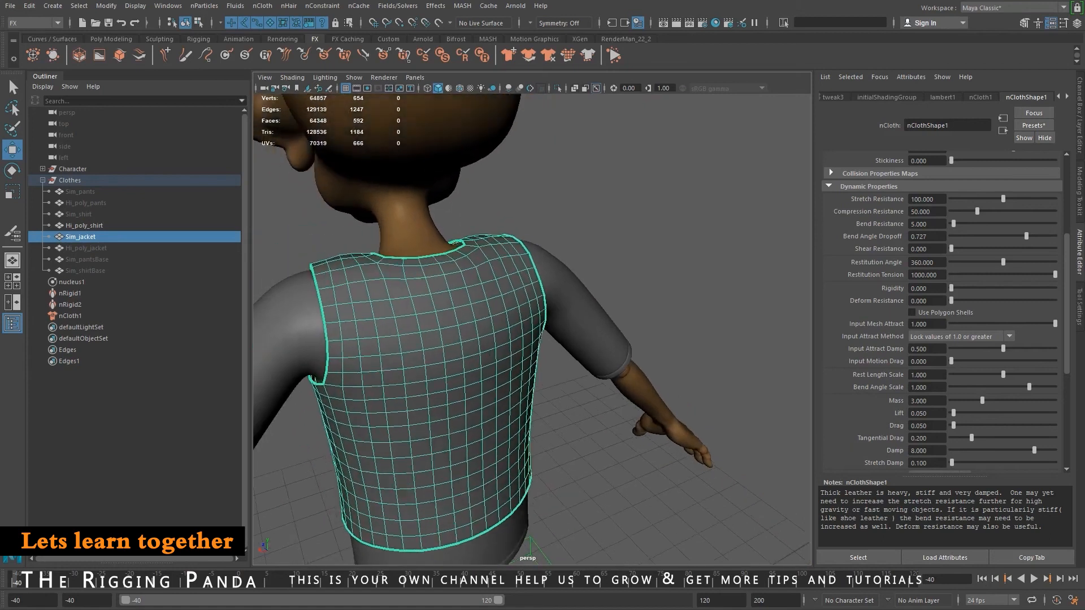
left_click(262, 5)
mouse_move(356, 173)
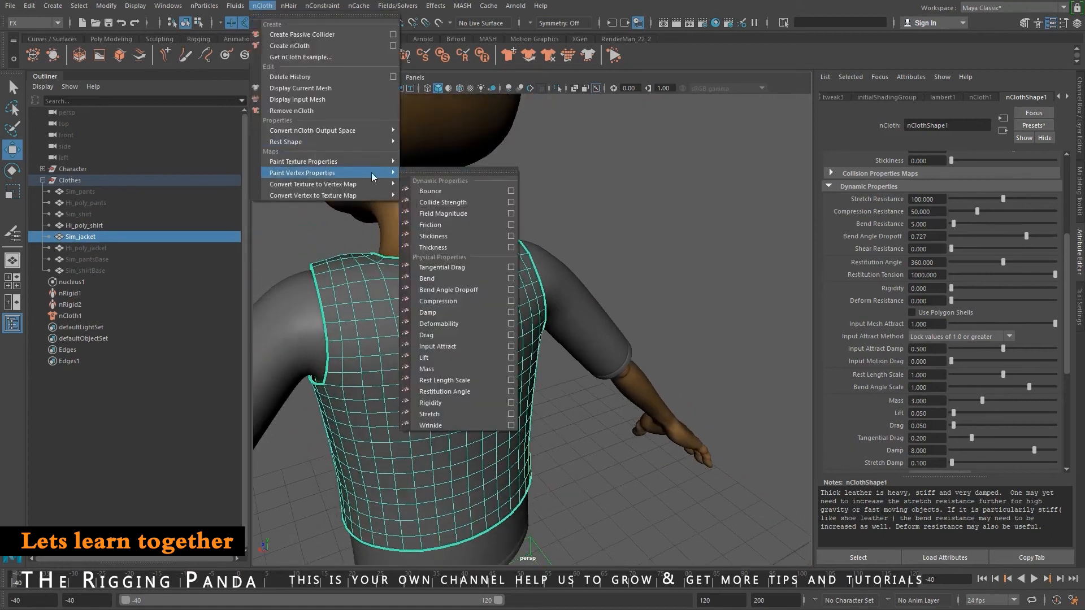
left_click(511, 347)
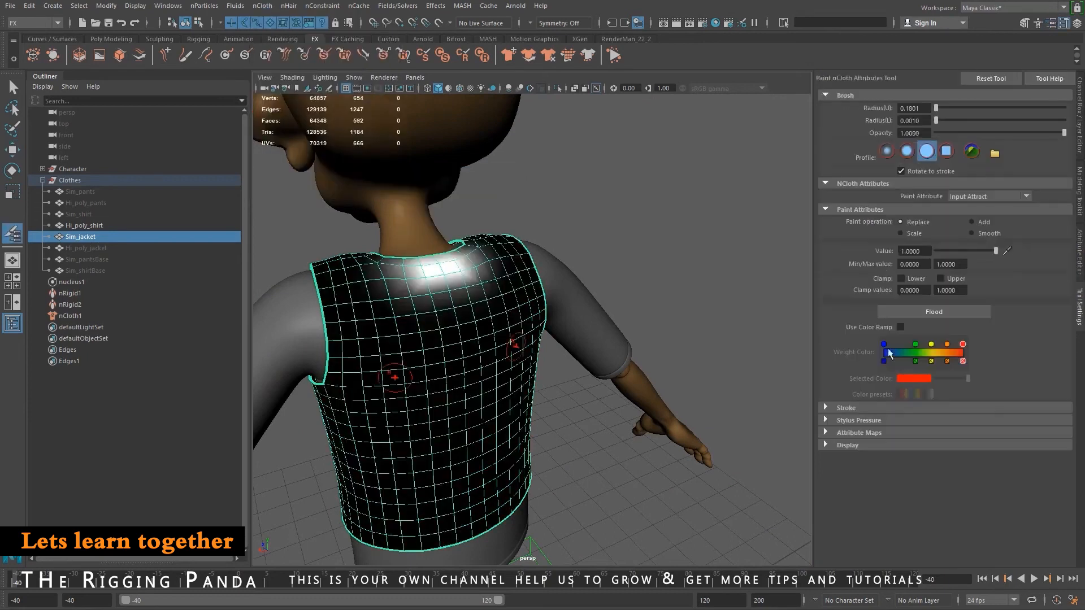
Flood the jacket's Input Attract map three times with the Smooth operation and check the falloff around the neckline.
left_click_drag(397, 290, 353, 300, "alt")
middle_click_drag(421, 295, 472, 361, "alt")
right_click_drag(542, 339, 757, 415, "alt")
right_click_drag(637, 298, 565, 294, "alt")
left_click(971, 233)
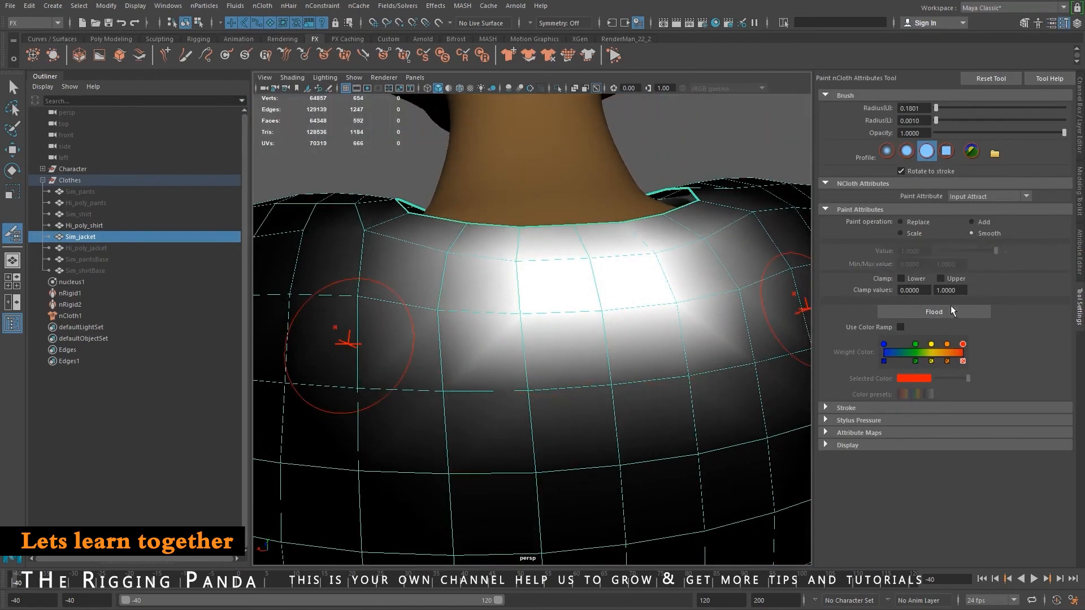
left_click(941, 312)
left_click(941, 312)
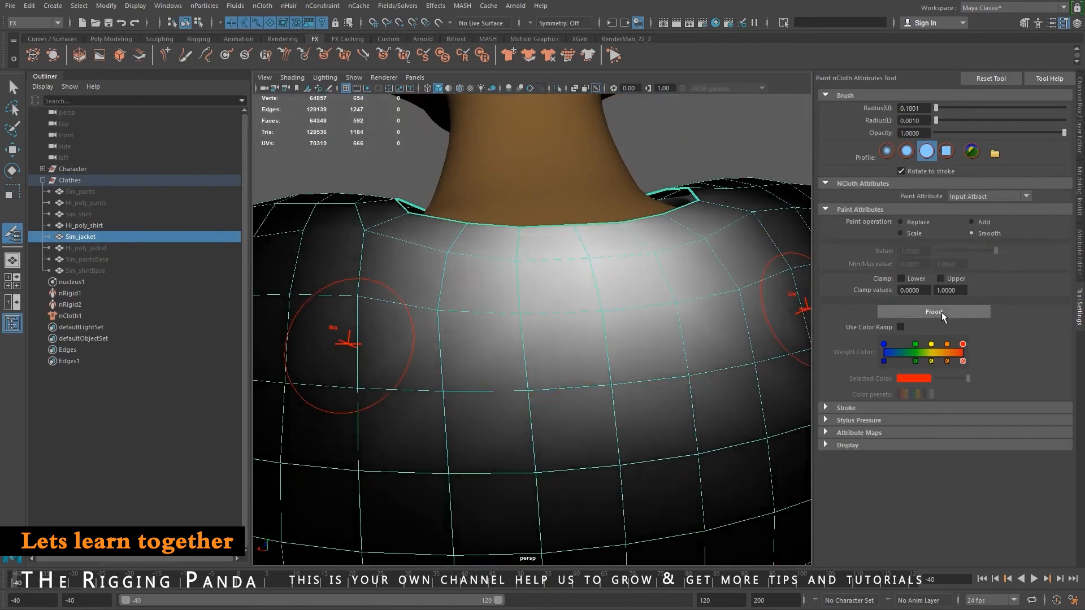
left_click(941, 312)
right_click_drag(660, 305, 584, 298, "alt")
left_click_drag(584, 297, 646, 299, "alt")
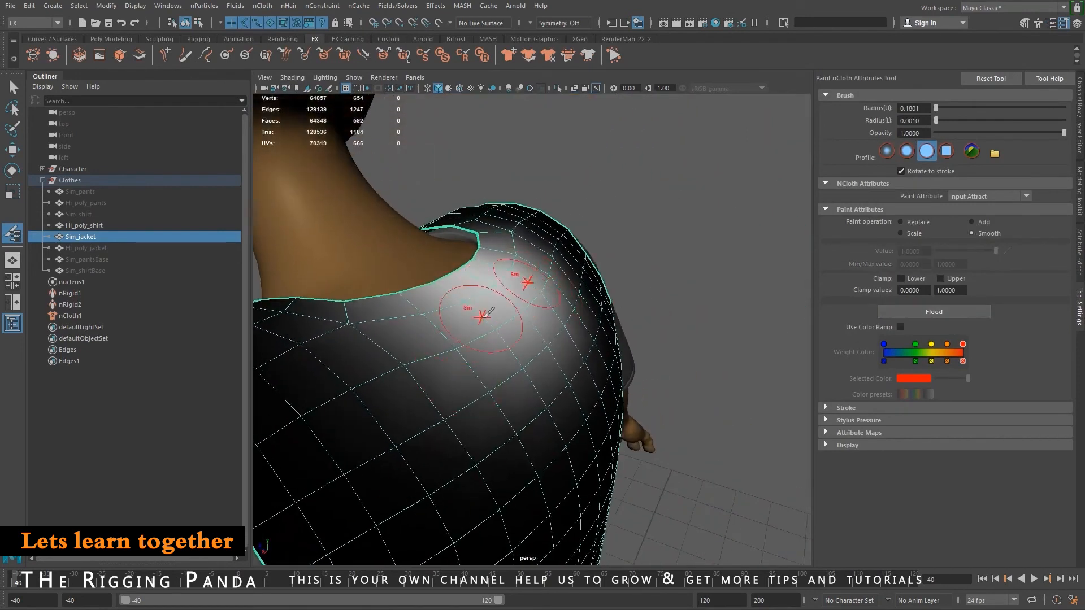
mouse_move(531, 446)
left_mouse_down("alt")
mouse_move(547, 340)
mouse_move(582, 327)
mouse_move(625, 358)
left_mouse_up("alt")
right_click_drag(625, 359, 550, 327, "alt")
mouse_move(550, 327)
left_mouse_down("alt")
mouse_move(523, 342)
mouse_move(499, 317)
mouse_move(509, 302)
left_mouse_up("alt")
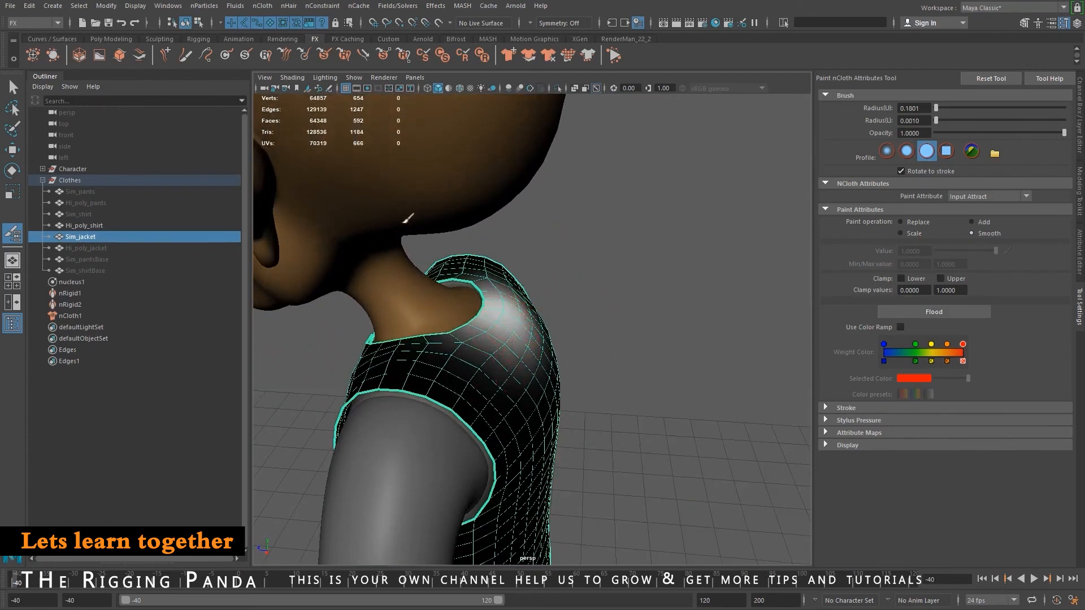
Exit Input Attract painting and save the scene with the smoothed map.
key("w")
right_click_drag(590, 415, 546, 410, "alt")
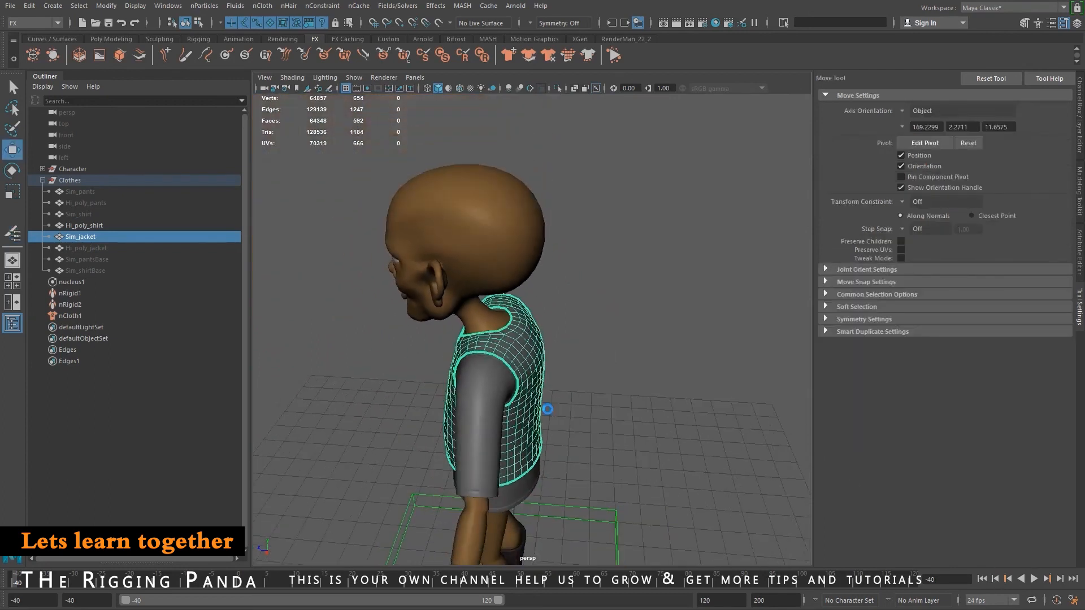
key("q")
key("ctrl+s")
key("Return")
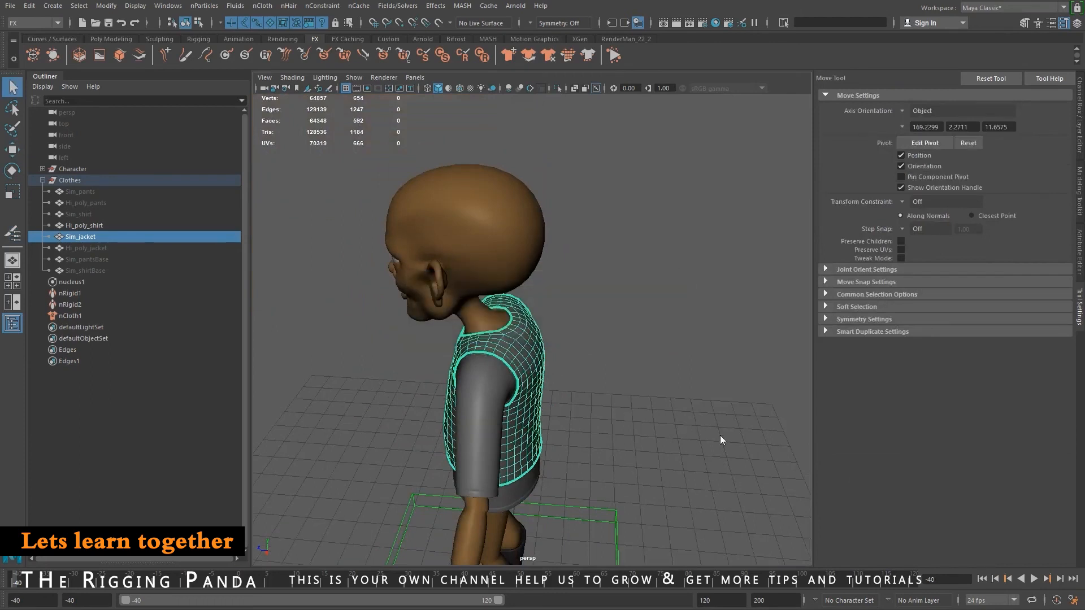
key("w")
Play the simulation to frame -35, inspect the jacket from the side and front, and rewind to the start frame.
left_click_drag(666, 408, 613, 411, "alt")
left_click(1034, 579)
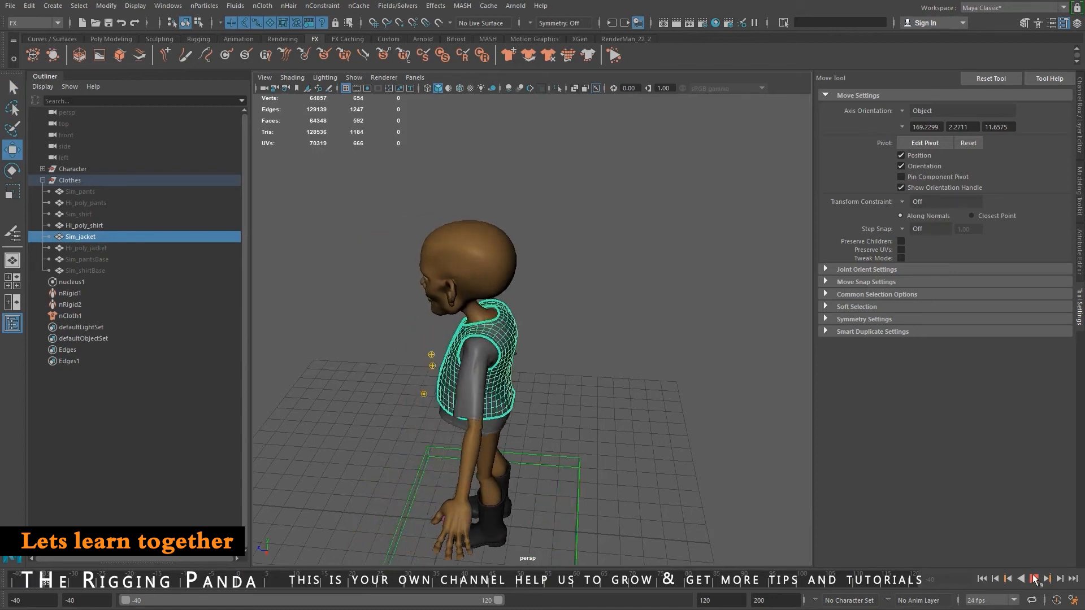
left_click(1034, 578)
key("alt+shift+v")
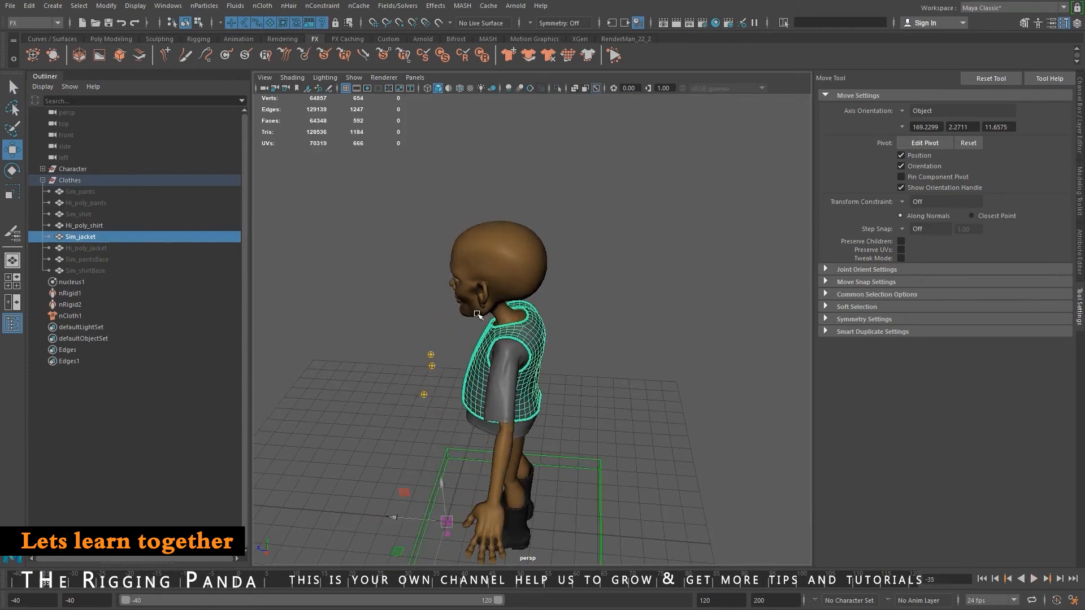
left_click_drag(548, 327, 588, 459, "alt")
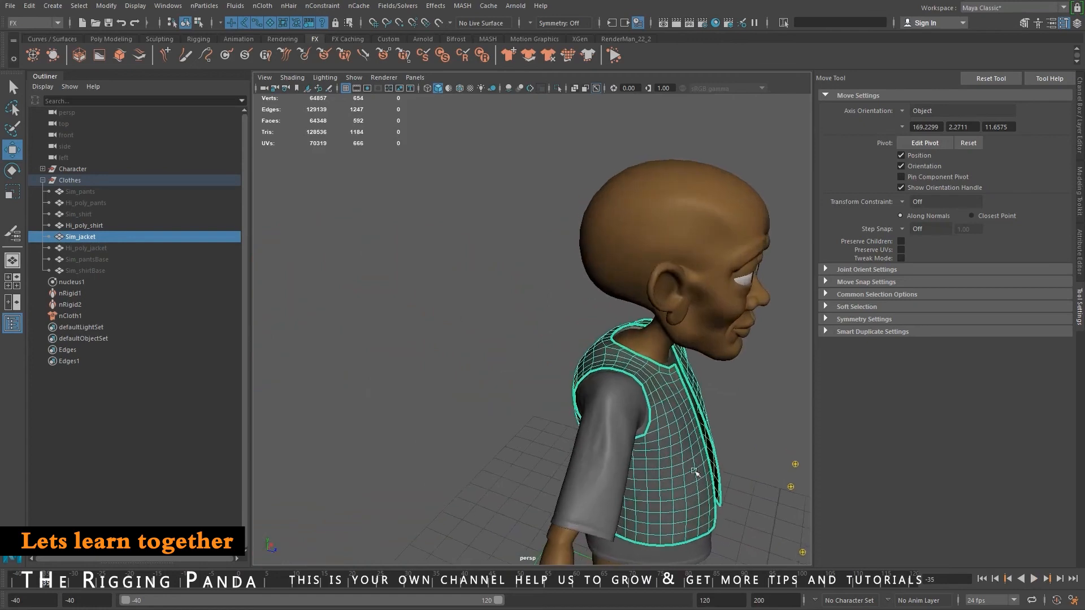
right_click_drag(695, 473, 603, 383, "alt")
left_click_drag(603, 383, 571, 388, "alt")
left_click(982, 579)
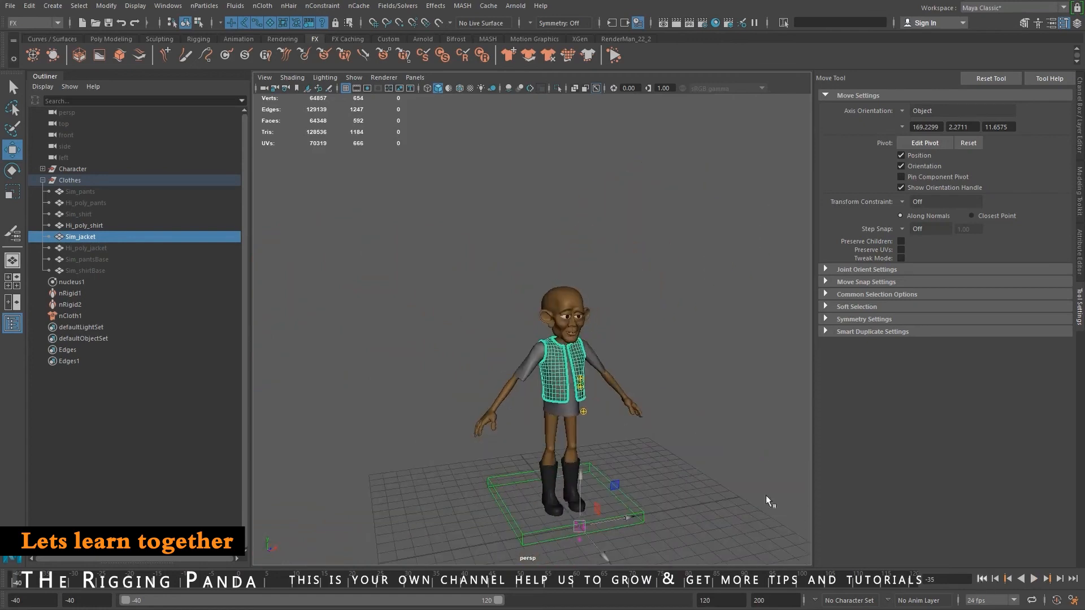
left_click_drag(651, 412, 644, 388, "alt")
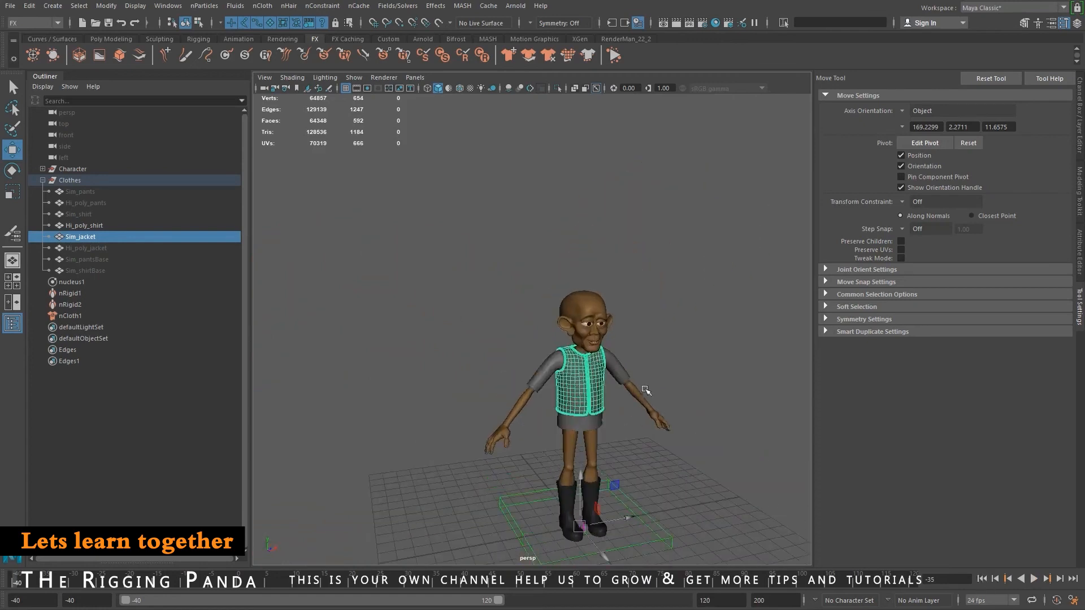
Inspect the jacket around the character and review the collision and dynamic properties of nClothShape1.
right_click_drag(644, 388, 538, 368, "alt")
left_click_drag(537, 368, 518, 393, "alt")
middle_click_drag(519, 393, 560, 327, "alt")
right_click_drag(528, 334, 601, 376, "alt")
left_click_drag(601, 376, 584, 383, "alt")
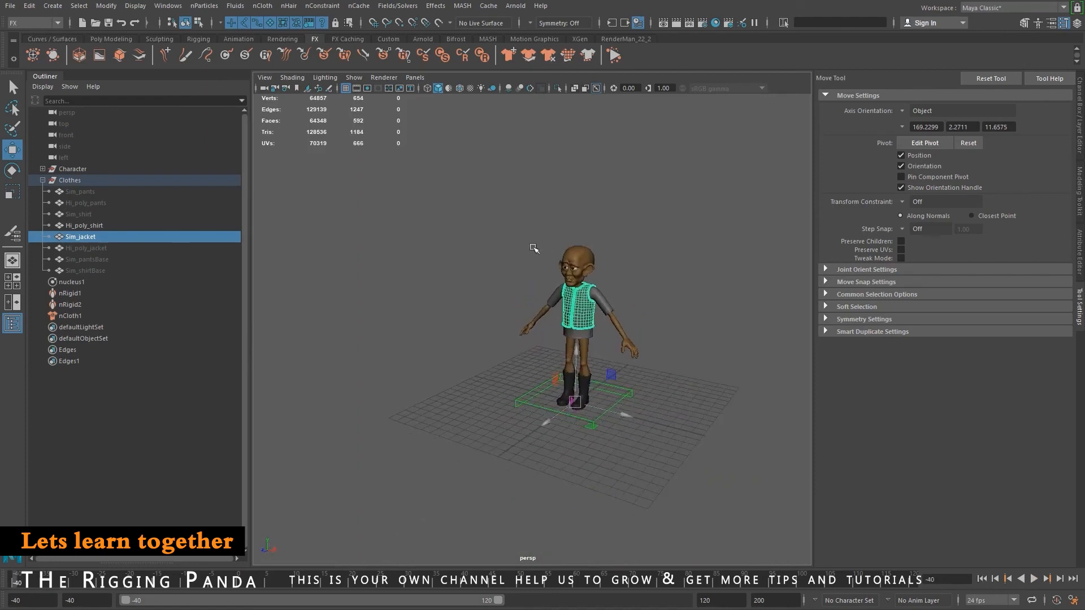
left_click(1081, 260)
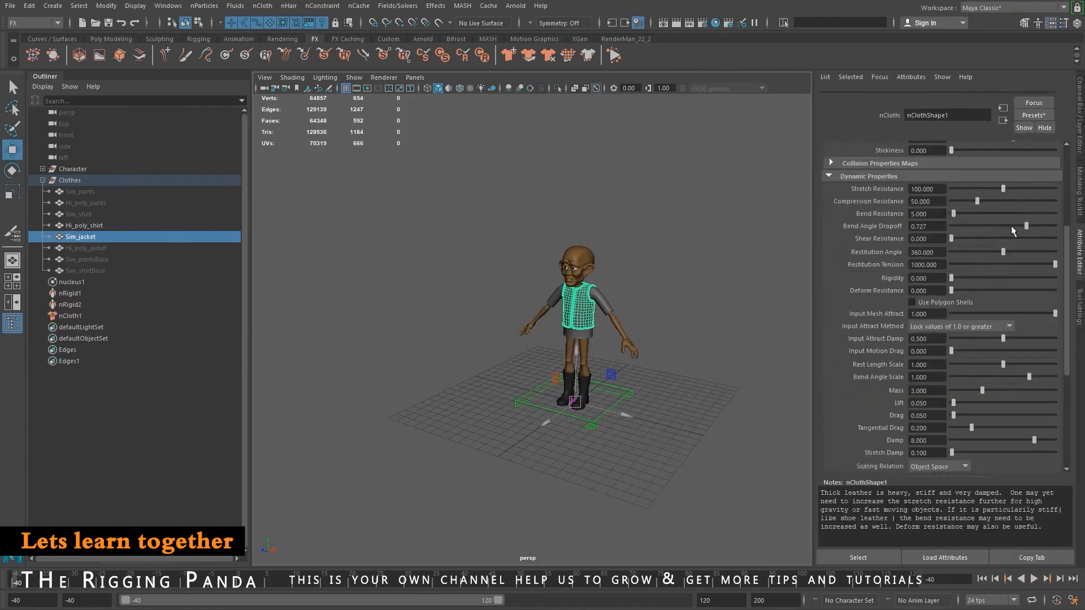
scroll(954, 423, "up", 5)
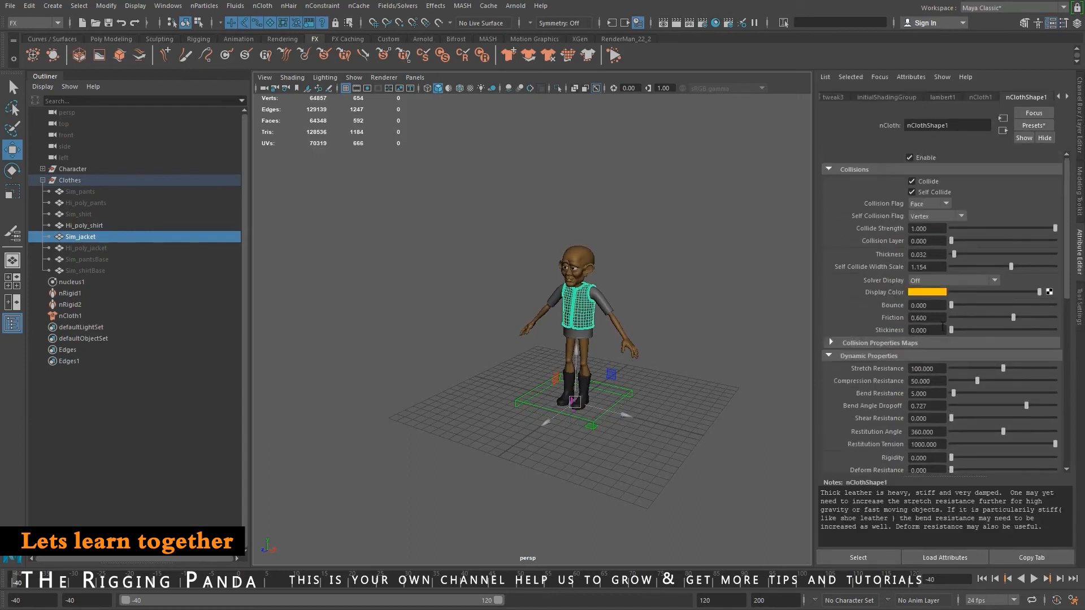
middle_click_drag(463, 309, 475, 312, "alt")
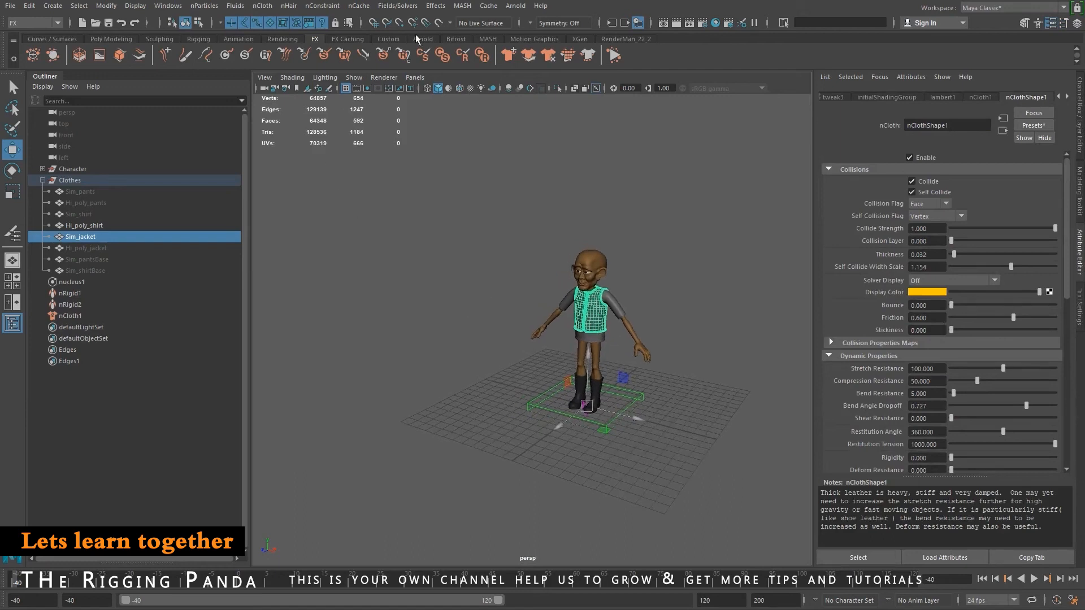
Open the new nCache options for Sim_jacket and set the cache directory to the scenes/Cache/sim folder.
left_click(263, 7)
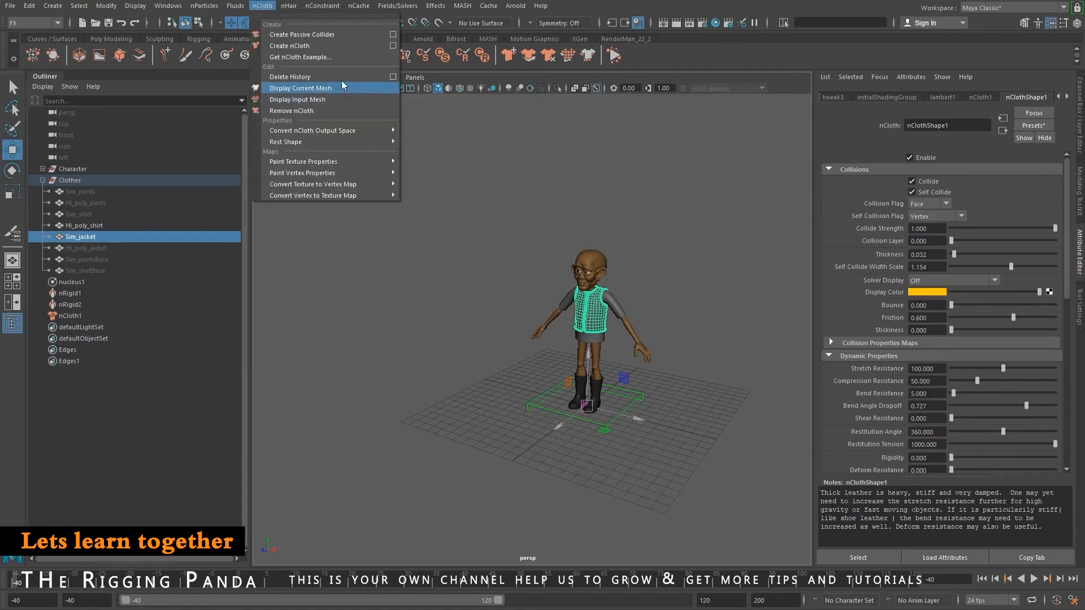
mouse_move(360, 6)
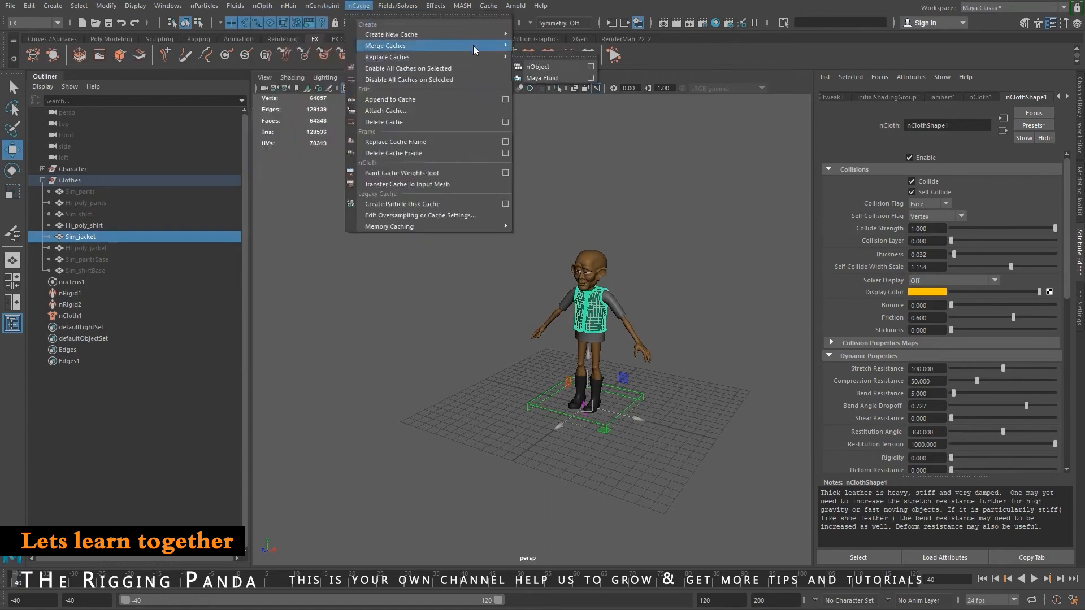
mouse_move(486, 35)
left_click(592, 45)
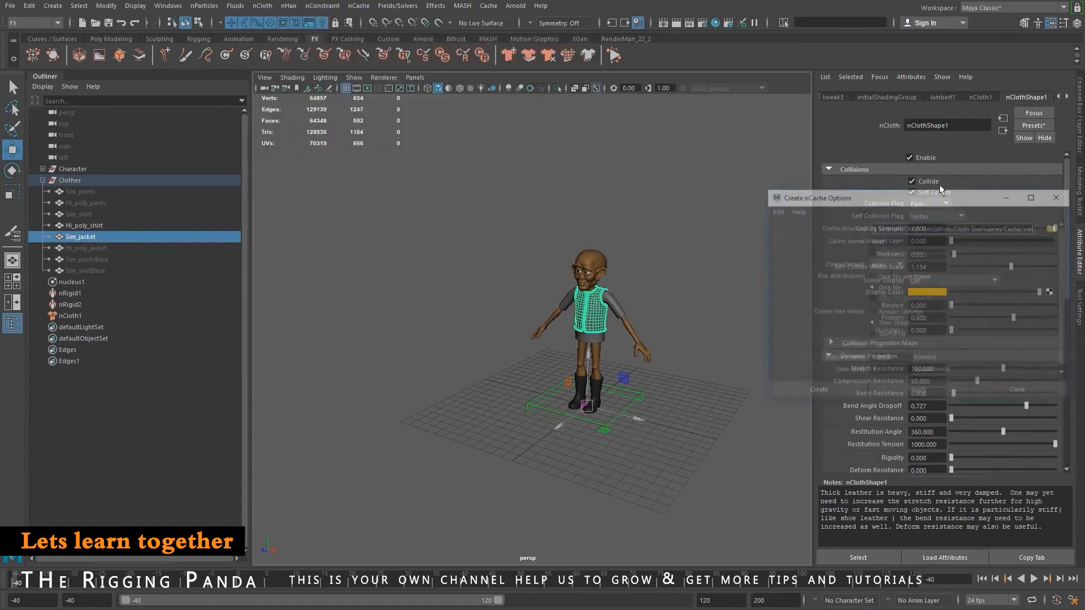
left_click(1053, 228)
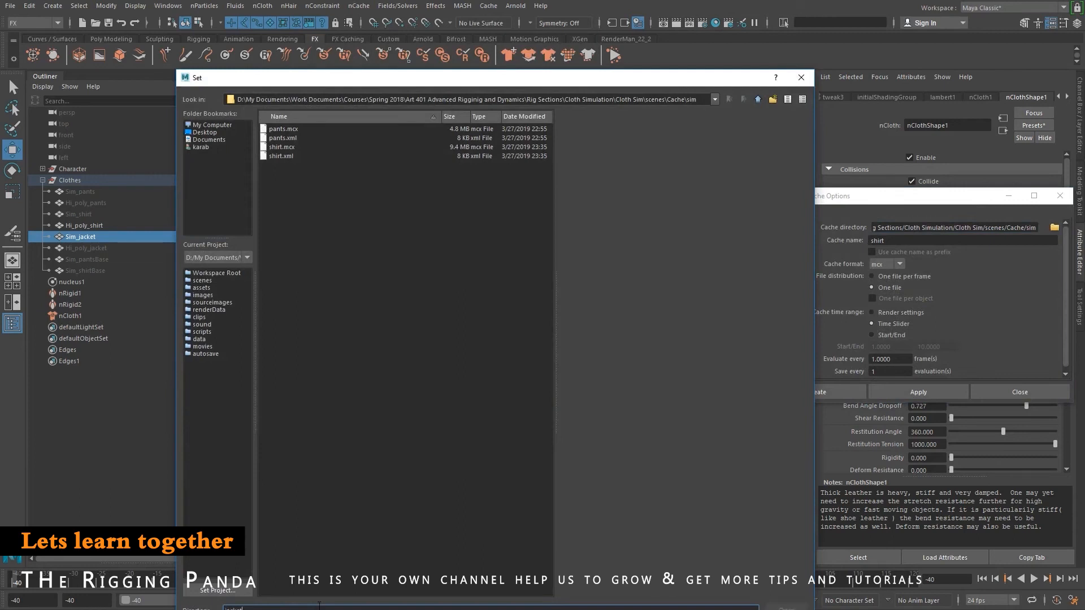
key("BackSpace")
left_click(787, 608)
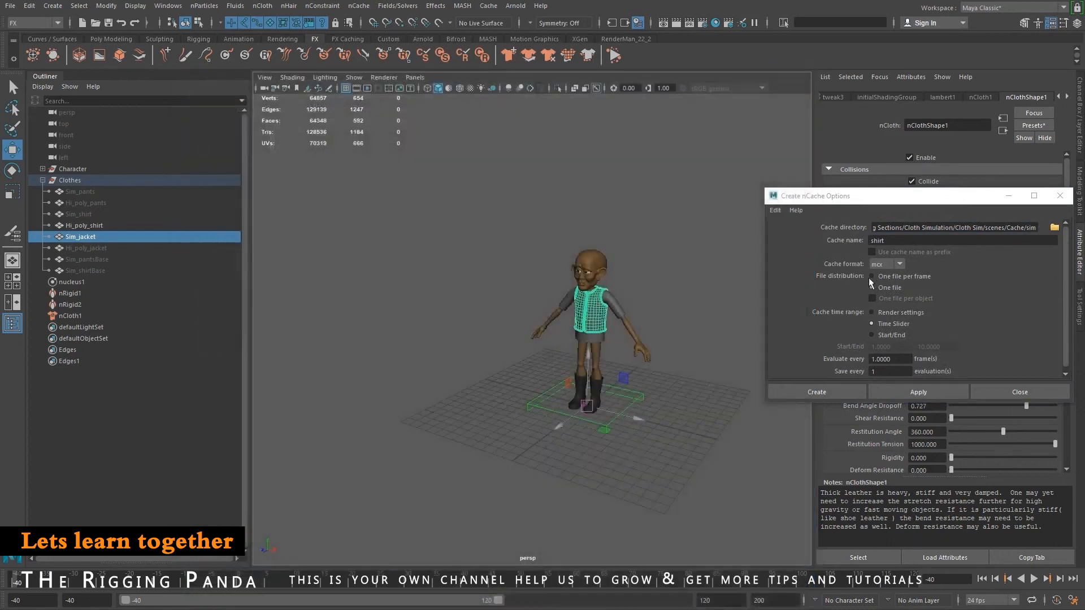
Name the nCache jacket and create it as one mcx file over the time slider range.
double_click(903, 242)
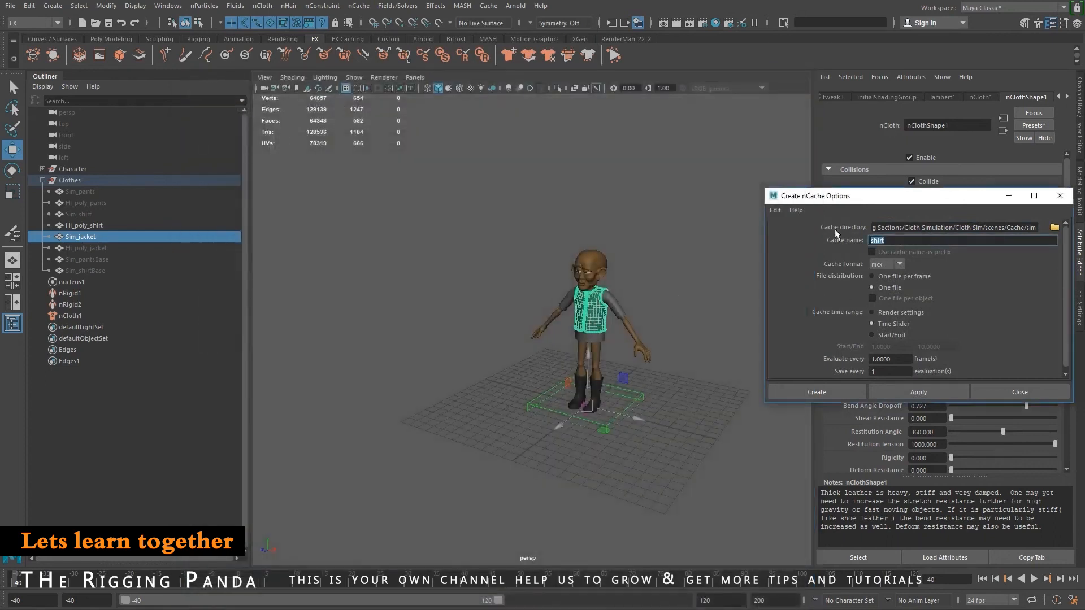
type("jacket")
key("Return")
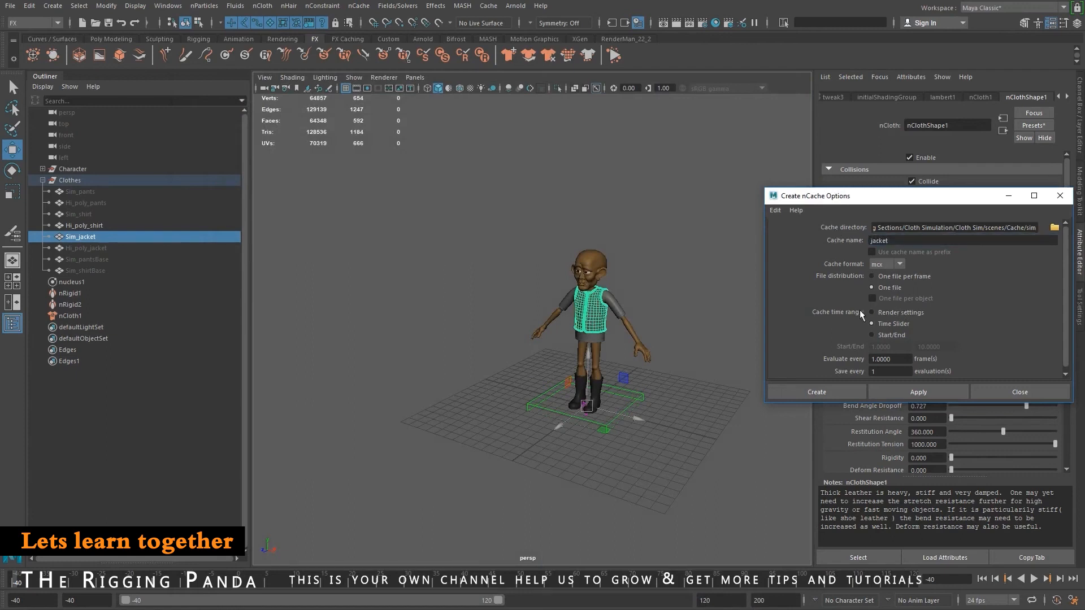
left_click_drag(698, 435, 600, 392, "alt")
middle_click_drag(601, 392, 716, 394, "alt")
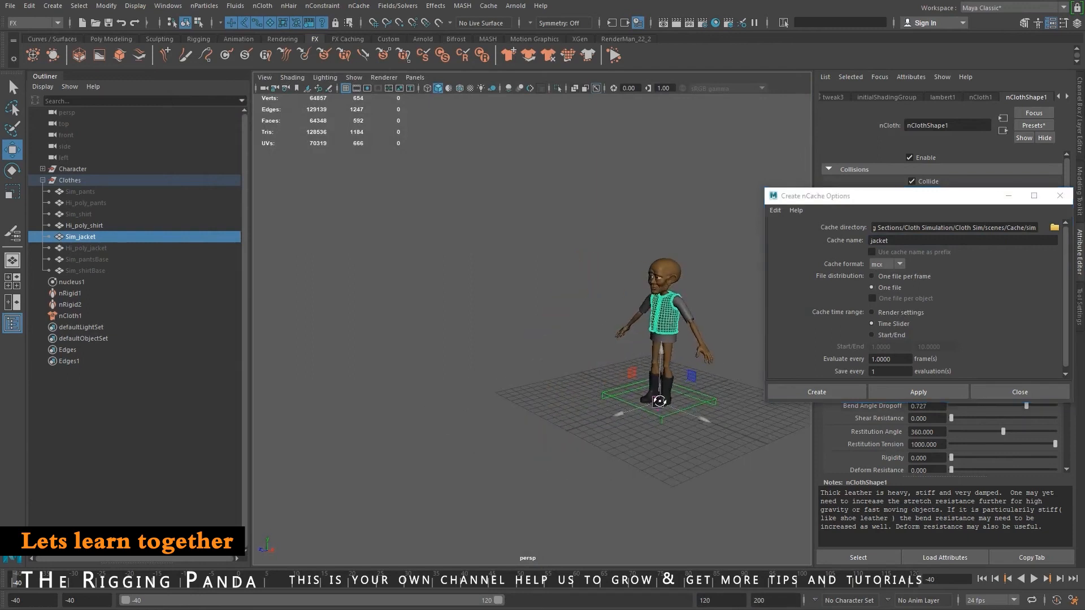
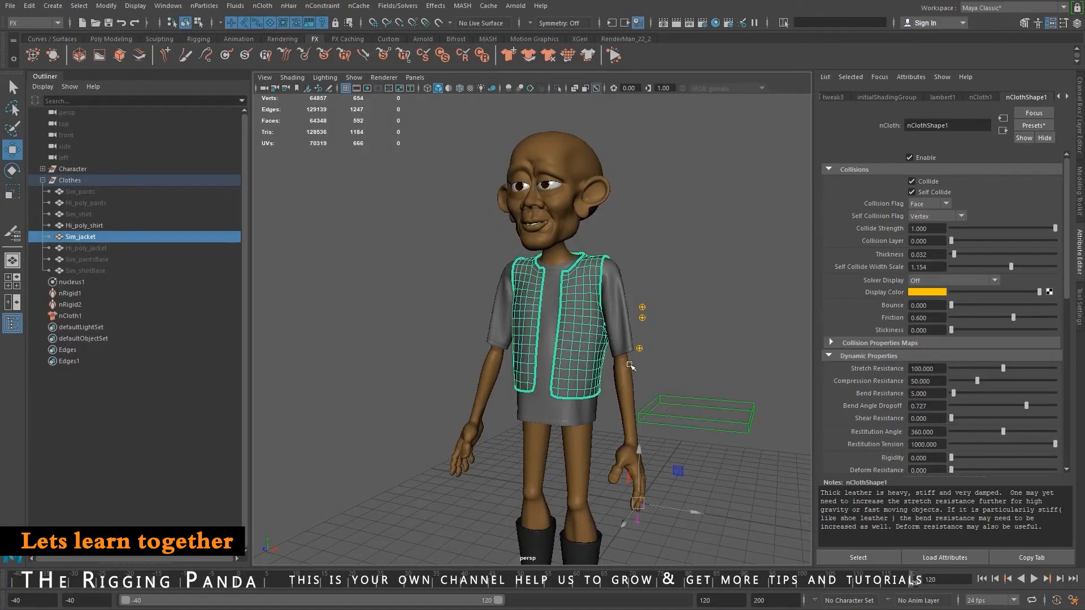
Scrub through the cached jacket simulation, return to the start frame and examine the jacket's front up close.
mouse_move(822, 583)
left_mouse_down()
mouse_move(604, 579)
mouse_move(313, 531)
left_mouse_up()
middle_click_drag(660, 367, 588, 402, "alt")
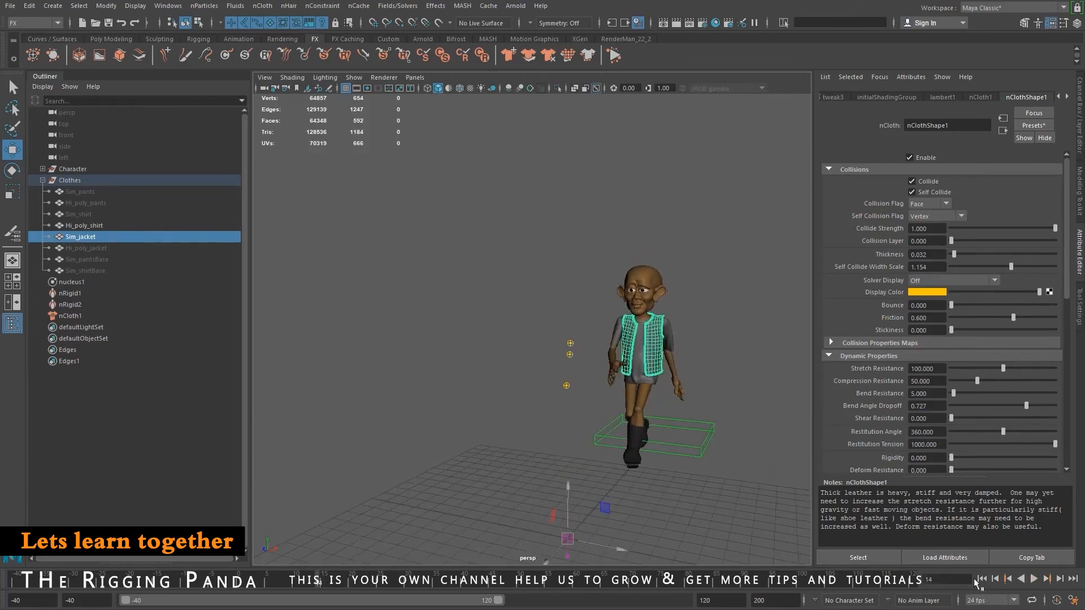
left_click(982, 579)
right_click_drag(548, 356, 661, 402, "alt")
left_click_drag(662, 403, 626, 391, "alt")
right_click_drag(626, 391, 658, 398, "alt")
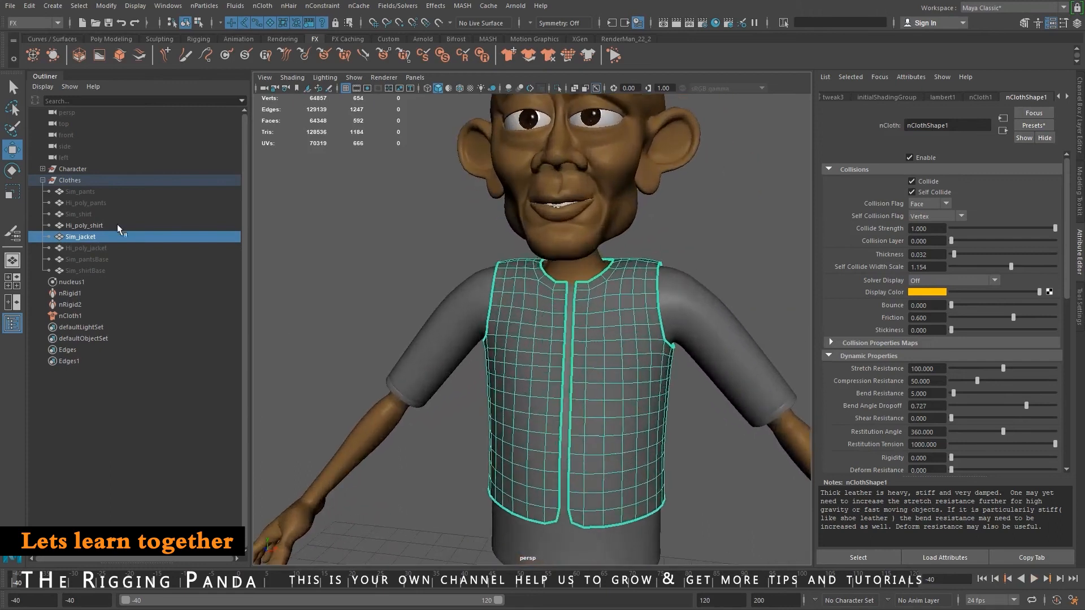
Show Hi_poly_jacket and hide Sim_jacket.
left_click(105, 248)
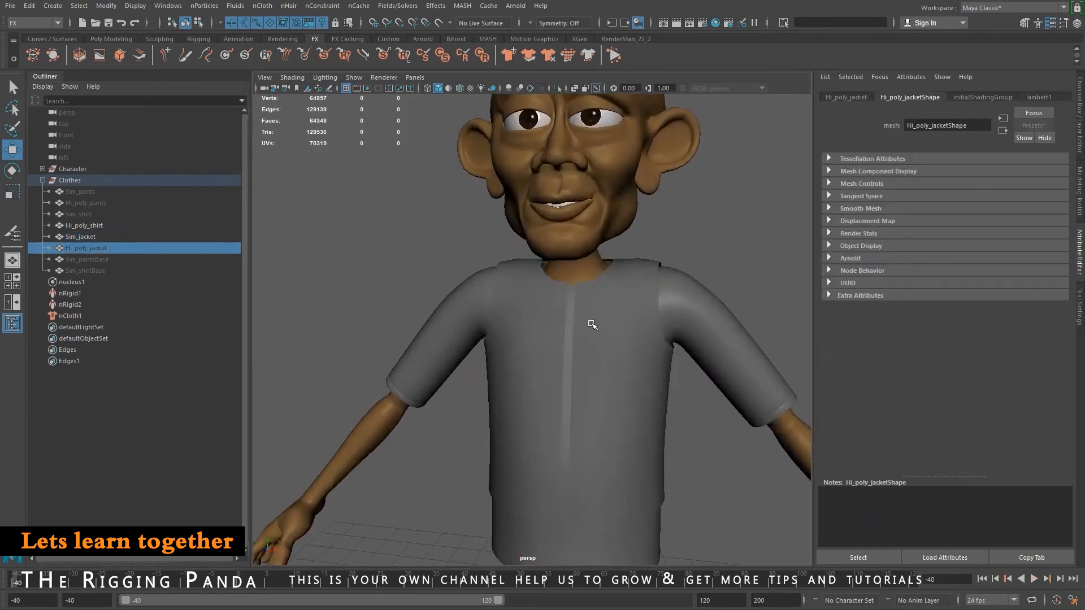
key("shift+h")
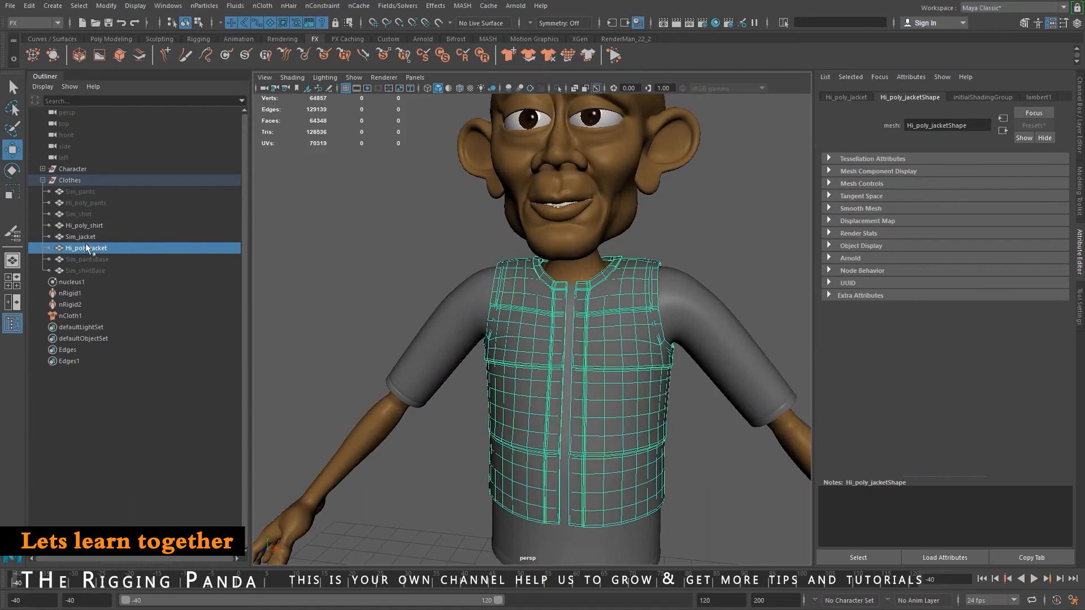
left_click(84, 237)
key("ctrl+h")
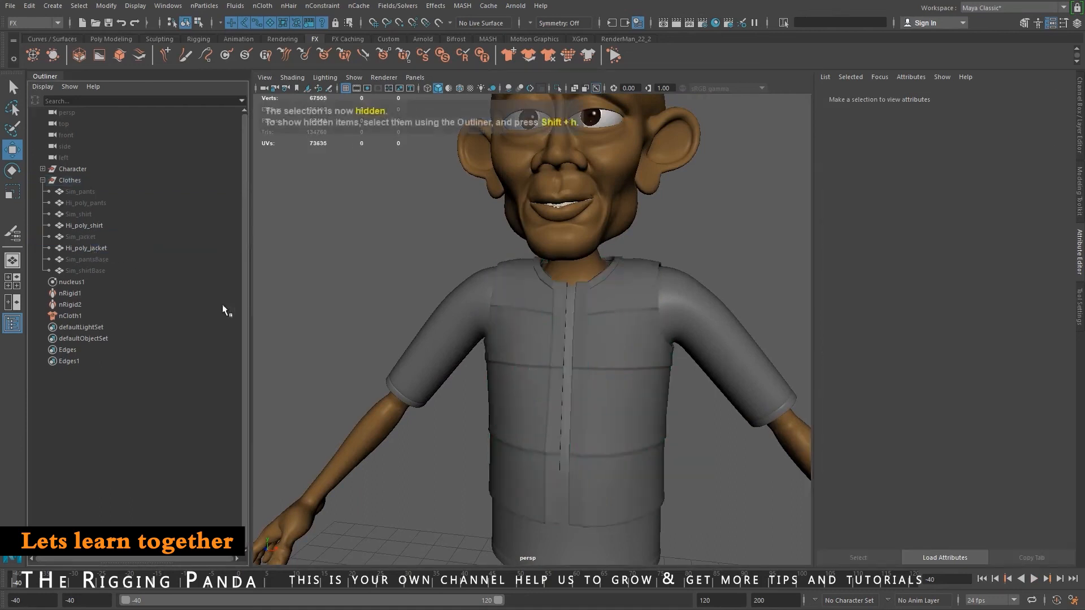
Save the scene and apply a Wrap deformer to Hi_poly_jacket with Sim_jacket as the driver.
left_click(101, 249)
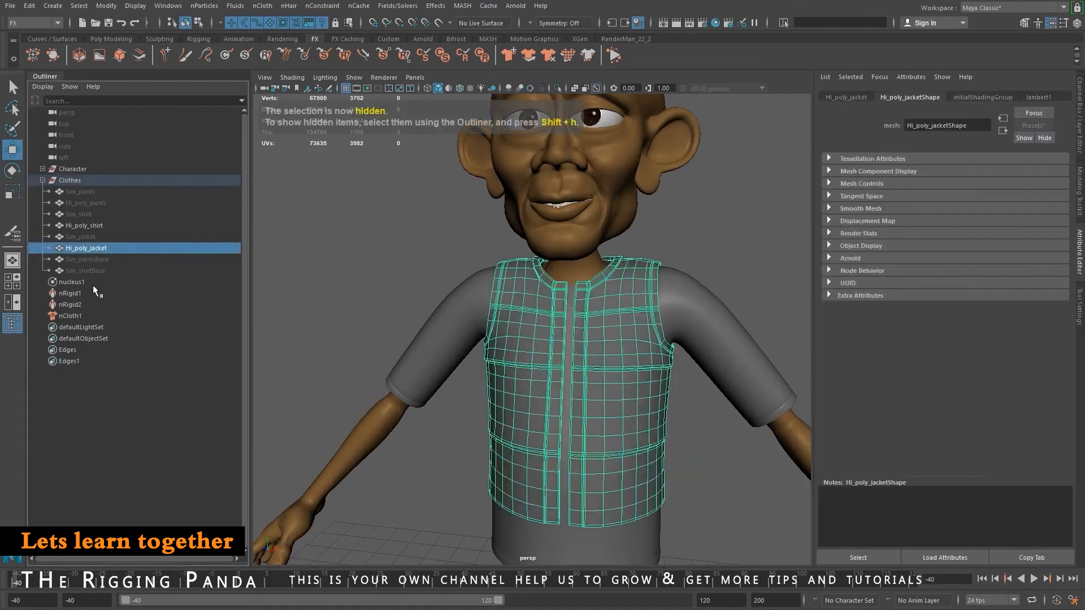
left_click(81, 237, "ctrl")
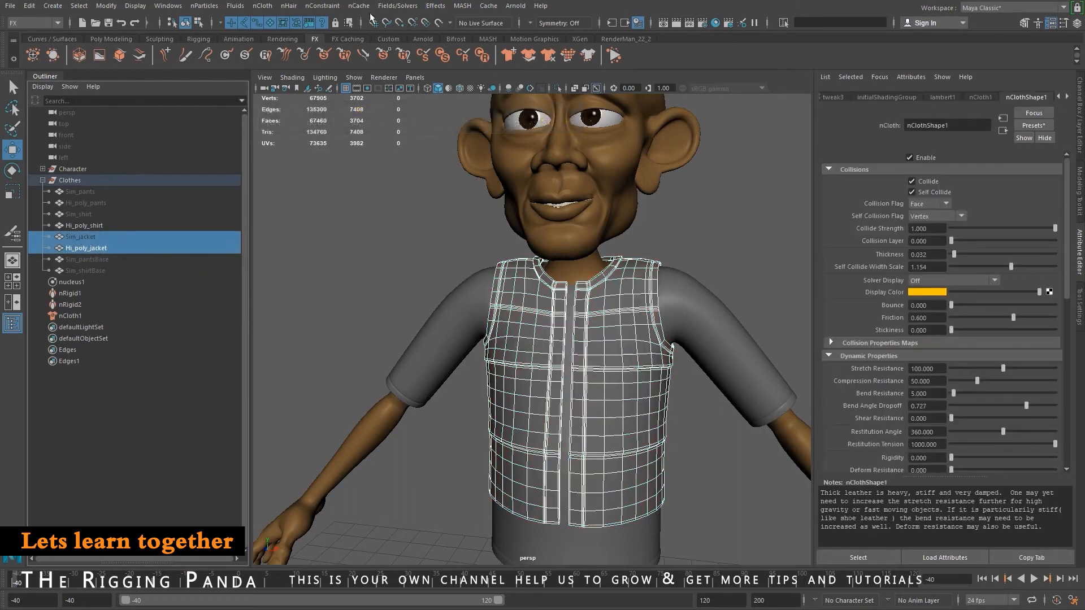
left_click(34, 22)
left_click(30, 35)
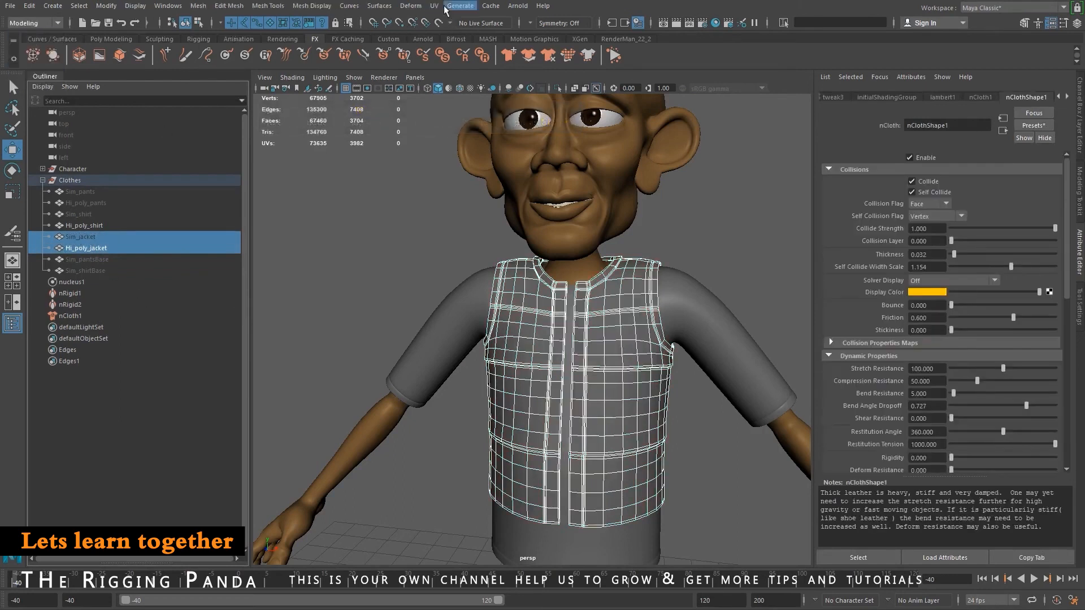
left_click(413, 8)
left_click(350, 6)
left_click(108, 24)
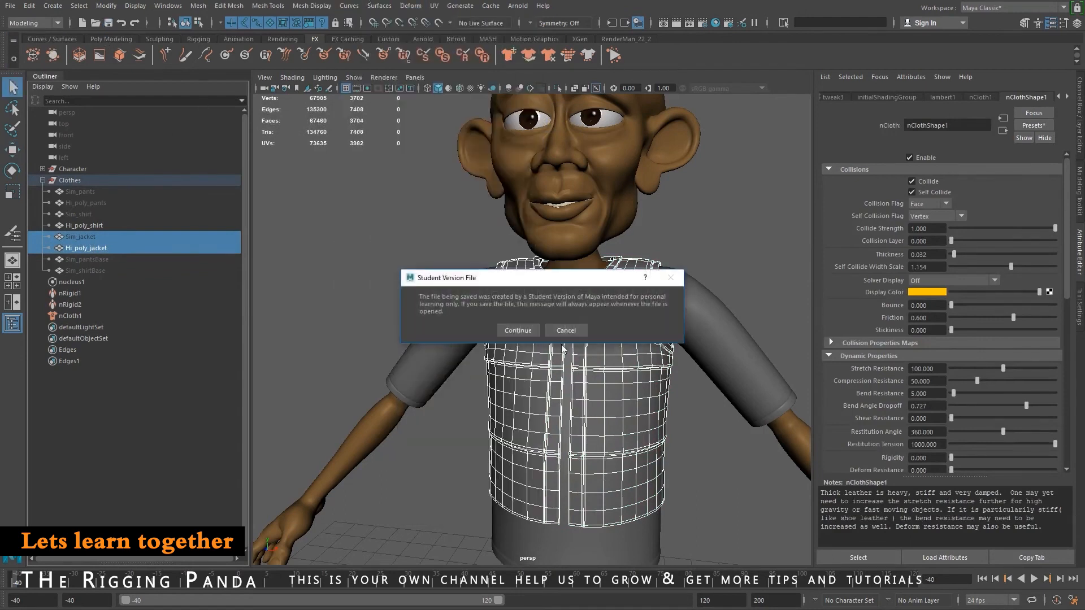
left_click(519, 332)
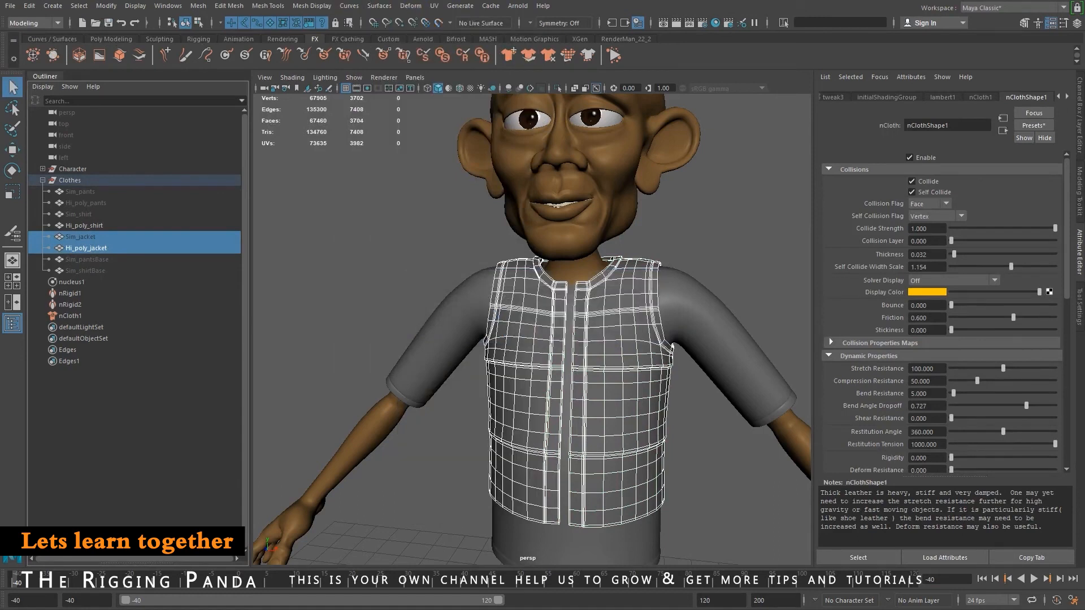
key("w")
left_click(411, 7)
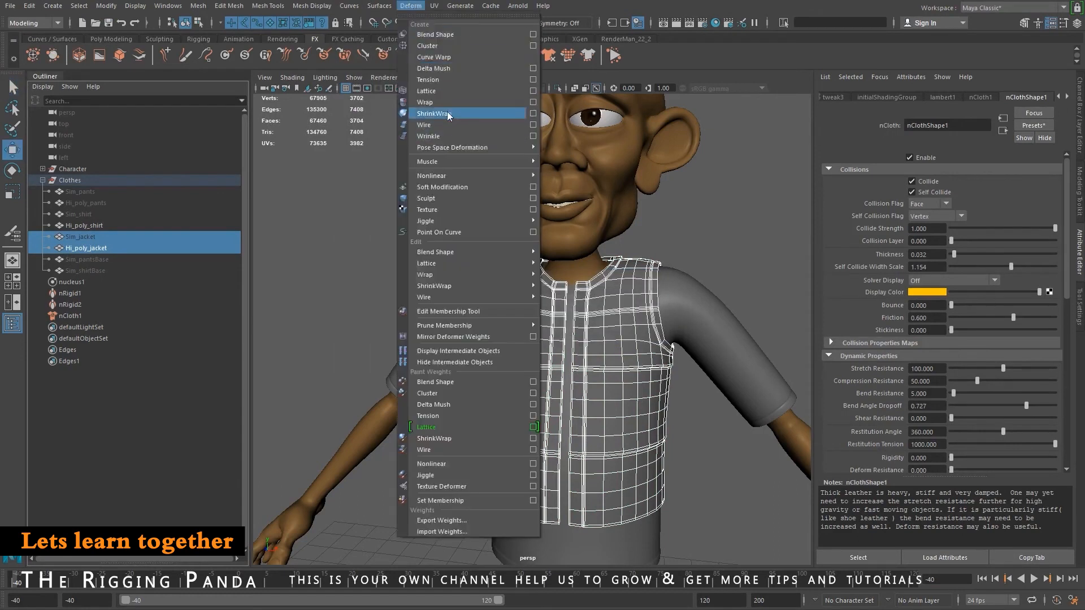
left_click(445, 102)
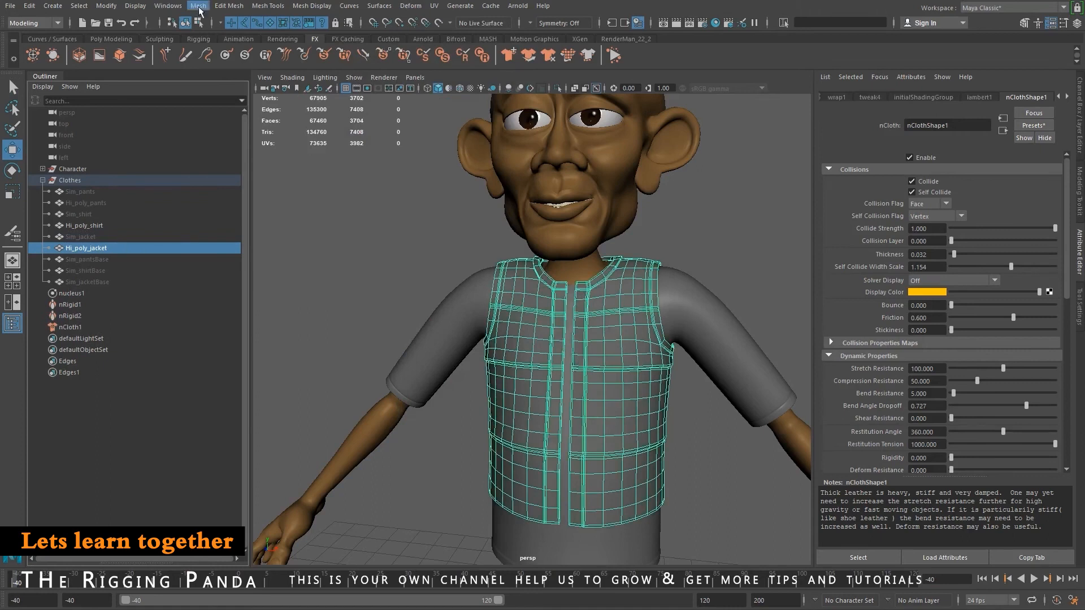
Check how the wrapped Hi_poly_jacket follows the simulation at frame 68, preview it smoothed, and return to the start frame.
left_click(81, 237)
left_click(84, 248)
left_click(620, 583)
right_click_drag(642, 455, 516, 415, "alt")
left_click_drag(516, 415, 593, 417, "alt")
right_click_drag(592, 417, 624, 450, "alt")
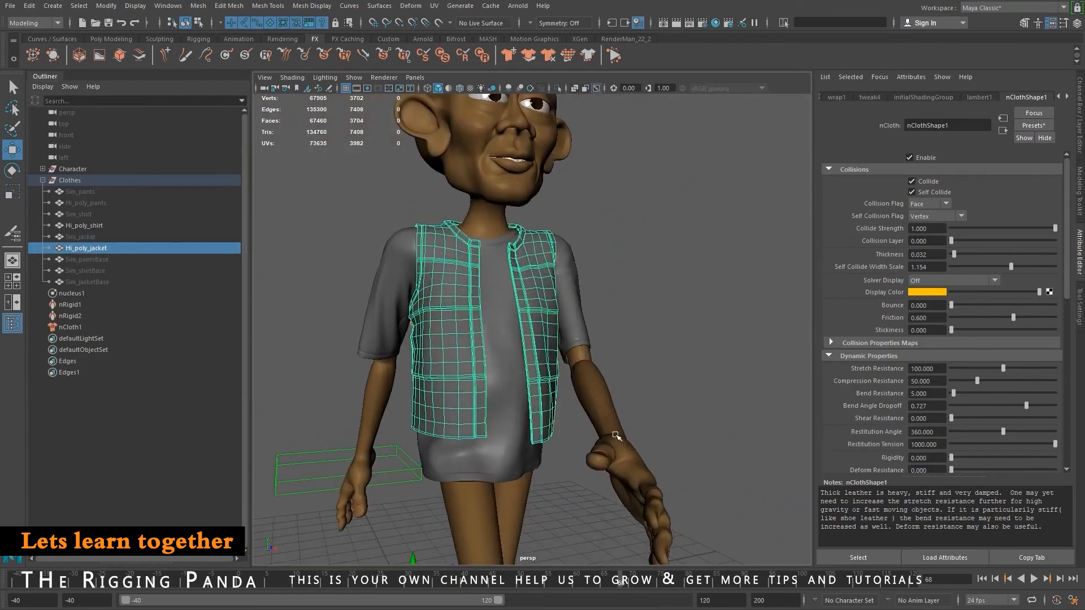
left_click(617, 267)
left_click_drag(617, 267, 669, 389, "alt")
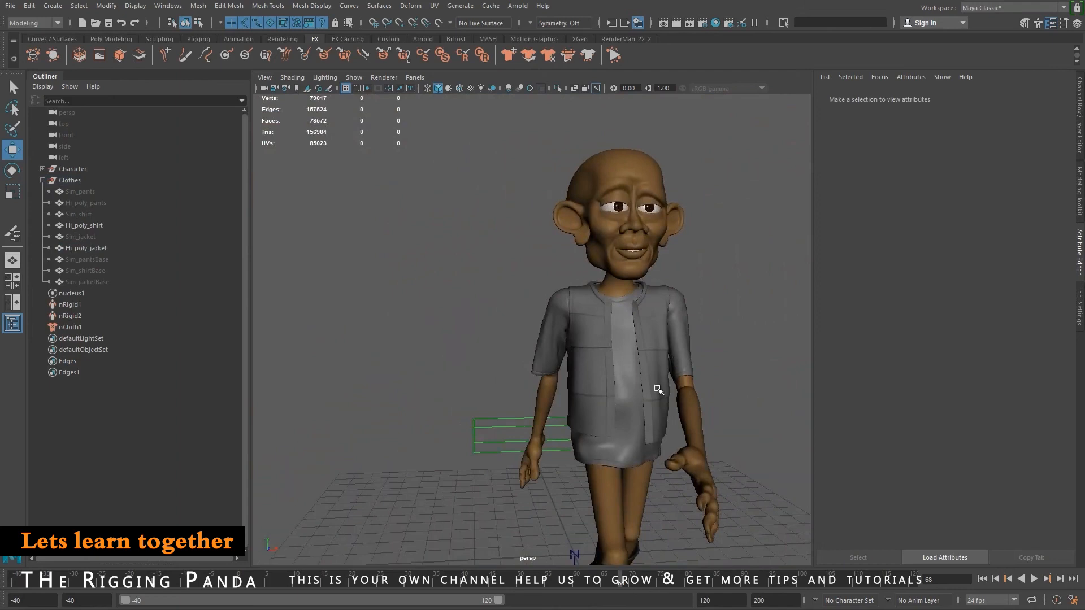
left_click(657, 389)
left_click(982, 578)
scroll(566, 392, "up", 1)
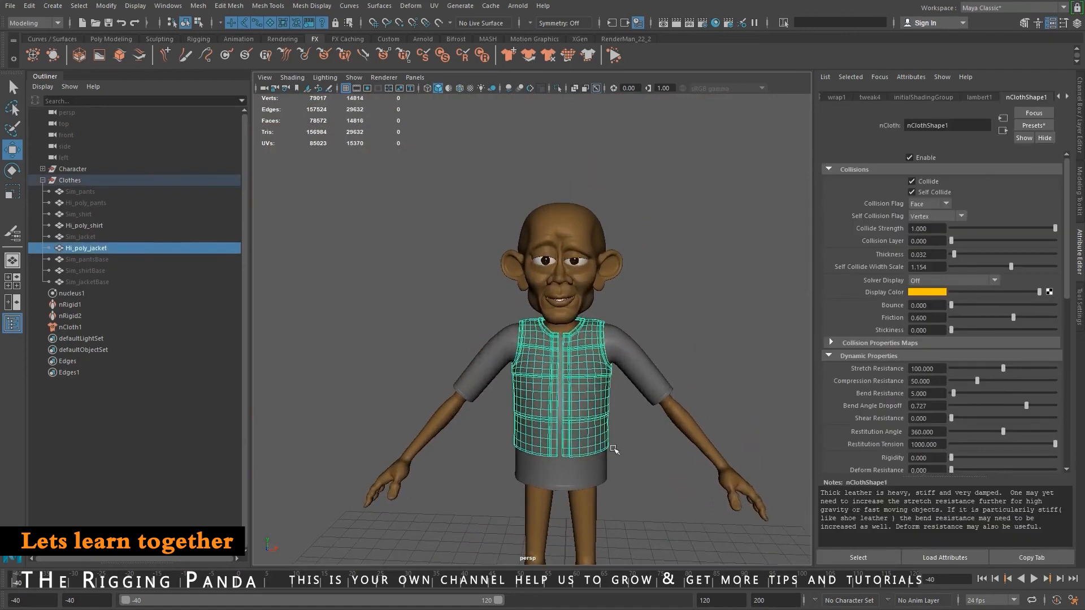
scroll(589, 401, "up", 1)
middle_click_drag(614, 426, 571, 379, "alt")
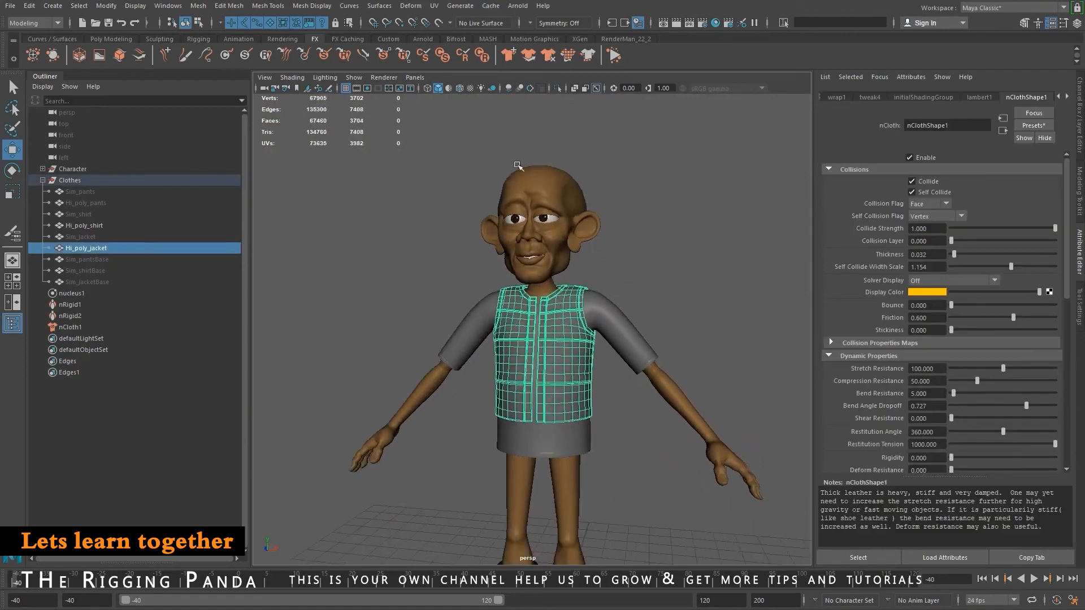
Open the geometry cache export options for Hi_poly_jacket and set the cache directory to scenes/Cache.
left_click(56, 23)
left_click(25, 68)
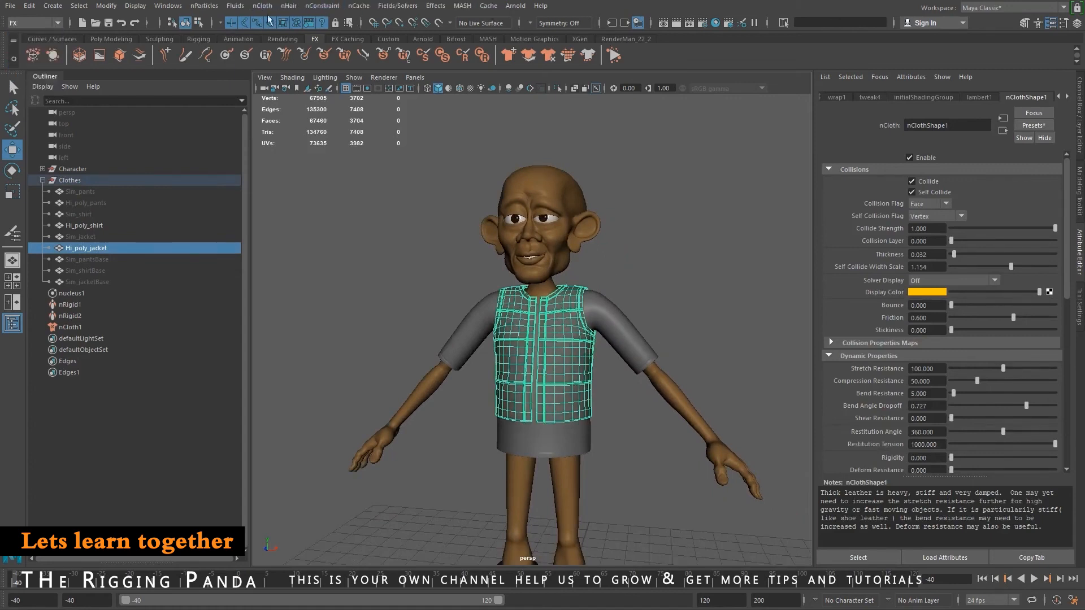
left_click(489, 7)
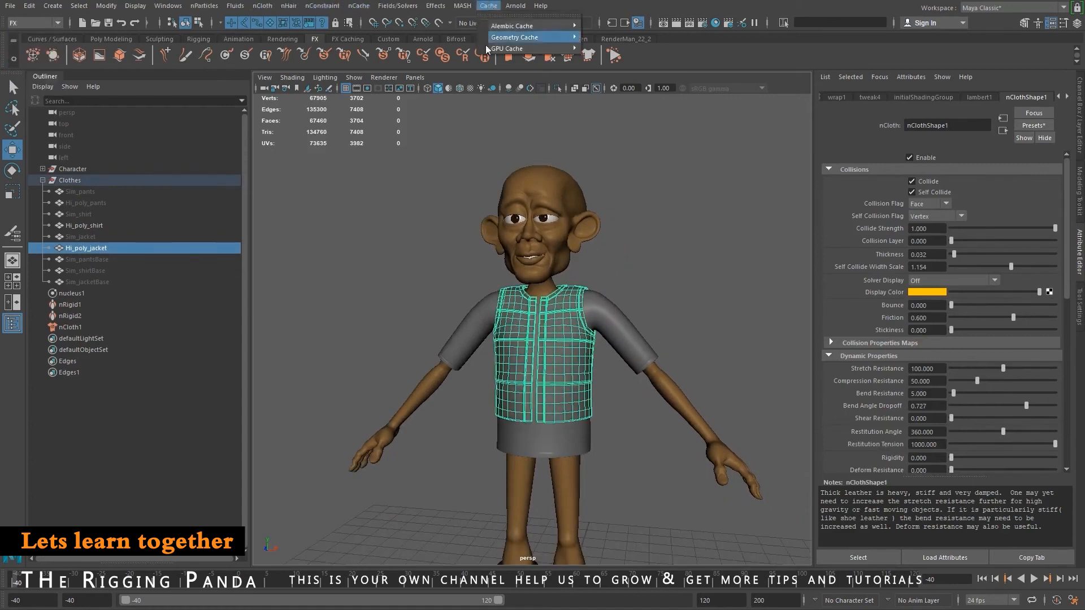
mouse_move(531, 37)
left_click(715, 47)
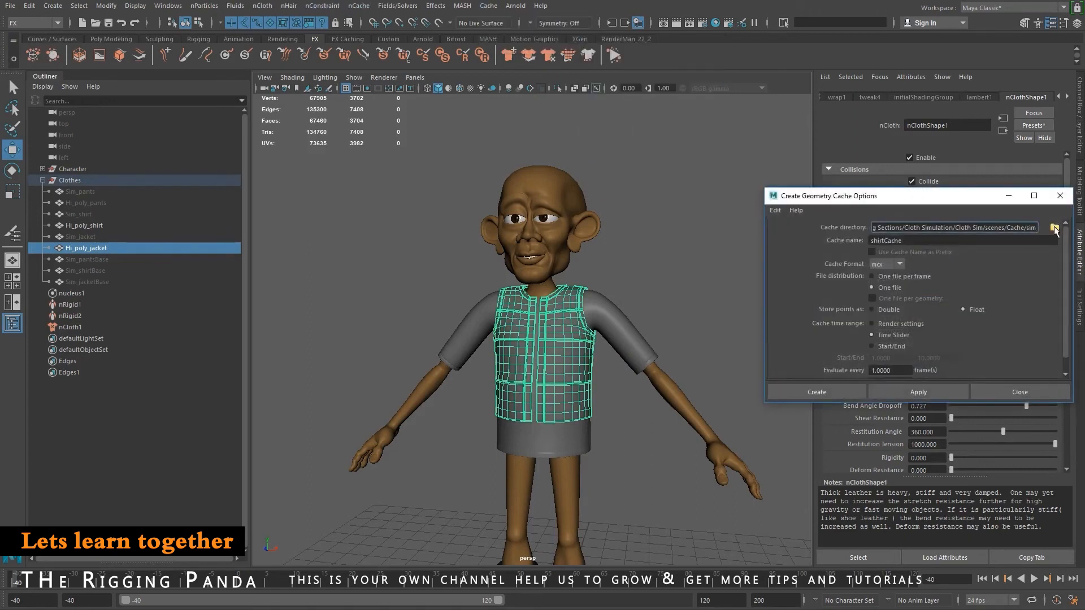
left_click(1055, 227)
left_click(759, 100)
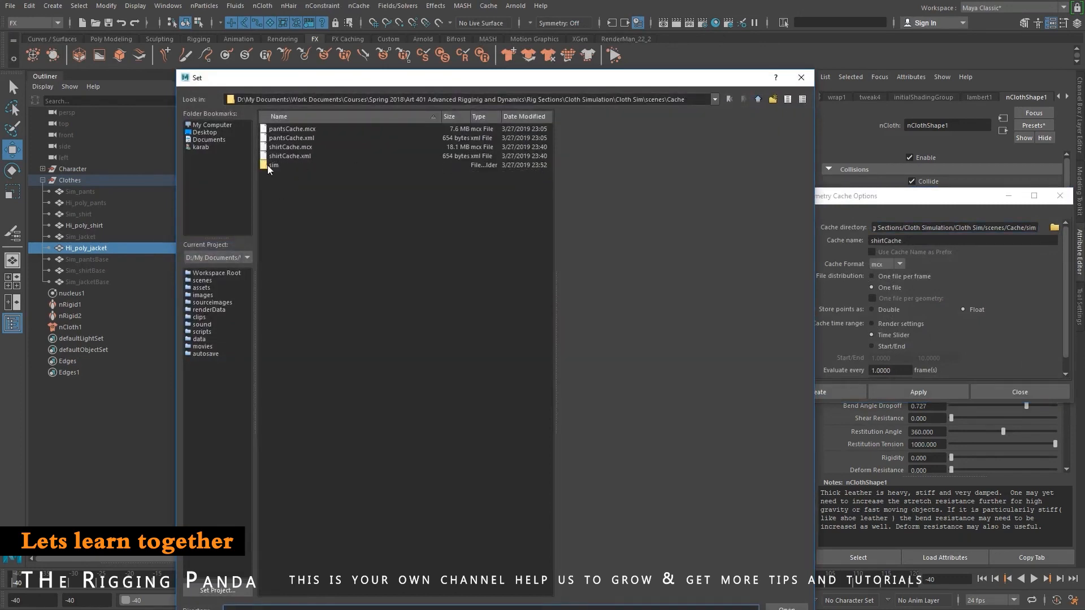
left_click(787, 607)
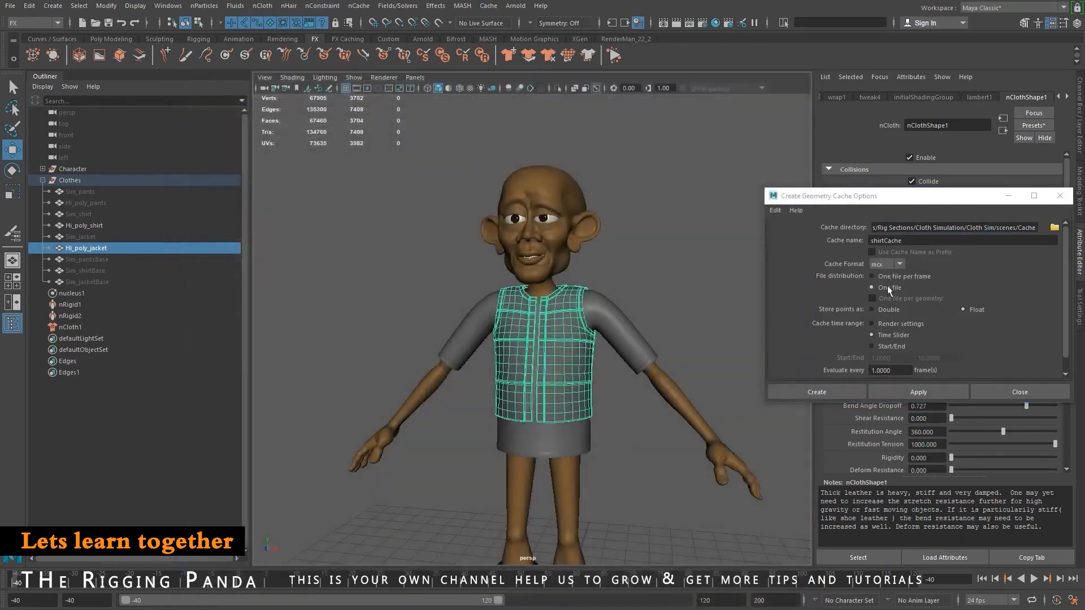
Name the cache jacketCache and create it as one mcx file over the time slider range.
double_click(909, 241)
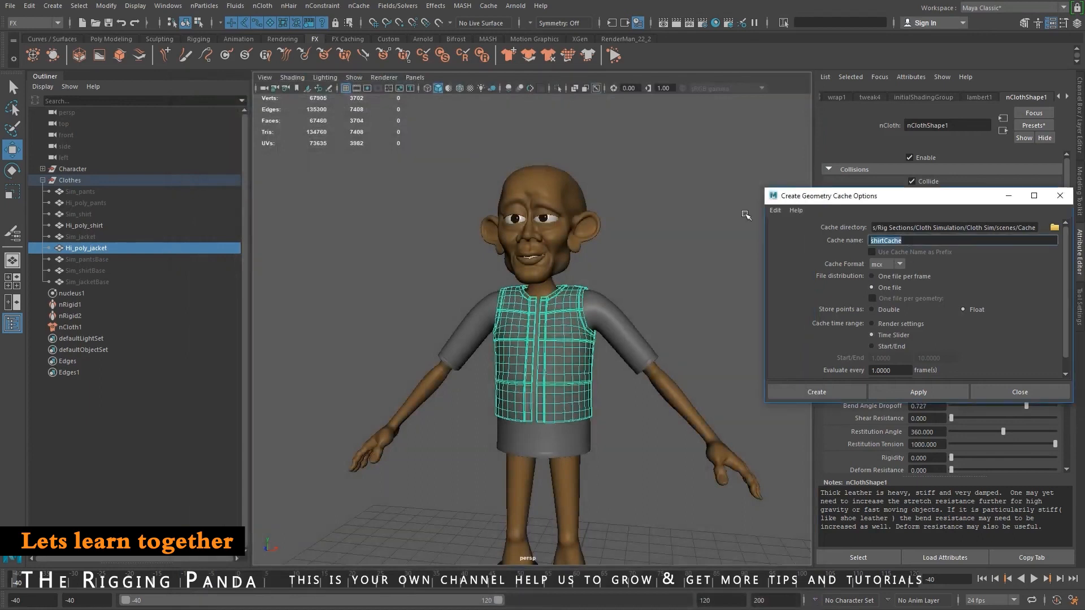
type("jacke")
key("ctrl+a")
scroll(473, 387, "down", 5)
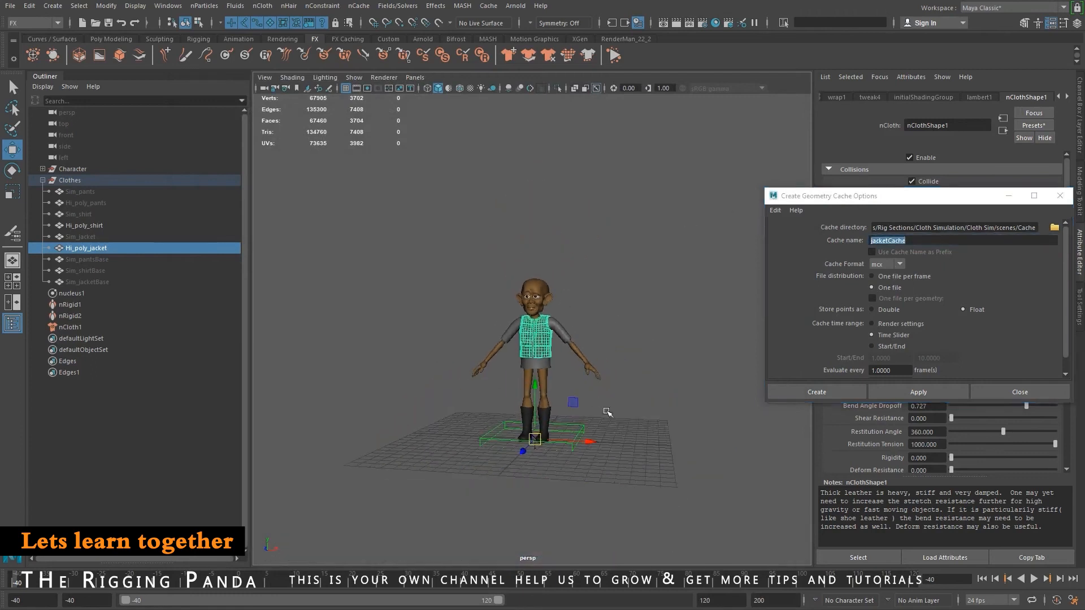
Examine the cached jacket on the walking character from the front and side at frame 61.
left_click_drag(664, 369, 620, 407, "alt")
middle_click_drag(620, 407, 656, 394, "alt")
right_click_drag(656, 395, 609, 392, "alt")
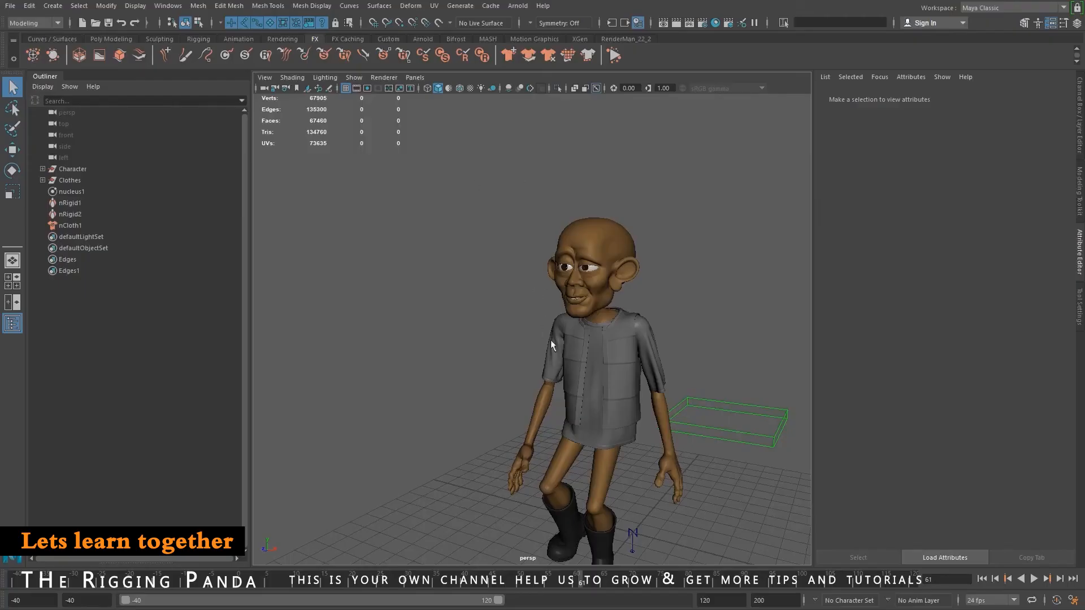
middle_click_drag(625, 372, 537, 322, "alt")
right_click_drag(537, 322, 591, 416, "alt")
middle_click_drag(571, 333, 602, 393, "alt")
left_click_drag(602, 393, 507, 378, "alt")
Delete Hi_poly_jacket's history at the start frame and check the jacket at frame 91.
left_click(572, 367)
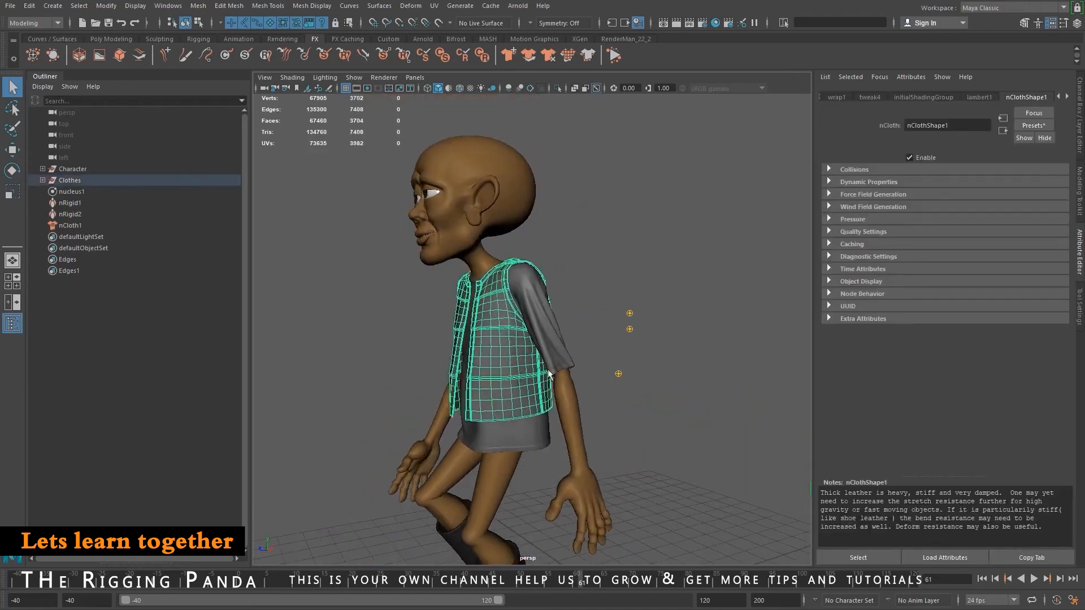
left_click(981, 579)
left_click(29, 6)
mouse_move(113, 140)
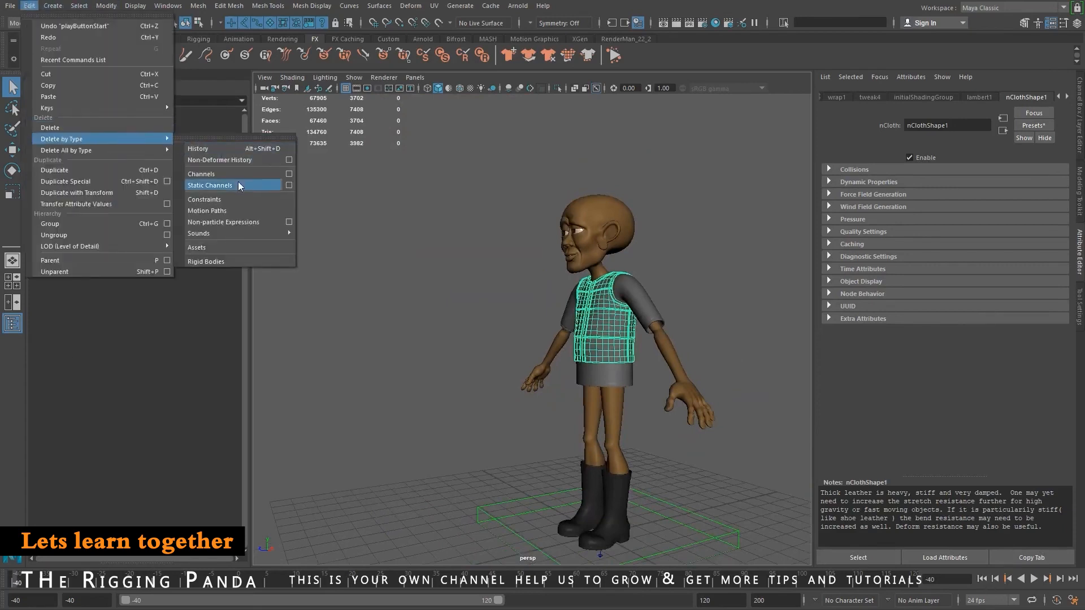
left_click(241, 150)
left_click_drag(676, 334, 632, 337, "alt")
left_click(750, 580)
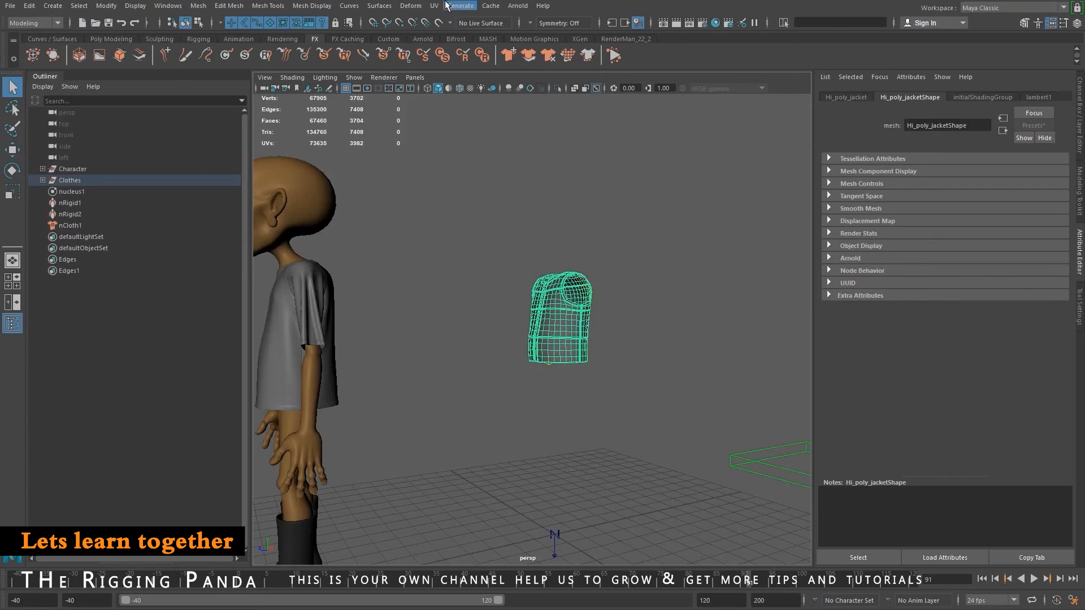
Import jacketCache.xml from the scenes/Cache folder onto Hi_poly_jacket as its geometry cache.
left_click(489, 6)
mouse_move(565, 37)
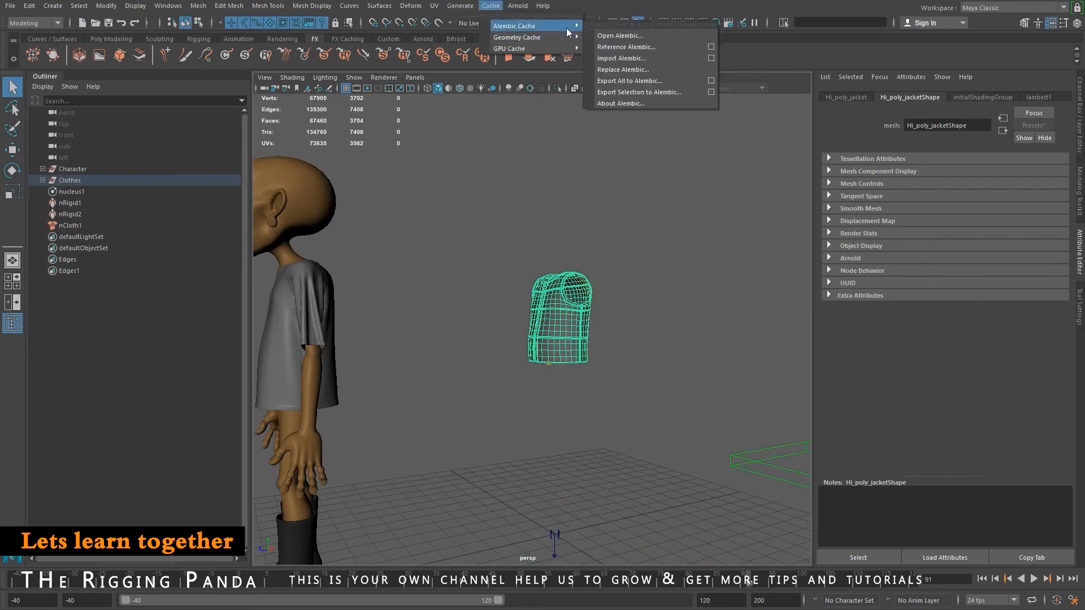
left_click(637, 58)
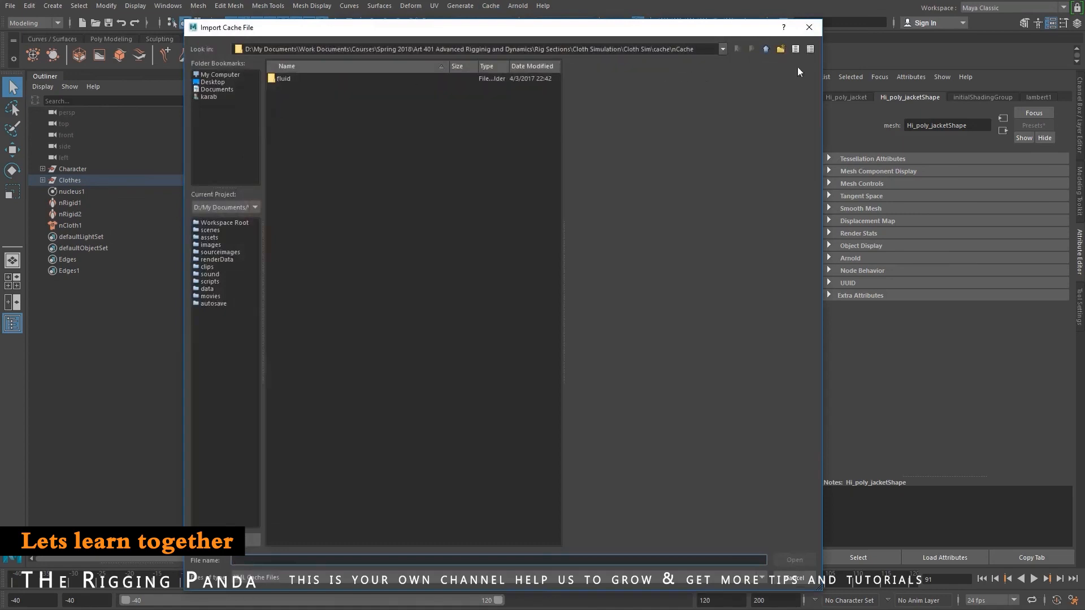
double_click(764, 49)
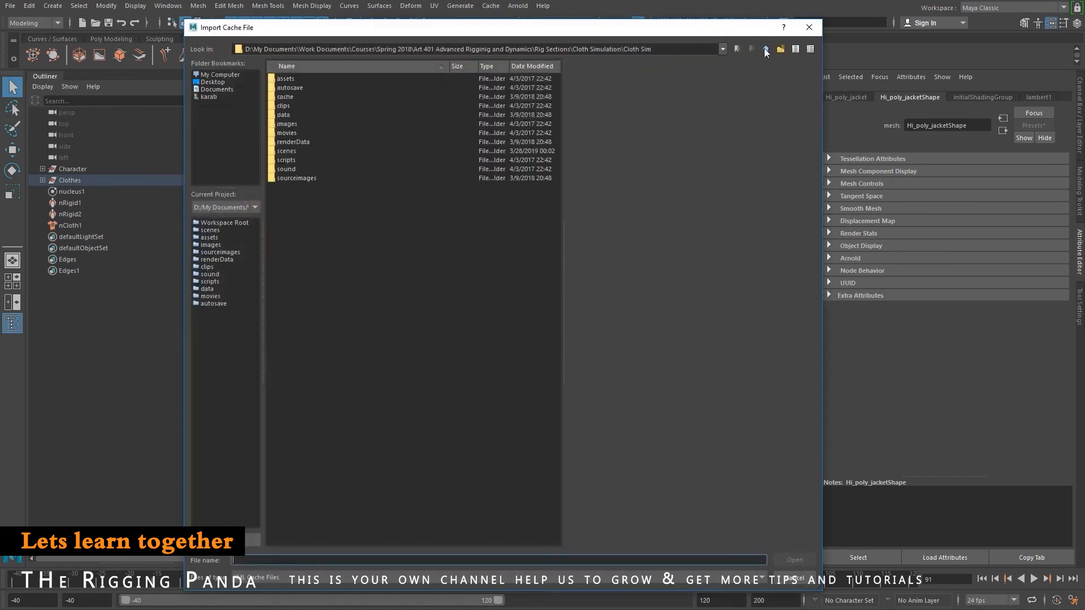
double_click(299, 152)
double_click(297, 87)
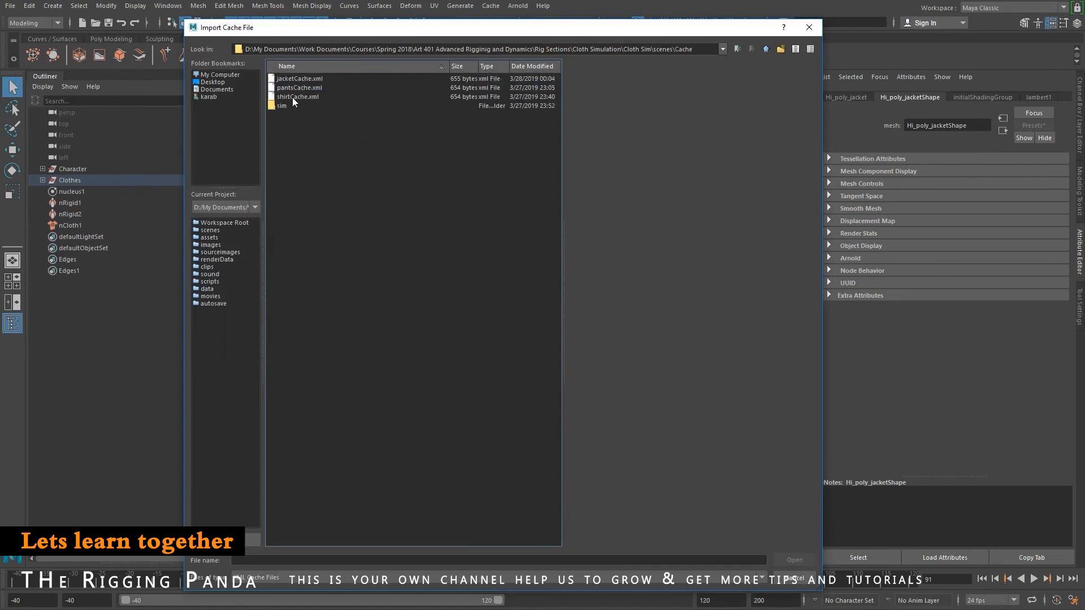
double_click(299, 79)
Scrub through the walk to check the jacket's imported cache, and return to the start frame.
left_click_drag(441, 339, 455, 493, "alt")
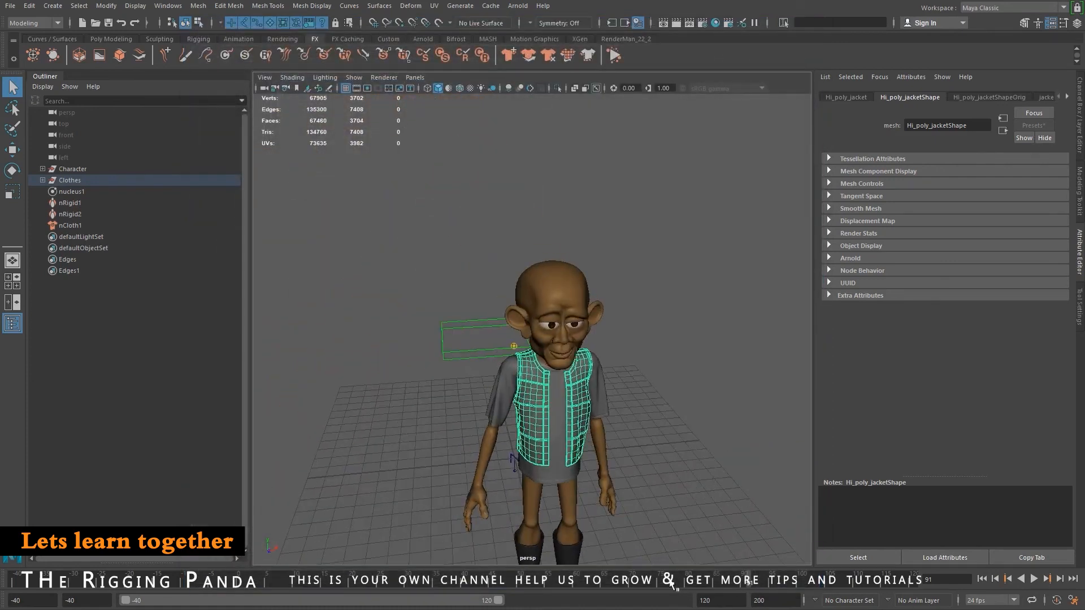
left_click(619, 581)
left_click_drag(571, 576, 642, 564)
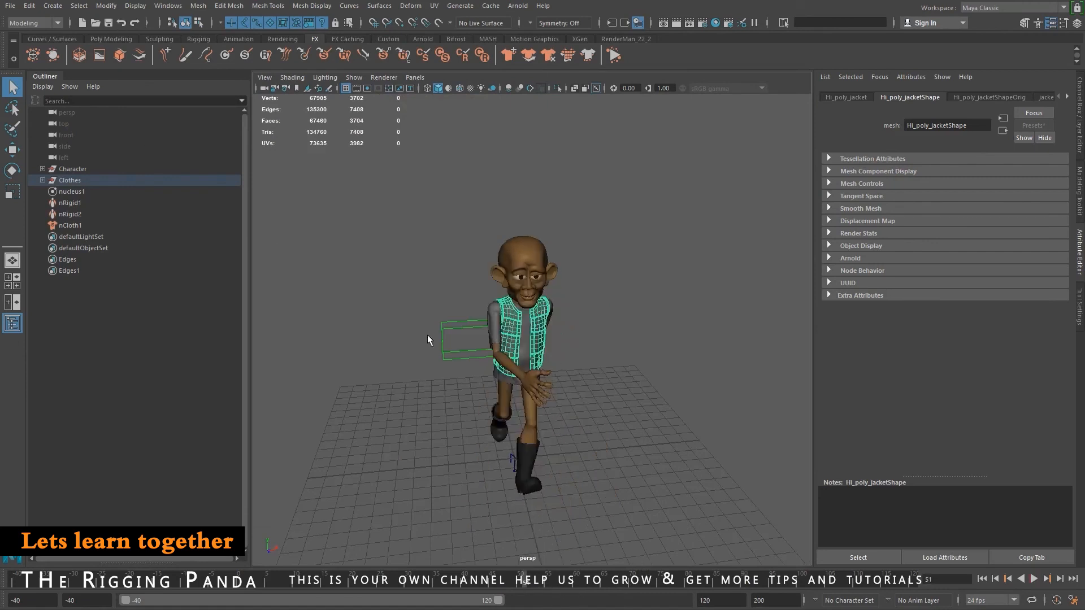
left_click(982, 579)
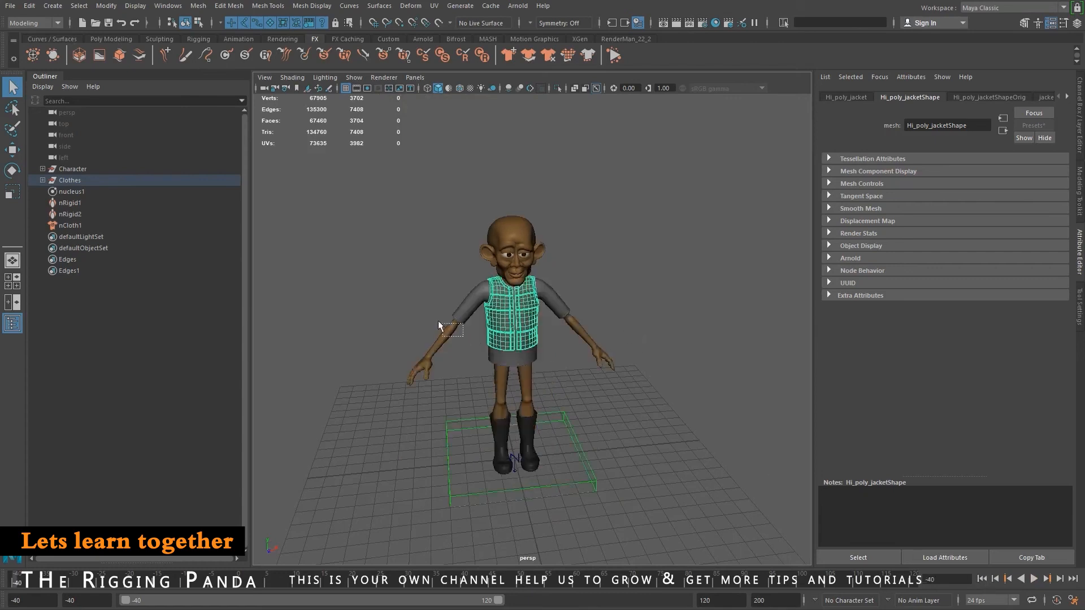
Show Hi_poly_pants from the Clothes group.
left_click_drag(438, 320, 316, 295)
left_click(42, 181)
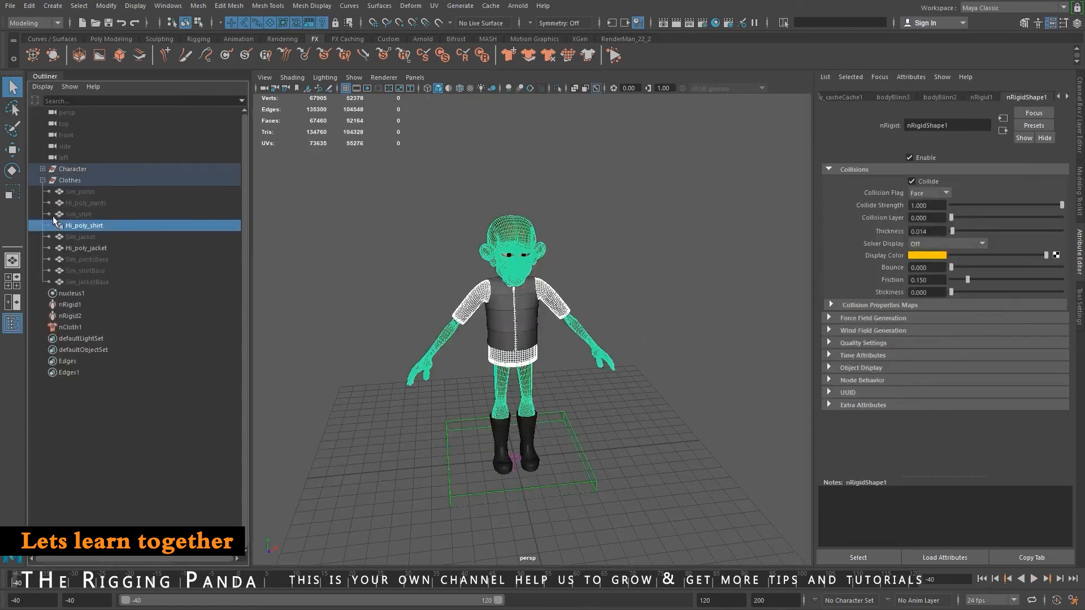
left_click(92, 202)
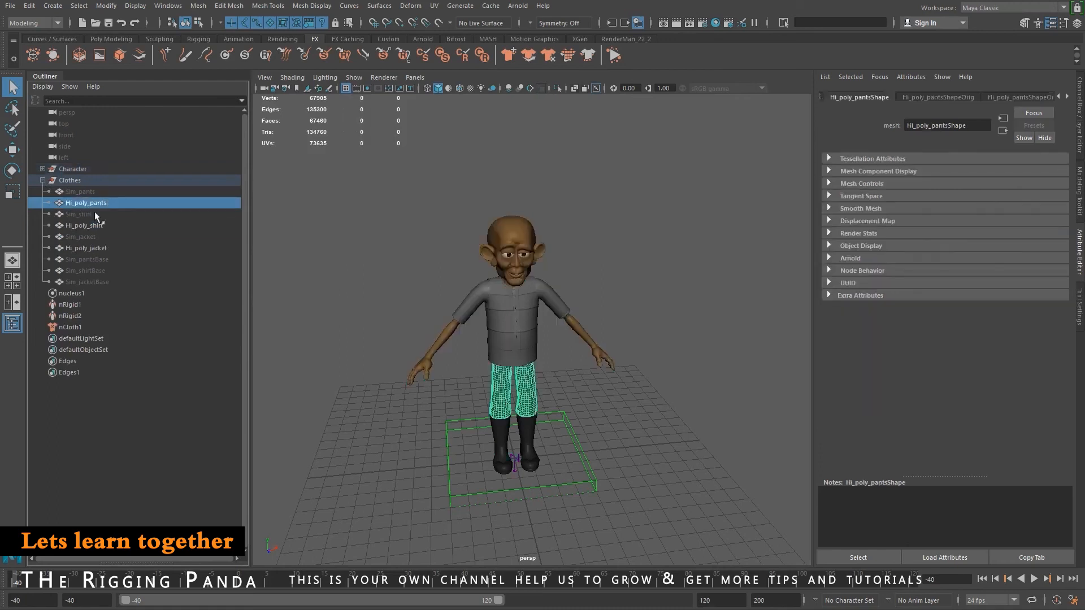
Play back the walk and examine the high-poly pants, shirt and jacket together from several sides.
left_click_drag(603, 318, 542, 361, "alt")
scroll(608, 375, "up", 5)
left_click_drag(608, 375, 559, 390, "alt")
key("alt+v")
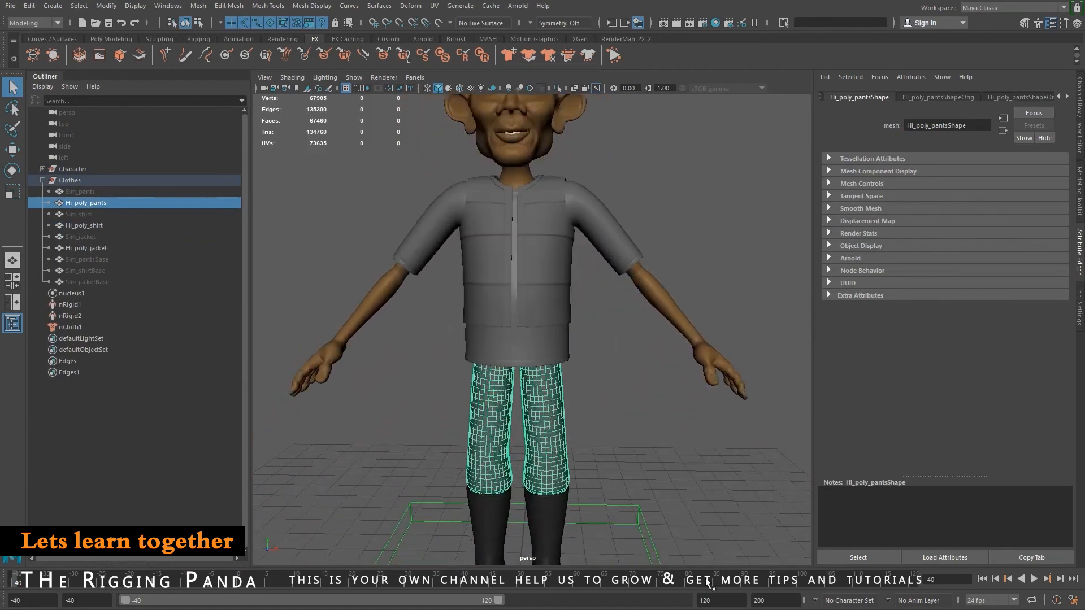
right_click_drag(663, 372, 418, 291, "alt")
left_click_drag(418, 291, 721, 370, "alt")
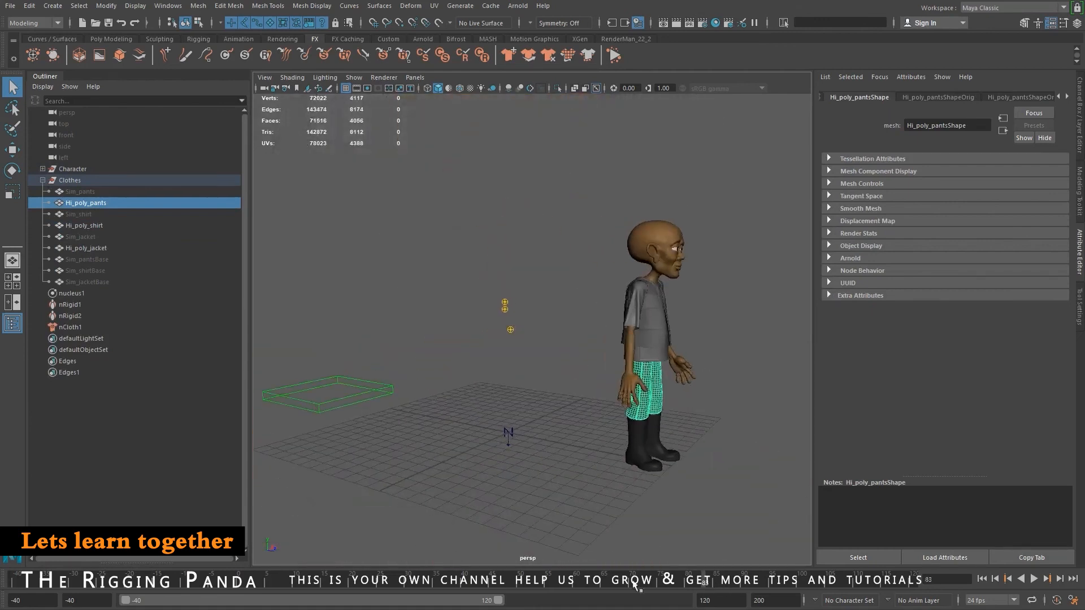
left_click_drag(654, 424, 968, 424, "alt")
left_click_drag(559, 297, 501, 291, "alt")
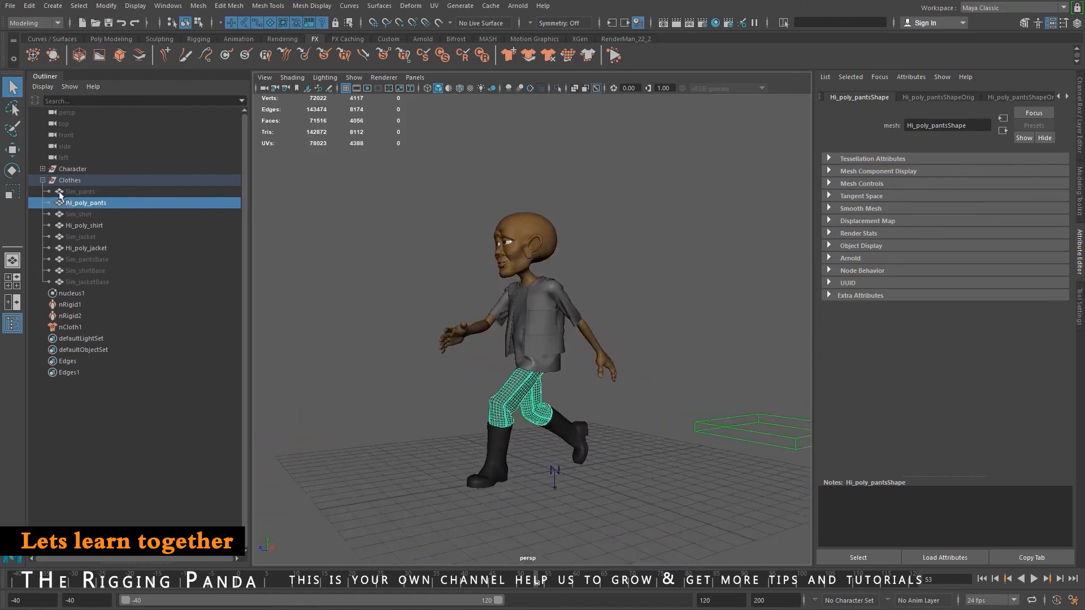
Expand the Character group and enable the display of joints in the viewport.
left_click(42, 169)
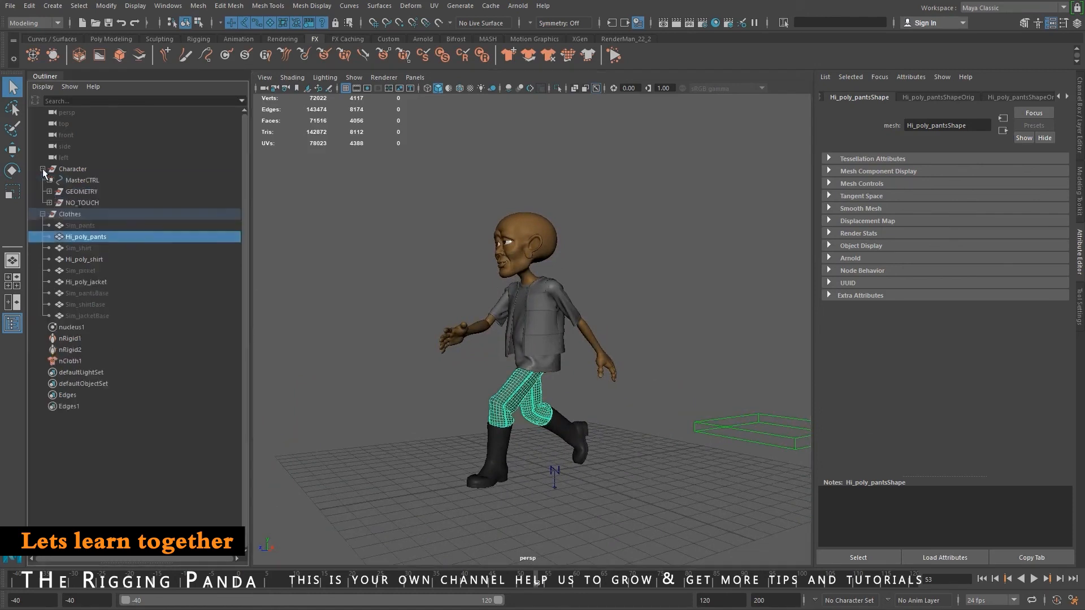
left_click(354, 77)
left_click(372, 259)
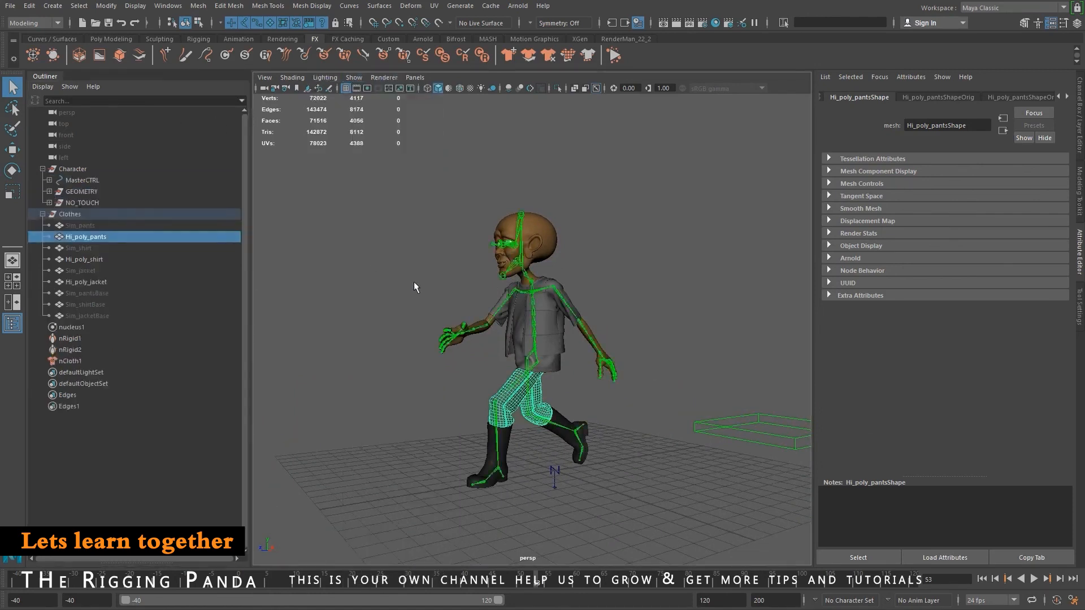
Turn on the CONTROLS attribute of MasterCTRL and inspect the character's rig controls.
left_click(792, 418)
left_click(1079, 116)
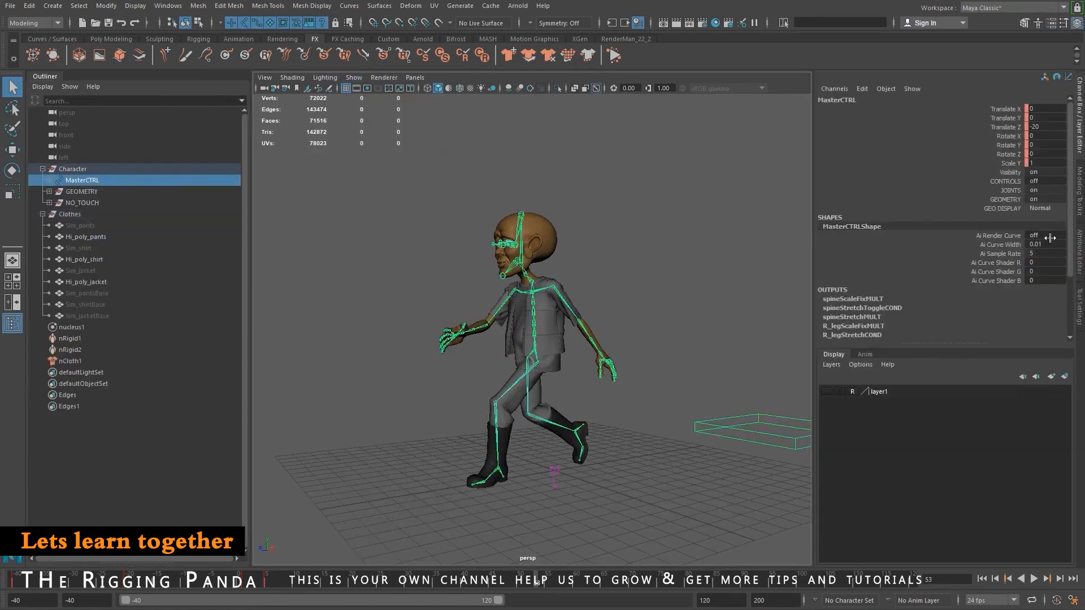
left_click(1038, 181)
type("1")
key("Return")
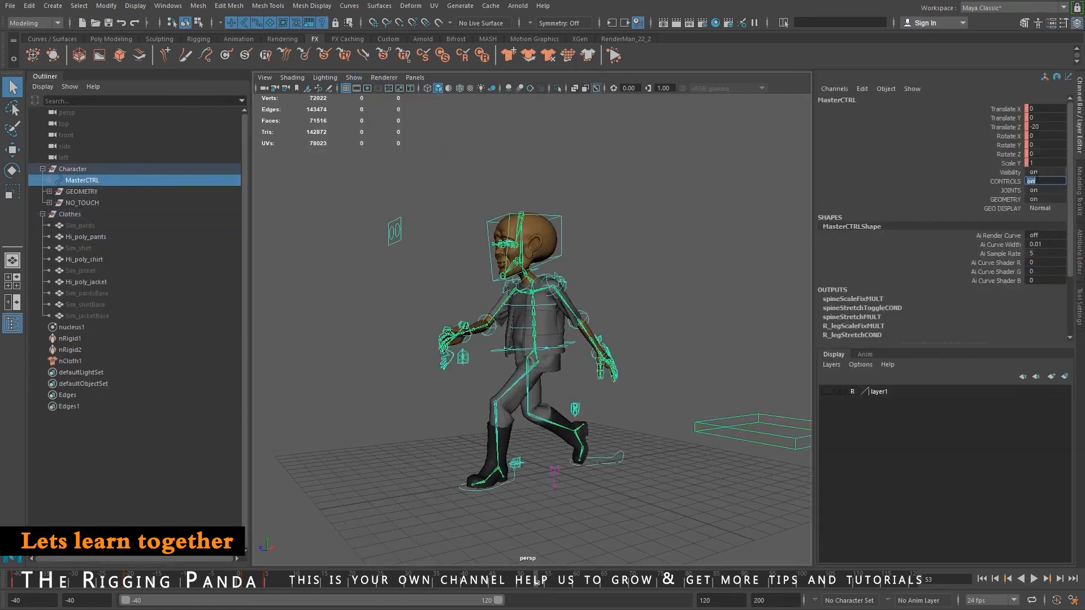
left_click(758, 251)
left_click_drag(513, 304, 499, 325, "alt")
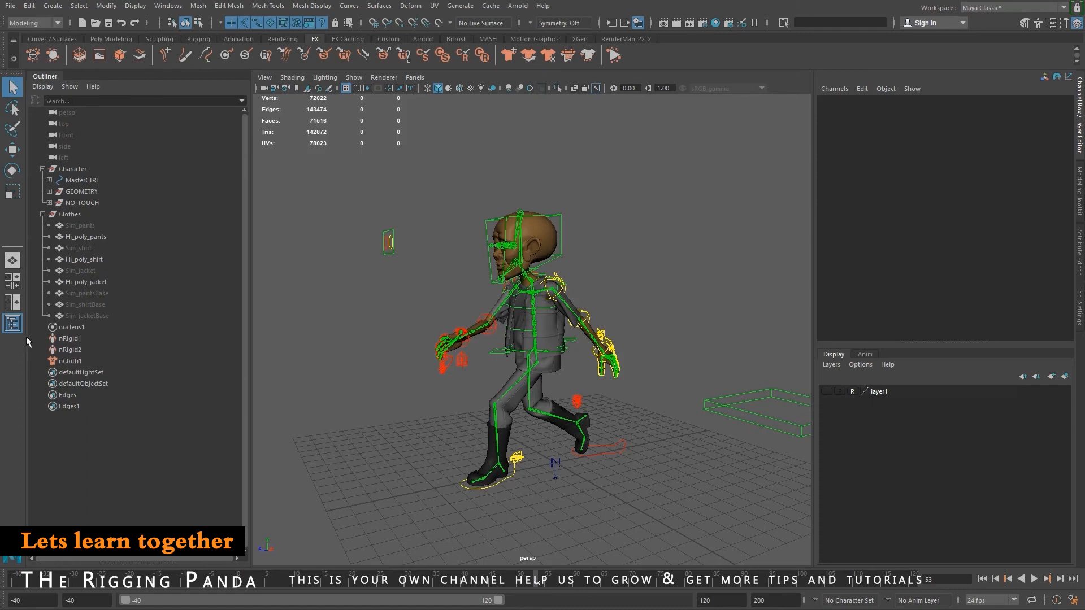
Delete the nucleus1, nRigid1, nRigid2 and nCloth1 nodes from the scene.
left_click_drag(73, 329, 73, 357)
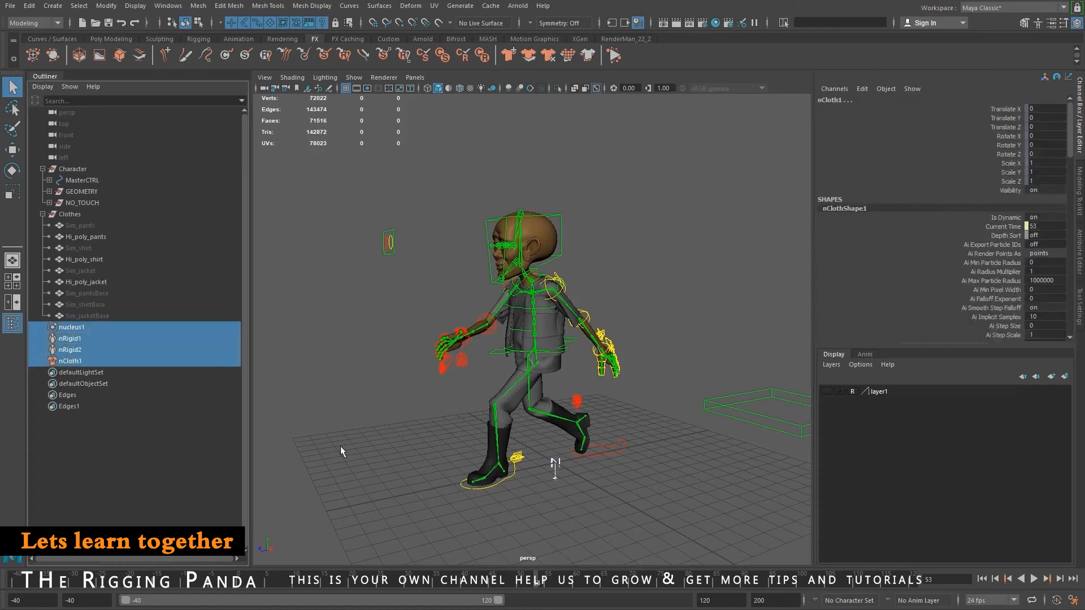
key("Delete")
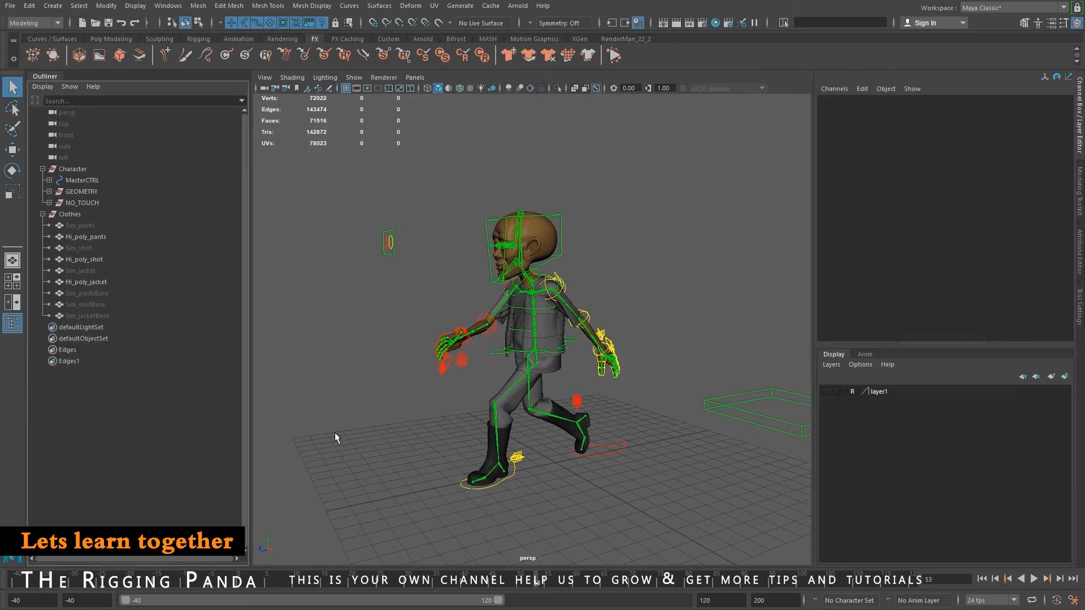
left_click_drag(639, 331, 621, 345, "alt")
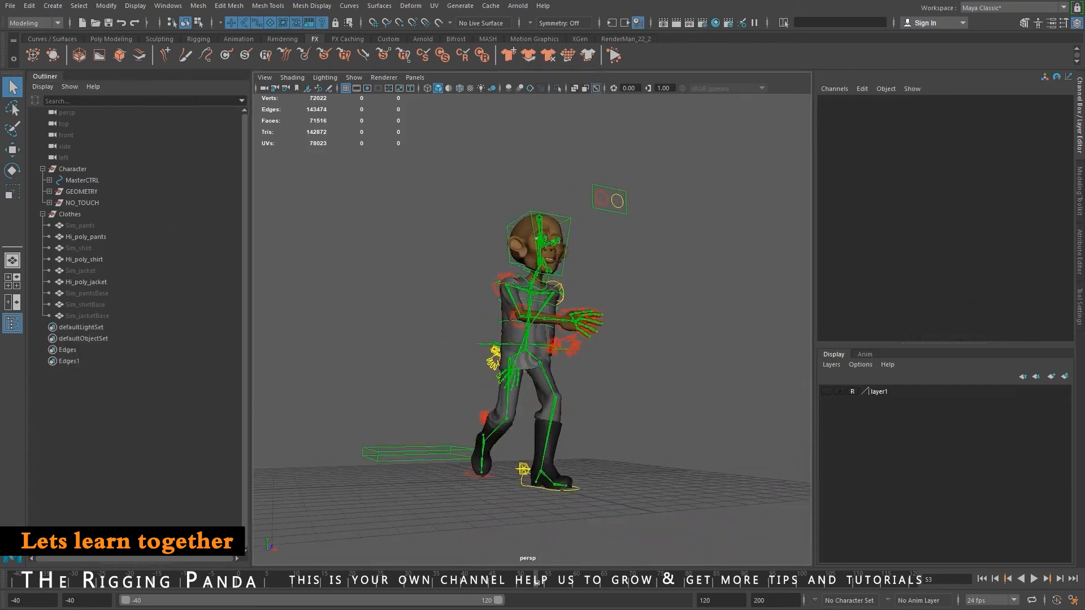
Return to the start frame and turn off the CONTROLS and JOINTS attributes of MasterCTRL.
key("alt+shift+v")
left_click_drag(361, 317, 449, 347, "alt")
middle_click_drag(450, 347, 456, 359, "alt")
scroll(456, 358, "up", 2)
left_click(593, 530)
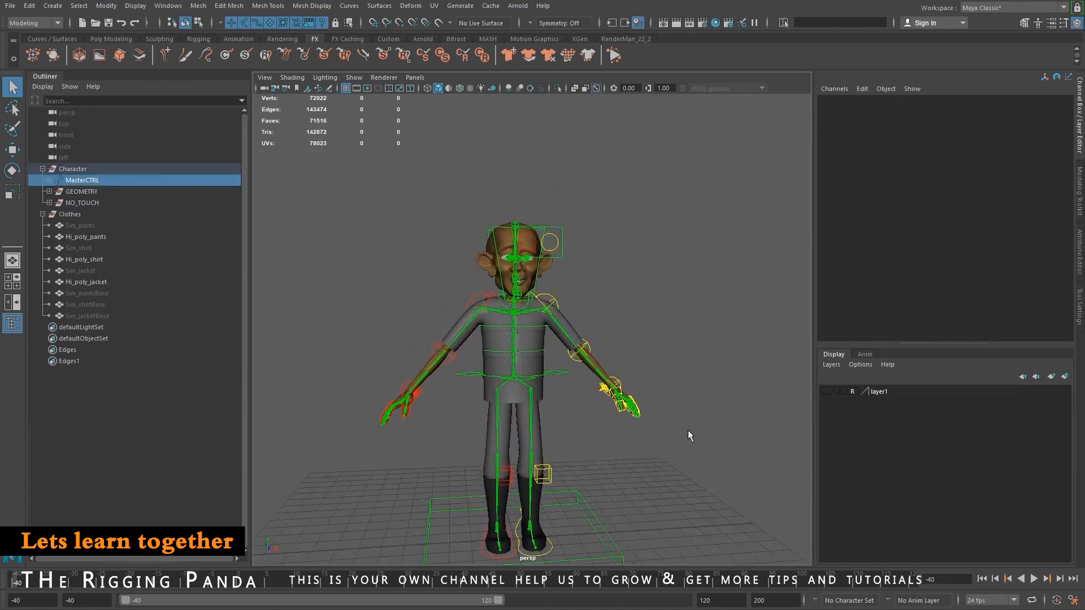
left_click(1043, 181)
type("0")
key("Return")
left_click(1043, 190)
type("0")
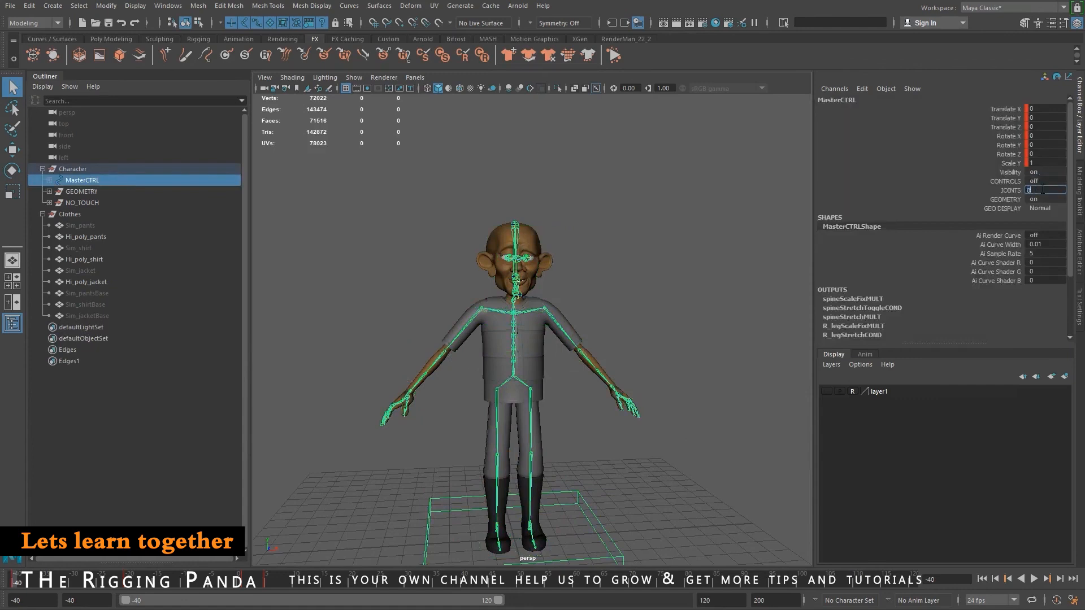
key("Return")
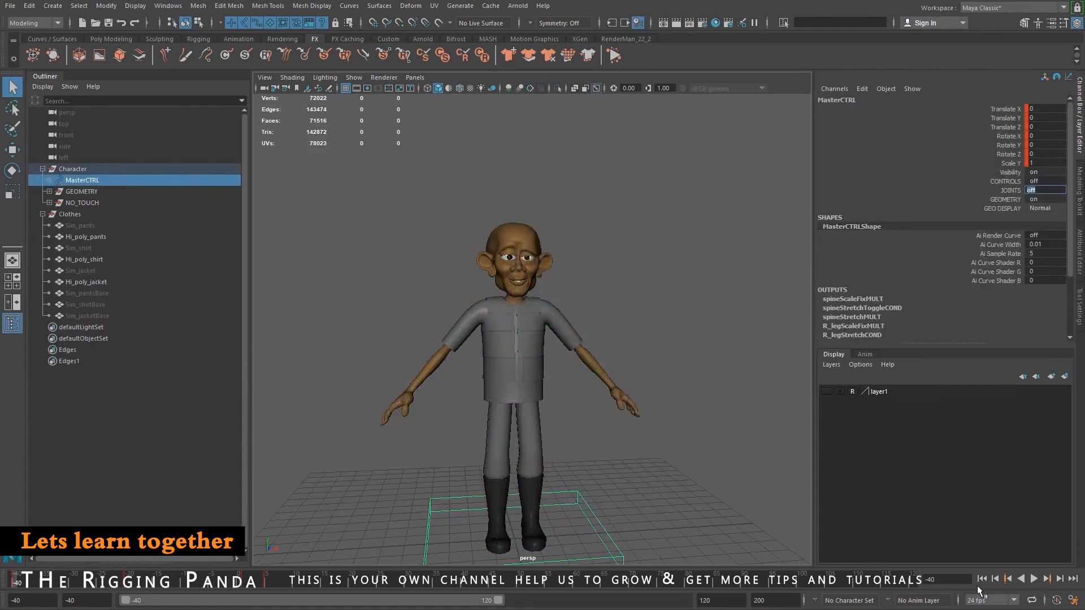
Set the Divisions of polySmoothFace2 on the body mesh to 0.
left_click(515, 236)
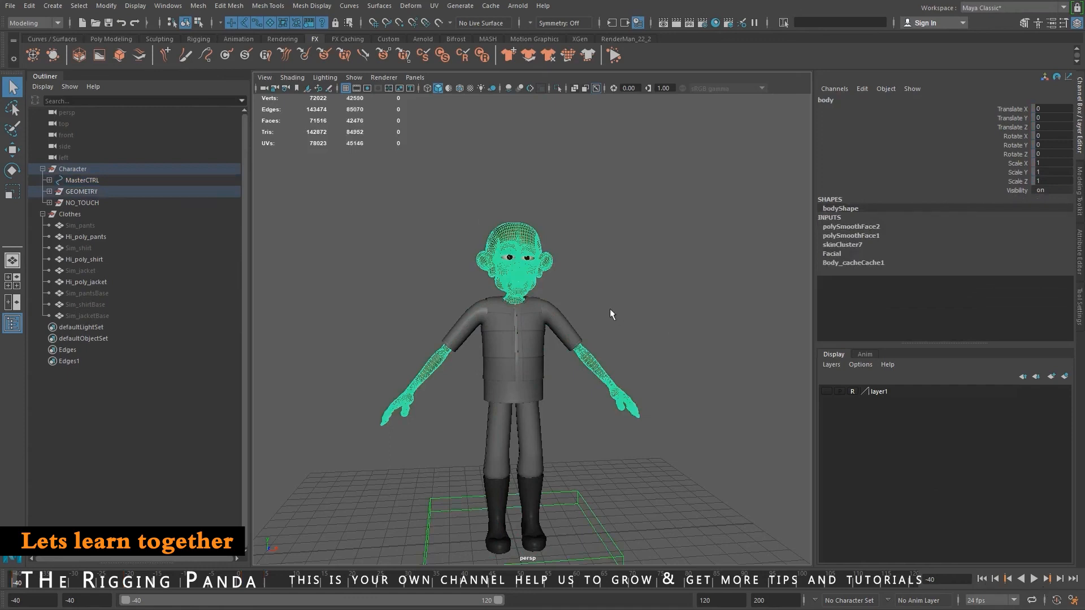
left_click(881, 227)
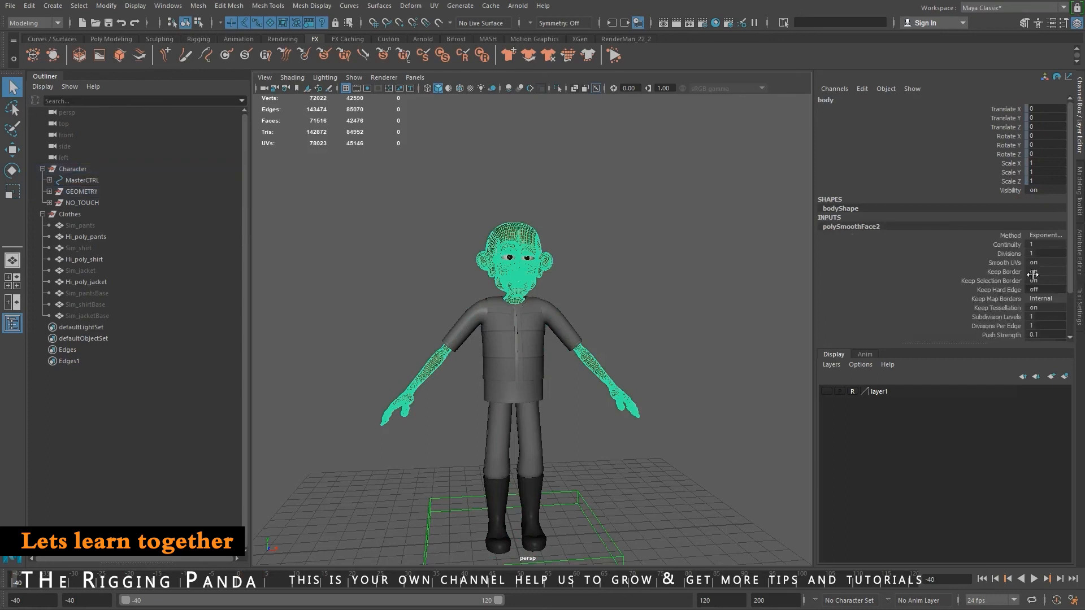
left_click(1043, 253)
type("0")
key("Return")
left_click(580, 223)
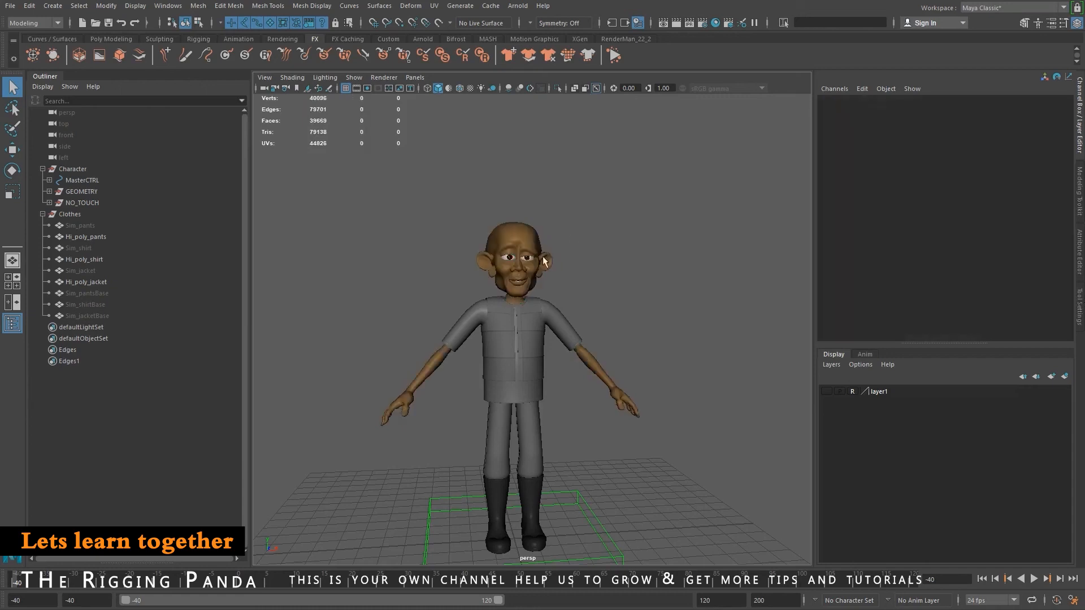
Select the body mesh, review its cached animation along the timeline and return to the start frame.
left_click(537, 252)
left_click_drag(537, 251, 489, 251, "alt")
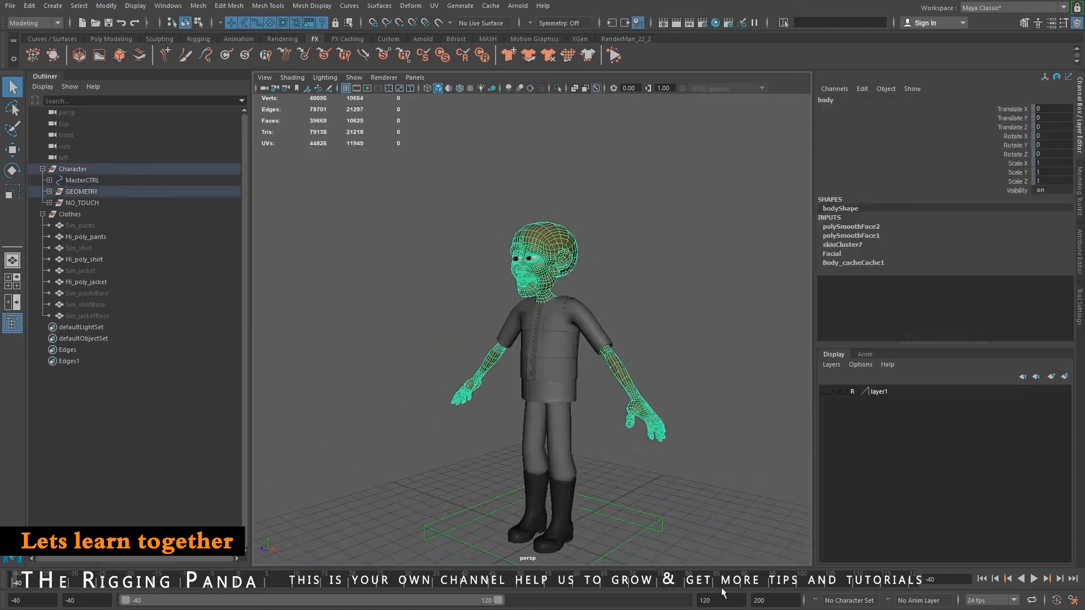
key("alt+v")
left_click_drag(468, 577, 362, 559)
left_click(983, 579)
Duplicate the body mesh and unlock the duplicate's translate, rotate and scale channels.
left_click_drag(482, 243, 605, 249, "alt")
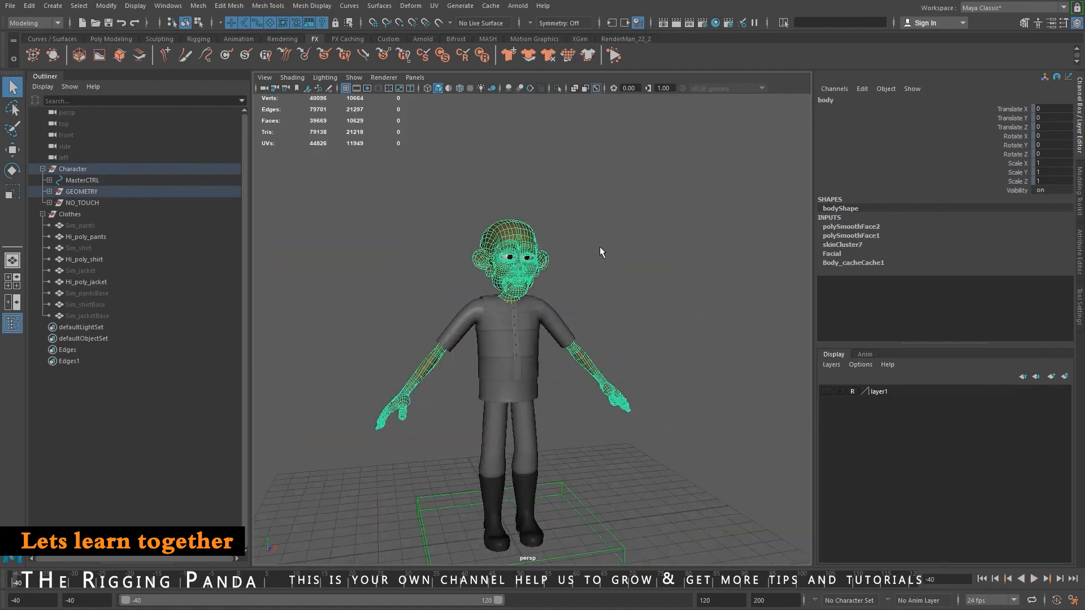
key("ctrl+d")
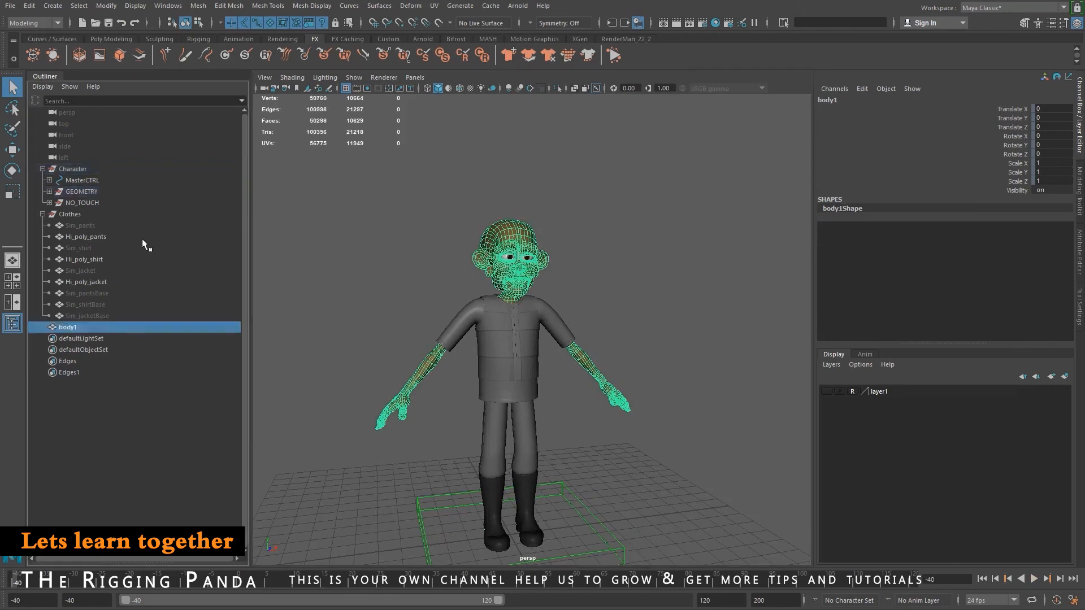
left_click(1012, 109)
left_click_drag(1012, 107, 1014, 182)
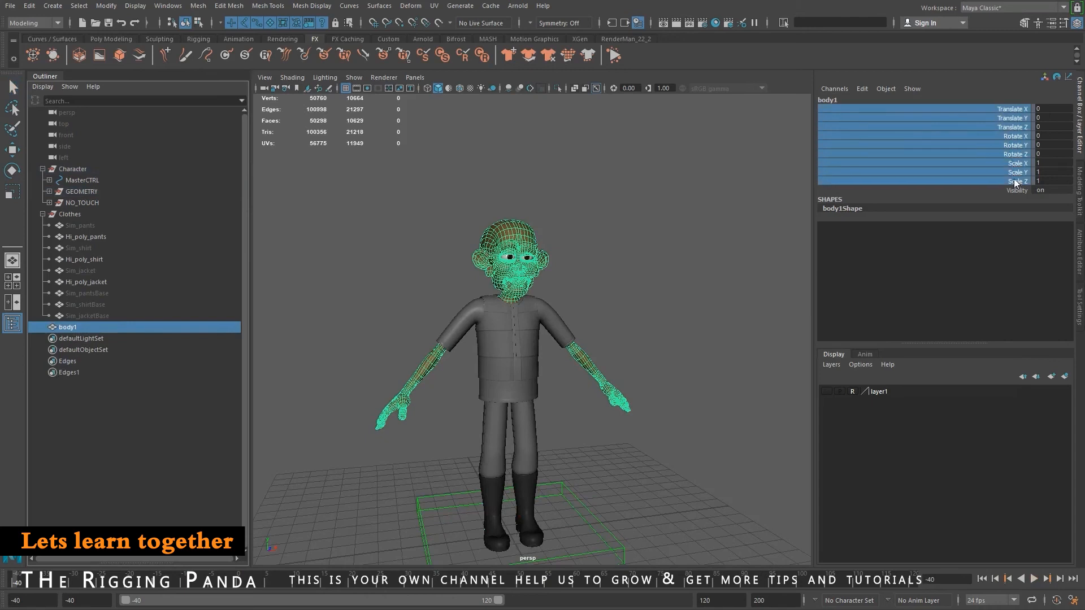
right_click(1018, 155)
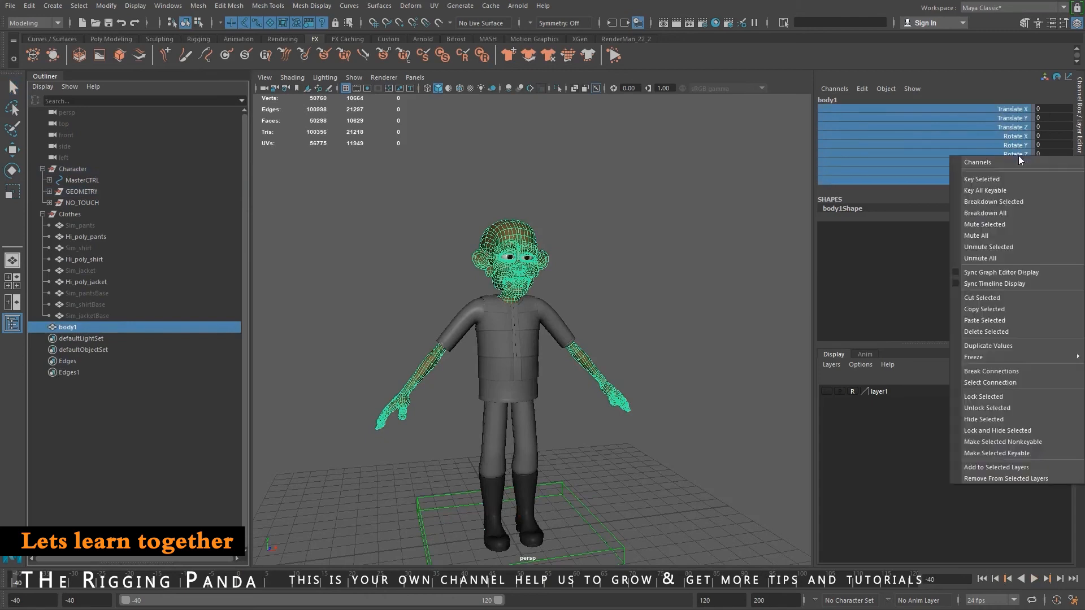
left_click(997, 408)
Inspect the duplicated body1 mesh and hide it.
left_click_drag(531, 261, 472, 266, "alt")
scroll(528, 303, "up", 3)
mouse_move(528, 303)
left_mouse_down("alt")
mouse_move(554, 295)
mouse_move(507, 301)
left_mouse_up("alt")
scroll(608, 317, "down", 3)
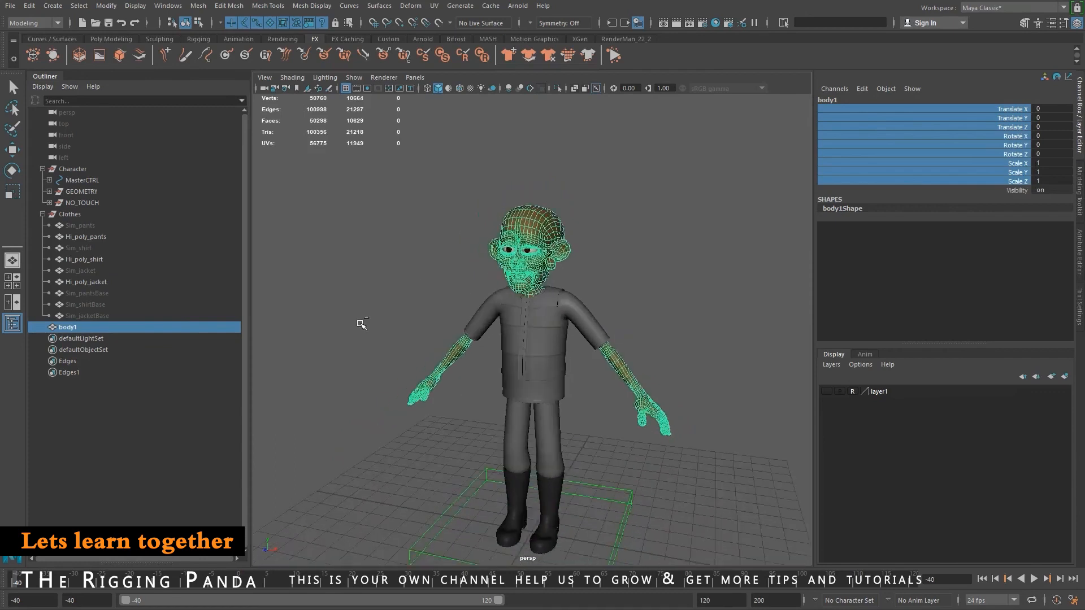
key("ctrl+h")
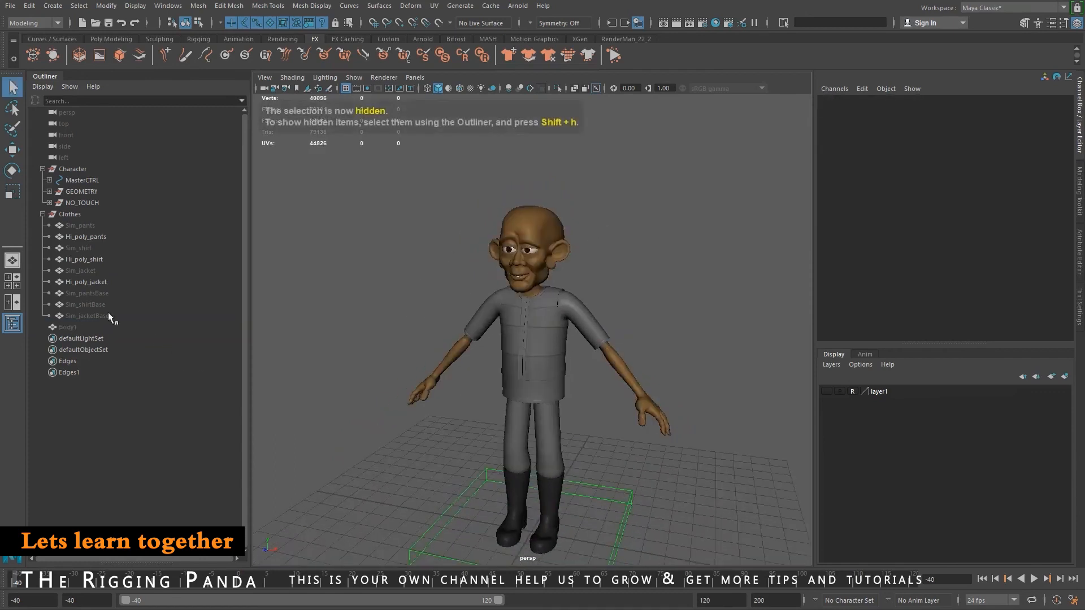
Open the Create Geometry Cache options for the original body and set the cache directory to scenes/Cache.
left_click(550, 218)
left_click_drag(457, 108, 514, 152, "alt")
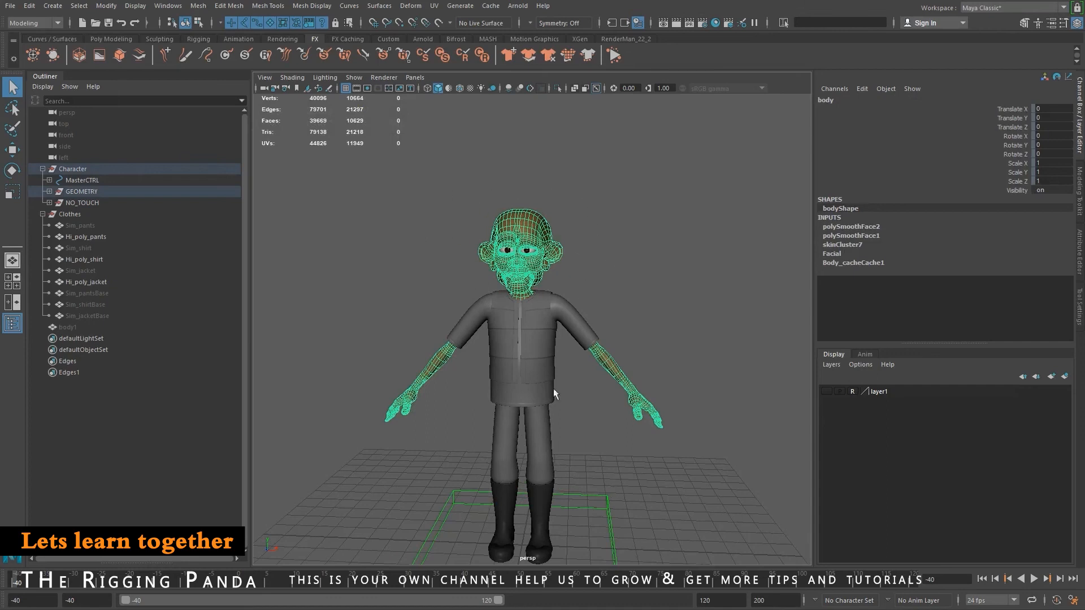
left_click(491, 6)
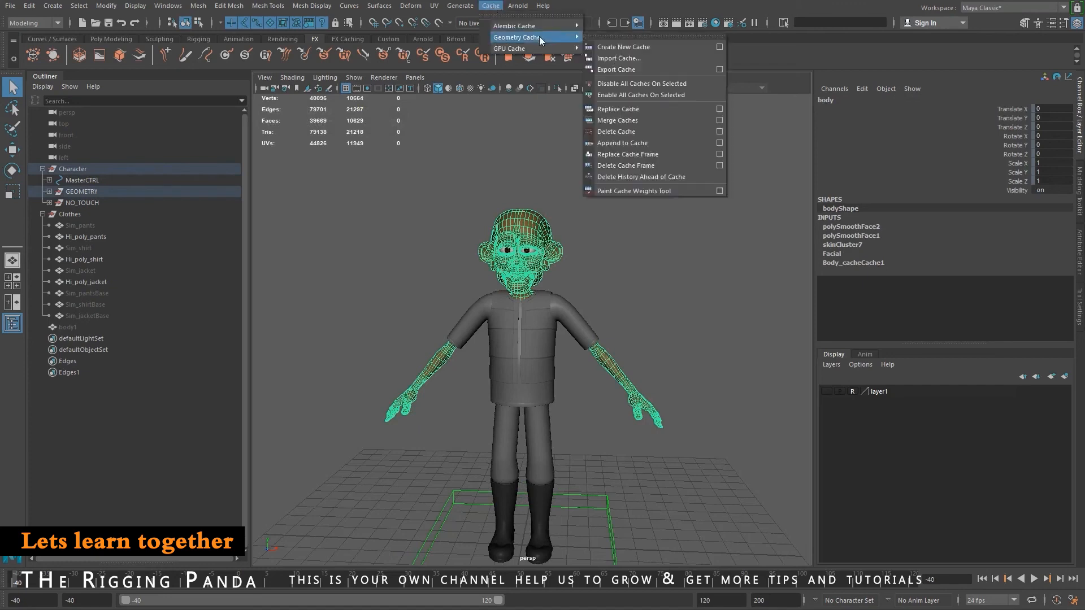
mouse_move(517, 37)
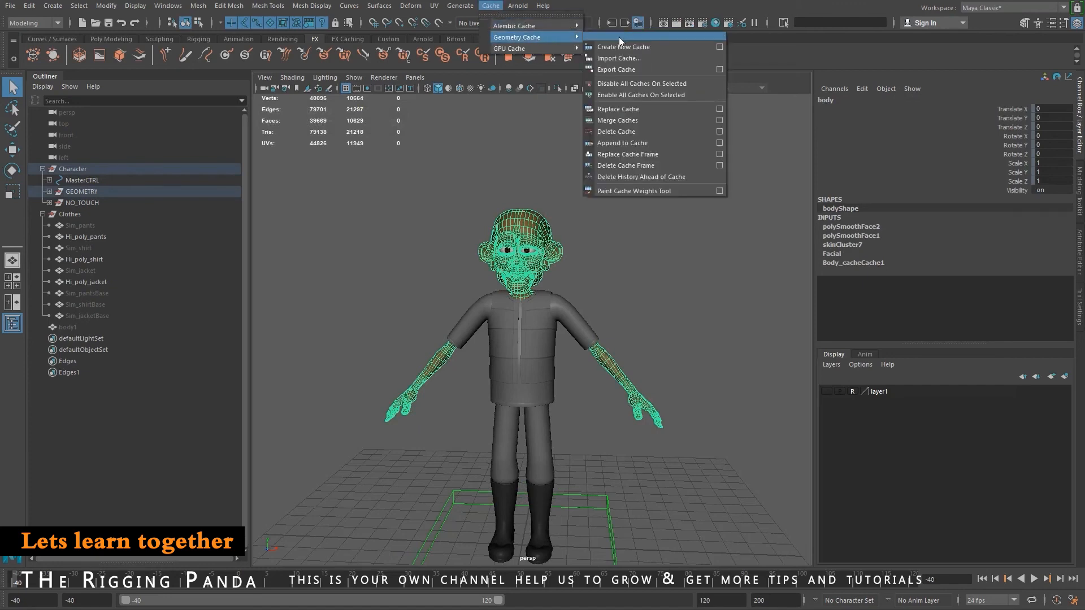
left_click(720, 47)
left_click(957, 239)
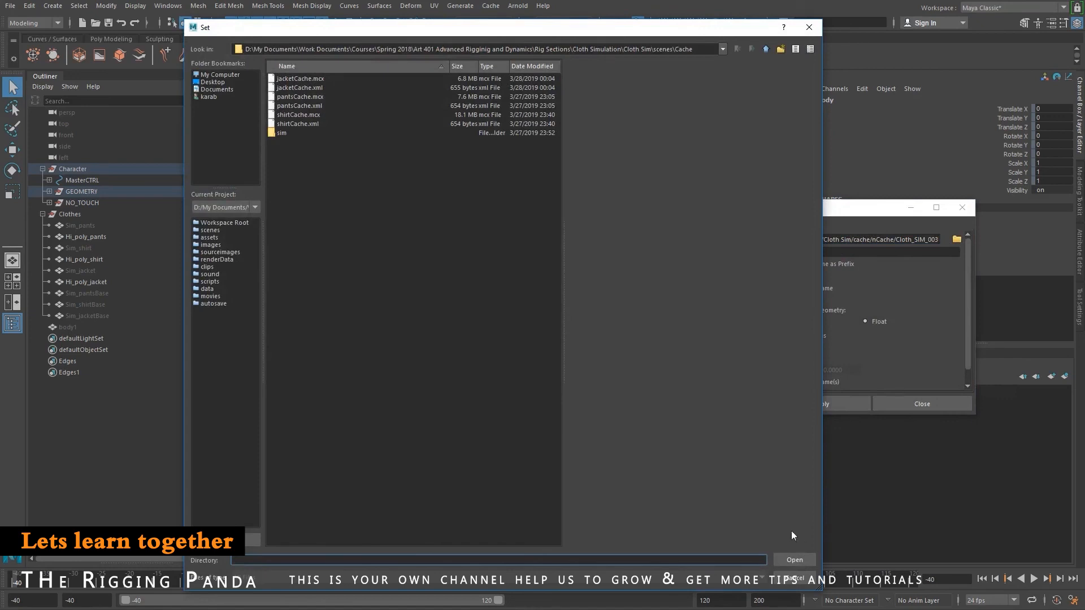
left_click(790, 560)
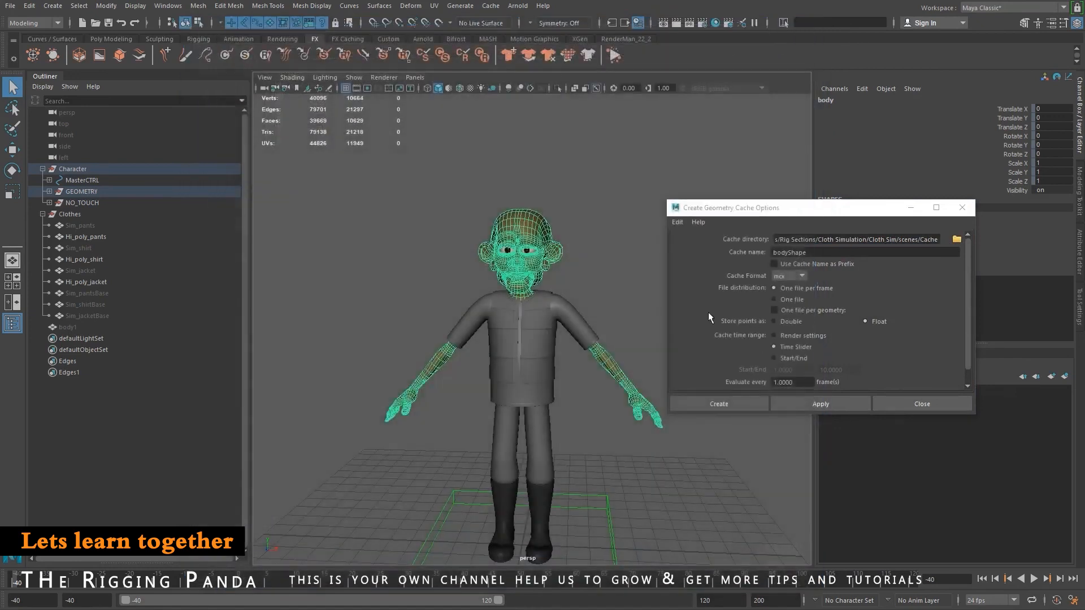
Set the cache's file distribution to One file and name the cache bodyCache.
left_click(792, 300)
double_click(823, 252)
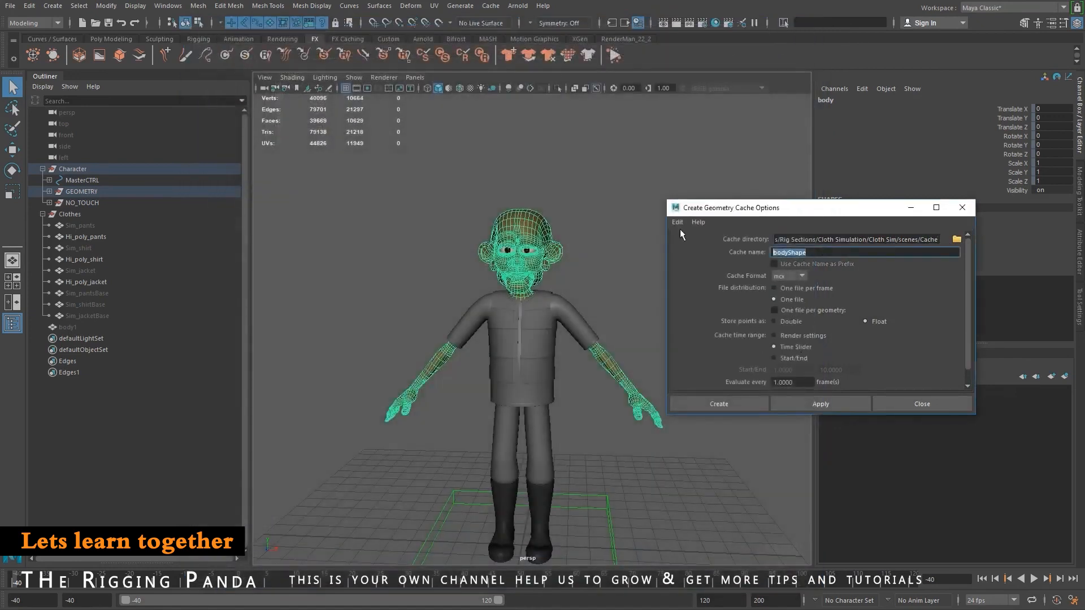
type("bodyCache")
key("Return")
Hide the Clothes group so only the character remains in view.
left_click_drag(464, 395, 396, 421, "alt")
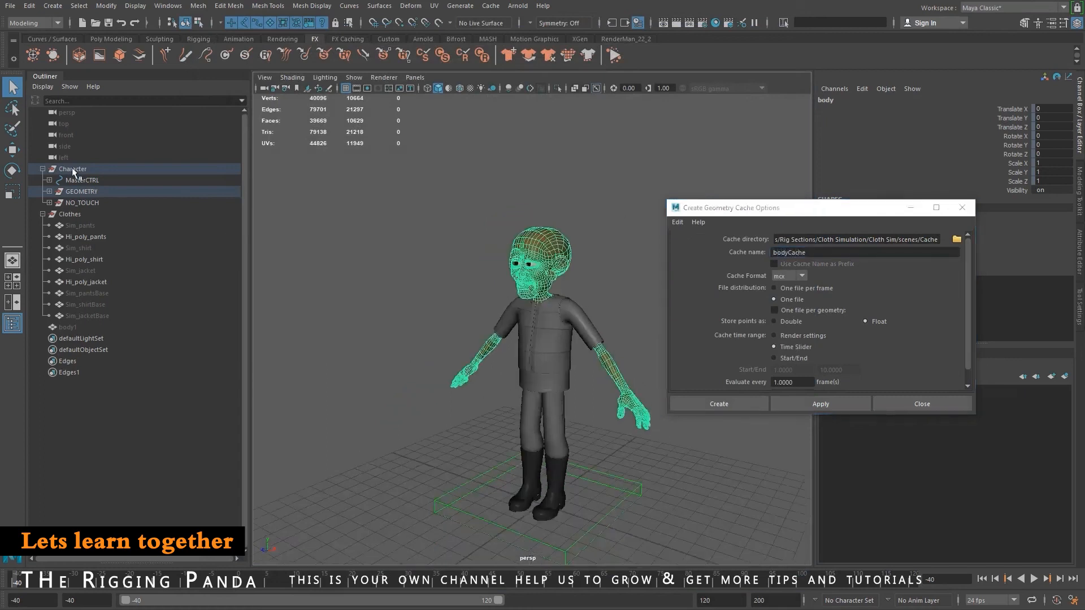
left_click(70, 213)
key("ctrl+h")
right_click_drag(597, 330, 557, 332, "alt")
middle_click_drag(562, 328, 578, 314, "alt")
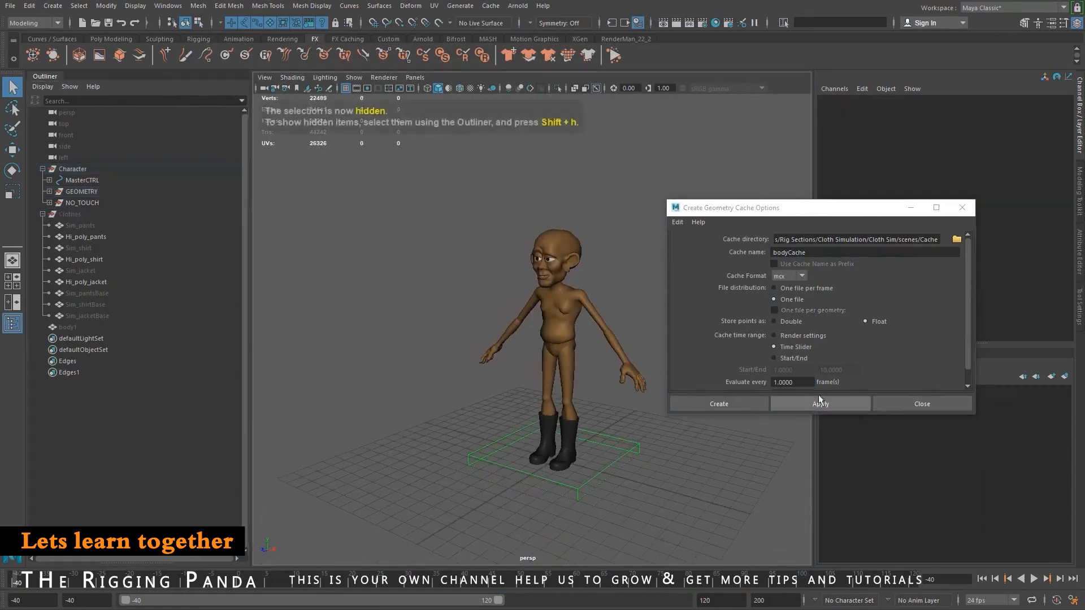
Create the bodyCache geometry cache for the body mesh, replacing its existing cache.
left_click(586, 311)
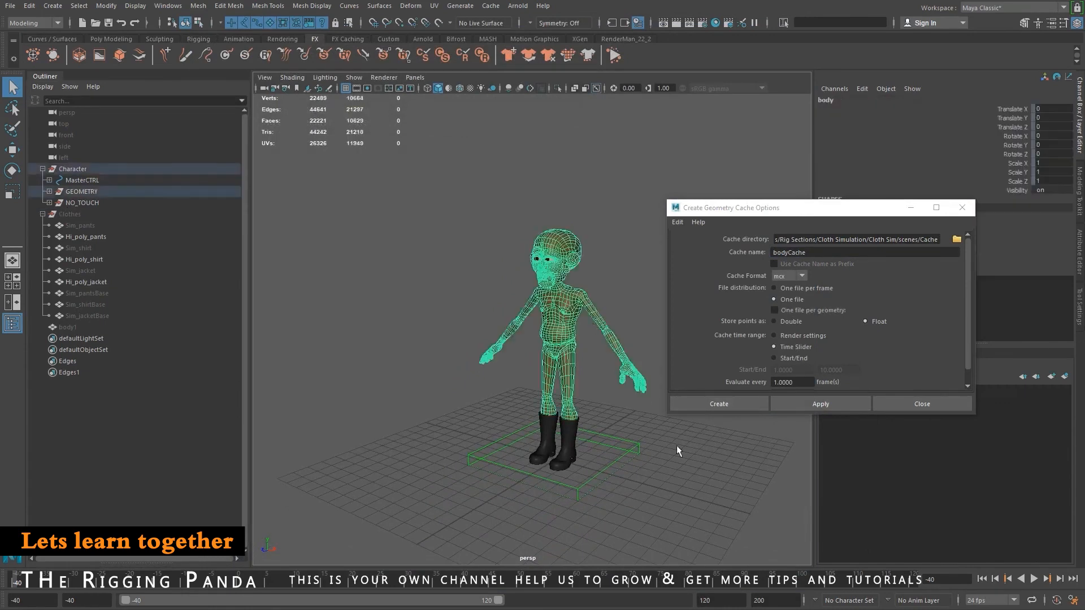
left_click(704, 399)
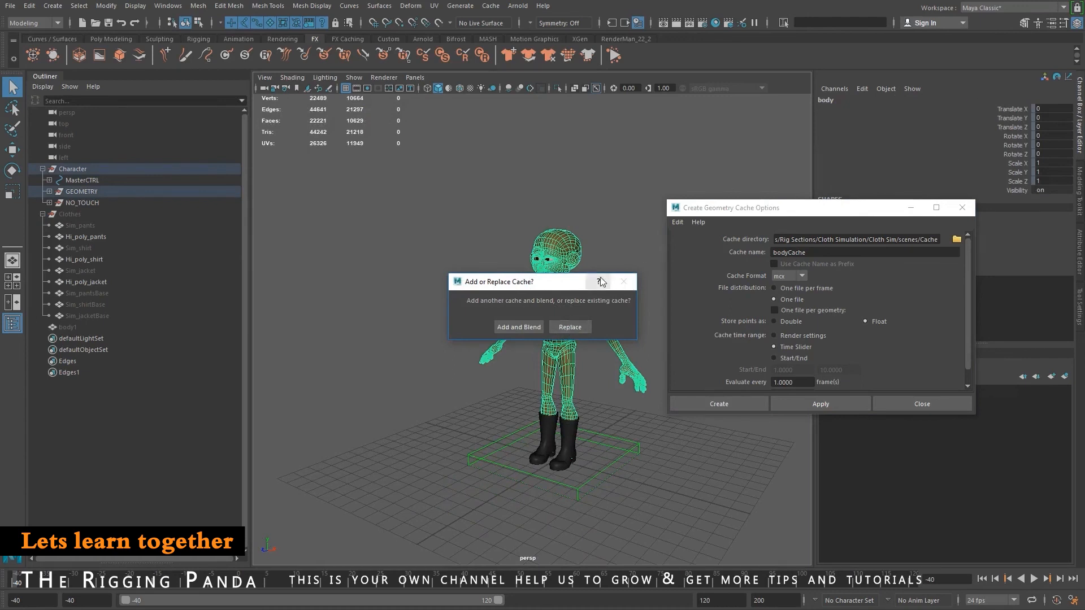
left_click(572, 328)
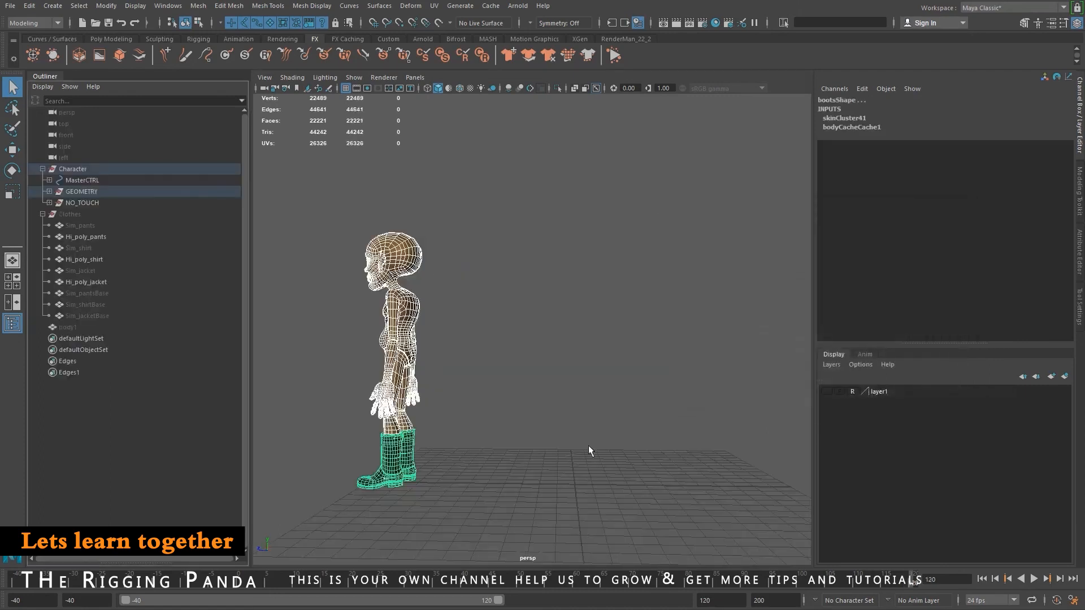
Unhide the duplicated body1 mesh and frame it in the viewport.
left_click_drag(588, 446, 644, 350, "alt")
left_click(600, 385)
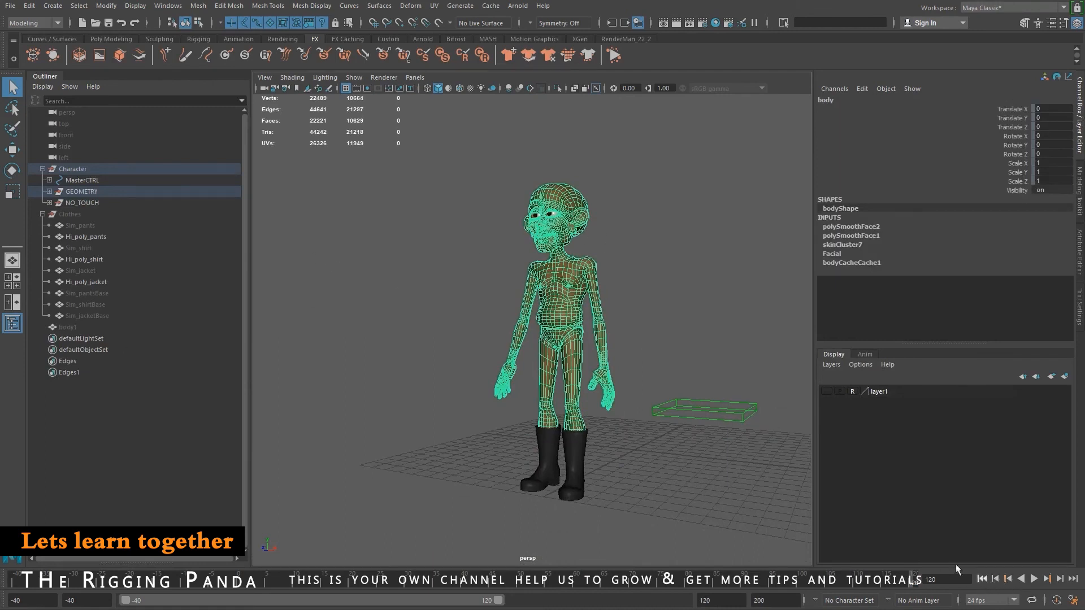
left_click(64, 328)
key("shift+h")
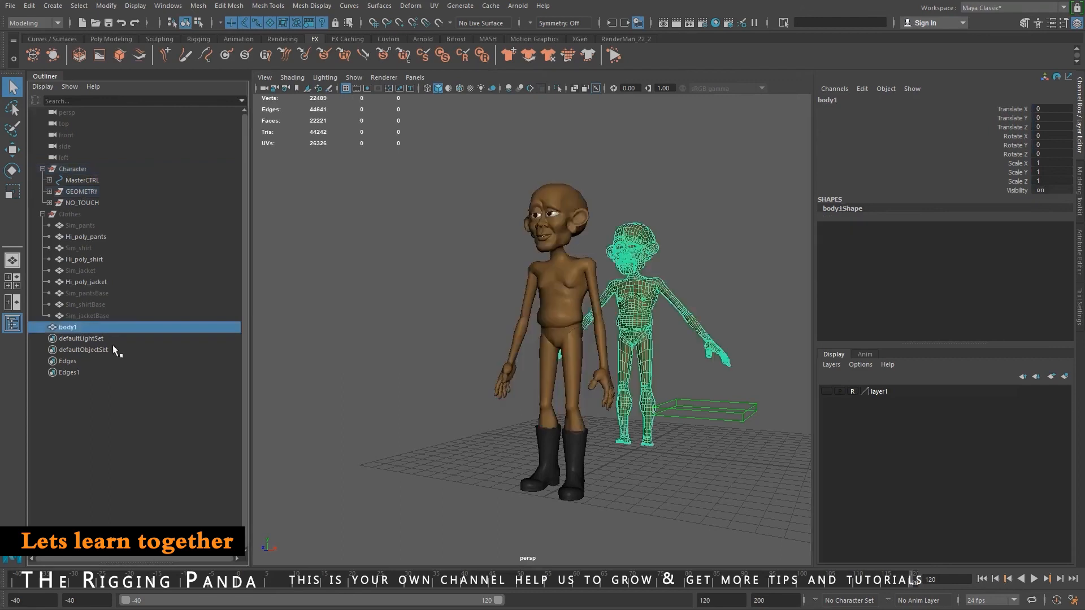
key("f")
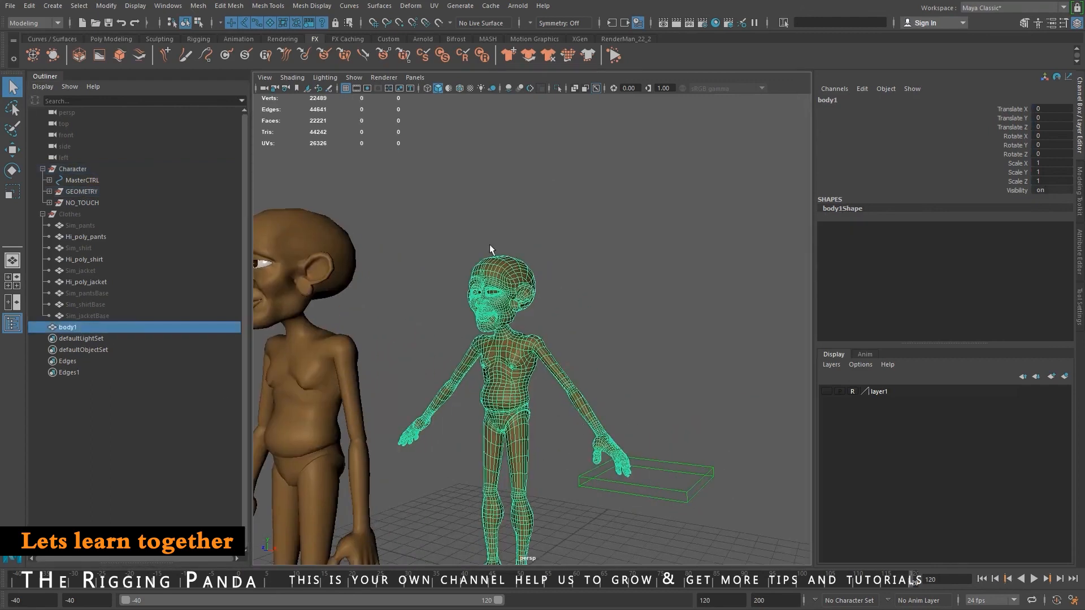
Import the bodyCache.xml geometry cache onto body1.
left_click(519, 7)
mouse_move(503, 37)
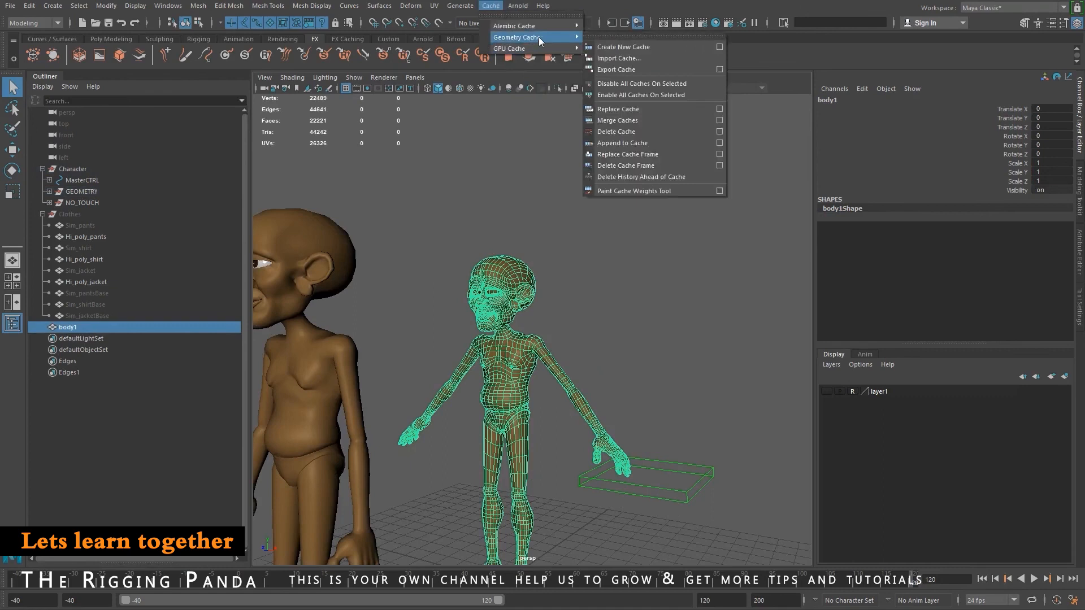
left_click(622, 54)
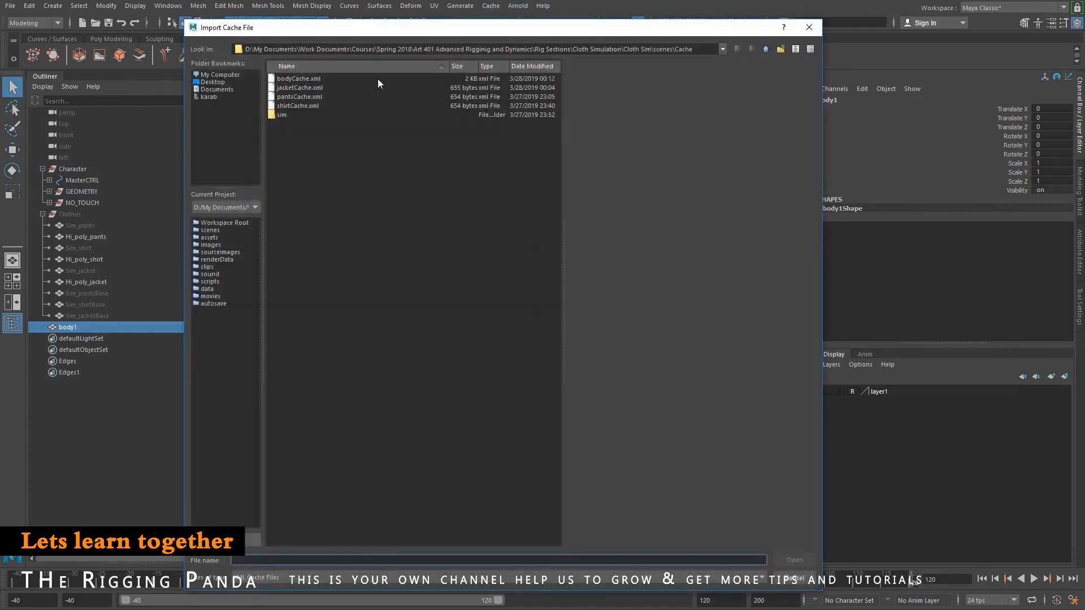
double_click(304, 79)
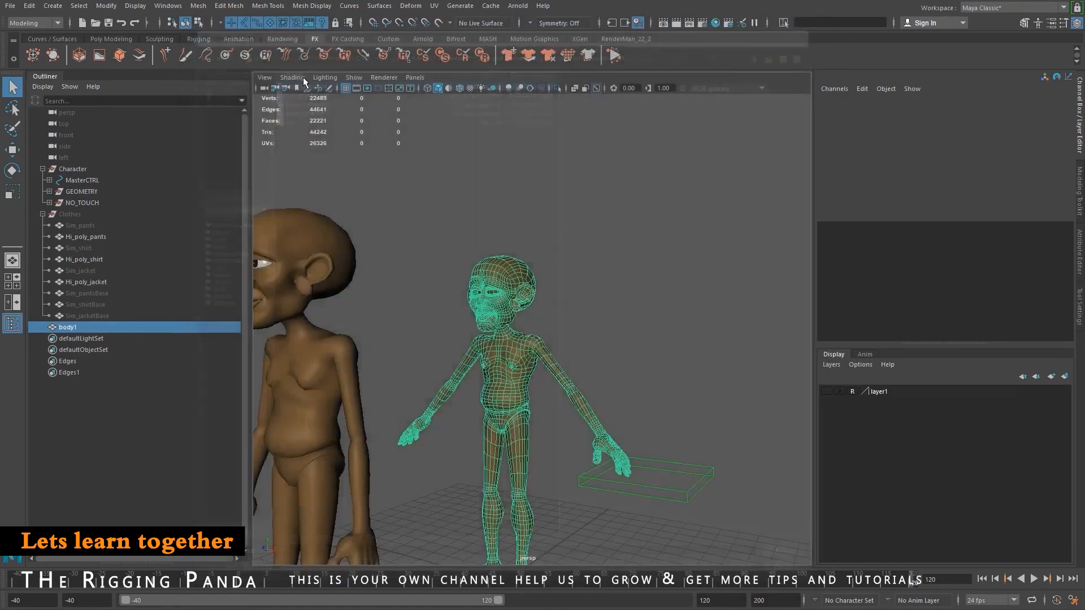
Play back the cached animation on body1 and isolate the mesh to check its movement.
scroll(684, 410, "down", 5)
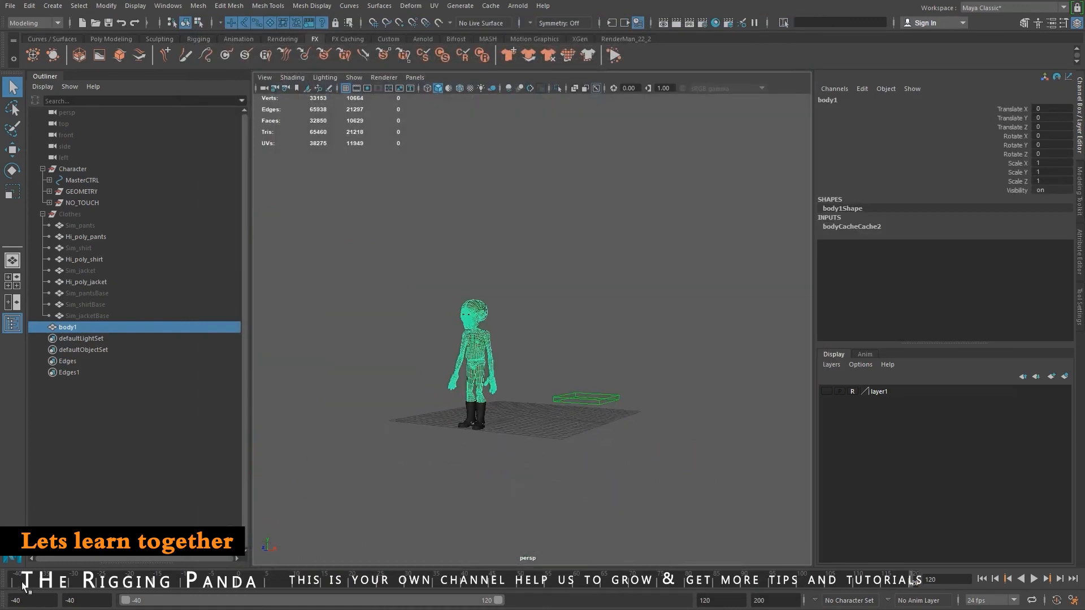
key("alt+v")
left_click(605, 581)
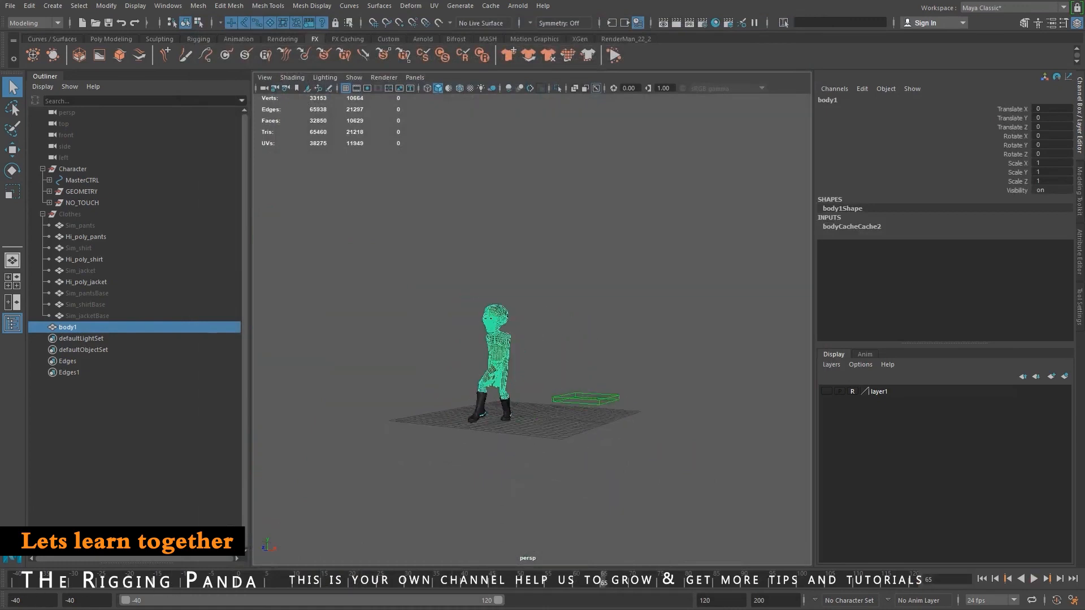
key("ctrl+1")
key("alt+v")
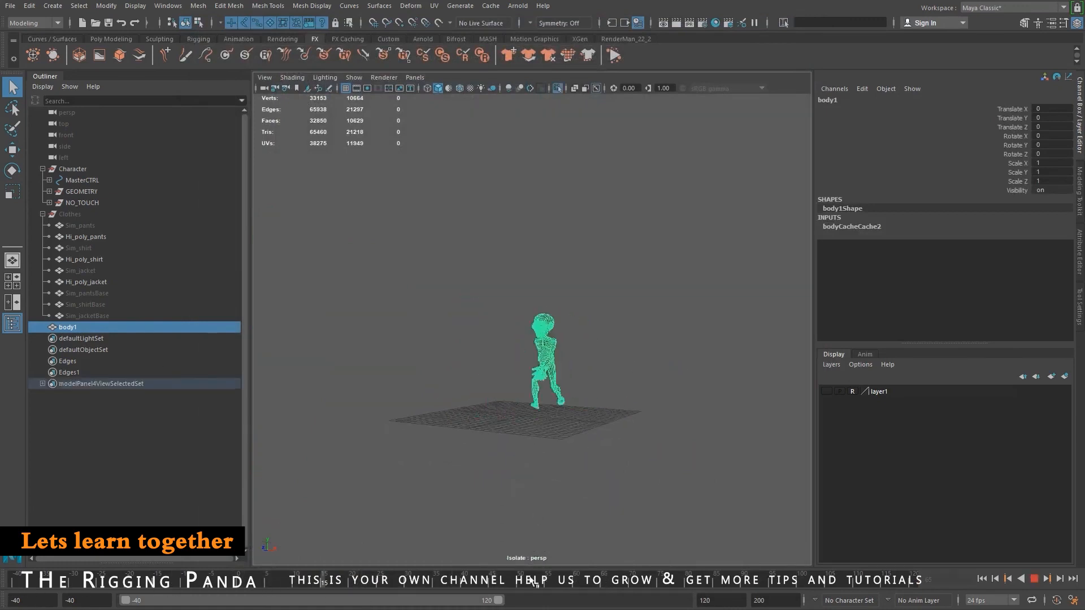
left_click(279, 577)
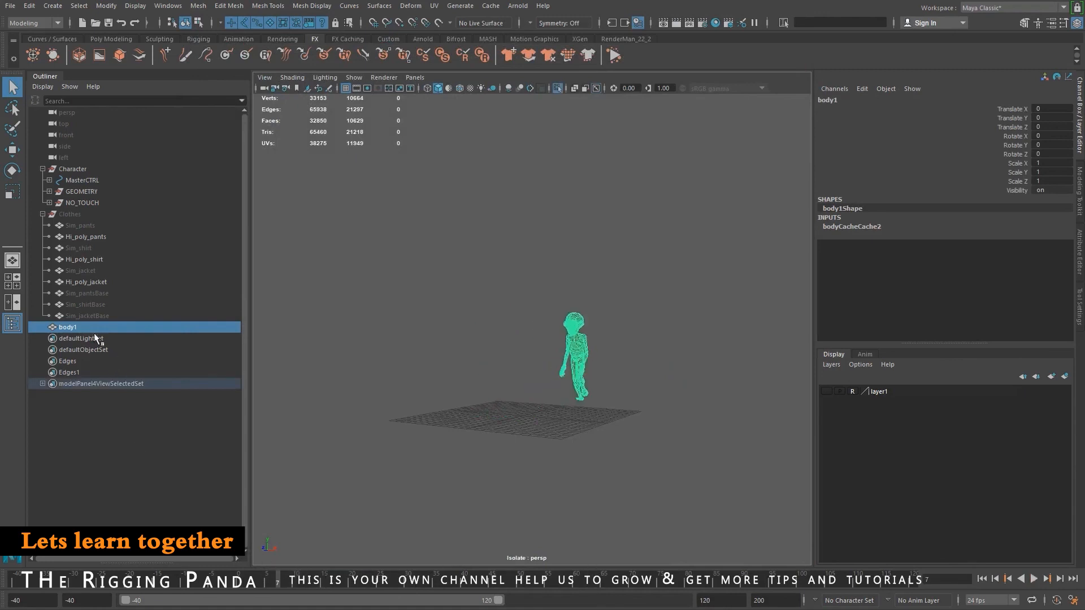
Hide body1, turn off the isolated view and return to the start frame.
key("ctrl+h")
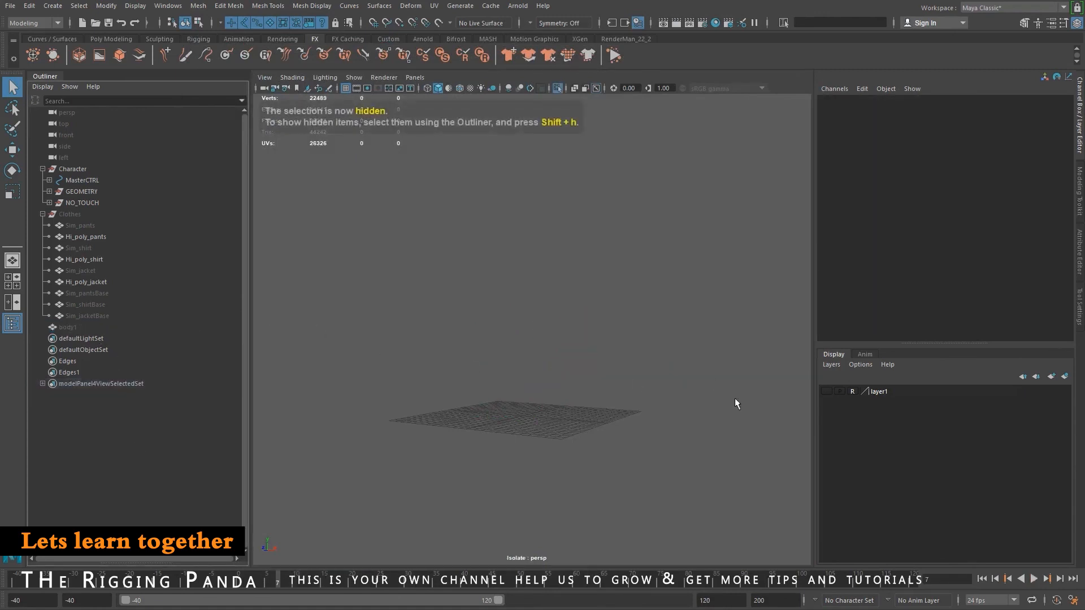
key("ctrl+1")
middle_click_drag(547, 309, 508, 323, "alt")
right_click_drag(508, 323, 701, 447, "alt")
left_click_drag(513, 371, 492, 367, "alt")
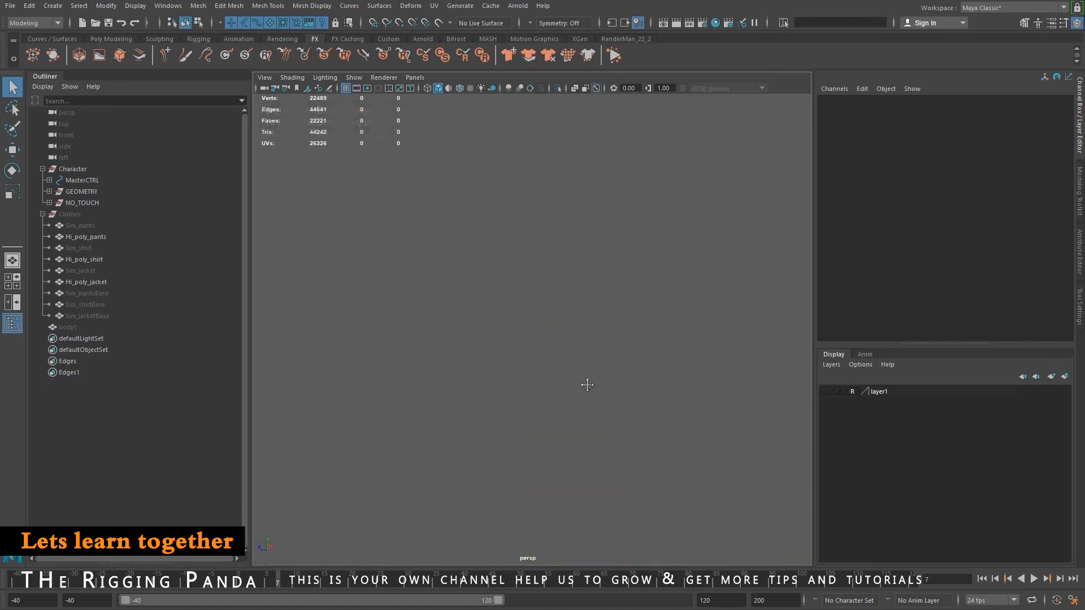
right_click_drag(587, 385, 348, 316, "alt")
left_click(983, 578)
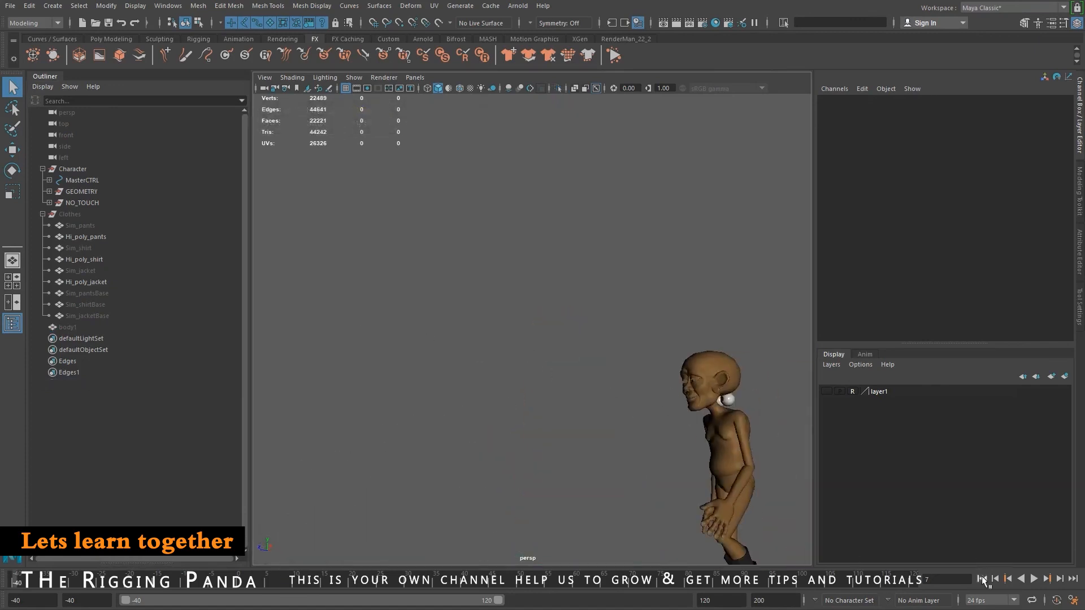
Examine the original character's head and torso up close from the front.
left_click_drag(654, 414, 500, 413, "alt")
middle_click_drag(501, 413, 655, 473, "alt")
left_click_drag(490, 465, 551, 461, "alt")
right_click_drag(511, 443, 581, 460, "alt")
middle_click_drag(452, 457, 558, 324, "alt")
right_click_drag(557, 382, 675, 387, "alt")
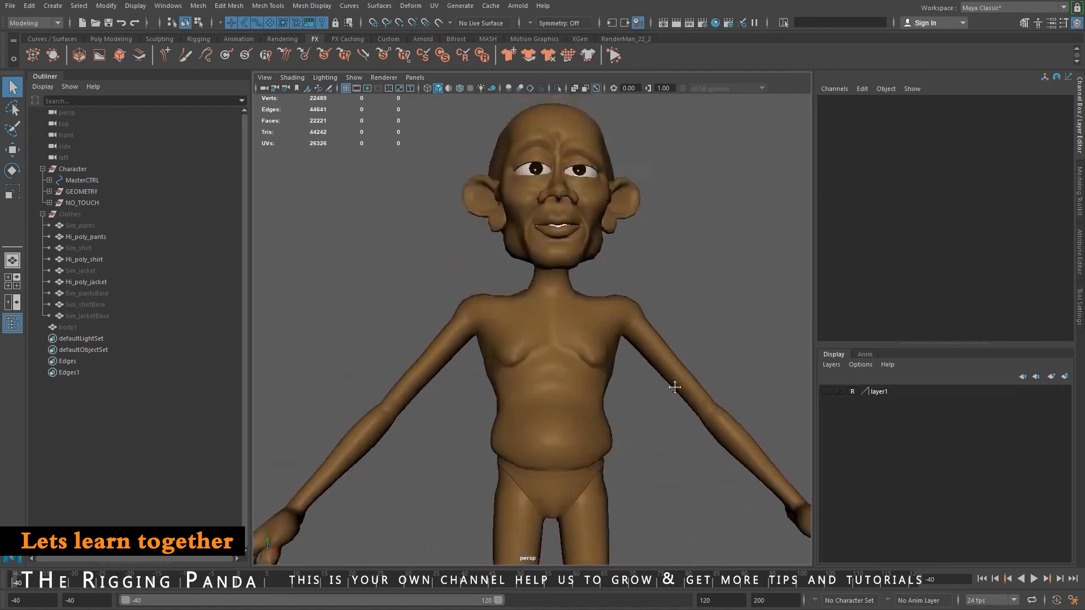
Delete the existing geometry cache from the original character's boots.
left_click_drag(675, 387, 547, 390, "alt")
middle_click_drag(600, 454, 607, 251, "alt")
middle_click_drag(616, 433, 590, 257, "alt")
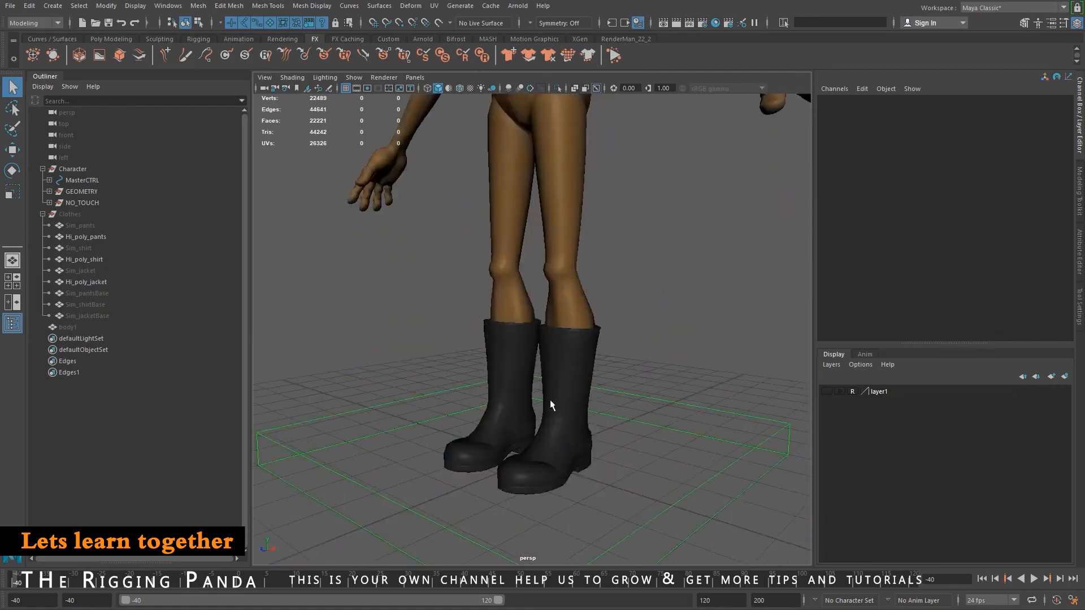
left_click(550, 400)
right_click_drag(670, 507, 599, 380, "alt")
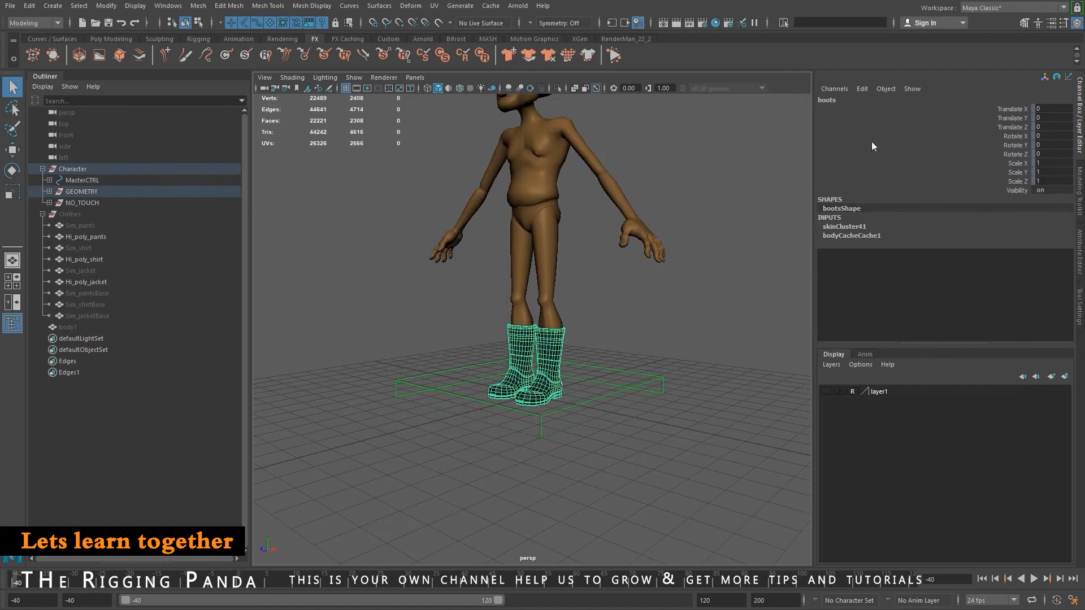
left_click(499, 6)
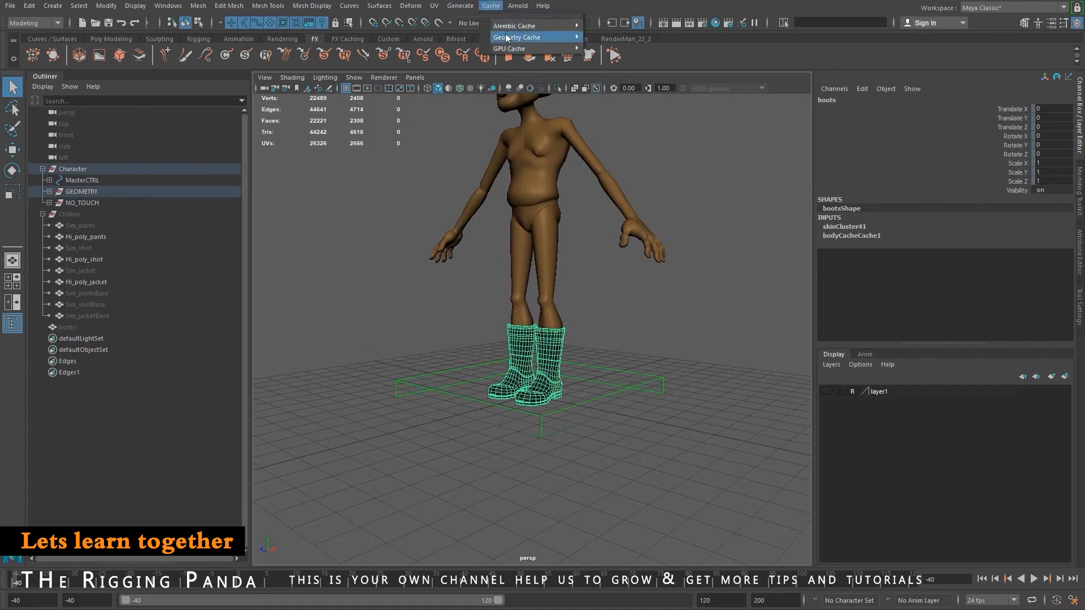
mouse_move(510, 37)
left_click(641, 131)
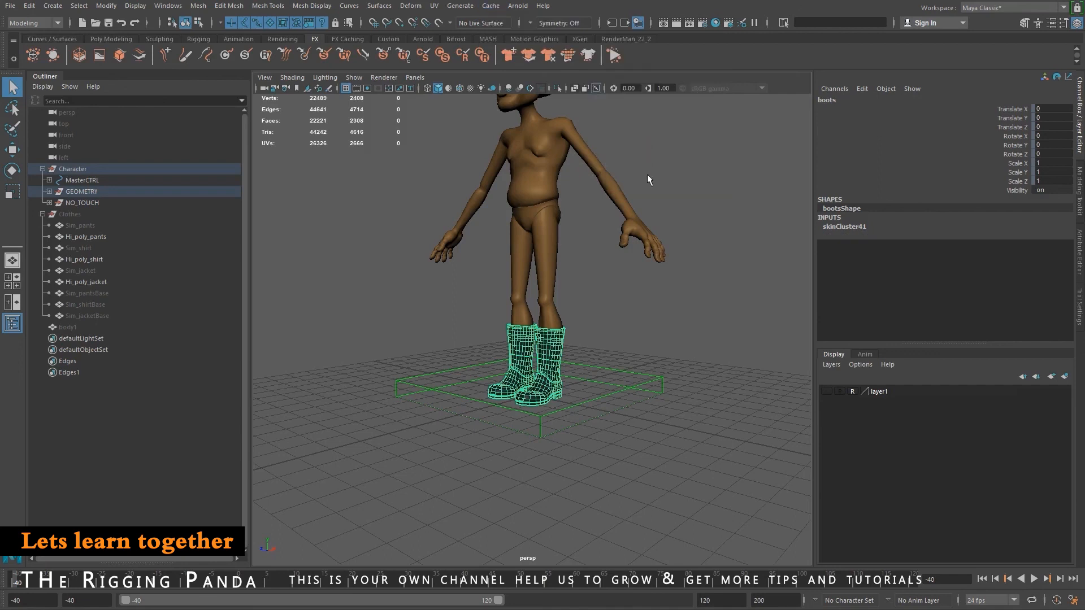
scroll(521, 362, "down", 2)
scroll(520, 362, "up", 3)
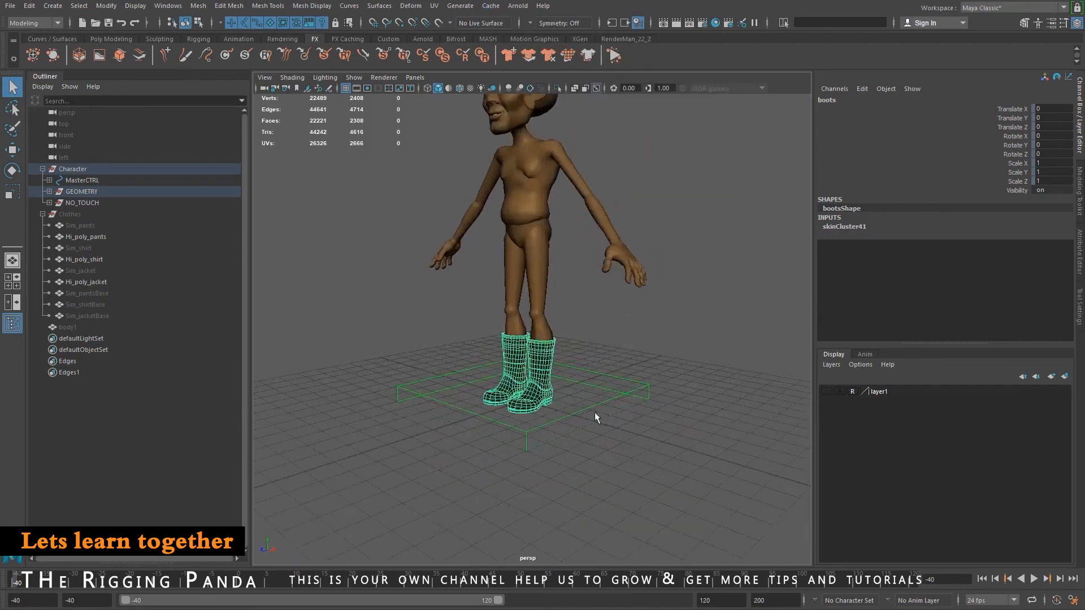
scroll(546, 341, "down", 3)
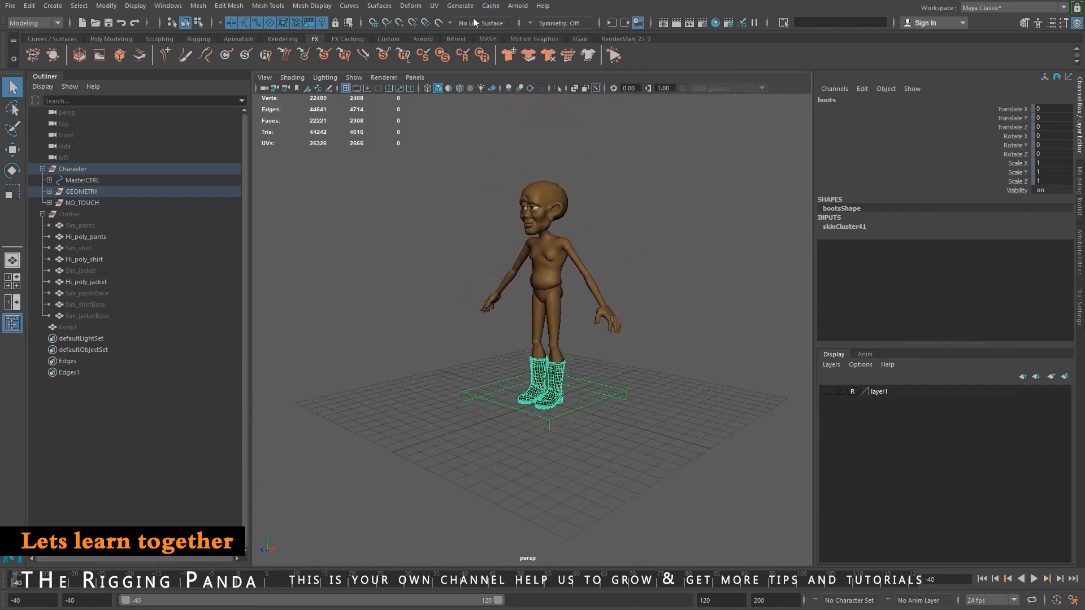
Set up a new geometry cache for the boots in the scenes/Cache directory, named bootsCache.
left_click(490, 6)
mouse_move(541, 37)
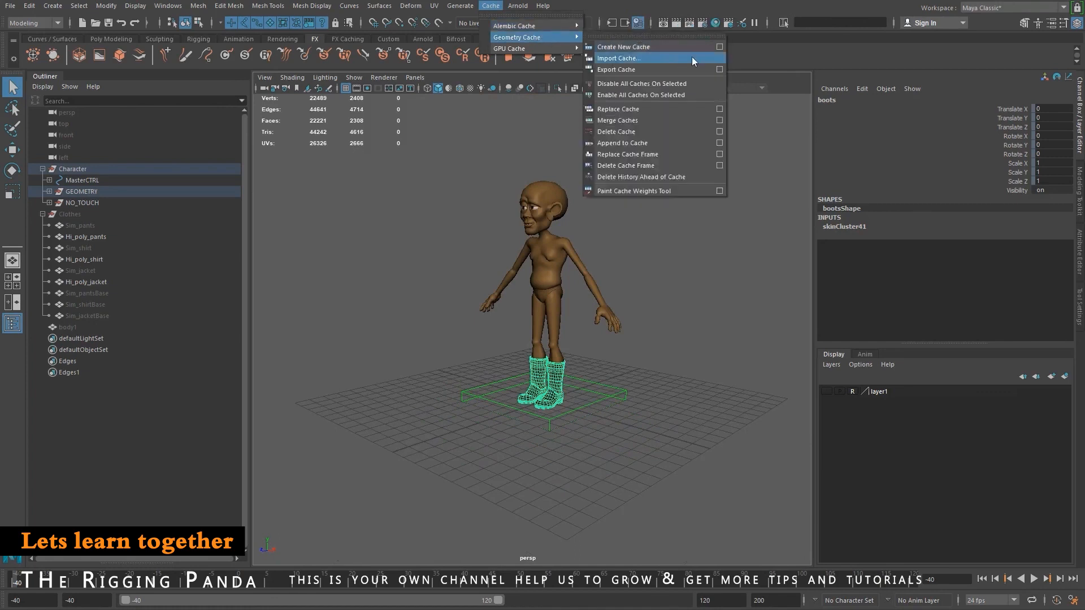
left_click(720, 46)
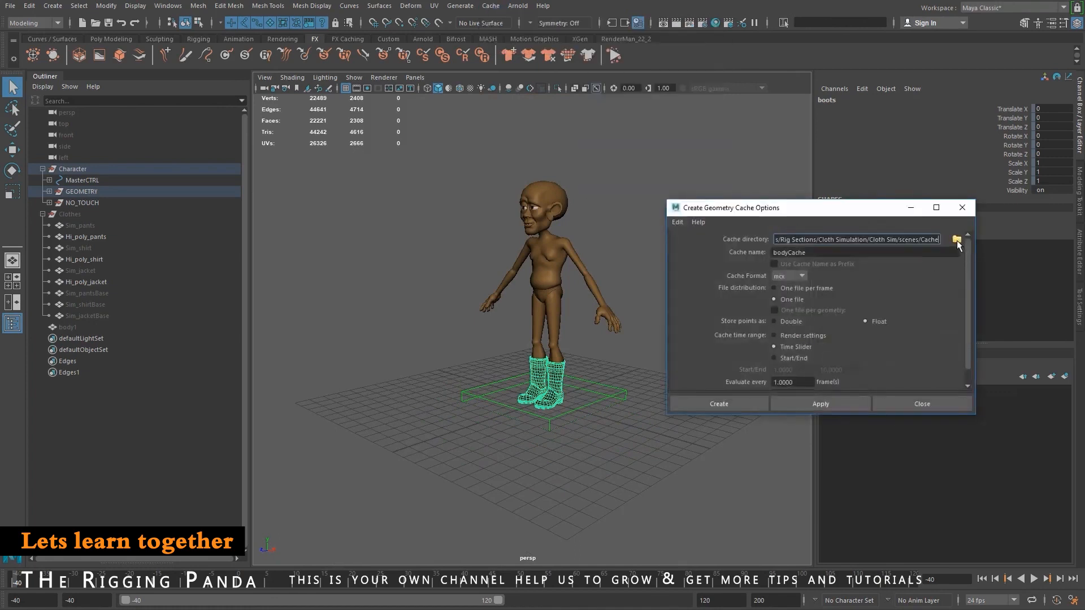
left_click(957, 240)
left_click(780, 575)
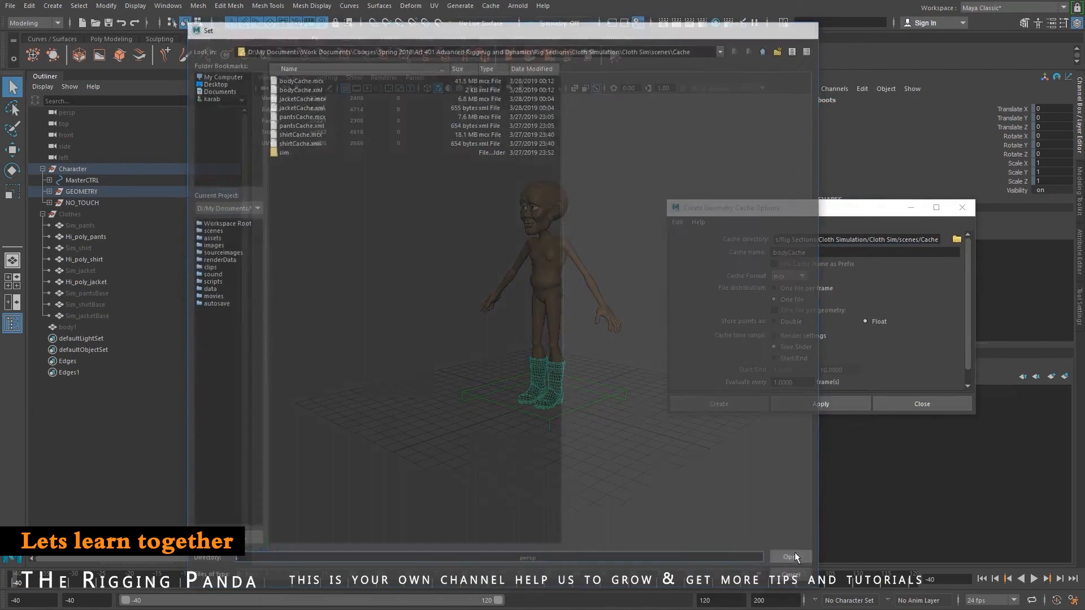
double_click(834, 254)
type("bootsCache")
Create the boots geometry cache as one mcx file over the time slider range, evaluated every 1 frame.
right_click_drag(459, 385, 592, 409, "alt")
left_click_drag(591, 409, 509, 393, "alt")
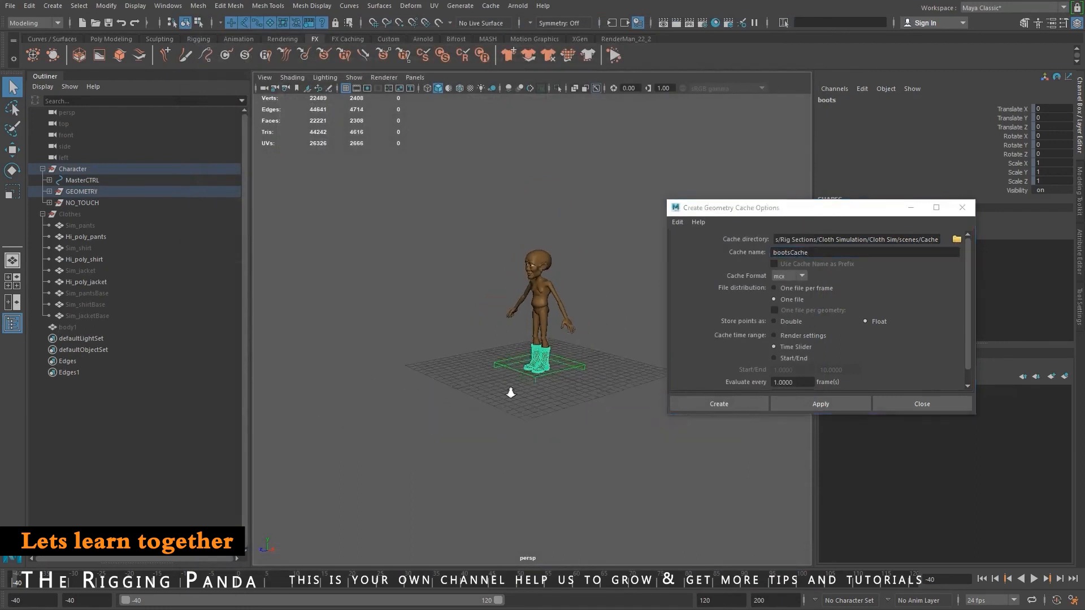
right_click_drag(509, 392, 538, 396, "alt")
middle_click_drag(538, 396, 573, 388, "alt")
left_click_drag(790, 215, 809, 215)
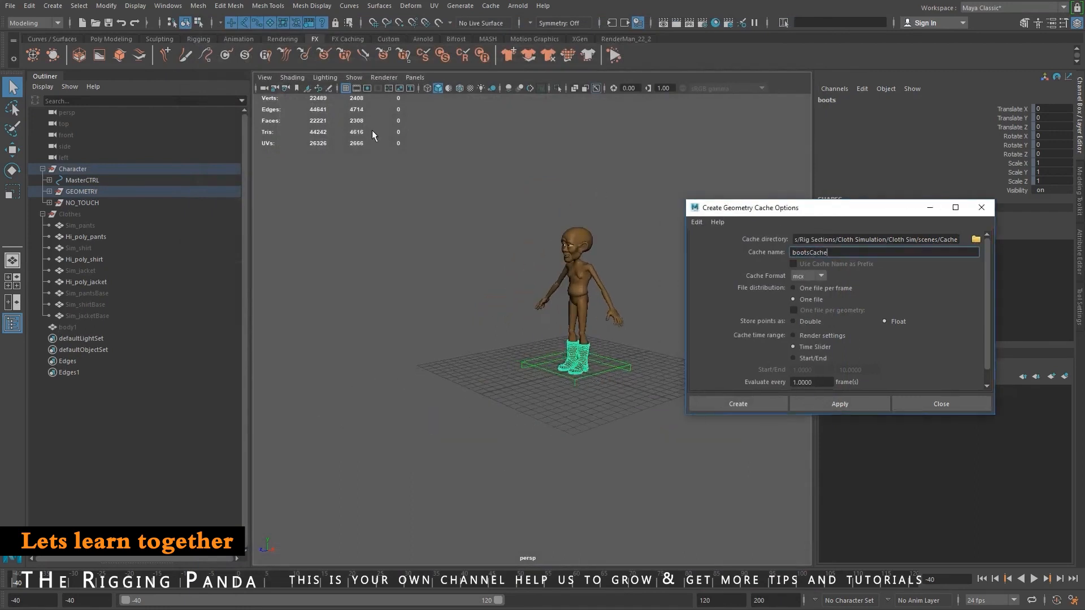
left_click(518, 331)
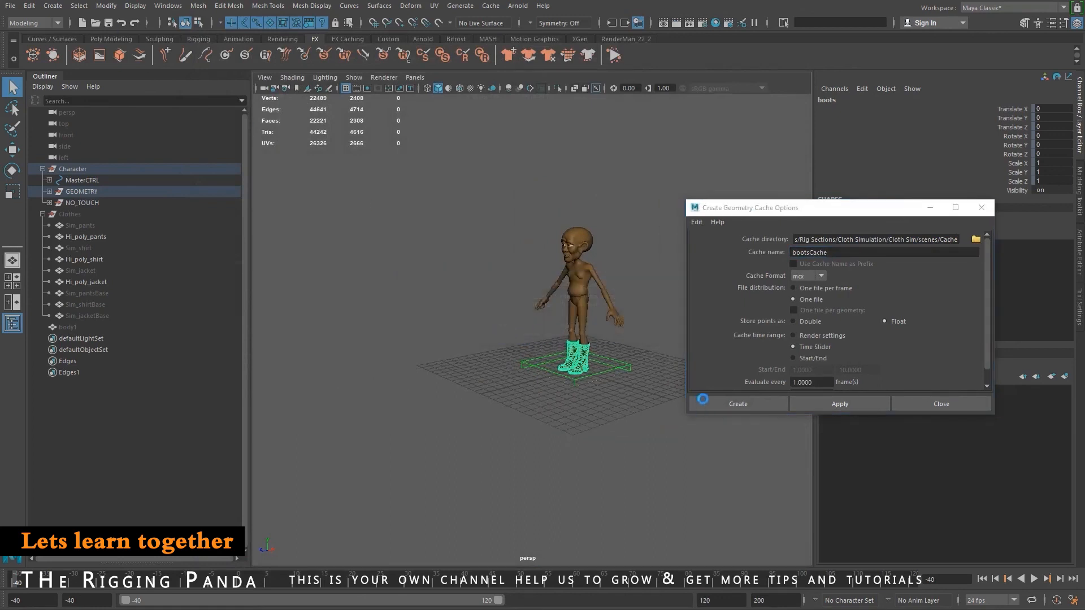
left_click(754, 405)
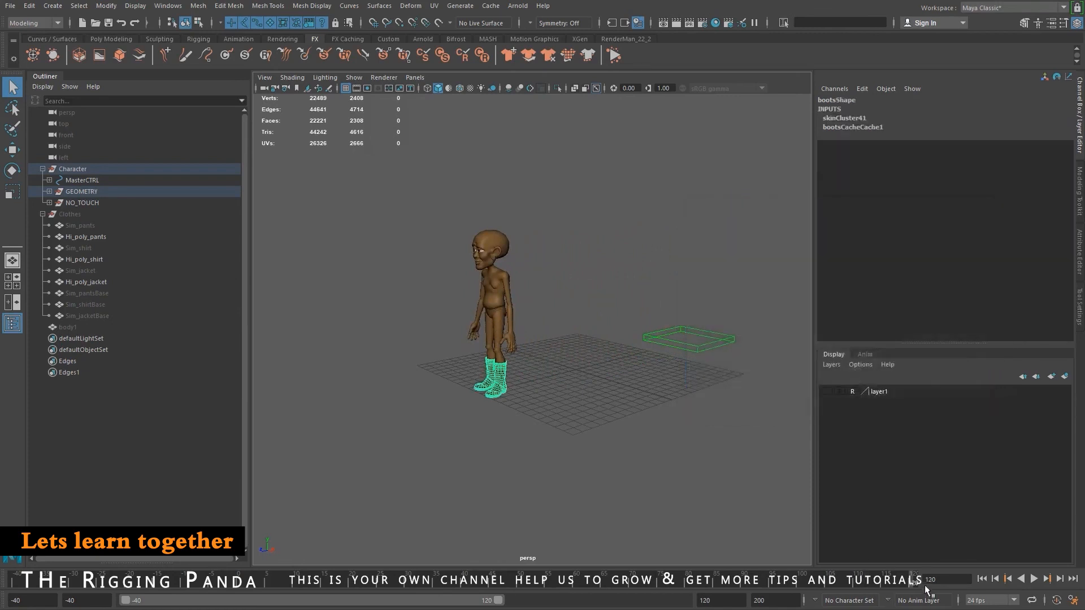
Return to the start frame, duplicate the boots and unlock the duplicate's translate, rotate and scale channels.
scroll(561, 341, "up", 3)
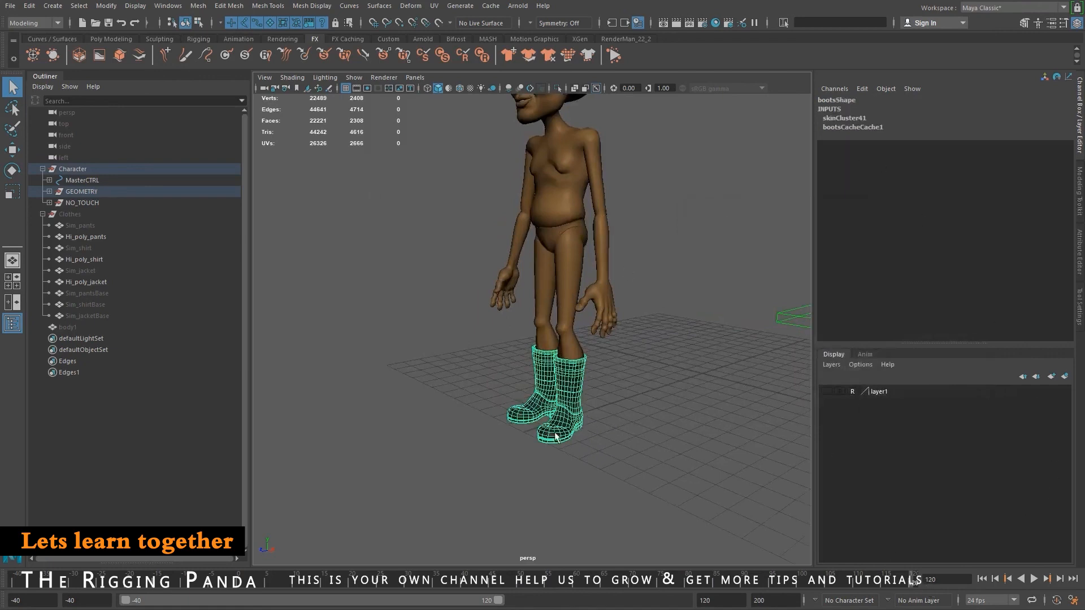
left_click(984, 578)
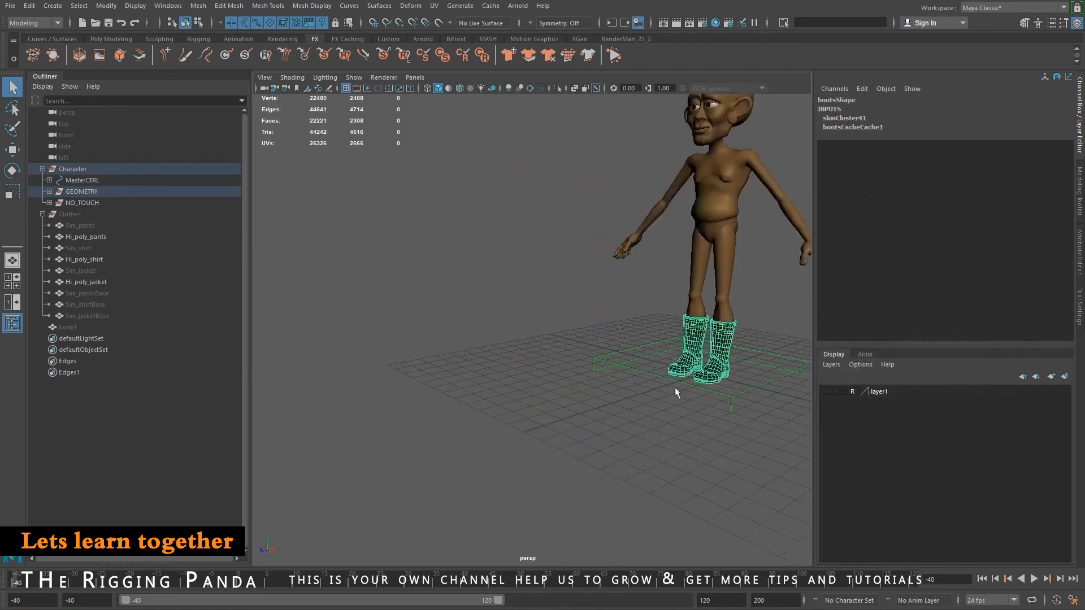
middle_click_drag(675, 387, 580, 400, "alt")
key("ctrl+d")
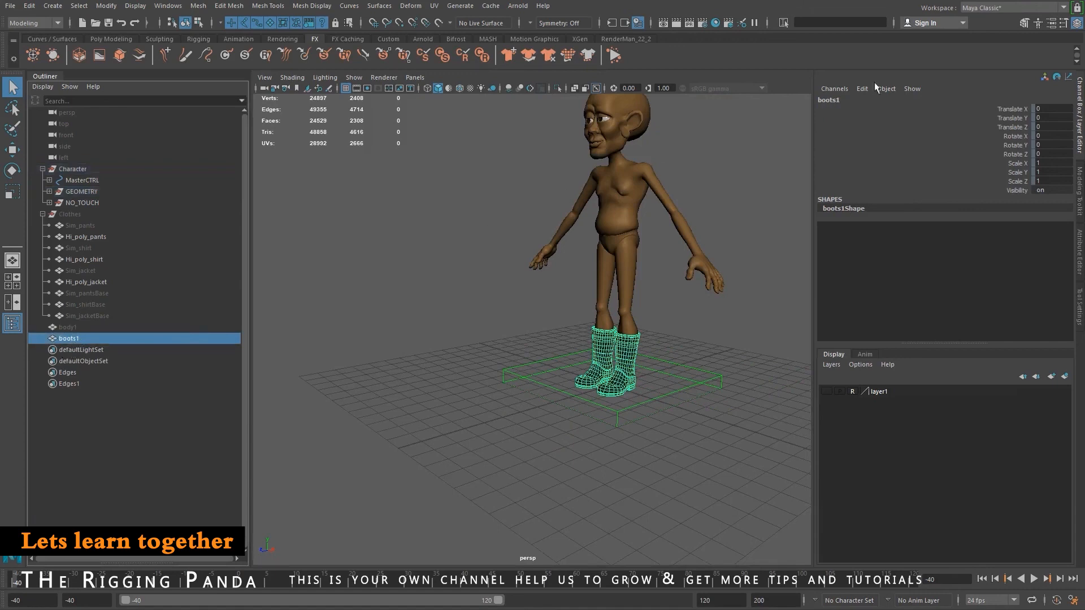
left_click_drag(1015, 114, 1017, 181)
right_click(1018, 180)
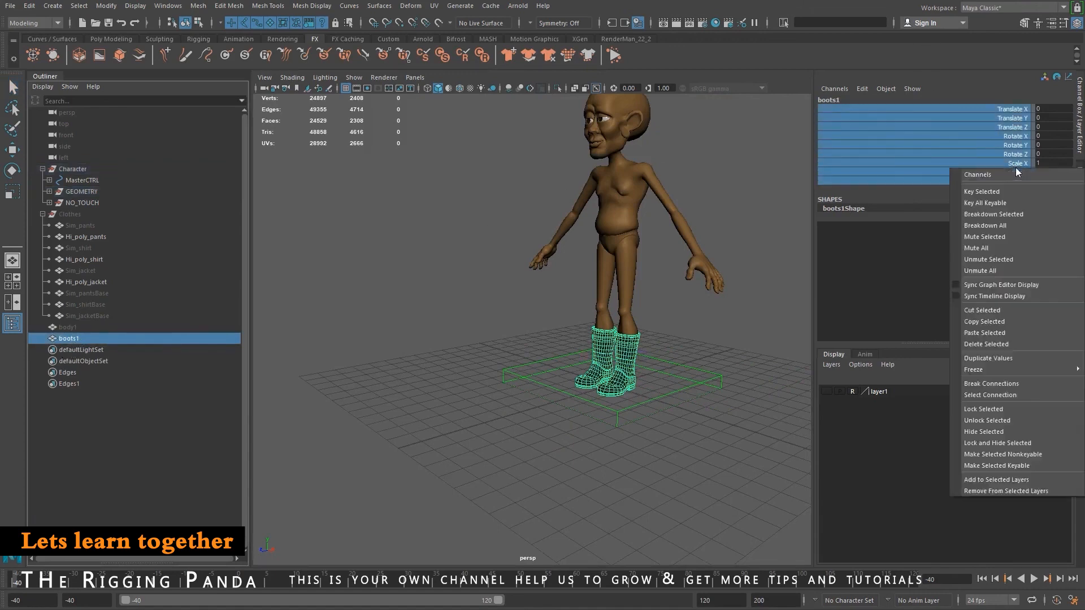
left_click(996, 423)
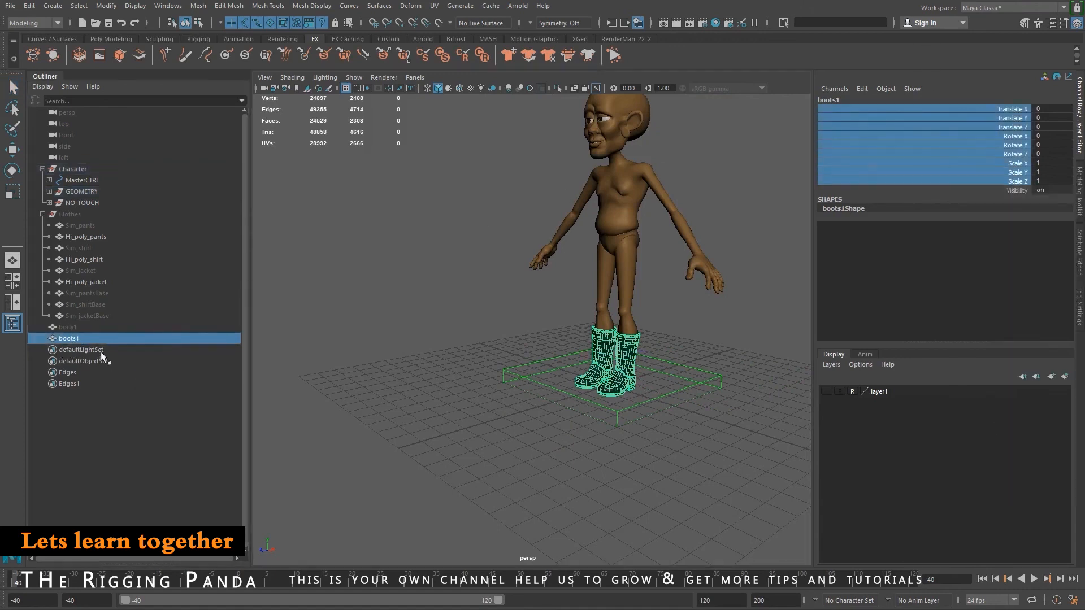
Rename the duplicates body1 and boots1 as body and boots.
left_click(74, 328)
double_click(78, 327)
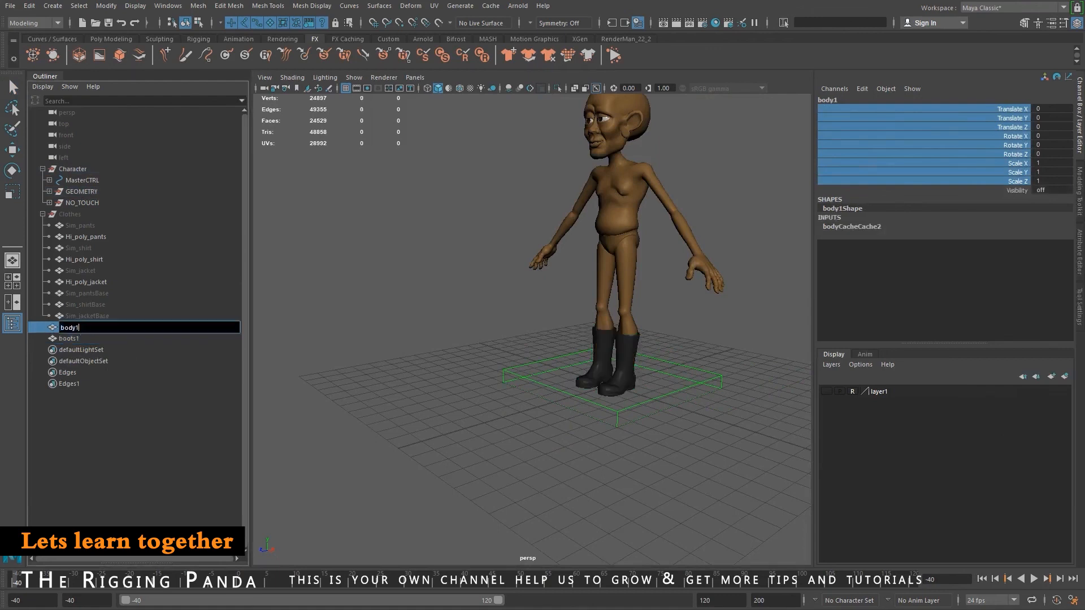
key("BackSpace")
key("Return")
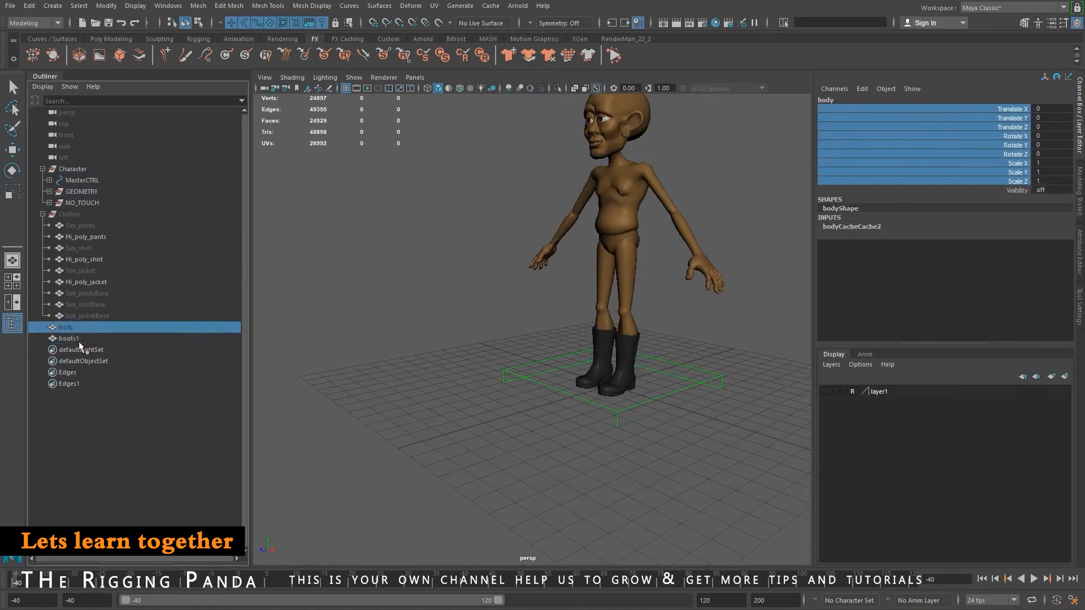
double_click(79, 339)
key("BackSpace")
key("Return")
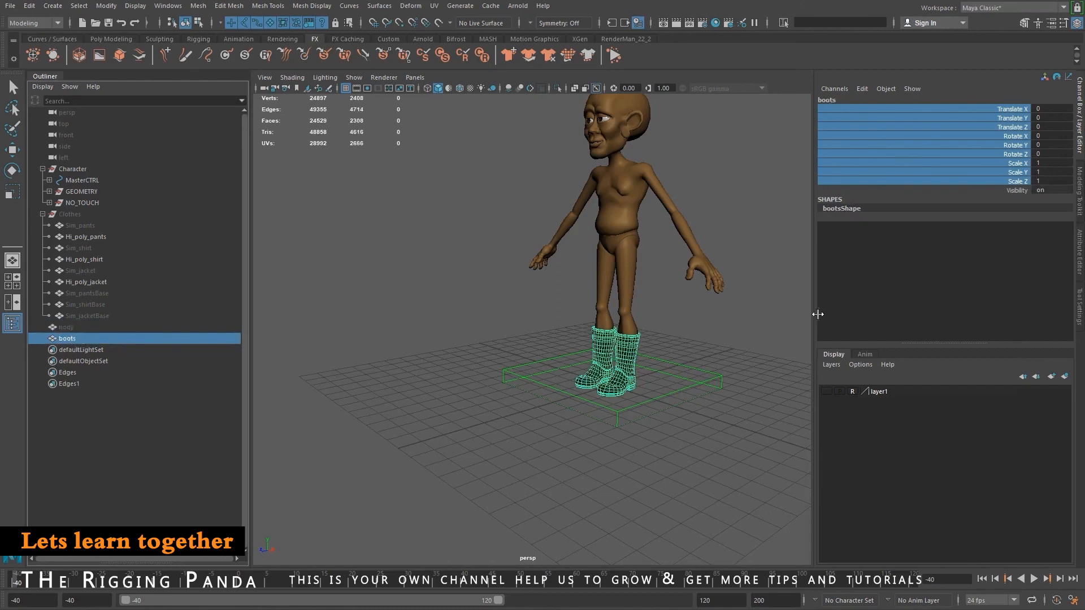
Enlarge the viewport and import the bootsCache.xml geometry cache onto the duplicated boots at a mid-walk frame.
left_click_drag(815, 314, 927, 313)
left_click_drag(252, 334, 174, 335)
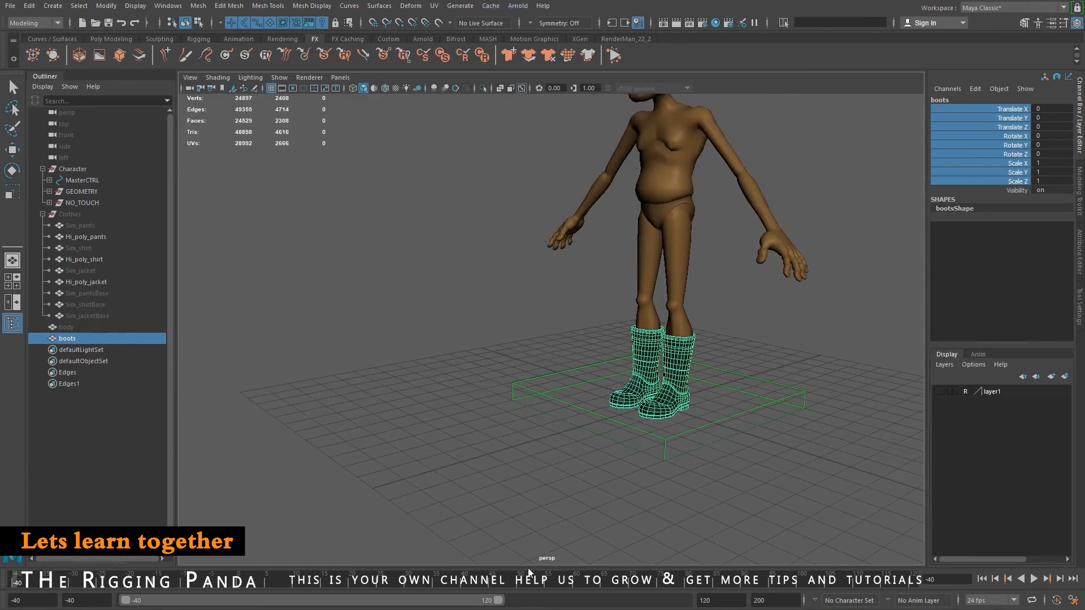
left_click_drag(315, 581, 424, 589)
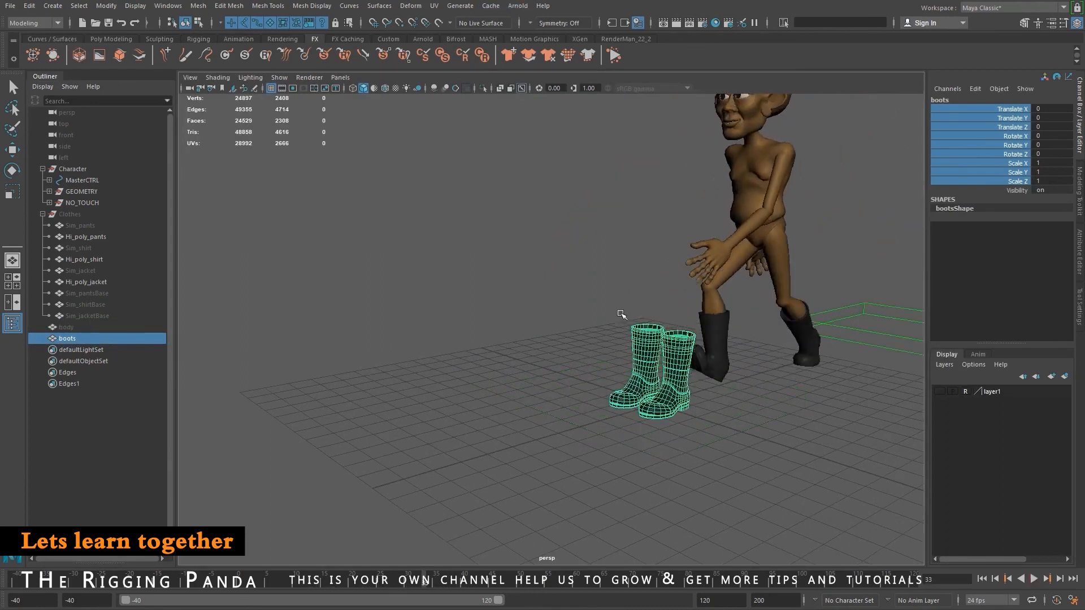
left_click(517, 5)
mouse_move(489, 6)
mouse_move(516, 37)
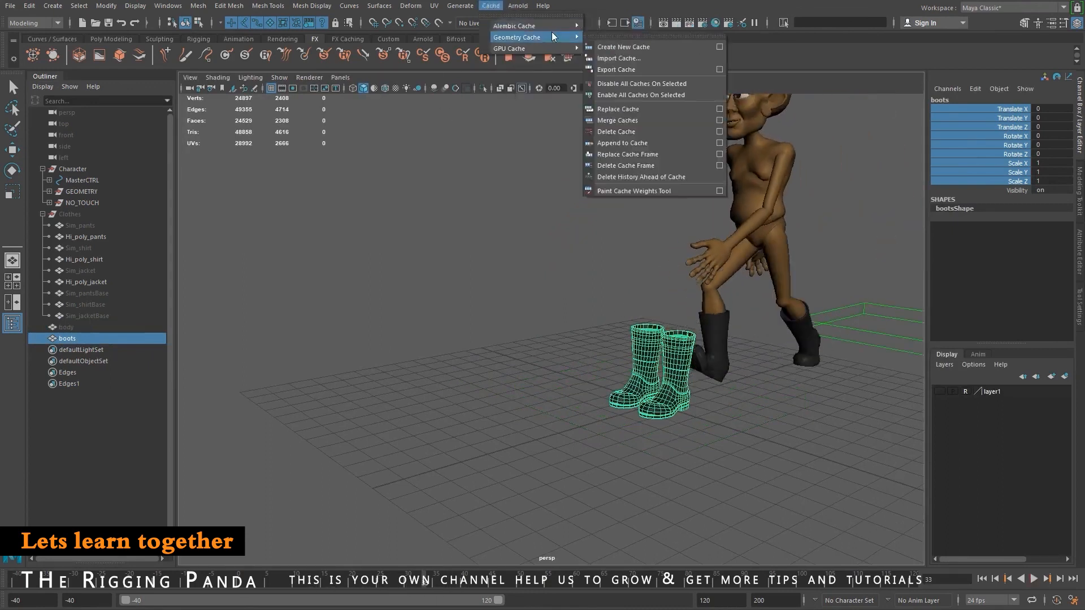
left_click(610, 56)
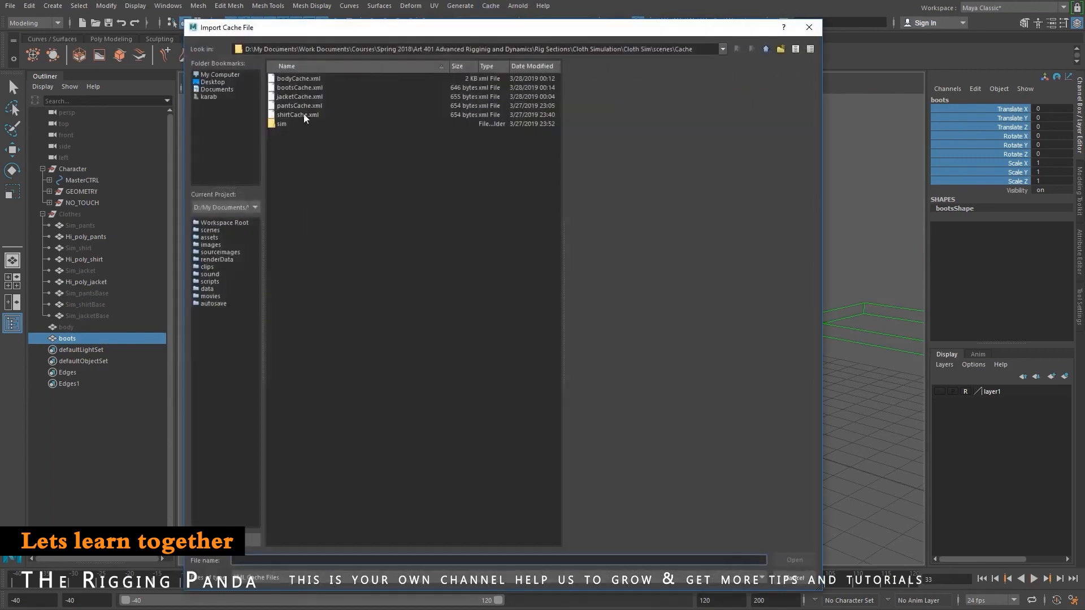
double_click(314, 87)
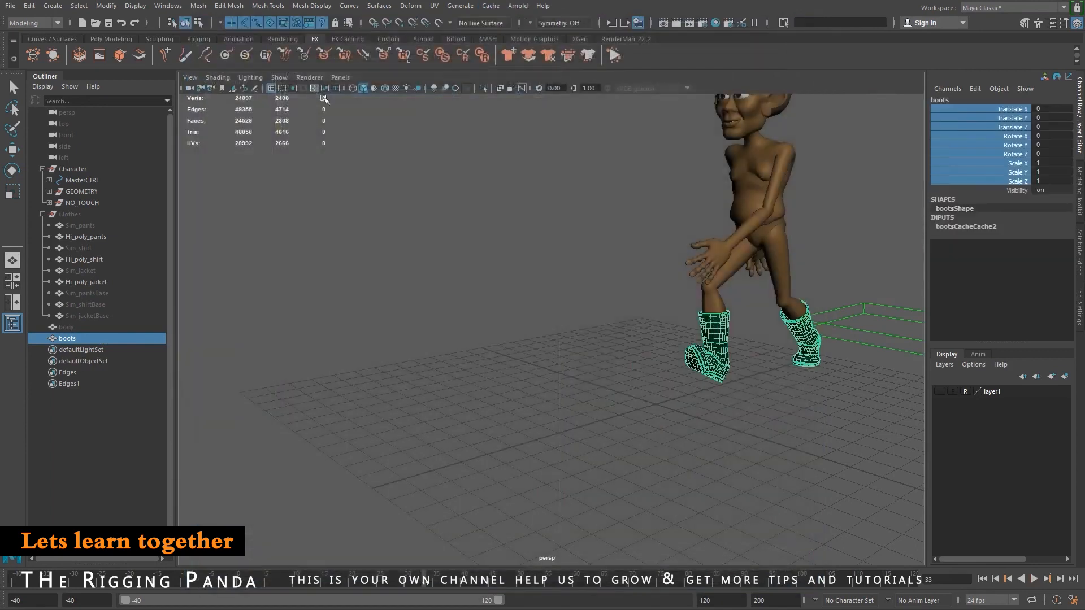
Play back the cached boots against the original character's walk and return to the start frame.
key("alt+v")
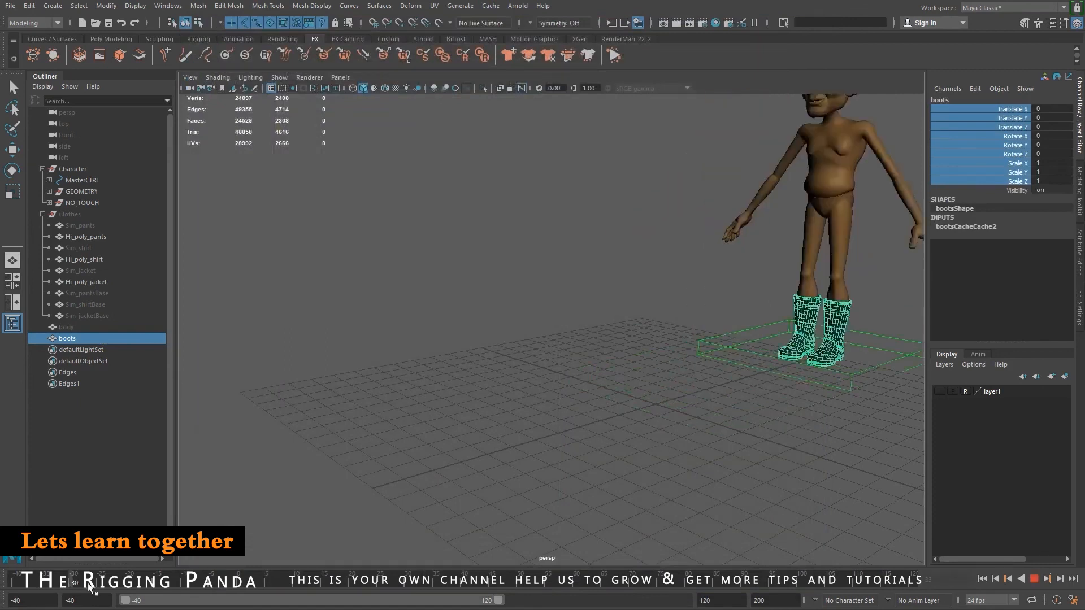
left_click_drag(352, 589, 14, 567)
right_click_drag(746, 360, 676, 344, "alt")
middle_click_drag(676, 344, 687, 392, "alt")
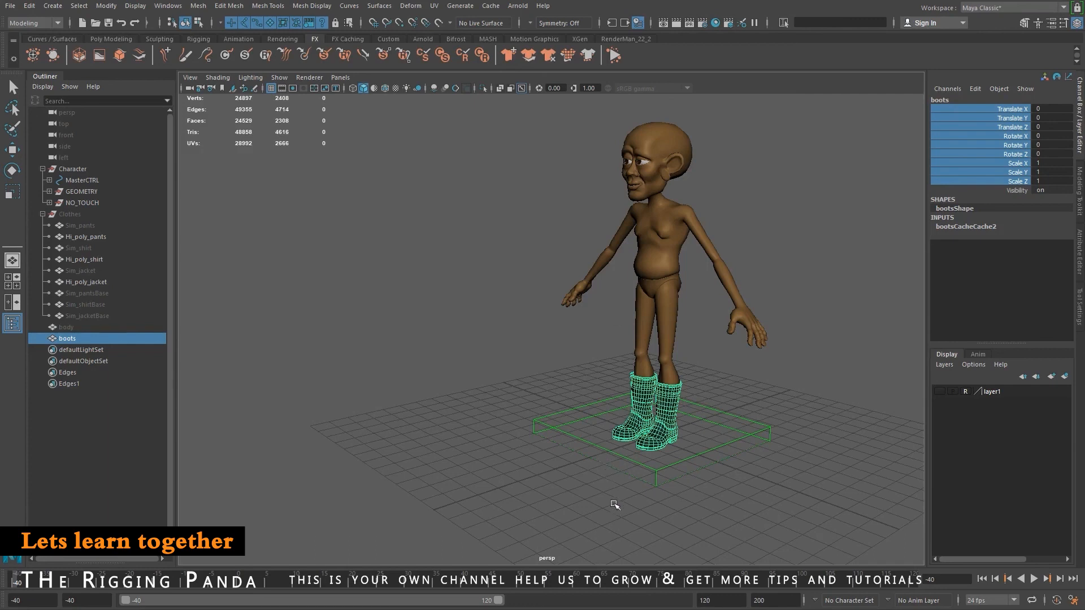
mouse_move(670, 365)
left_mouse_down("alt")
mouse_move(632, 376)
mouse_move(649, 371)
left_mouse_up("alt")
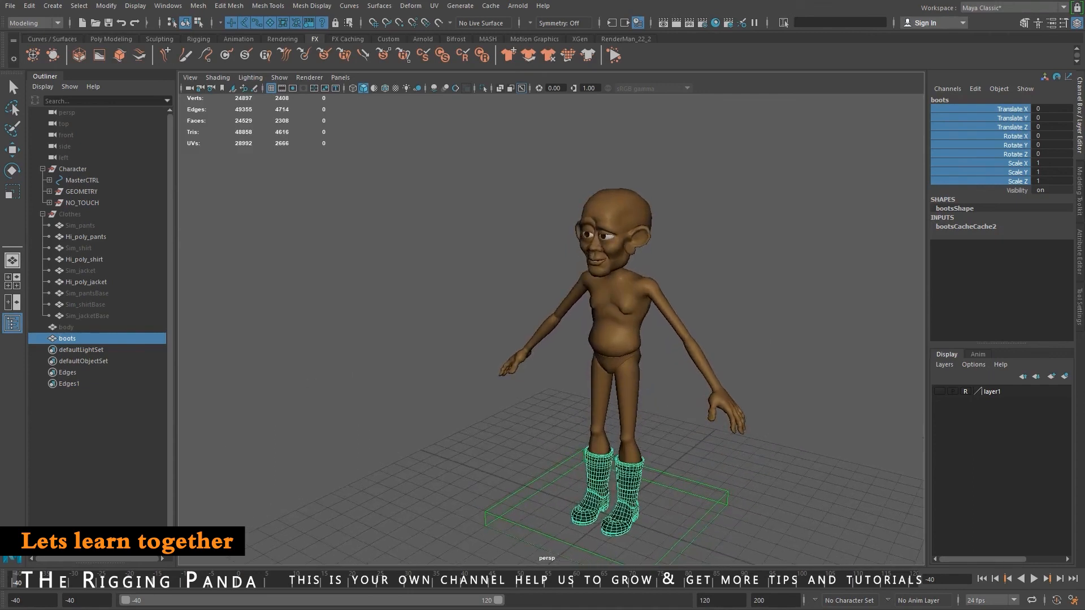
left_click_drag(709, 365, 608, 354, "alt")
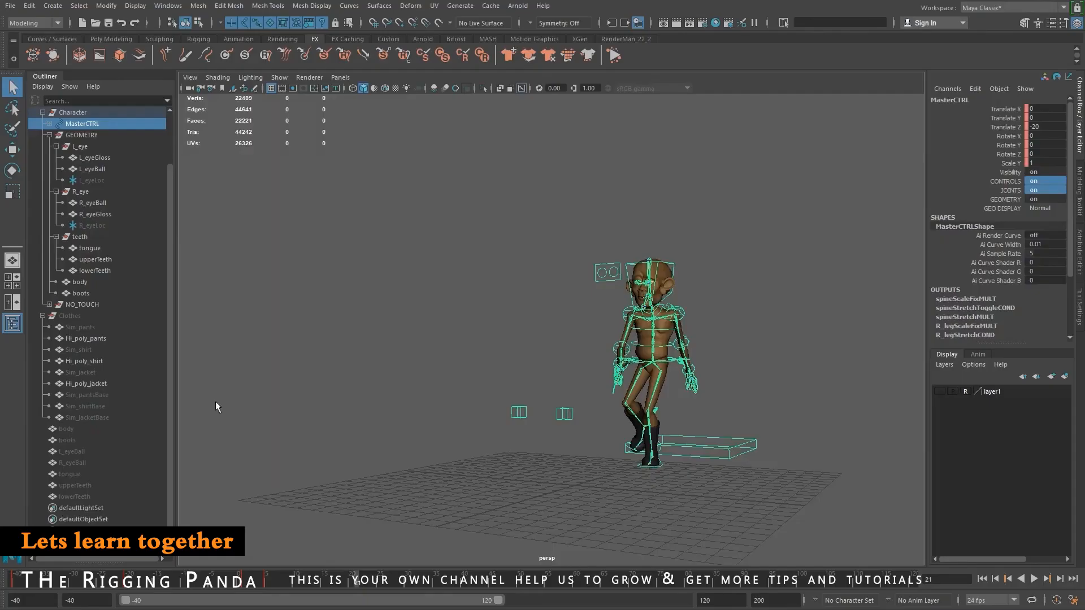
Hide the Character group and show the cached body, boots, eyeballs, tongue, upperTeeth and lowerTeeth duplicates.
left_click_drag(724, 373, 696, 409, "alt")
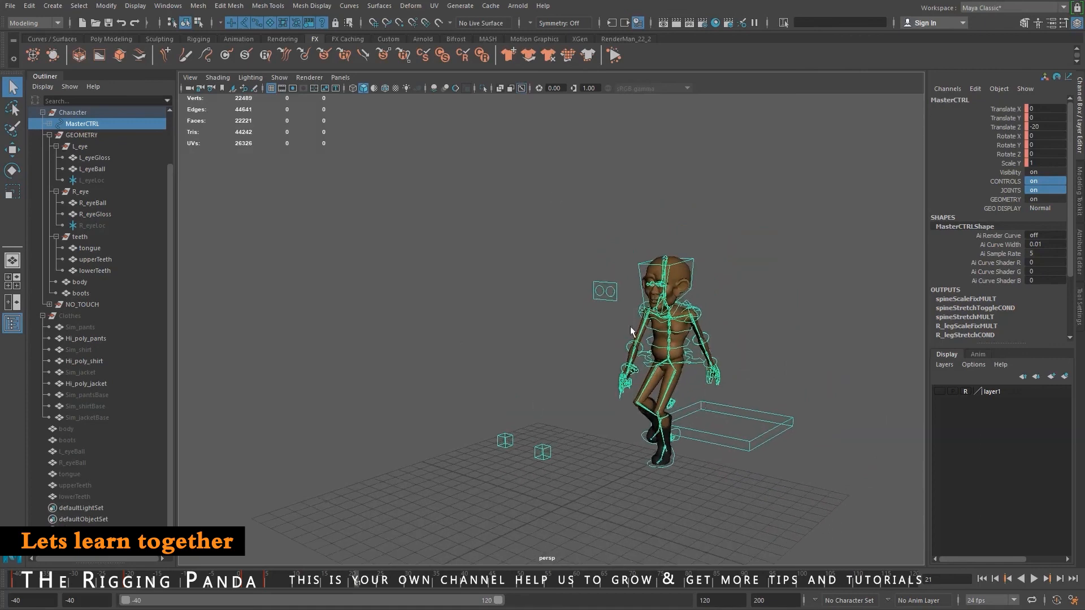
left_click(72, 113)
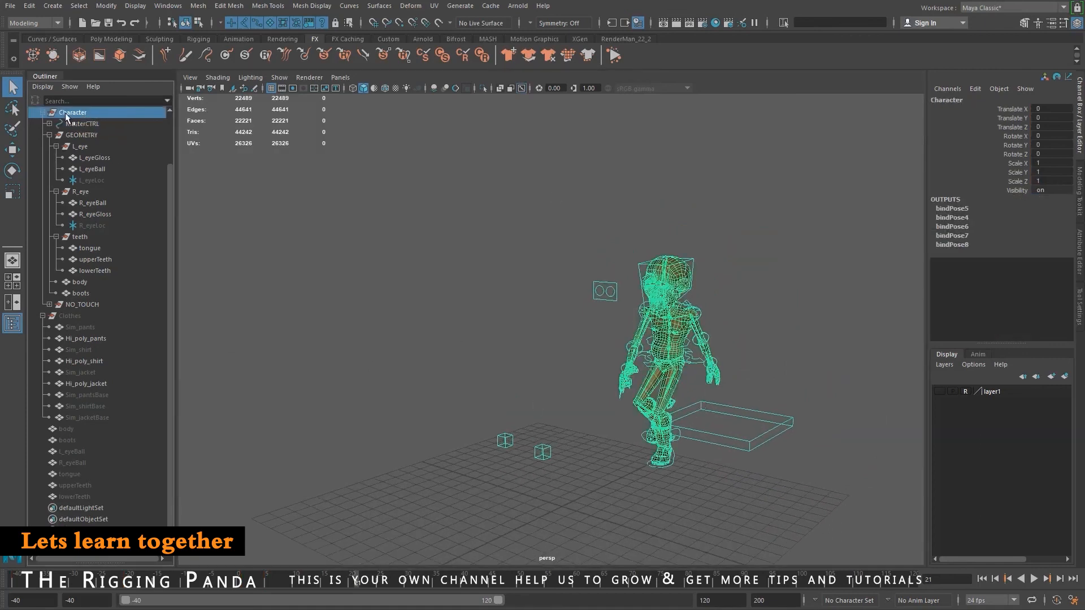
key("ctrl+h")
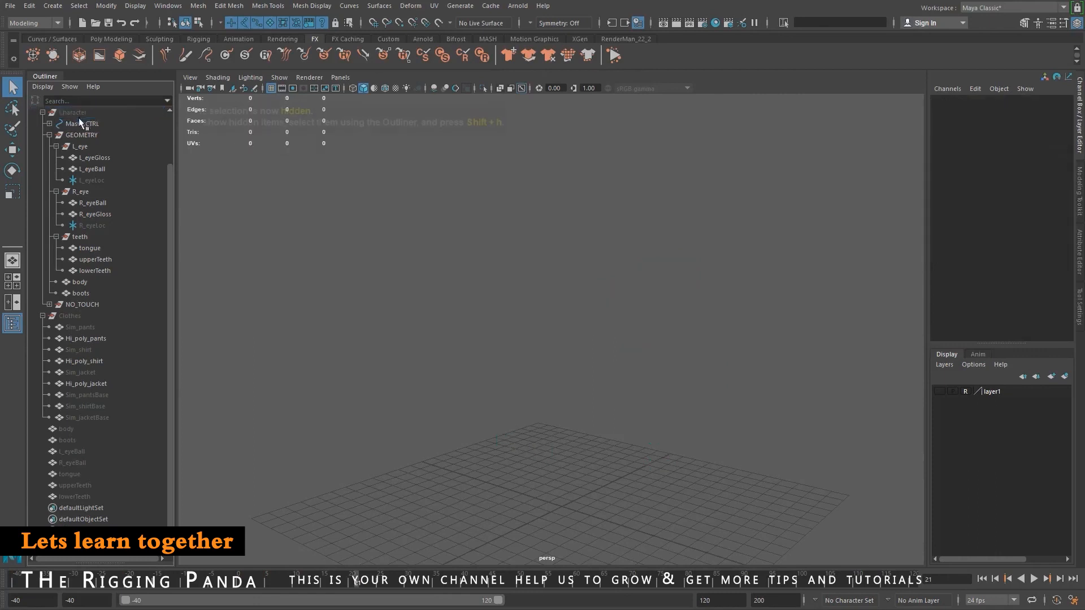
left_click_drag(73, 430, 79, 495)
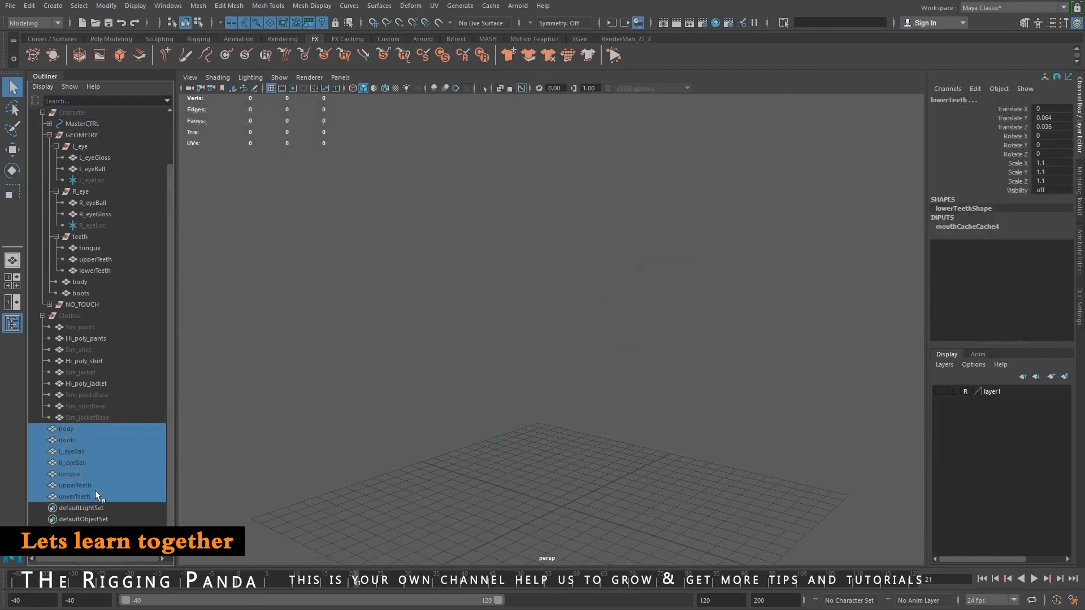
key("shift+h")
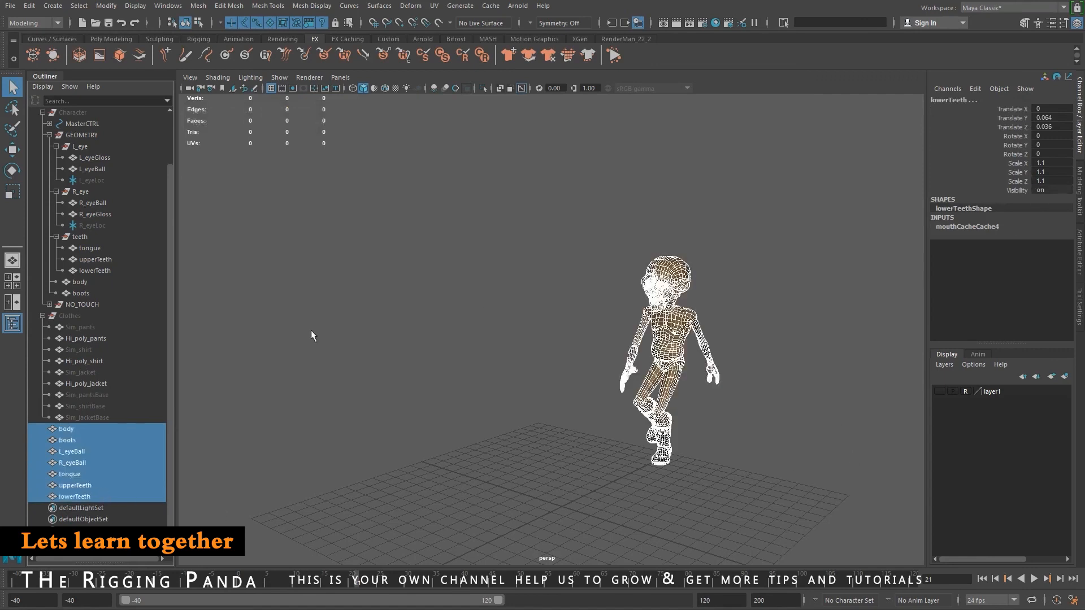
Scrub and play back the walk to check the cached body, boots, eyes and mouth.
left_click_drag(95, 581, 469, 579)
left_click(455, 406)
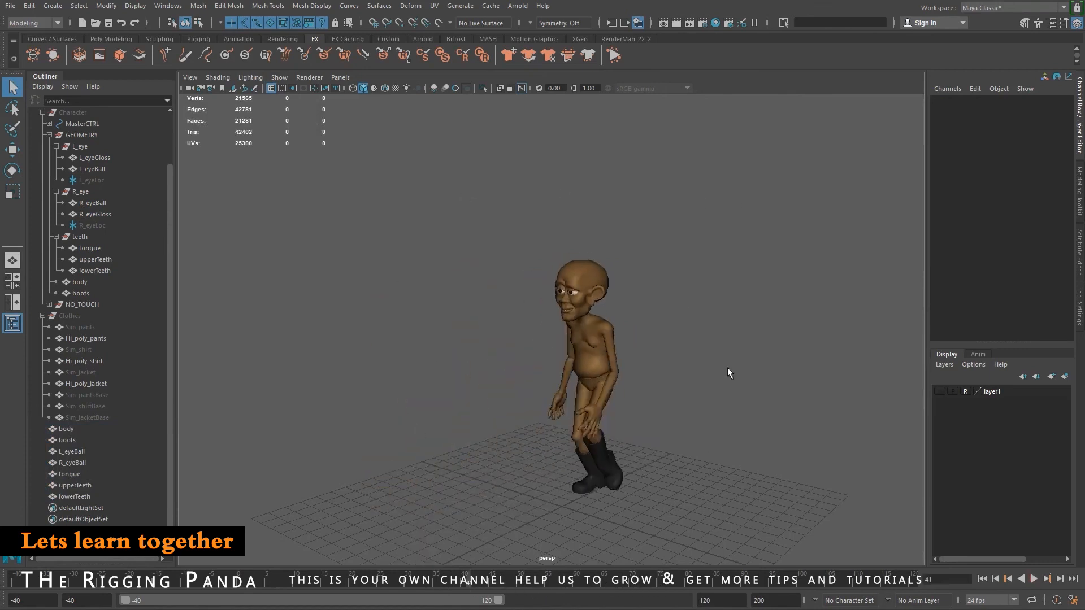
key("alt+v")
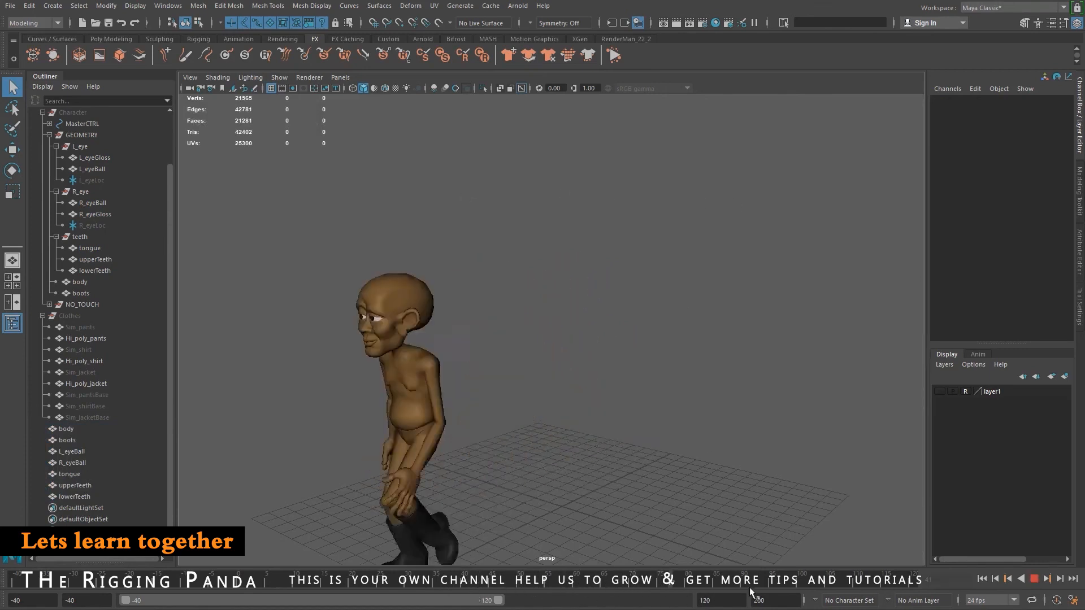
key("alt+v")
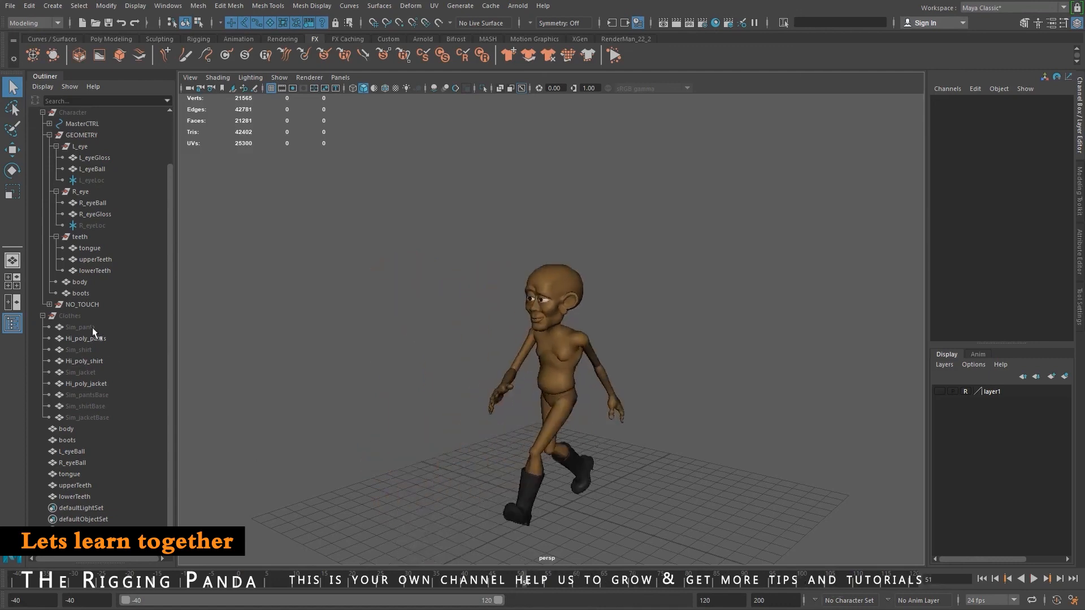
Show the Clothes group and play back the walk with the clothes on the cached character.
left_click(80, 315)
key("shift+h")
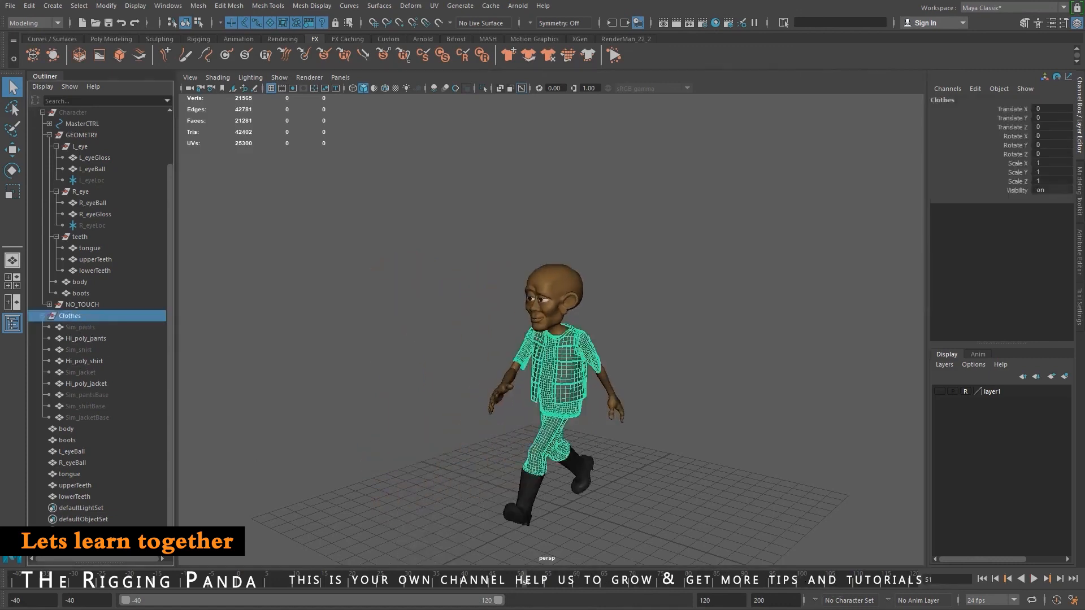
key("alt+v")
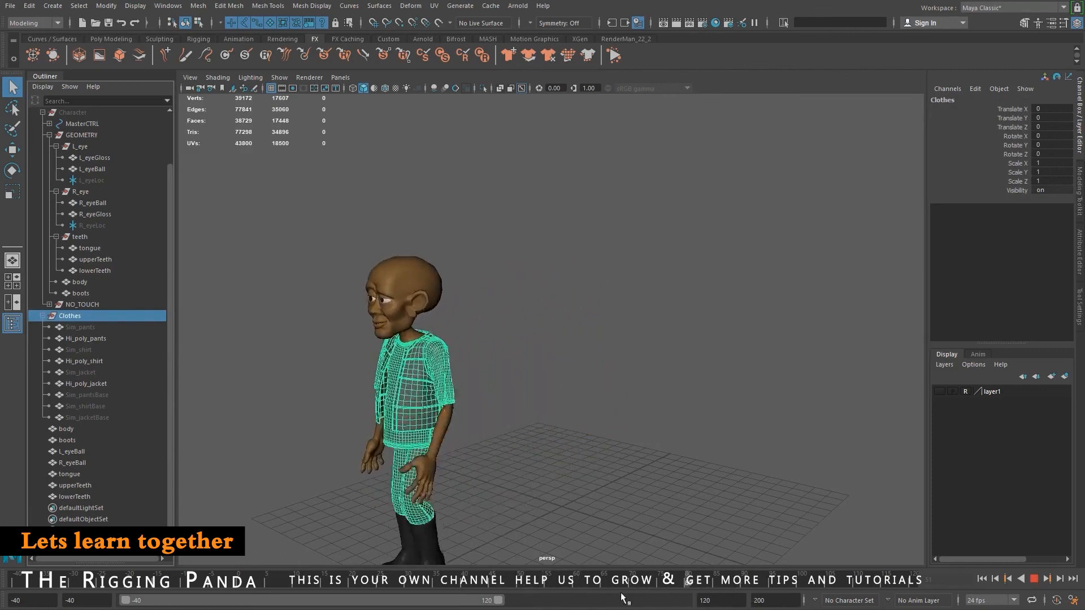
left_click(460, 570)
Select the cached character and clothes meshes and play back the walk, checking the shaded result at several frames.
left_click_drag(486, 226, 761, 514)
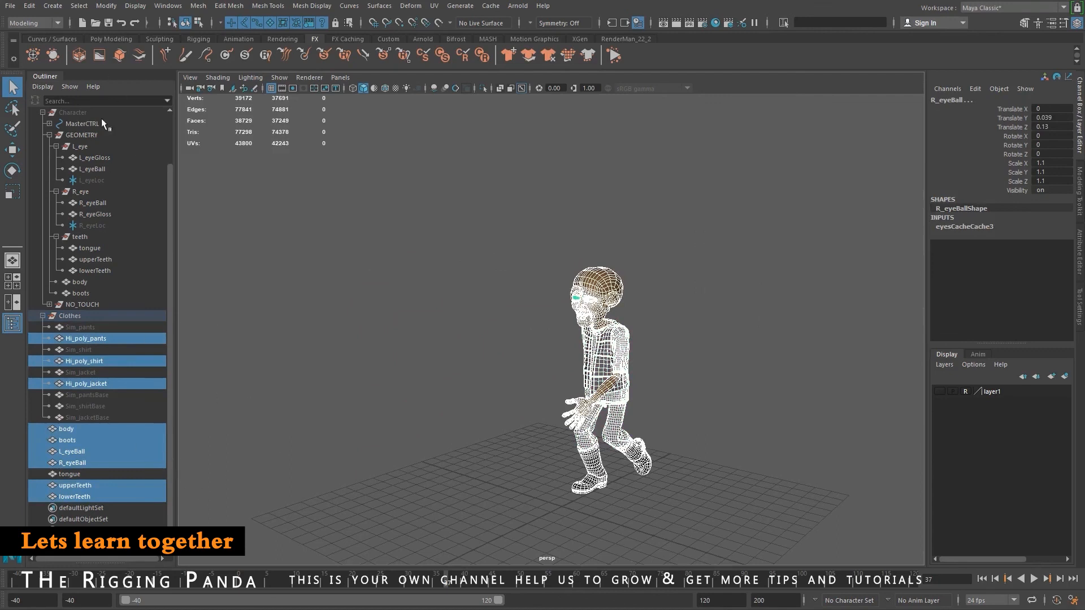
key("alt+v")
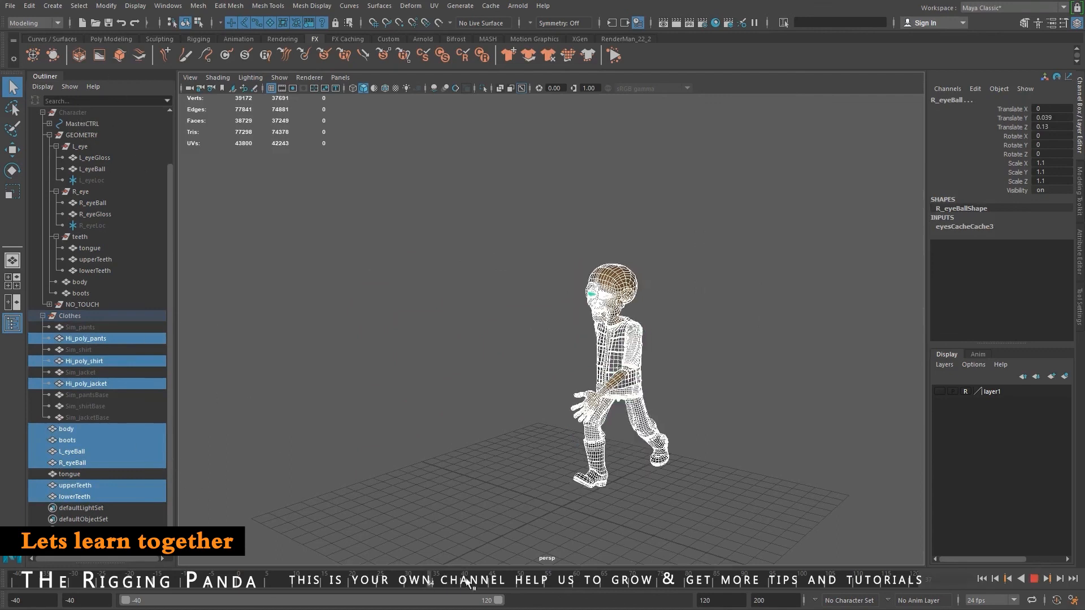
key("alt+v")
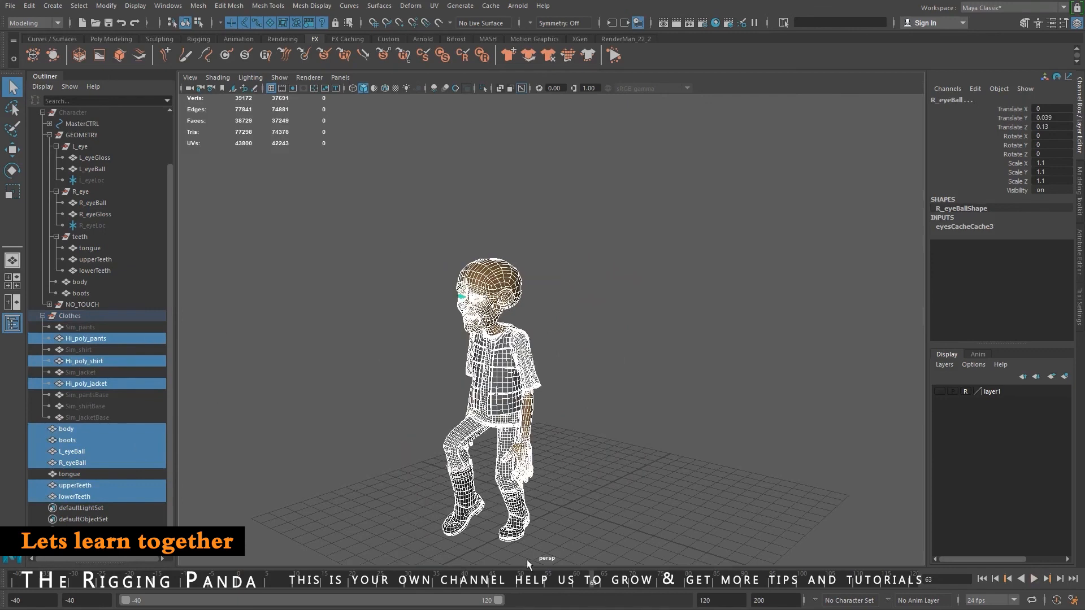
key("alt+v")
left_click(615, 581)
left_click(588, 420)
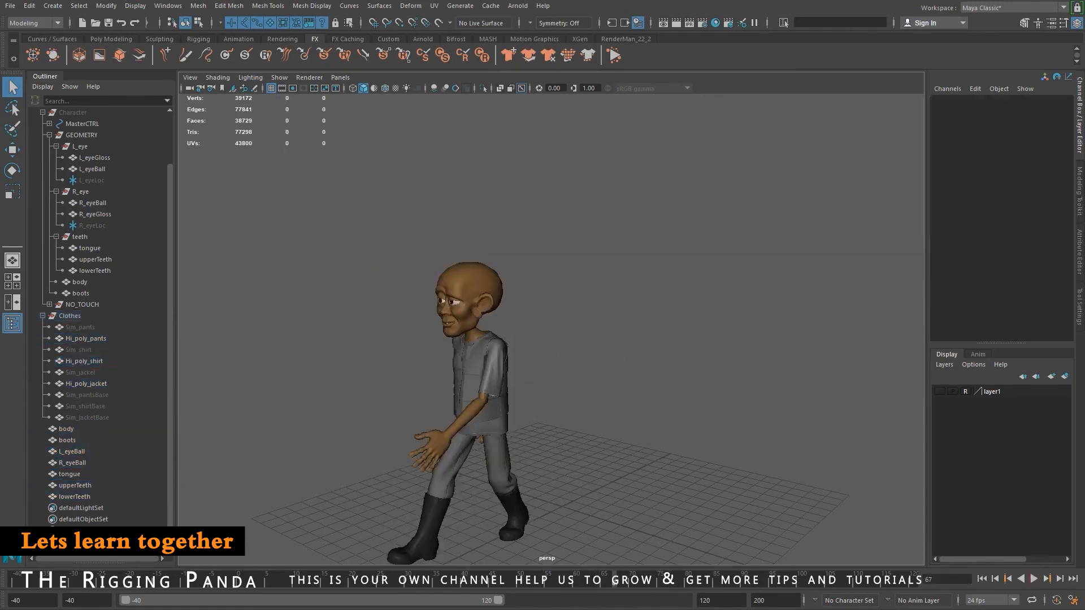
left_click(554, 581)
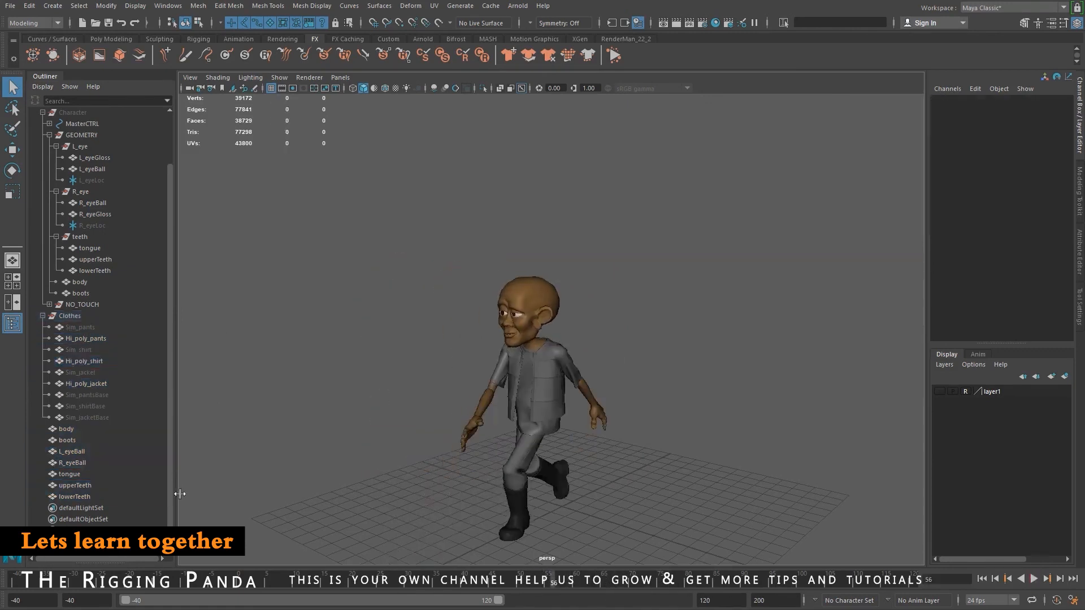
Group the cached body, boots, eyeballs, tongue and teeth meshes and name the group Bob.
left_click(42, 315)
left_click_drag(68, 385, 79, 457)
key("ctrl+g")
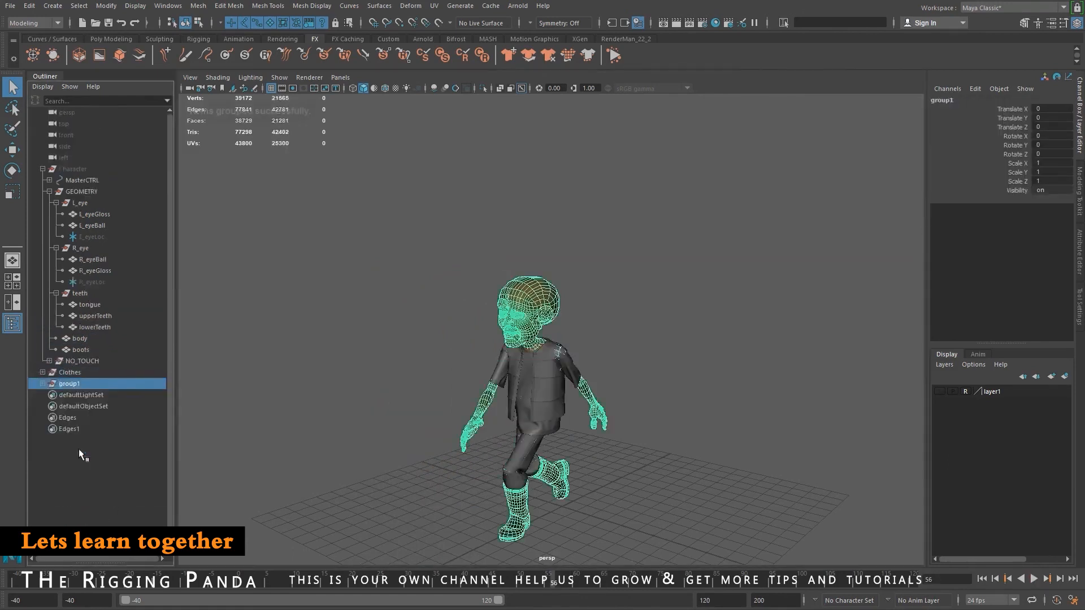
double_click(61, 385)
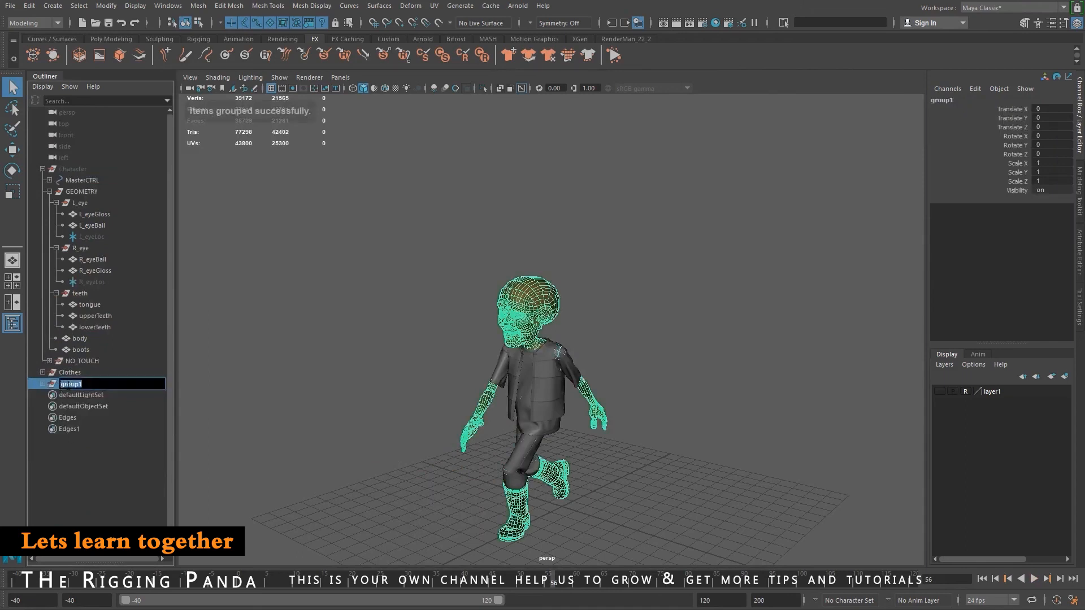
type("c")
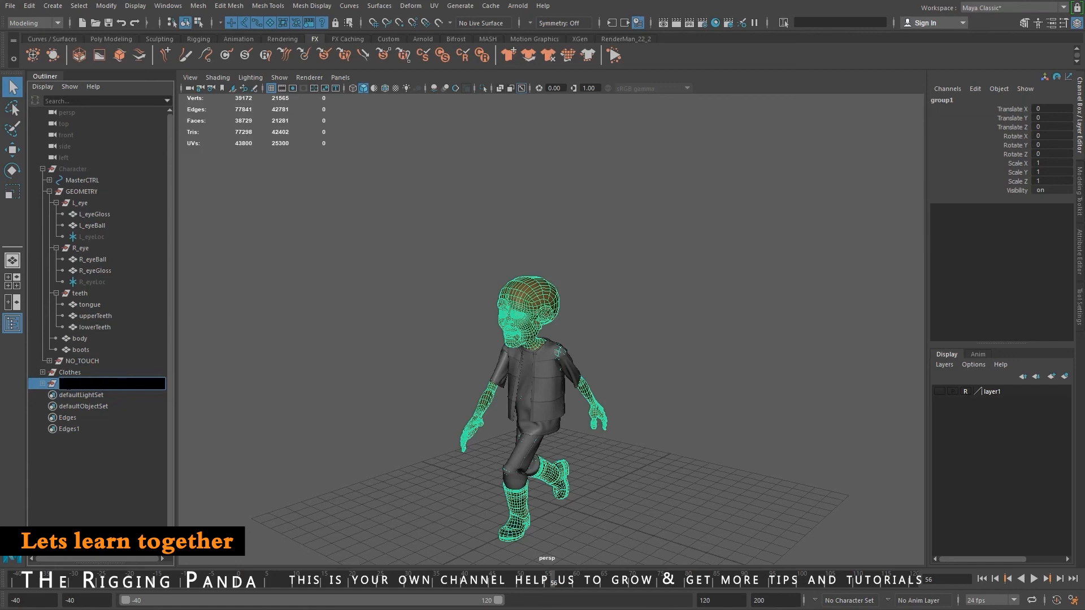
key("Return")
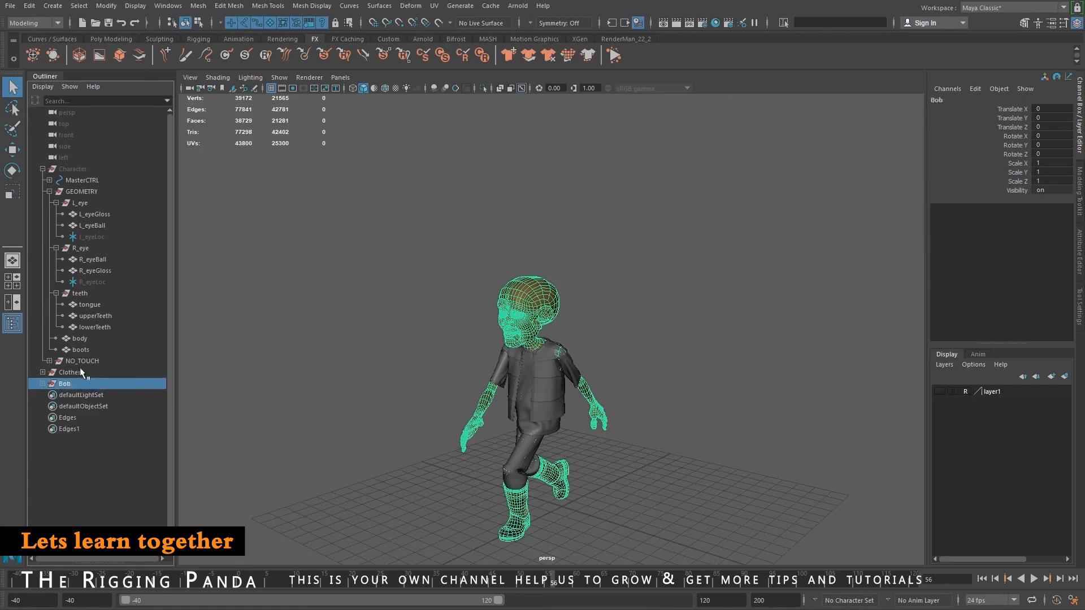
Parent the Clothes group under Bob and expand both groups in the hierarchy.
left_click(66, 373)
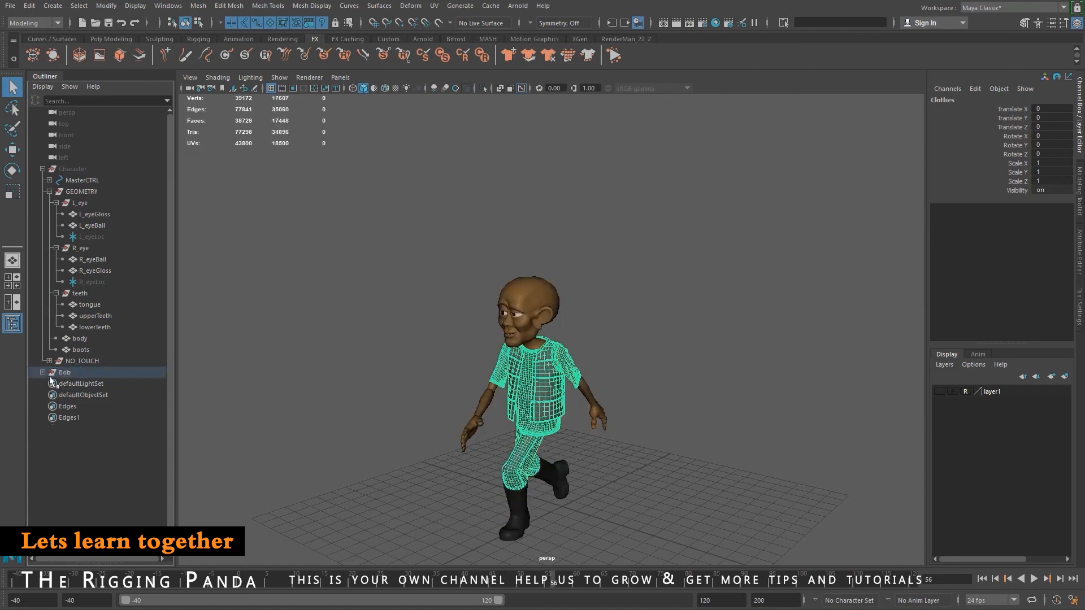
left_click(43, 373)
left_click(49, 463)
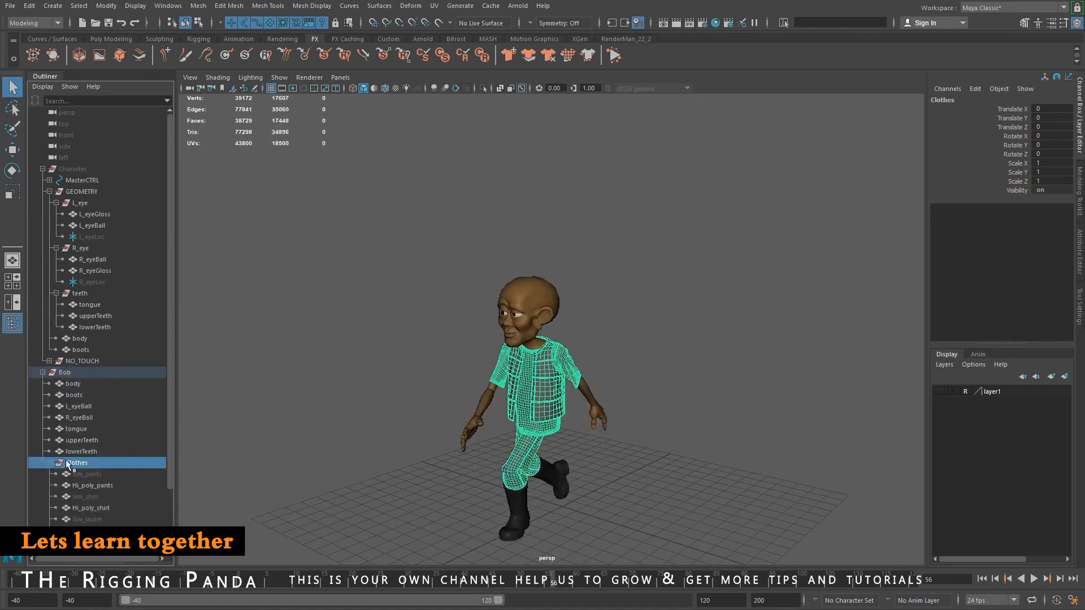
Delete the simulation pants, shirt and jacket and their base meshes, keeping only the Hi_poly clothes.
scroll(73, 440, "down", 2)
left_click(92, 407)
left_click(95, 428, "ctrl")
left_click(93, 452, "ctrl")
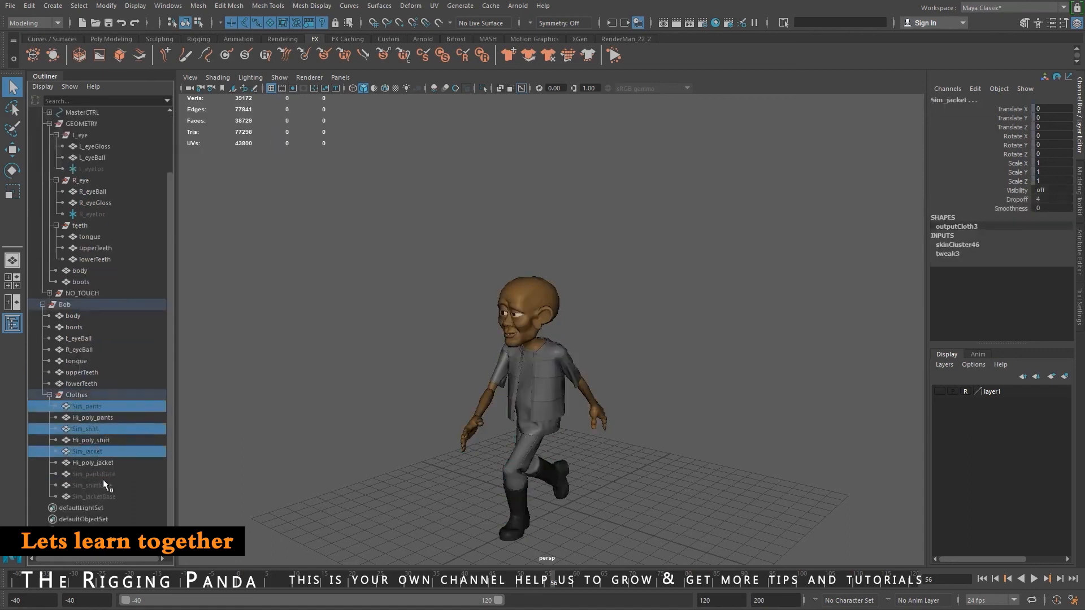
left_click(97, 474, "ctrl")
left_click(96, 486, "ctrl")
left_click(100, 496, "ctrl")
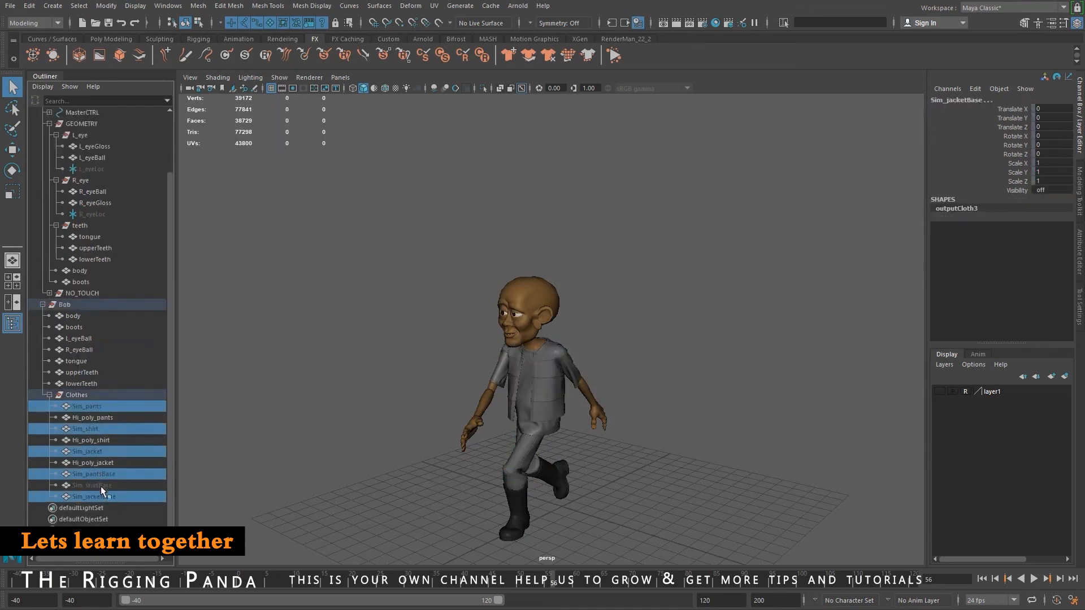
key("Delete")
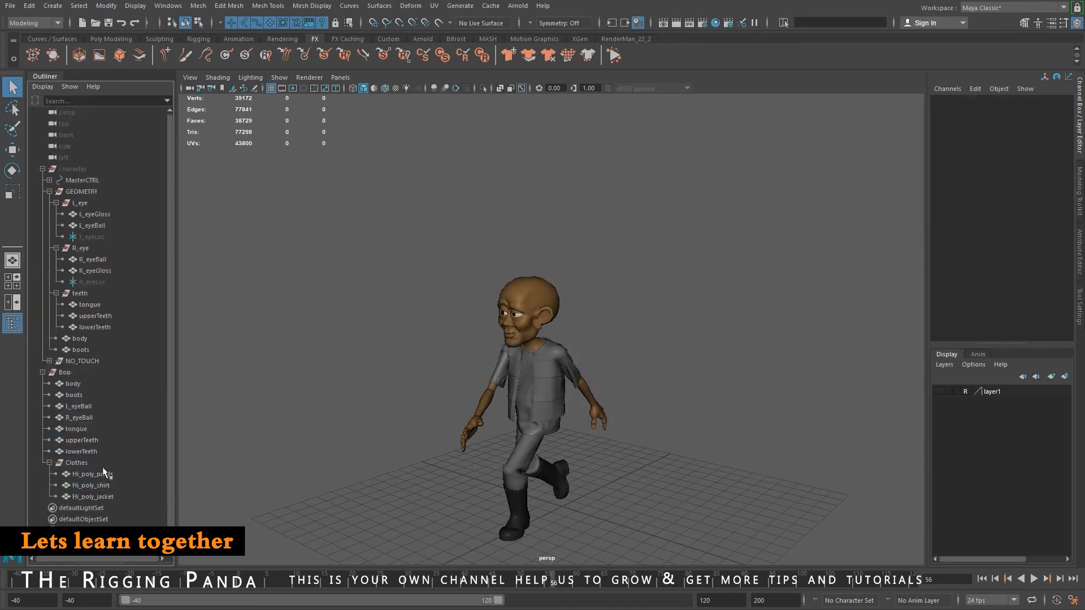
Collapse the Bob group, select it and scrub the timeline to check the complete cached character.
left_click(73, 463)
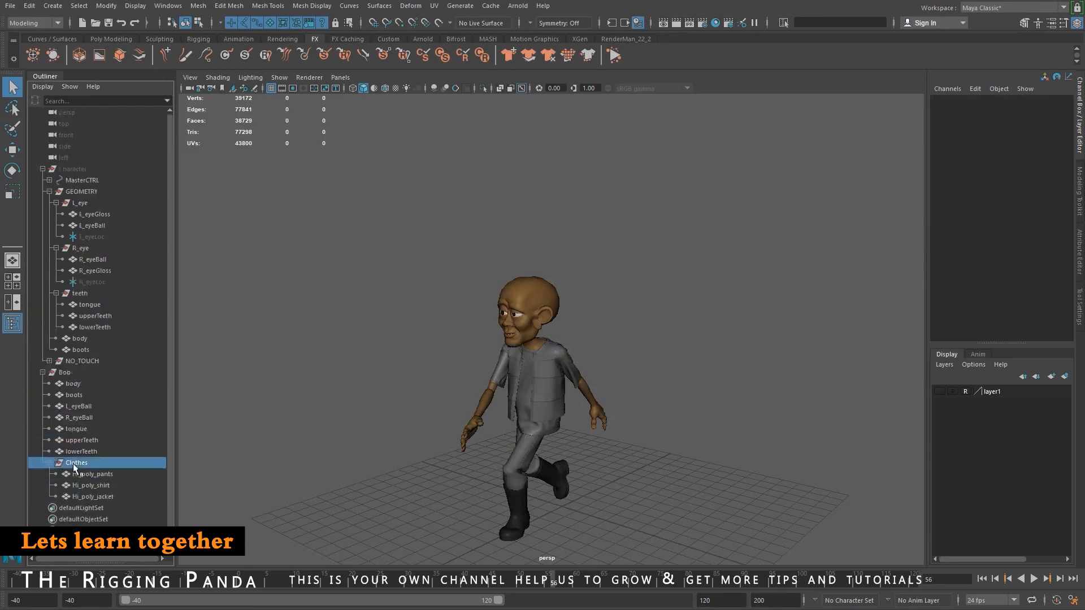
left_click(42, 372)
left_click(65, 373)
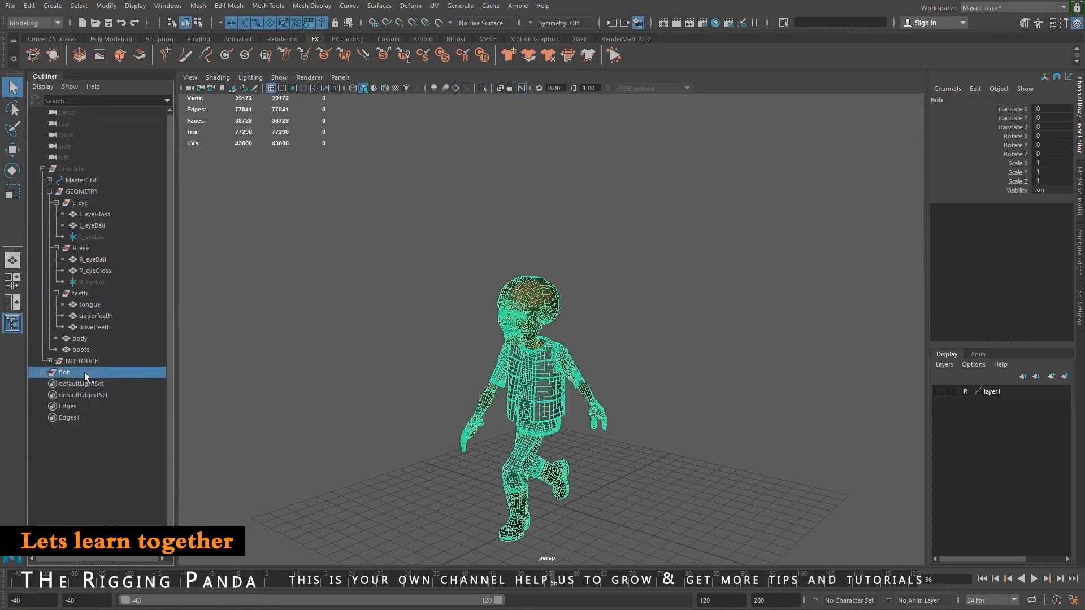
left_click_drag(531, 581, 565, 579)
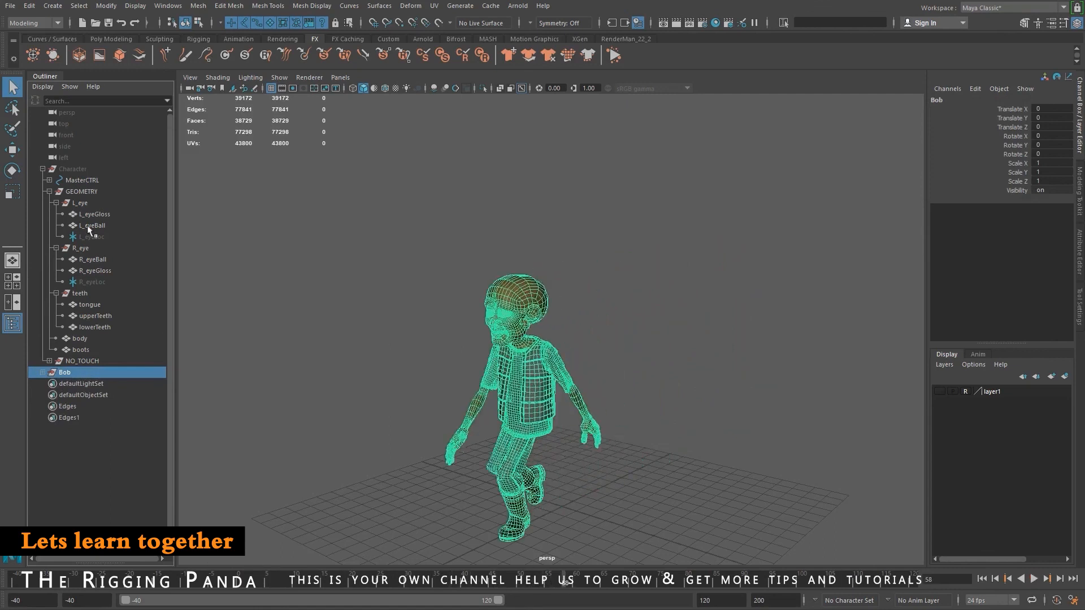
Show the original Character group with its rig again.
left_click(79, 170)
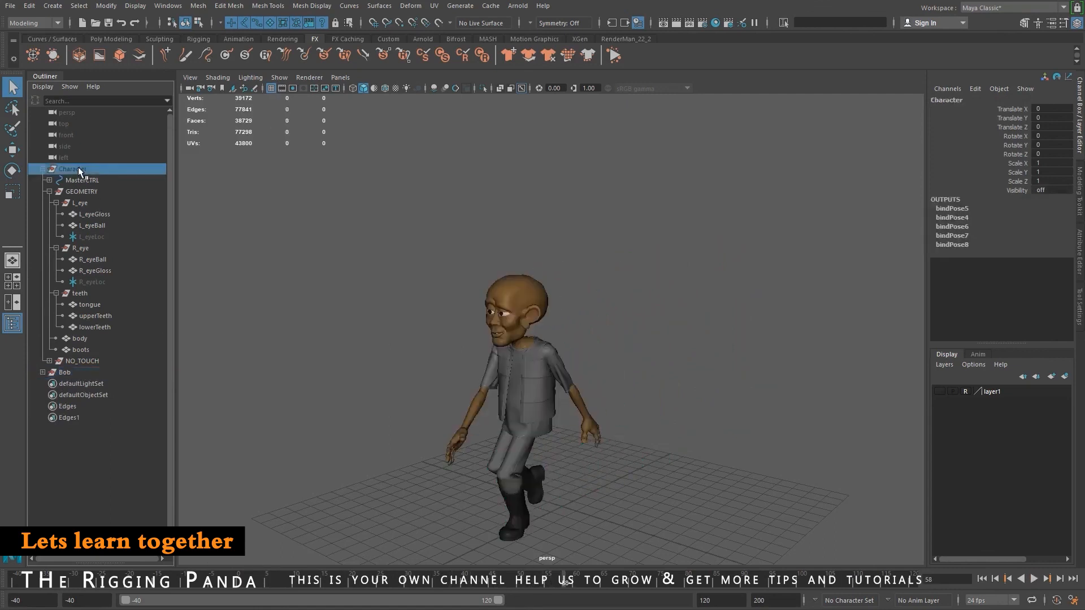
key("shift+h")
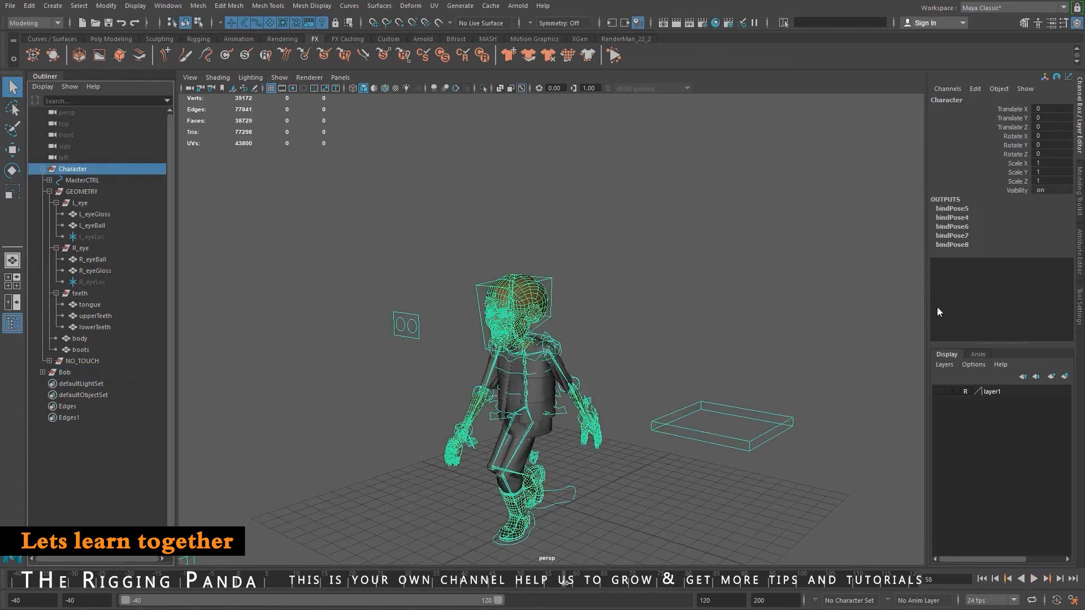
right_click_drag(821, 475, 728, 462, "alt")
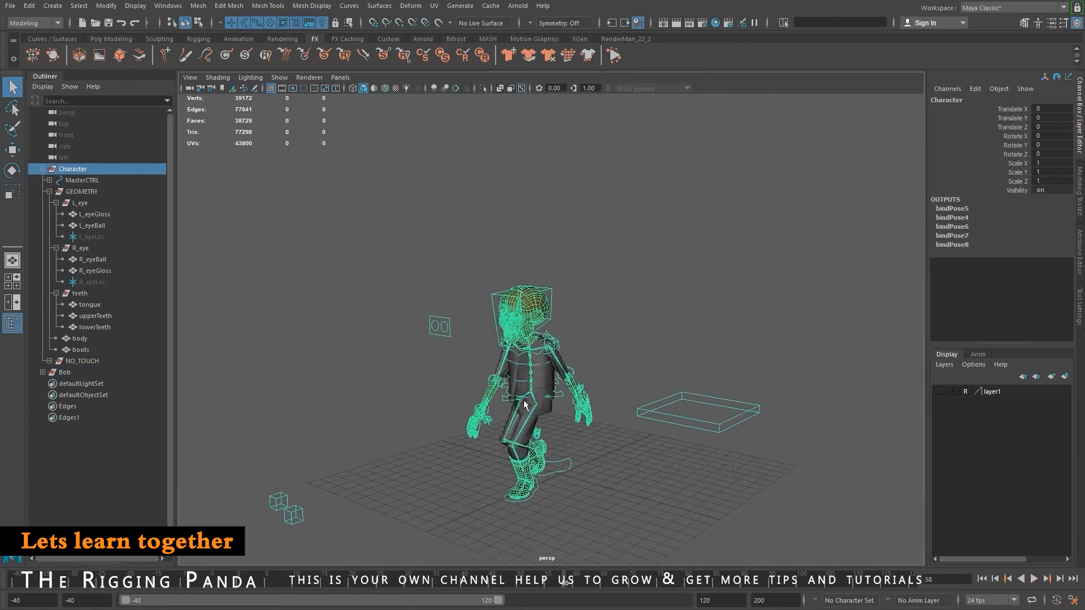
Move the Bob group to about -6.6 in X so it stands beside the original rigged character.
left_click(78, 375)
key("w")
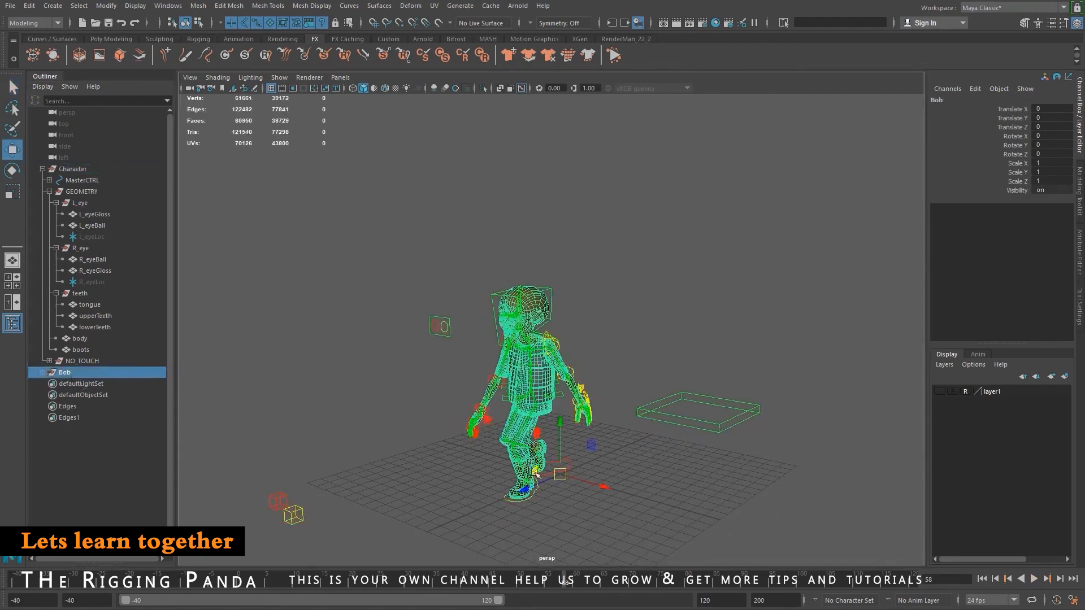
key("f")
left_click_drag(607, 482, 421, 541)
left_click(405, 515)
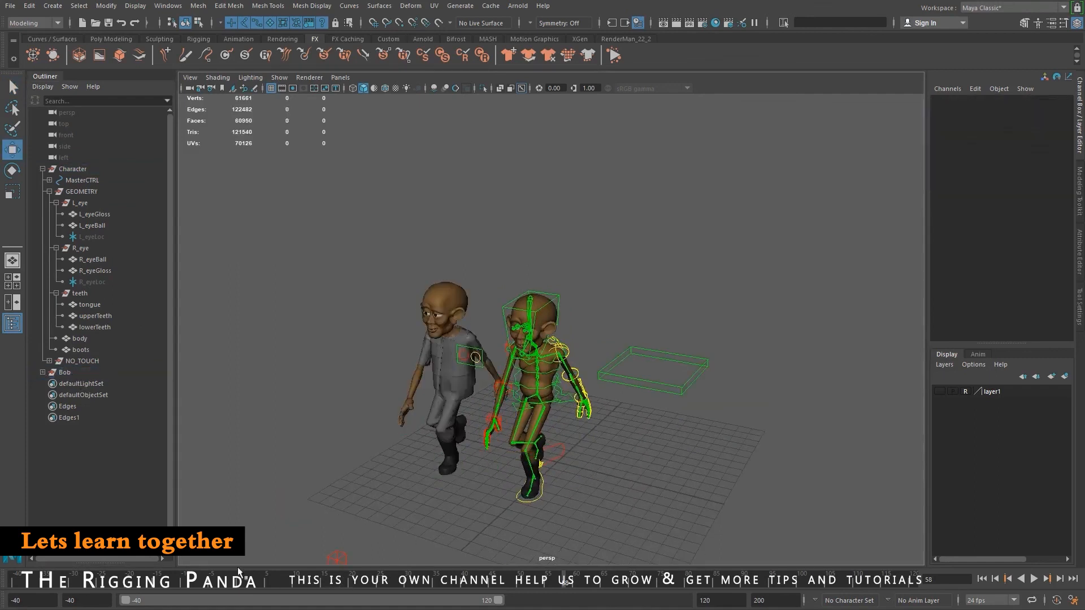
Play back the walk to compare the cached Bob group with the rigged character, and select Bob.
key("alt+v")
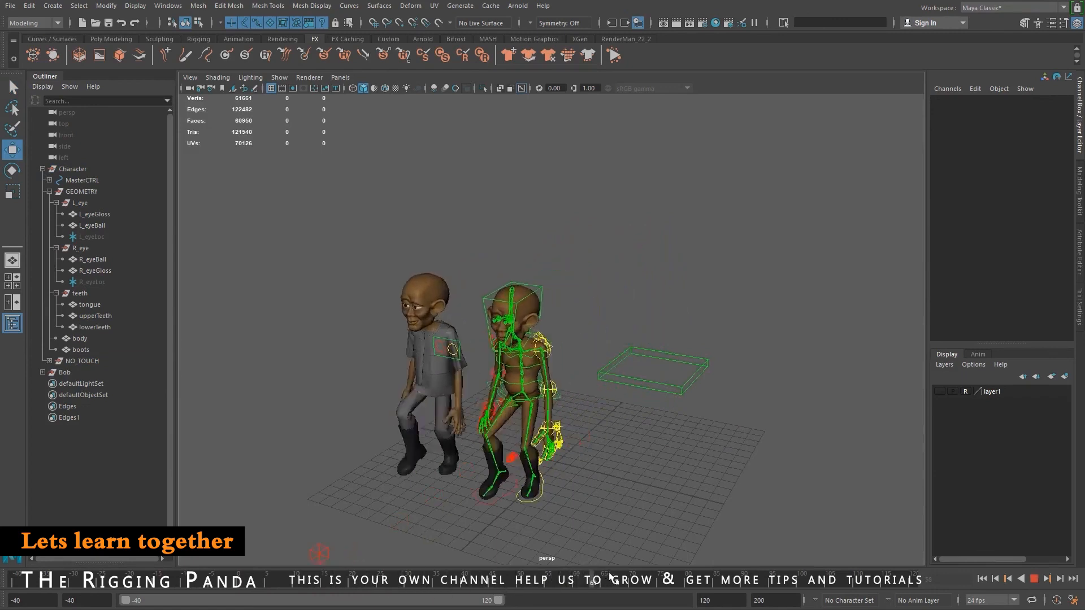
key("alt+v")
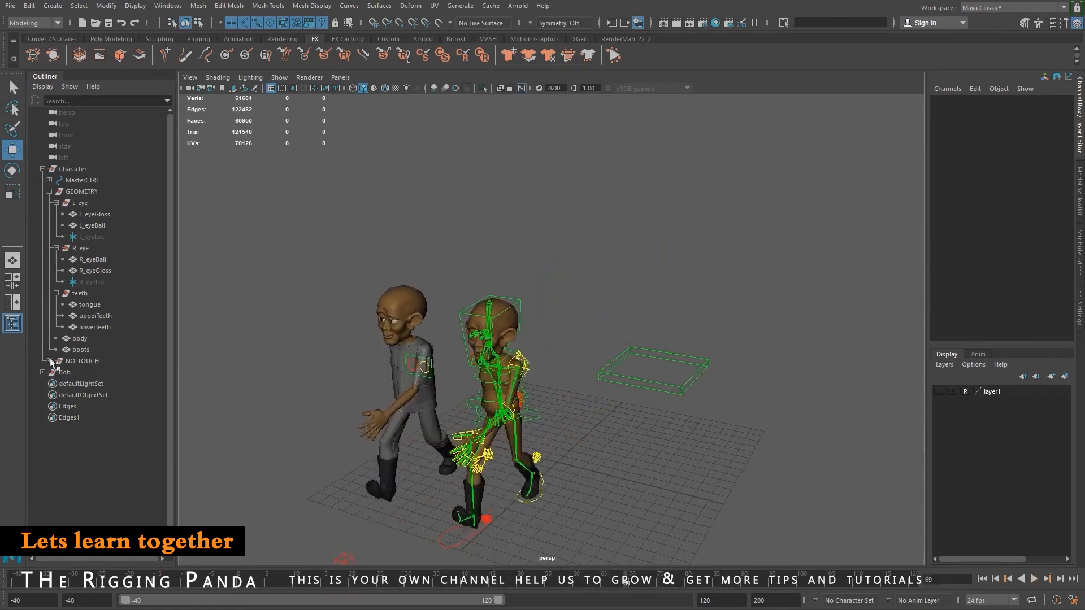
left_click(66, 374)
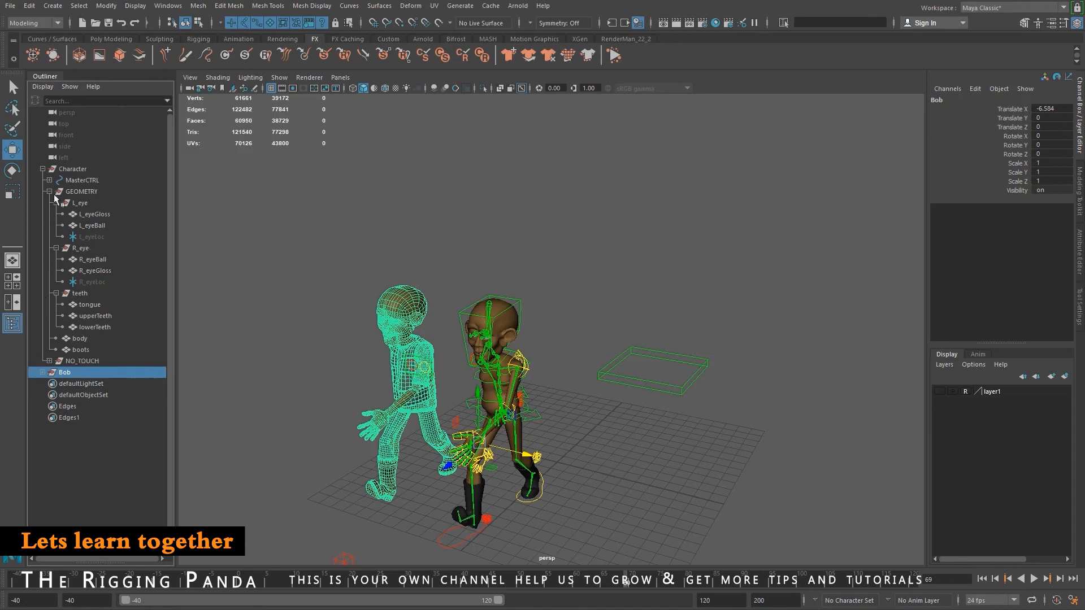
Expand the entire Character hierarchy to examine the rig's controls, joints and constraints, and collapse it again.
left_click(42, 169)
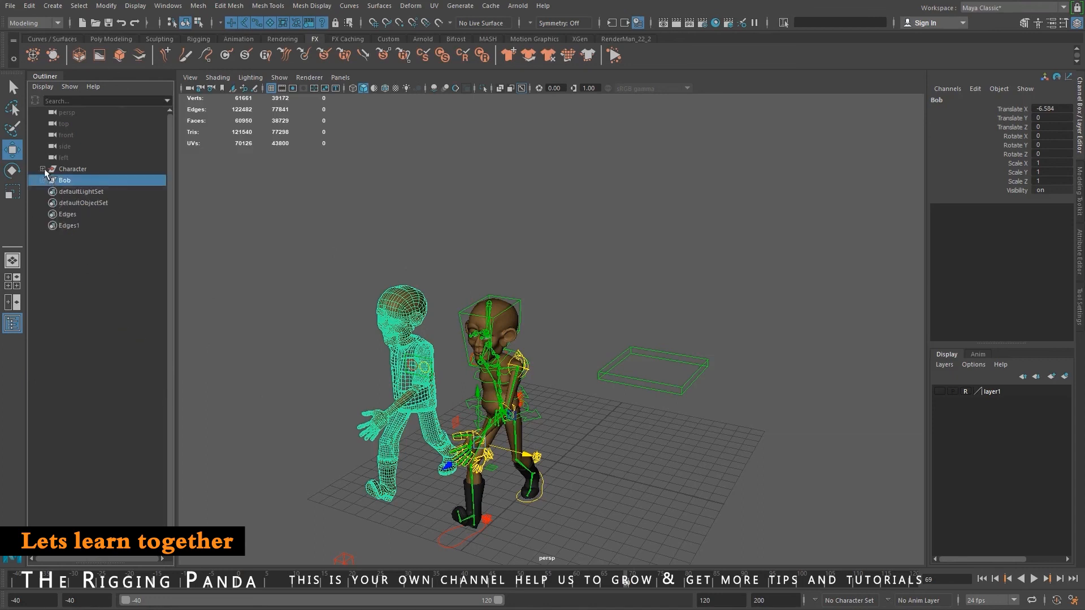
left_click(42, 180, "shift")
scroll(125, 305, "down", 10)
scroll(128, 317, "down", 20)
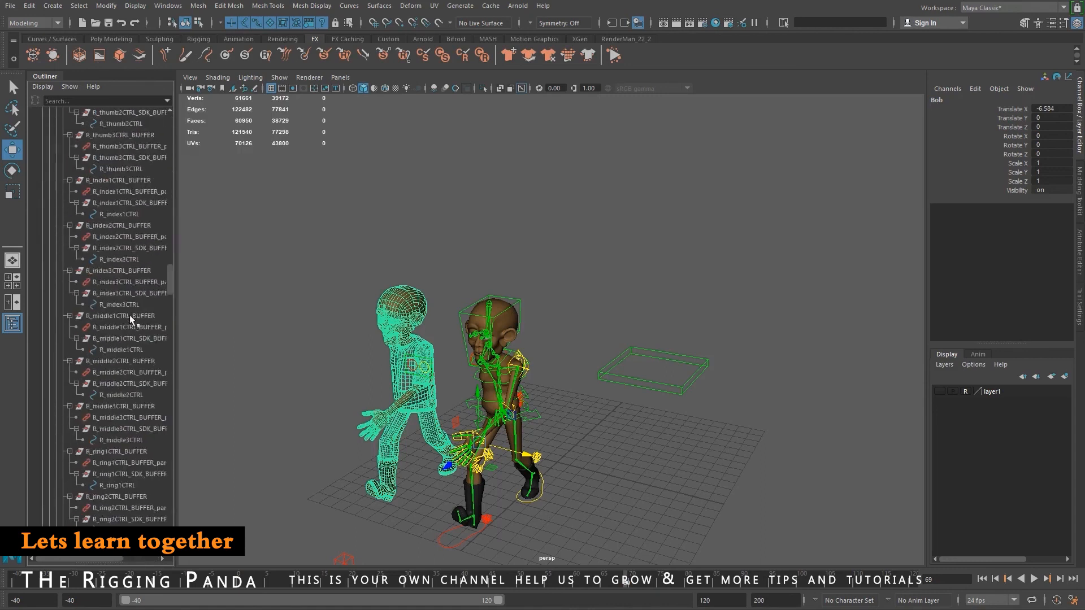
scroll(130, 350, "down", 10)
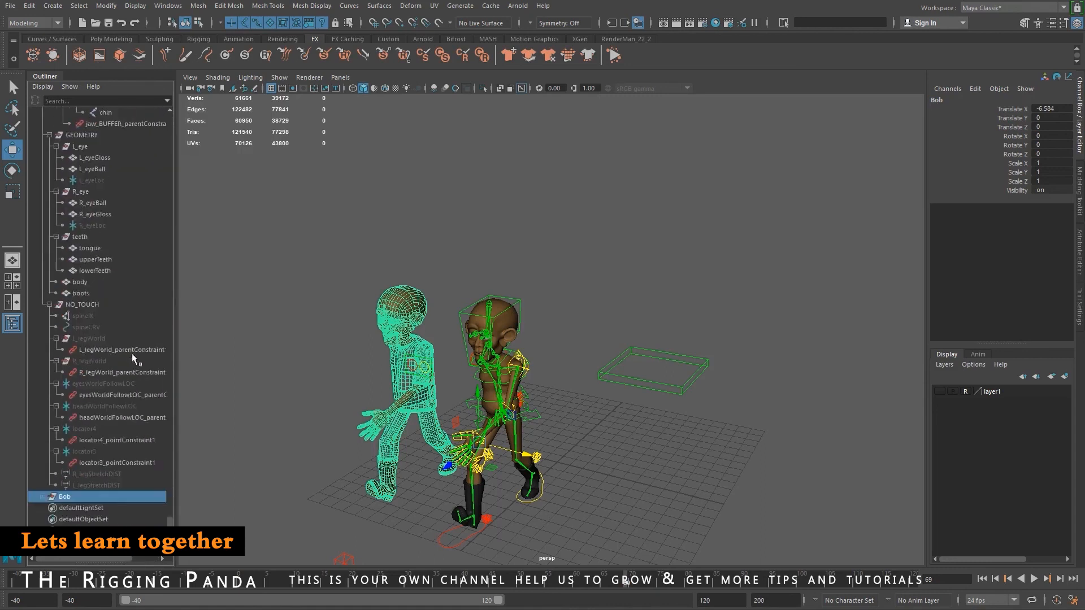
scroll(113, 339, "up", 20)
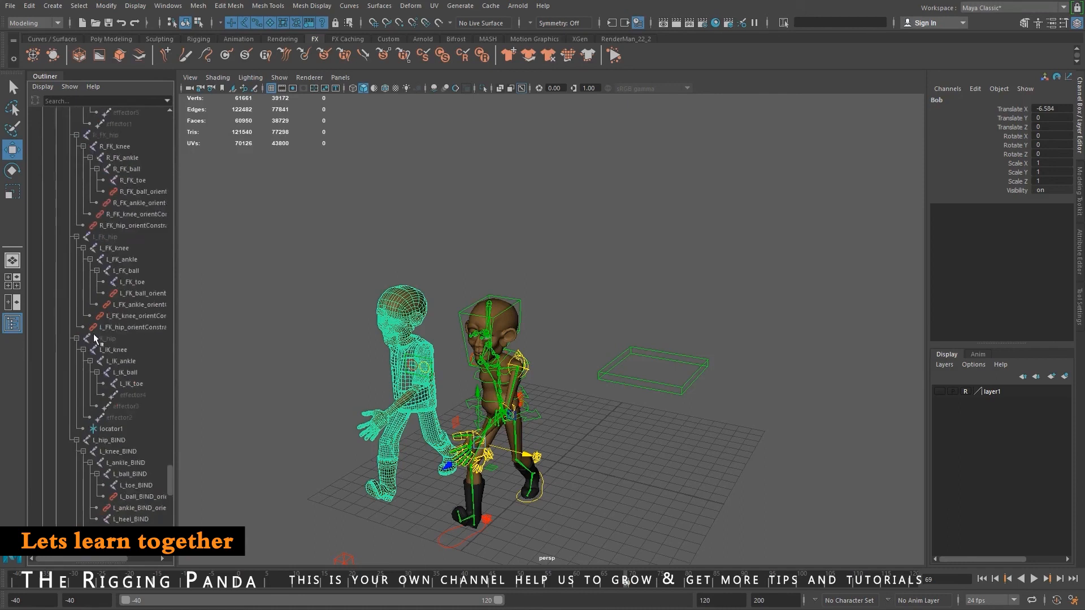
scroll(85, 323, "up", 20)
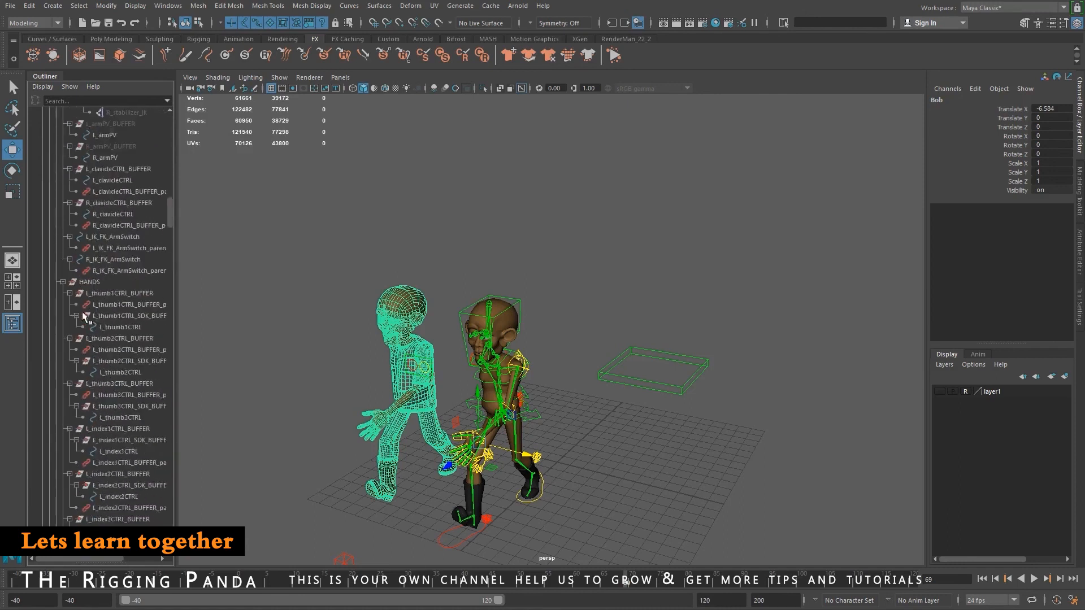
left_click(42, 169)
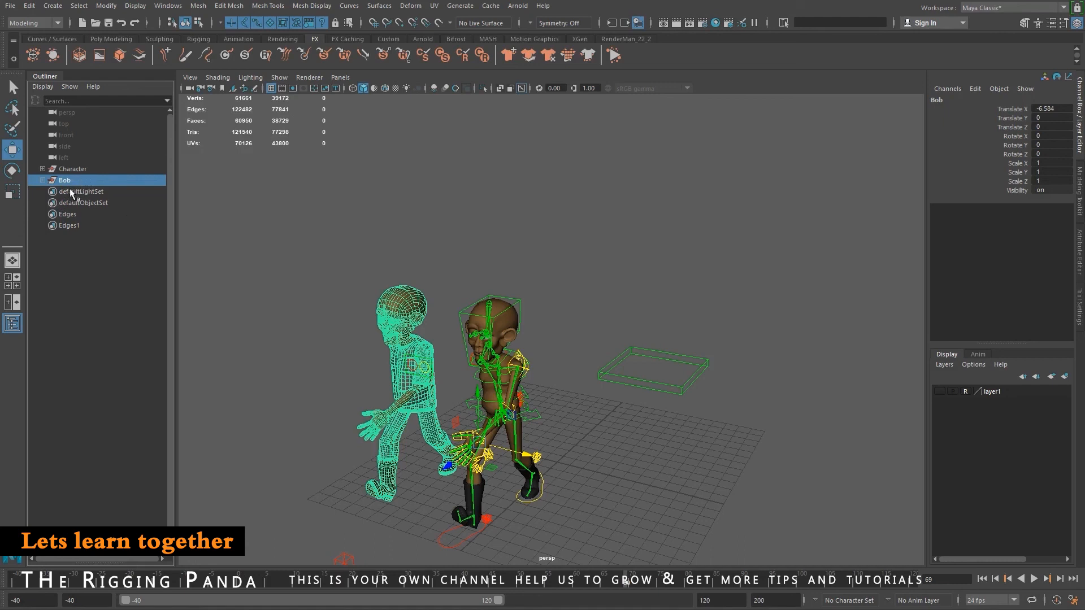
Clear the selection and compare the clothed Bob character with the rigged character from several angles.
left_click_drag(644, 511, 701, 486, "alt")
left_click(689, 337)
left_click_drag(688, 394, 722, 400, "alt")
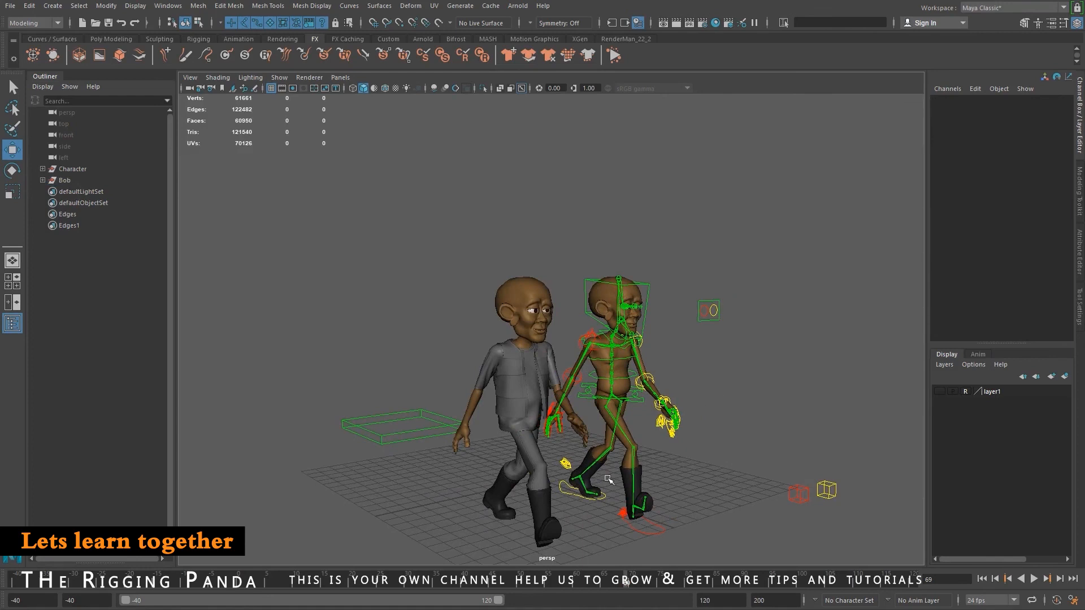
left_click_drag(572, 486, 713, 462, "alt")
middle_click_drag(713, 463, 589, 457, "alt")
Hide the Character group and inspect the cached Bob on its own, scrubbing the walk back to frame 27.
left_click(83, 169)
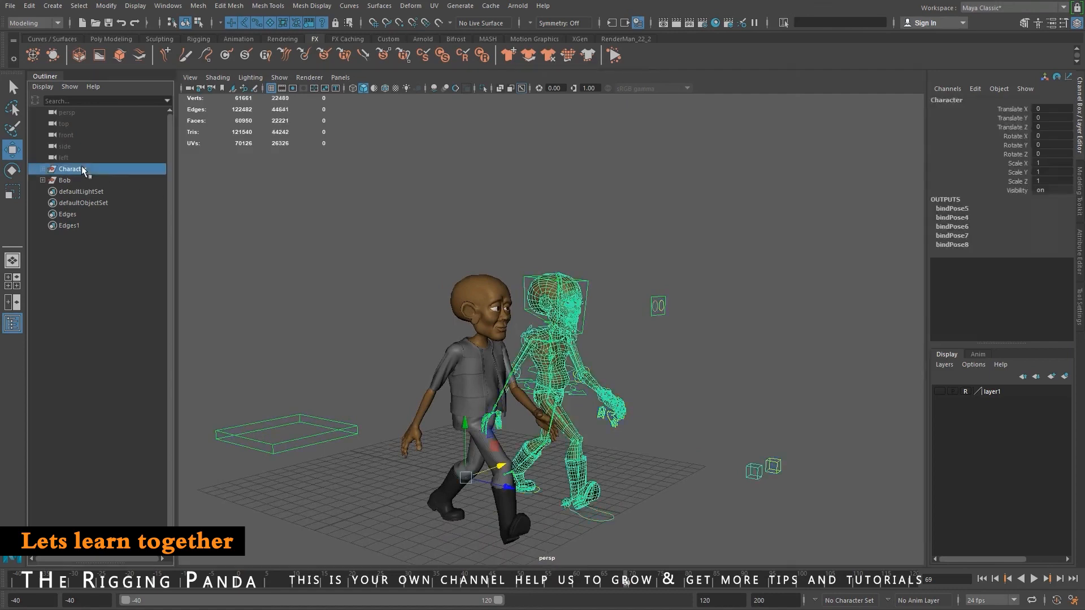
key("ctrl+h")
left_click_drag(594, 402, 380, 392, "alt")
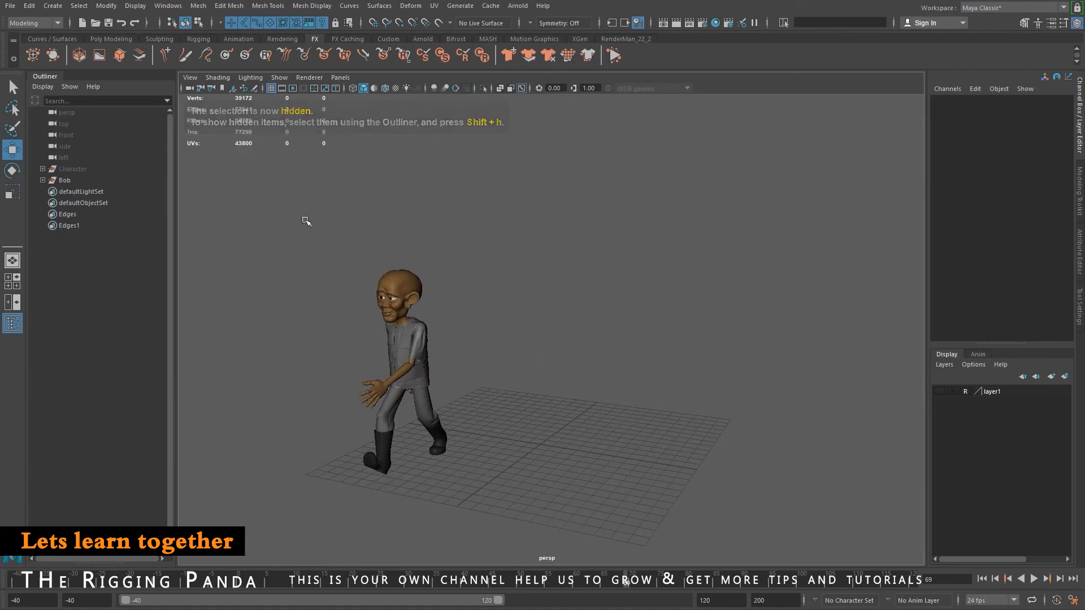
right_click_drag(363, 390, 560, 430, "alt")
middle_click_drag(560, 430, 734, 434, "alt")
left_click_drag(735, 434, 556, 359, "alt")
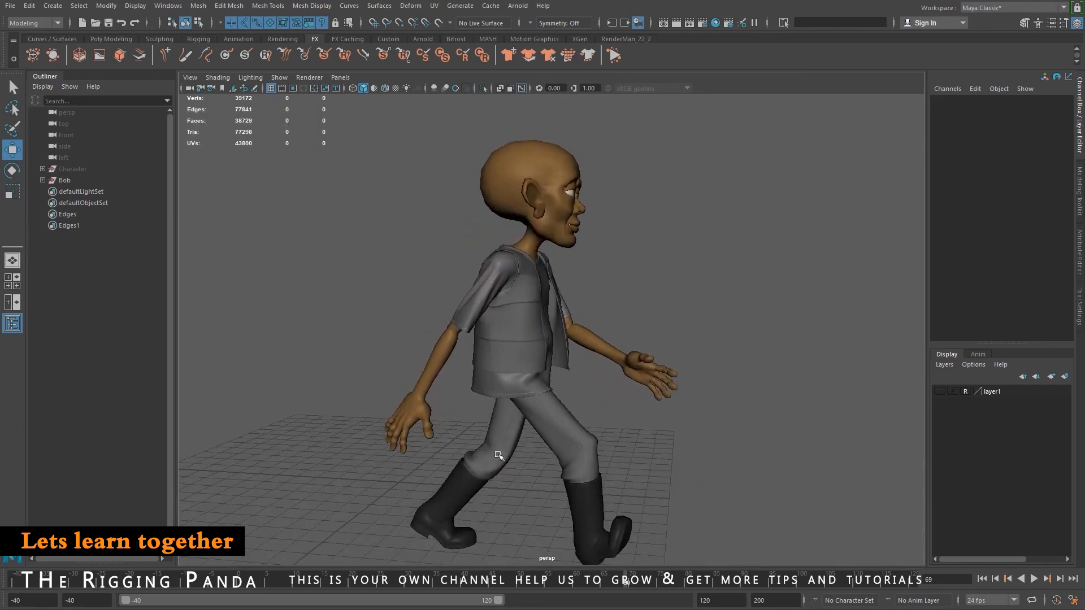
left_click_drag(727, 457, 628, 453, "alt")
scroll(659, 463, "down", 2)
left_click_drag(609, 578, 392, 551)
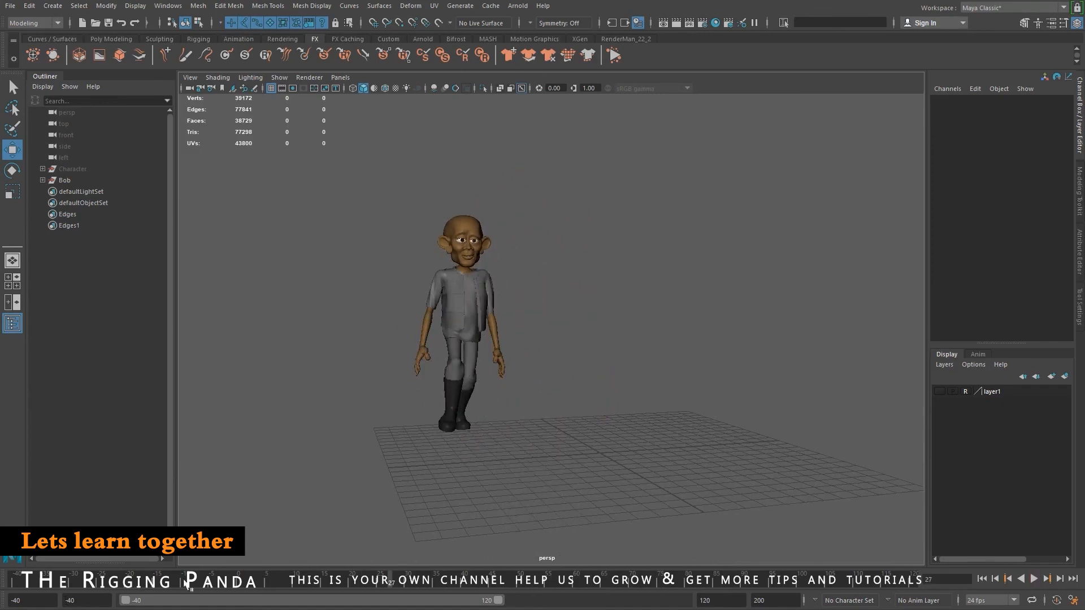
left_click_drag(571, 363, 591, 418, "alt")
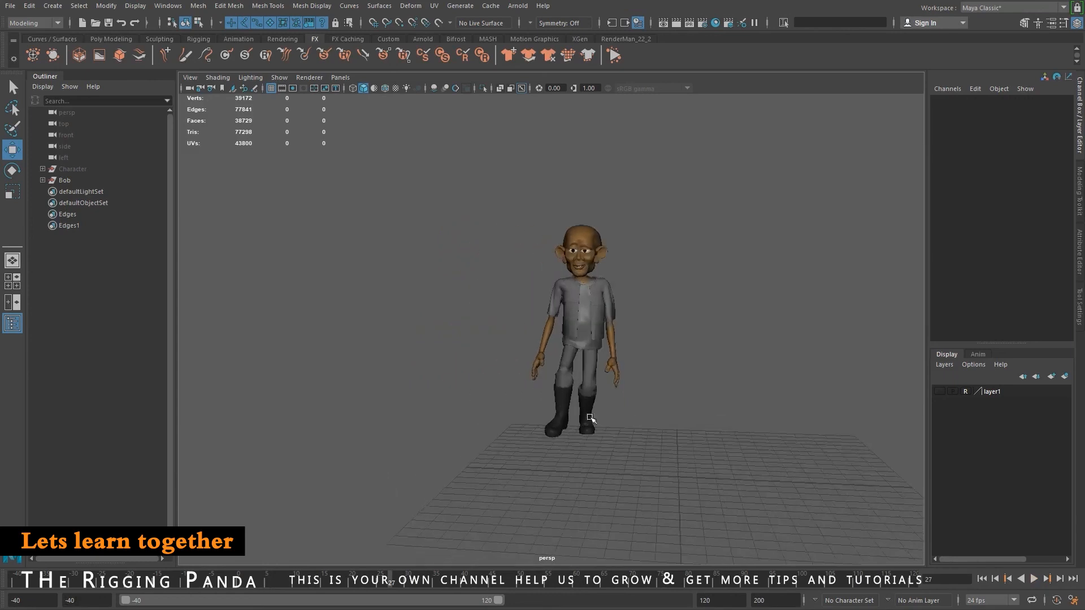
Select the Bob group and open its Translate X value for editing.
left_click(64, 180)
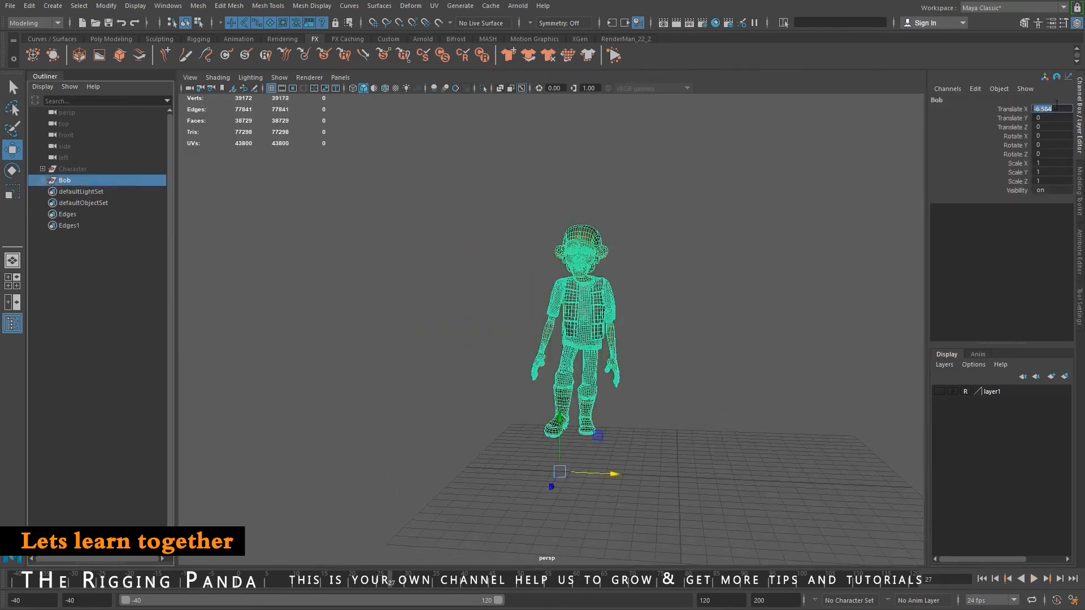